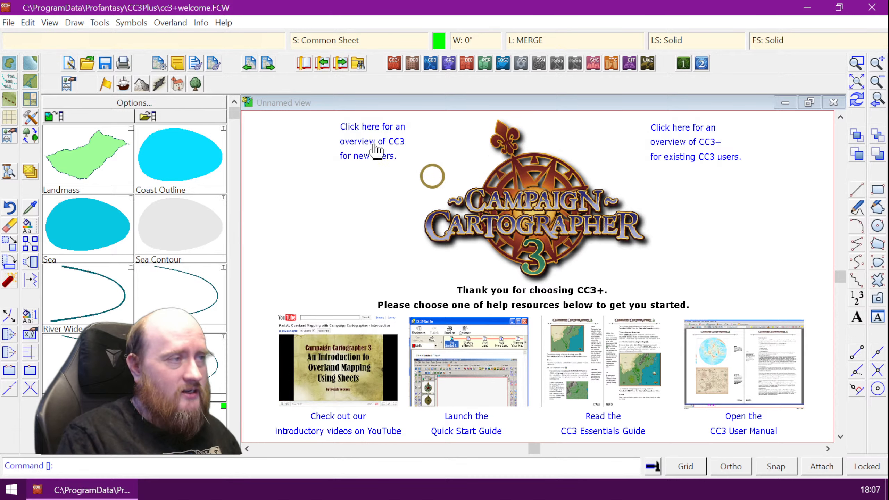
Start a new drawing of the Dungeons map type with the option to decide the settings yourself
click(69, 64)
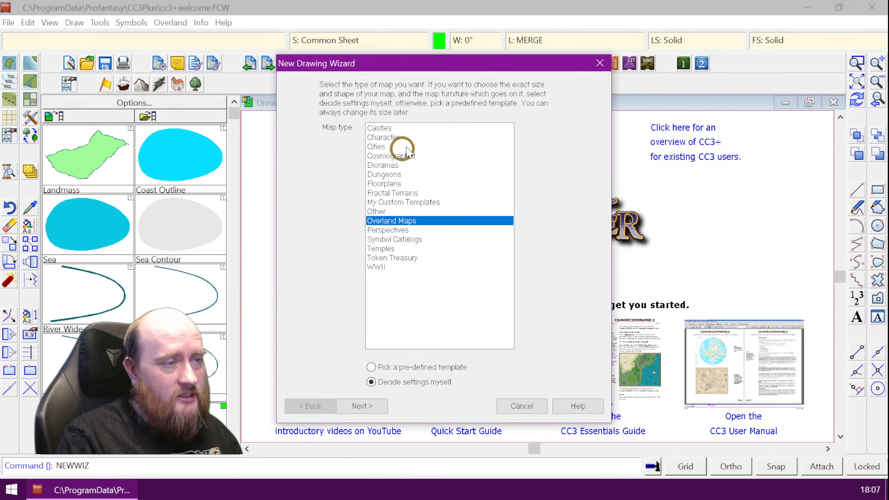
click(390, 174)
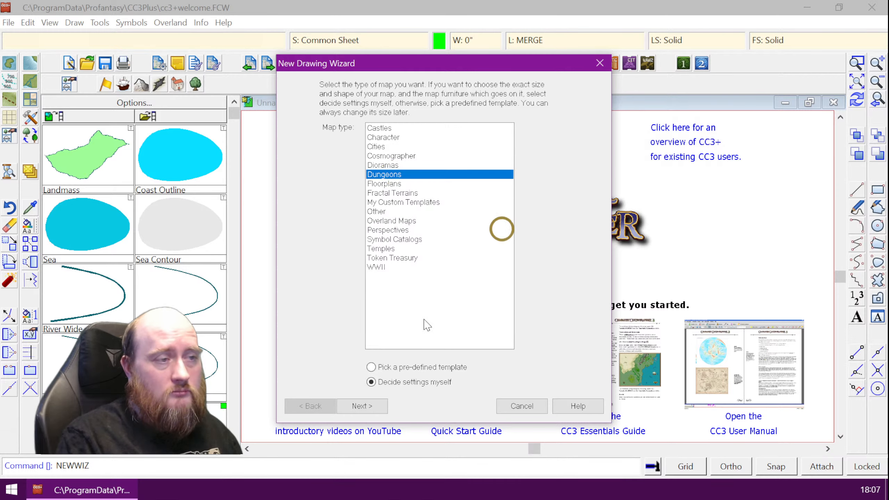
click(362, 406)
Choose SS2 Dungeon A as the map style for the new dungeon drawing
scroll(353, 252, down, 1)
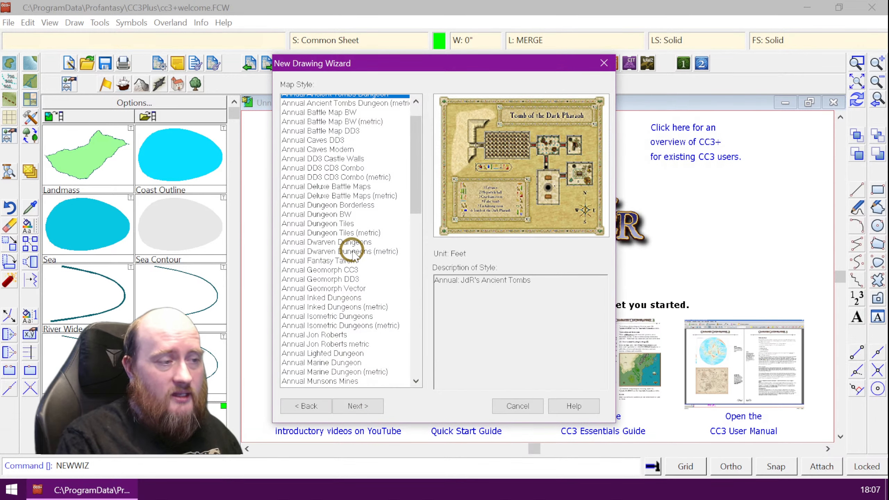
scroll(353, 254, down, 12)
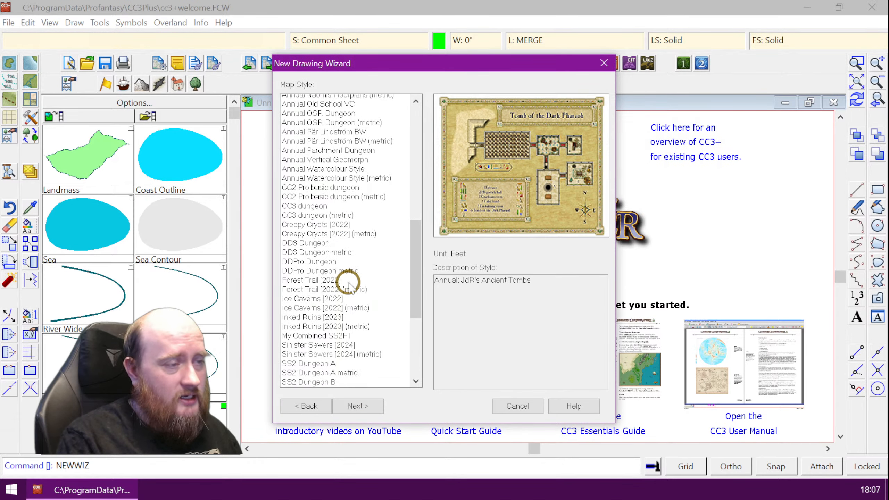
scroll(348, 282, up, 3)
scroll(348, 282, down, 6)
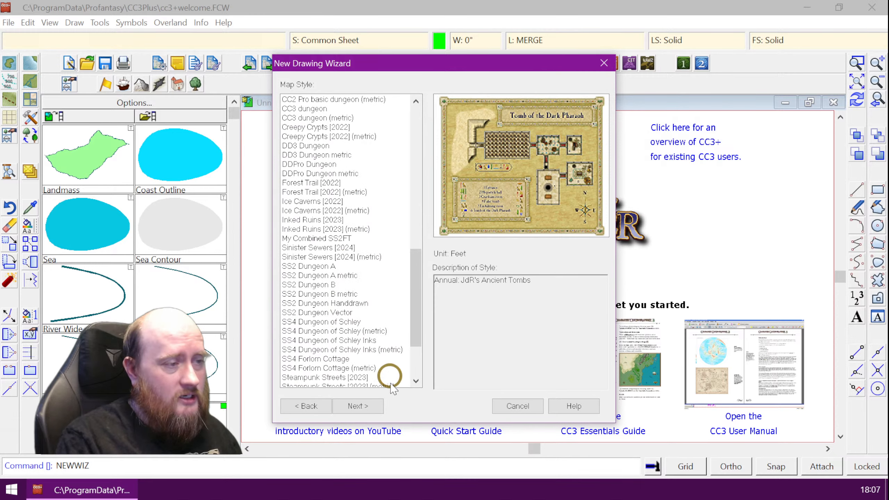
click(304, 267)
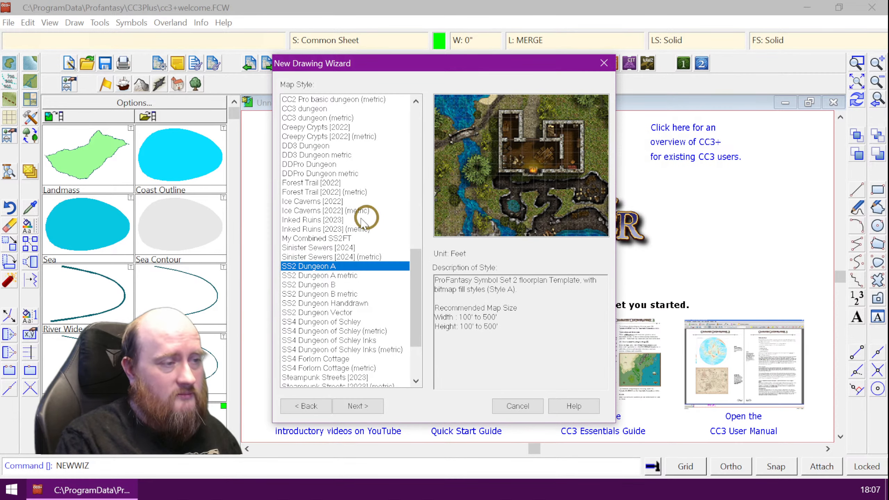
scroll(361, 222, down, 2)
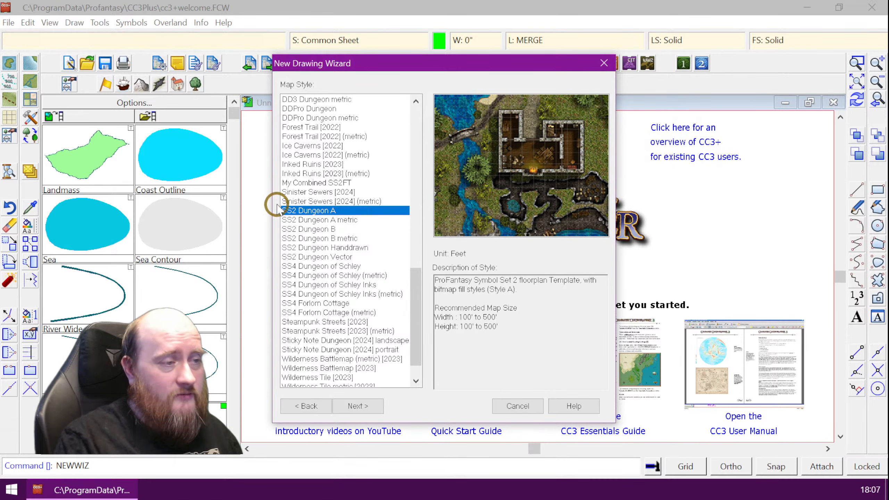
scroll(330, 307, down, 1)
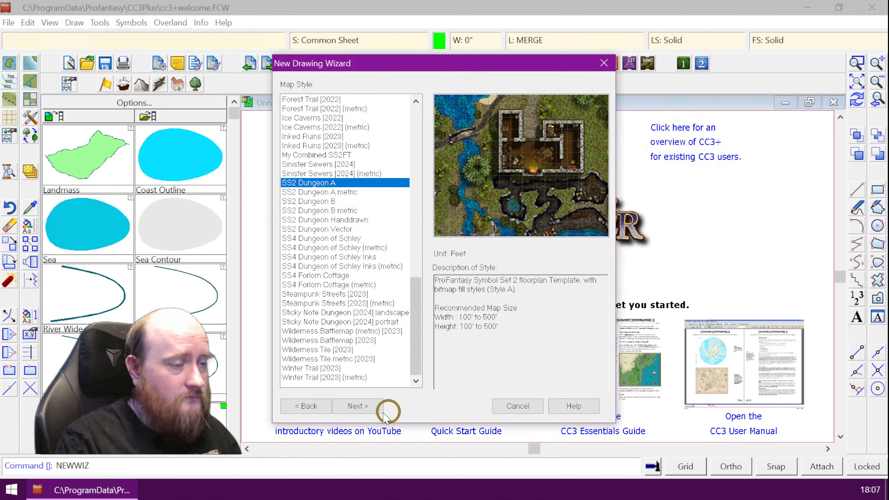
click(362, 406)
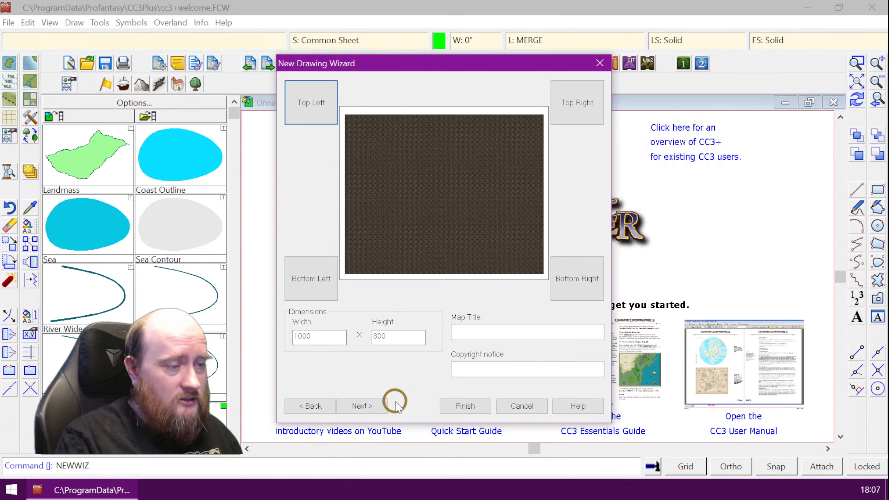
Set the new map's dimensions to a width of 100 and a height of 80
click(331, 339)
key(BackSpace)
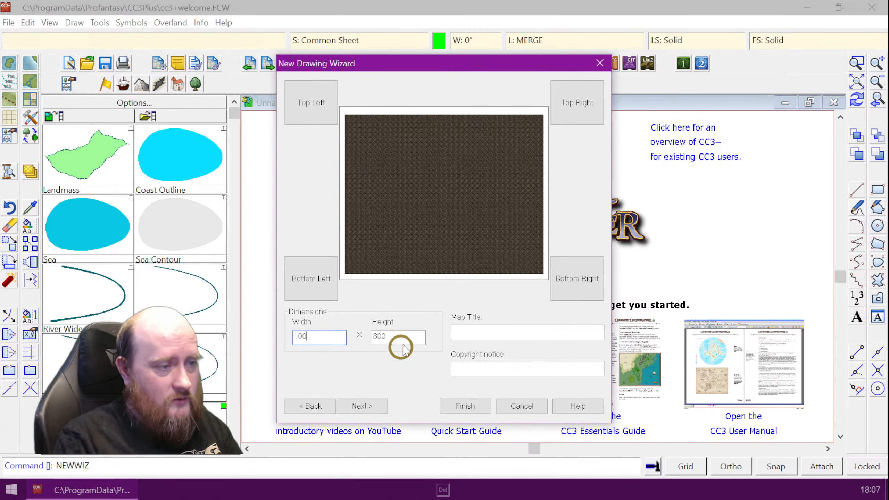
click(403, 349)
key(BackSpace)
key(Return)
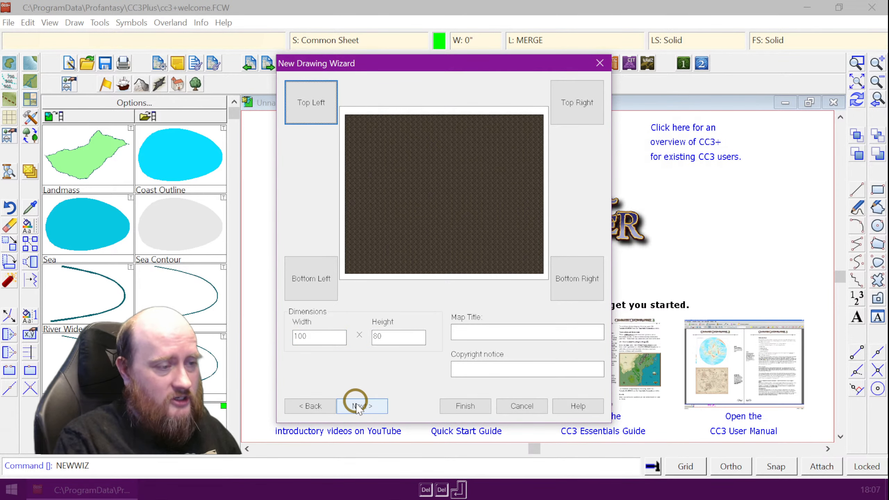
click(361, 406)
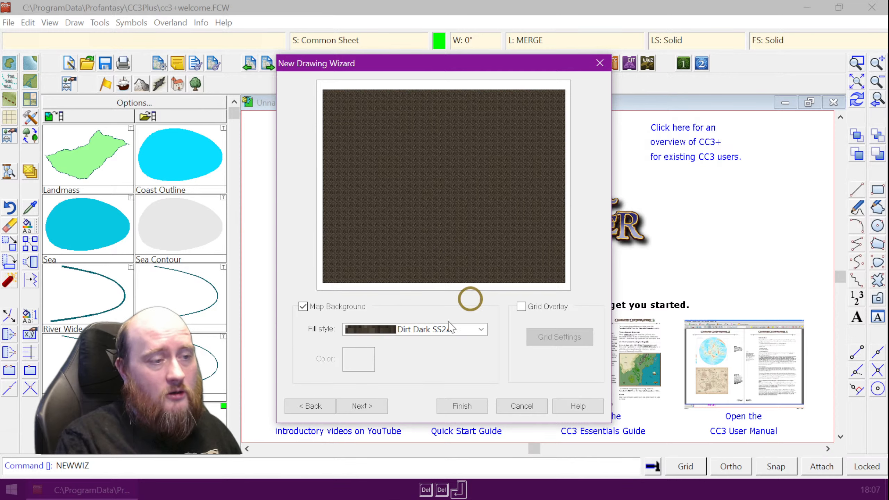
Set the map background fill to Grass Dirt SS2A and finish the map setup without multiple levels
click(482, 329)
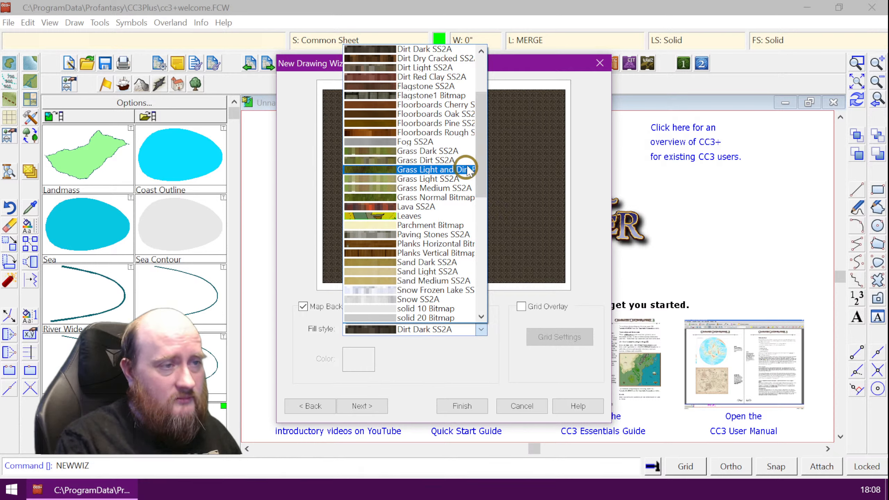
click(439, 160)
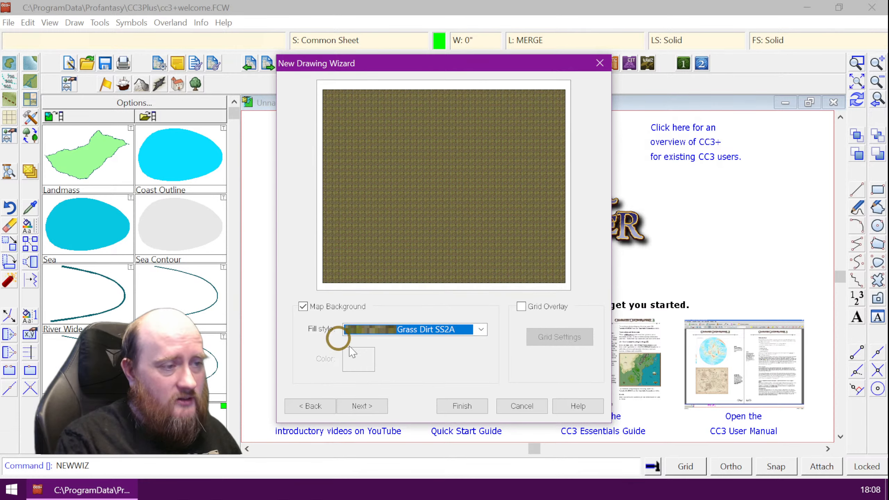
click(364, 407)
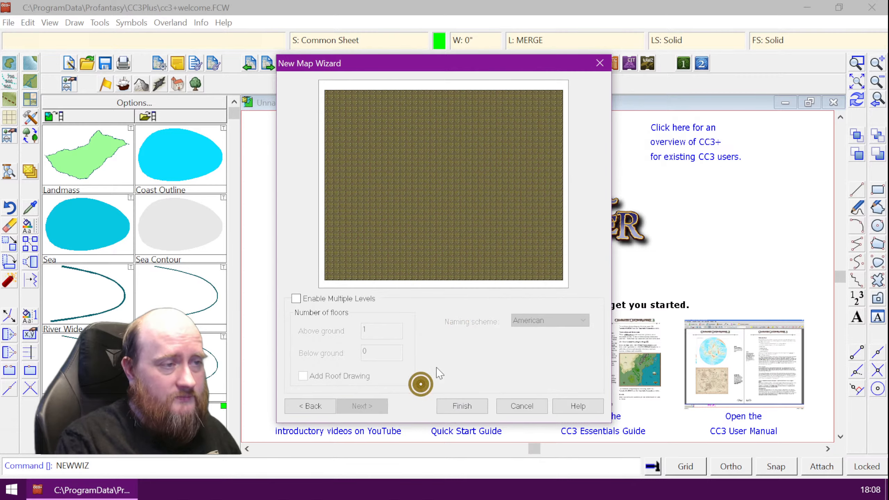
click(455, 407)
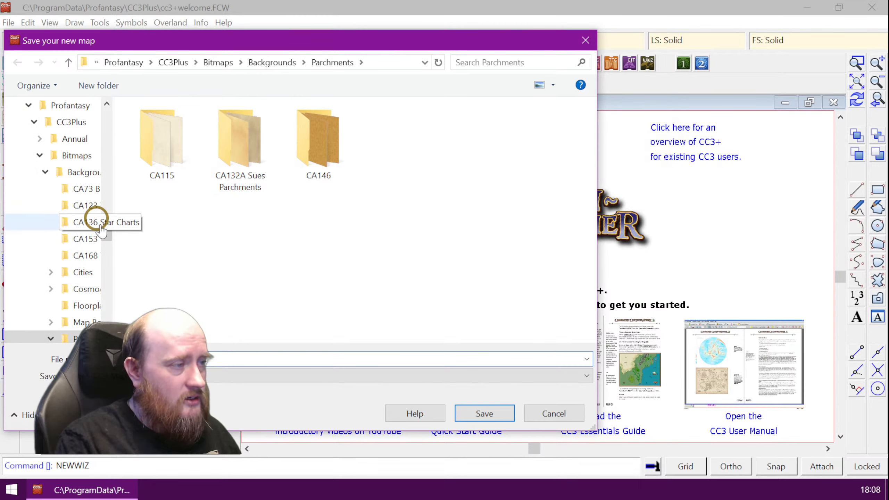
Save the new map as SS2 Floorplan in the Maps folder of ProFantasy Streaming
scroll(93, 217, up, 10)
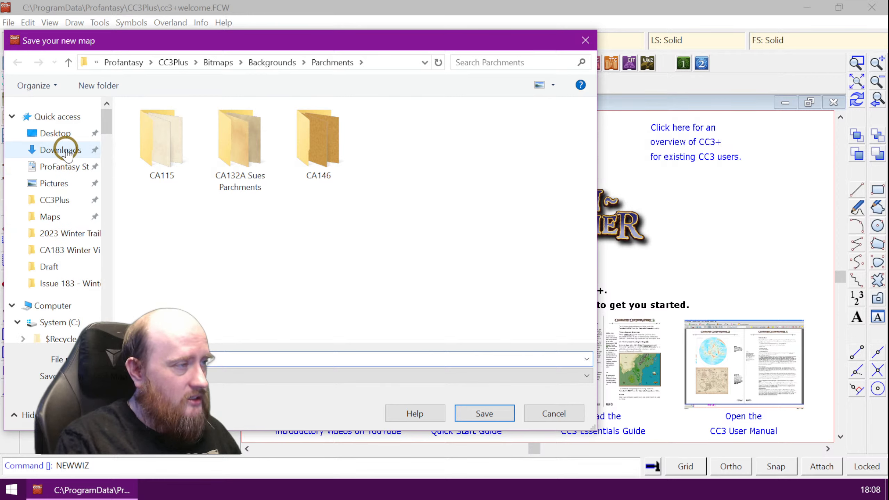
click(59, 166)
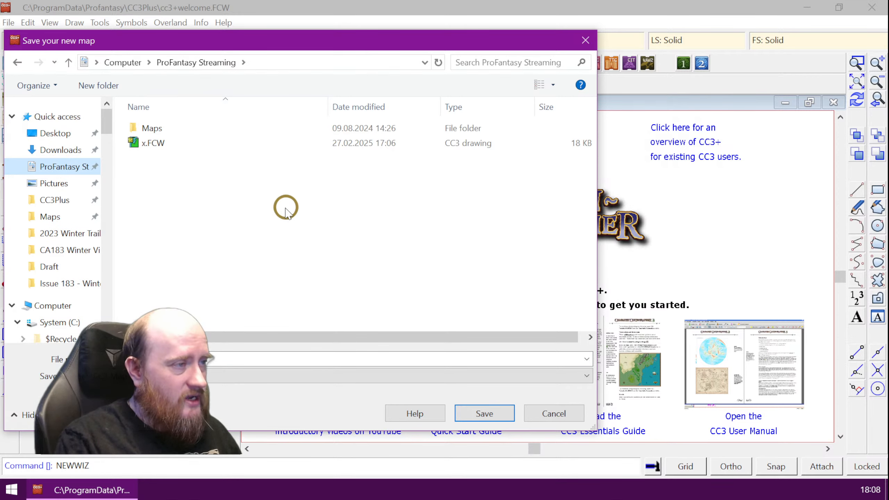
double_click(148, 130)
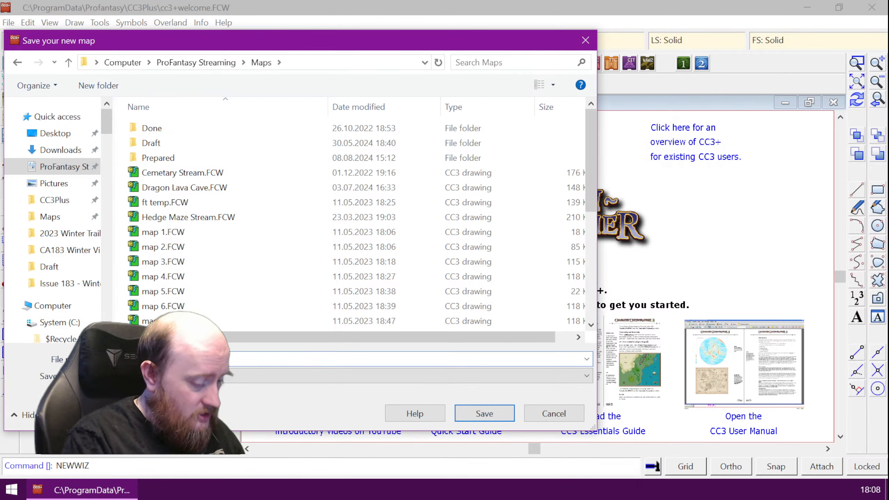
text(SS2)
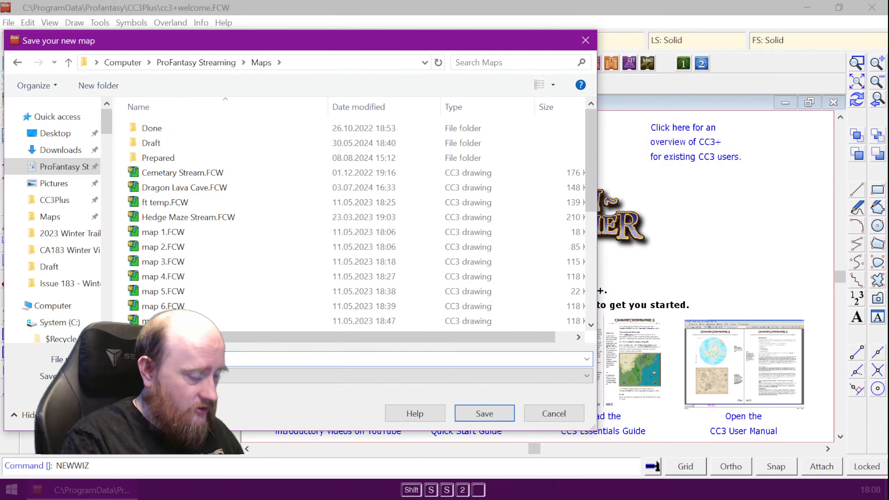
key(shift)
text(FLOOR)
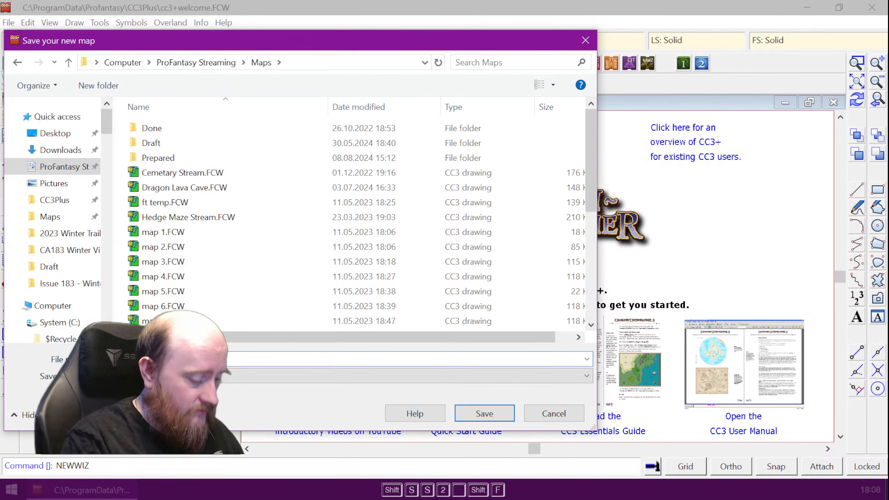
text(plan)
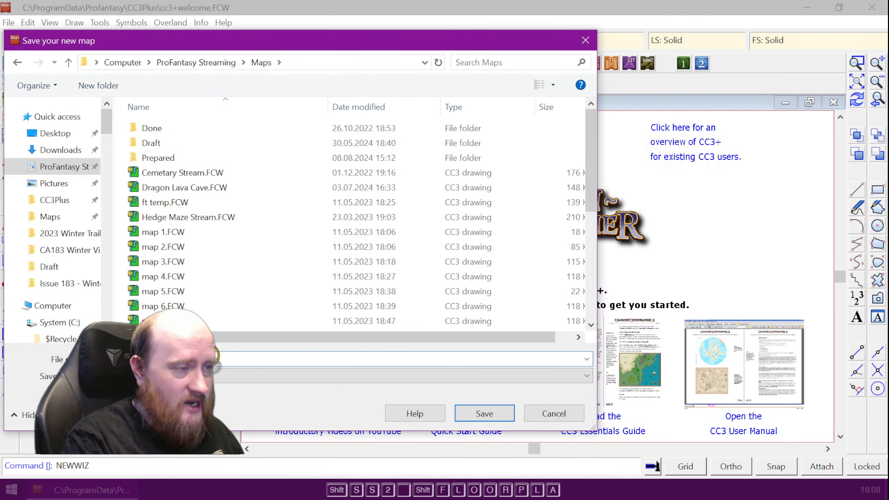
key(Return)
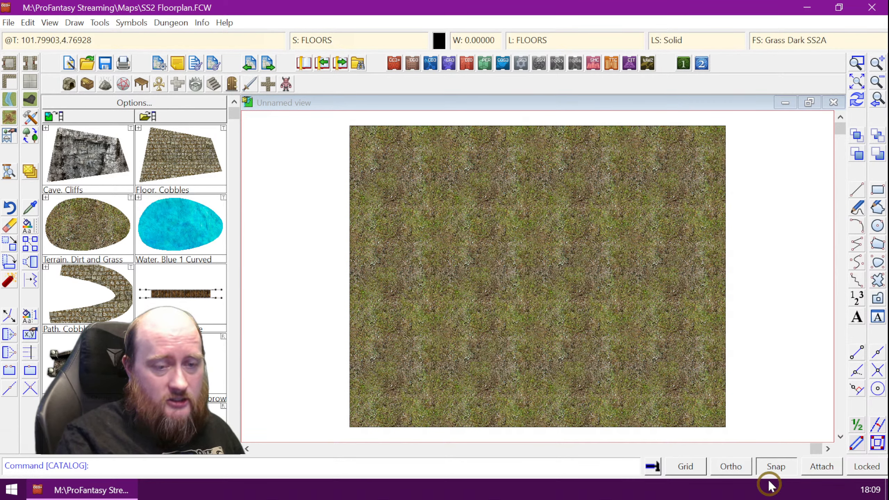
Confirm the 5' Angled Grid, 2 Snap system with snapping on, and display the grid
right_click(772, 468)
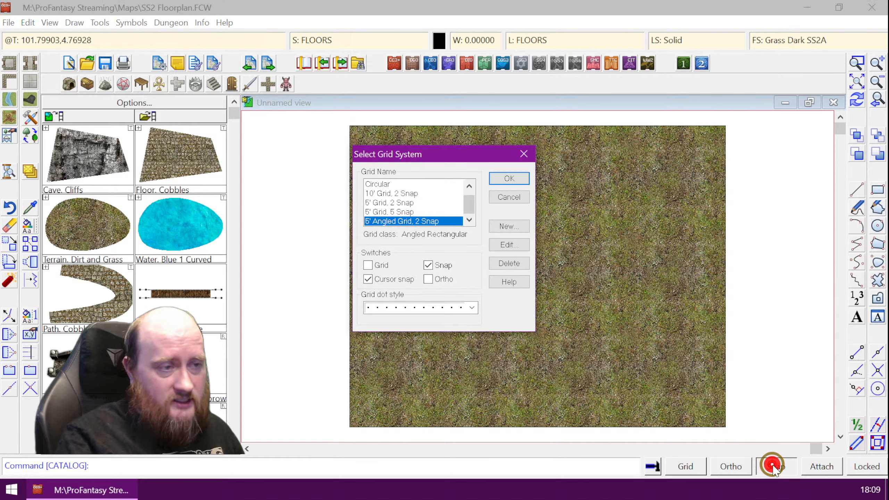
click(507, 180)
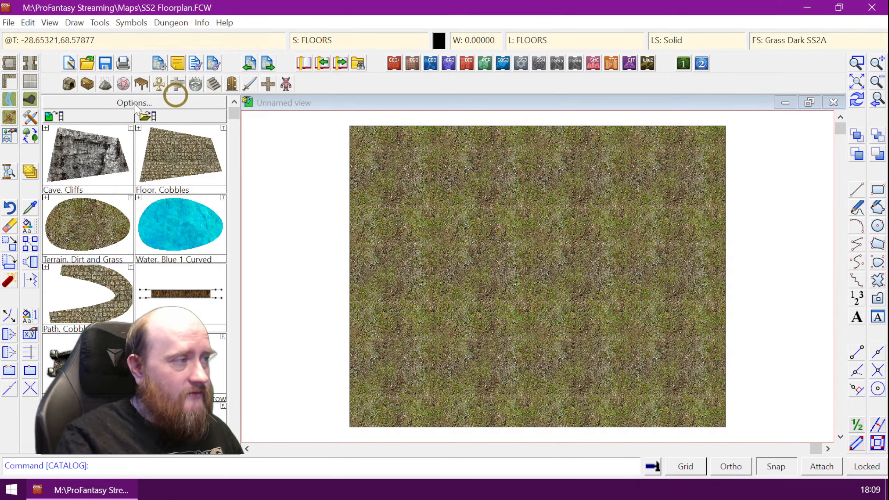
click(685, 469)
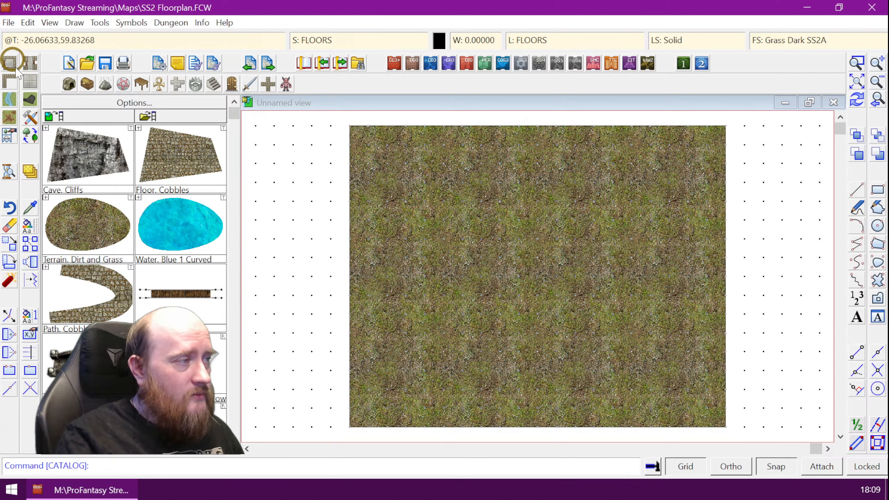
Draw a rectangular building outline about 30' wide and 45' high near the map's centre with the Wall, Brick Closed tool
click(11, 80)
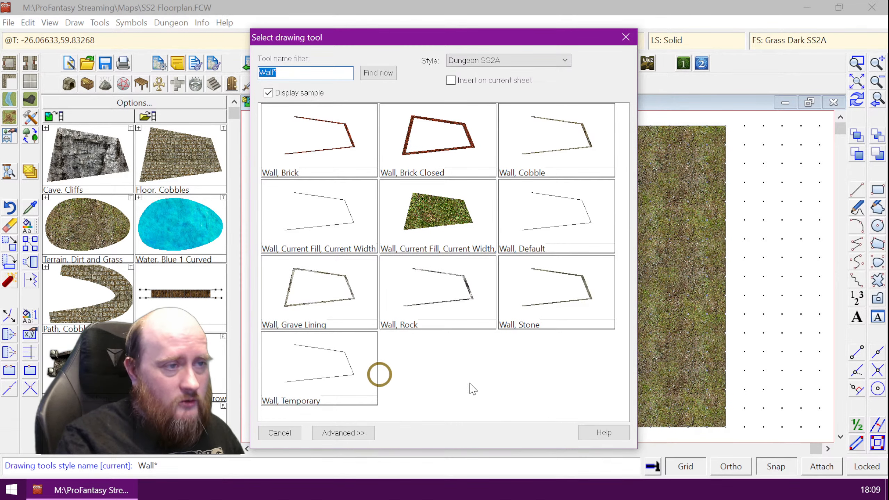
click(428, 132)
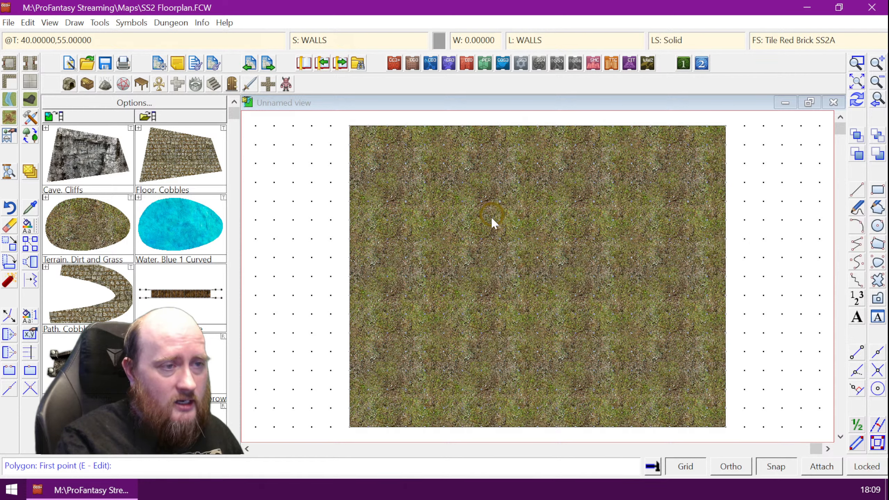
click(470, 209)
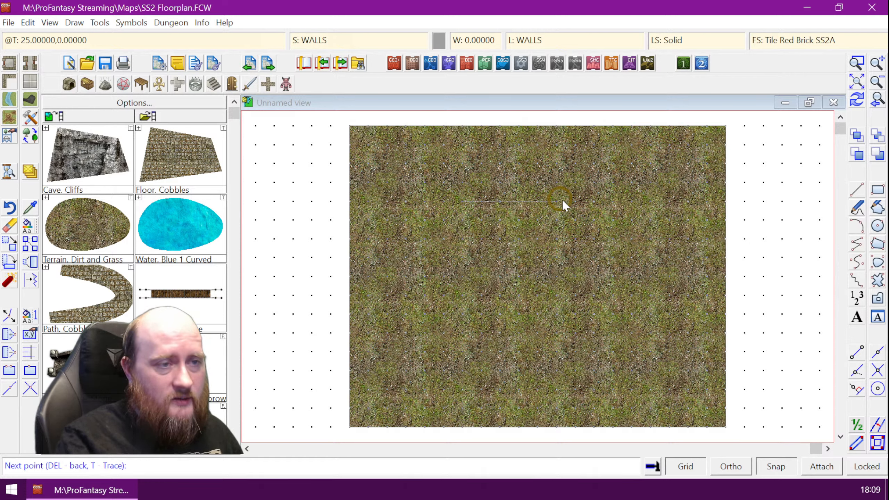
click(576, 202)
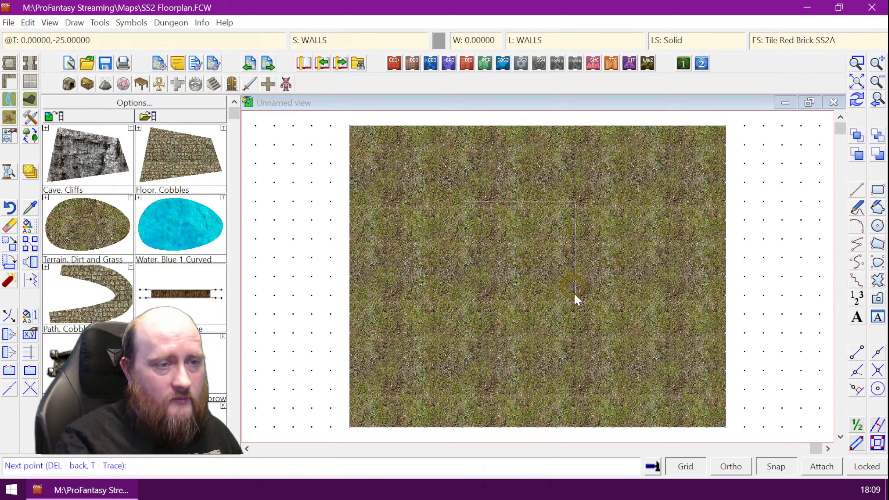
click(579, 374)
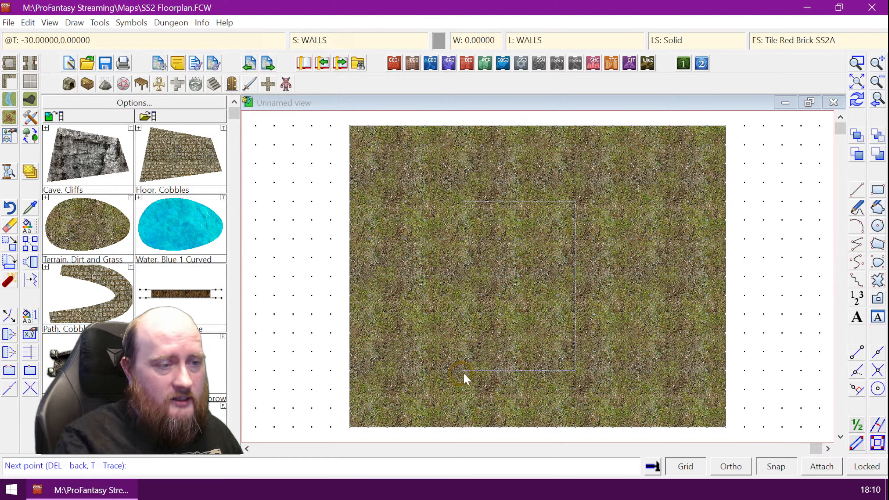
right_click(463, 287)
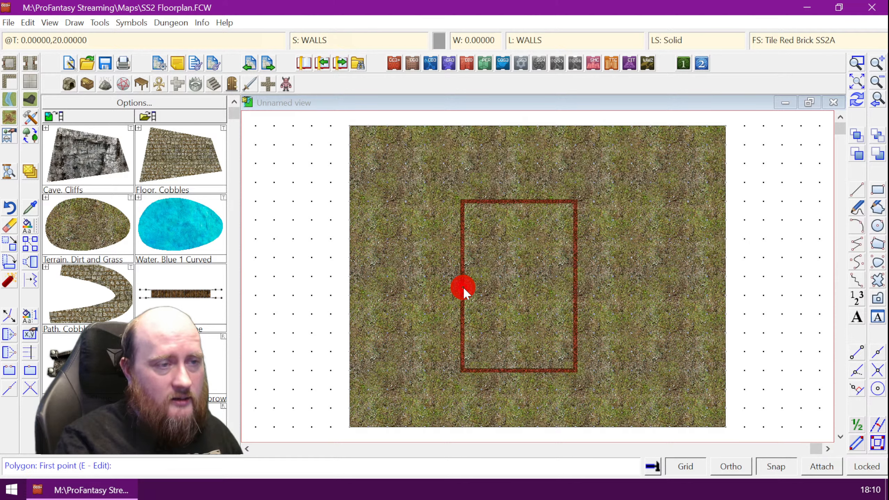
Activate the sheet effects for the drawing with the brick building framed in the view
click(857, 63)
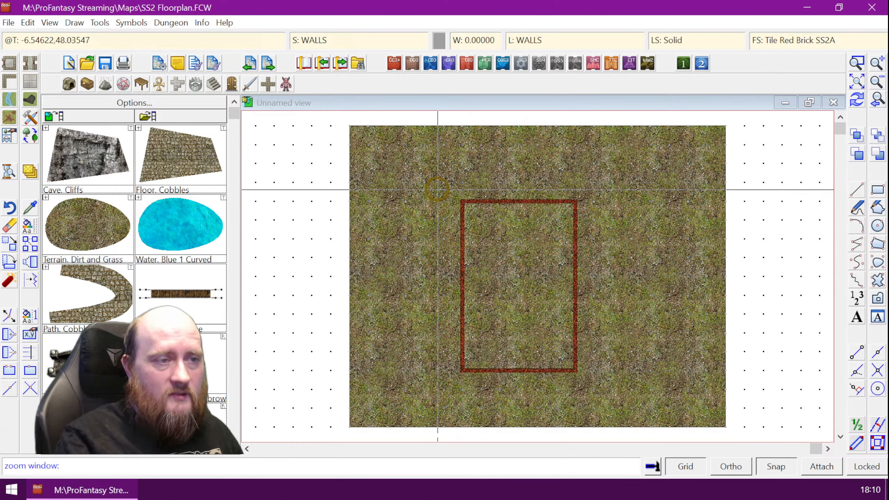
click(438, 189)
click(587, 393)
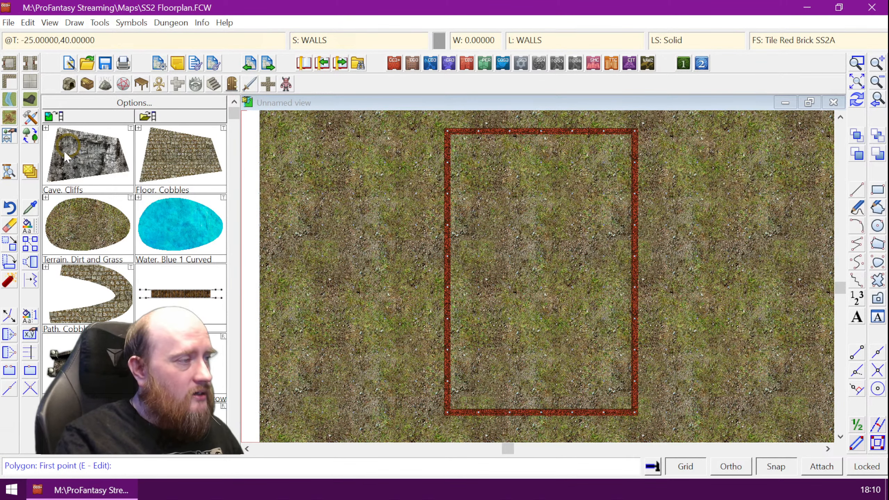
click(29, 172)
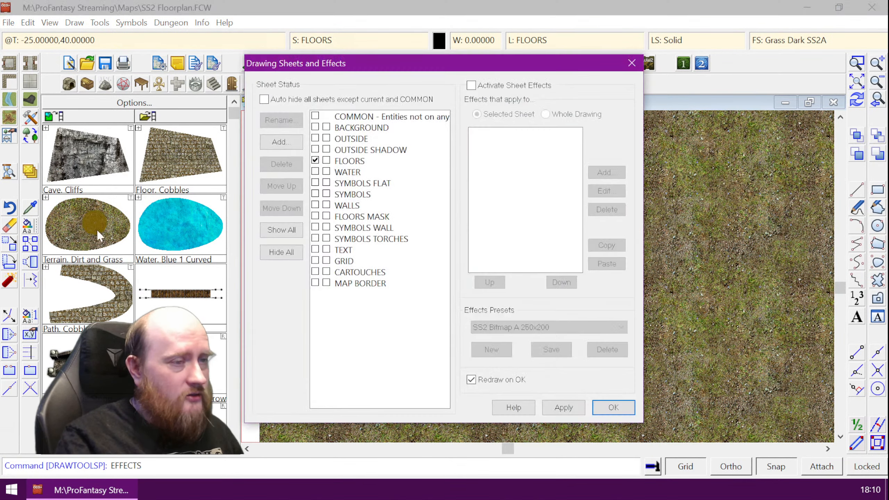
click(473, 86)
click(602, 408)
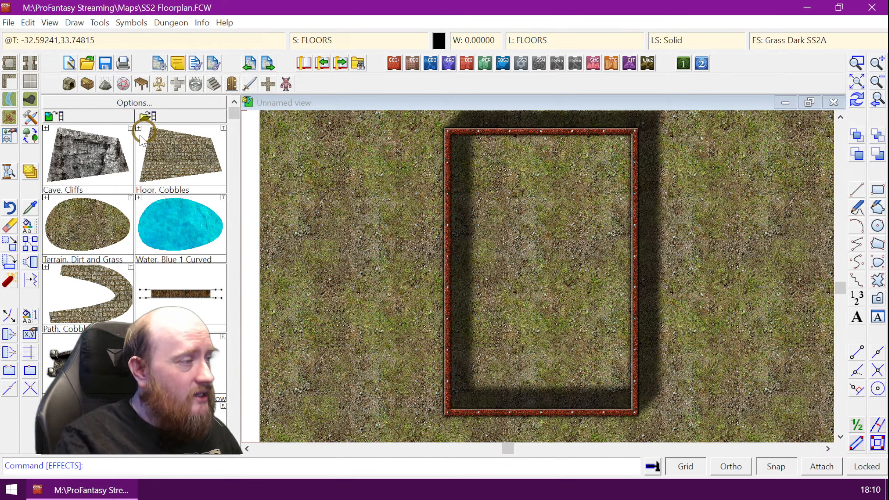
Disable the Wall Shadow, Directional effect on the WALLS sheet, keeping Glow and Bevel enabled
click(30, 171)
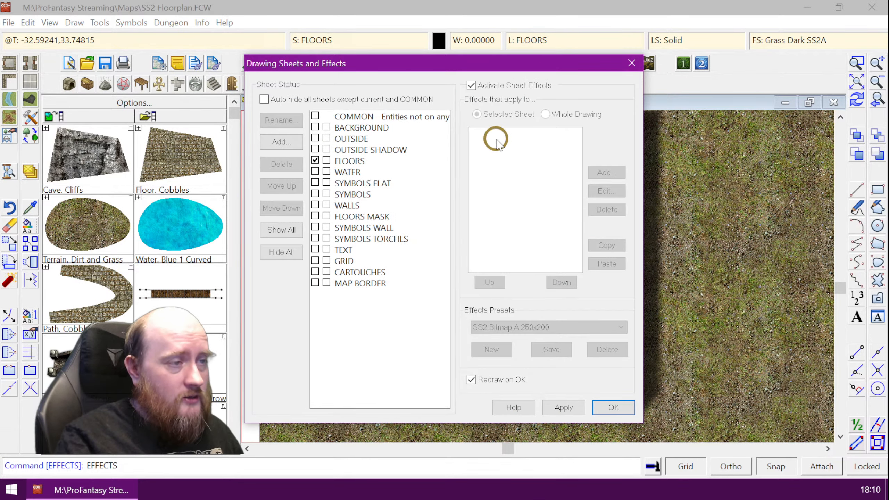
click(349, 206)
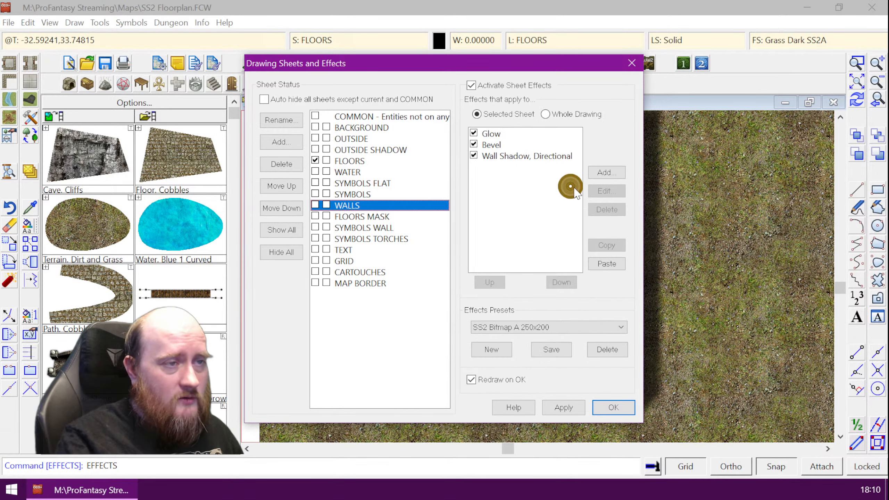
click(474, 156)
click(574, 408)
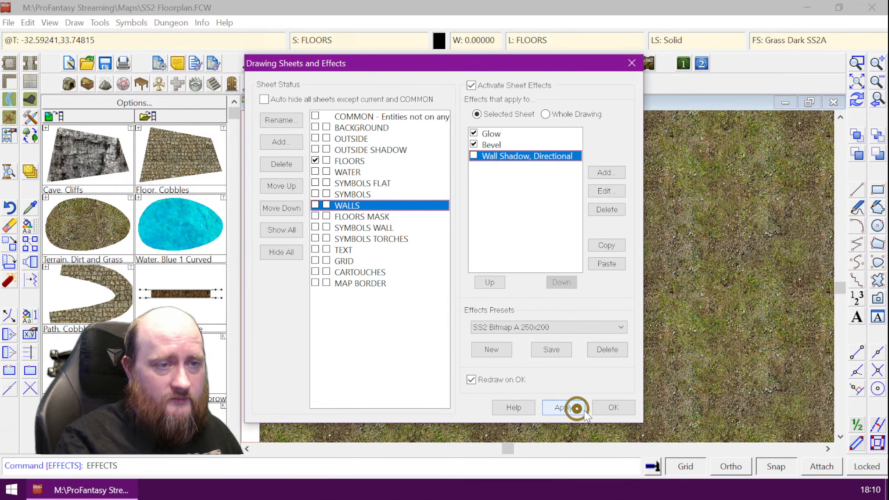
click(622, 408)
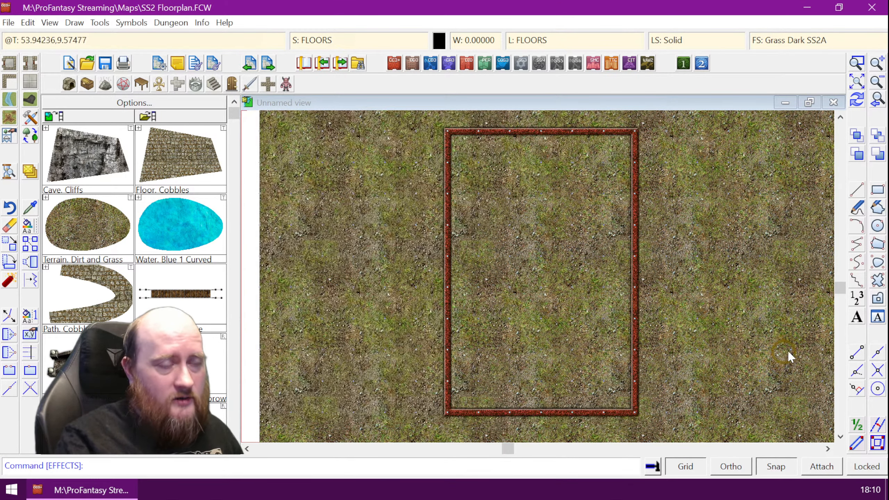
Draw a straight interior wall about 30' long across the building, about 20' below its upper wall, with the Wall, Brick tool
click(12, 83)
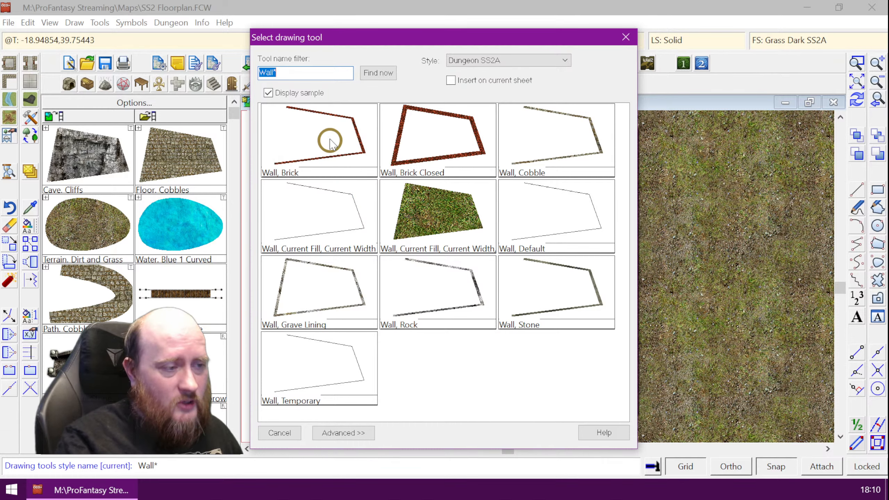
click(318, 137)
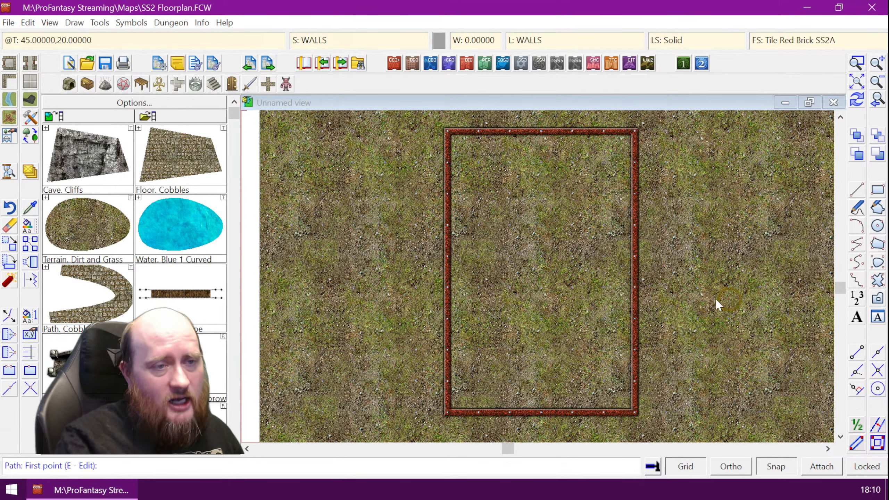
click(448, 257)
click(625, 257)
right_click(625, 258)
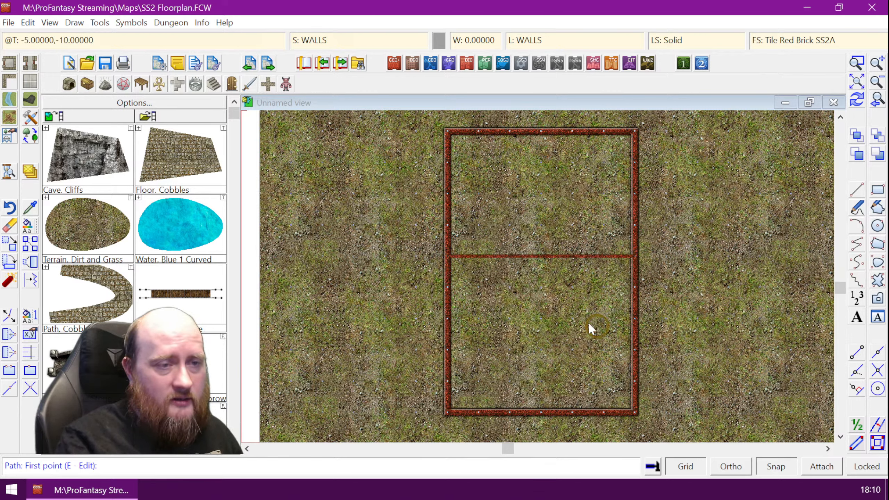
Draw a vertical brick wall about 25' long from the middle of the cross wall down to the lower outer wall
click(541, 288)
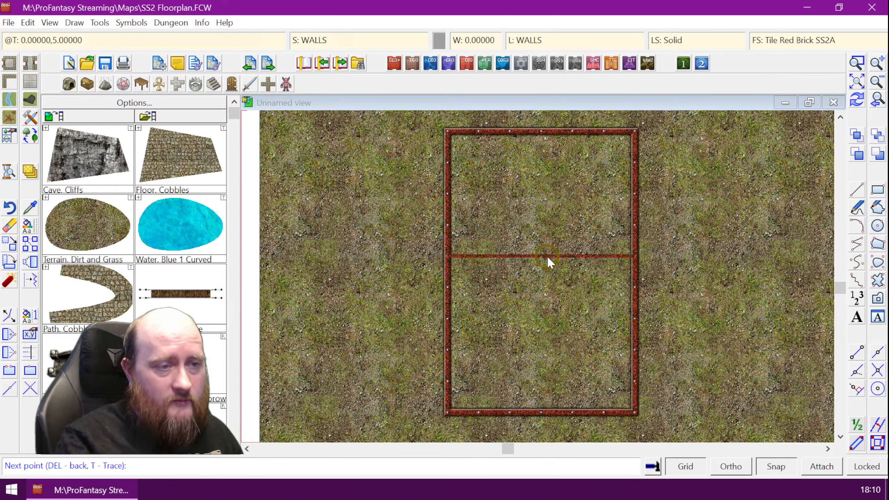
right_click(564, 293)
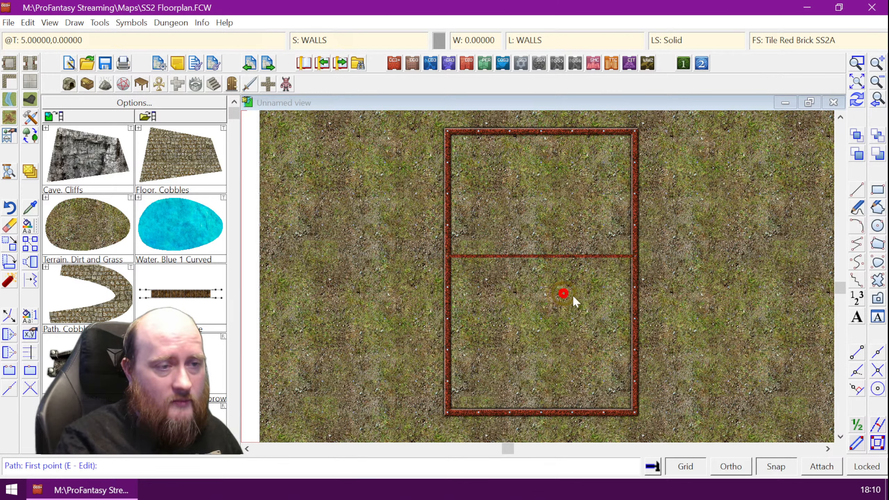
click(547, 269)
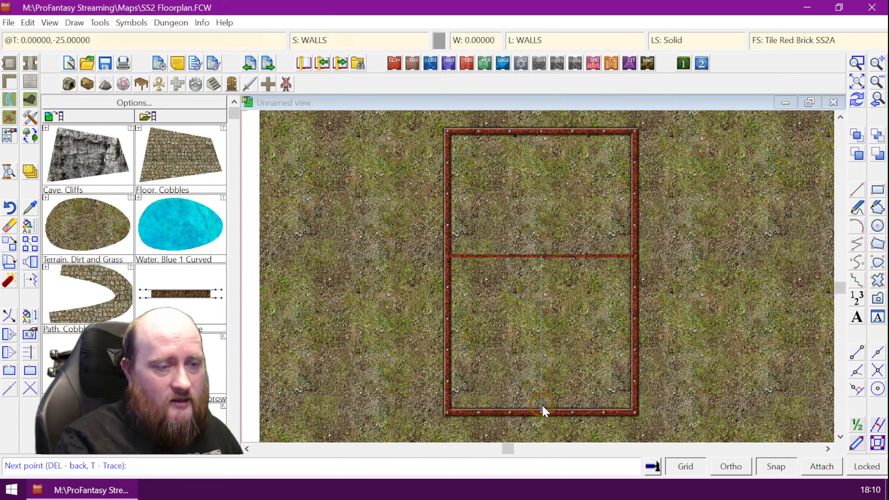
right_click(578, 329)
click(549, 339)
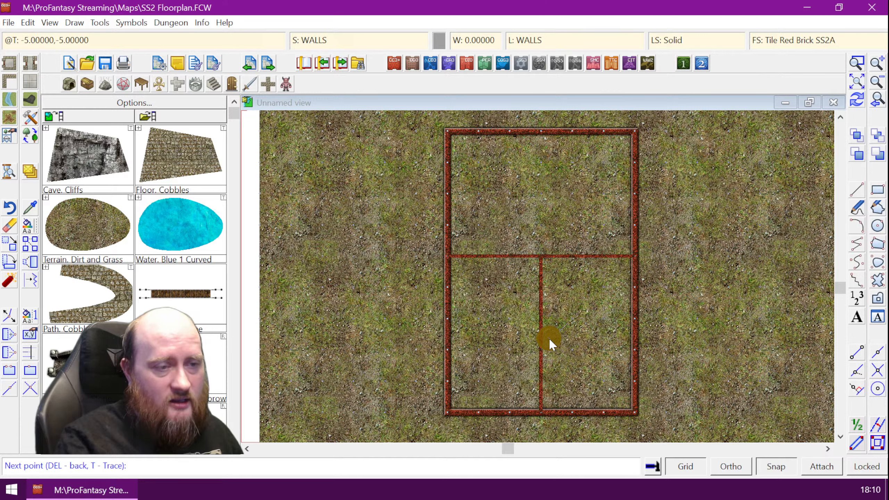
right_click(568, 330)
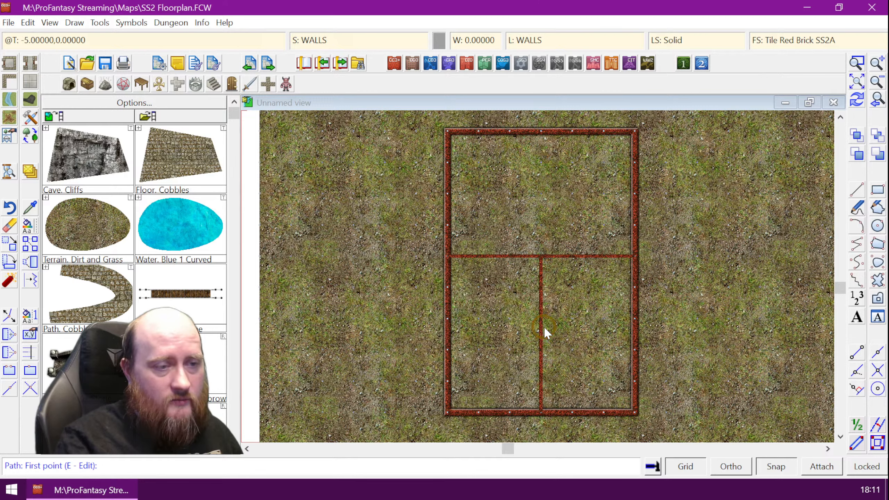
Divide the lower right room with a horizontal brick wall about 15' long, about 10' below the cross wall, and redraw the map
click(544, 327)
click(631, 320)
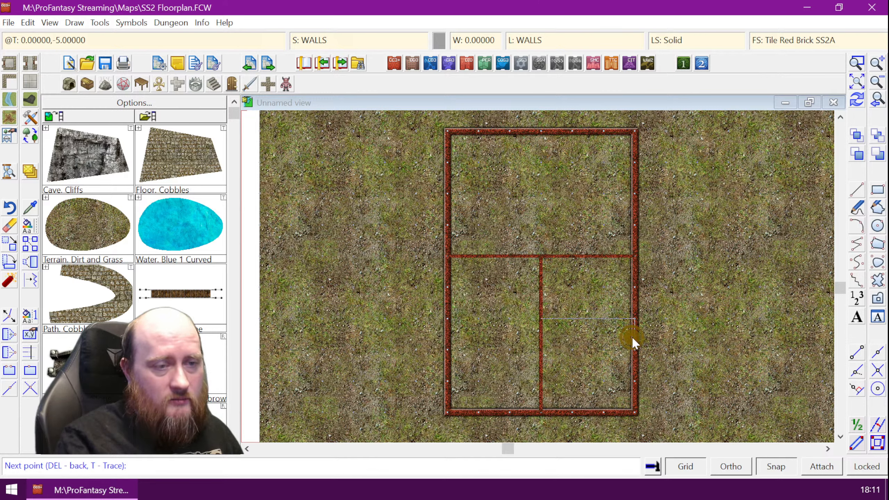
right_click(632, 336)
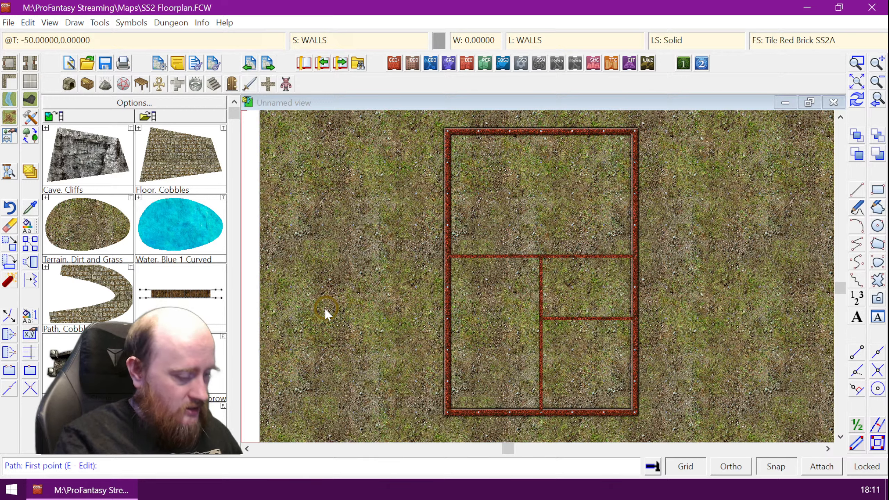
key(ctrl+r)
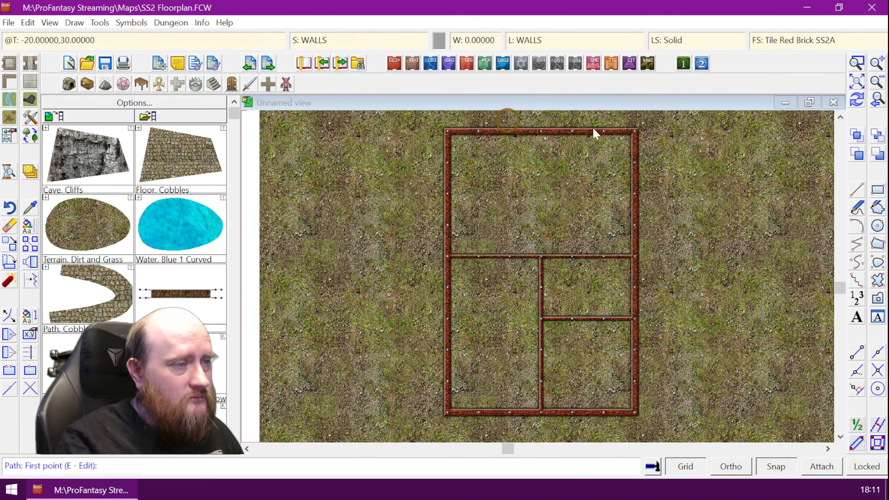
Place the SS2A Door Wood 3' Closed symbol in the right outer wall of the large upper room, at scale 1
click(231, 84)
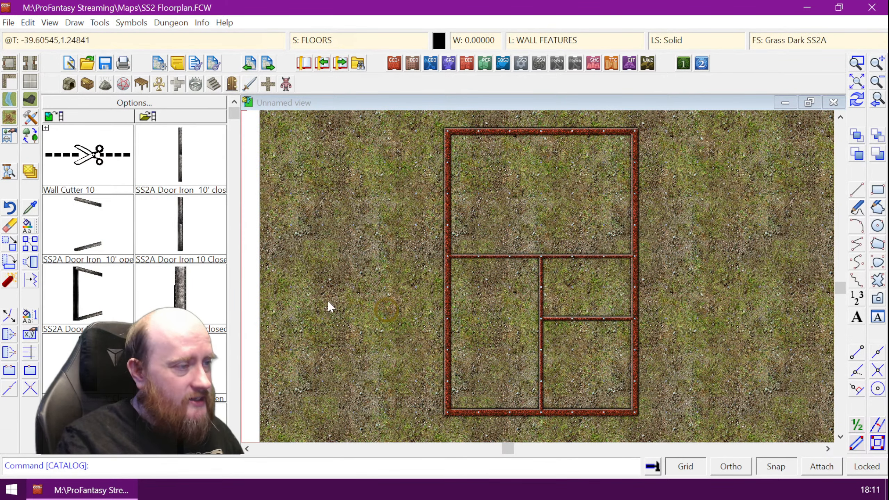
click(110, 244)
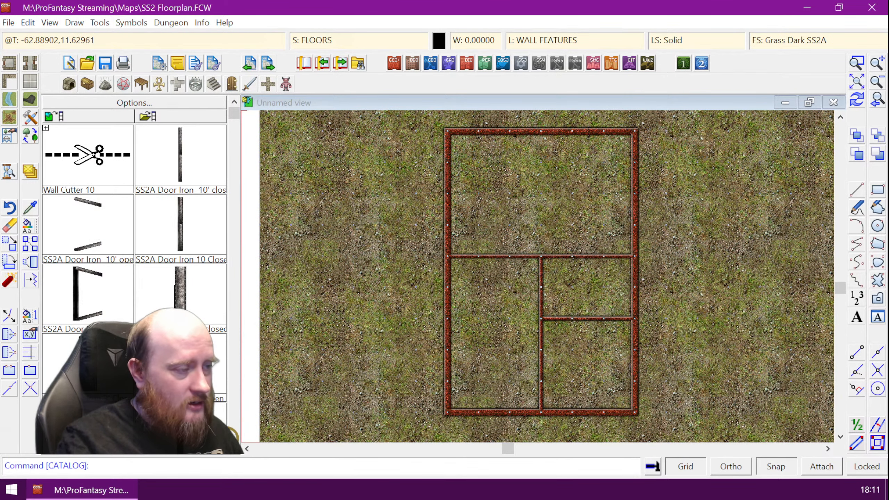
click(234, 447)
click(234, 447)
click(234, 448)
click(234, 447)
click(234, 447)
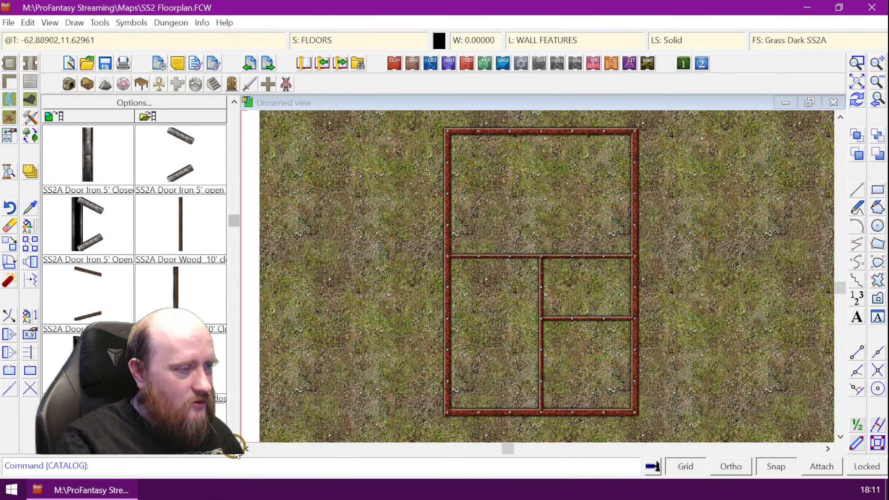
click(234, 448)
click(234, 448)
click(234, 447)
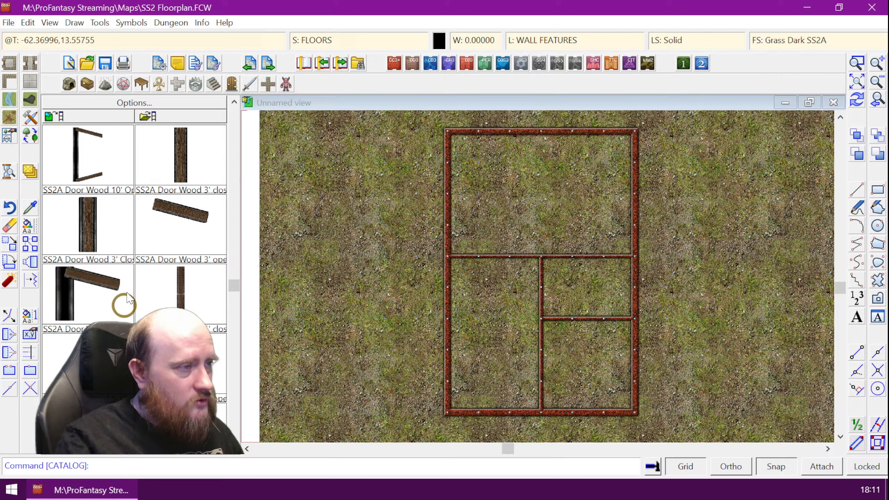
click(86, 228)
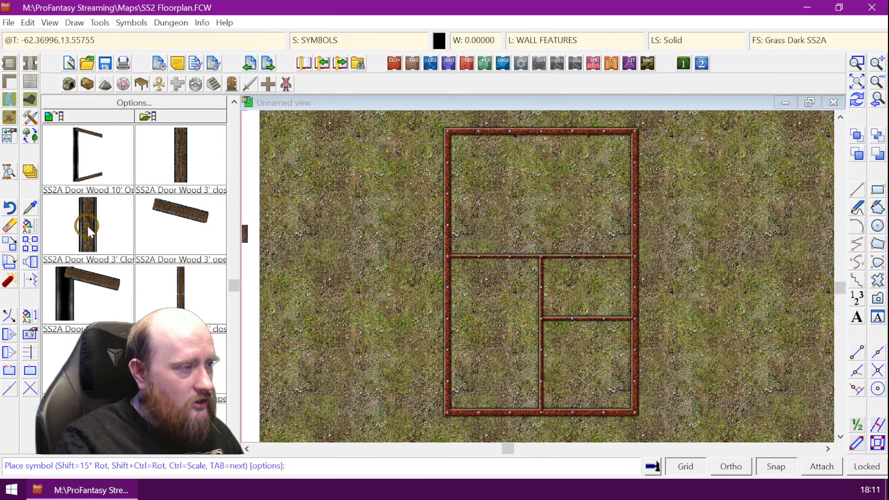
click(634, 189)
right_click(319, 261)
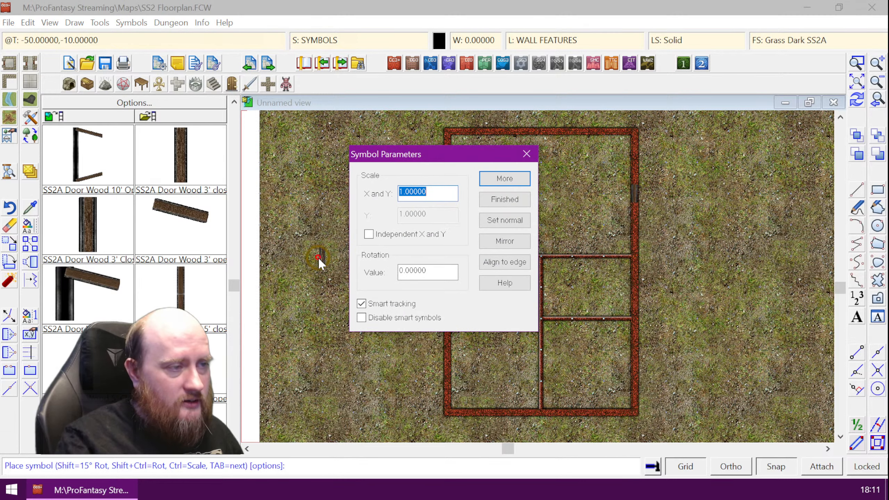
click(504, 179)
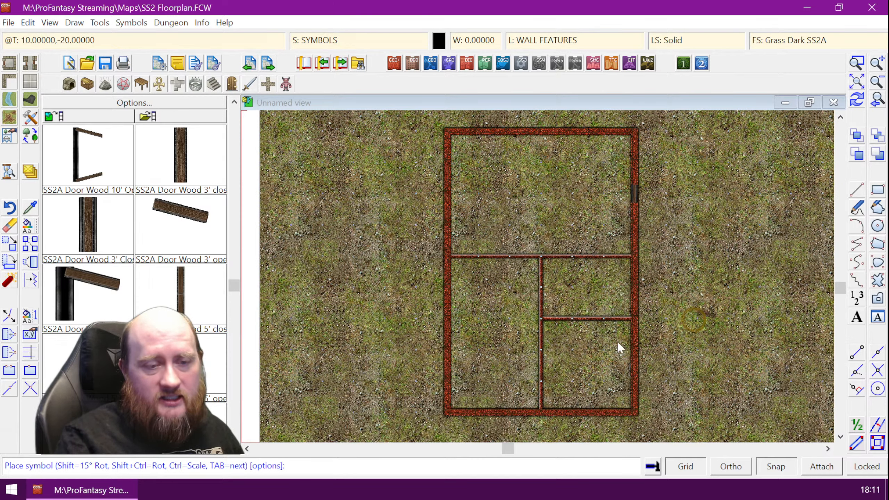
Turn snapping off and place an open 3' wooden door in the left wall of the lower right room, swinging into that room
click(857, 64)
click(399, 241)
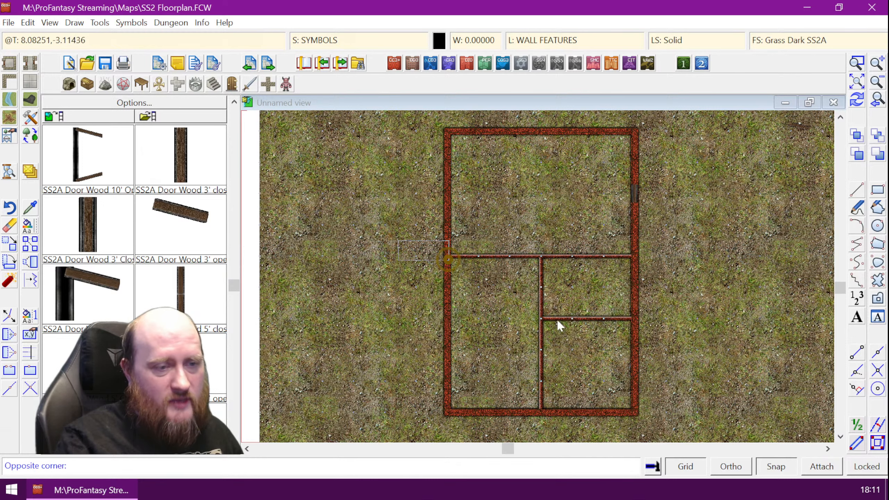
click(658, 419)
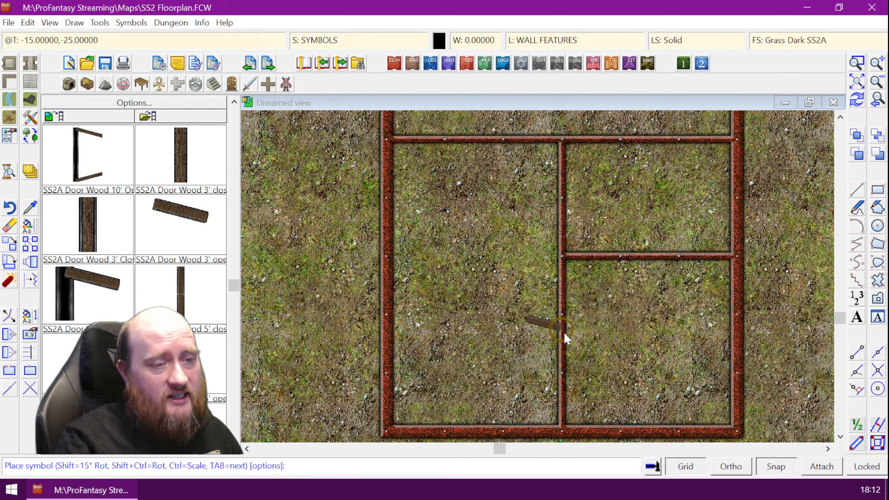
click(776, 466)
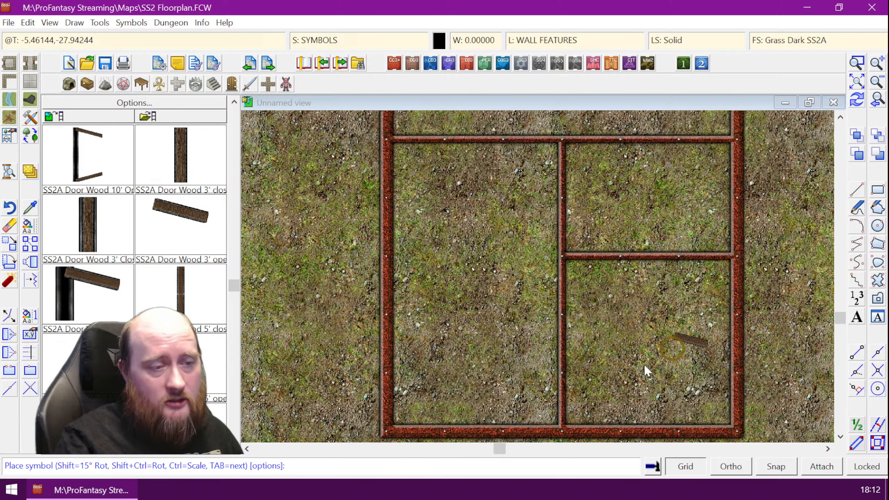
click(562, 344)
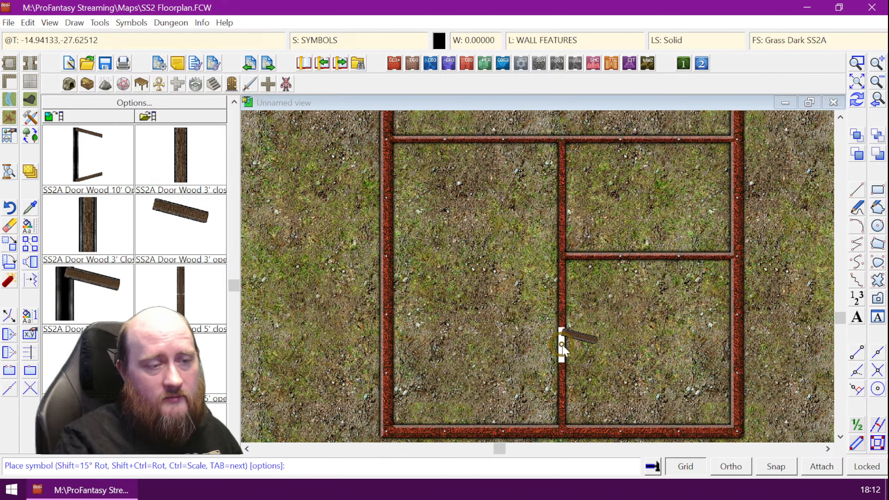
Place open 3' wooden doors in the left and upper walls of the small middle right room and finish symbol placement
click(558, 198)
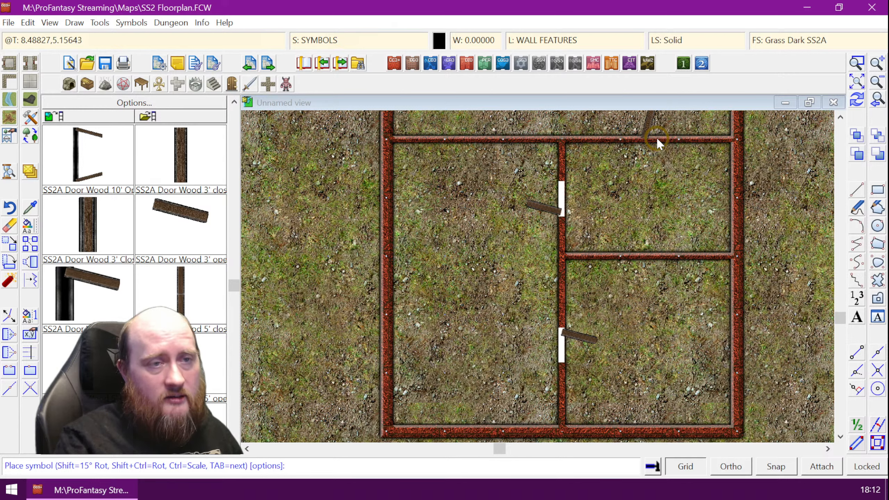
click(646, 137)
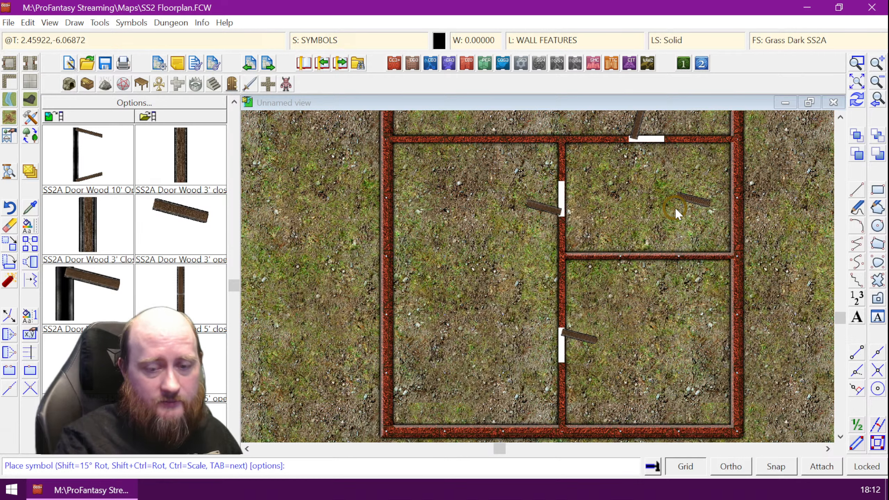
right_click(662, 211)
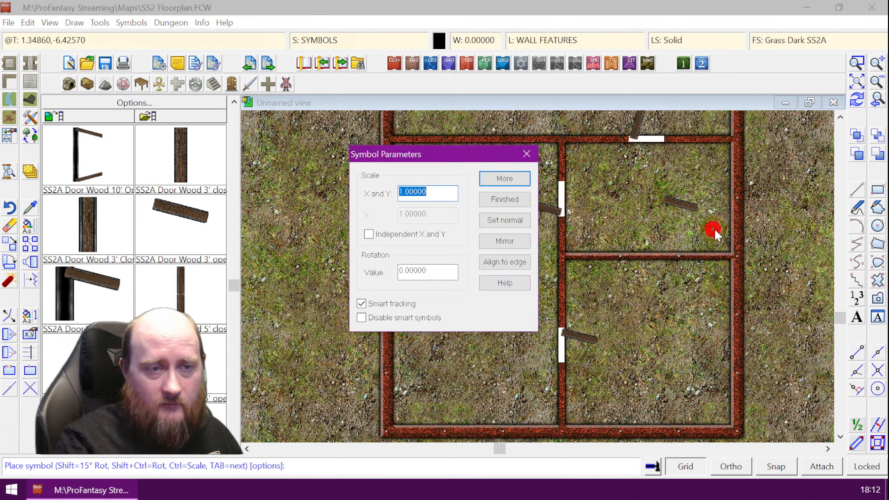
click(505, 199)
Finish the door placement and place the same SS2A window symbol in the left and upper outer walls of the large upper room
click(856, 63)
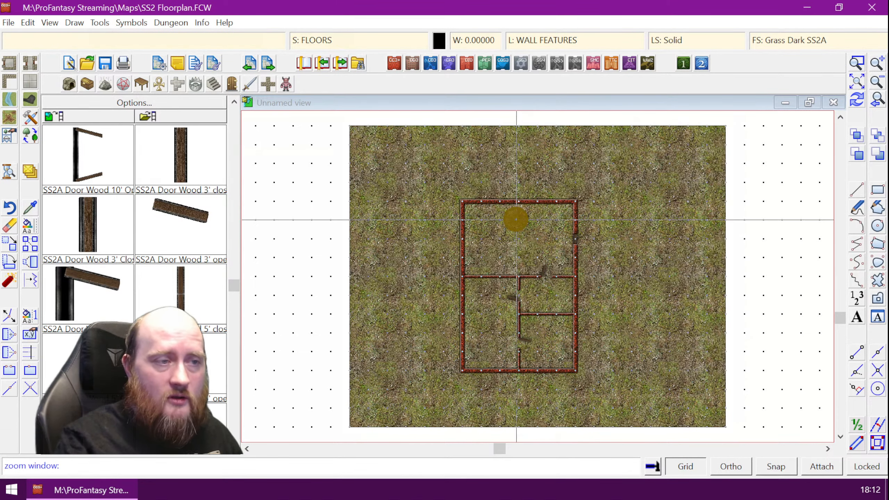
click(553, 343)
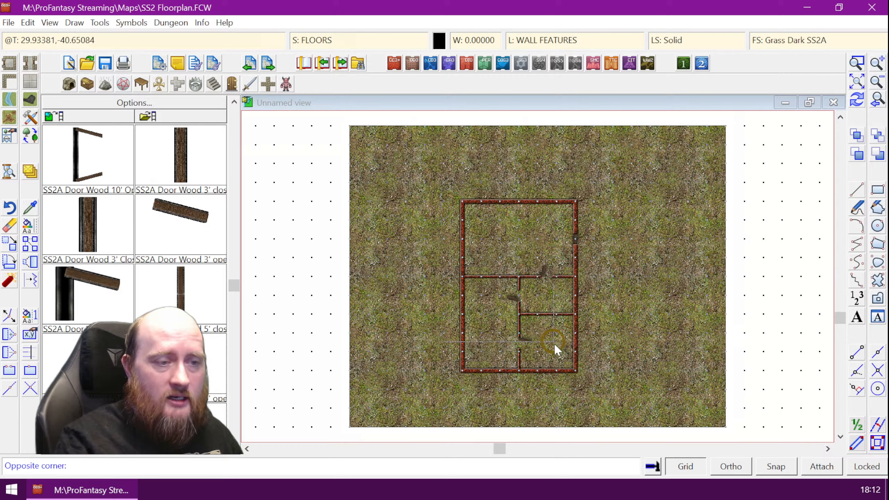
click(584, 376)
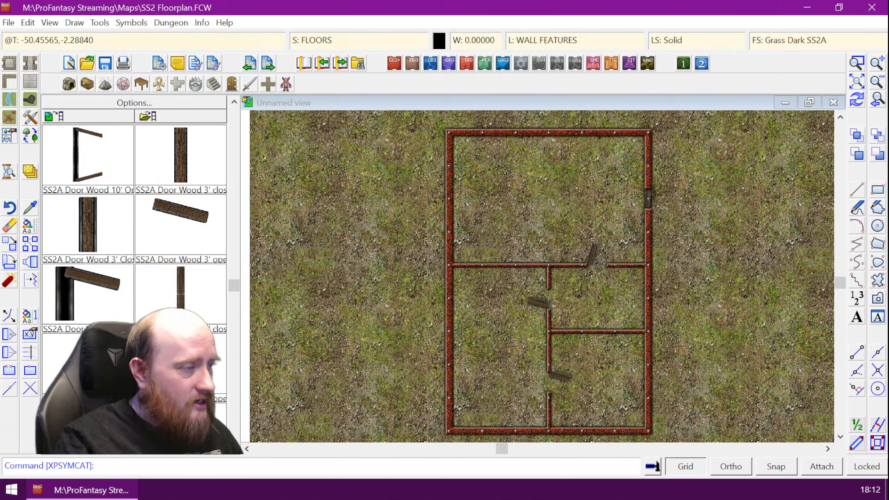
scroll(236, 455, down, 4)
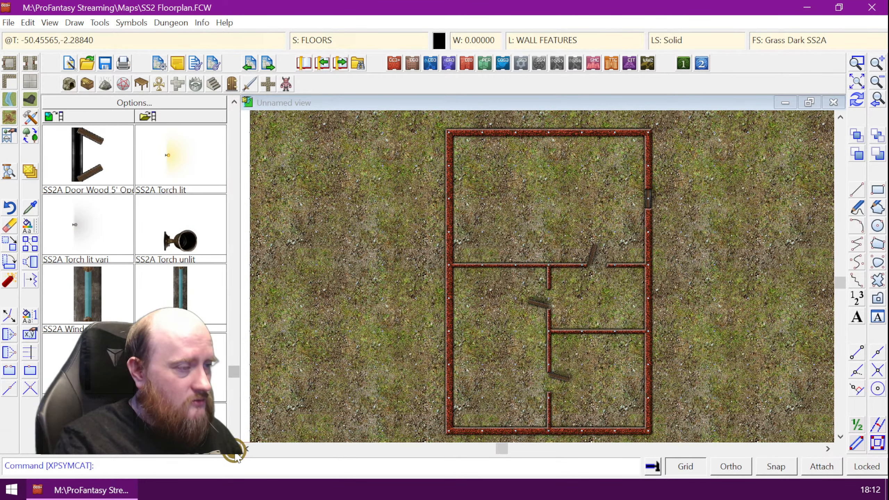
click(186, 297)
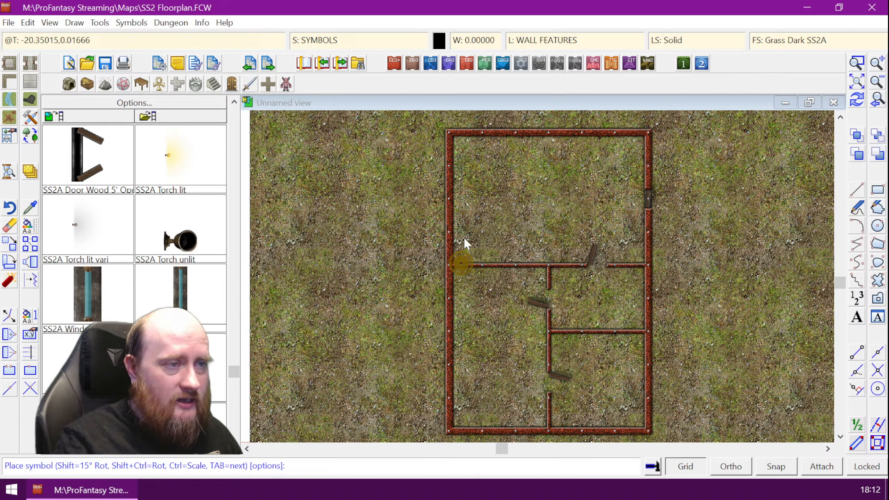
click(448, 184)
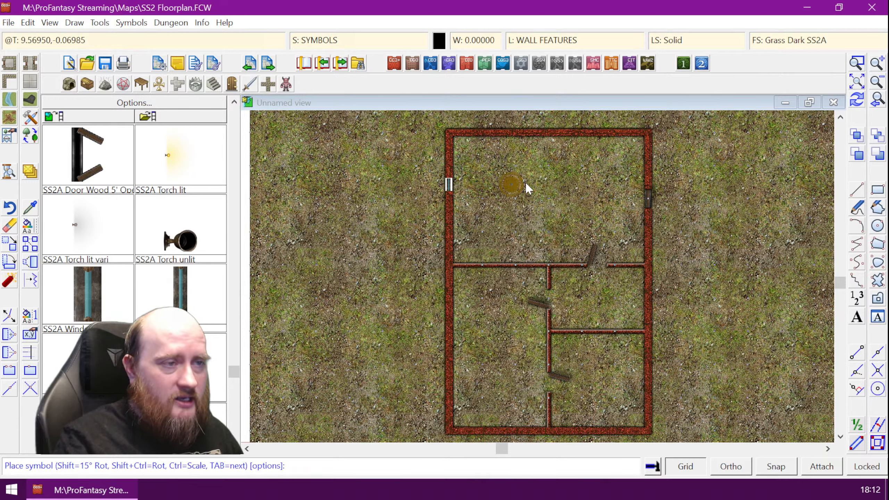
click(547, 132)
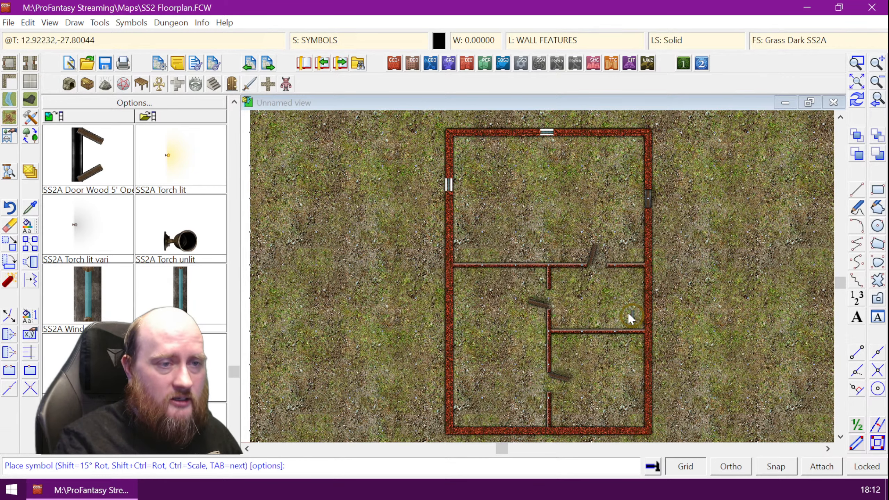
Place one window in each small right room's outer wall and two in the lower left room's outer wall, finish placement and redraw the map
click(647, 302)
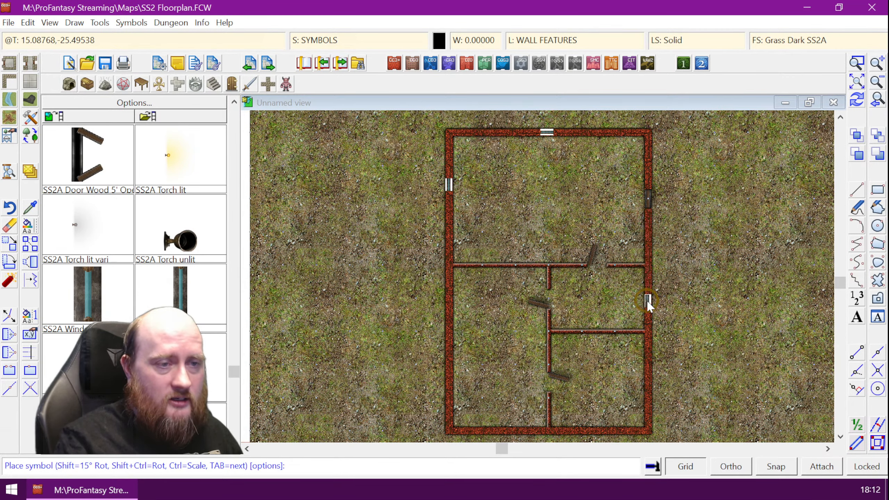
click(647, 385)
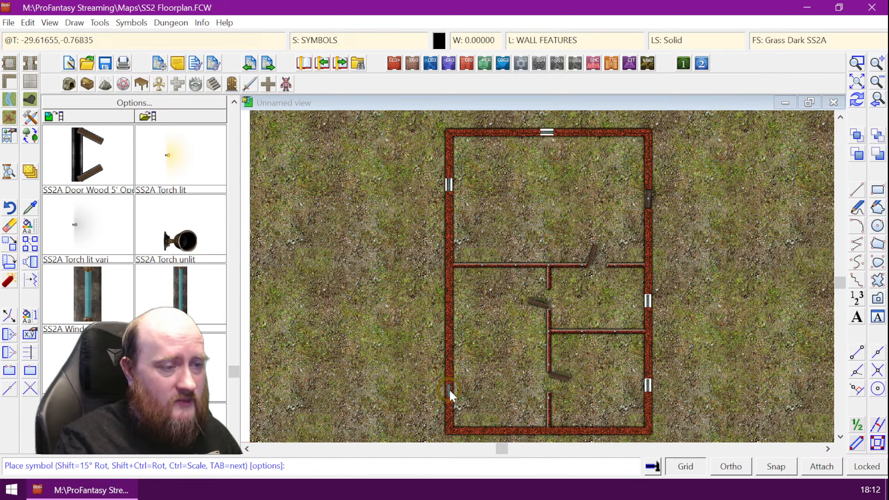
click(449, 389)
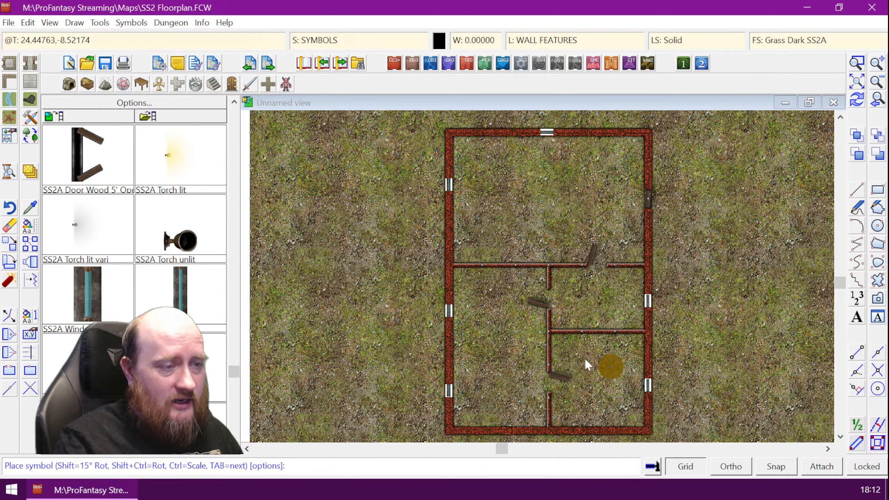
right_click(450, 268)
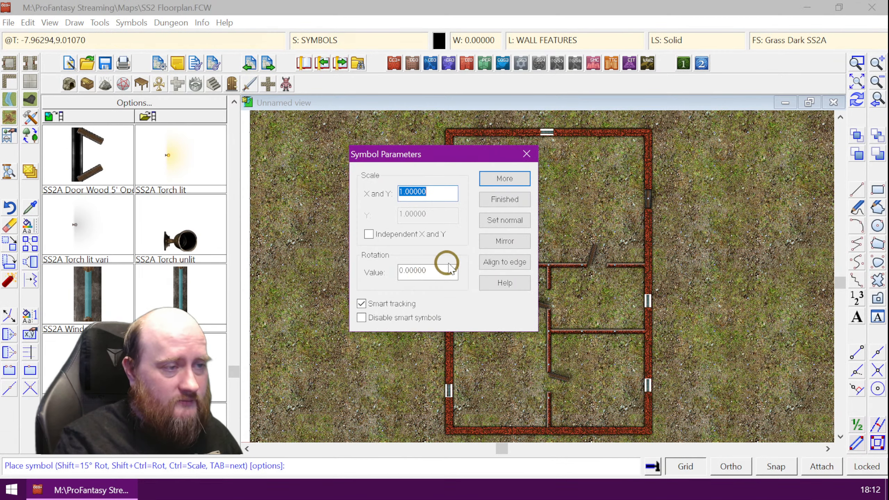
click(504, 199)
key(ctrl+r)
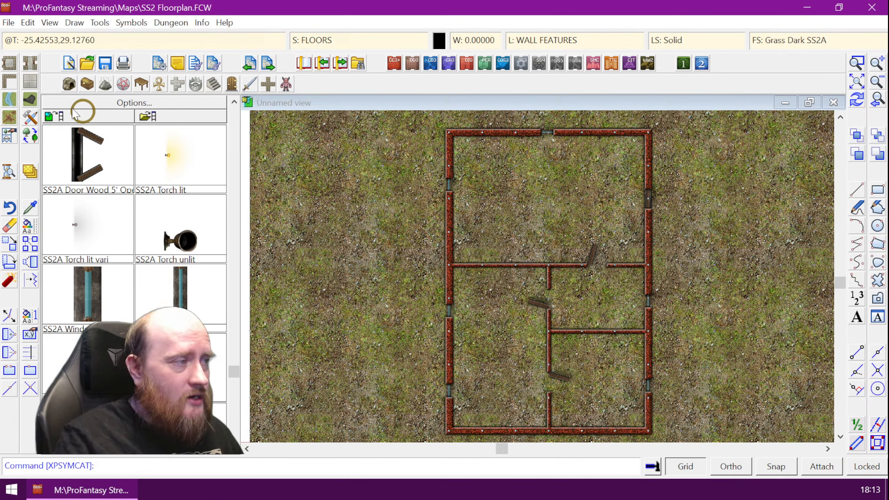
click(30, 117)
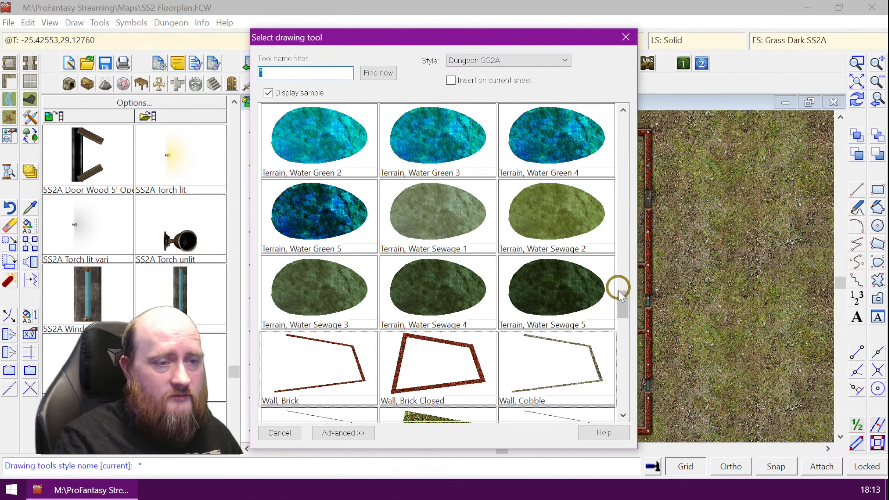
drag(622, 304, 621, 162)
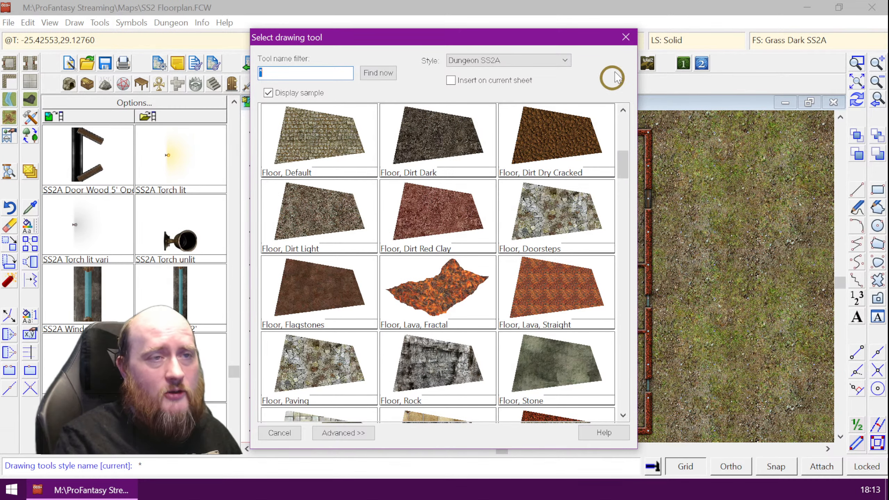
click(626, 37)
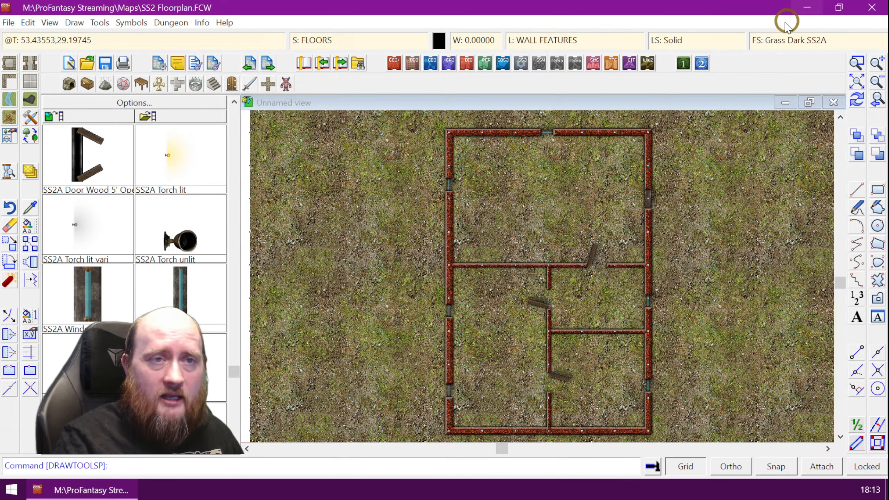
Set the current fill style to the Floorboards Pine SS2A bitmap fill
click(784, 41)
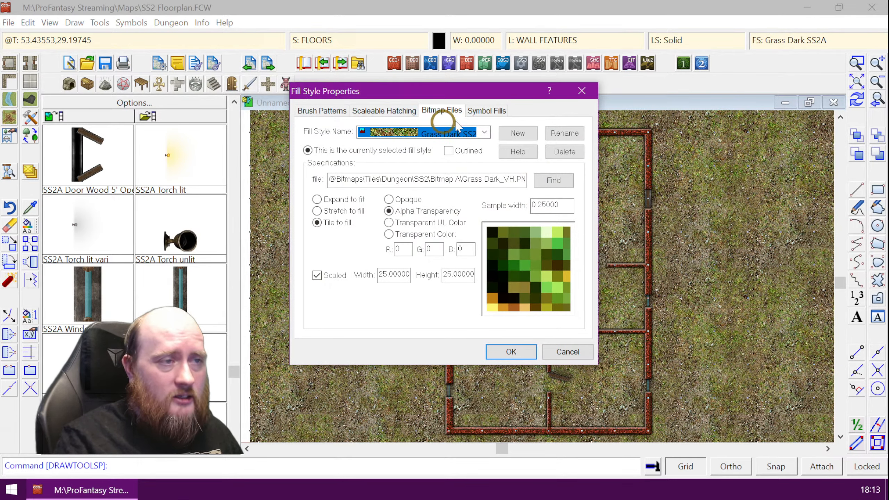
click(485, 132)
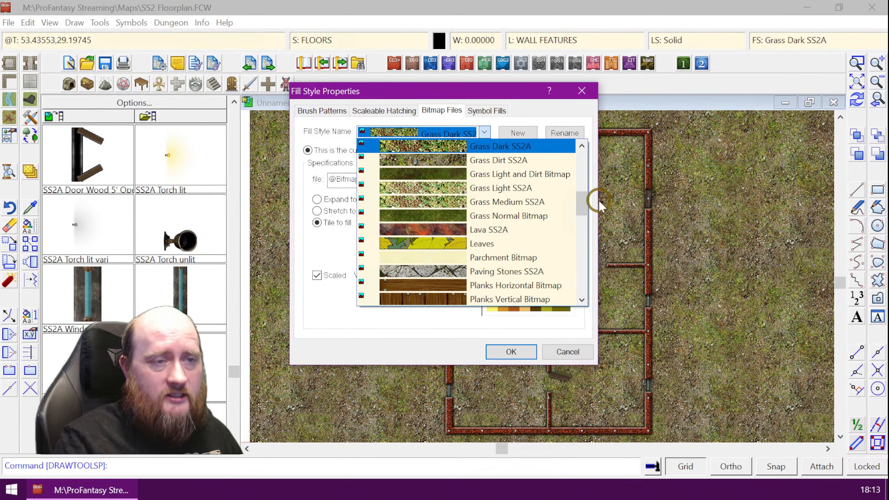
drag(584, 198, 585, 155)
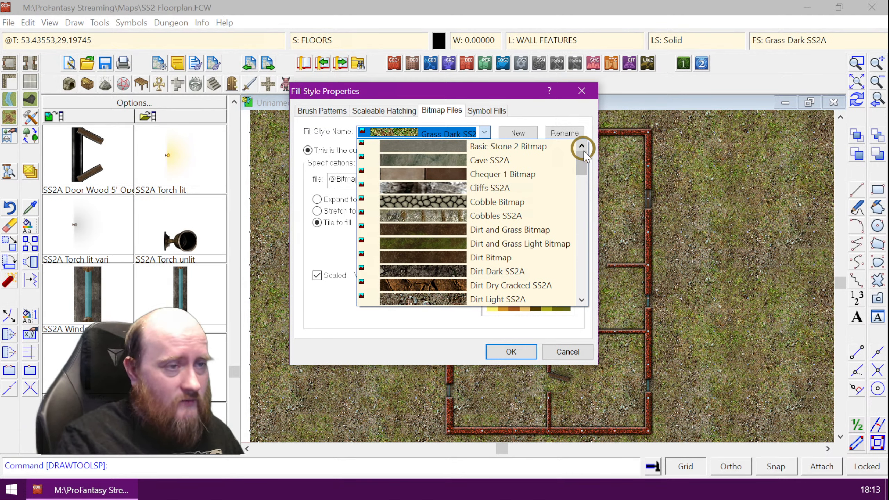
mouse_move(583, 161)
mouse_down()
mouse_move(582, 299)
mouse_move(575, 143)
mouse_move(574, 288)
mouse_move(579, 158)
mouse_move(578, 282)
mouse_move(582, 162)
mouse_move(581, 258)
mouse_move(580, 170)
mouse_up()
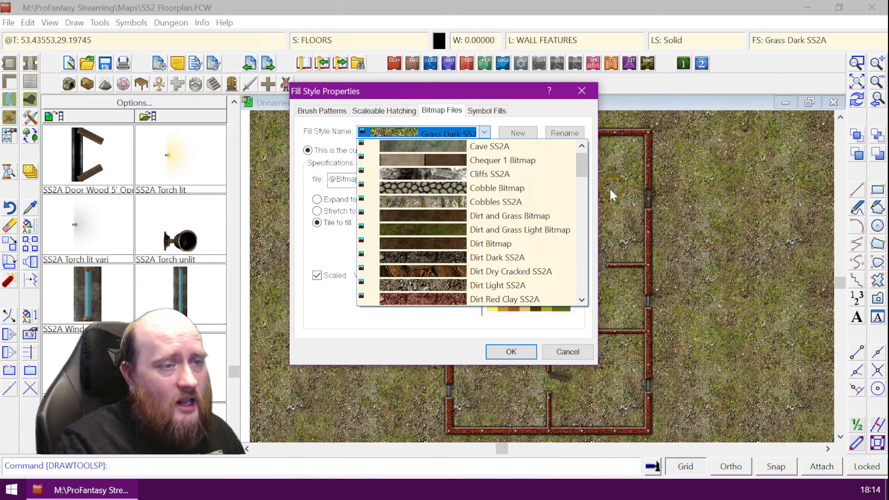
click(560, 173)
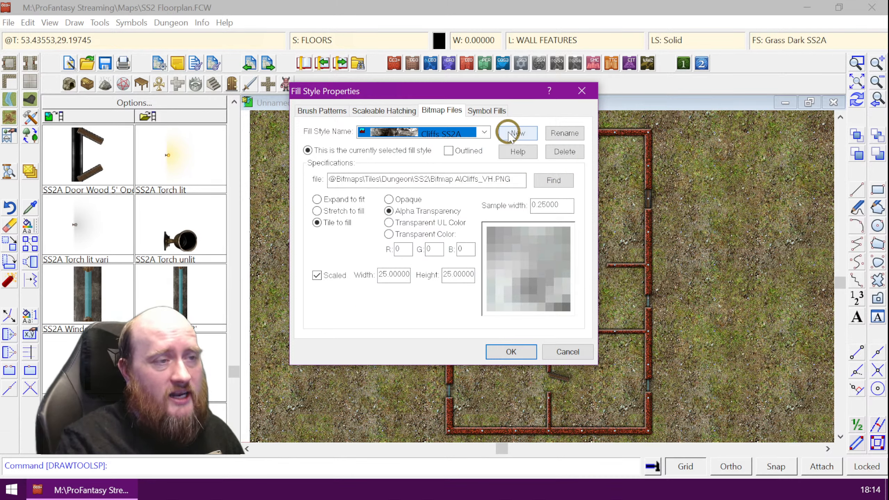
click(485, 133)
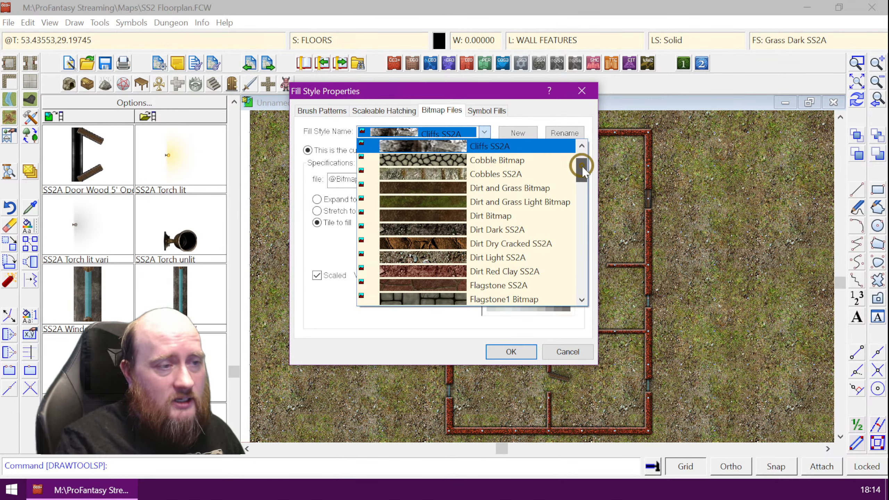
drag(582, 170, 583, 187)
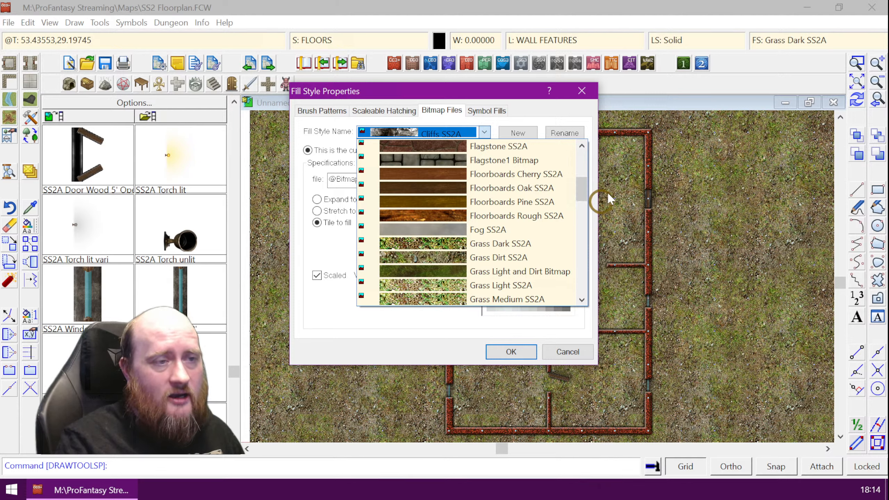
click(512, 205)
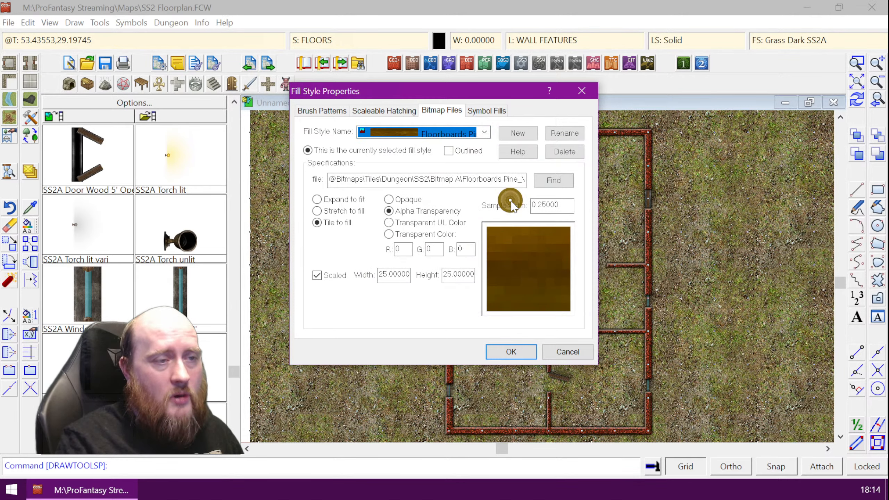
click(515, 350)
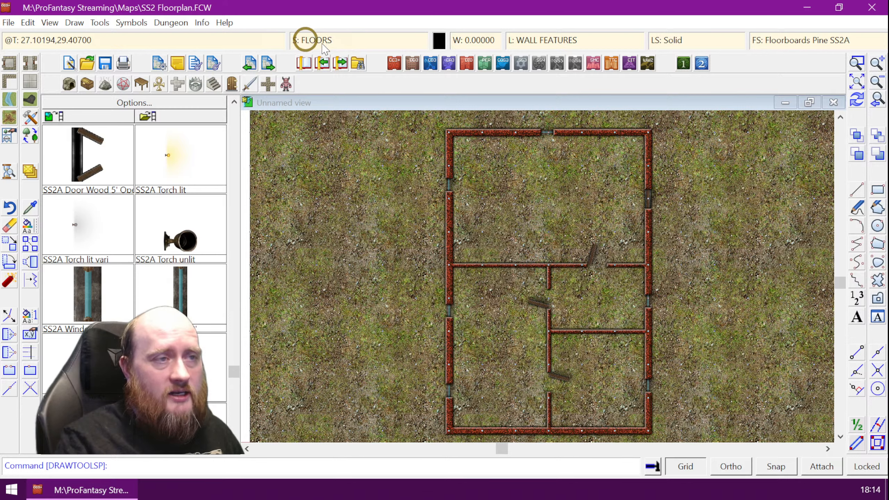
Make BACKGROUND (FLOOR 1) the current layer
click(563, 46)
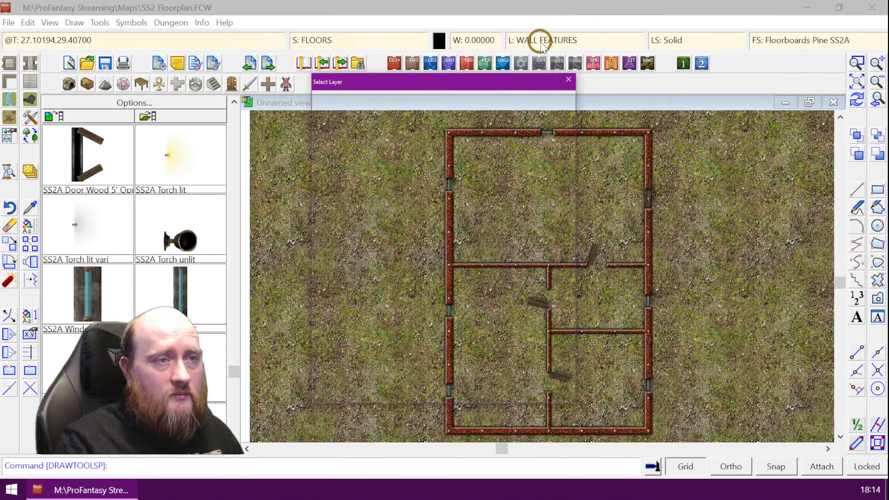
drag(511, 250, 512, 153)
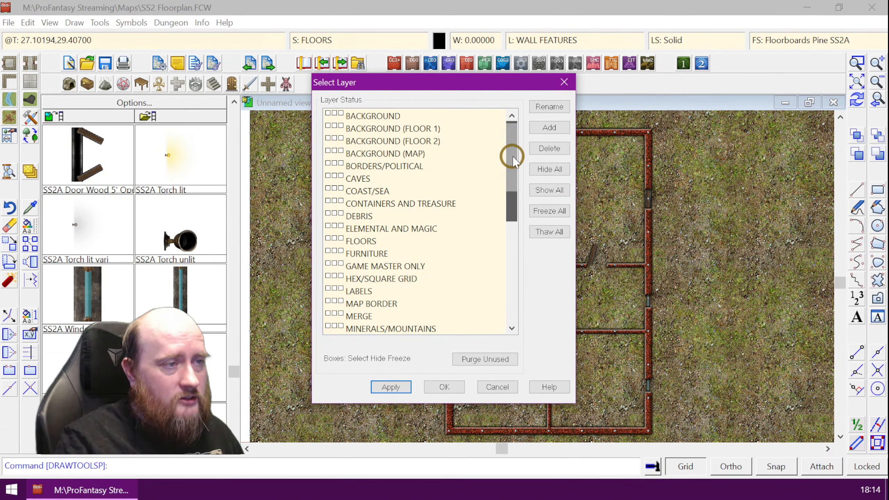
click(331, 129)
click(444, 387)
click(498, 326)
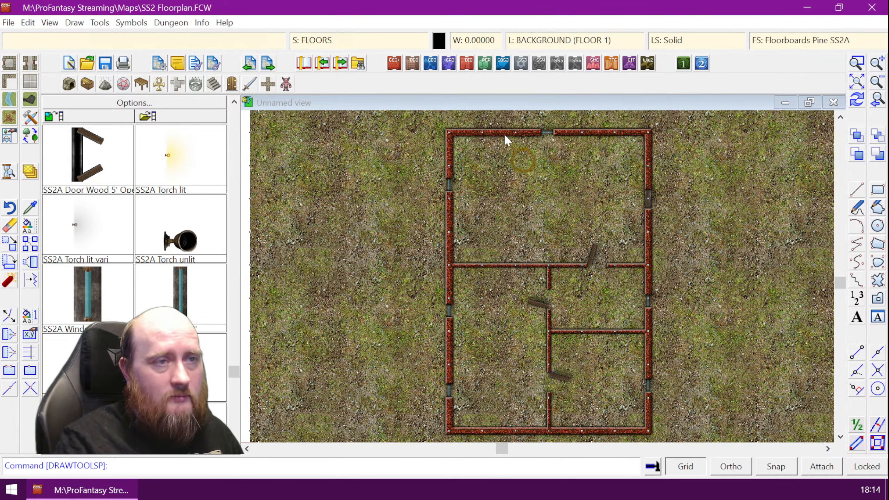
Turn snapping on and draw a filled box about 30' by 20' as the large upper room's floor, from corner to corner
click(878, 191)
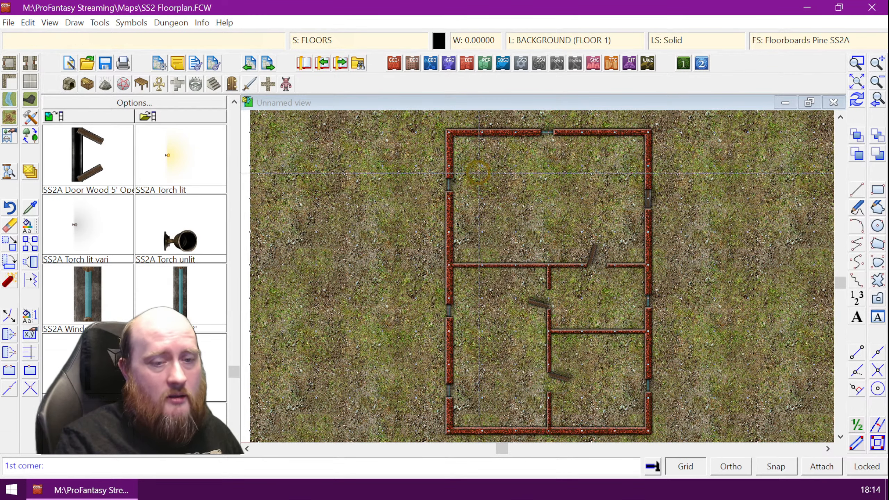
click(776, 466)
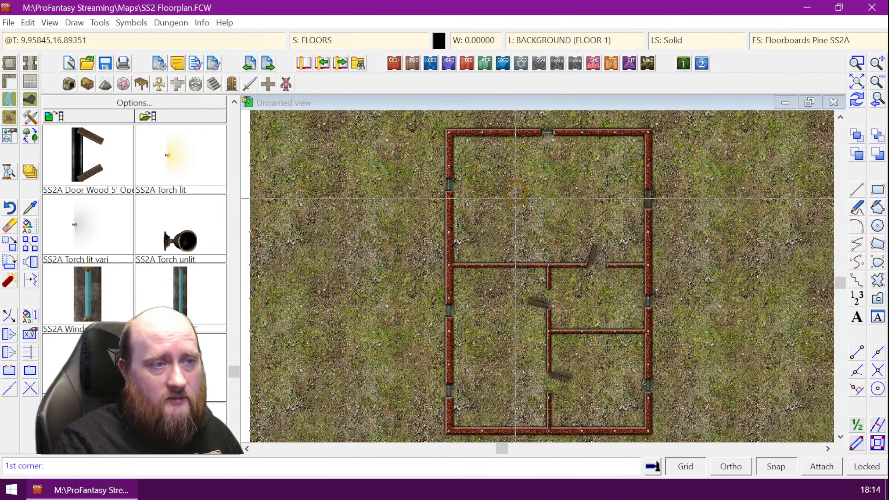
click(451, 137)
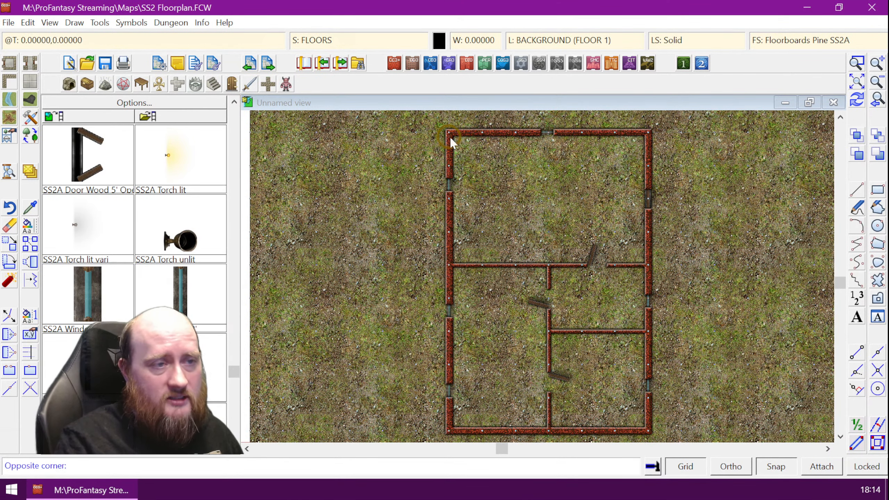
click(639, 262)
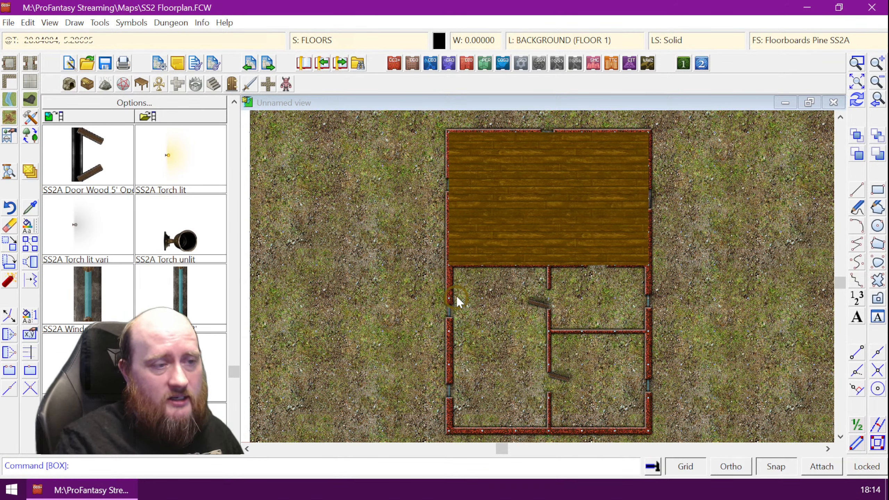
Draw a filled box about 15' by 10' as the floor of the small middle right room, snapped to its corners
right_click(446, 265)
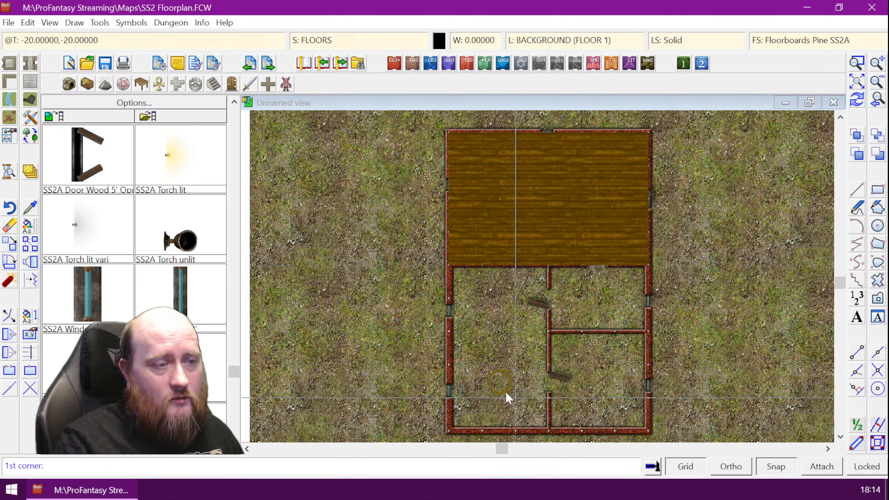
click(557, 419)
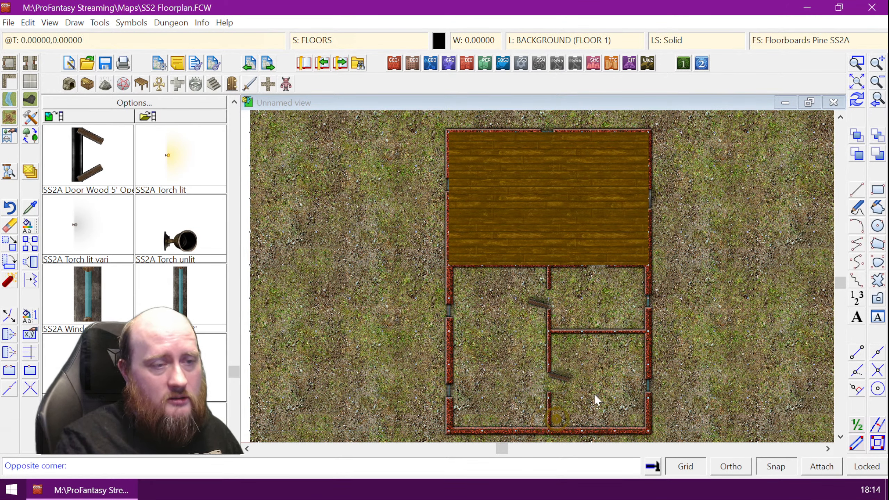
right_click(552, 268)
click(549, 266)
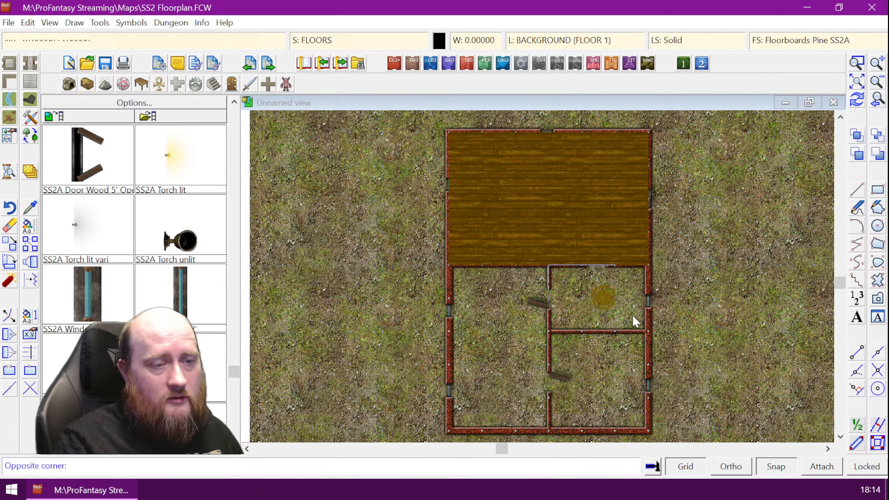
click(637, 324)
Draw a filled box about 15' by 25' as the floor of the lower left room, snapped to its corners
right_click(461, 269)
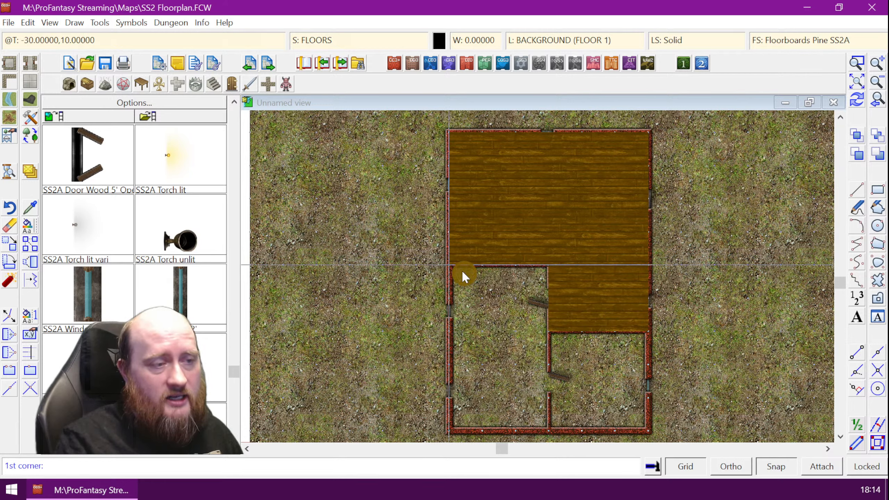
click(457, 271)
click(549, 424)
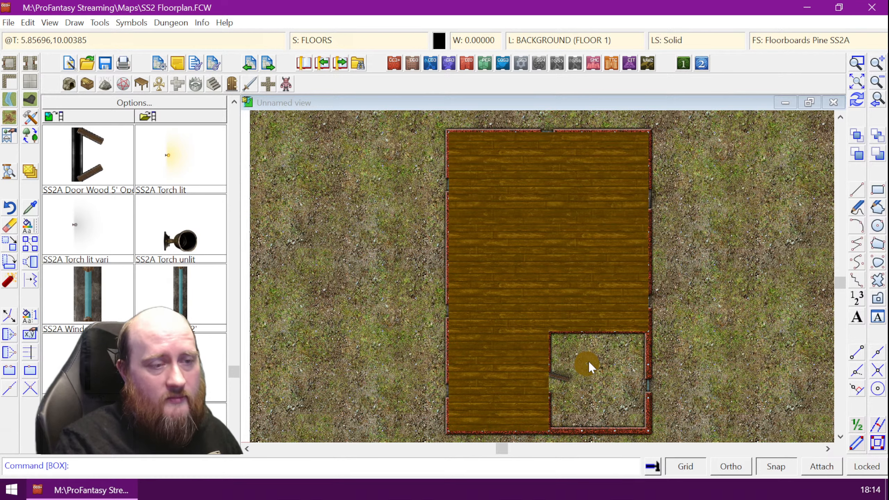
Draw a filled box about 15' by 15' as the floor of the lower right room, snapped to its corners
right_click(561, 343)
click(564, 346)
click(639, 422)
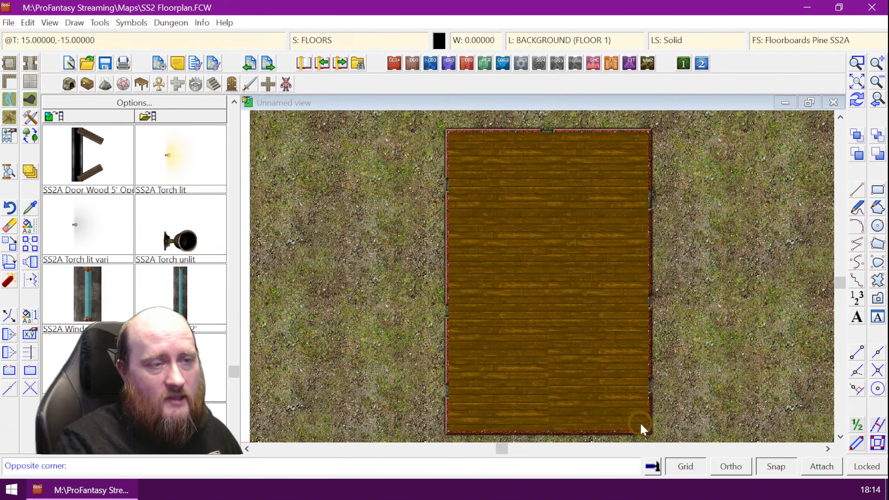
scroll(682, 325, up, 1)
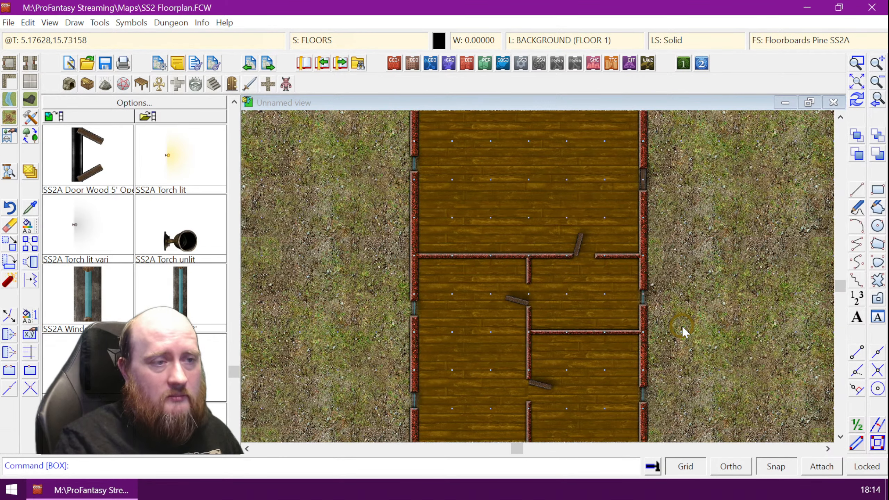
scroll(682, 326, up, 1)
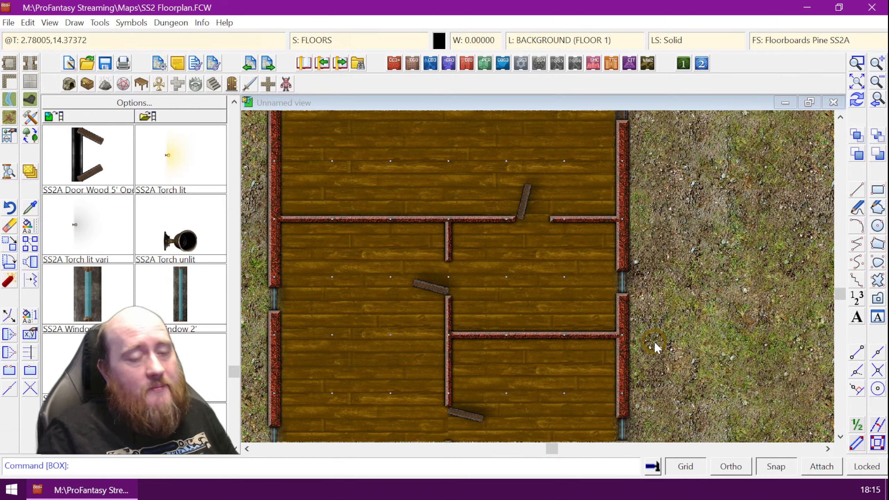
click(794, 39)
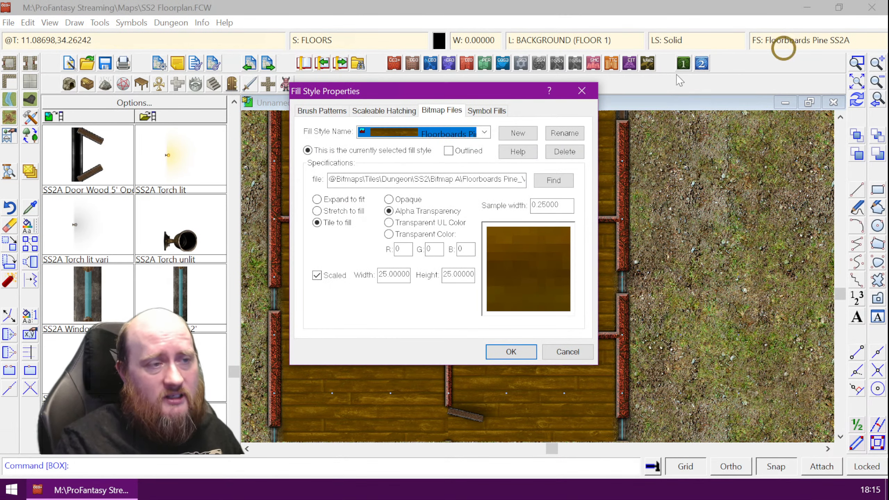
click(484, 132)
click(582, 144)
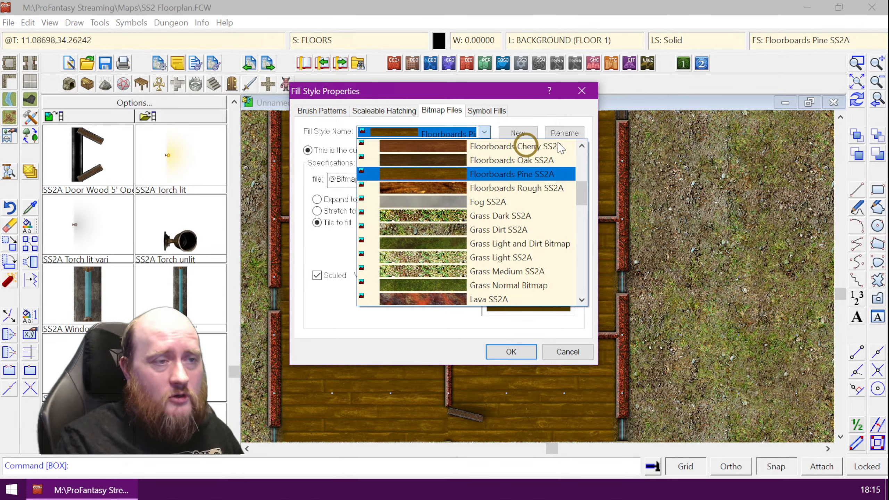
click(578, 99)
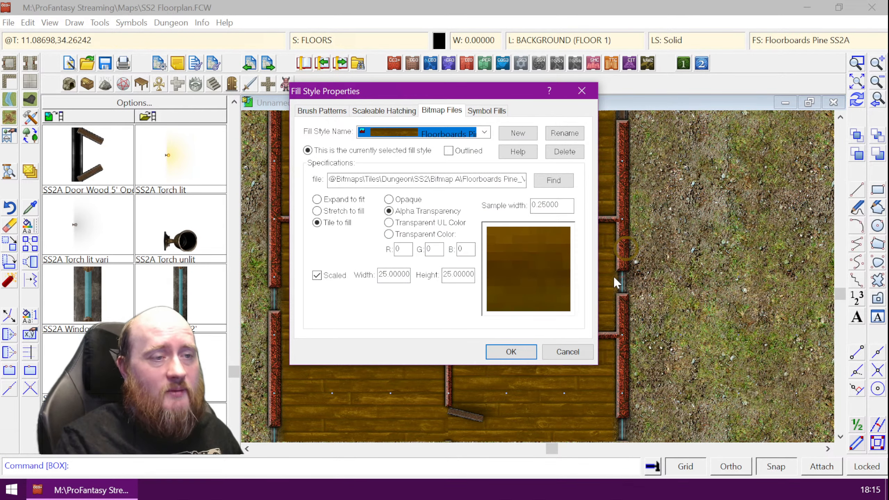
click(568, 352)
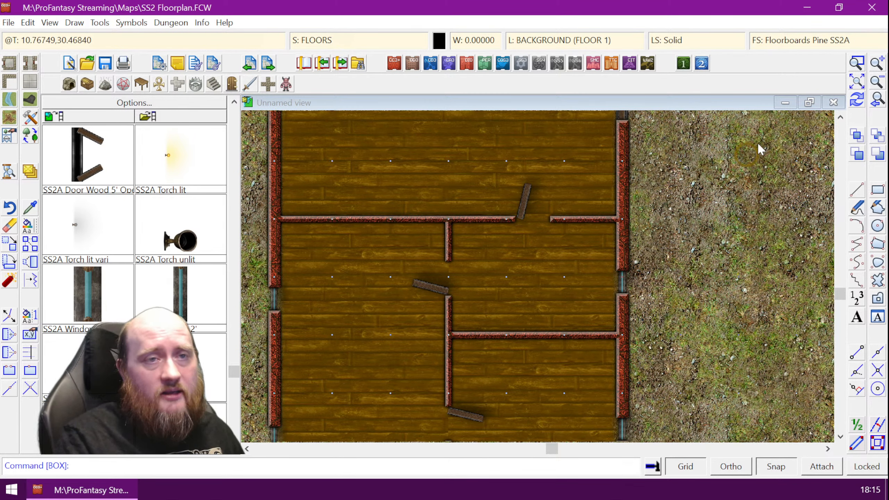
Set the current fill style to the Floorboards Rough SS2A bitmap fill
click(802, 43)
click(486, 135)
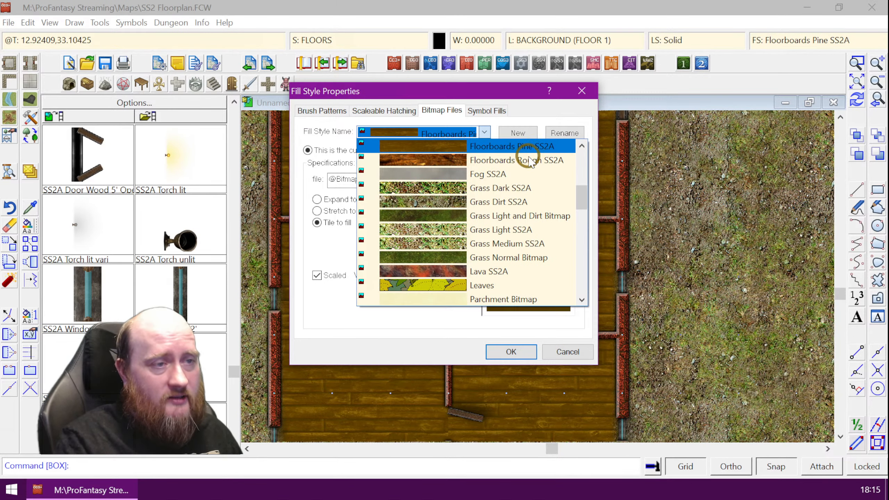
click(532, 162)
click(515, 352)
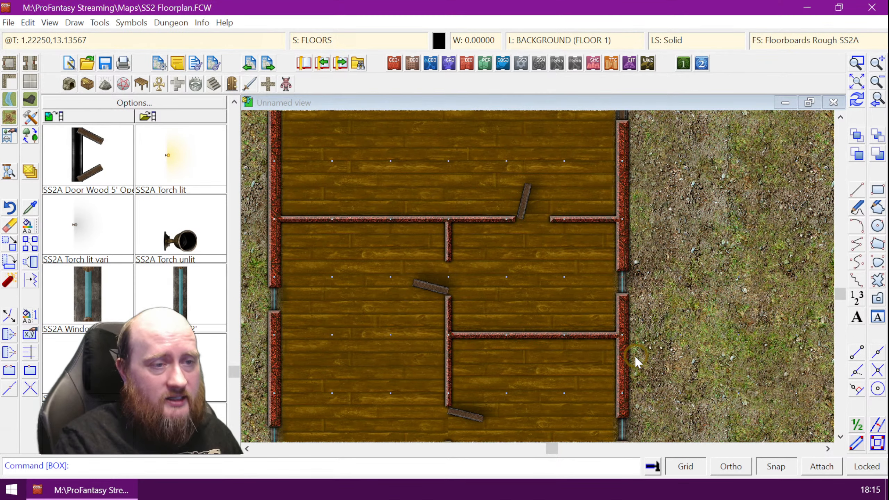
Try a Floorboards Rough SS2A box over the small middle right room's floor, and undo it
click(878, 189)
click(449, 220)
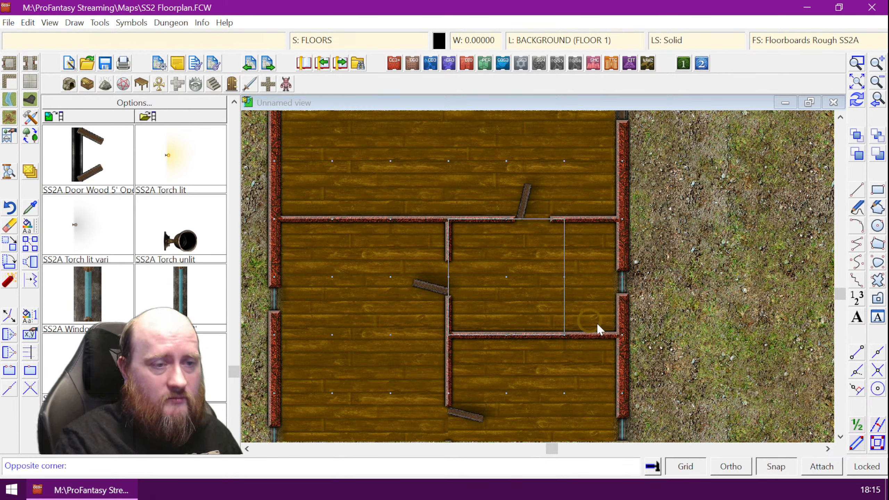
click(619, 332)
key(ctrl+r)
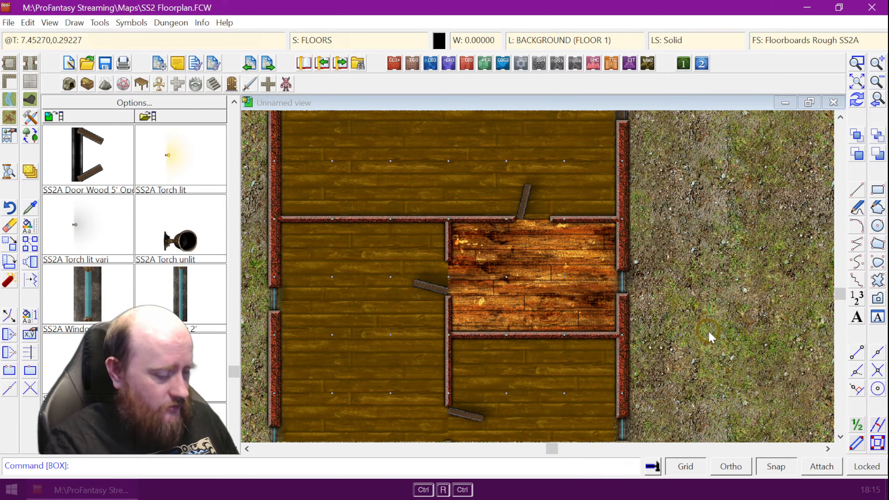
key(ctrl+z)
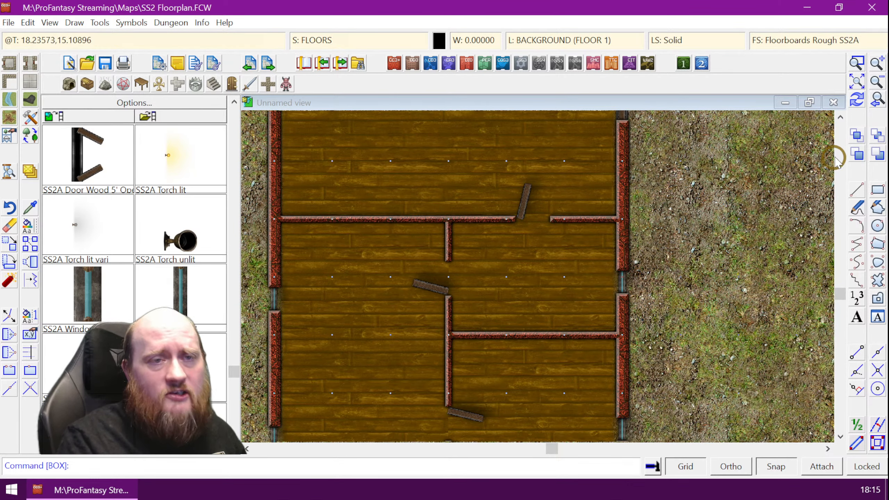
click(841, 116)
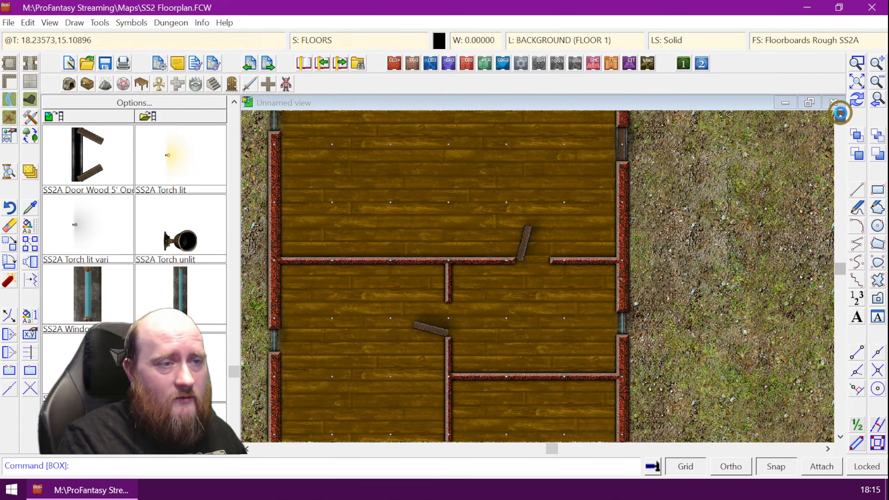
click(841, 115)
click(841, 116)
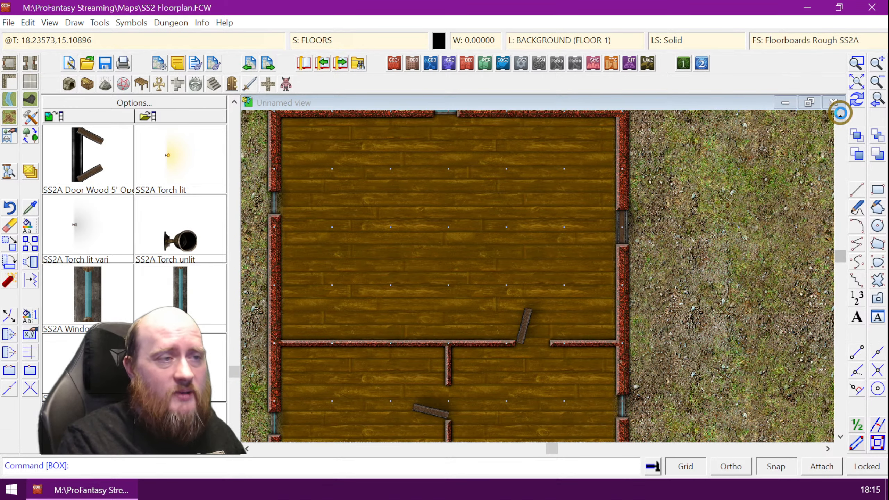
click(841, 116)
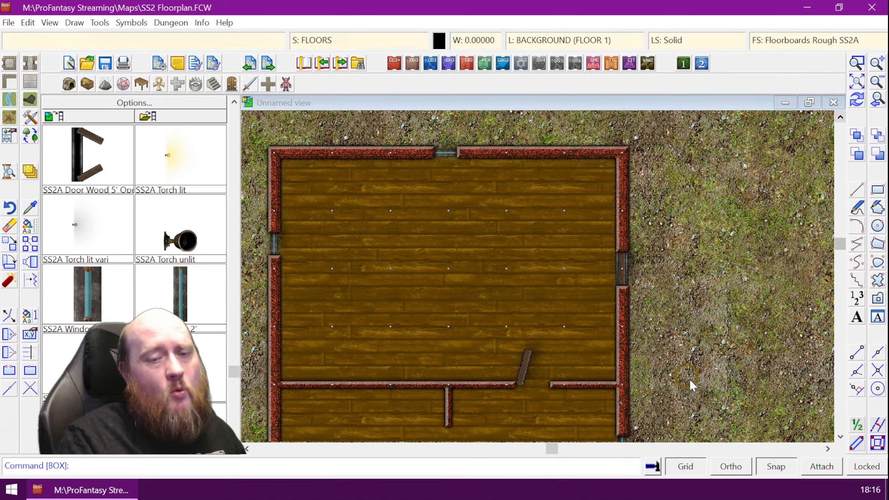
click(840, 436)
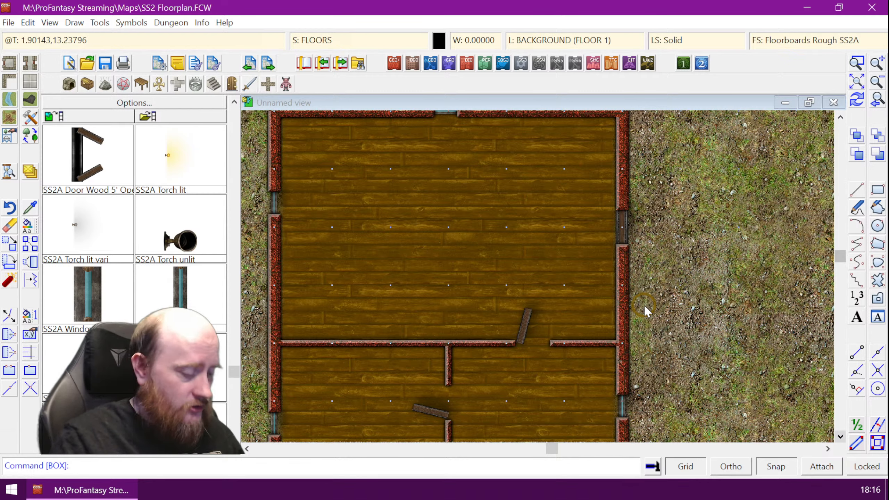
Preview Floorboards Cherry SS2A and Grass Dirt SS2A among the bitmap fill styles, without applying either
click(784, 41)
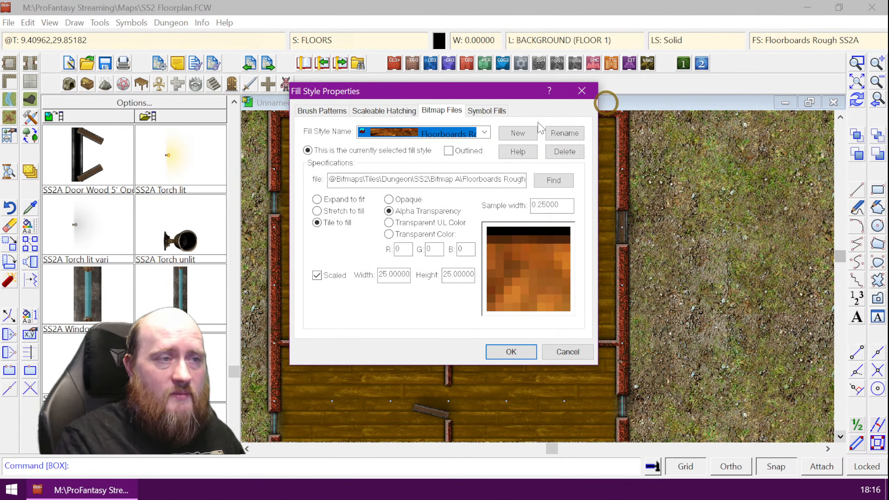
click(483, 133)
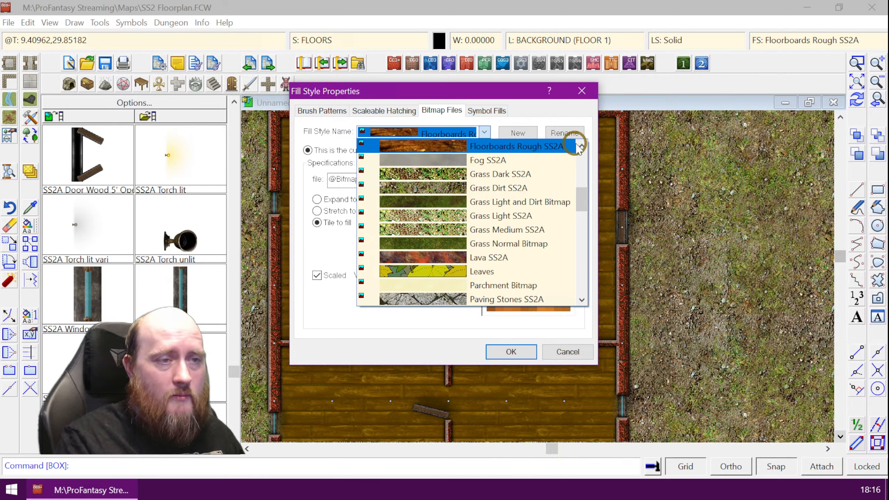
click(582, 145)
click(582, 145)
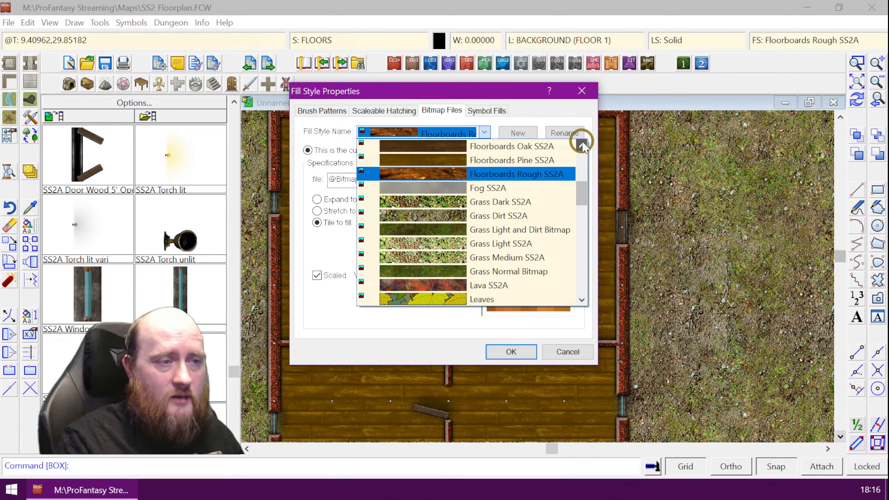
click(582, 144)
click(582, 145)
click(537, 160)
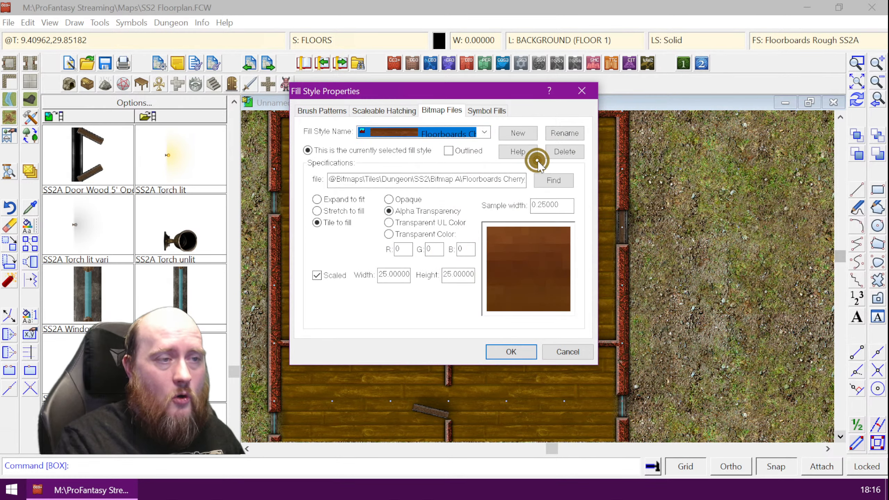
click(485, 133)
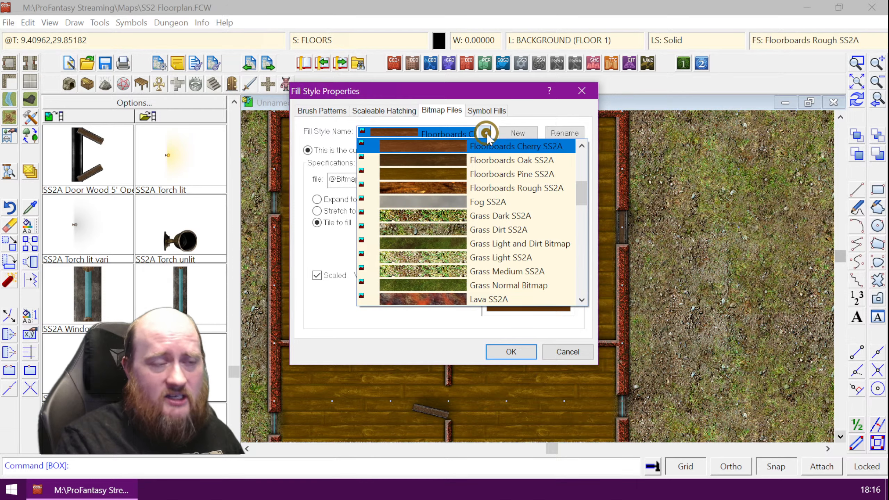
click(504, 234)
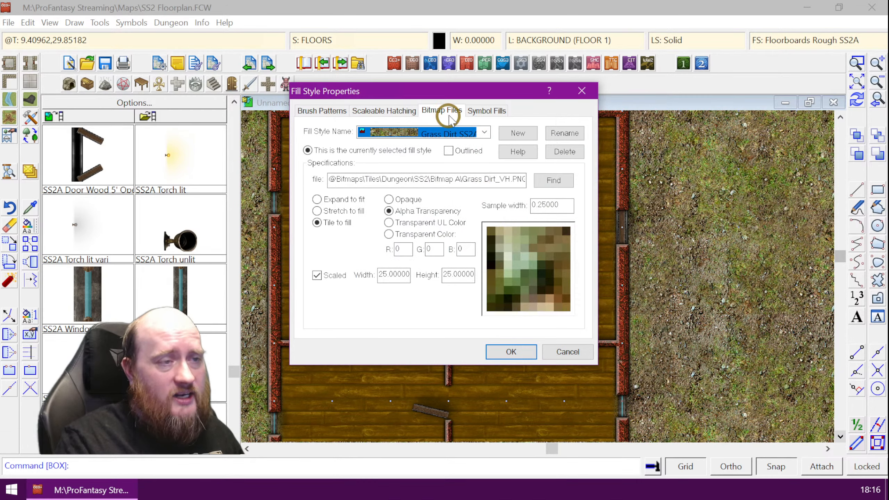
click(480, 136)
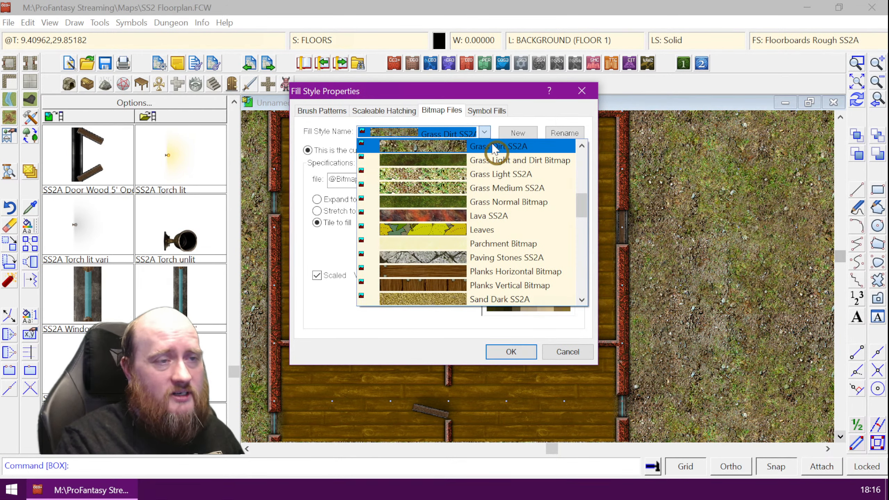
click(509, 94)
click(568, 350)
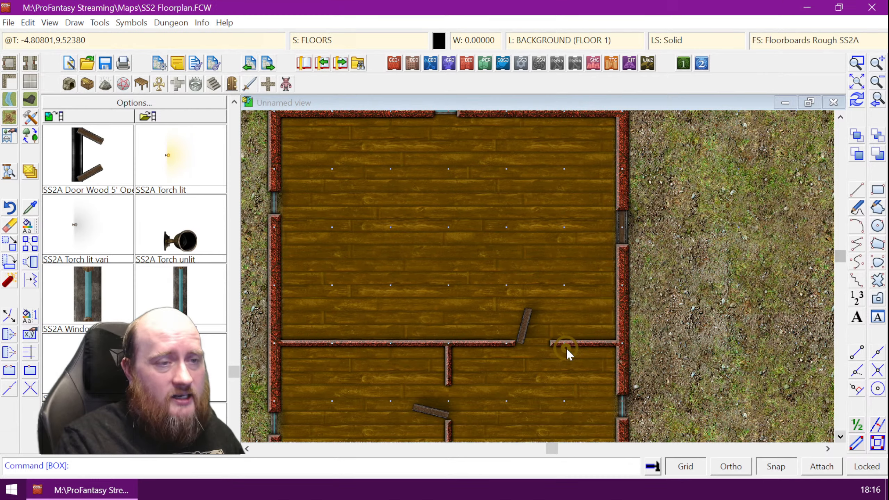
Hide the WALLS sheet so that the floor edges can be selected
click(30, 225)
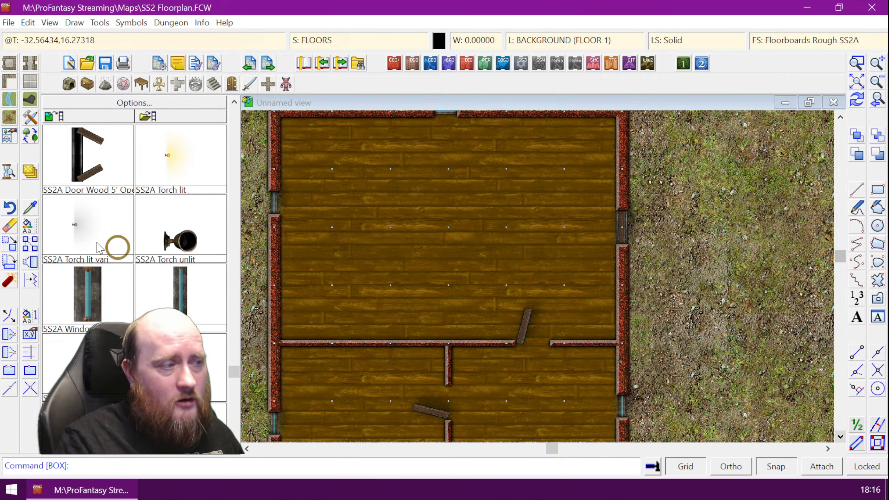
click(353, 40)
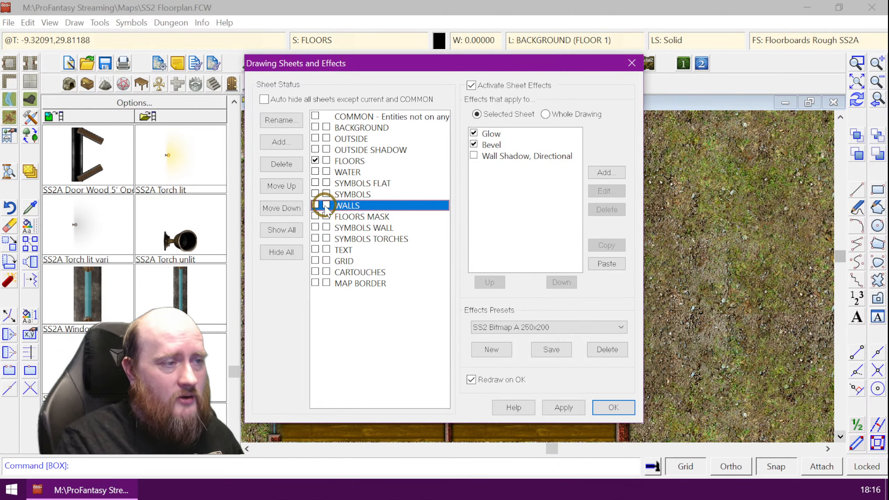
click(611, 408)
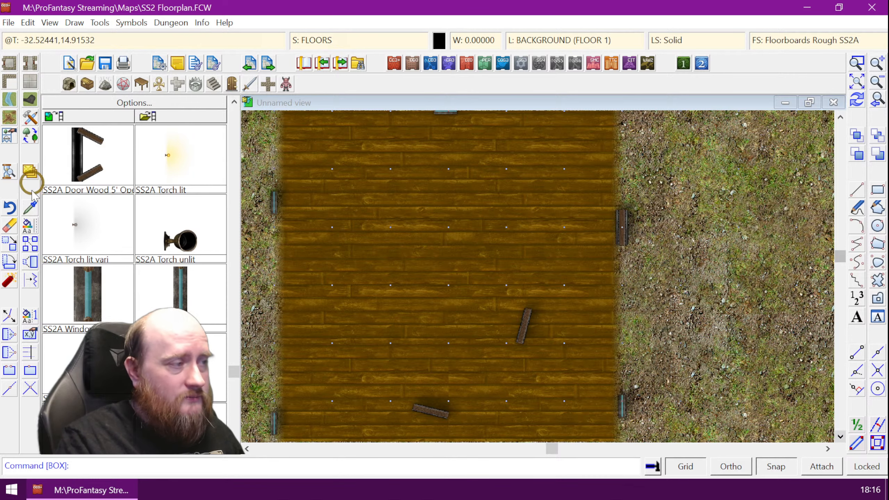
Try to pick up the drawing properties of the upper room's pine floor from its right edge with Keep
click(31, 204)
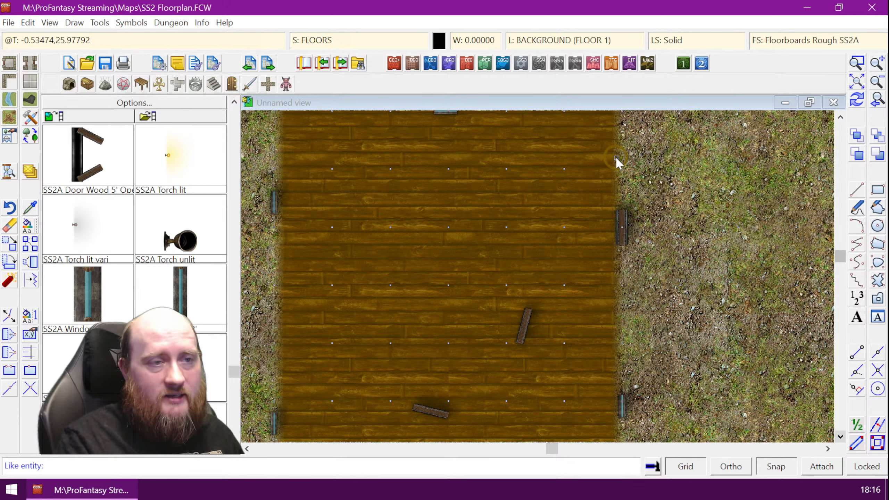
click(615, 155)
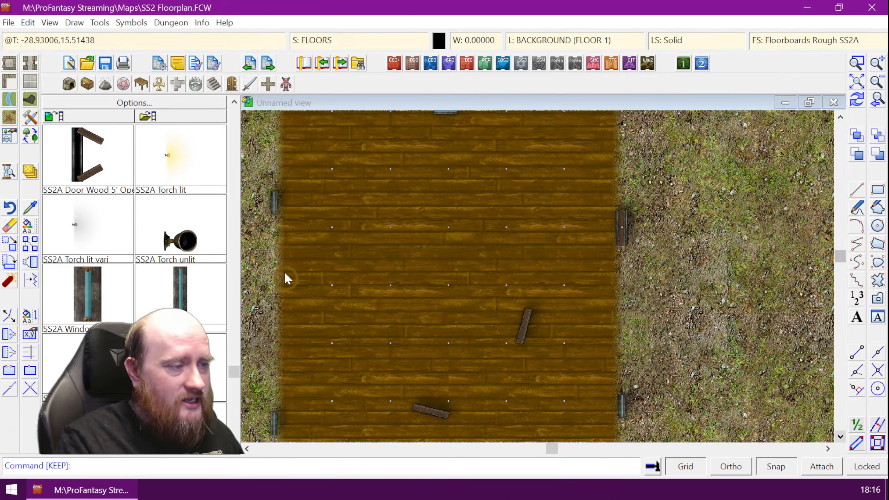
Turn off the Edge Fade, Inner effect on the FLOORS sheet and redraw the map
right_click(317, 40)
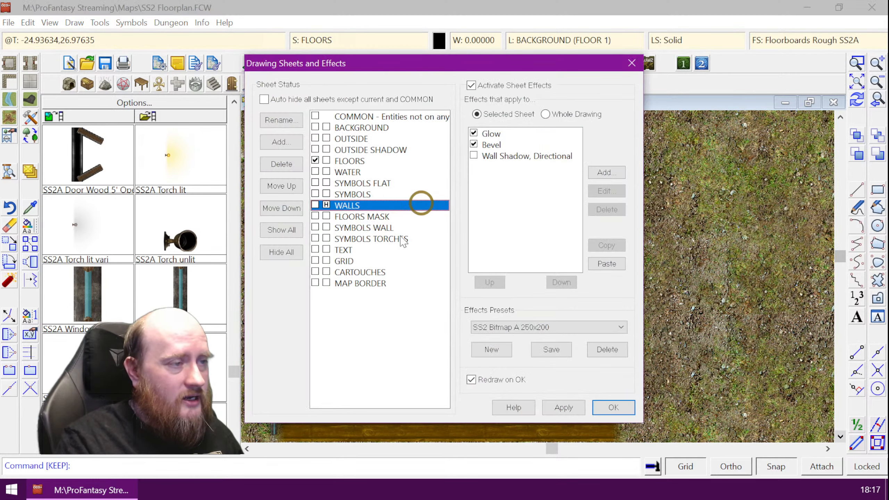
click(354, 162)
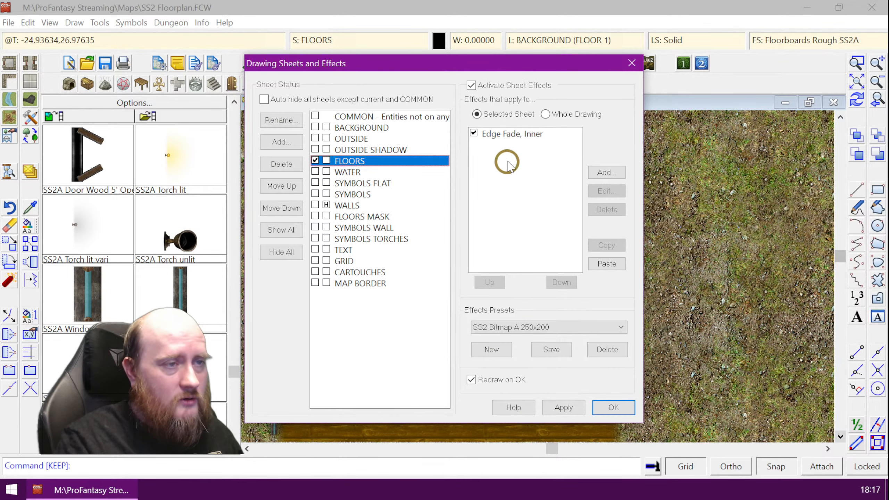
click(480, 135)
click(614, 407)
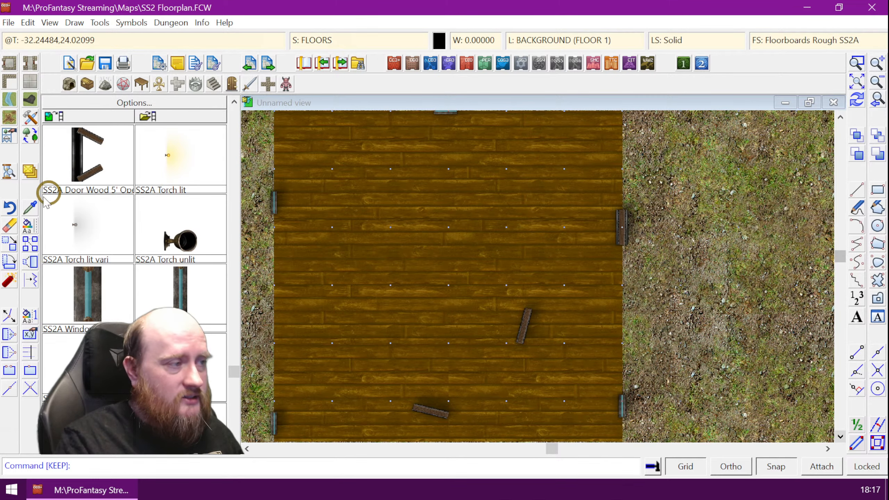
Pick up the drawing properties of the upper room's pine floor from its right edge with Keep
click(30, 208)
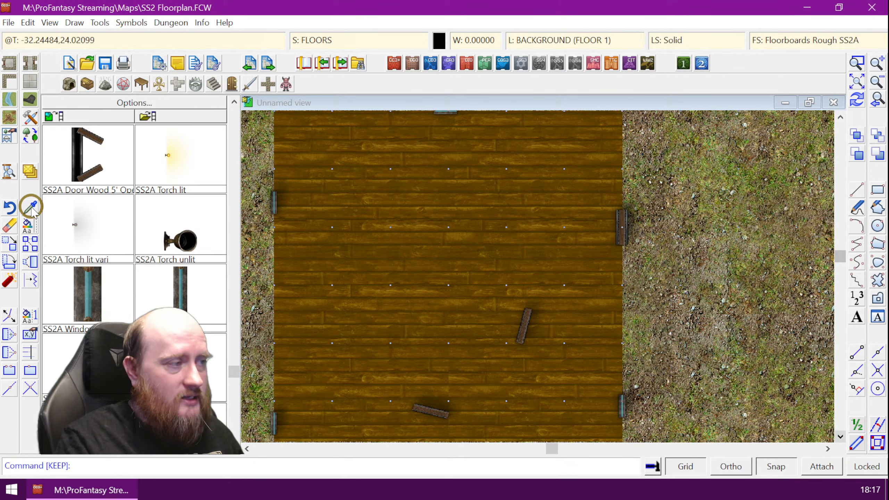
click(621, 172)
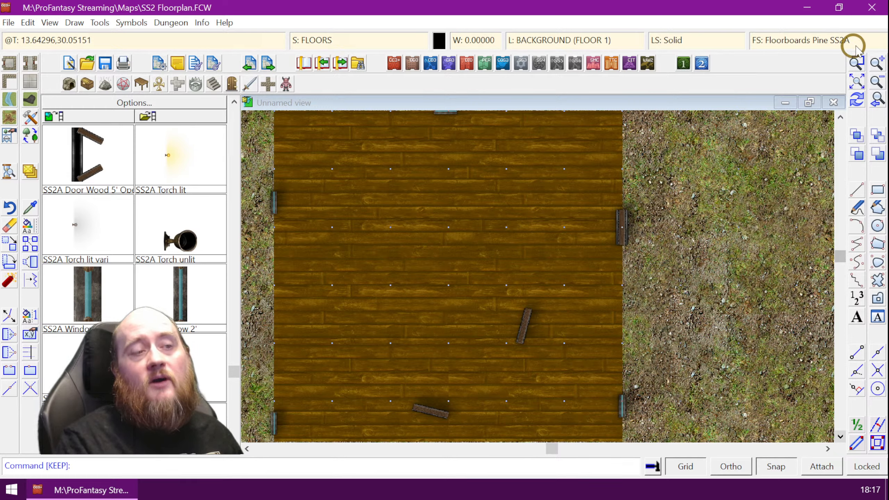
Turn off Scaled for the Floorboards Pine SS2A bitmap fill style and apply the change
click(786, 41)
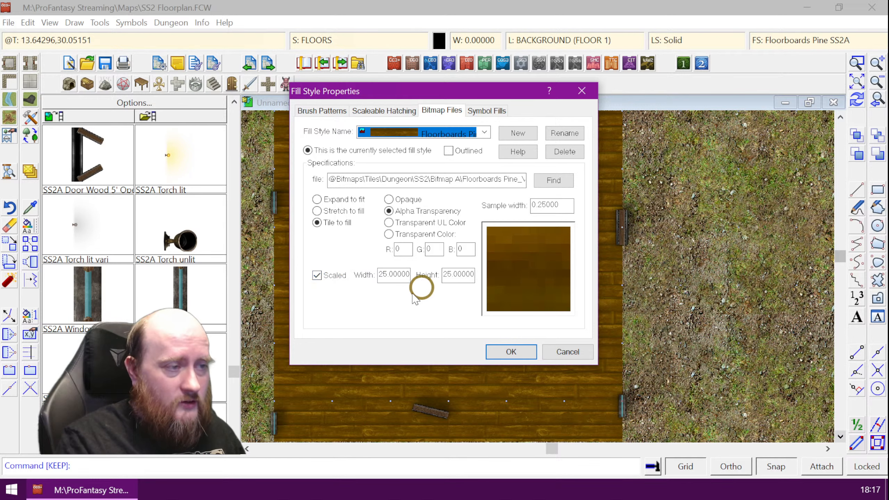
click(317, 276)
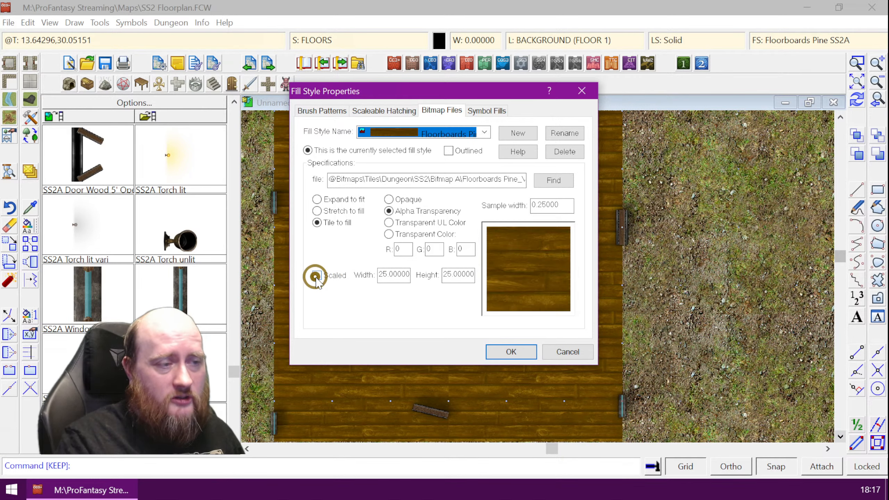
click(510, 351)
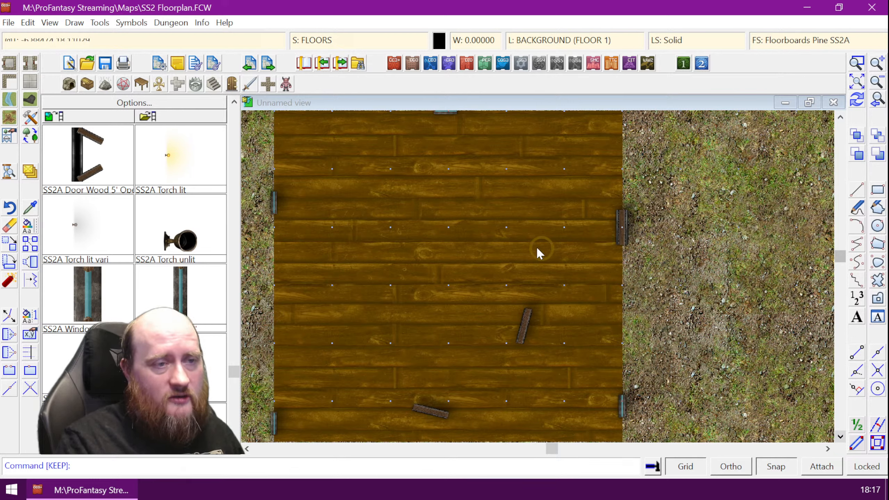
Examine how the unscaled pine floorboards look at different zoom levels, far out and close to the west window
scroll(495, 242, down, 1)
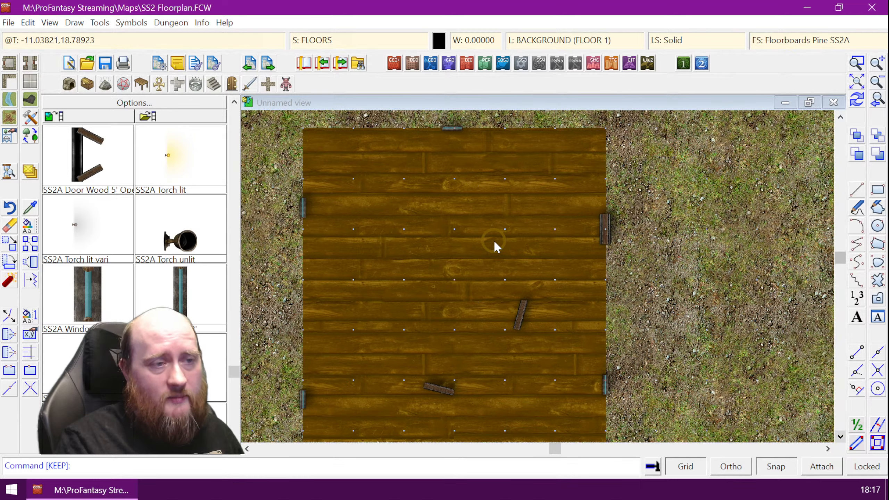
scroll(496, 242, down, 2)
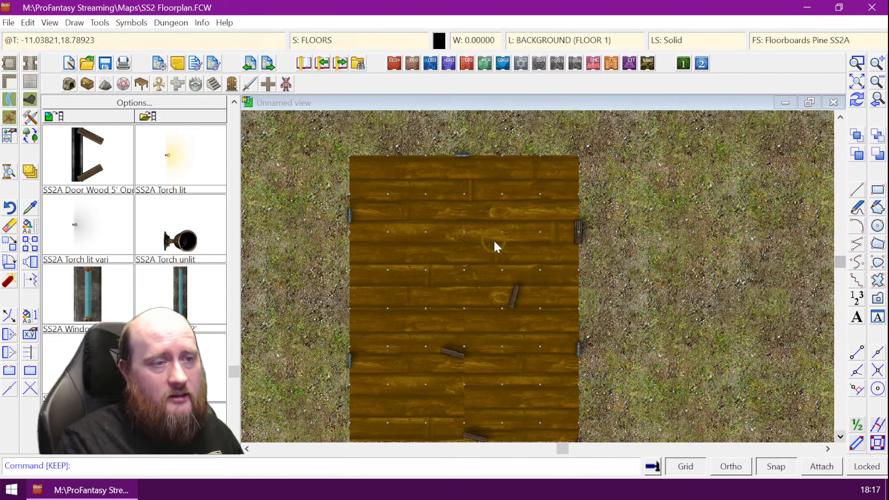
scroll(493, 241, down, 2)
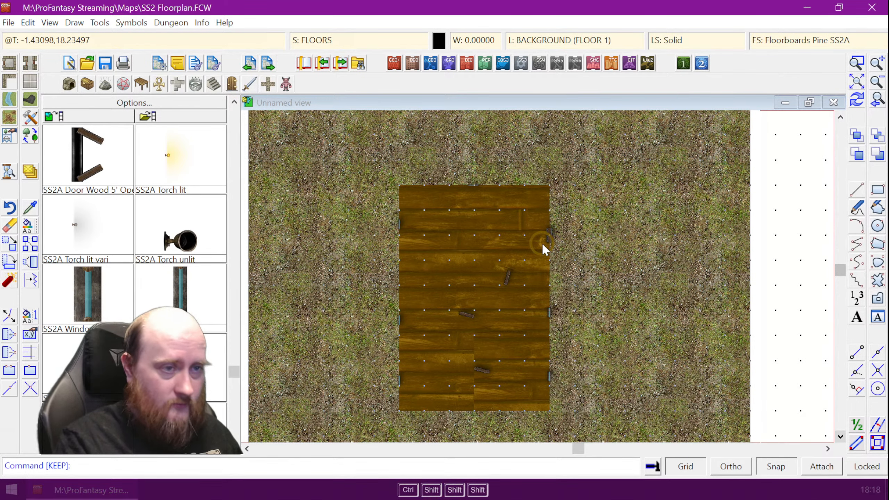
key(ctrl+shift+z)
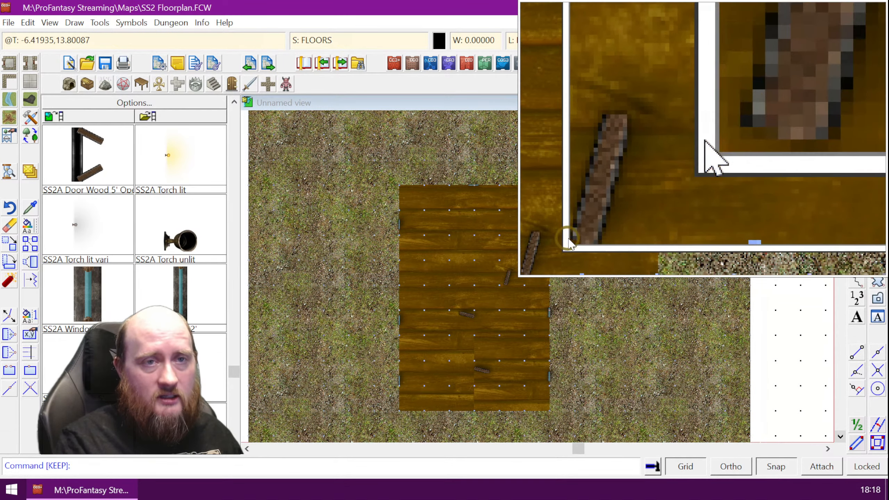
click(427, 243)
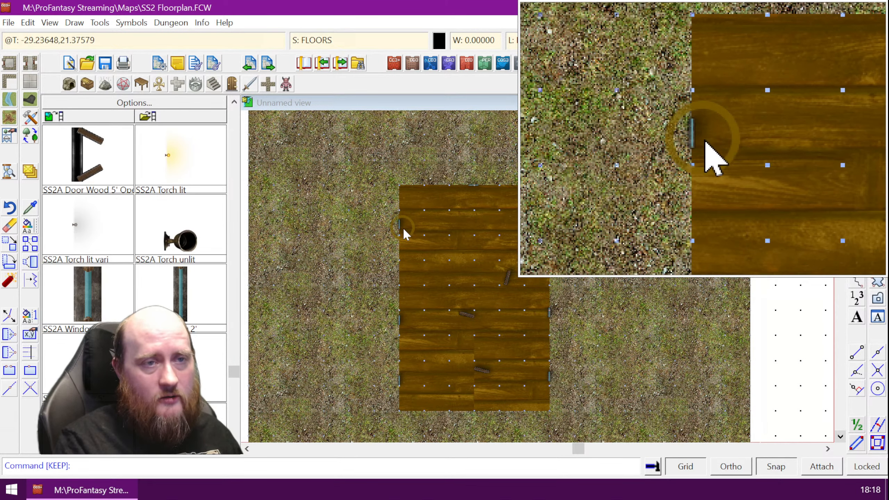
key(ctrl+shift+z)
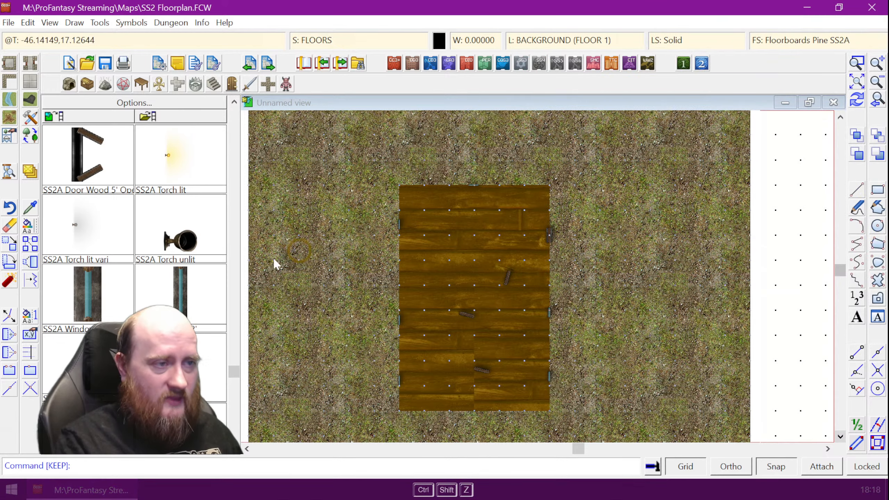
scroll(399, 234, up, 1)
scroll(396, 229, up, 4)
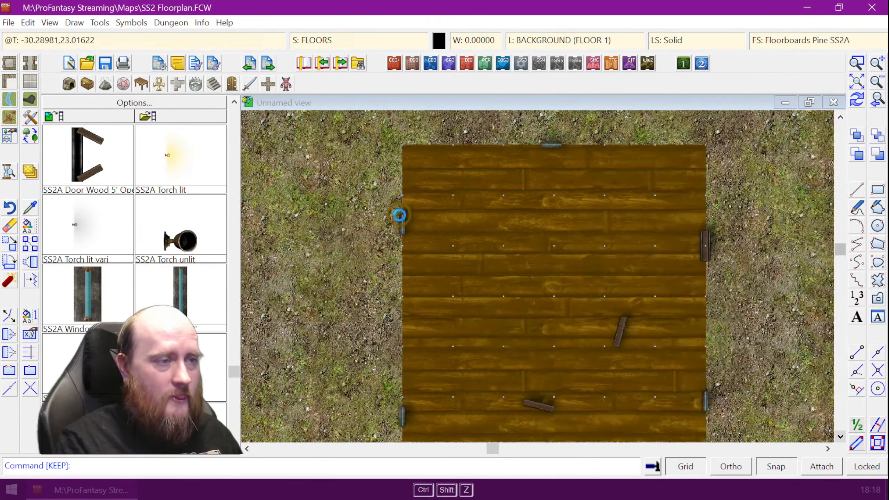
scroll(410, 221, up, 2)
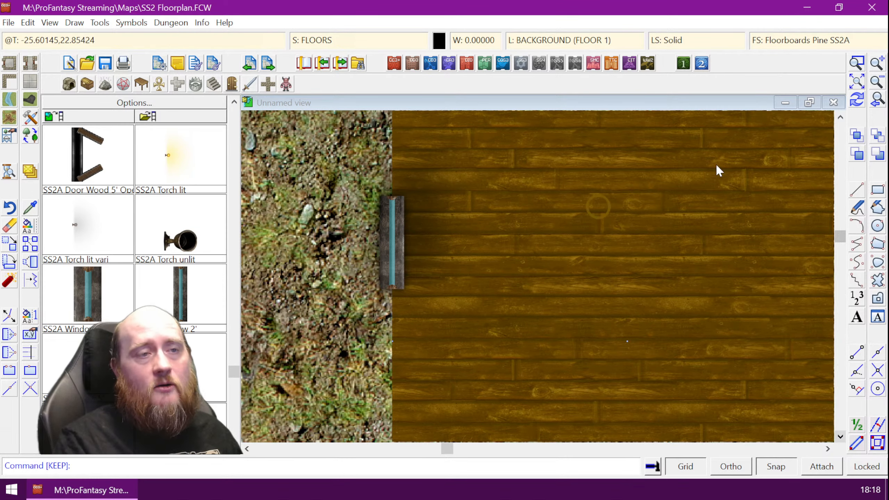
Turn Scaled back on for the Floorboards Pine SS2A bitmap fill style and apply the change
click(791, 39)
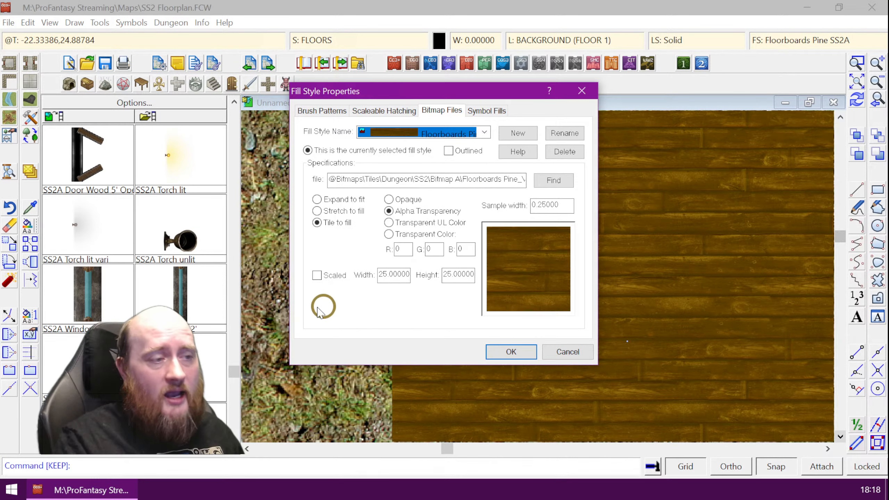
click(316, 276)
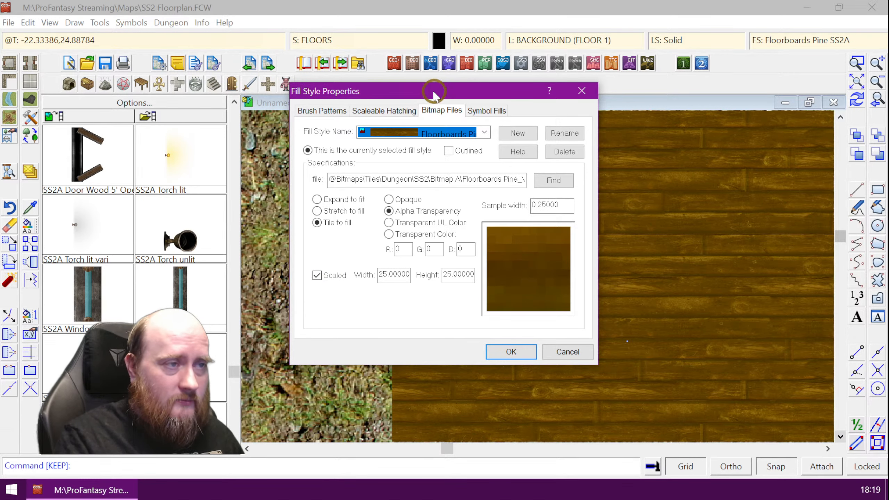
drag(429, 90, 189, 80)
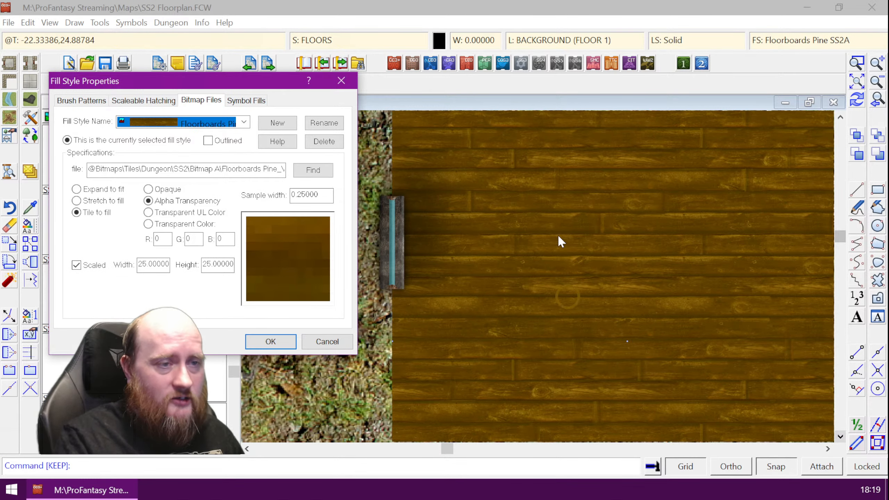
click(272, 343)
Examine how the scaled pine floorboards look at different zoom levels and across the upper room
scroll(706, 259, down, 1)
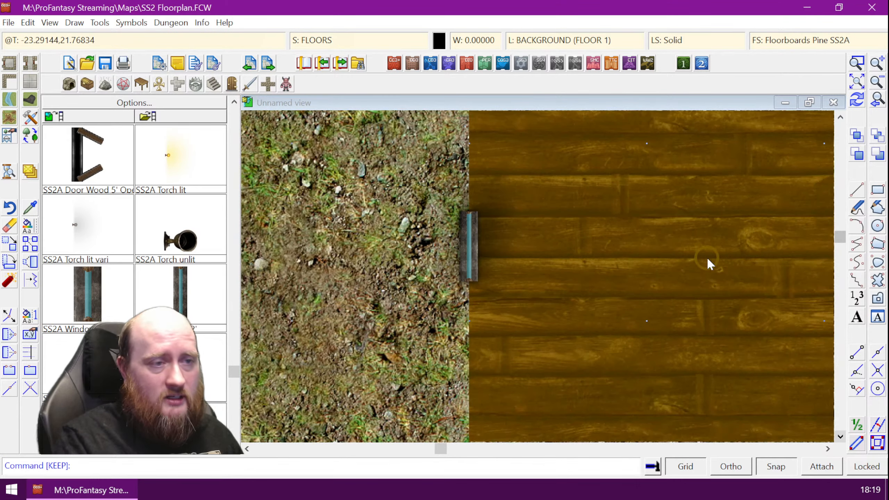
scroll(708, 259, down, 2)
scroll(714, 274, up, 4)
scroll(714, 275, down, 2)
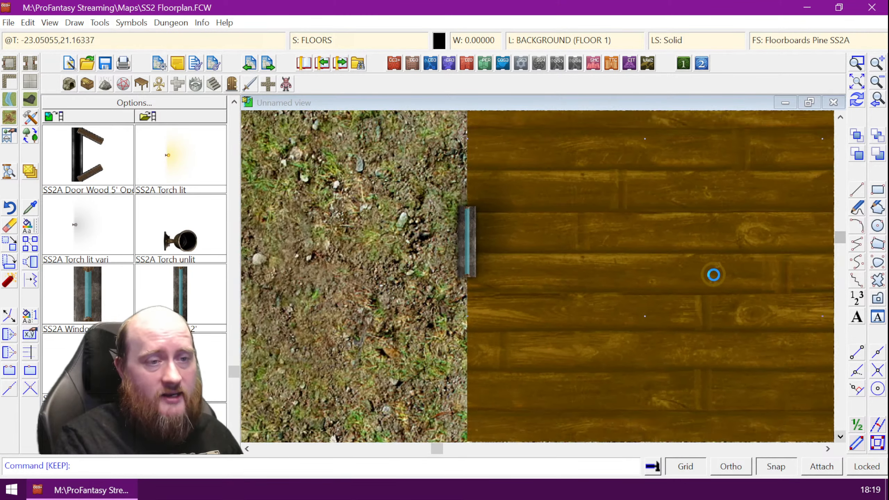
scroll(713, 275, down, 2)
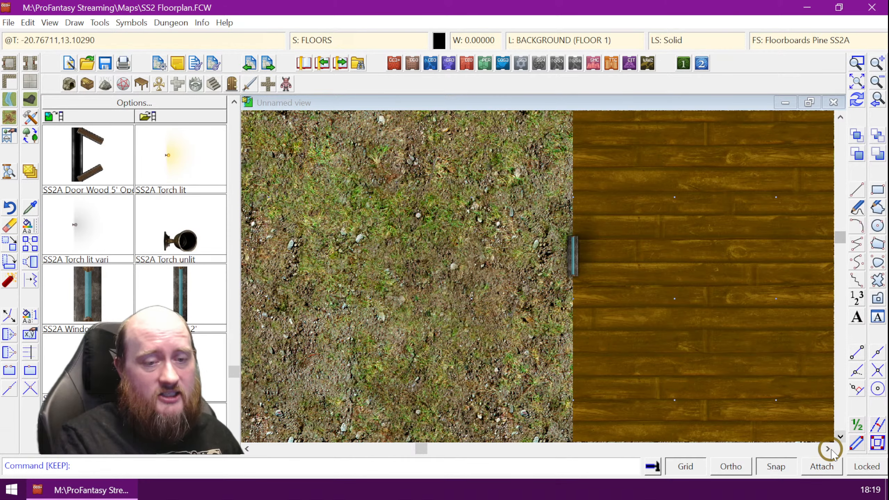
click(828, 449)
click(829, 449)
click(829, 449)
click(828, 449)
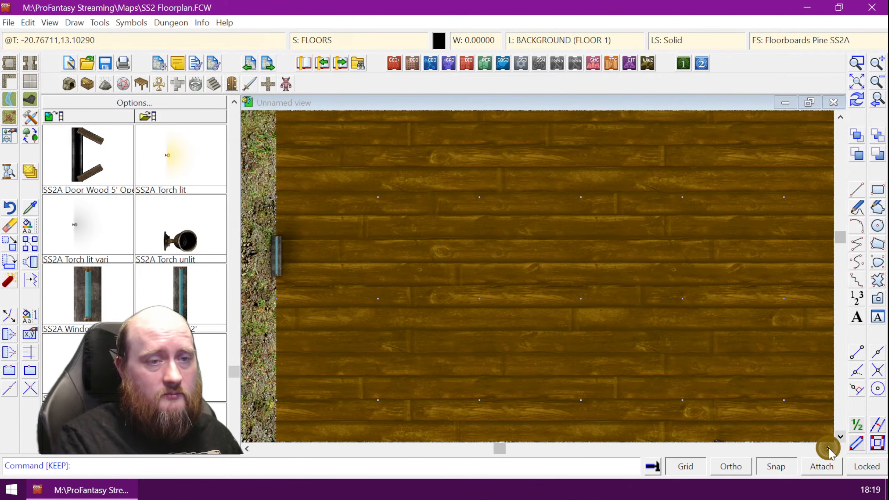
click(828, 450)
click(828, 449)
scroll(671, 309, down, 1)
scroll(675, 324, down, 1)
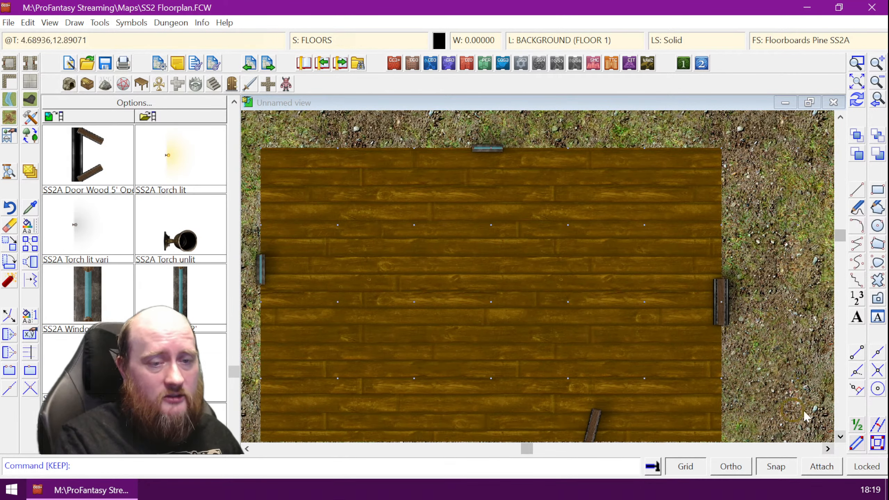
click(840, 436)
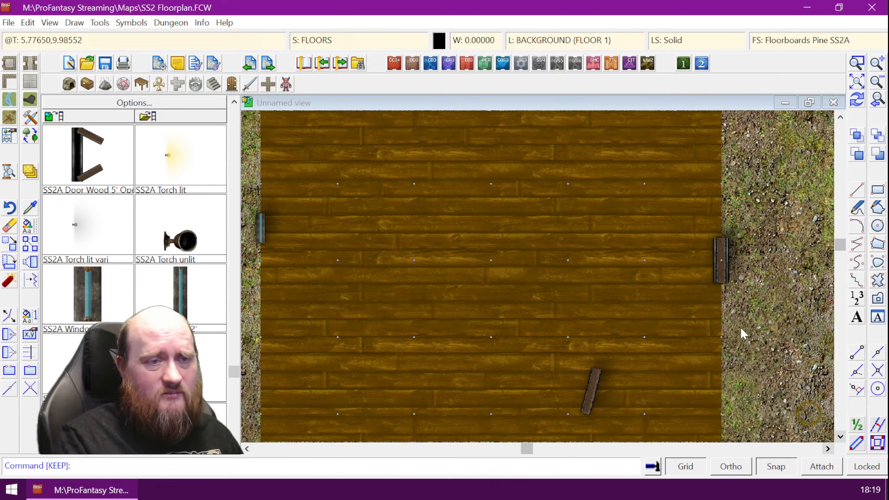
Set the scaled width and height of the Floorboards Pine SS2A fill style to 50 each and apply the change
right_click(805, 42)
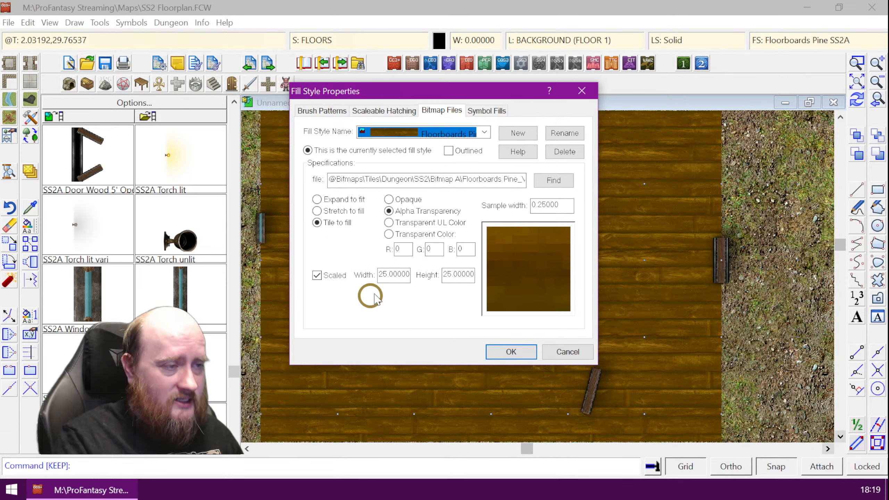
click(388, 274)
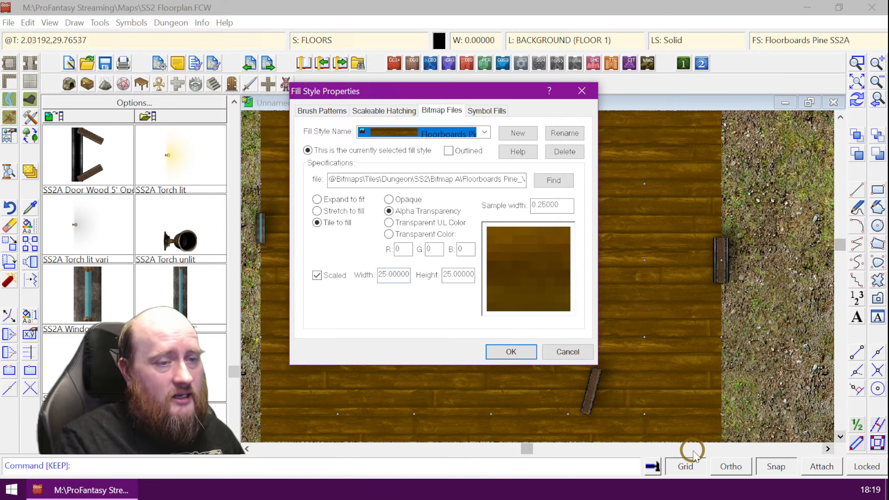
key(Left)
key(Left)
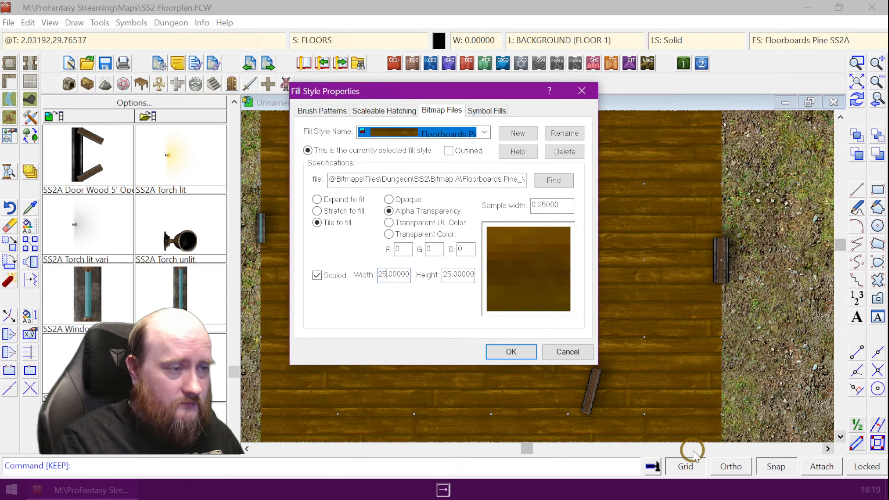
key(Delete)
key(Delete)
text(50)
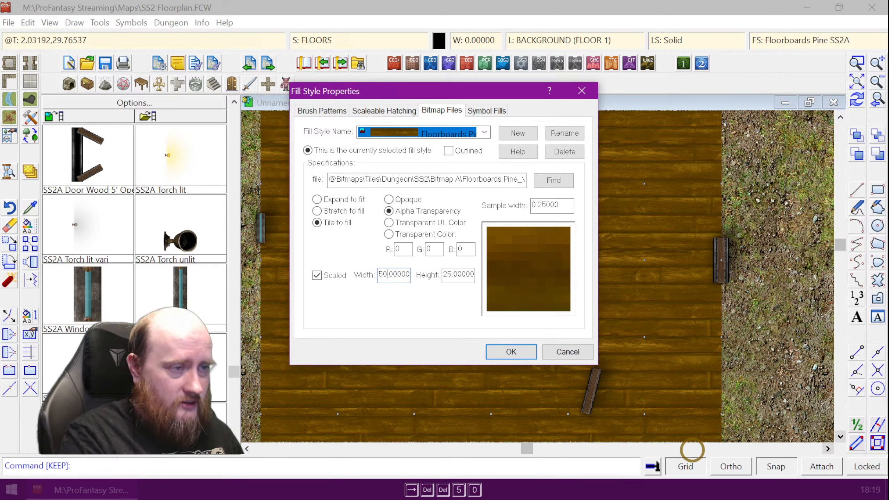
key(Tab)
text(50)
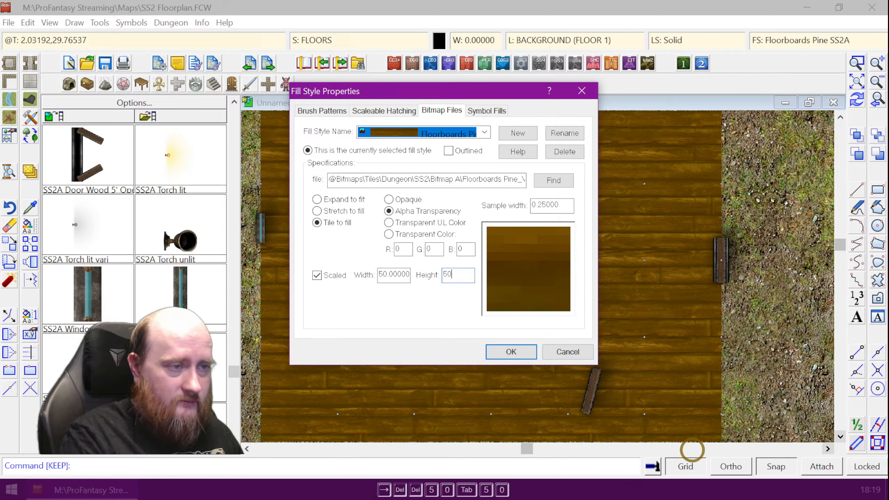
key(Tab)
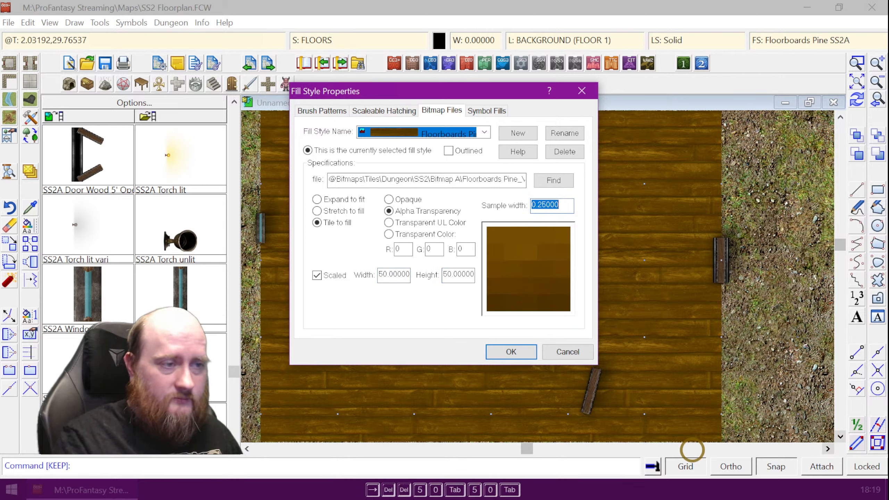
click(513, 359)
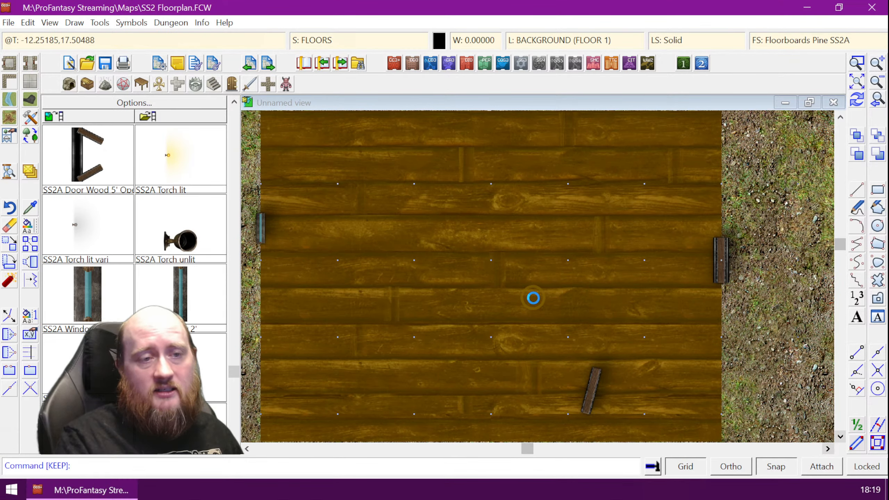
Examine how the pine floorboards scaled to 50 look across the upper room and near the east door at different zoom levels
scroll(533, 298, down, 2)
scroll(541, 326, up, 1)
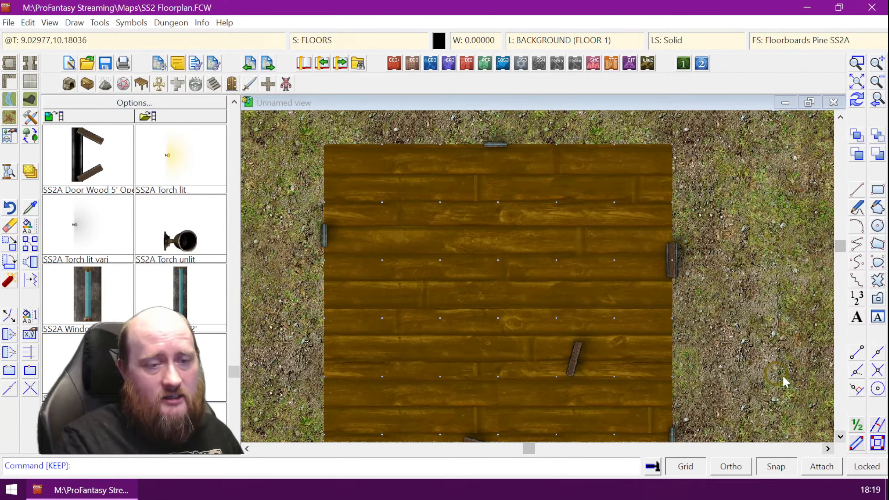
click(840, 437)
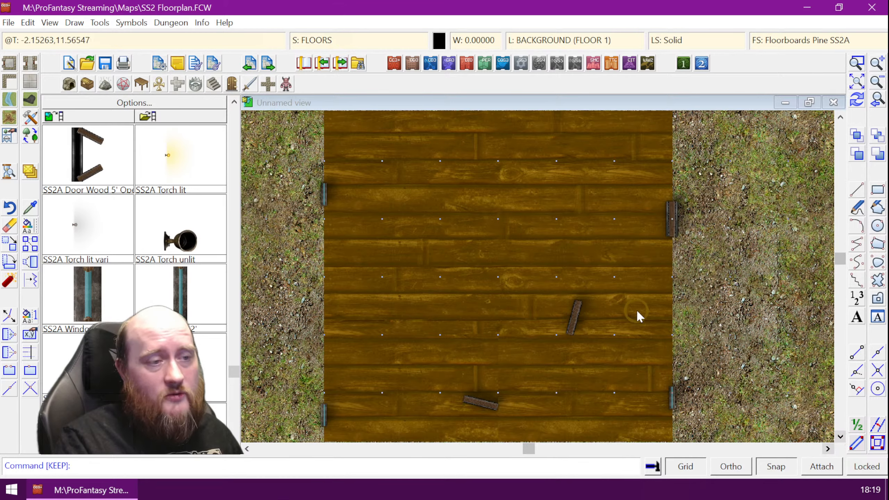
scroll(634, 252, up, 2)
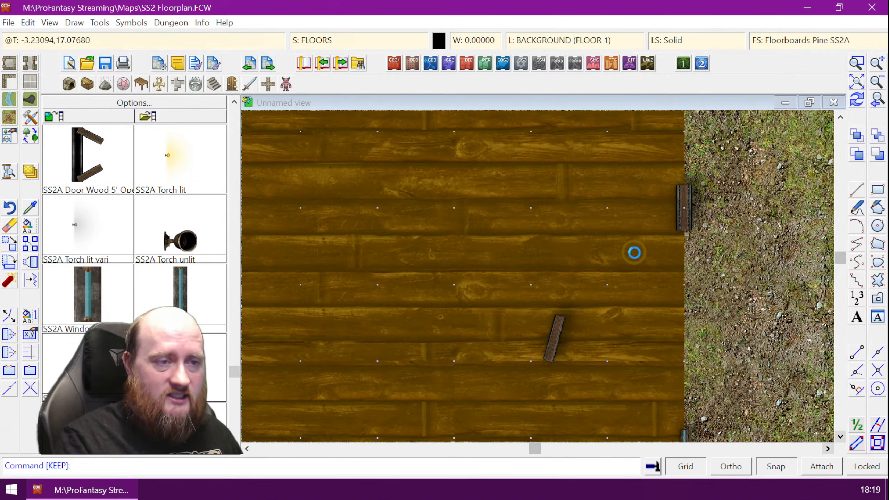
scroll(634, 252, down, 3)
scroll(634, 252, up, 2)
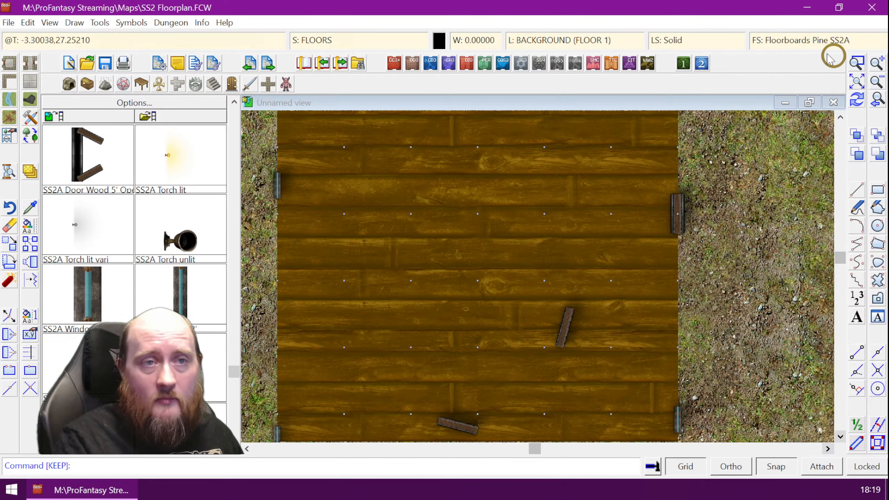
Set the scaled width and height of the Floorboards Pine SS2A fill style to 5 each and apply the change
click(809, 43)
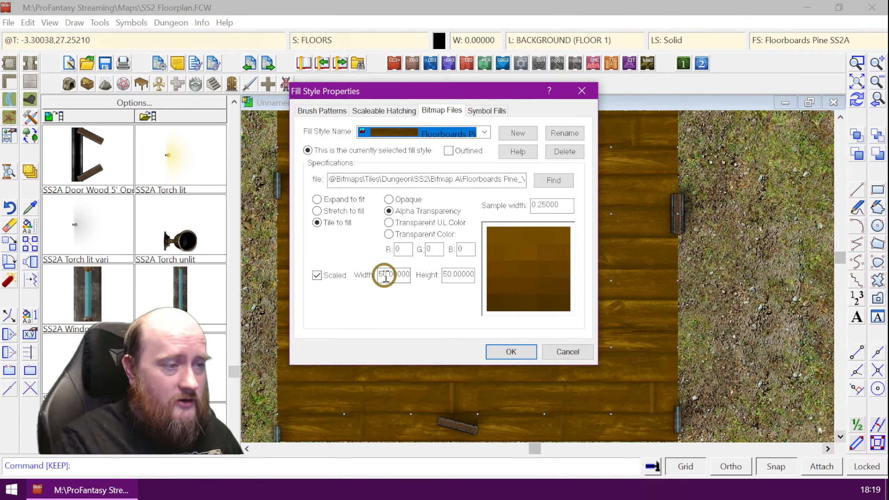
drag(385, 278, 375, 277)
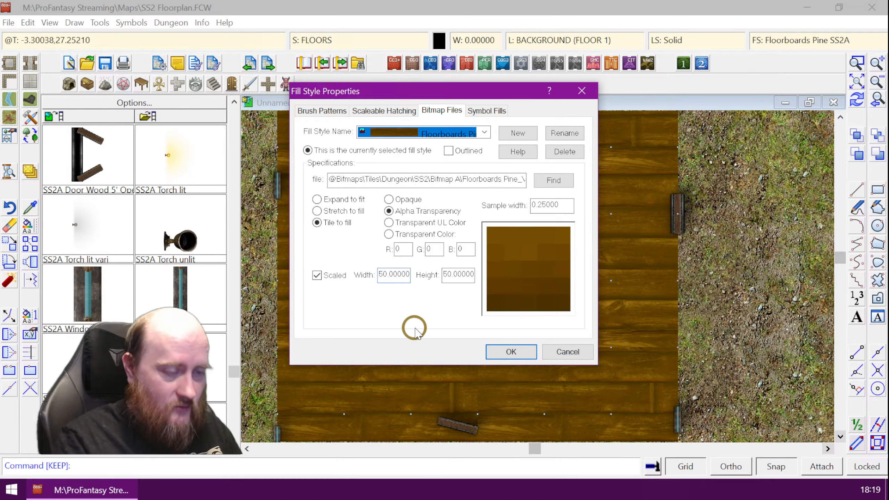
key(Delete)
key(Delete)
click(507, 350)
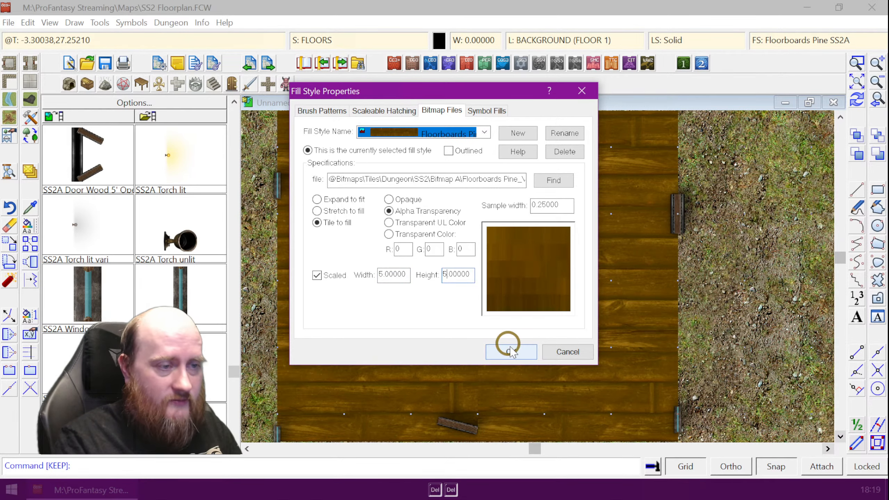
Examine how the pine floorboards scaled to 5 look close to the east door and from farther out
scroll(667, 195, up, 5)
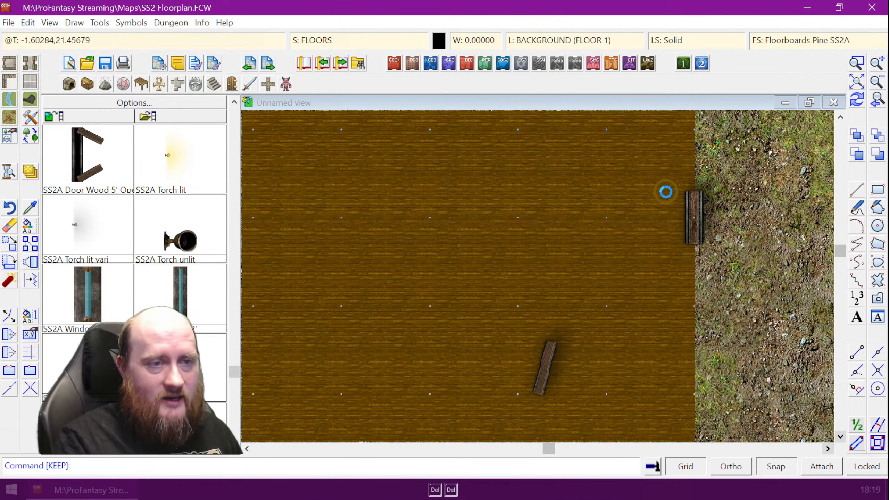
scroll(681, 230, up, 4)
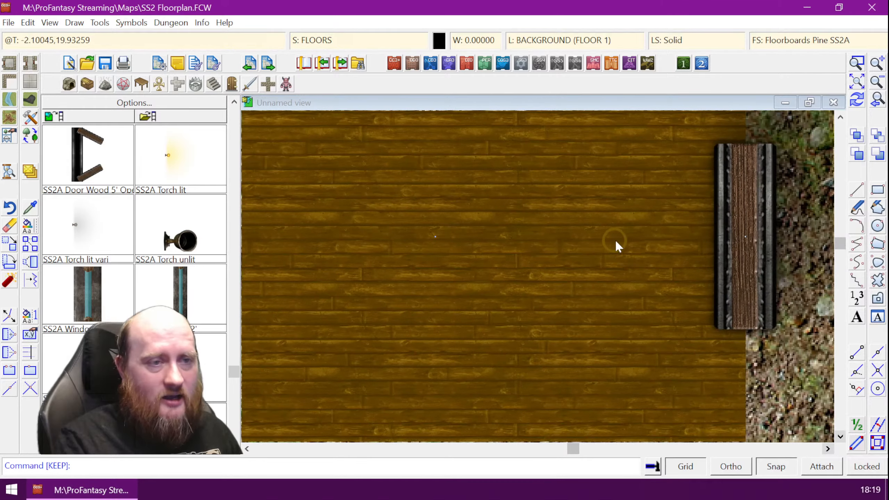
scroll(616, 242, down, 4)
scroll(616, 242, down, 6)
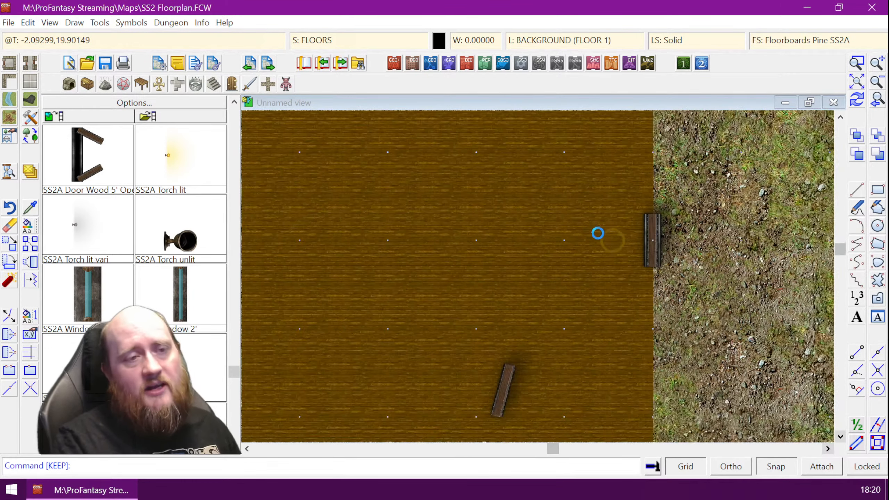
scroll(525, 242, down, 1)
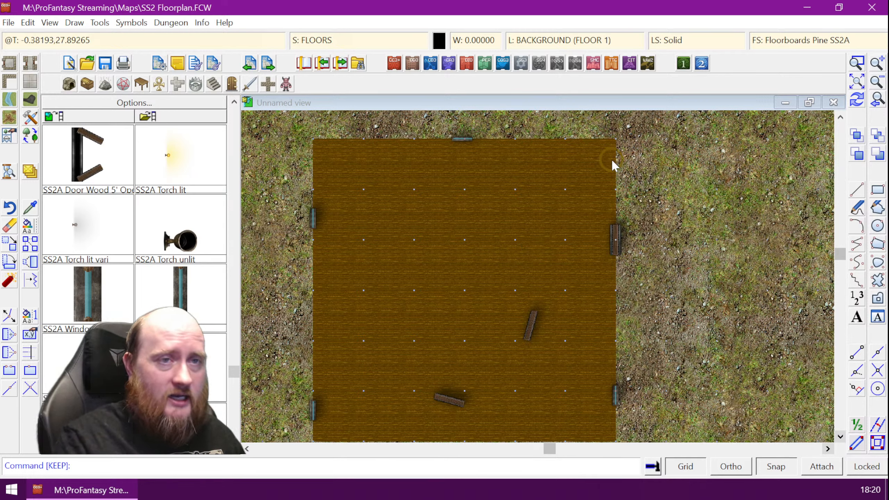
Set the scaled width and height of the Floorboards Pine SS2A fill style to 500 each and apply the change
click(765, 42)
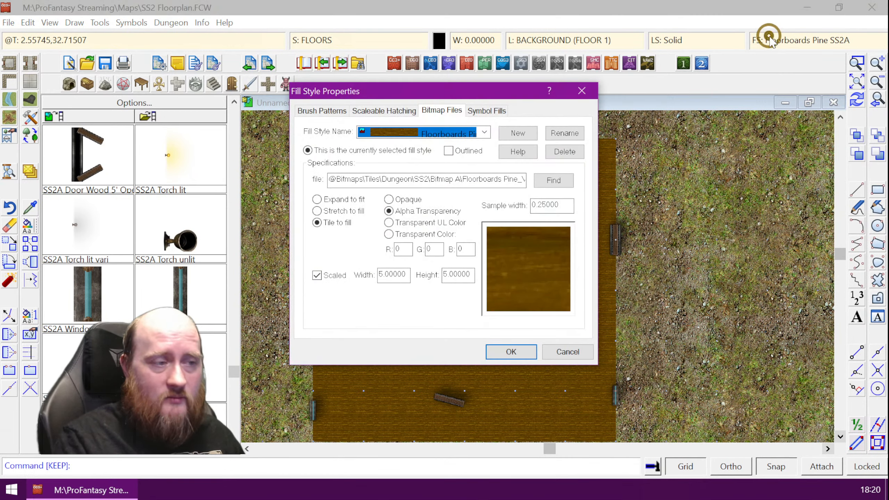
click(386, 275)
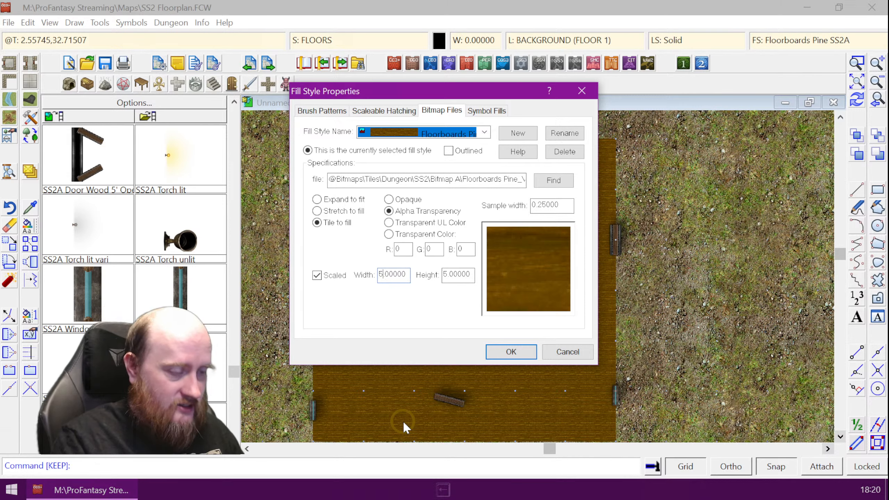
key(Left)
text(00)
click(447, 275)
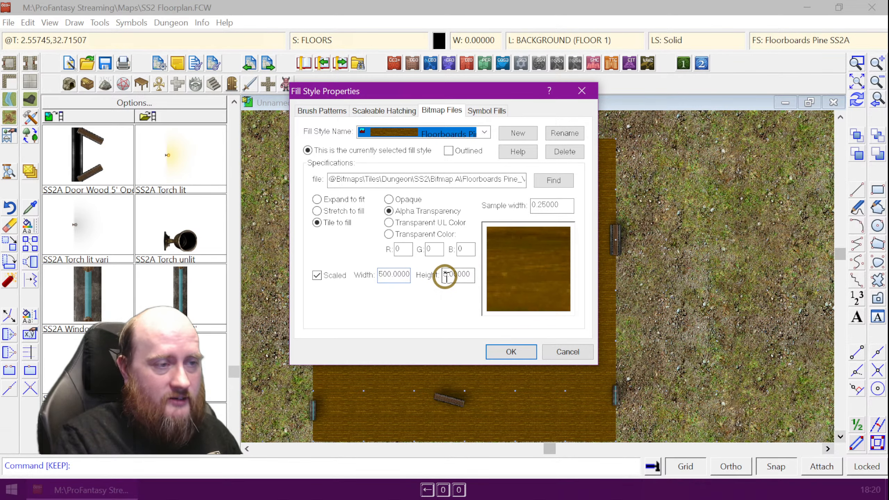
text(00)
click(512, 352)
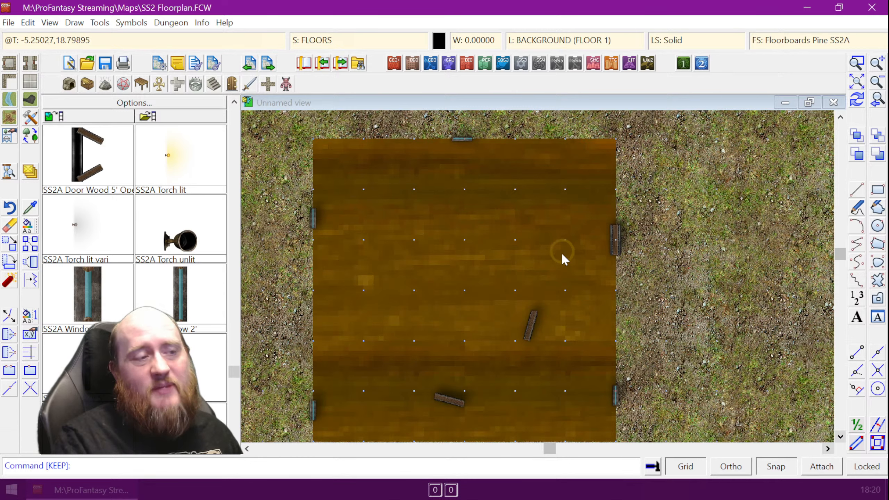
Set the Floorboards Pine SS2A fill style's scaled width to 0.25 and its height to 25, and apply the change
click(798, 39)
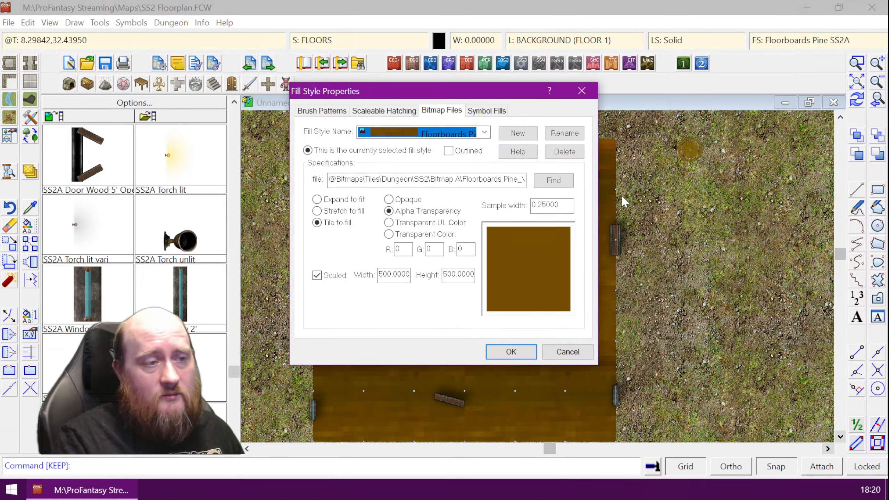
click(387, 276)
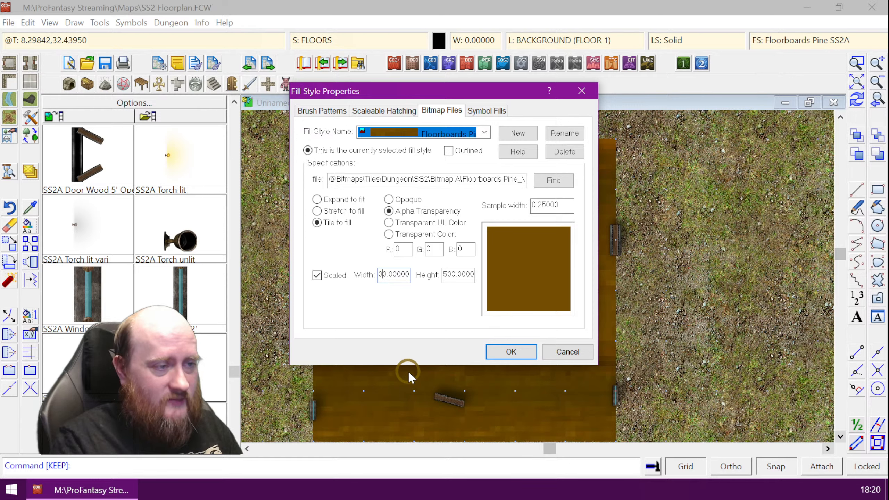
key(Delete)
key(Delete)
key(Delete)
key(Down)
key(Clear)
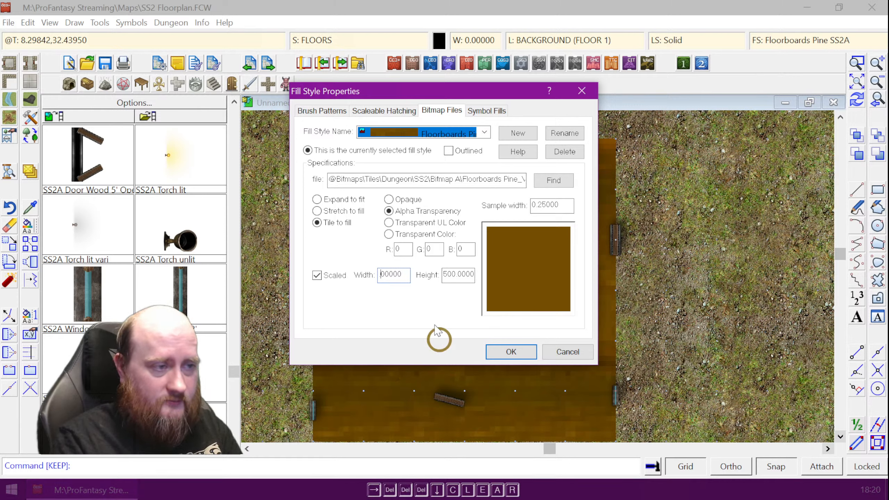
text(25)
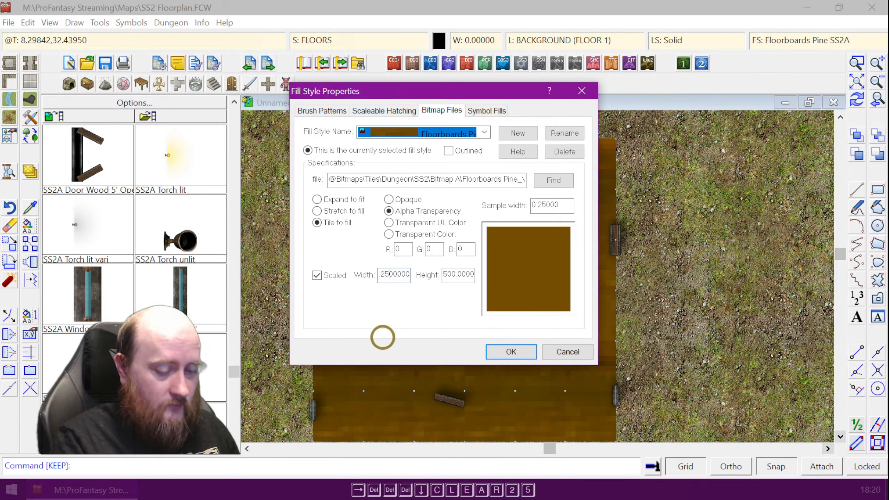
key(Num_Lock)
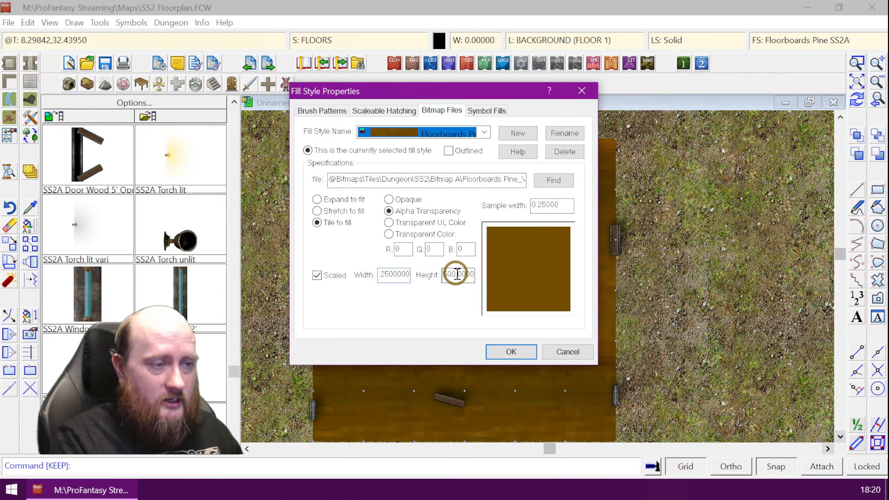
drag(455, 274, 426, 275)
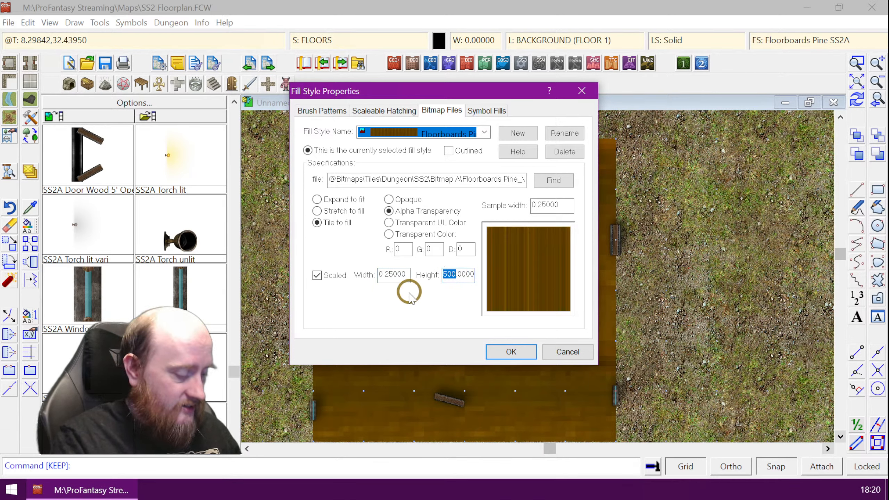
text(25)
click(515, 352)
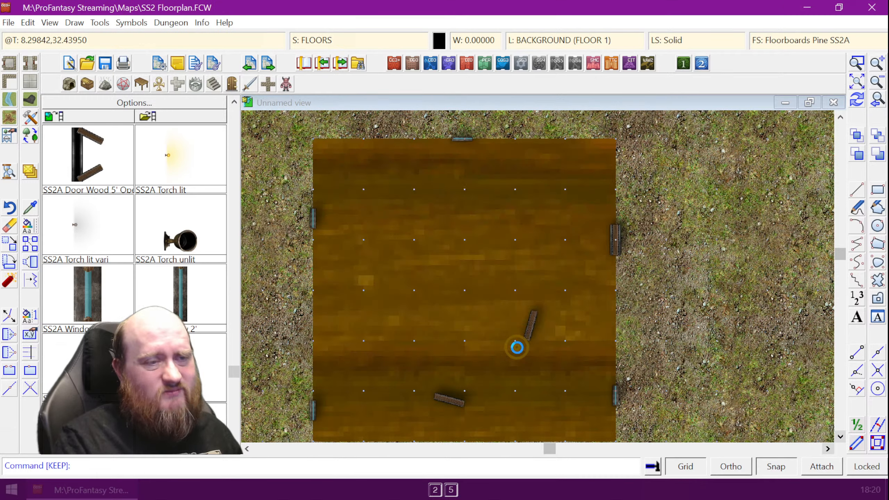
Correct the scaled width of the Floorboards Pine SS2A fill style to 25
click(785, 41)
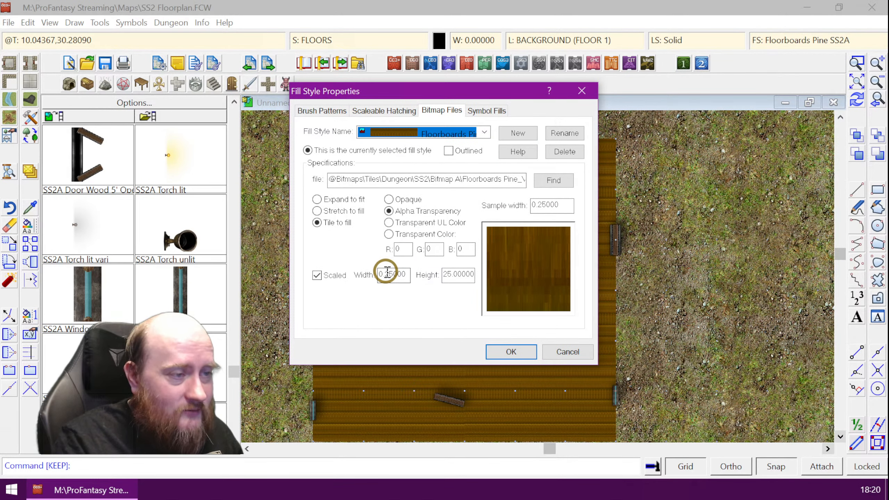
double_click(408, 274)
text(25)
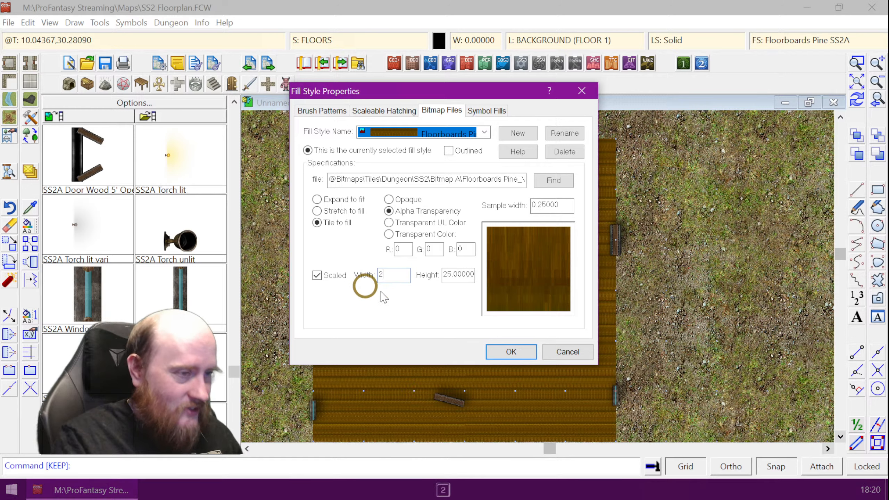
double_click(452, 277)
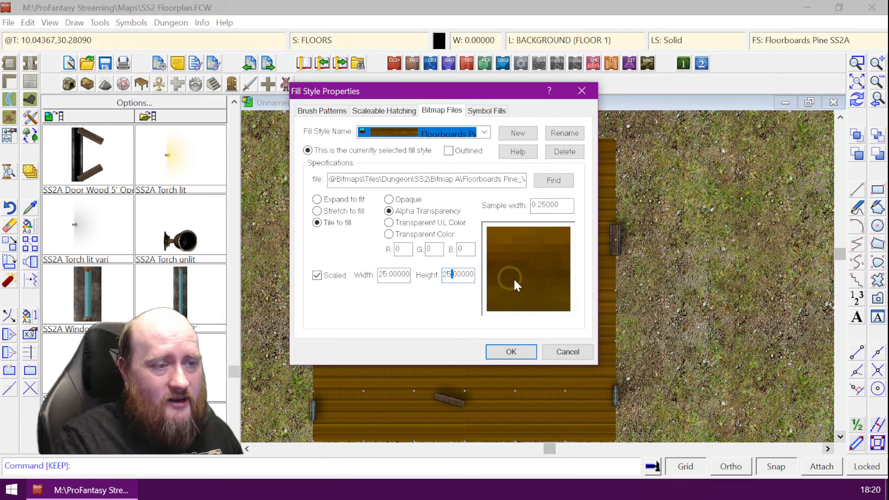
Set the sample width of the fill style preview to 50
double_click(557, 205)
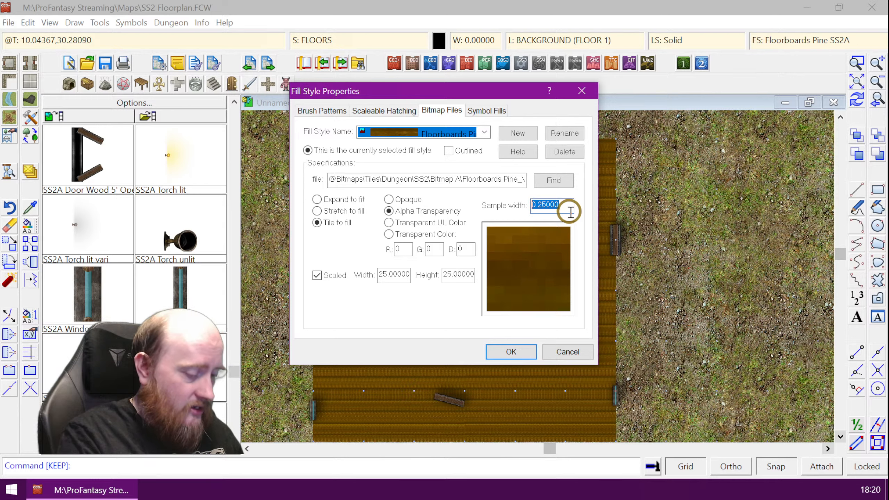
text(50)
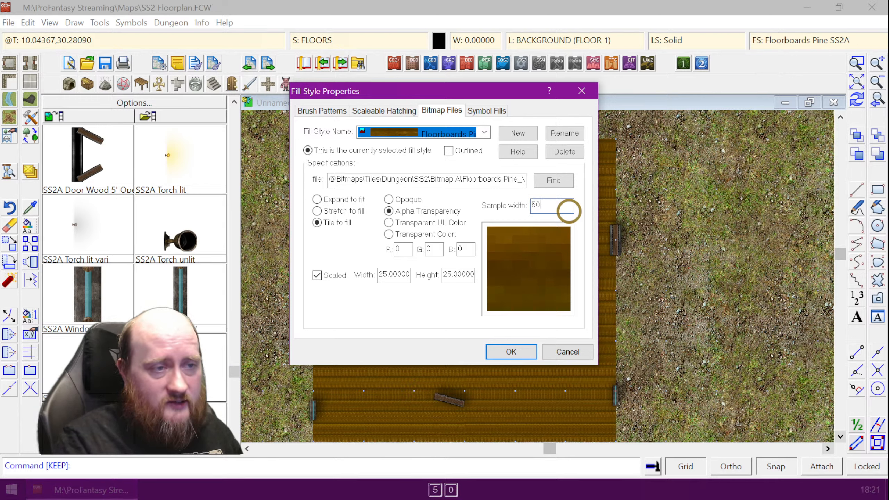
key(Tab)
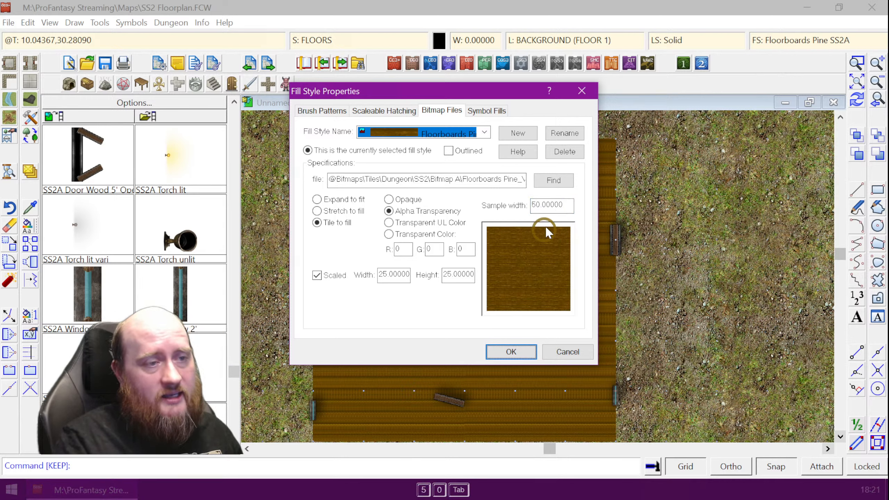
Set the sample width of the fill style preview to 10 and apply the fill style changes
drag(571, 205, 504, 206)
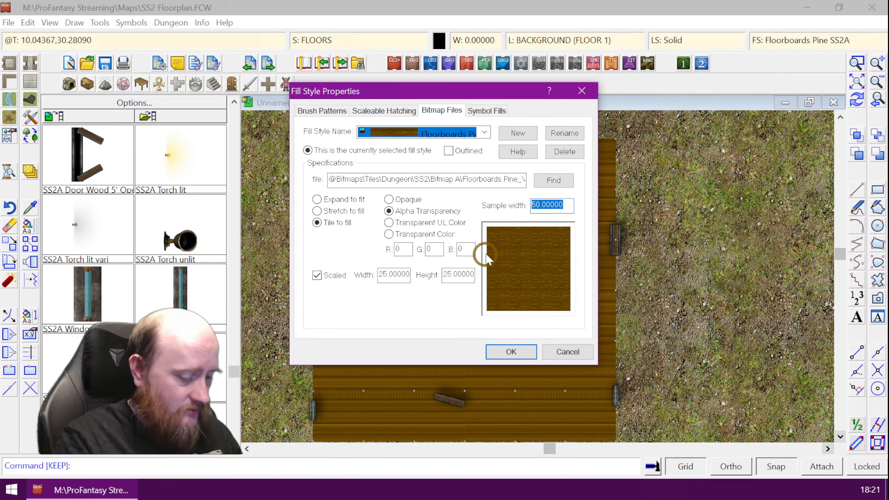
text(10)
key(Tab)
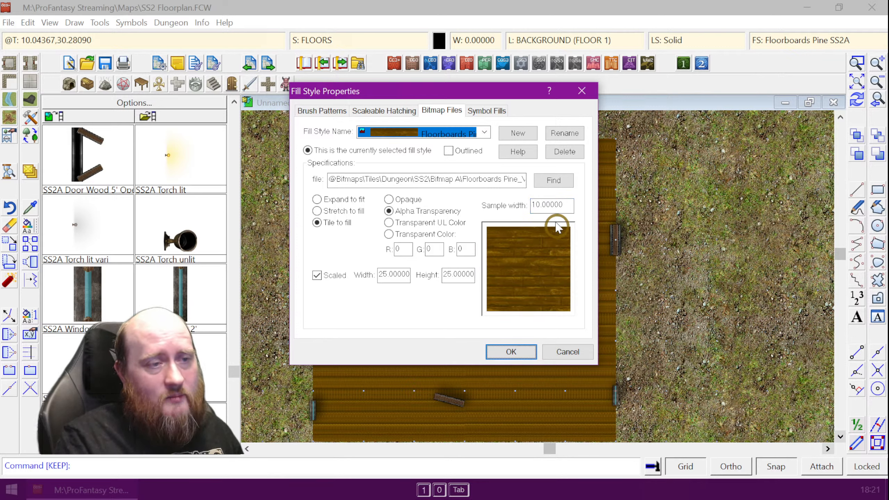
drag(572, 205, 521, 205)
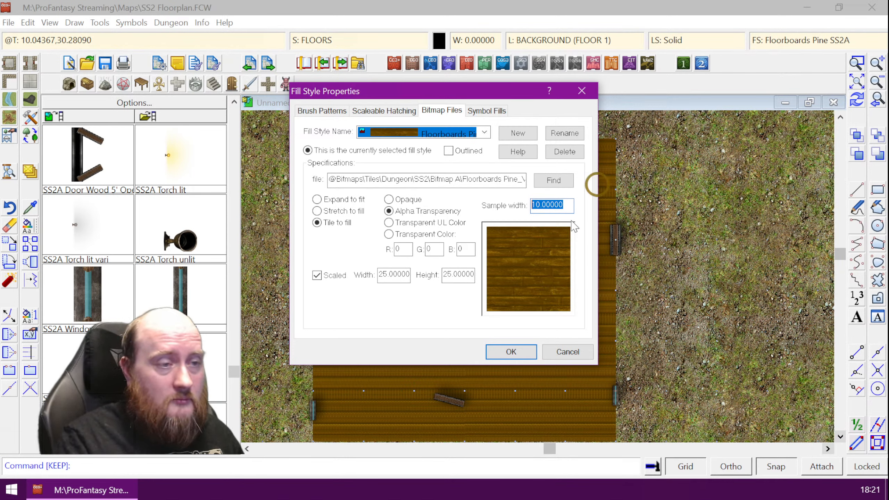
click(525, 352)
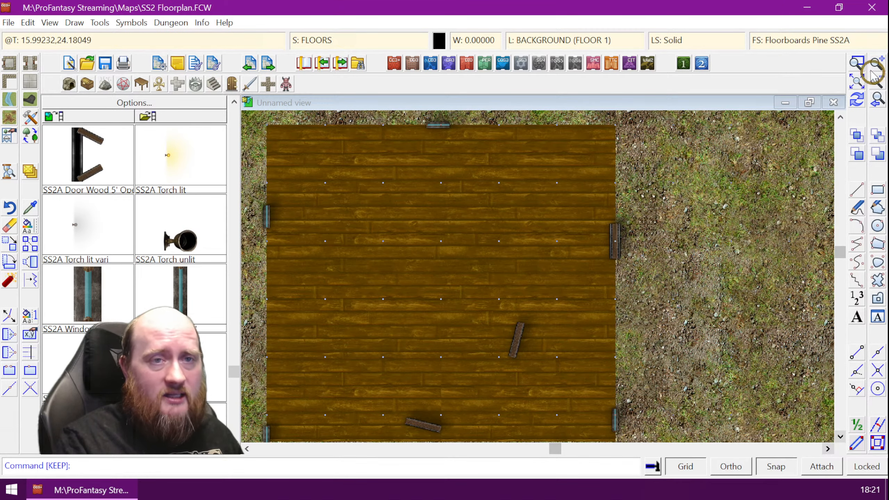
Turn off the grid display and unhide the WALLS sheet, applying the sheet change
click(857, 82)
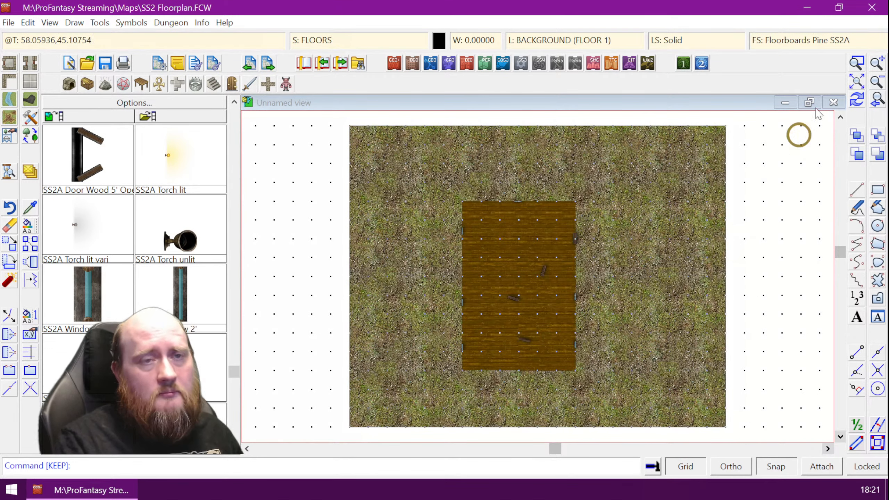
click(686, 466)
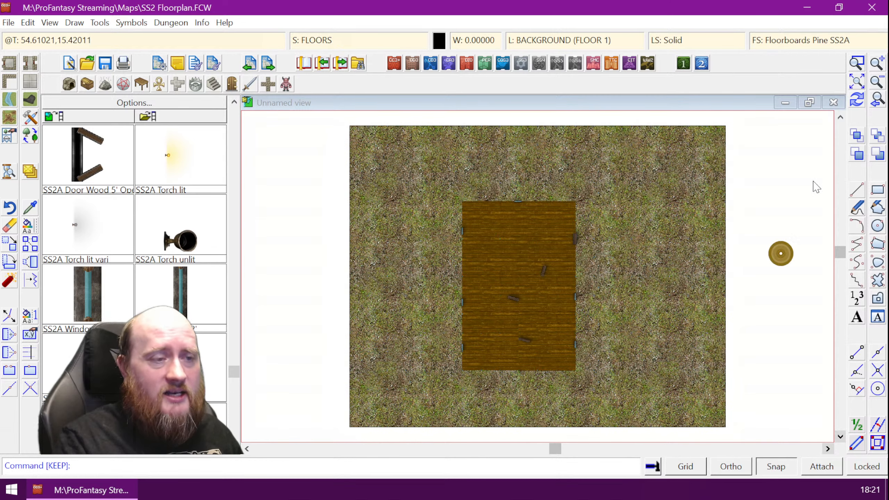
click(856, 63)
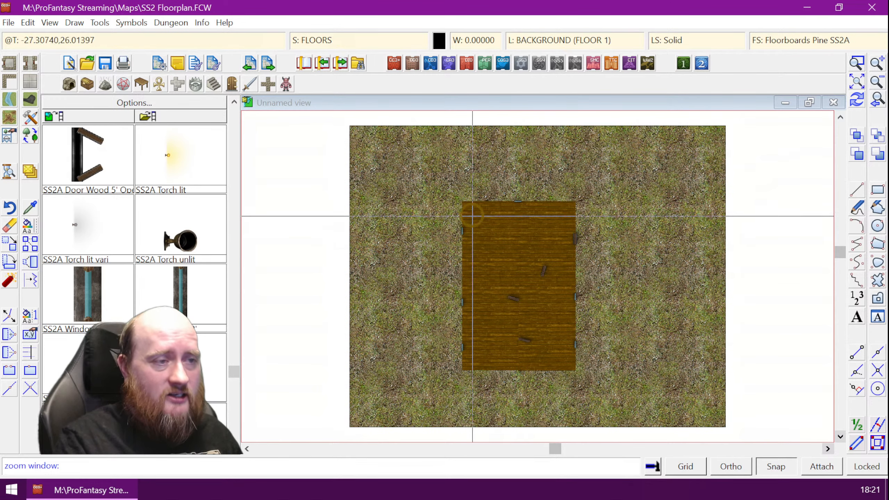
click(449, 190)
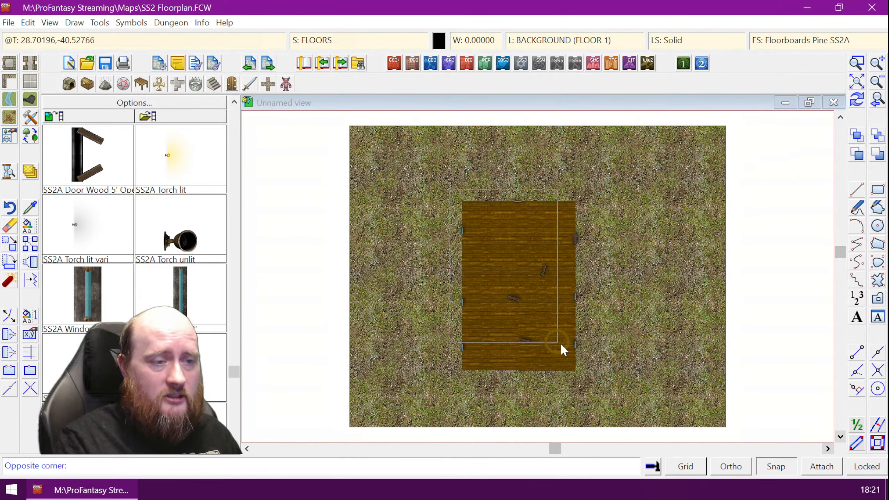
click(585, 373)
click(329, 39)
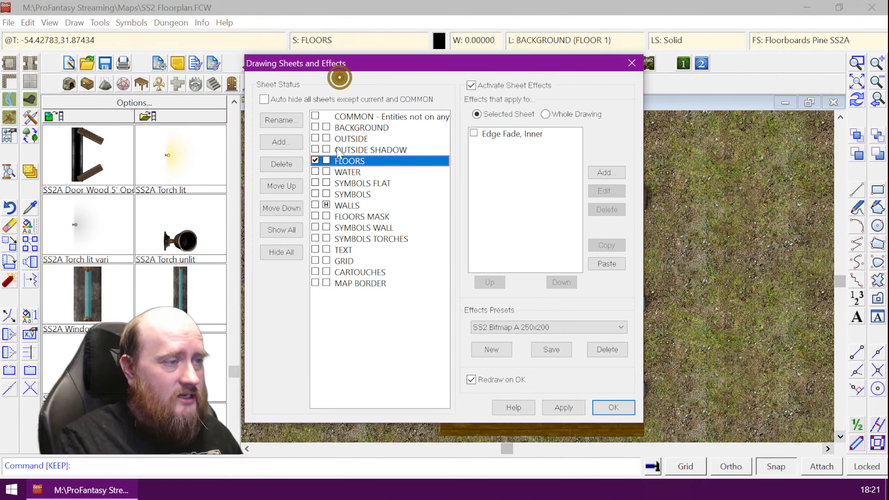
click(327, 206)
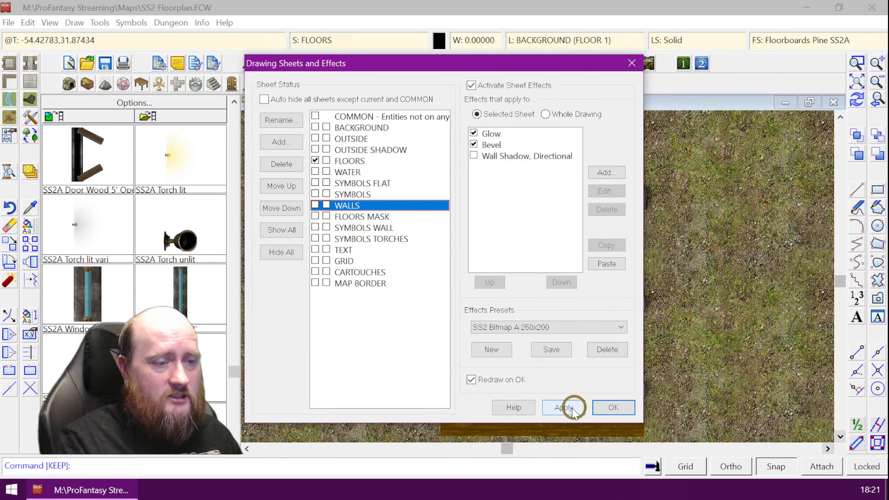
click(599, 409)
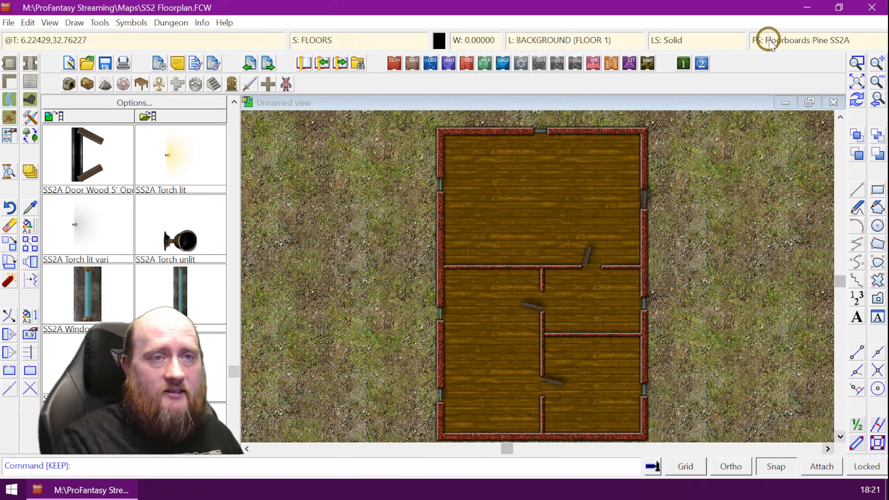
Create a new bitmap fill style named Floorboards Pine SS2A Small, based on Floorboards Pine SS2A
click(805, 44)
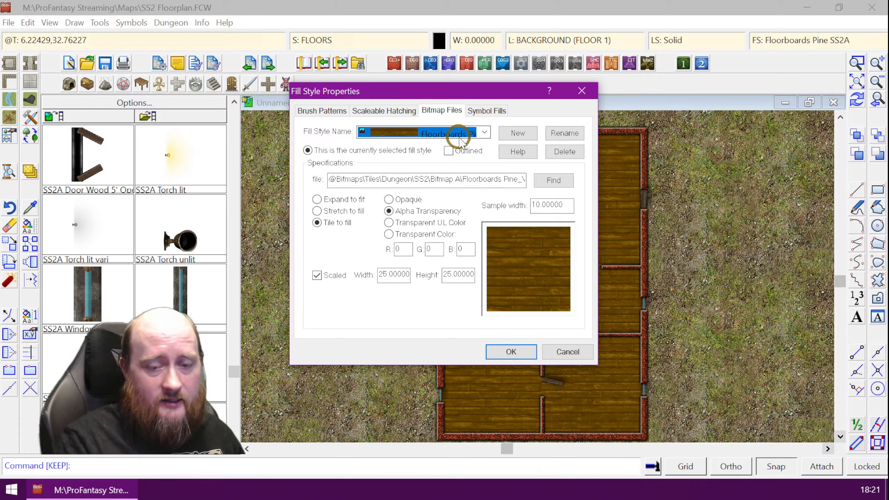
click(516, 137)
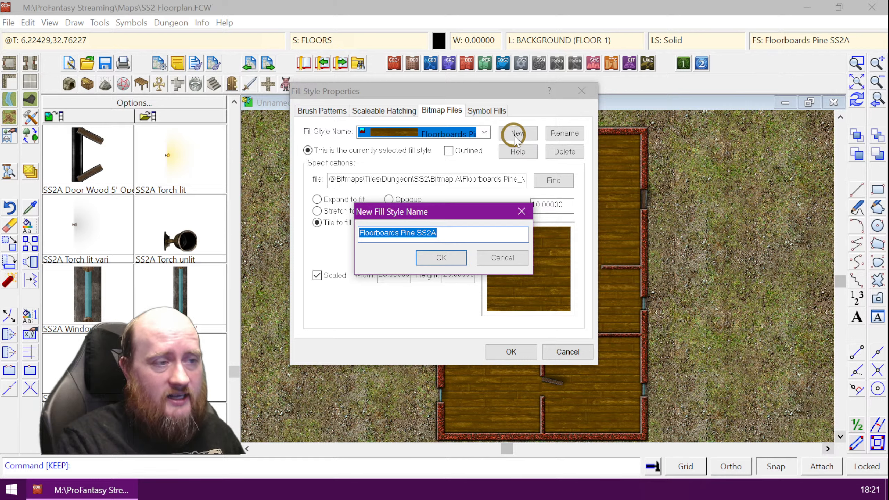
click(455, 234)
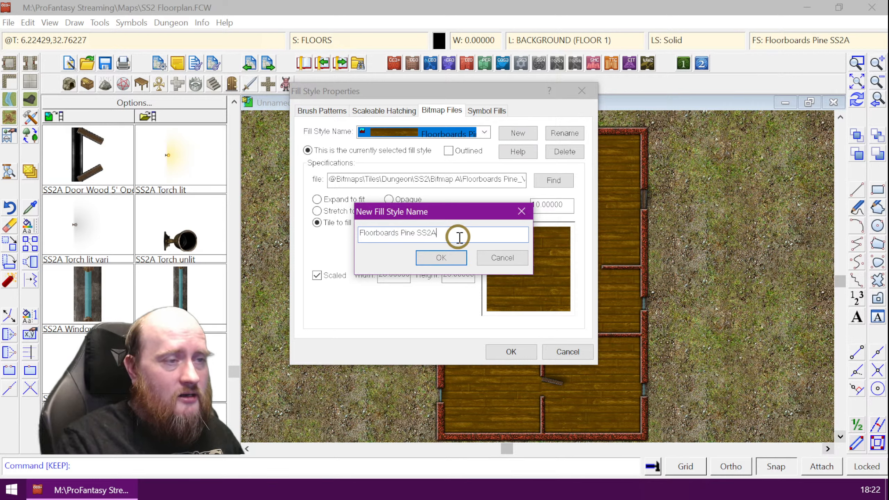
text(S)
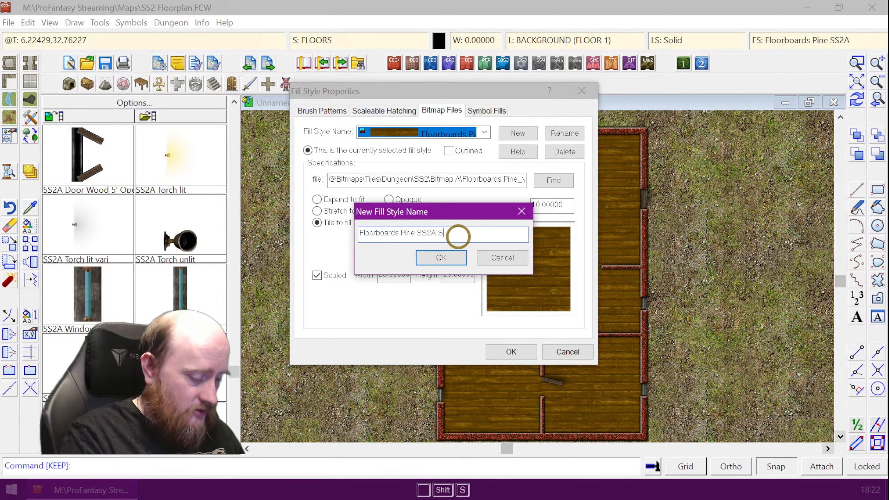
text(mall)
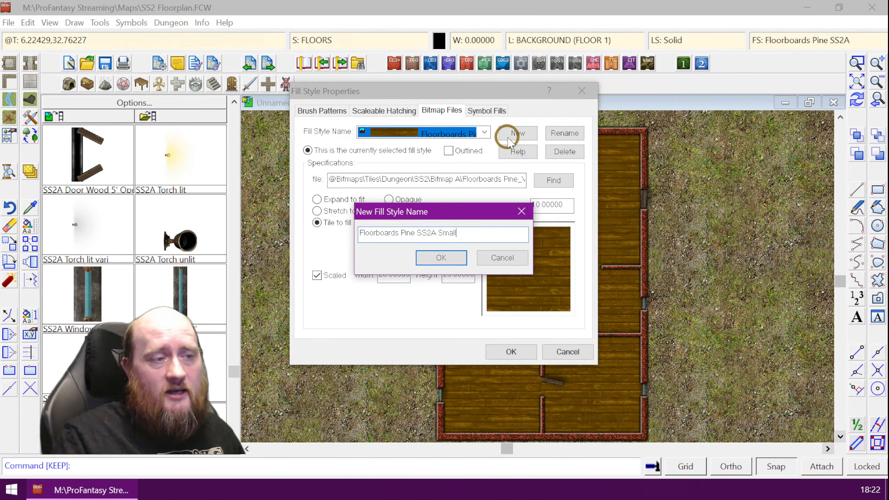
click(455, 258)
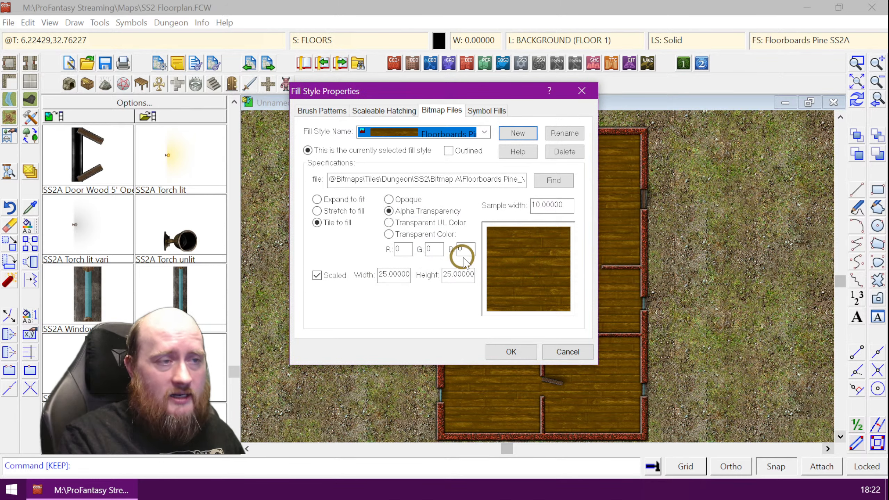
Compare the settings of the Floorboards Pine SS2A and Floorboards Pine SS2A Small fill styles
click(481, 137)
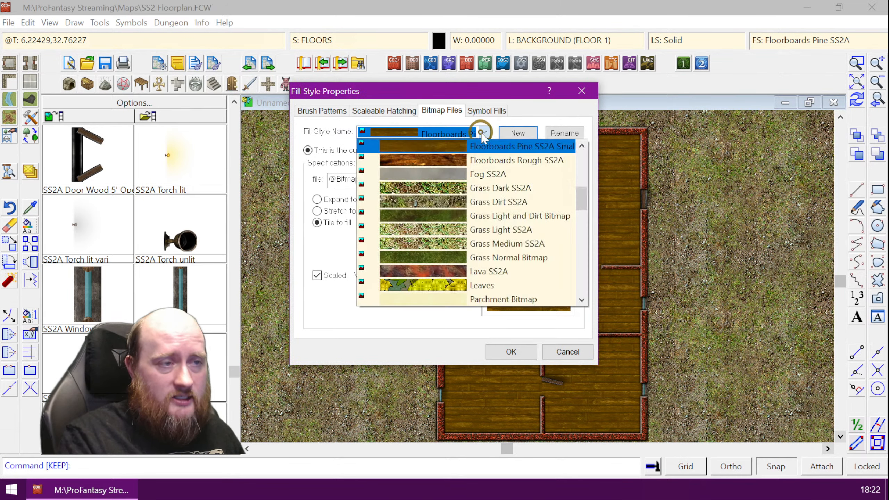
click(582, 146)
click(582, 146)
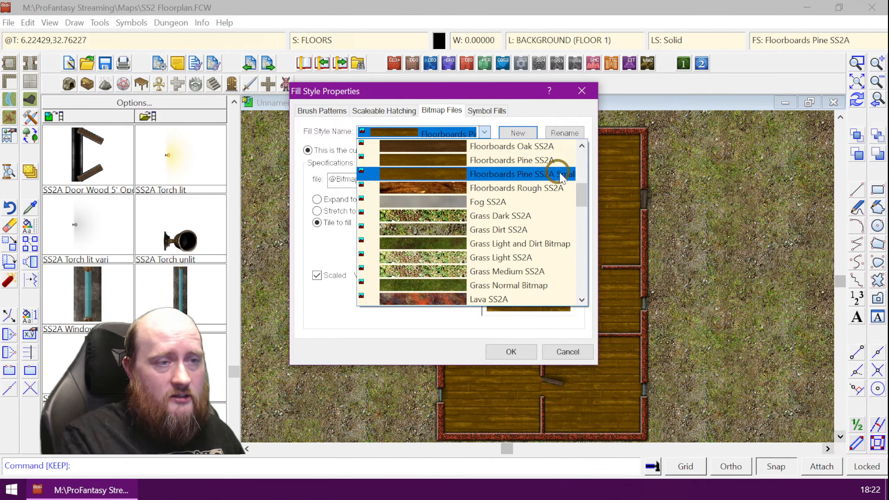
click(532, 162)
click(483, 133)
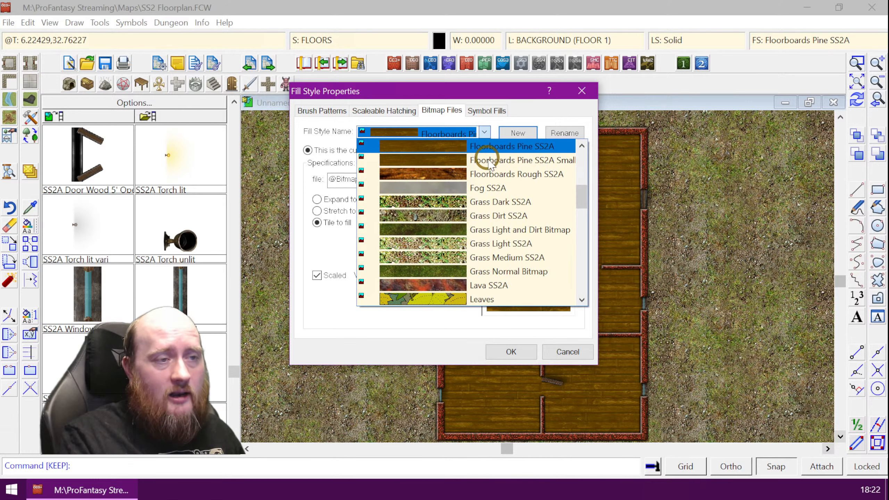
click(489, 160)
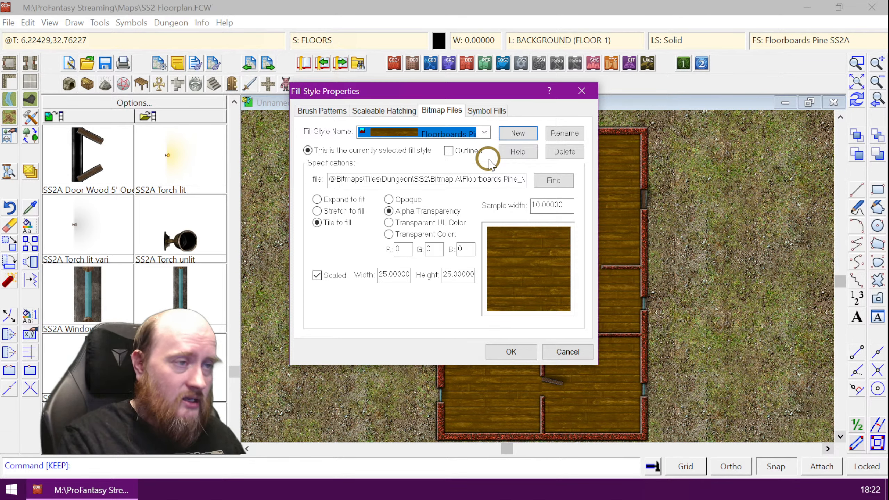
Set the scaled width of the Floorboards Pine SS2A Small fill style to 10
click(485, 133)
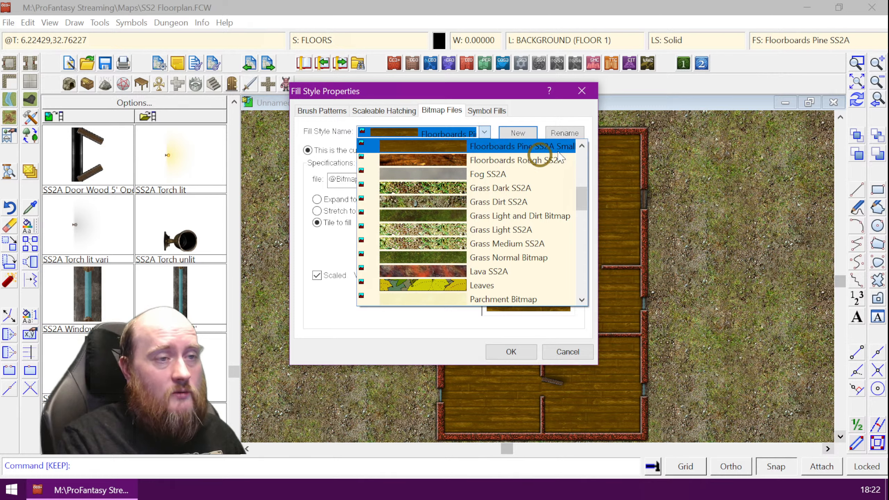
click(582, 147)
click(582, 146)
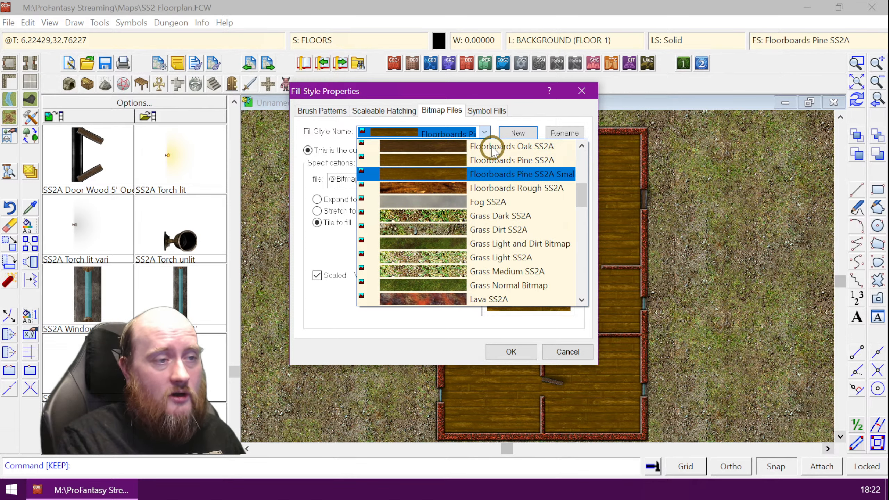
click(514, 175)
drag(382, 273, 388, 279)
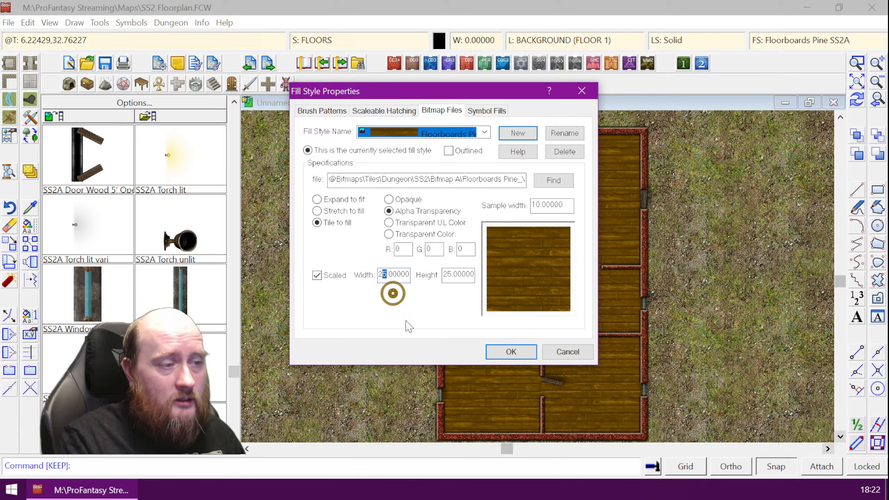
key(Right)
key(Left)
key(Right)
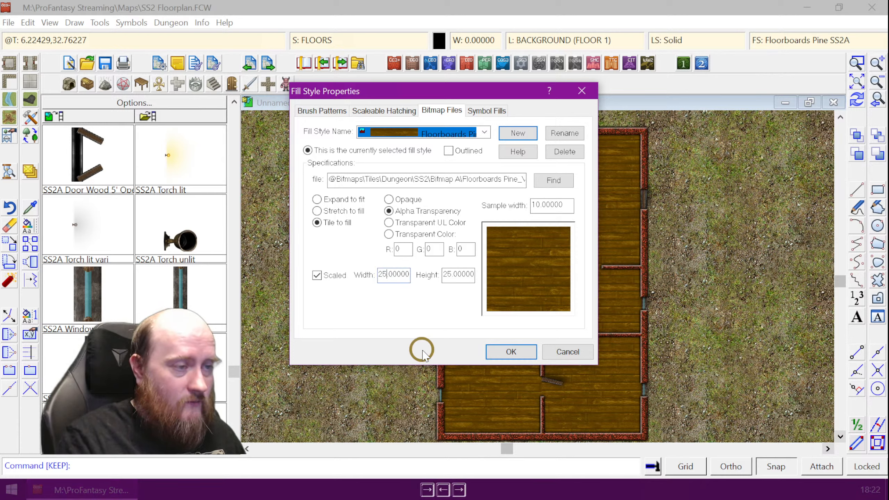
key(Delete)
key(Delete)
text(10)
key(Tab)
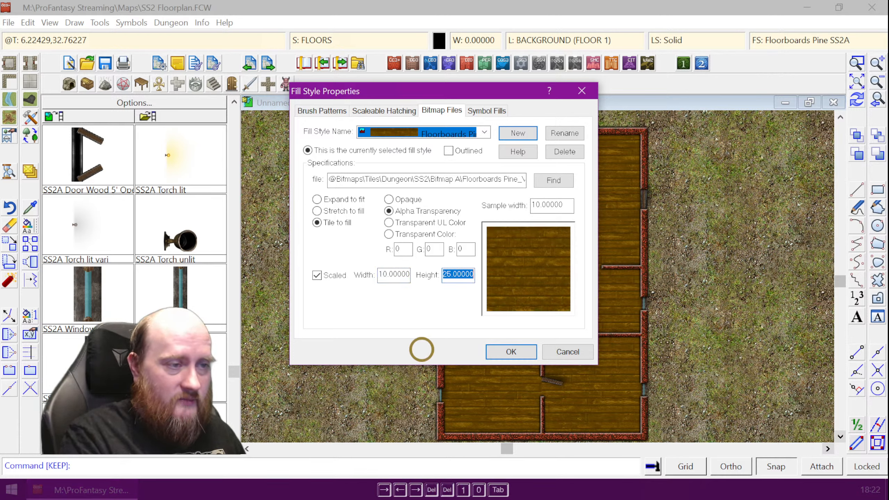
Set the scaled height of Floorboards Pine SS2A Small to 10 and apply it as the current fill style
key(Left)
key(Left)
key(Delete)
key(Delete)
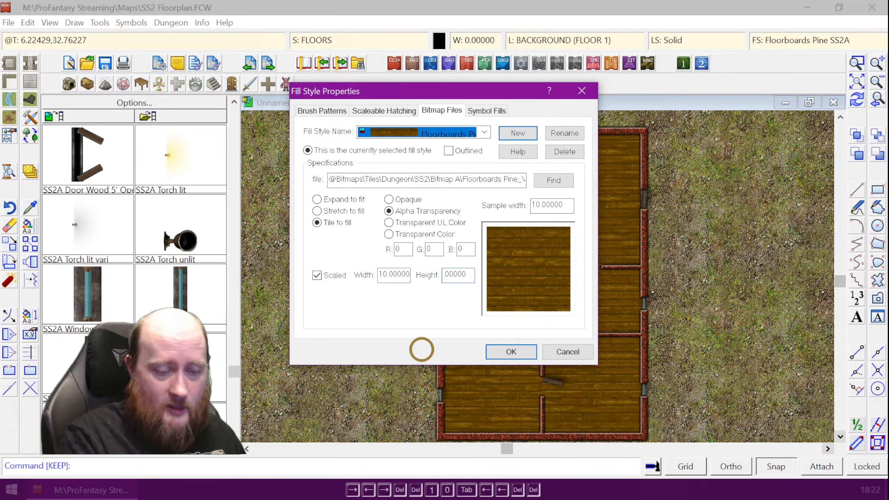
text(10)
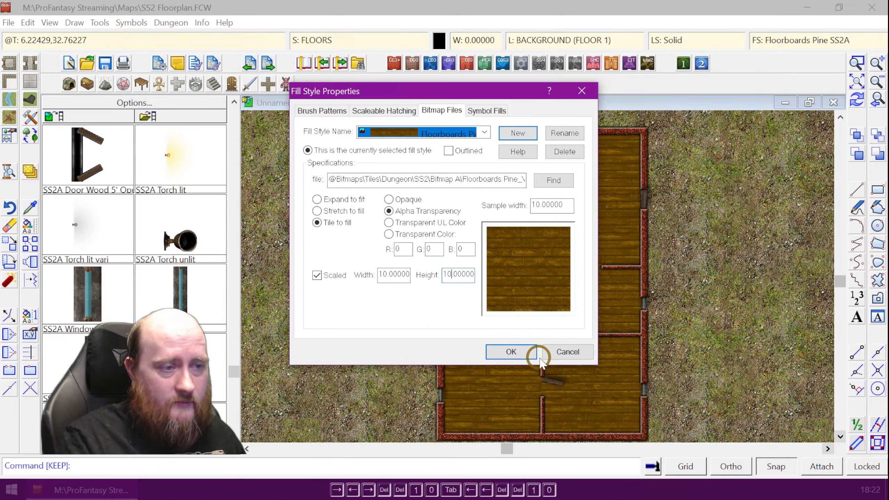
click(520, 358)
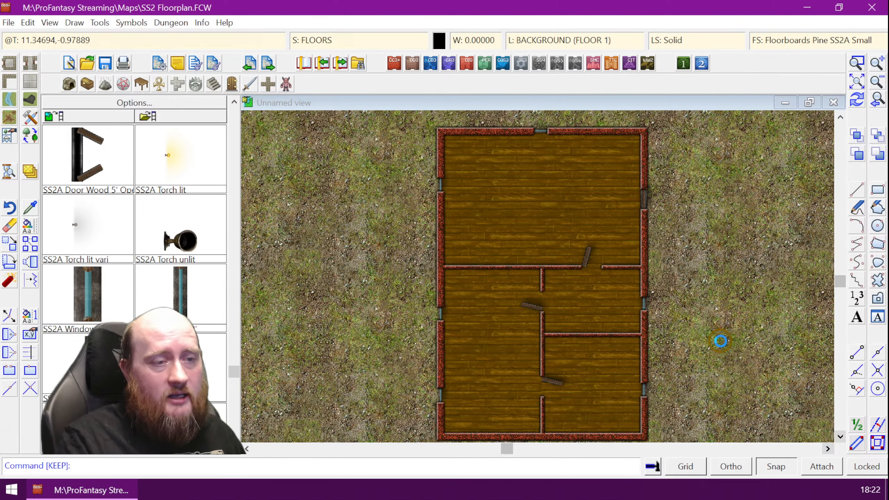
Hide the WALLS sheet so that the room floors can be selected
scroll(618, 298, up, 2)
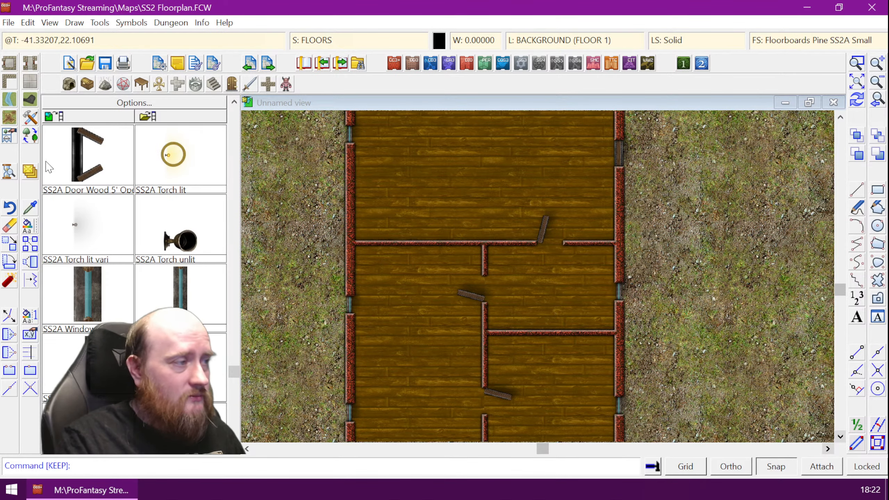
click(321, 44)
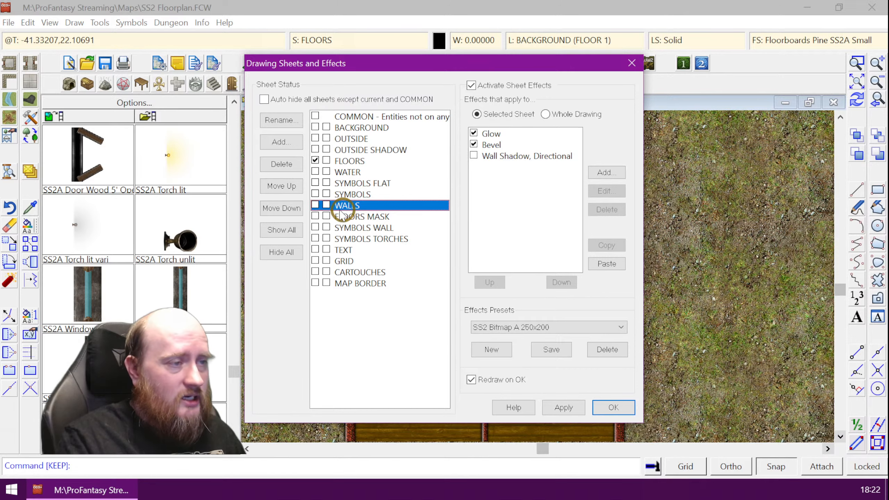
click(614, 408)
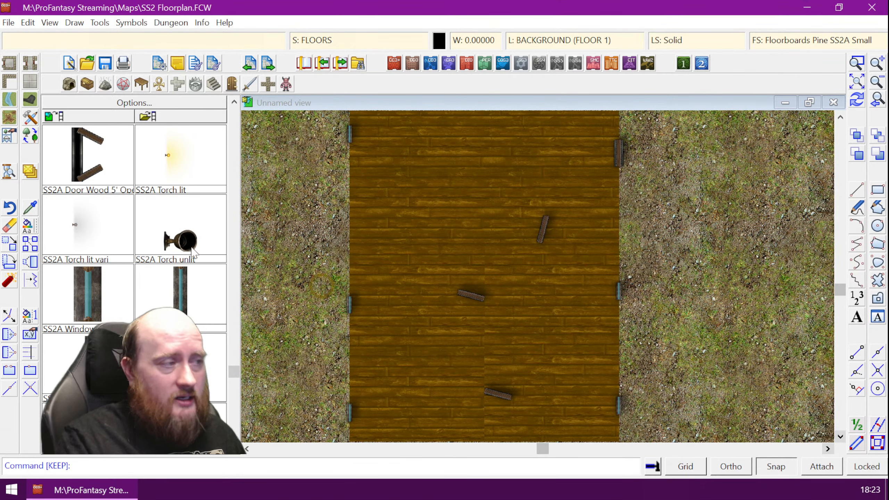
Change the fill style of the small middle room's floor on the building's east side to Floorboards Pine SS2A Small
click(30, 226)
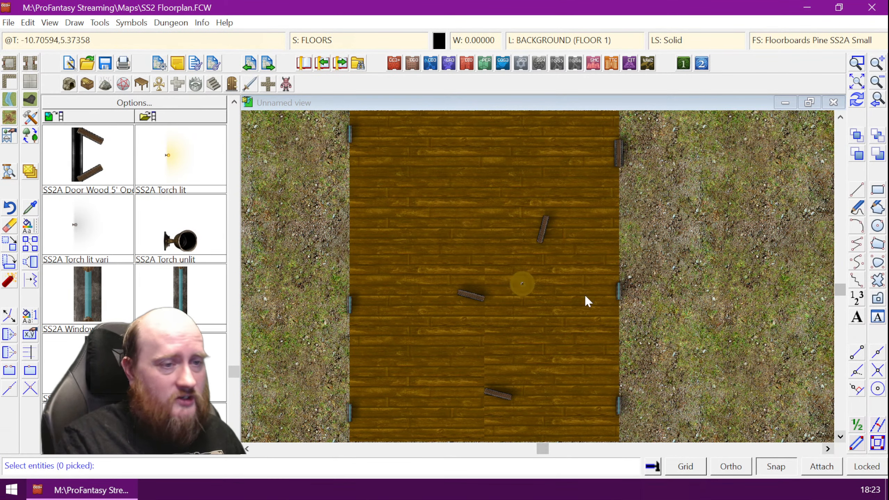
click(620, 311)
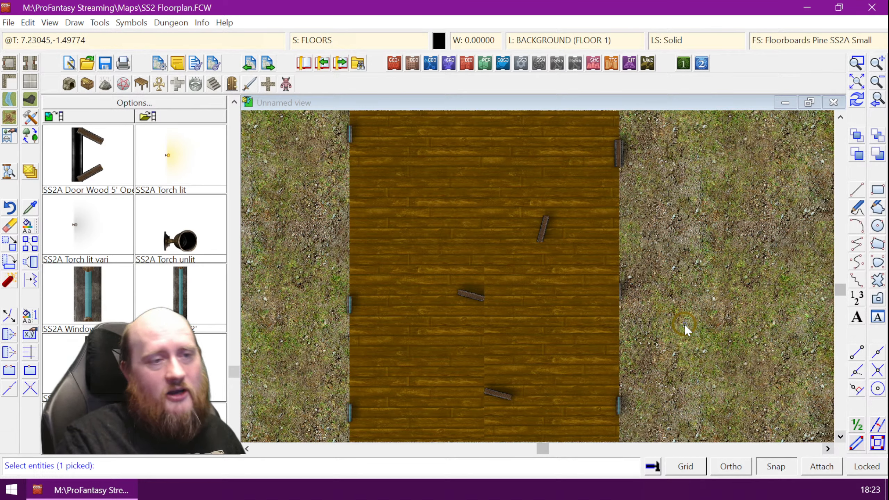
right_click(685, 324)
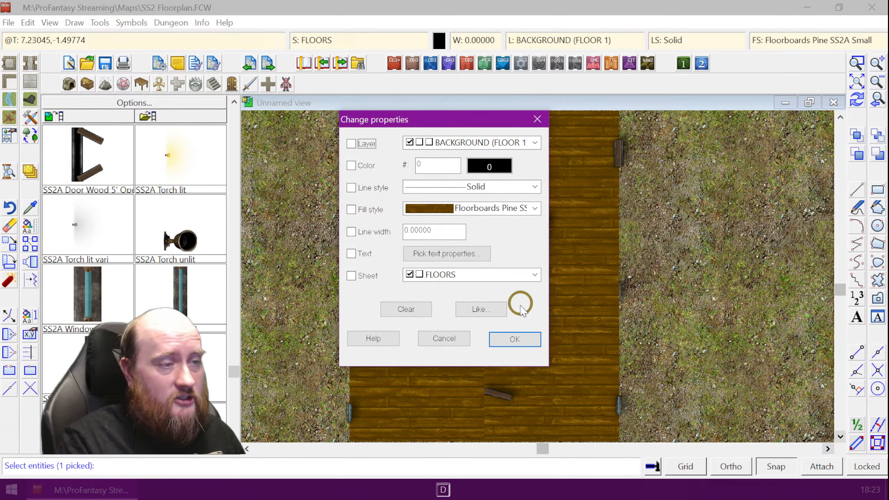
click(486, 210)
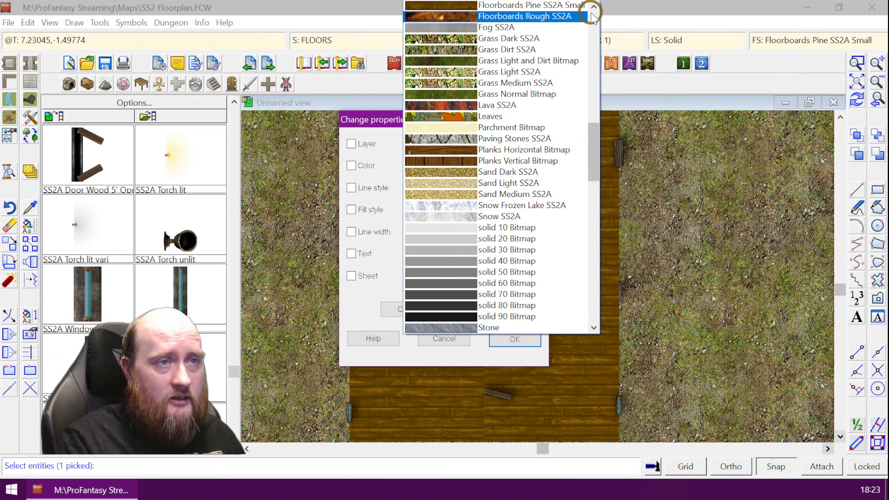
click(567, 5)
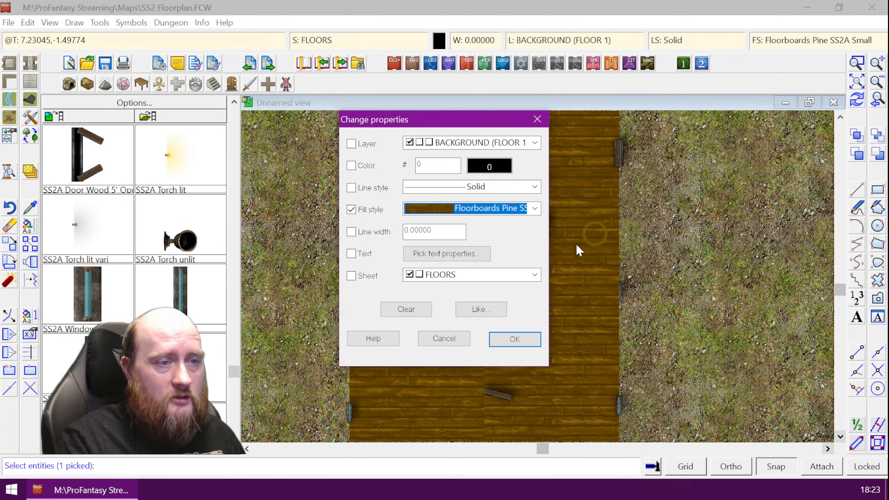
click(504, 339)
scroll(624, 326, up, 1)
scroll(624, 324, up, 1)
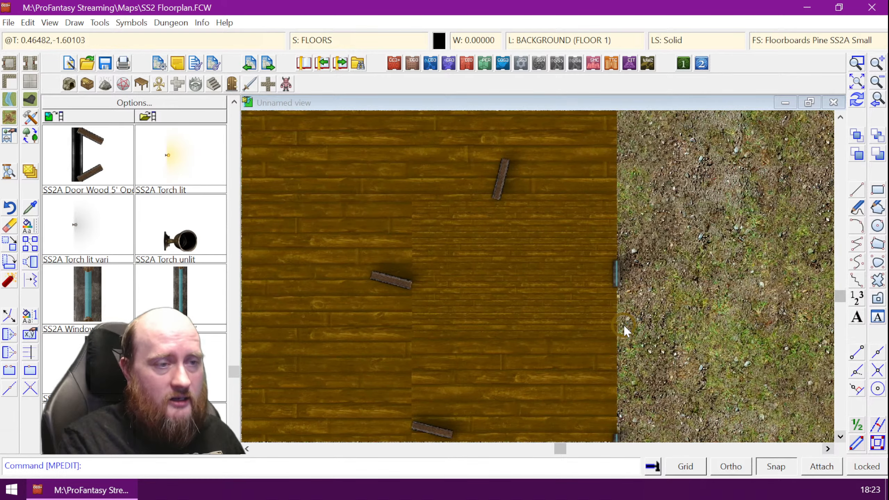
Create a new bitmap fill style named Floorboards Pine SS2A Big, based on Floorboards Pine SS2A Small
scroll(624, 324, down, 1)
click(814, 46)
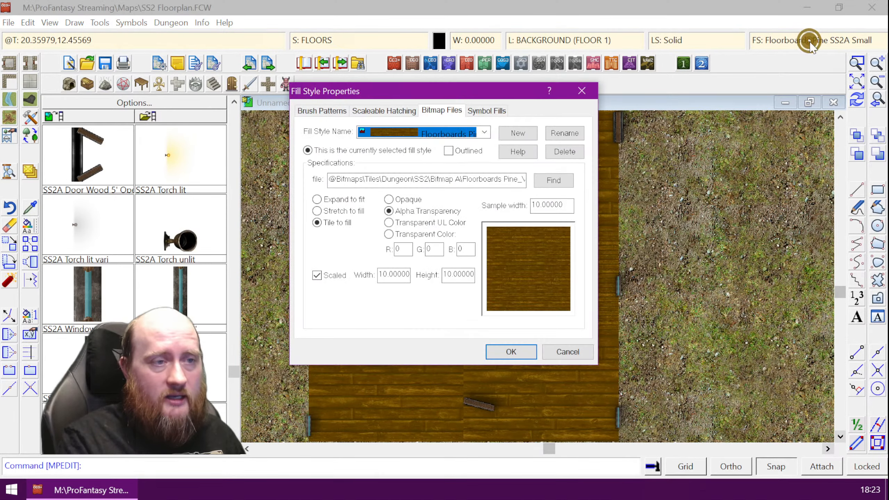
click(519, 134)
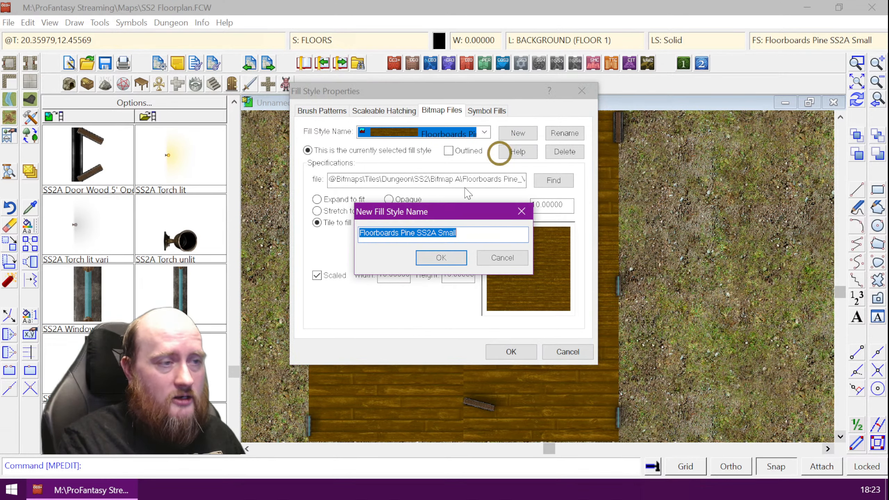
click(455, 232)
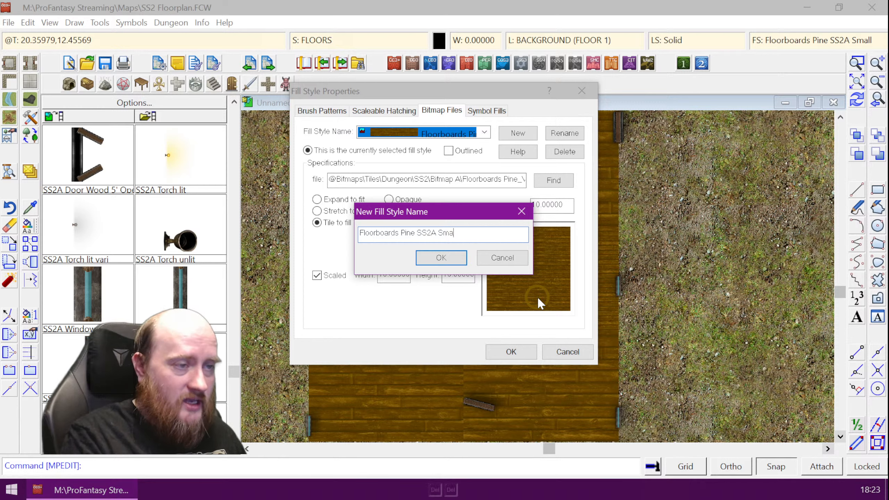
key(BackSpace)
key(BackSpace)
key(BackSpace)
key(BackSpace)
key(BackSpace)
text(Big)
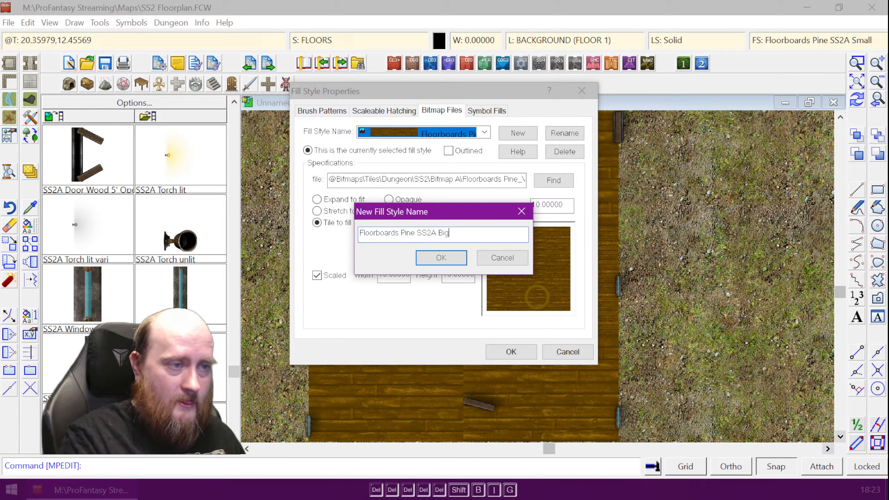
key(Return)
click(480, 133)
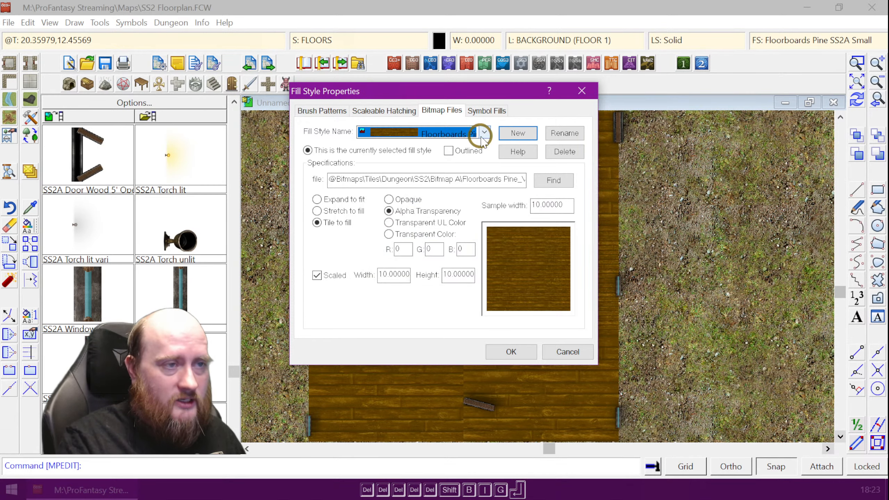
click(506, 147)
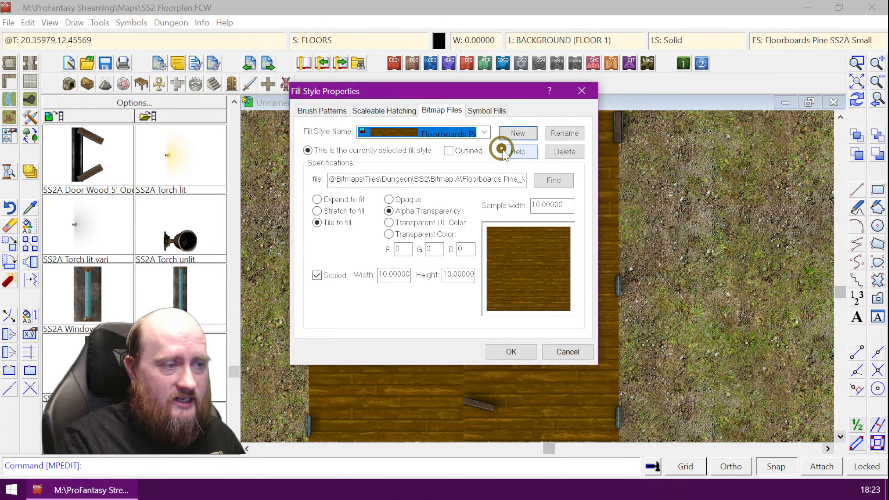
Set the scaled width and height of Floorboards Pine SS2A Big to 50 and apply it as the current fill style
click(389, 277)
key(Delete)
key(Delete)
text(5)
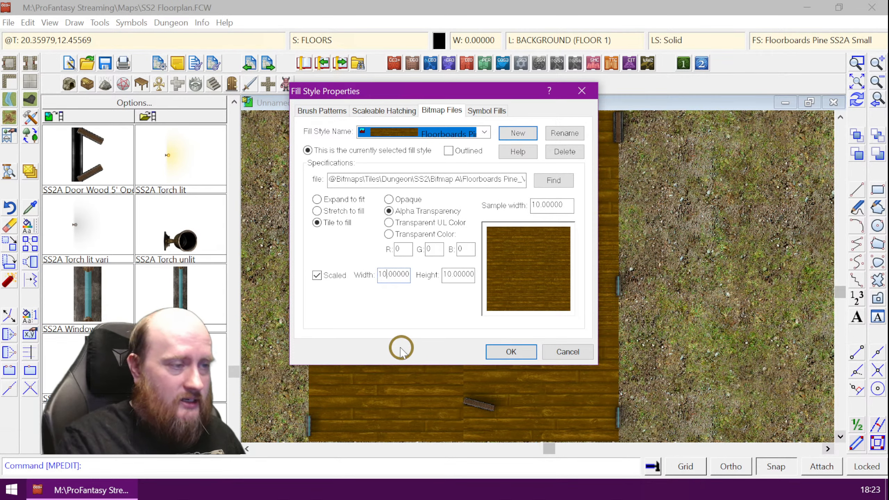
text(0)
key(Tab)
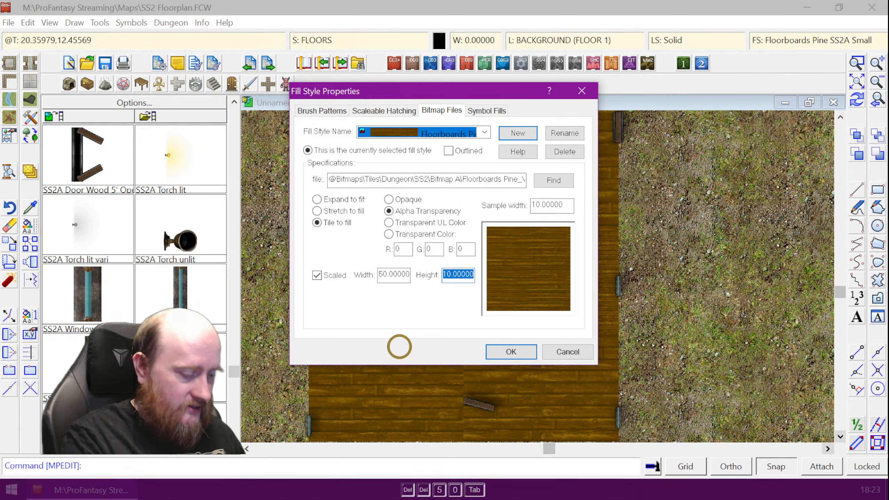
text(50)
key(Return)
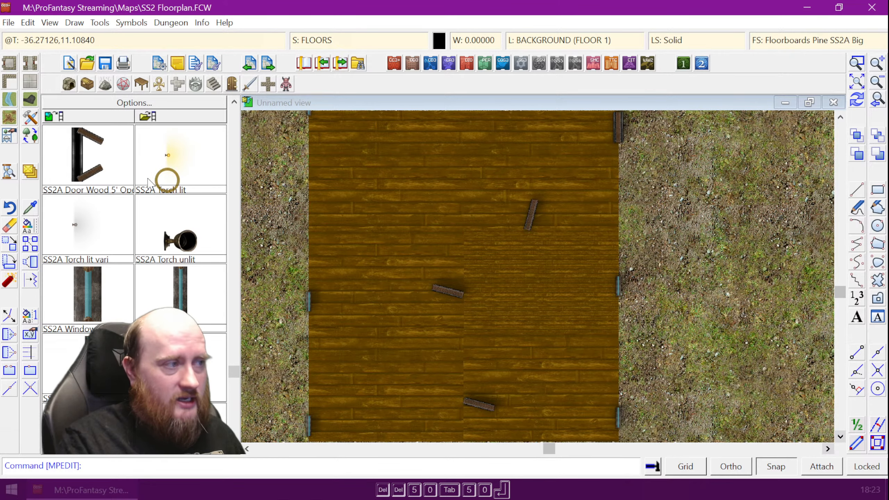
Change the fill style of the long room's floor on the building's west side to Floorboards Pine SS2A Big
click(29, 226)
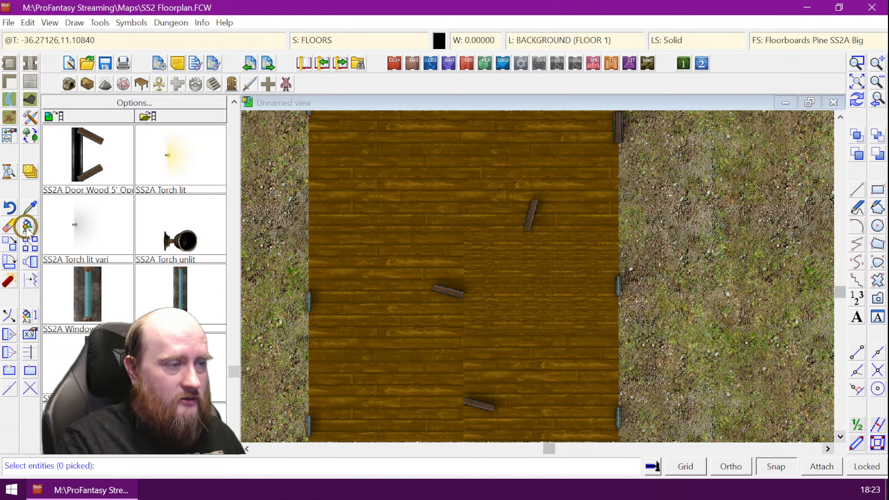
click(307, 353)
right_click(308, 353)
click(508, 217)
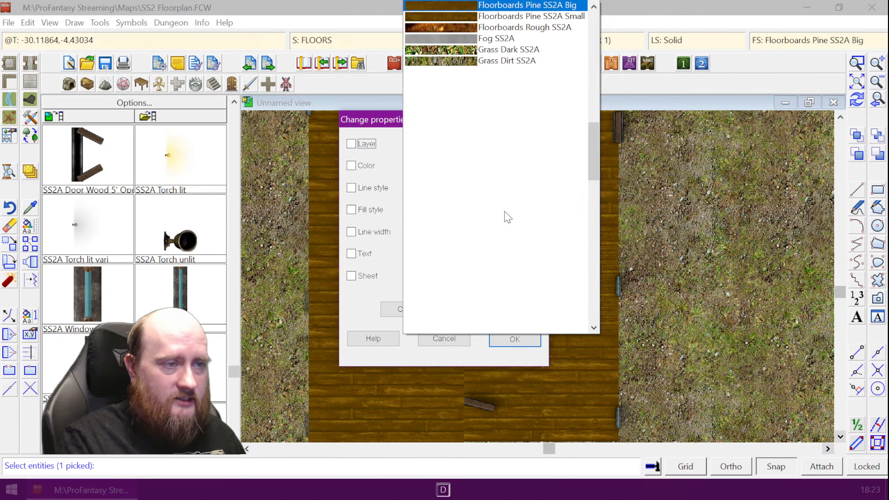
click(557, 20)
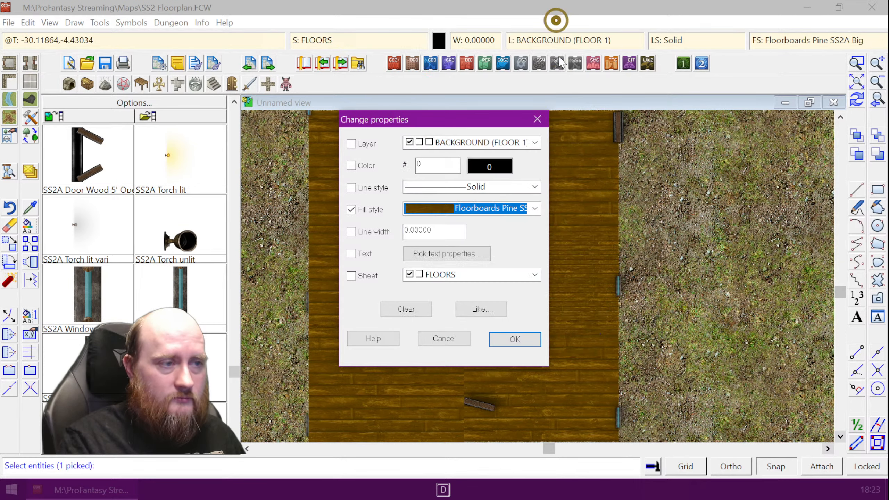
click(511, 340)
click(628, 317)
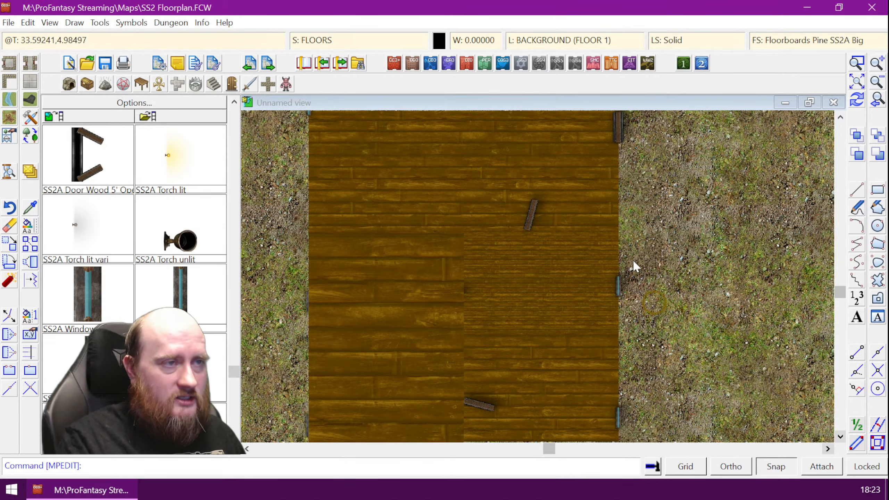
Show the hidden WALLS sheet again
click(321, 40)
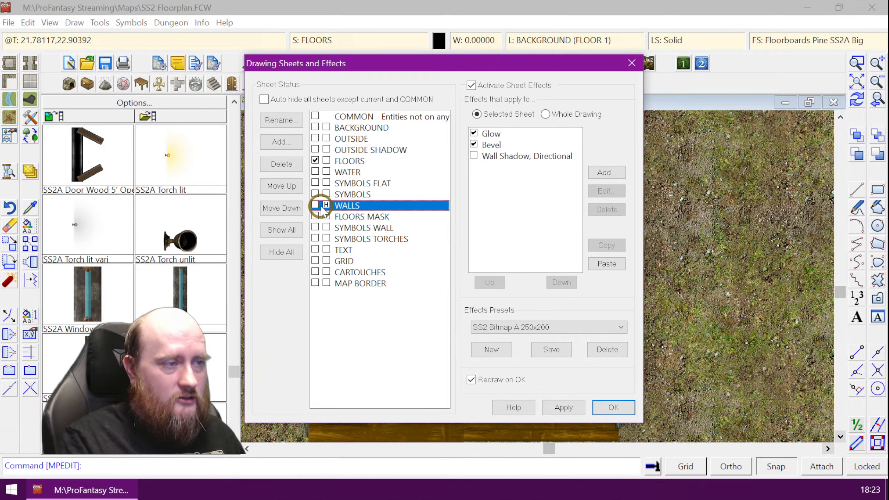
click(613, 408)
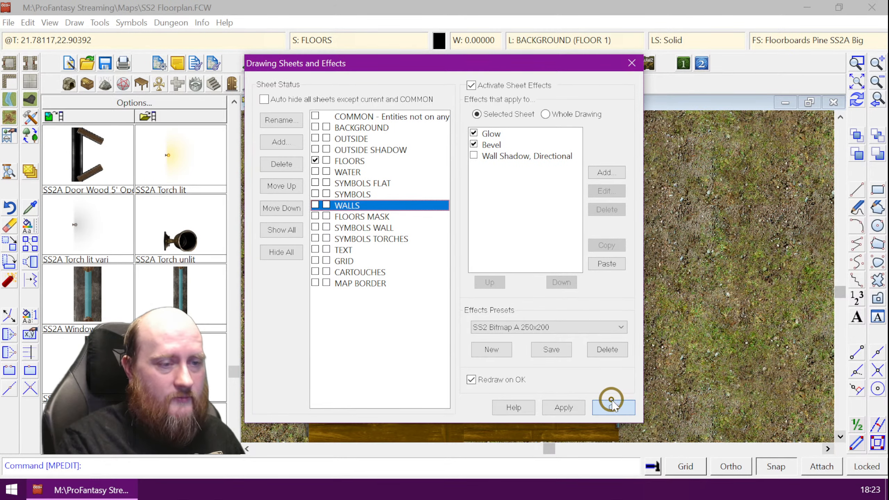
scroll(708, 324, down, 1)
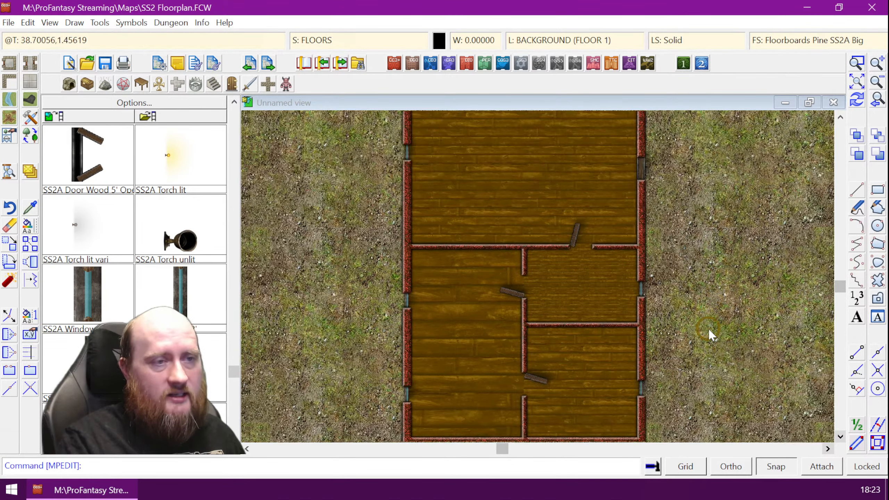
scroll(709, 328, down, 1)
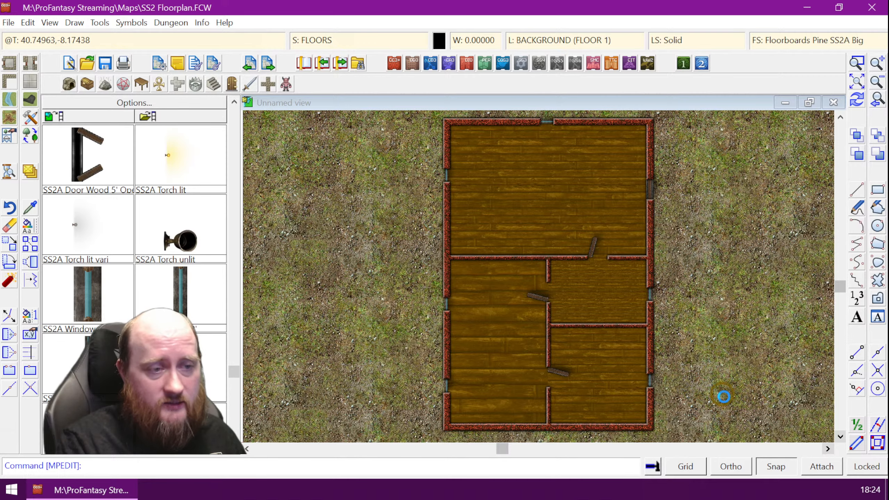
scroll(723, 396, up, 1)
scroll(623, 333, up, 1)
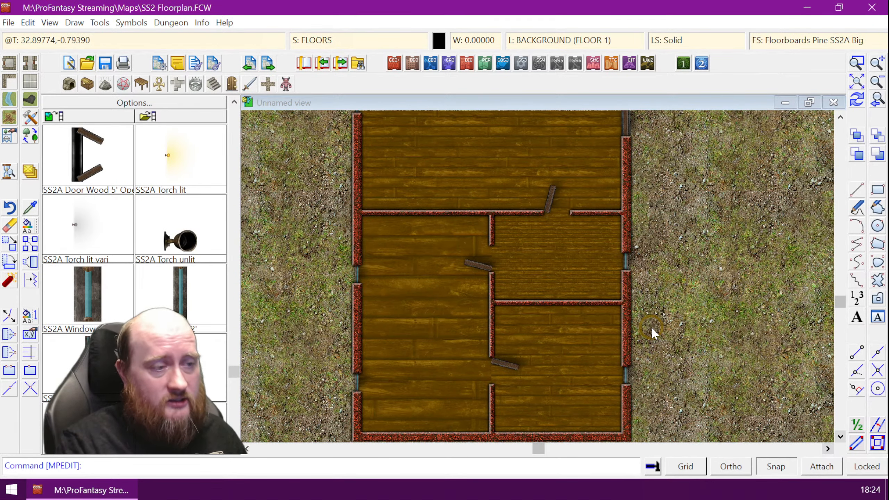
scroll(559, 282, down, 2)
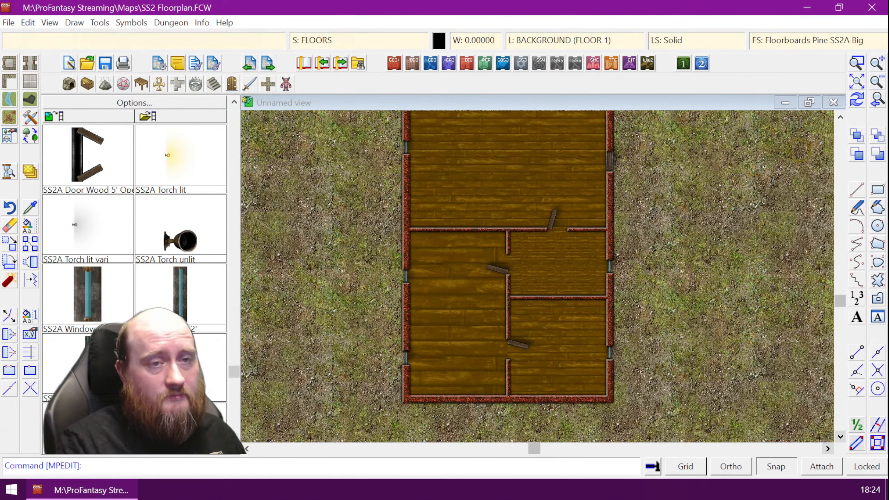
click(840, 119)
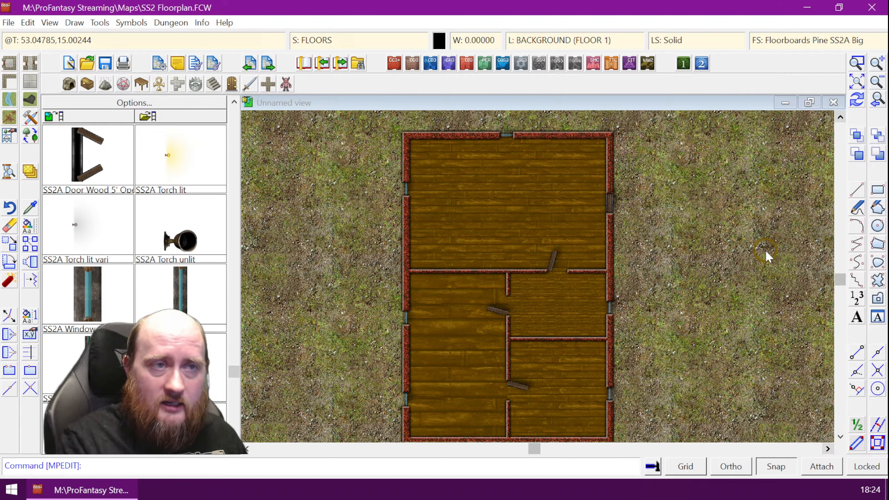
Make the bitmap fill style Floorboards Pine SS2A the current fill style
click(792, 42)
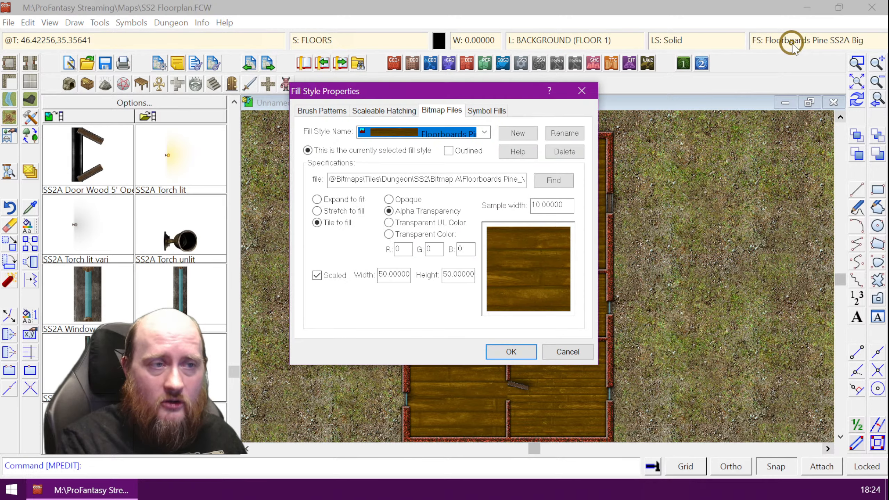
click(484, 132)
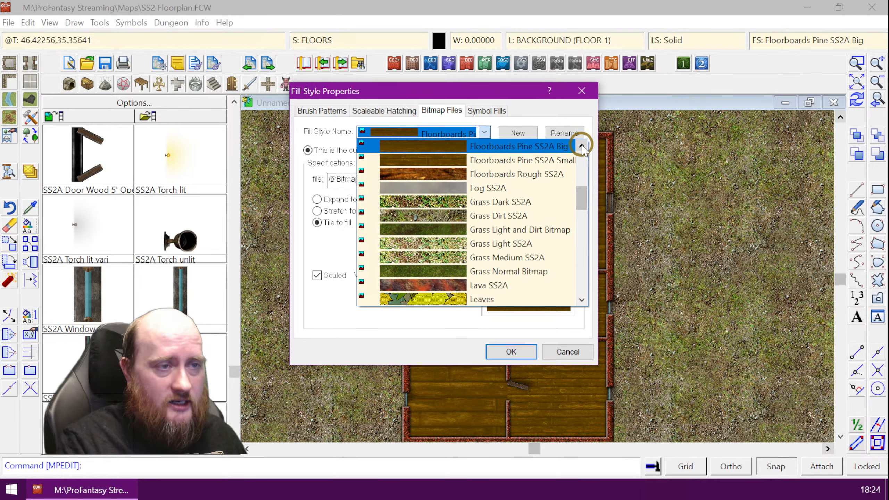
click(582, 144)
click(582, 144)
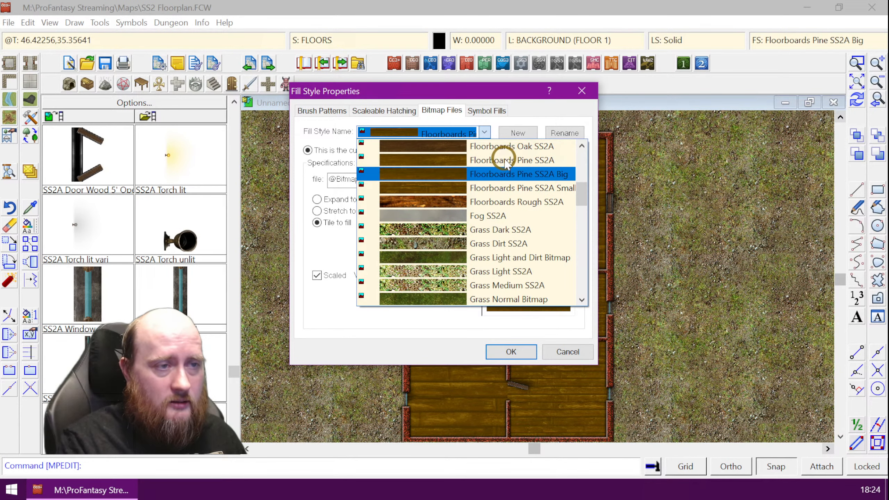
click(507, 161)
click(509, 353)
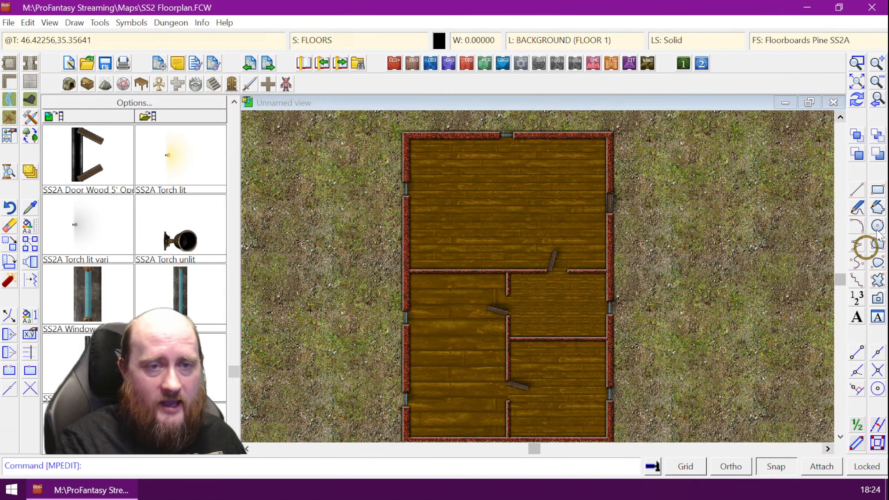
Draw a wide rectangular floor on the open ground east of the building with the Box tool
click(878, 189)
click(678, 203)
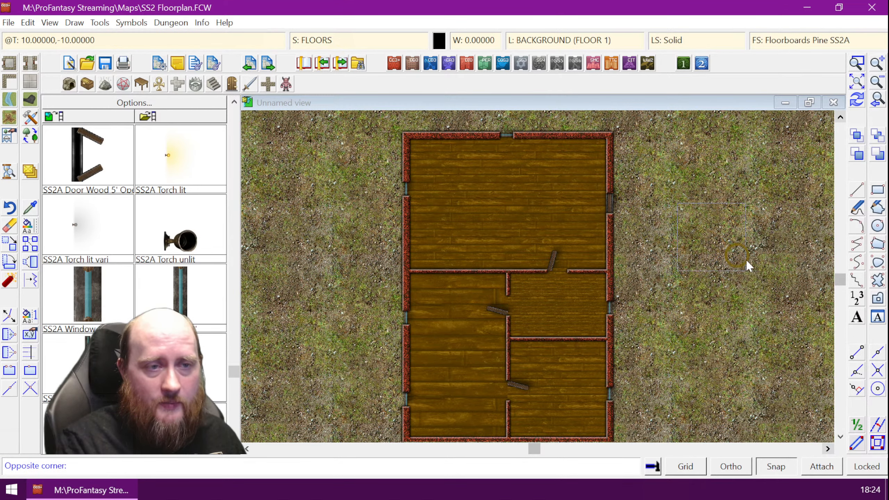
click(779, 276)
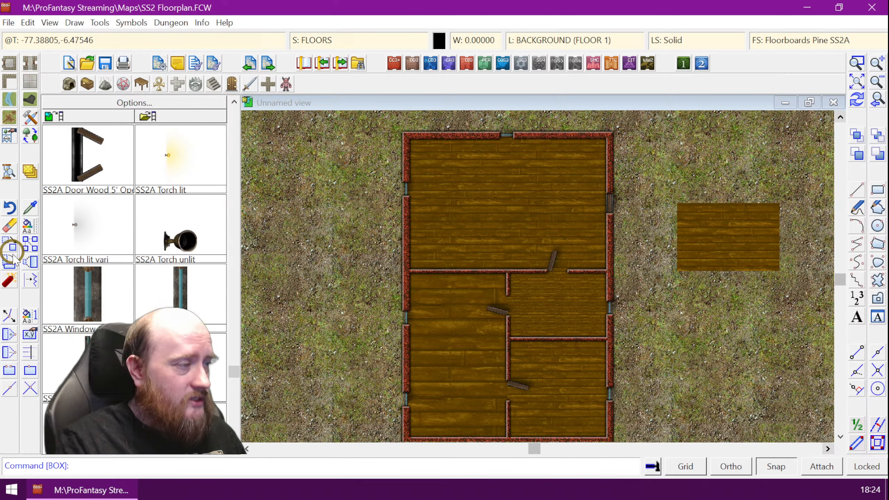
Rotate the separate floor rectangle about the middle of its east edge to a steep diagonal angle
click(11, 244)
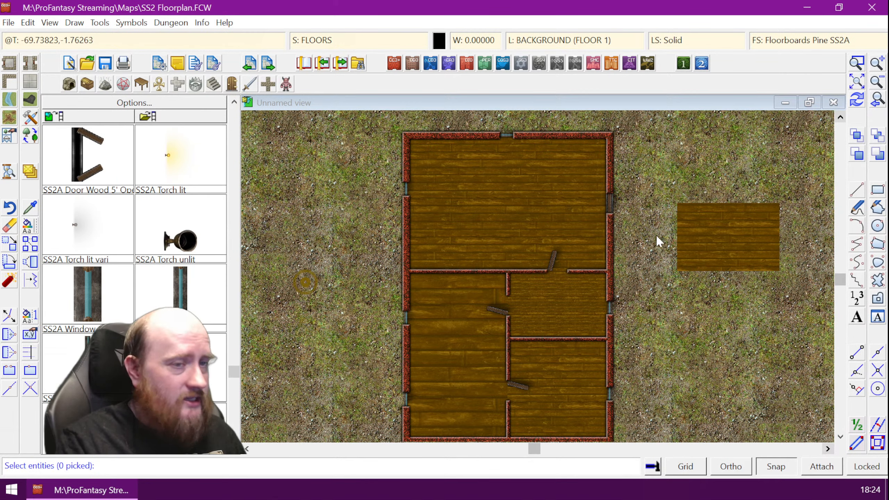
right_click(775, 245)
click(780, 237)
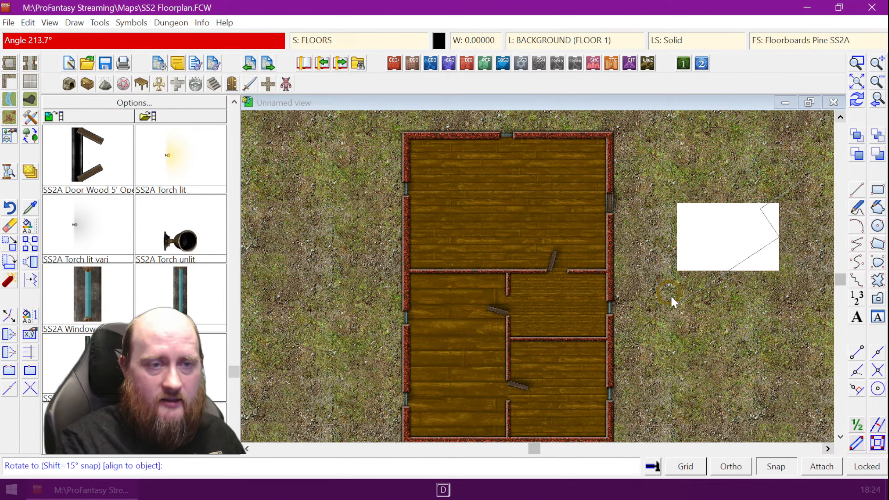
click(816, 161)
Align the rotated rectangle's floorboards with its long edge using Shaded Polygon (Angle by Edge), with snapping turned off
scroll(781, 309, up, 1)
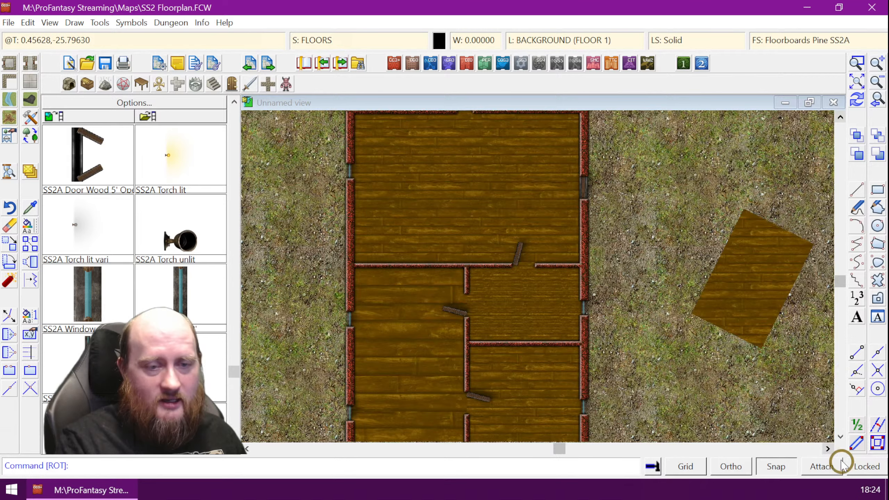
click(827, 448)
click(827, 449)
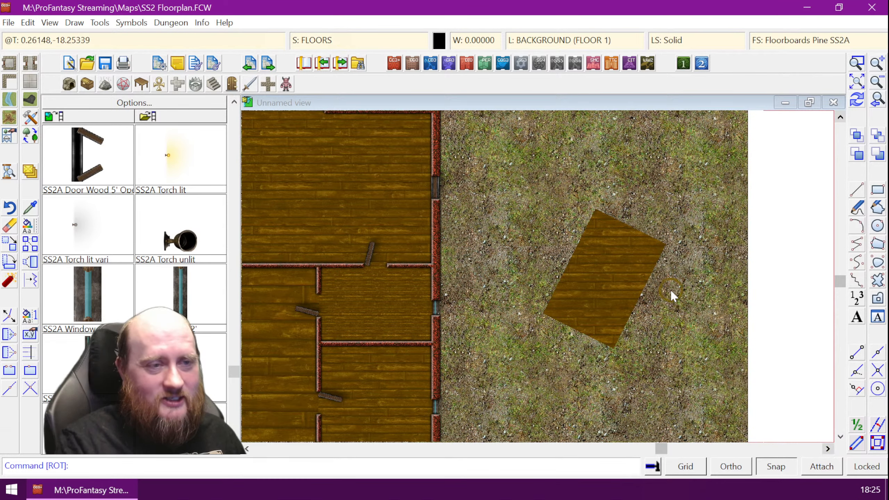
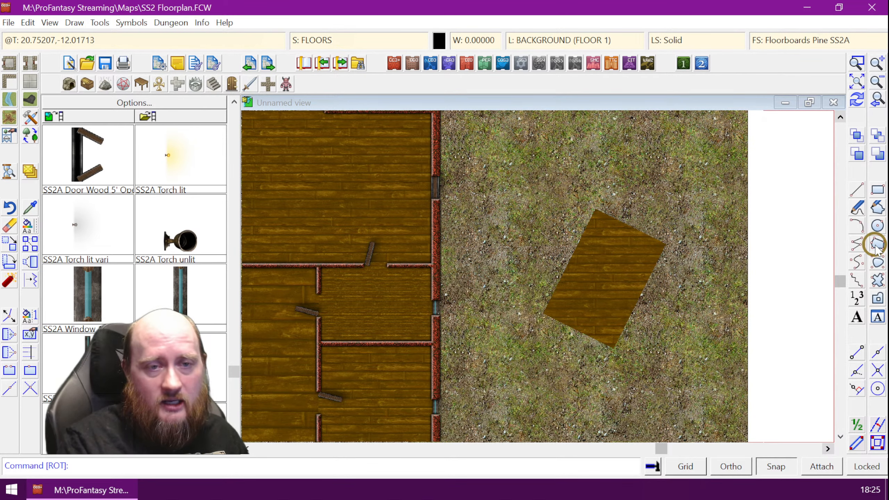
right_click(876, 247)
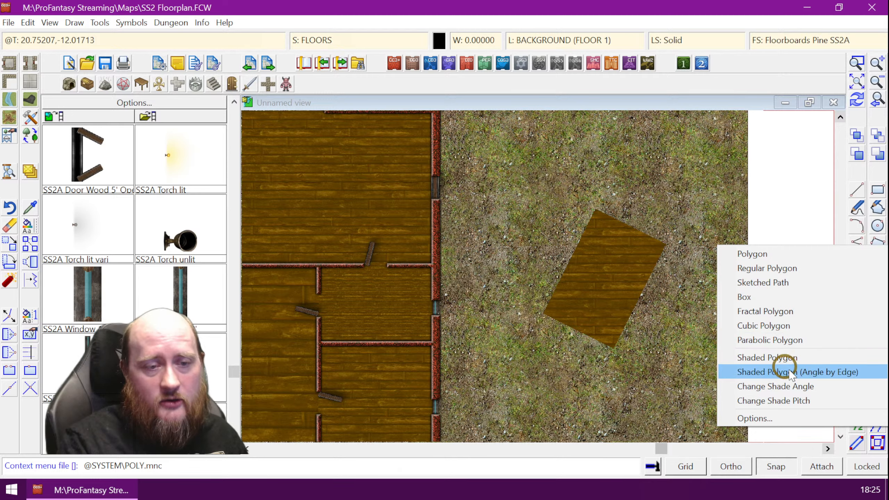
click(816, 373)
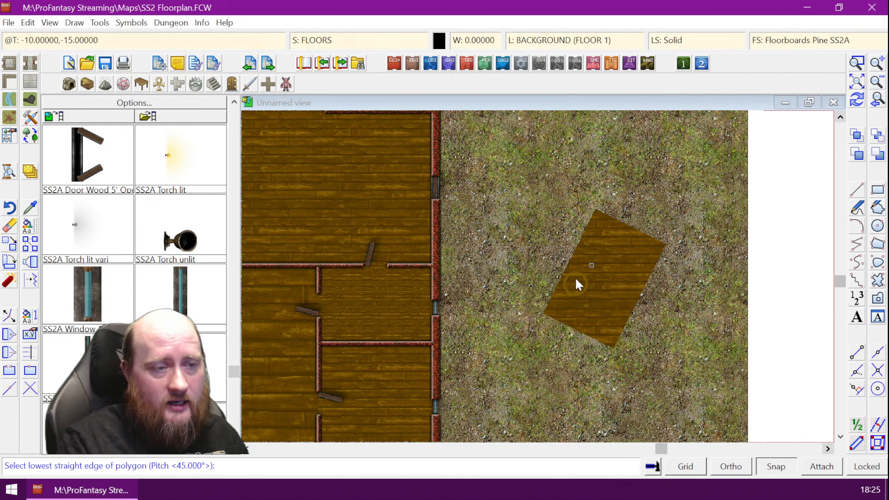
click(775, 467)
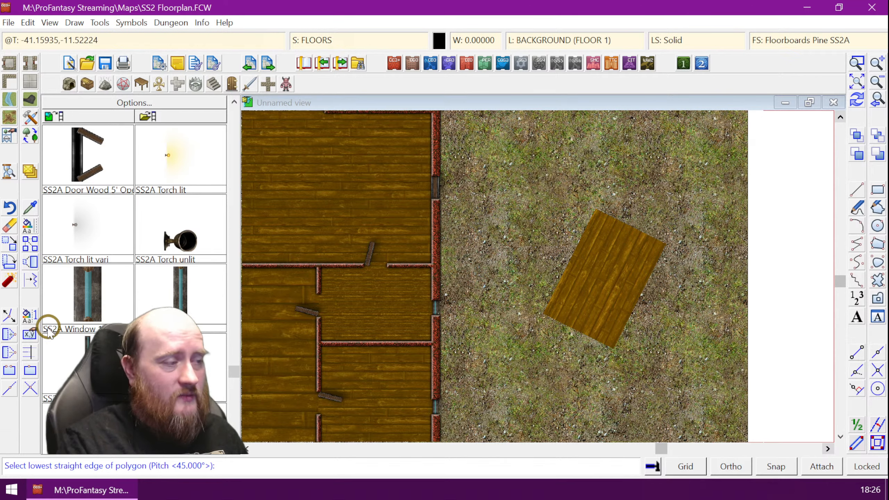
Enable Shade Only Copy in the rotated floor rectangle's roof shaded polygon properties and redraw the map
click(30, 334)
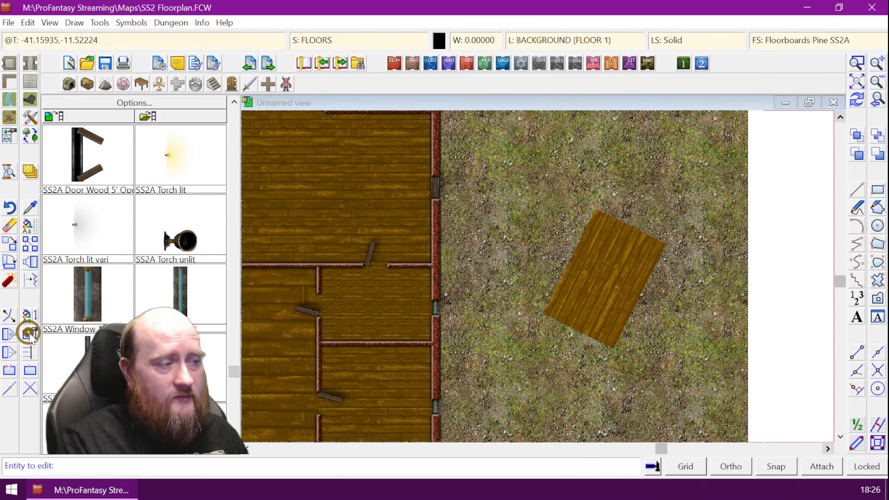
click(642, 294)
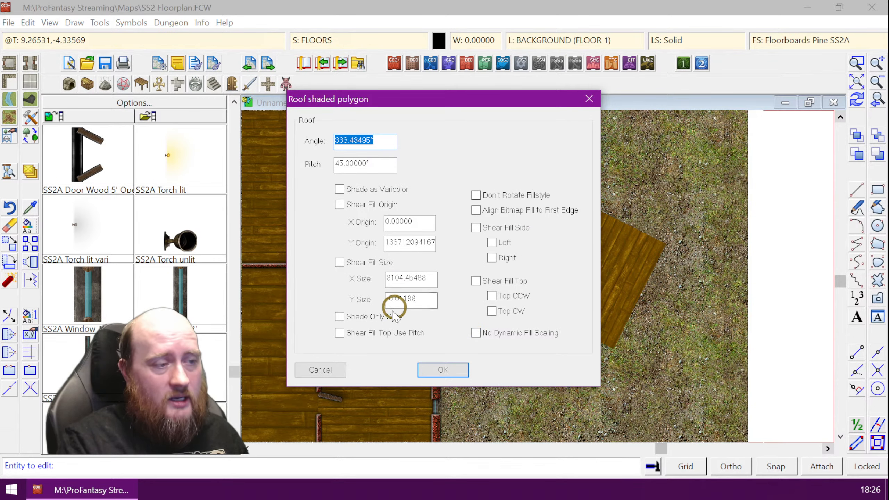
click(340, 317)
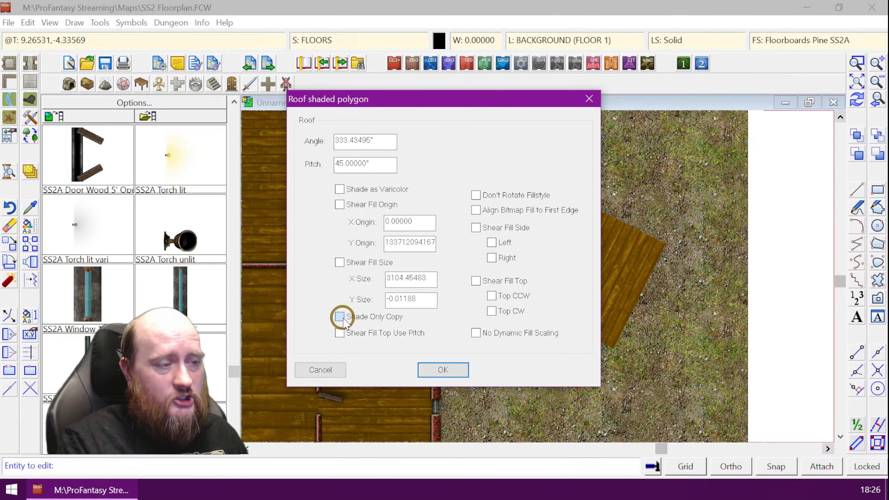
click(442, 369)
right_click(585, 408)
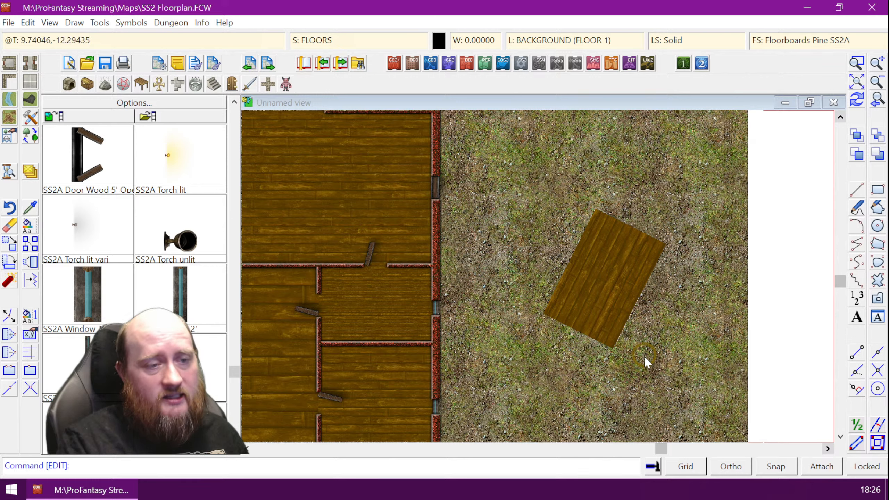
key(ctrl+r)
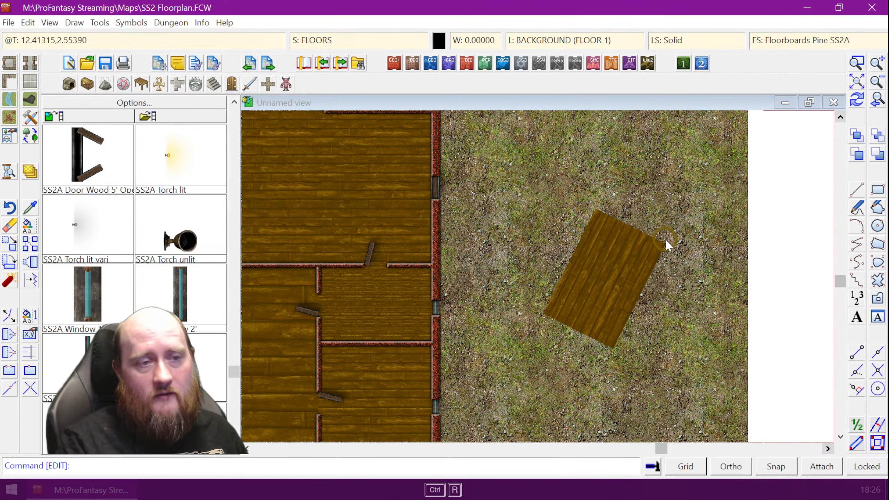
Rotate the separate floor rectangle counterclockwise about a point near its southernmost corner to the opposite diagonal
click(9, 245)
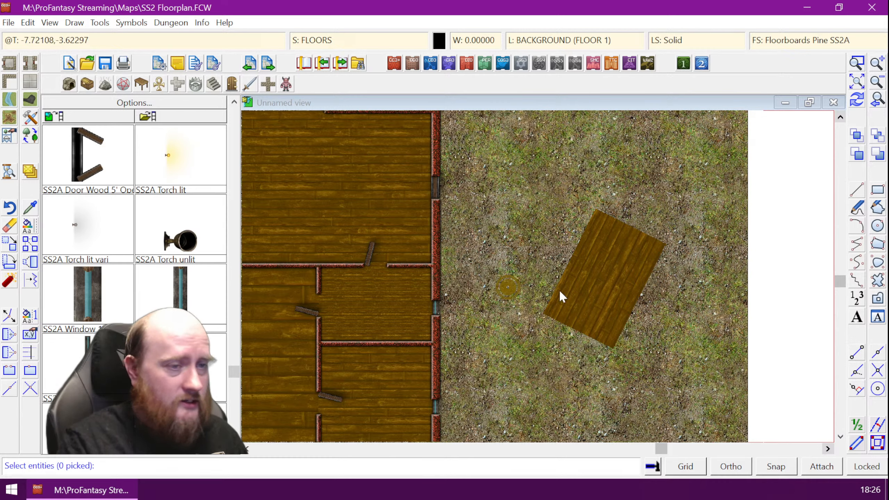
click(622, 331)
right_click(614, 348)
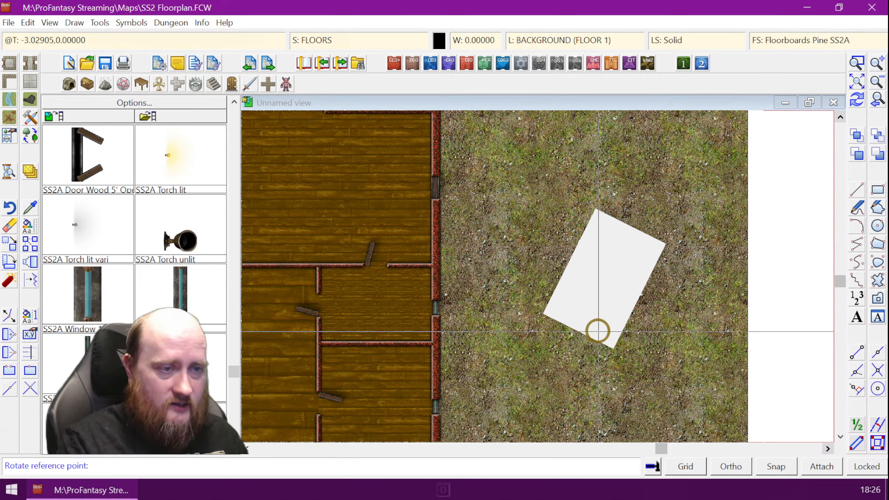
click(611, 357)
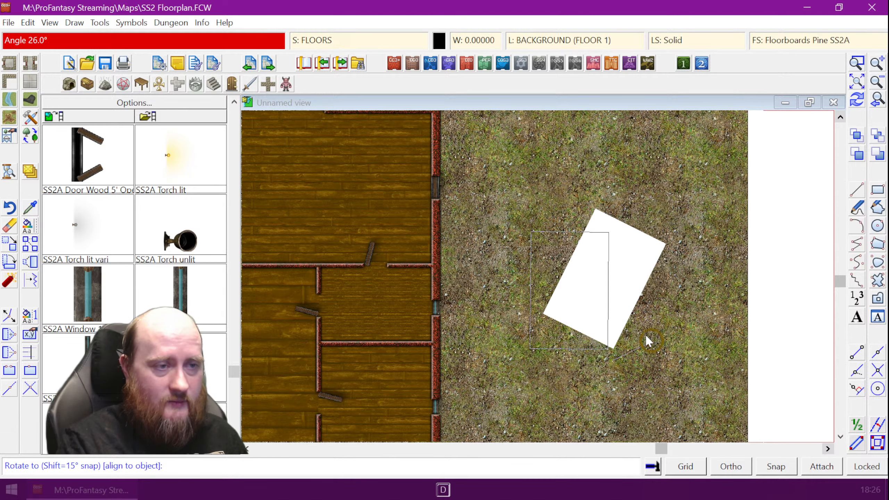
click(628, 324)
key(ctrl+r)
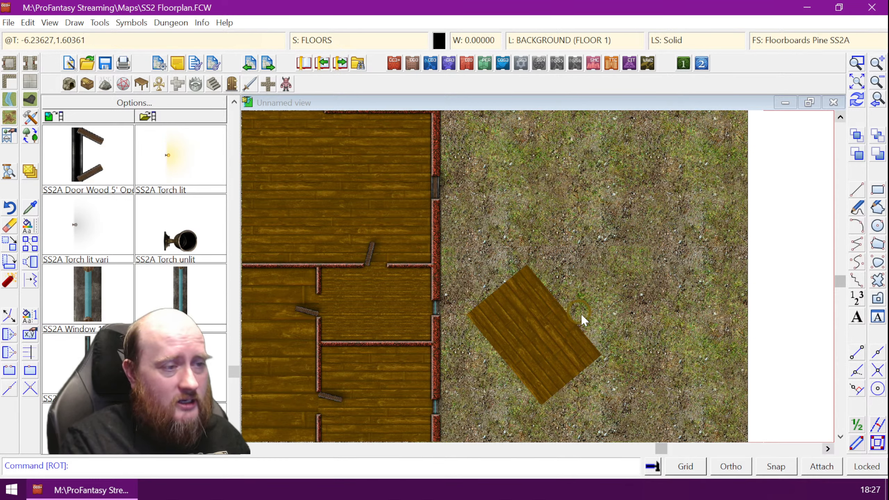
click(589, 327)
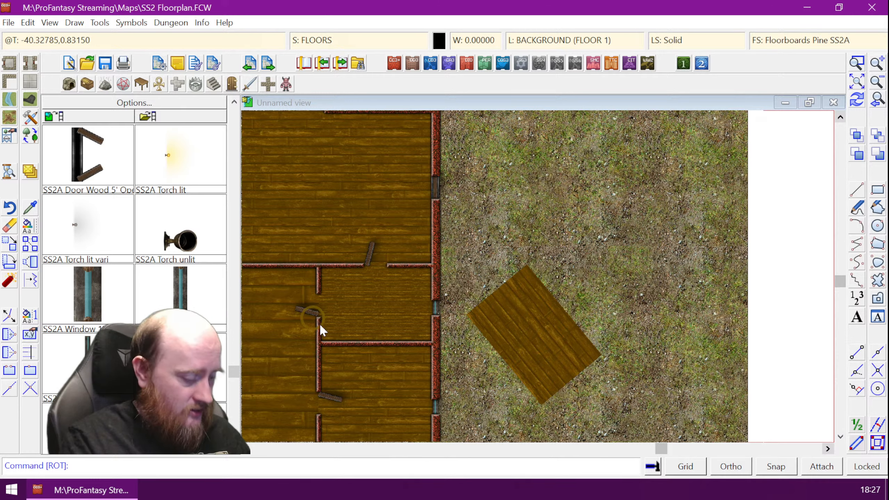
Undo the floor rectangle's last rotation, its shading property change and its floorboard alignment
key(ctrl+z)
key(ctrl+z)
key(ctrl+z)
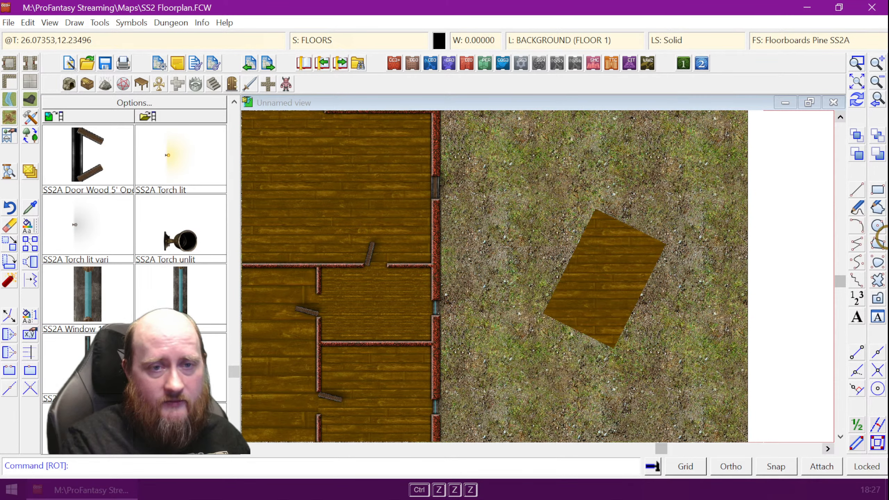
Align the rotated rectangle's floorboards with its short northeast edge using Shaded Polygon (Angle by Edge)
right_click(878, 244)
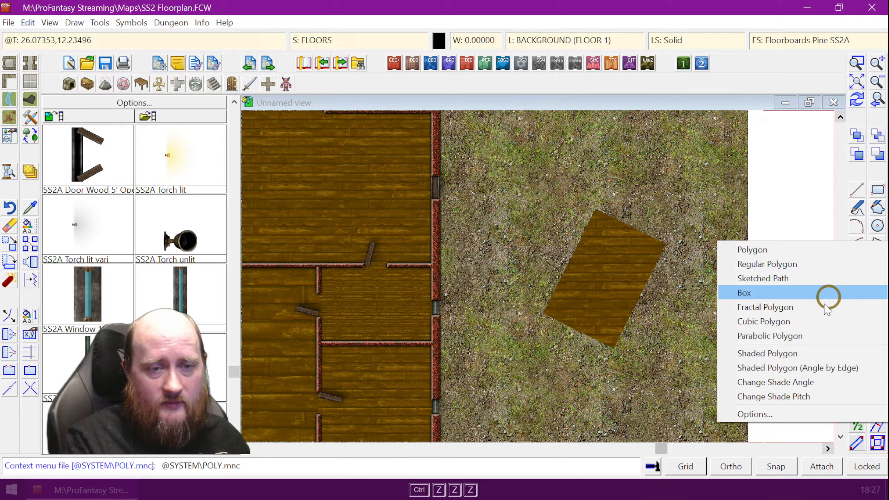
click(804, 365)
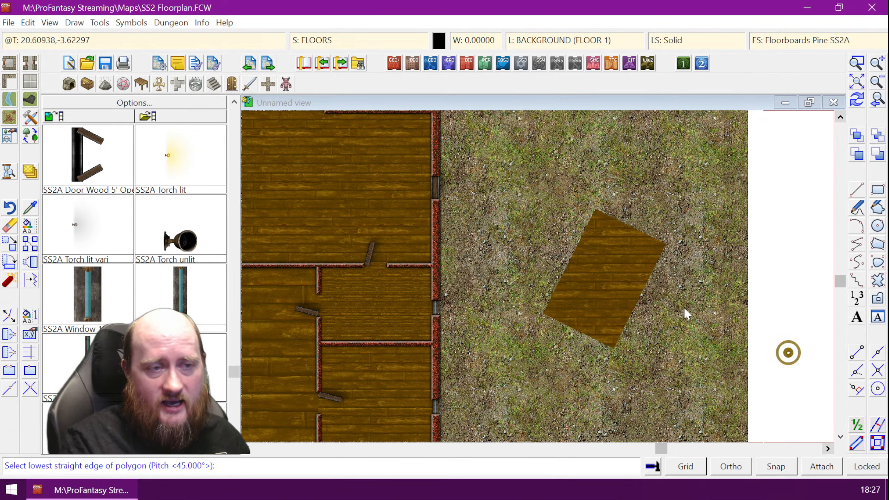
click(636, 229)
click(636, 228)
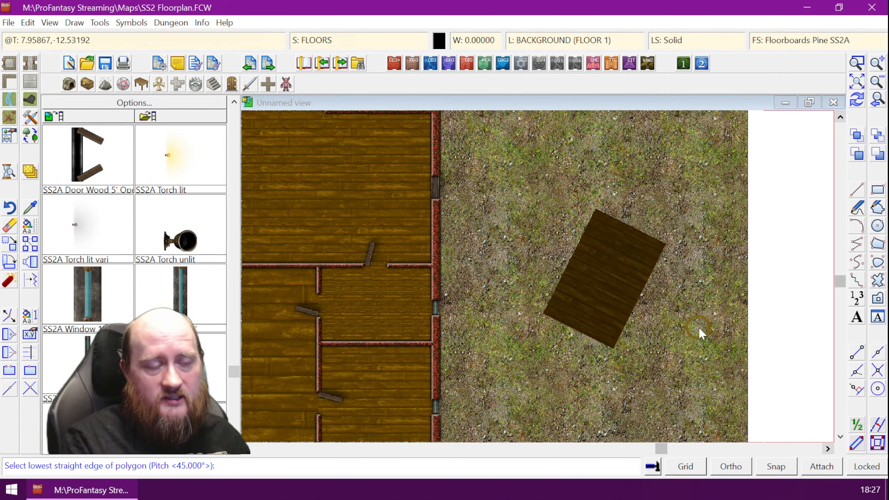
Enable Shade Only Copy in the rotated rectangle's roof shaded polygon properties to remove the shading, and redraw
click(30, 335)
click(626, 329)
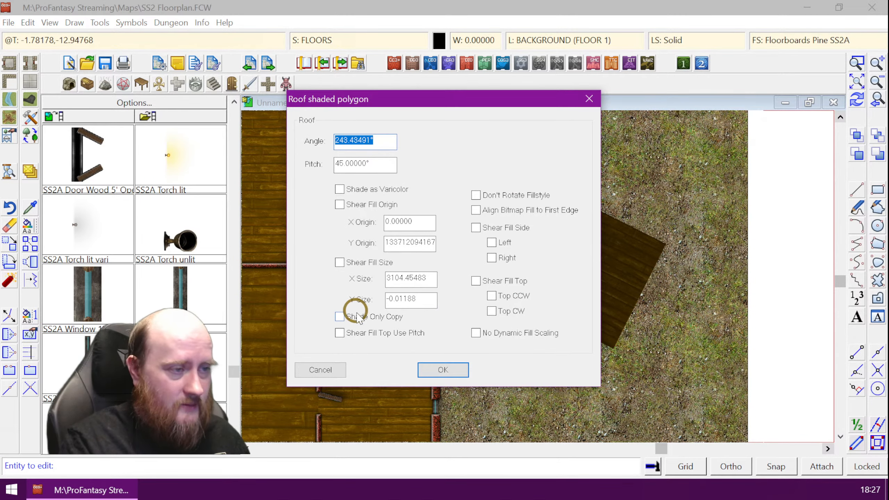
click(360, 316)
click(443, 370)
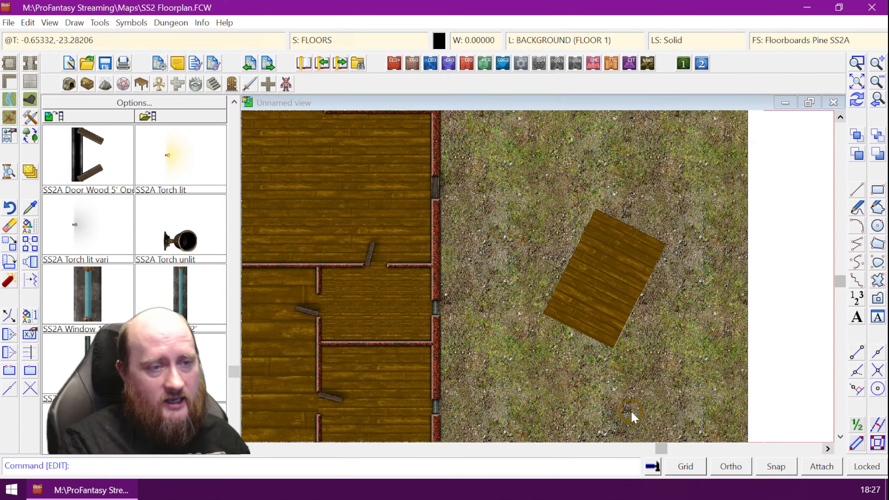
key(ctrl+r)
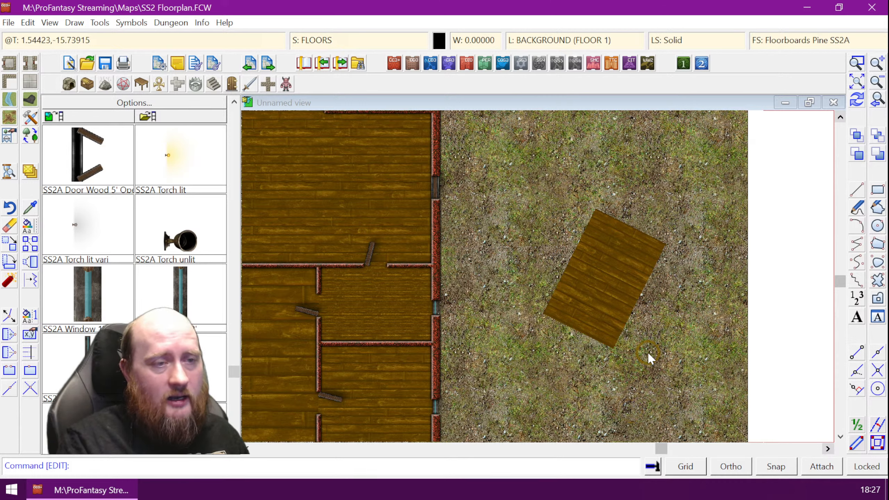
click(629, 260)
click(700, 337)
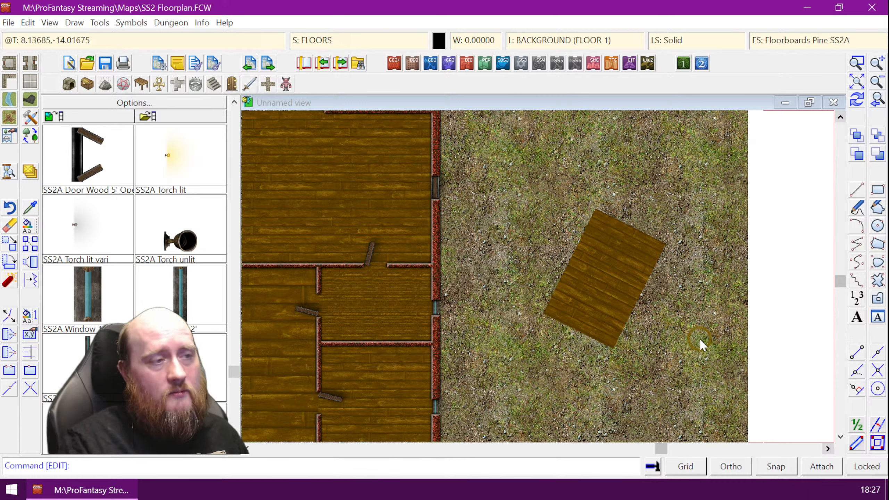
click(350, 135)
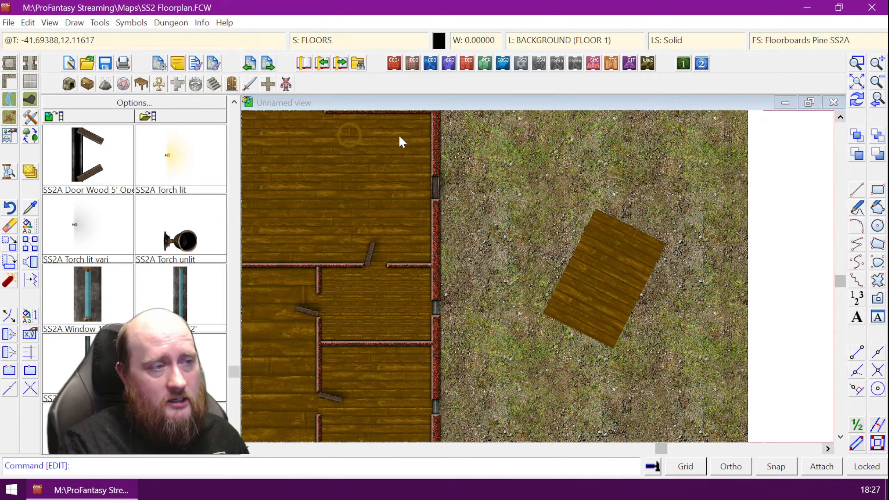
click(458, 225)
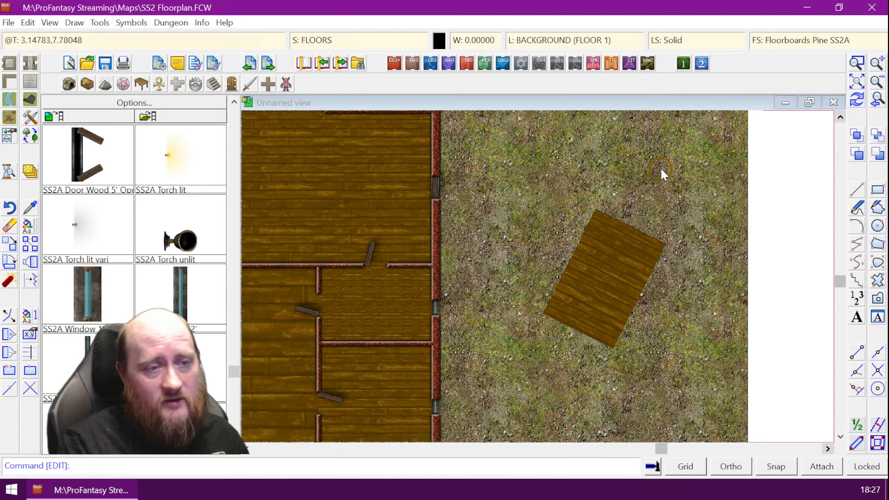
click(634, 223)
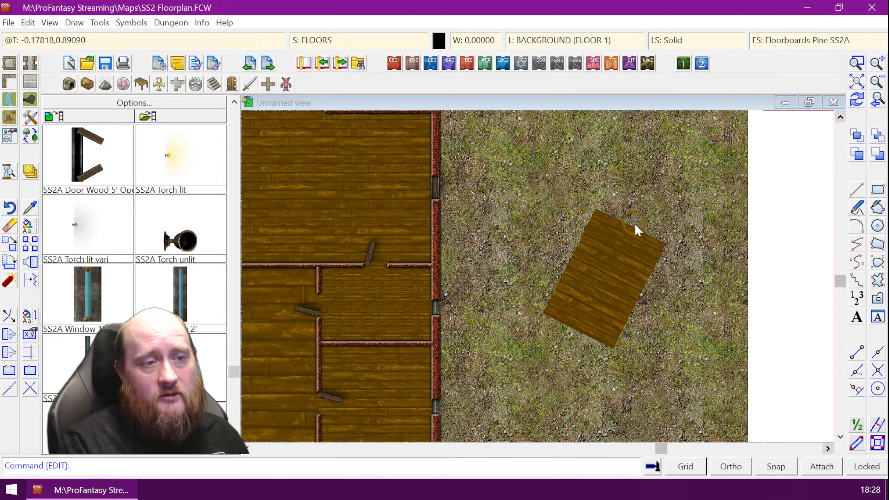
click(579, 246)
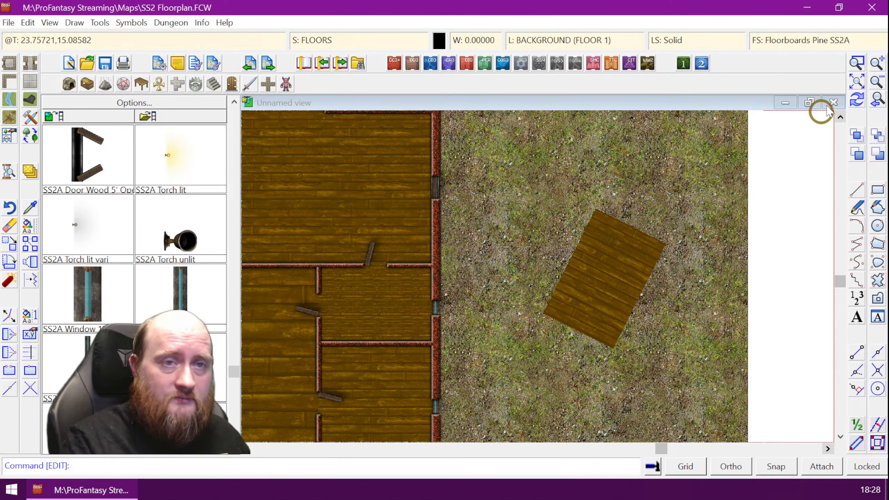
Hide the WALLS sheet in Drawing Sheets and Effects to expose the room floor edges in the building's southeast part
scroll(661, 234, down, 1)
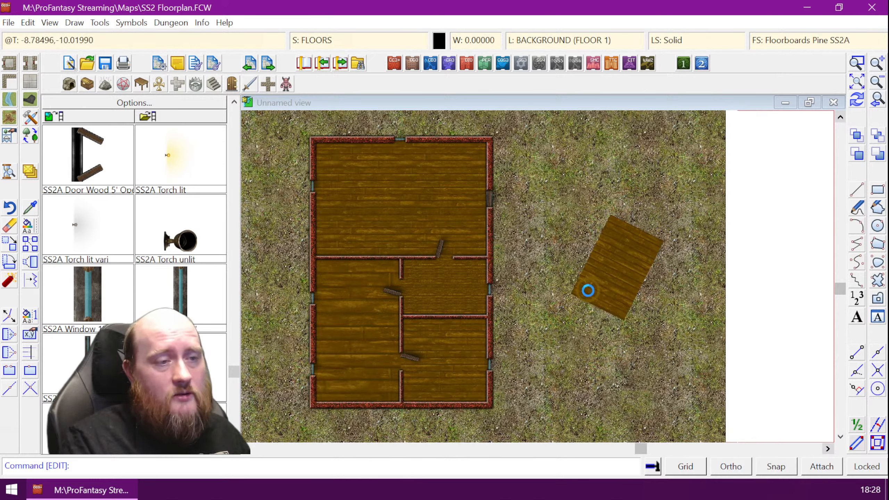
scroll(585, 290, up, 1)
scroll(465, 297, up, 3)
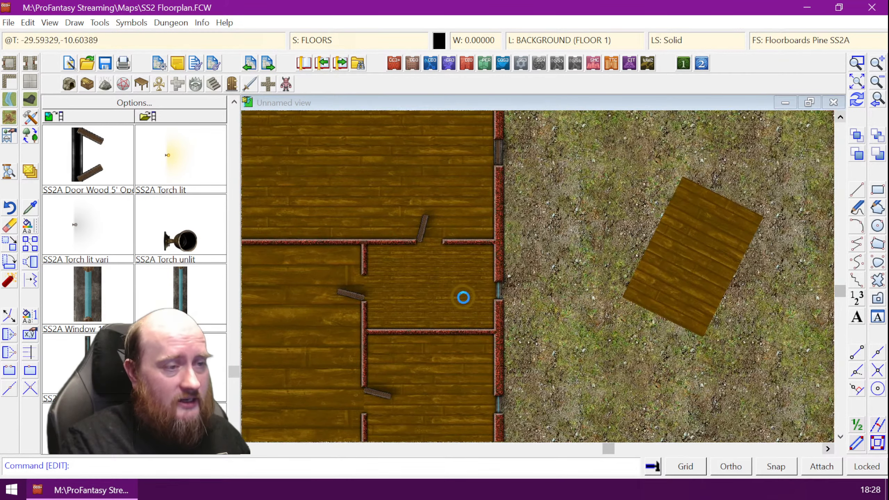
scroll(472, 296, up, 1)
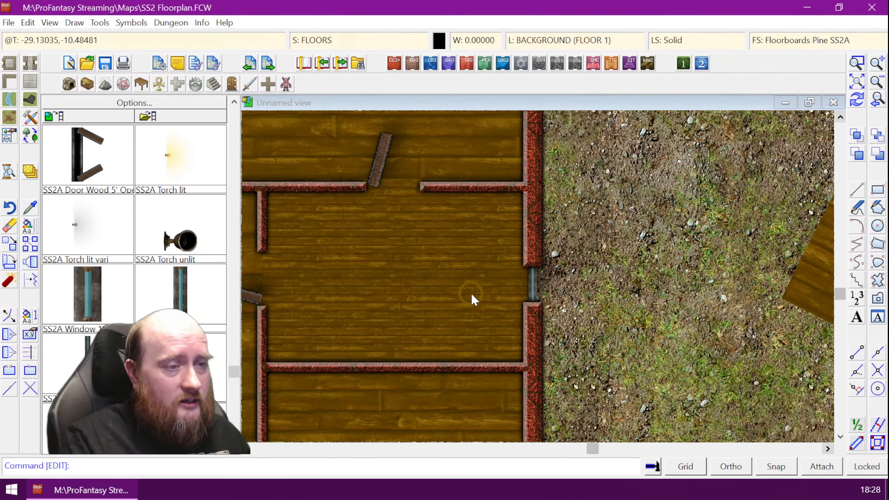
scroll(511, 294, down, 3)
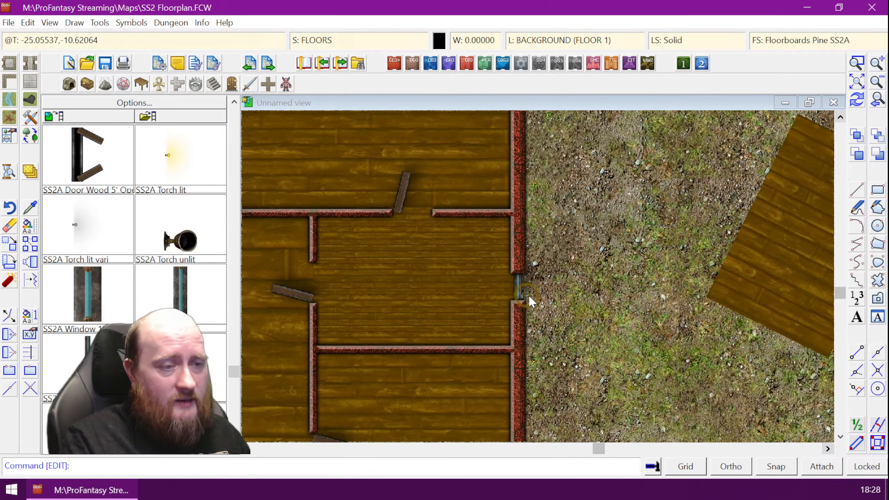
scroll(511, 294, up, 4)
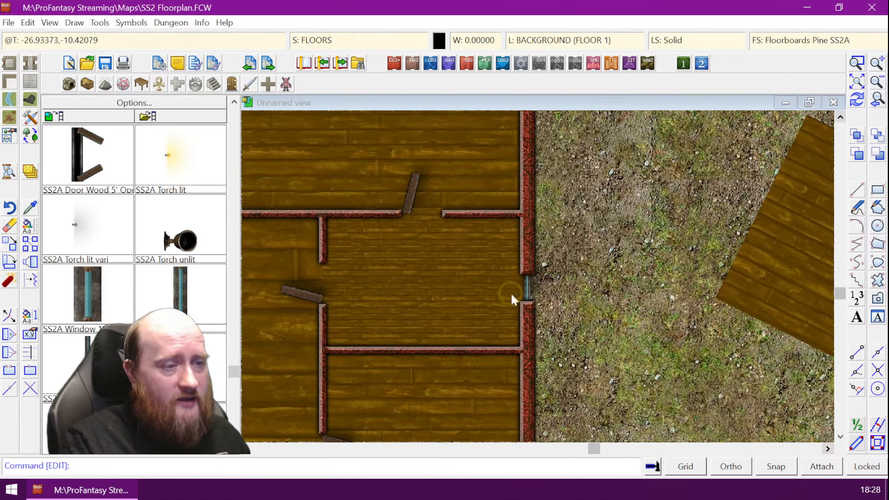
scroll(512, 294, down, 3)
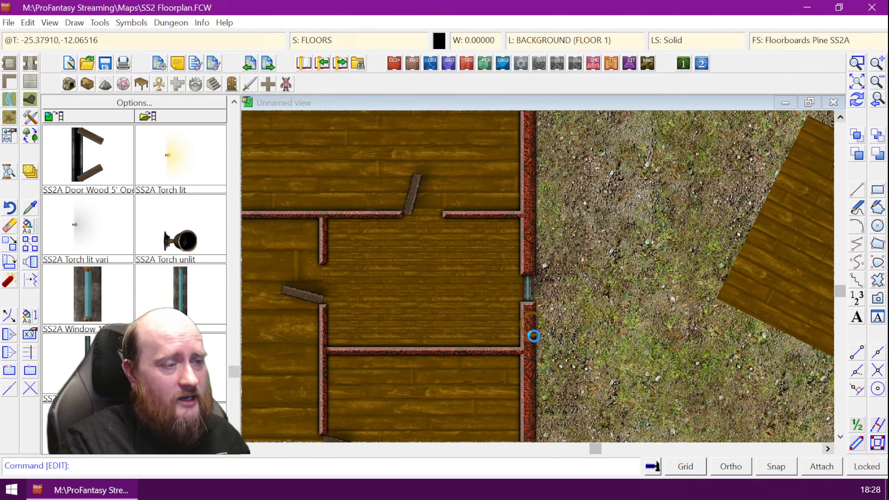
click(840, 437)
click(841, 437)
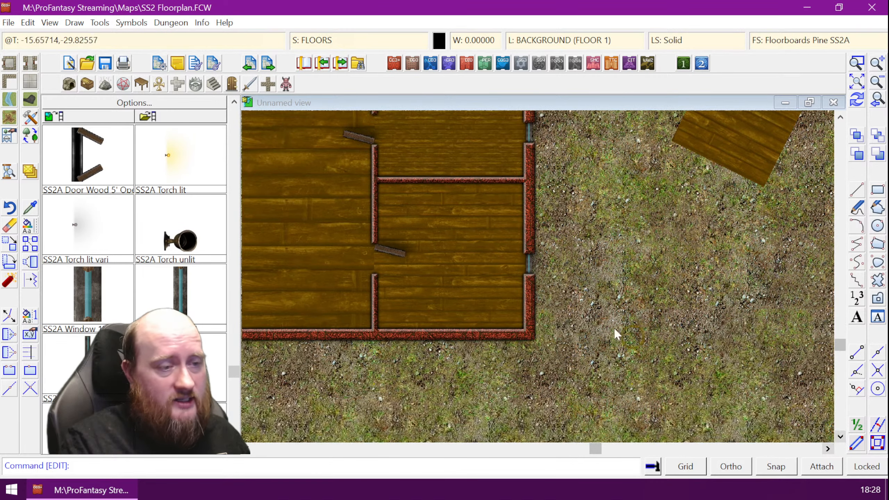
click(336, 41)
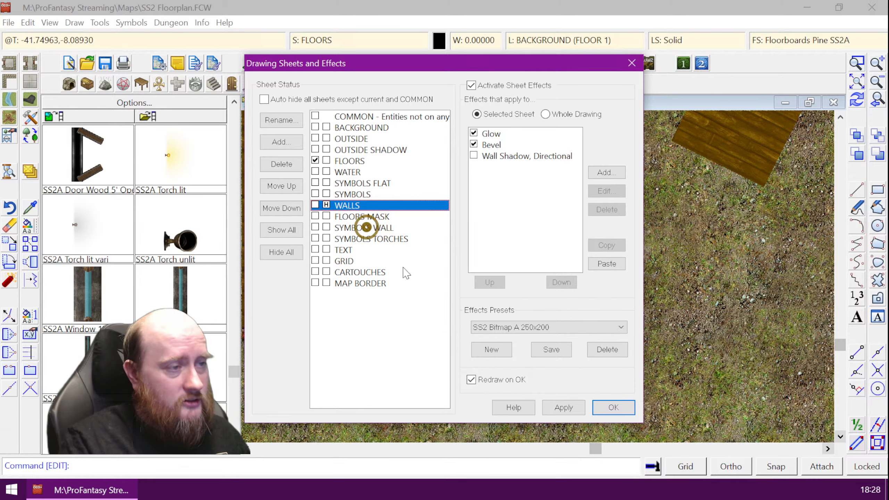
click(612, 407)
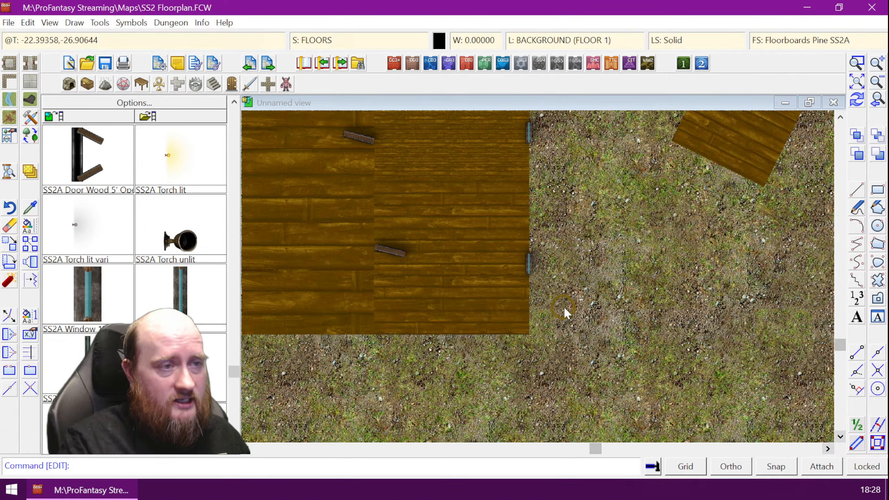
Align the southeast room's floorboards with its east edge using Shaded Polygon (Angle by Edge)
click(792, 341)
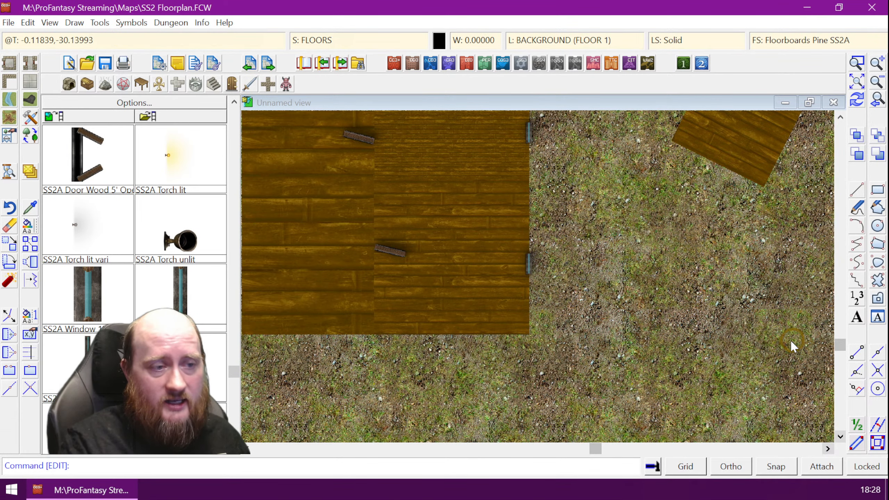
right_click(878, 245)
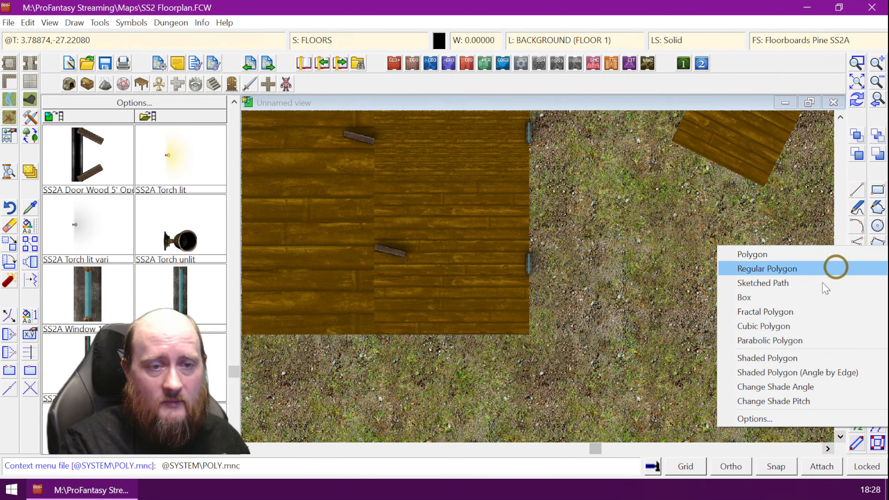
click(774, 372)
click(529, 314)
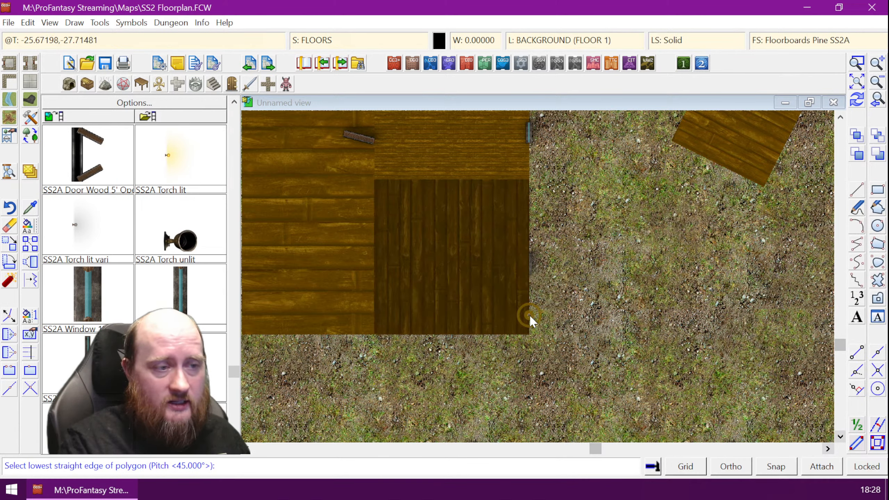
Enable Shade Only Copy in the southeast room floor's roof shaded polygon properties to remove the shading
click(27, 315)
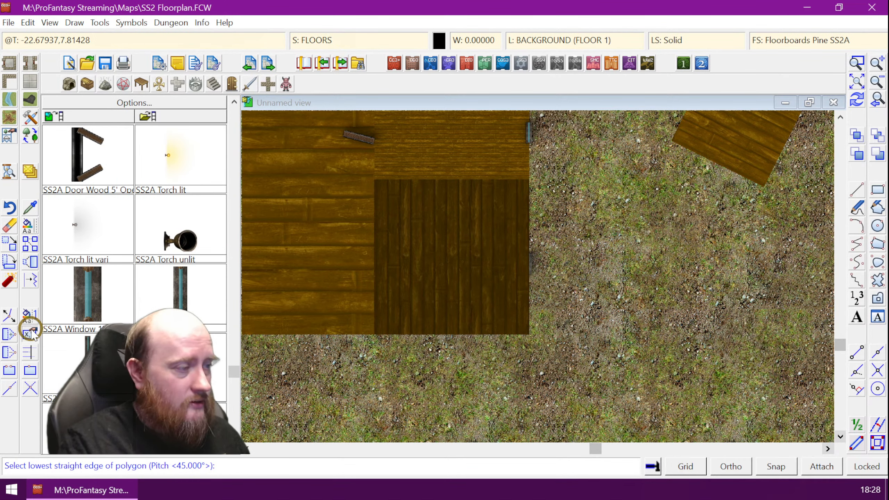
click(447, 333)
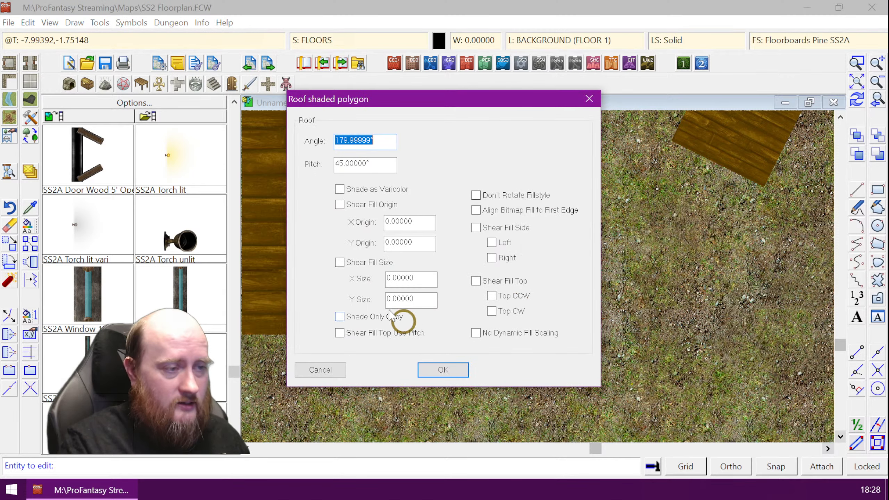
click(340, 317)
click(443, 370)
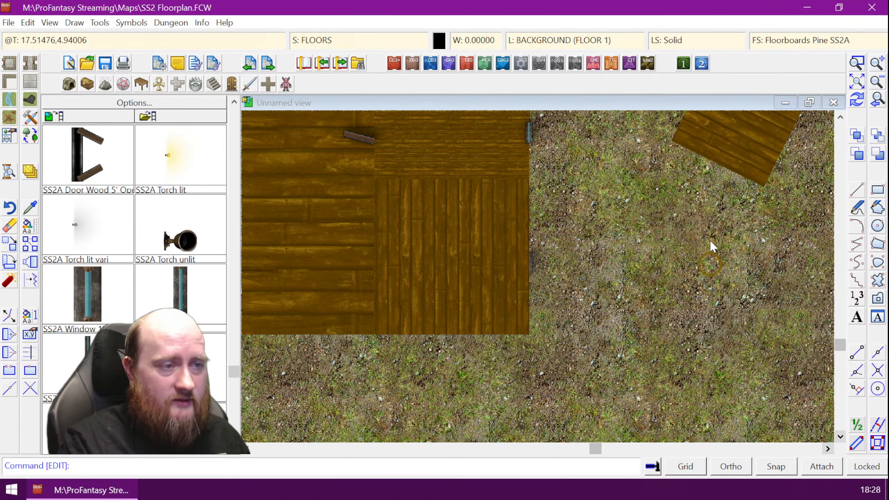
Show the hidden WALLS sheet again in Drawing Sheets and Effects and bring the whole building back into view
click(381, 79)
scroll(615, 238, down, 2)
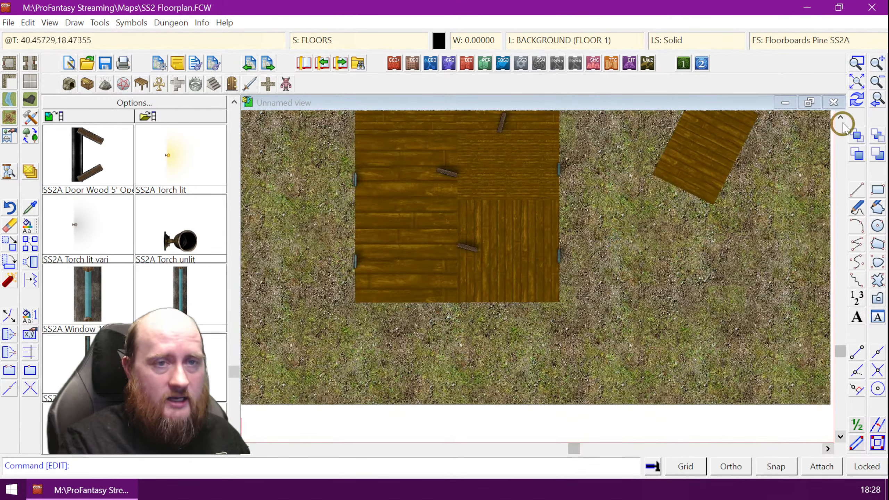
click(364, 40)
click(320, 205)
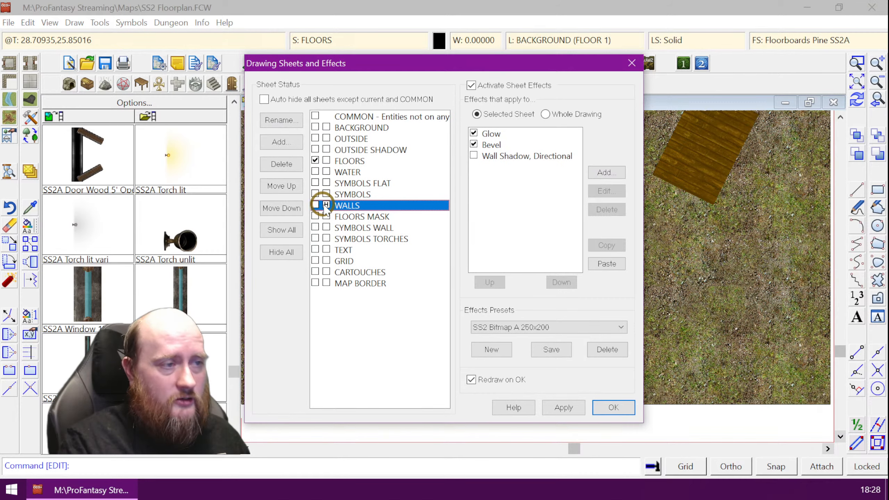
click(602, 408)
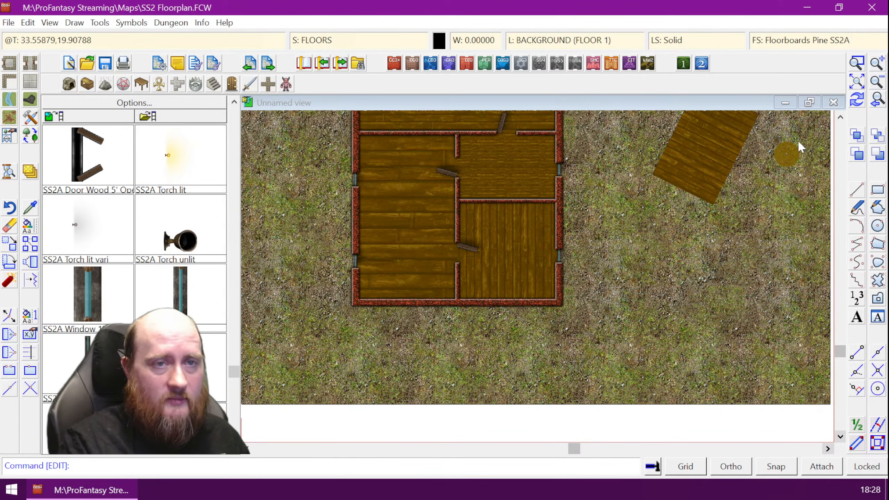
click(839, 116)
click(839, 116)
click(839, 116)
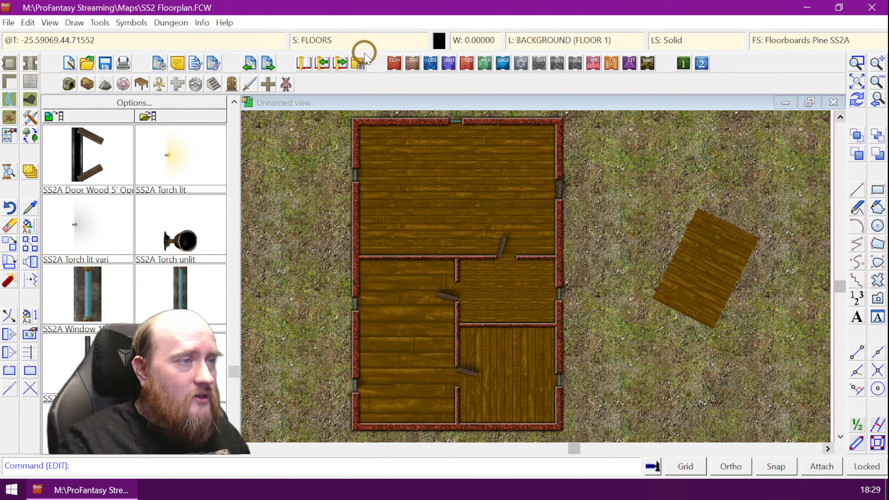
Add a new sheet named FLOOR Overlay directly after FLOORS and keep it as the current sheet
click(330, 40)
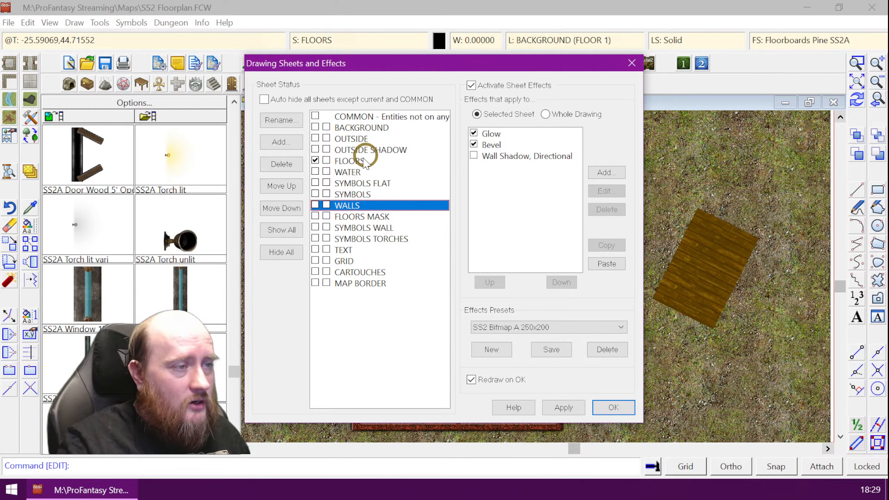
click(352, 161)
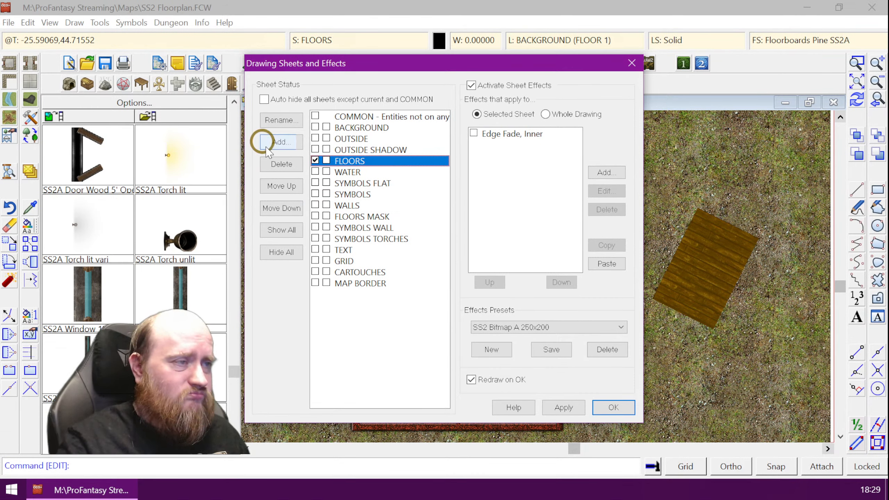
click(288, 151)
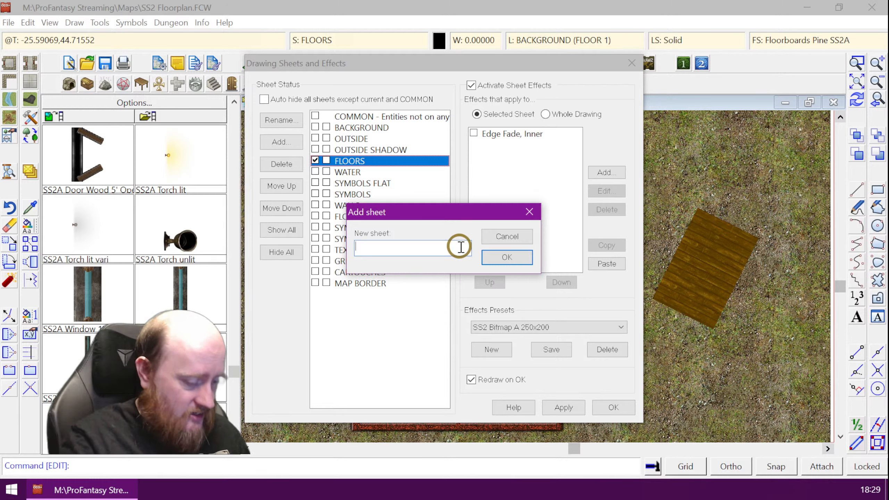
text(FLOOR O)
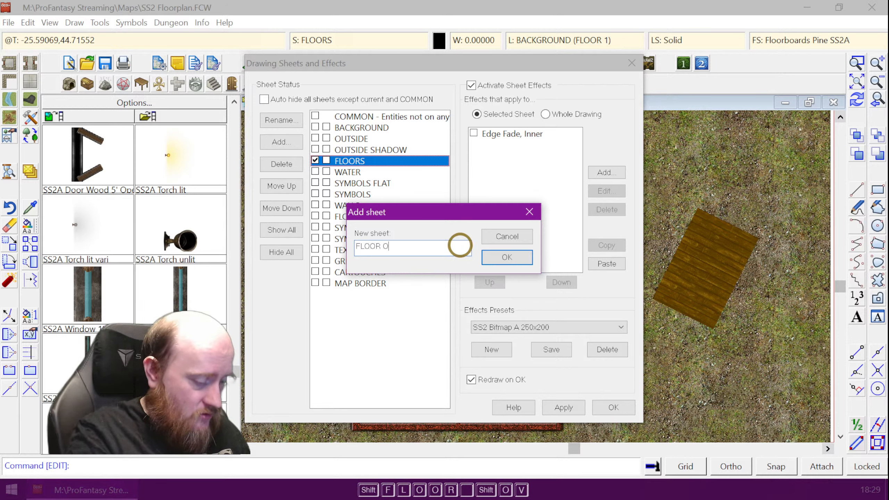
text(verlay)
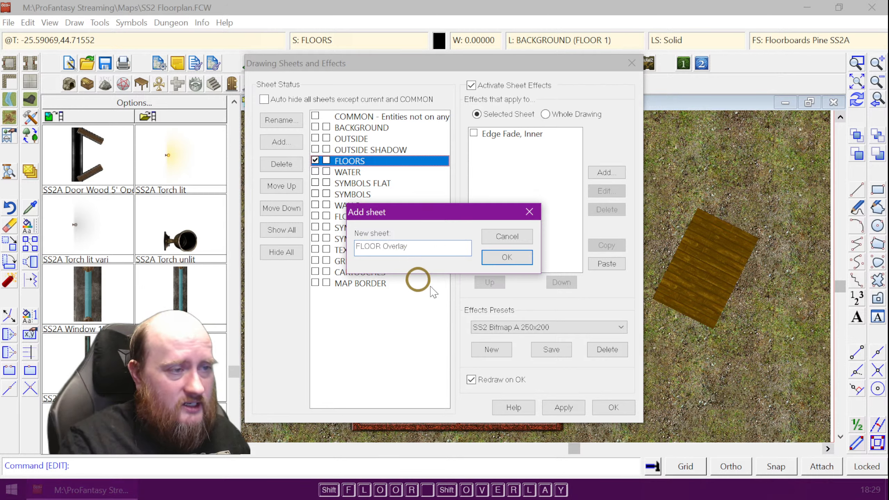
click(526, 265)
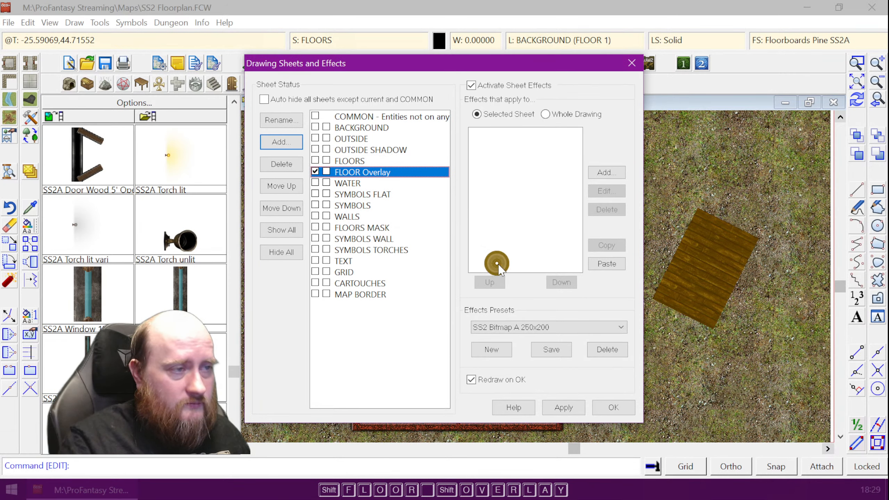
click(614, 408)
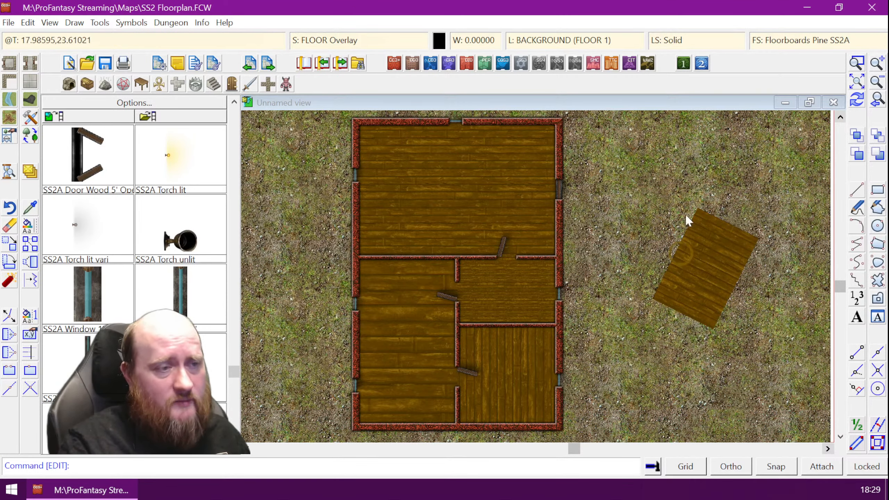
Set the current fill style to the semi-transparent solid 40 Bitmap
click(802, 41)
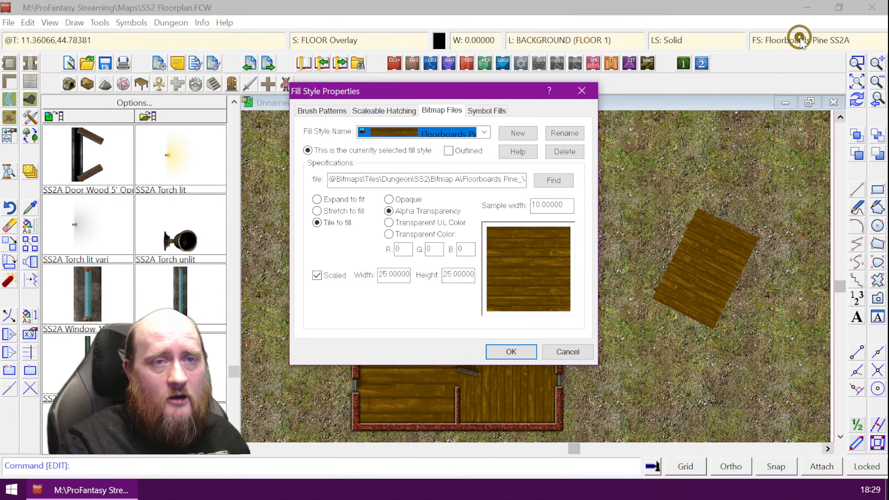
click(483, 133)
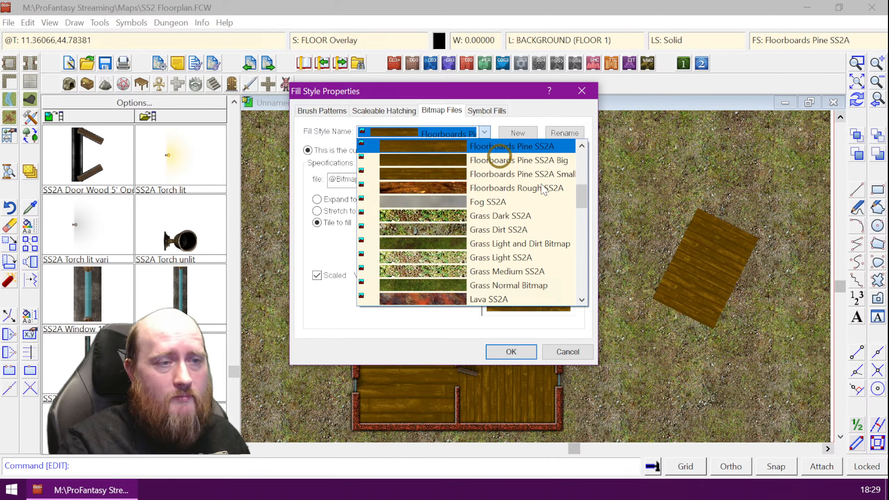
drag(579, 194, 583, 242)
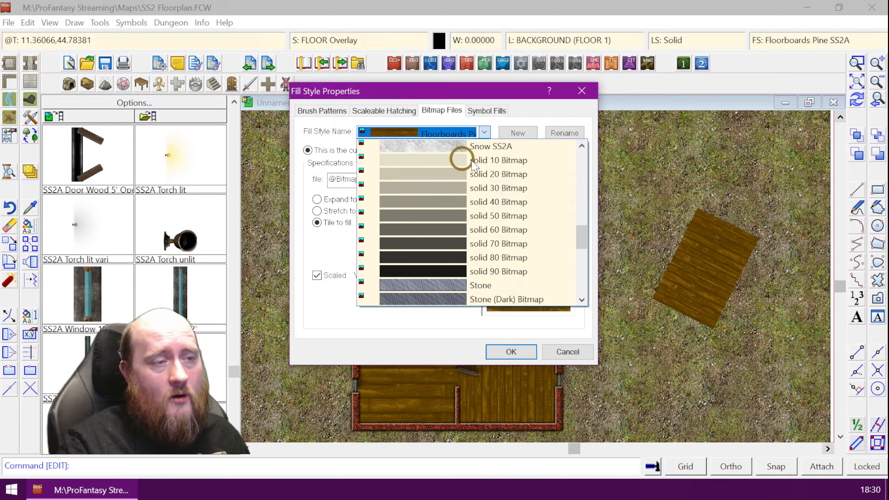
click(495, 204)
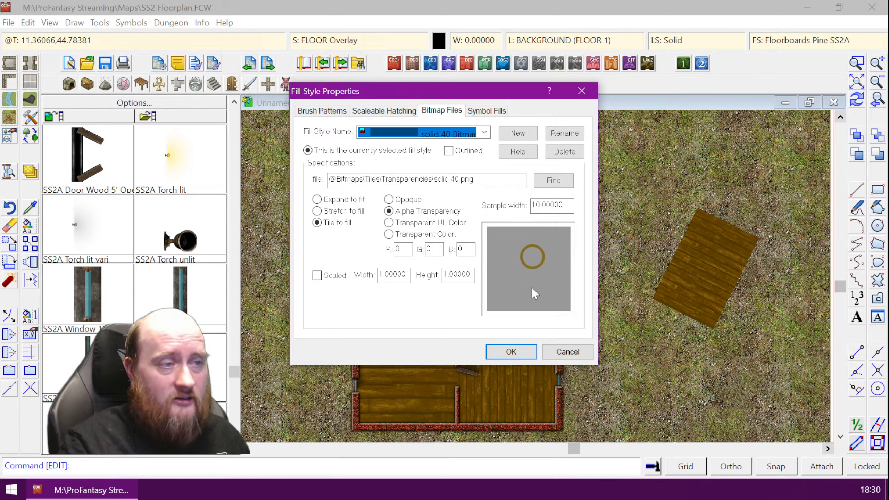
click(512, 350)
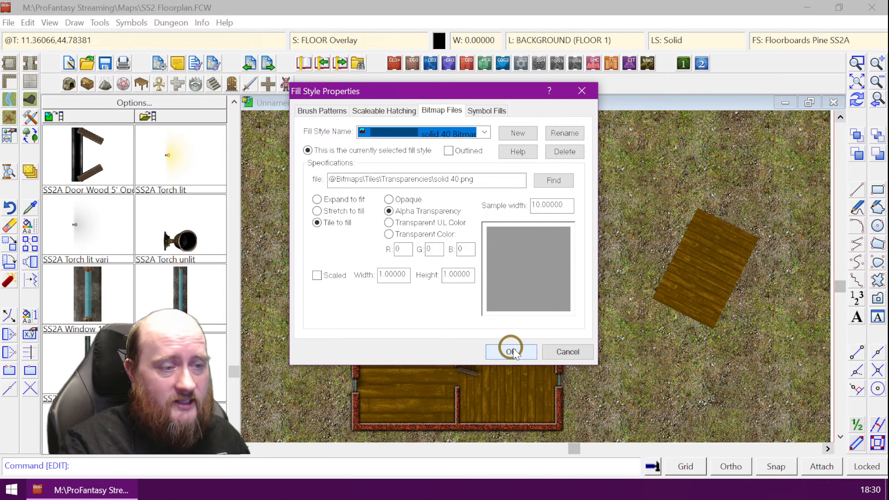
Draw a snapped solid 40 Bitmap box over the southwest room's floor on the FLOOR Overlay sheet, and redraw
click(860, 196)
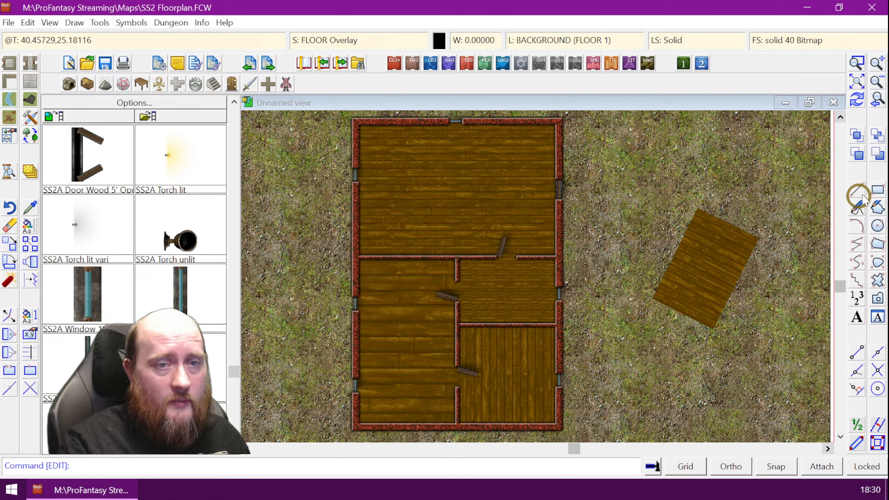
click(877, 190)
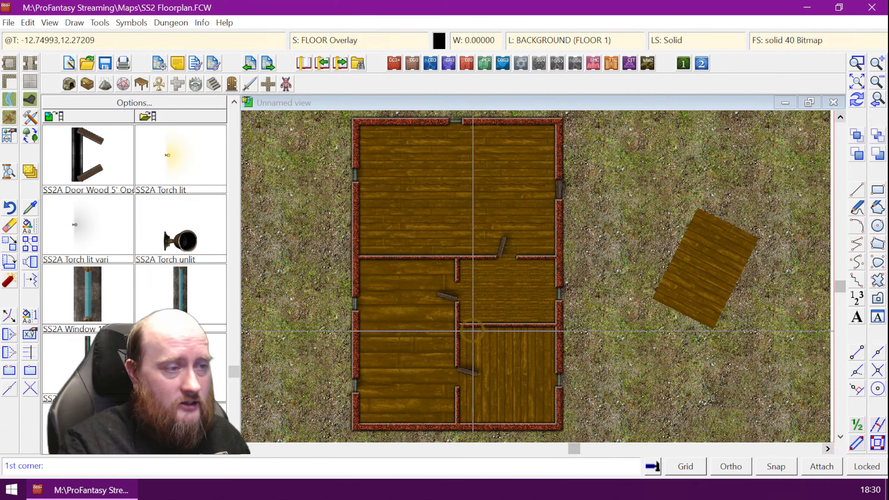
click(776, 466)
click(356, 258)
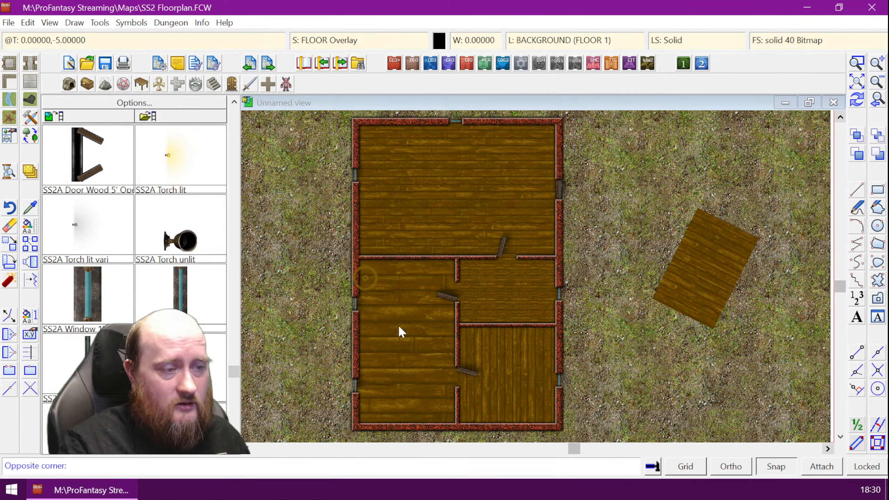
click(451, 417)
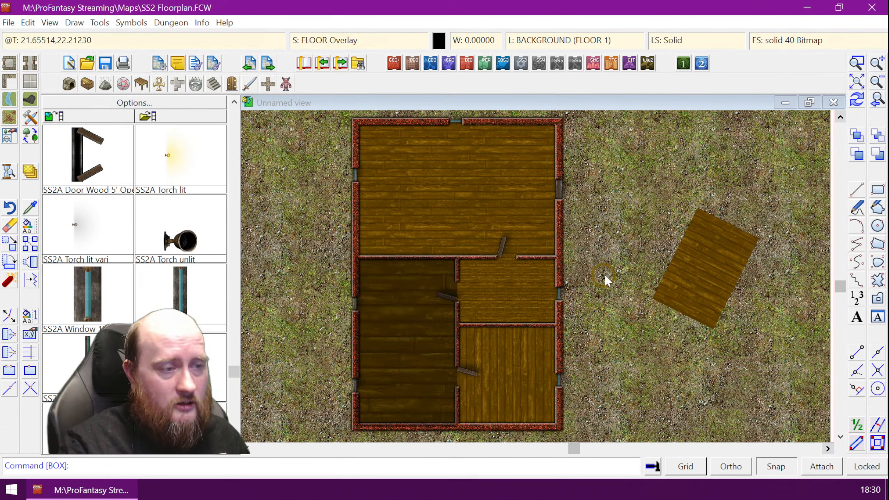
key(ctrl+r)
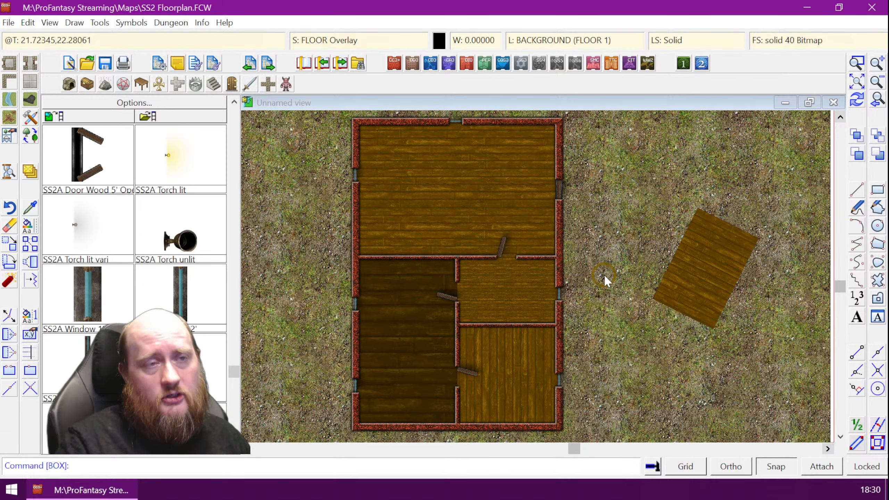
click(790, 40)
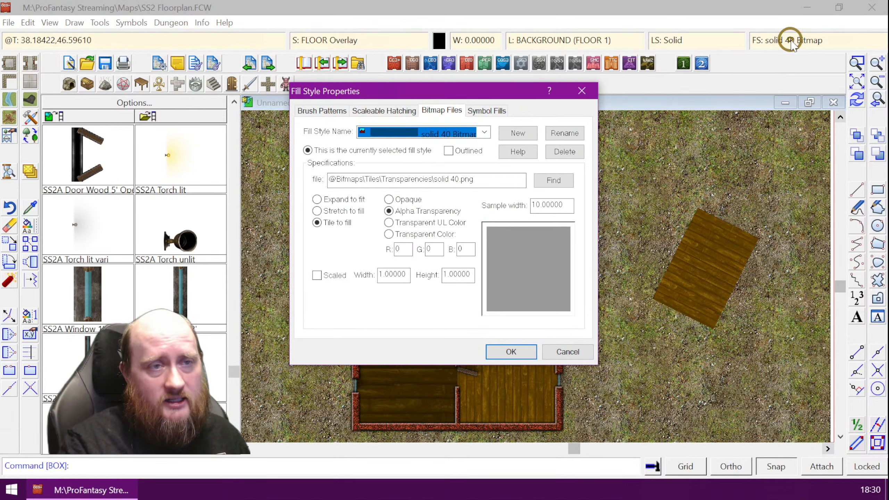
click(483, 133)
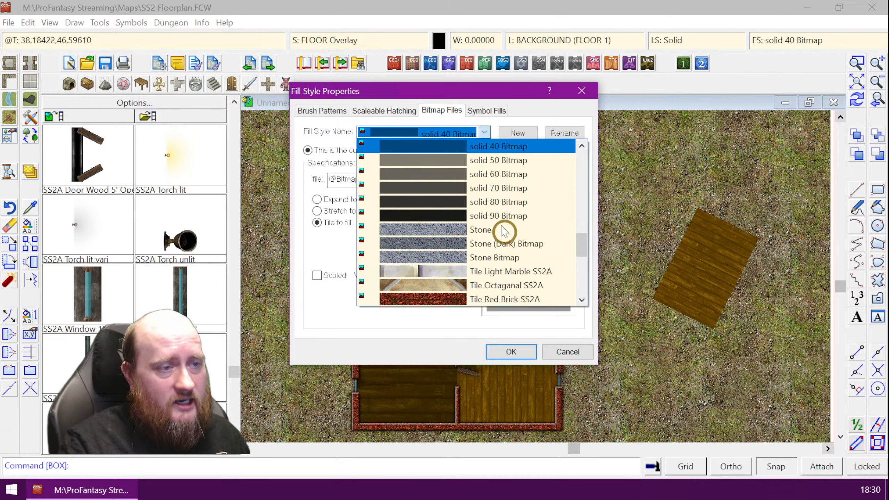
mouse_move(581, 240)
mouse_down()
mouse_move(578, 281)
mouse_move(579, 159)
mouse_move(580, 253)
mouse_up()
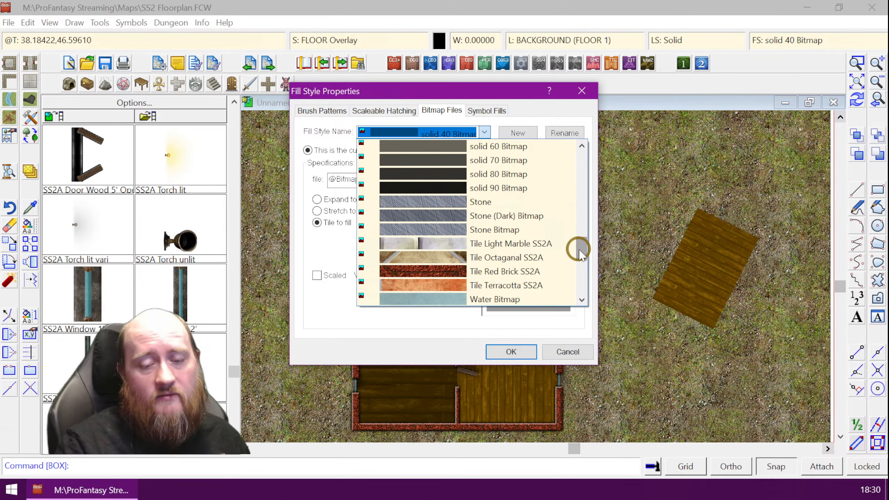
click(407, 331)
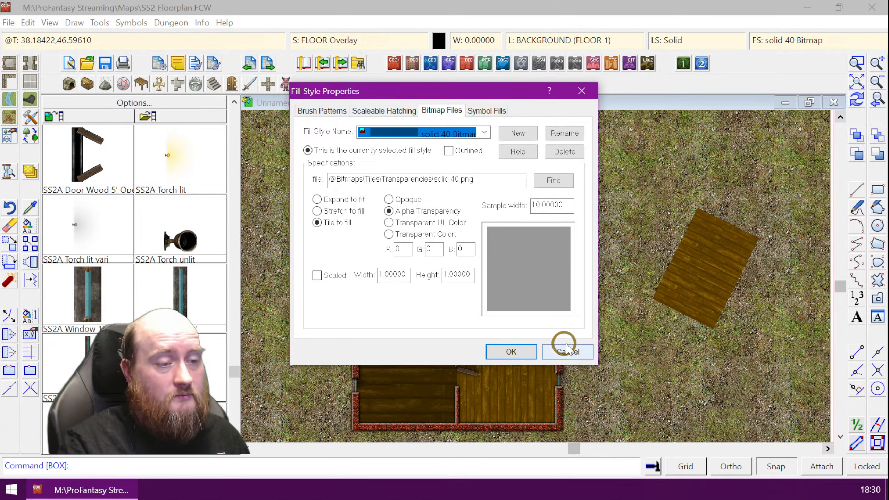
click(567, 350)
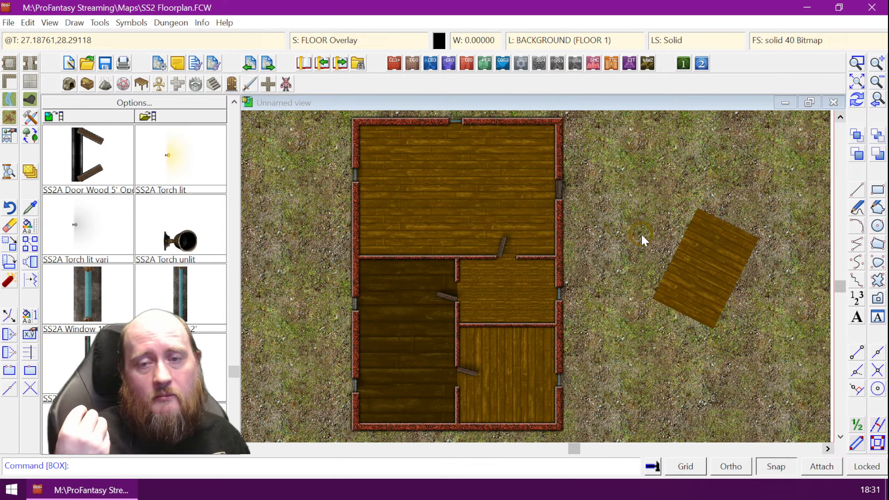
Start importing bitmap fill styles and choose the Transparencies folder inside Bitmaps as the source folder
click(97, 25)
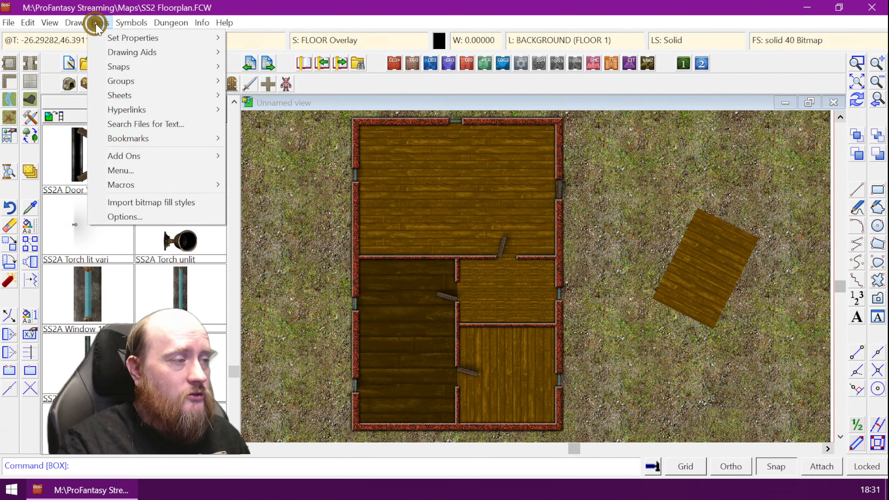
click(167, 203)
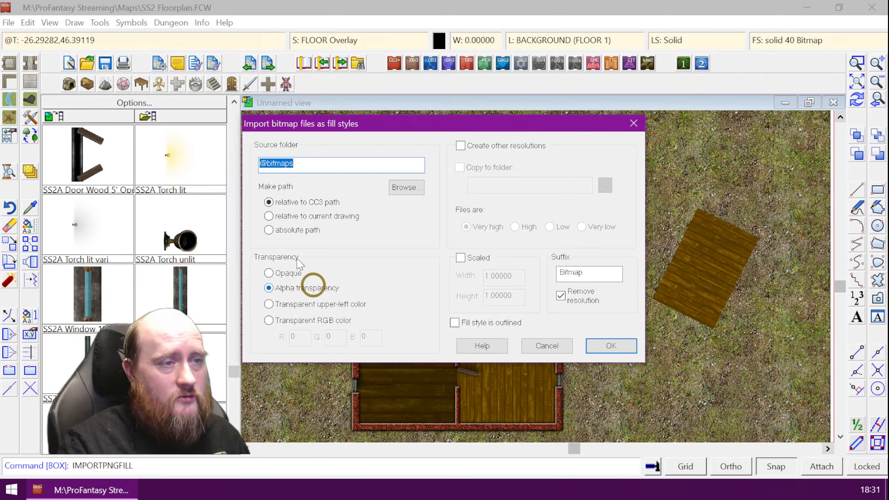
click(415, 188)
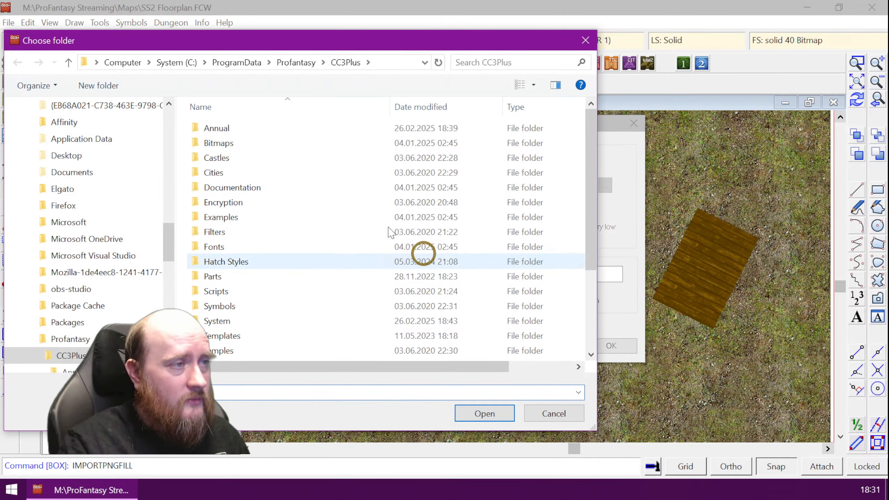
click(393, 65)
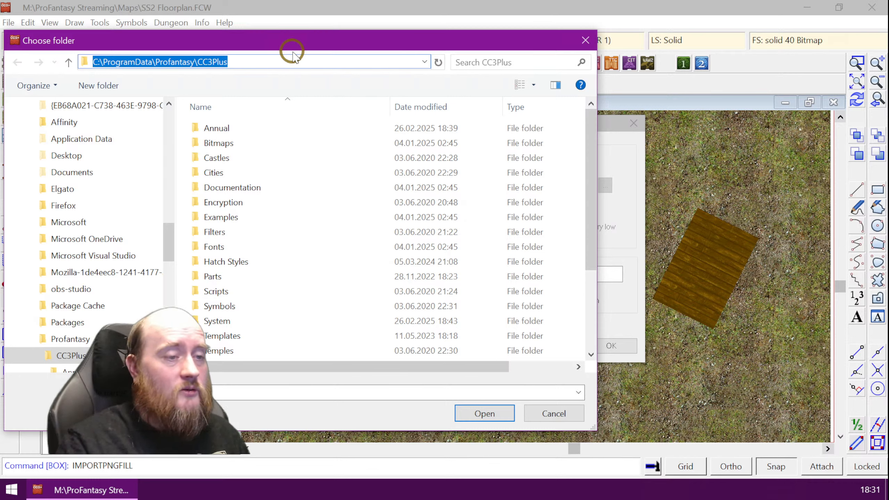
double_click(229, 144)
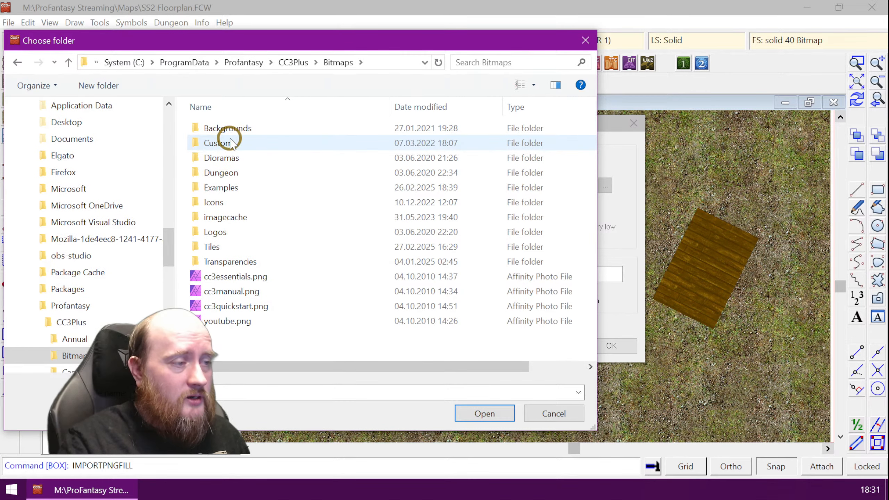
double_click(236, 260)
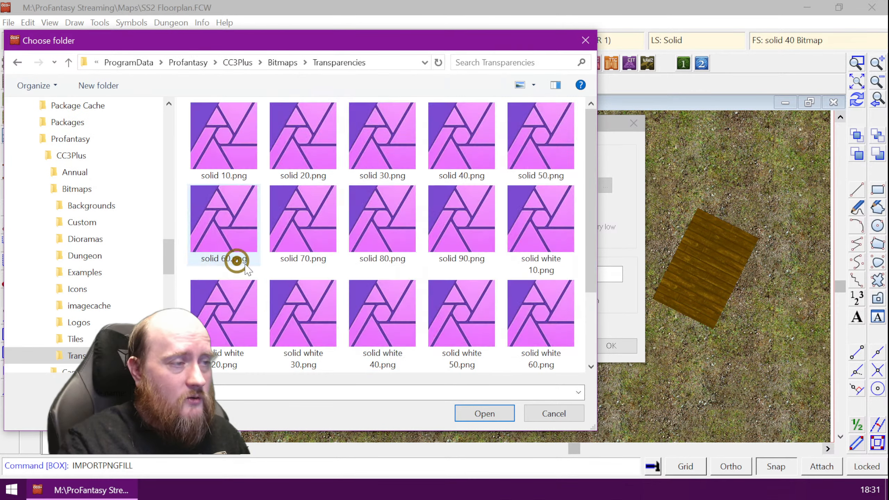
scroll(590, 238, down, 2)
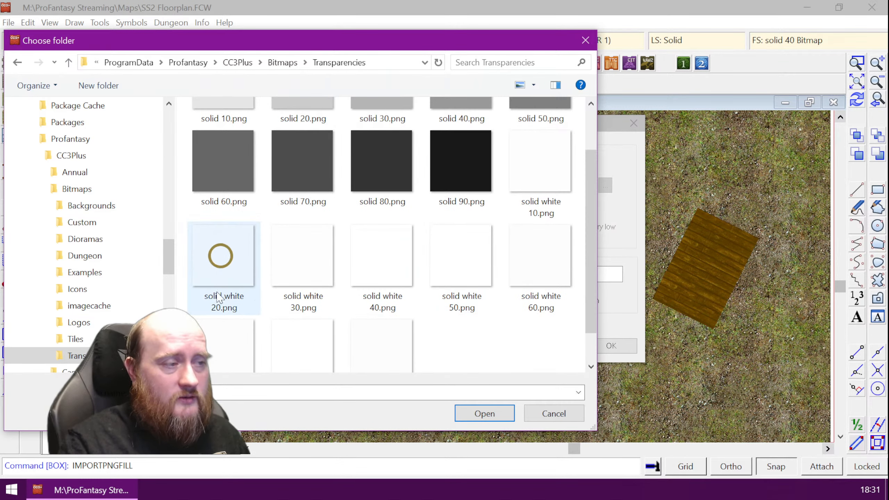
drag(593, 227, 582, 260)
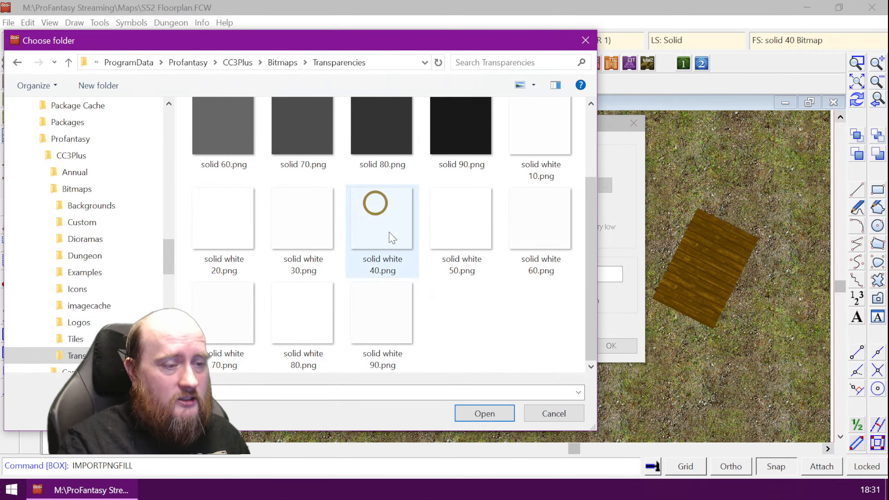
click(379, 308)
click(480, 408)
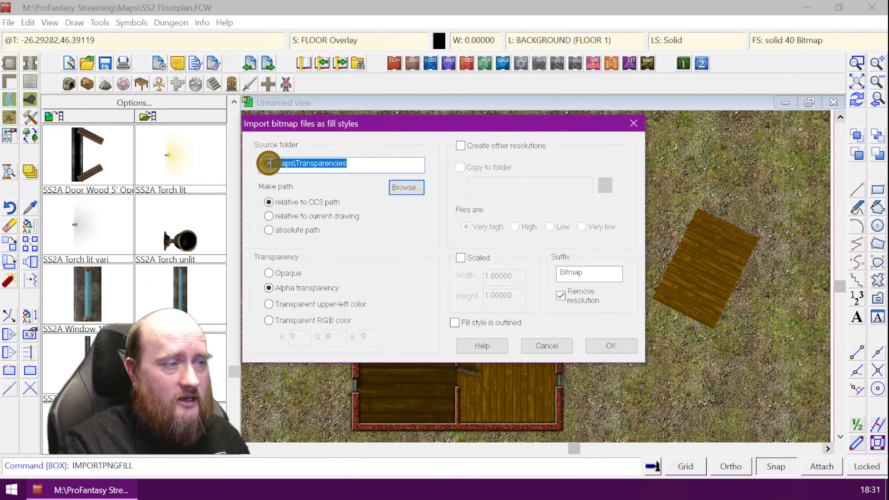
Import the folder's fills with alpha transparency and a path relative to CC3, without creating other resolutions
click(378, 168)
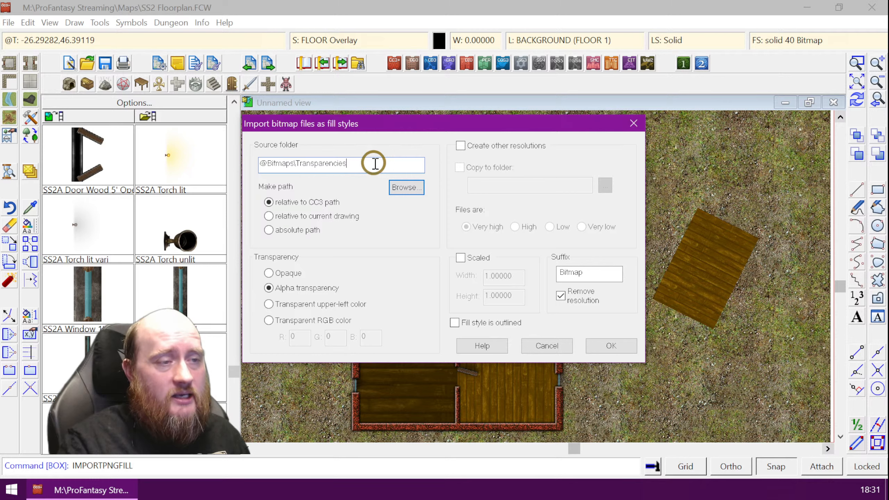
click(460, 145)
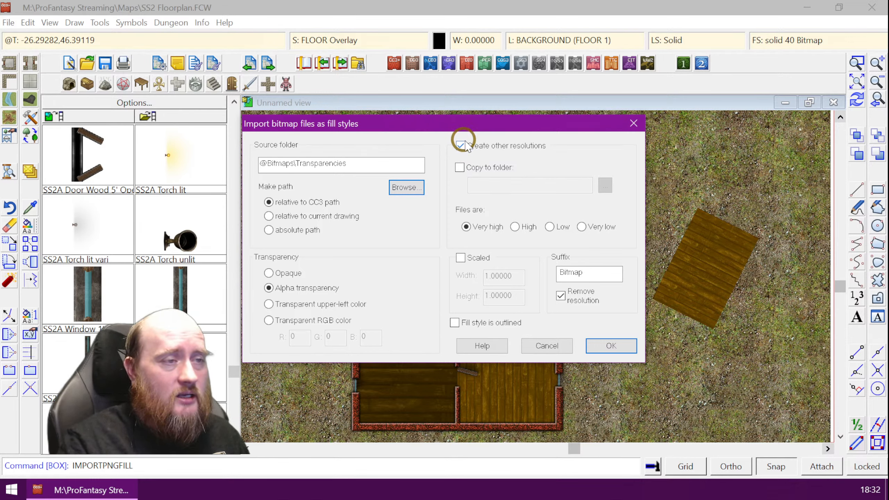
click(461, 145)
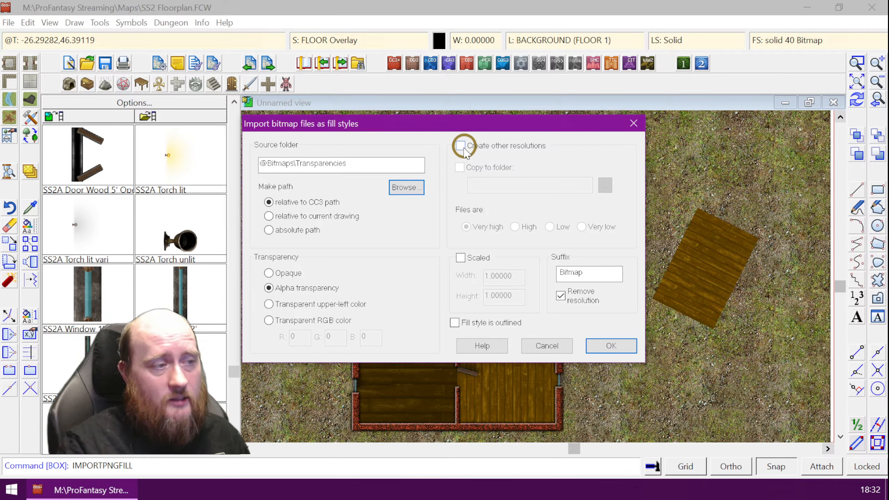
click(380, 166)
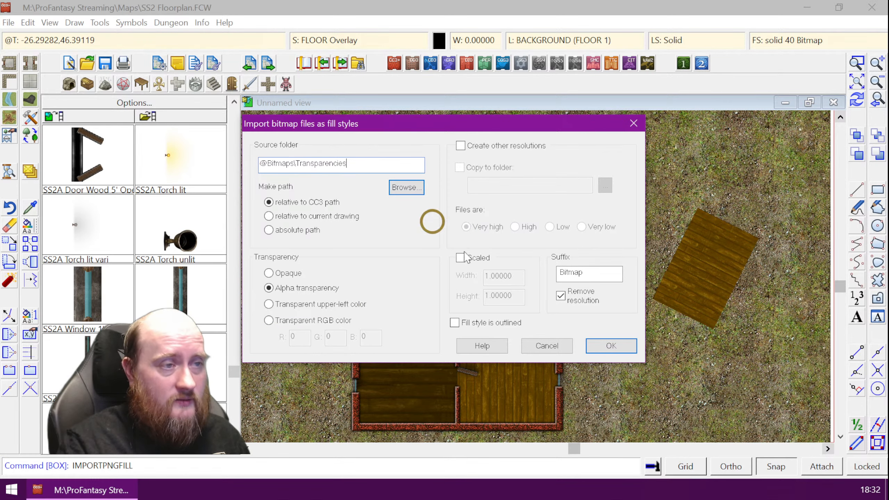
click(603, 347)
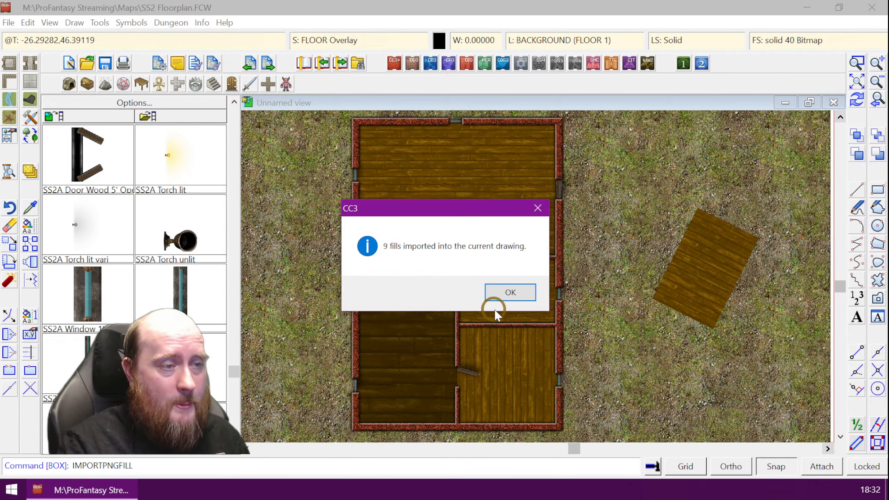
click(511, 292)
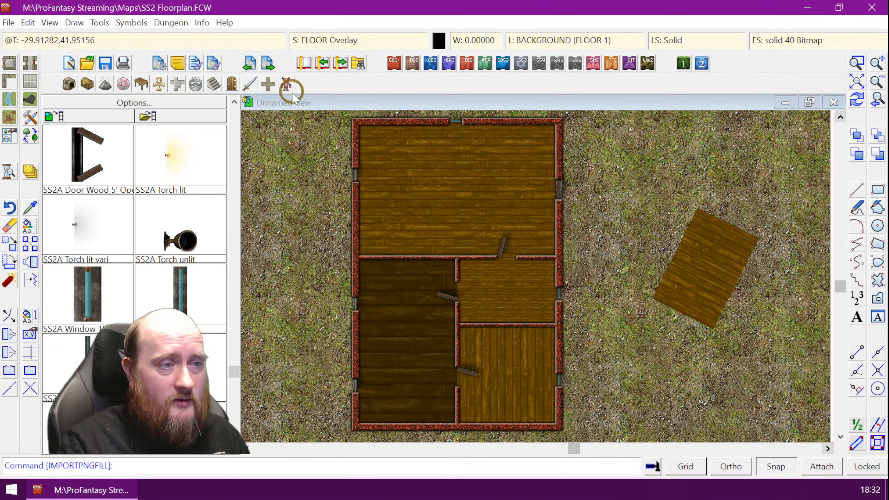
Set the current fill style to the bitmap fill "solid white 40 Bitmap"
click(772, 41)
click(485, 132)
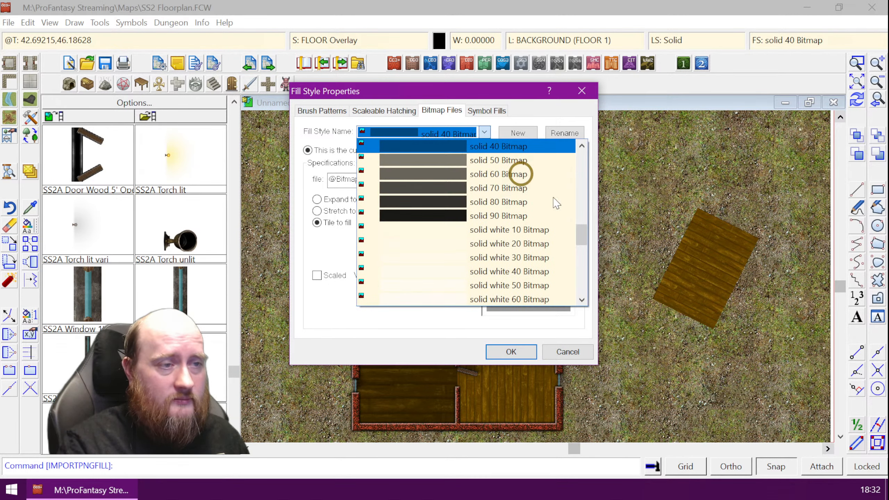
scroll(581, 238, down, 2)
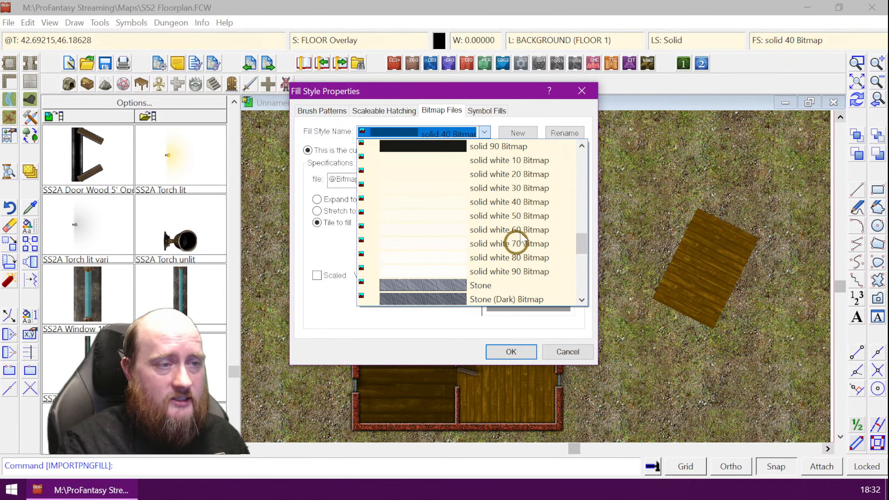
click(507, 203)
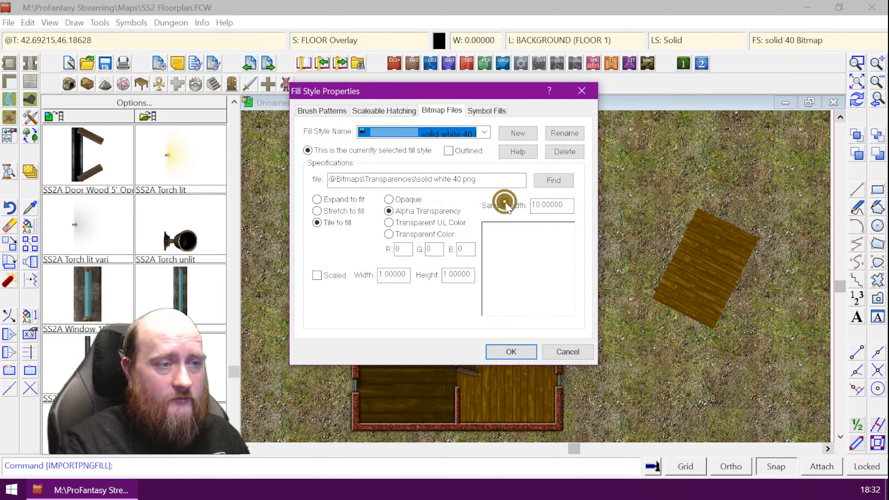
click(511, 353)
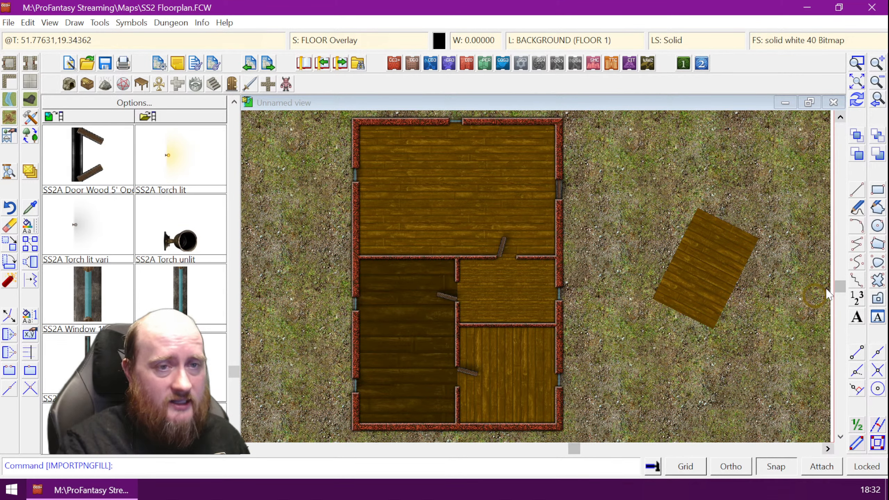
Draw a 15 by 15 filled box covering the lower-right room of the floorplan and redraw the map
click(877, 192)
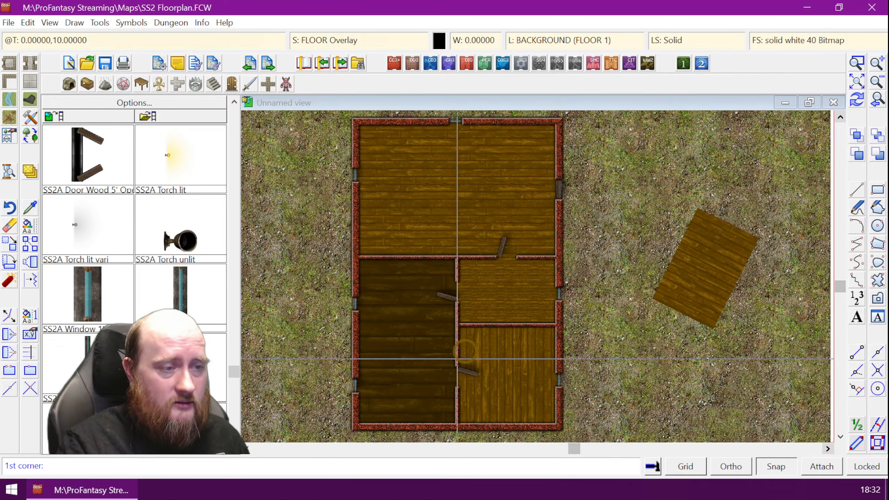
click(457, 325)
click(555, 422)
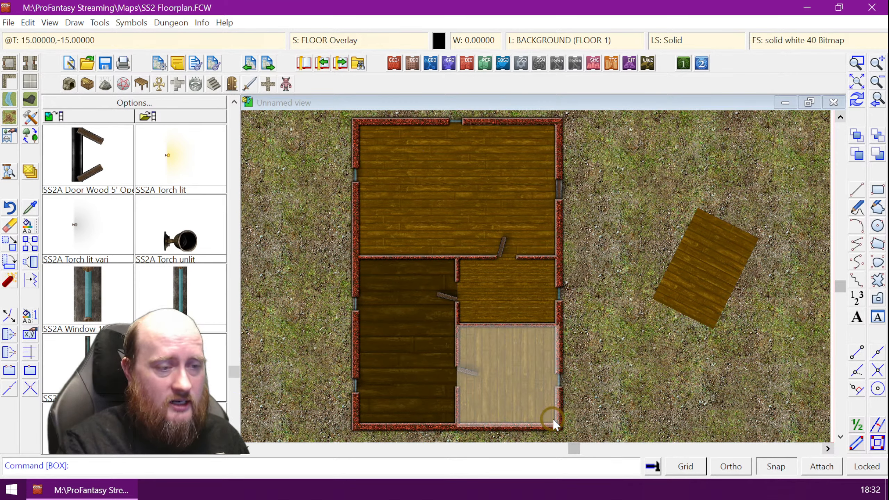
right_click(620, 366)
key(Escape)
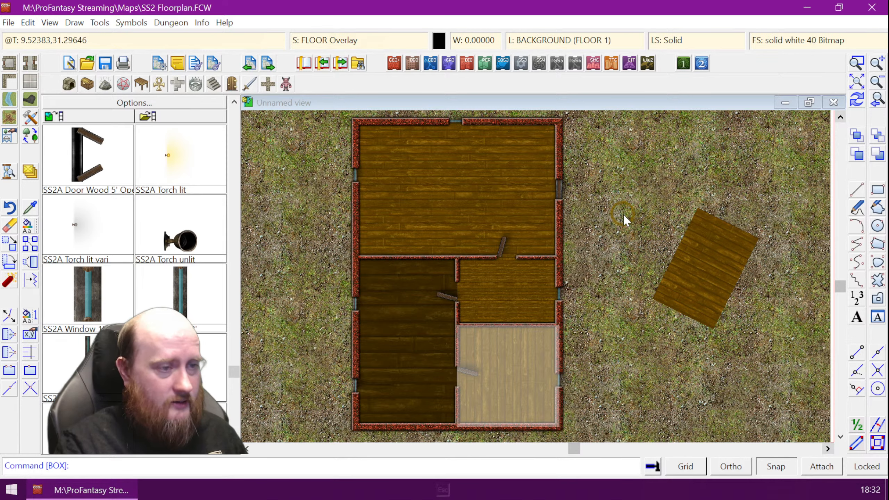
key(ctrl+r)
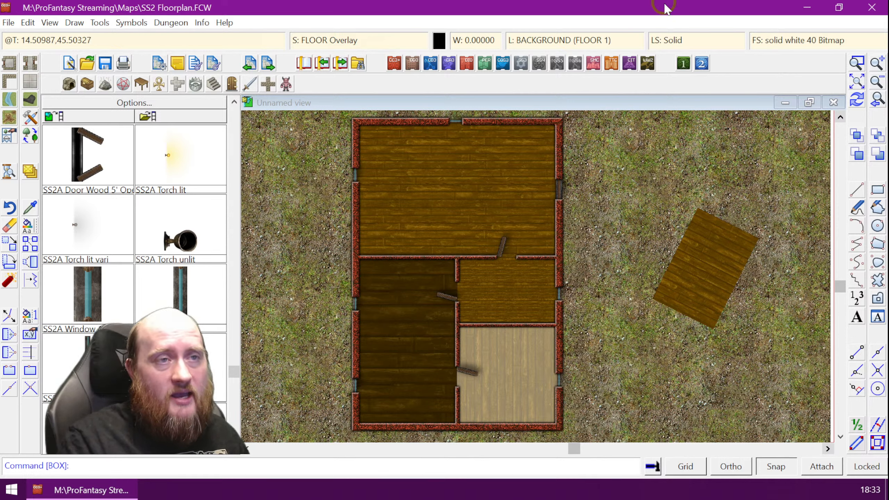
Create a new bitmap fill style named "My New Fill"
click(786, 41)
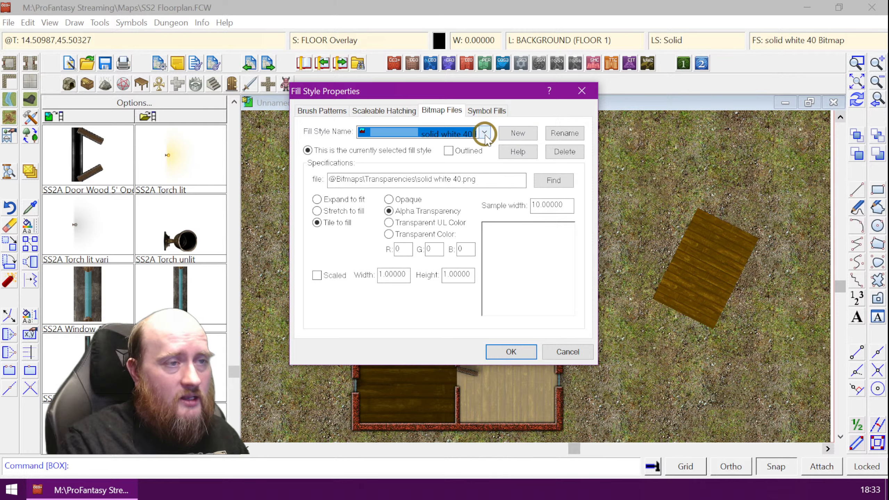
click(509, 135)
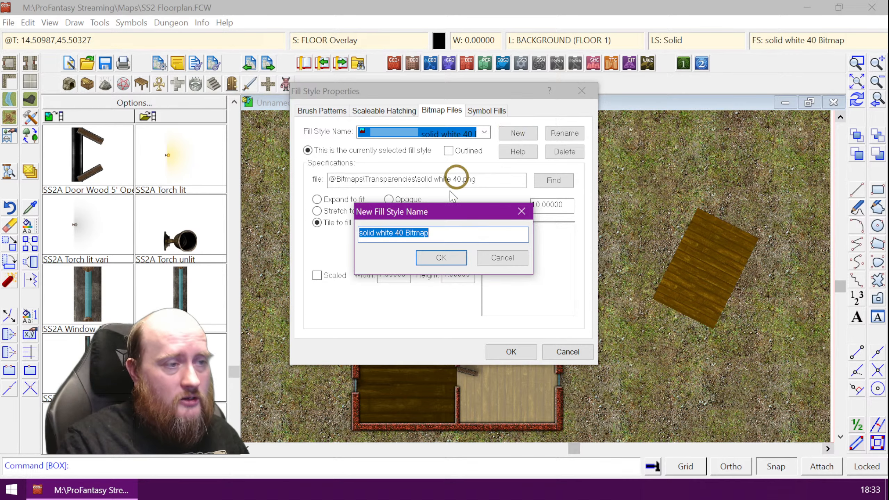
text(My New )
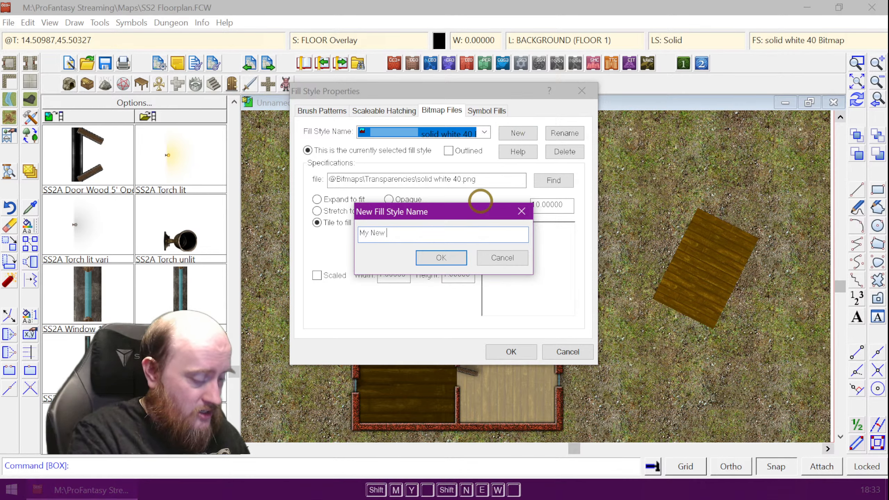
text(Fill)
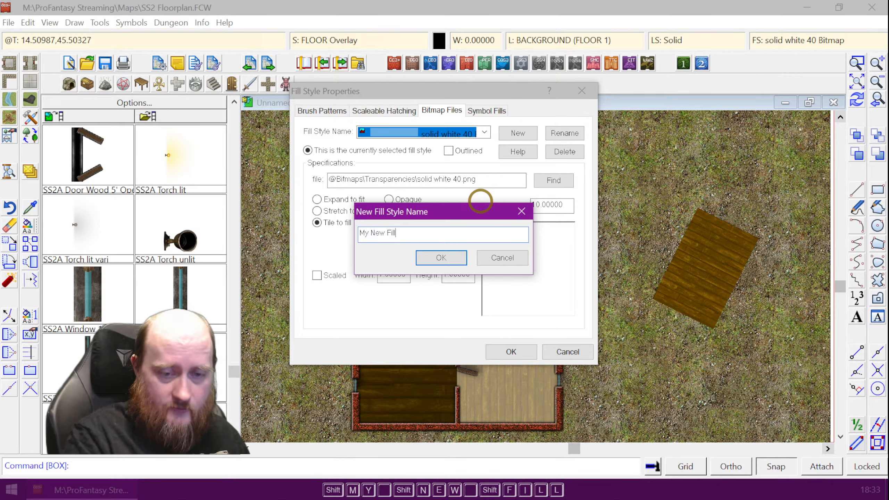
key(Return)
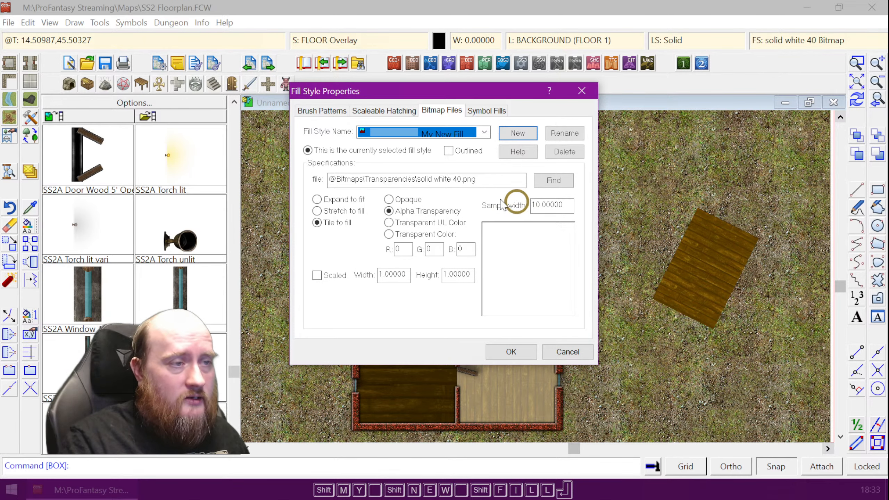
Assign Light blue.bmp from the Bitmaps\Tiles\Crayons folder as the bitmap file of My New Fill
click(551, 180)
scroll(497, 247, down, 1)
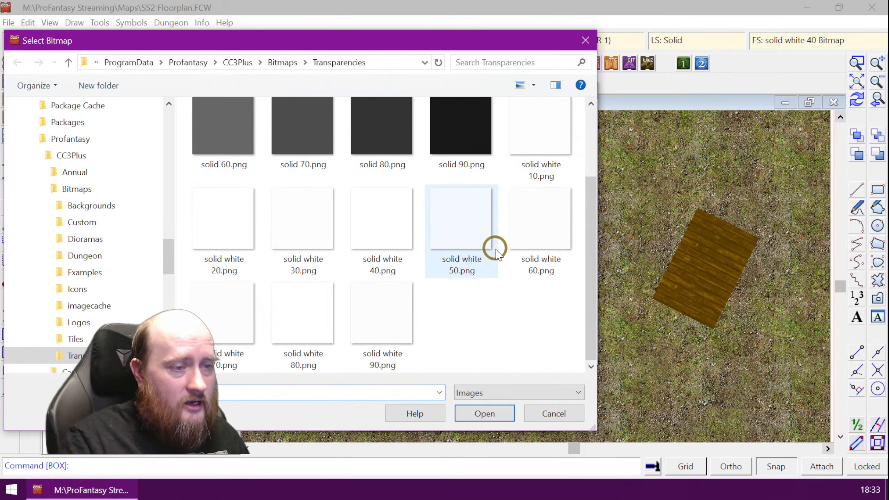
scroll(497, 247, up, 1)
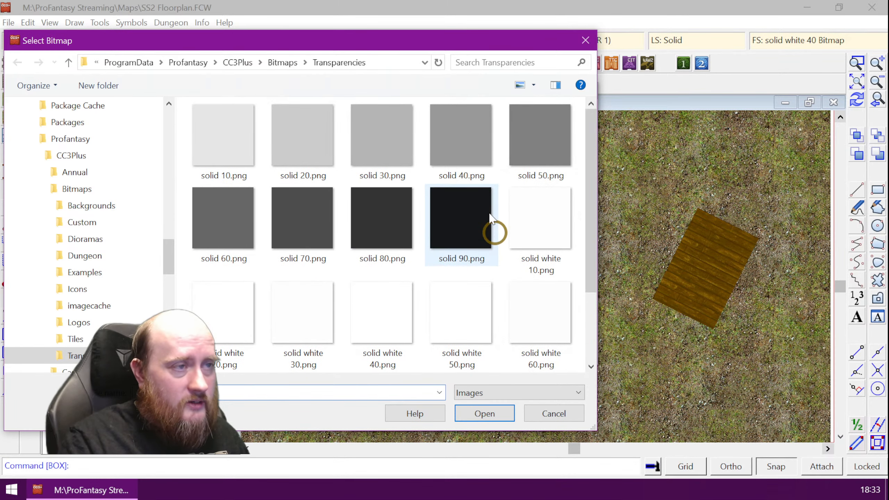
click(281, 65)
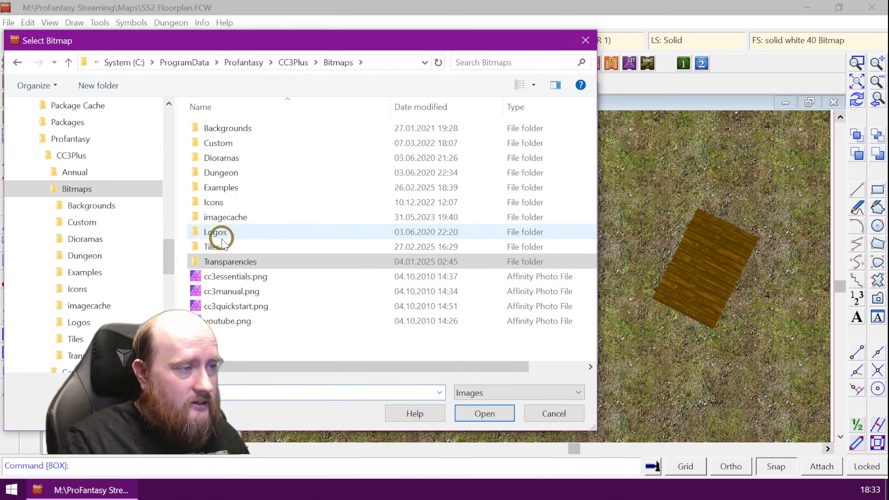
double_click(214, 246)
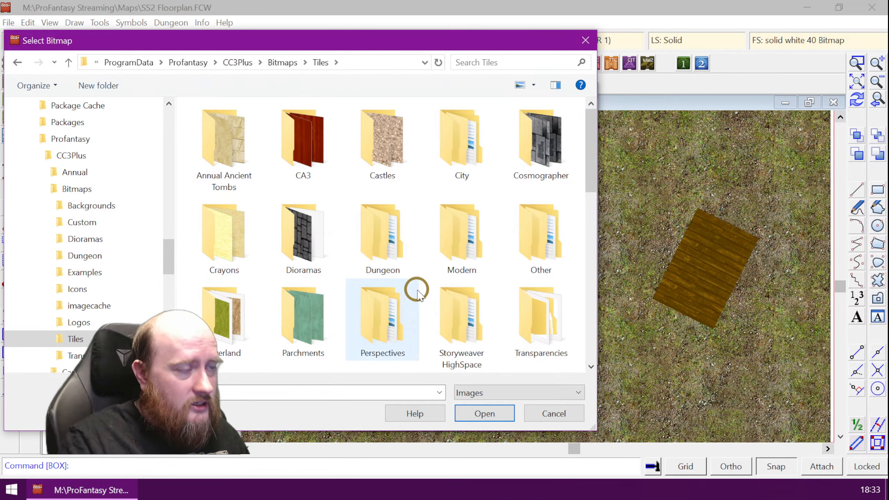
click(234, 232)
double_click(233, 232)
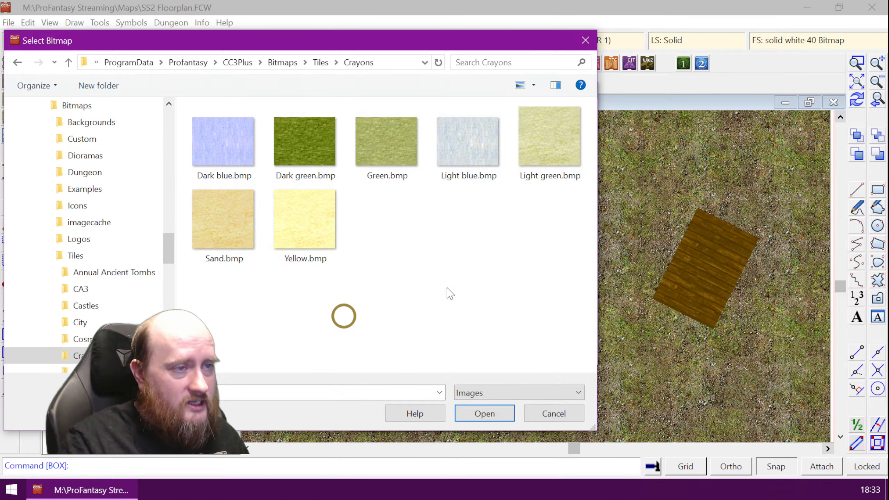
click(468, 147)
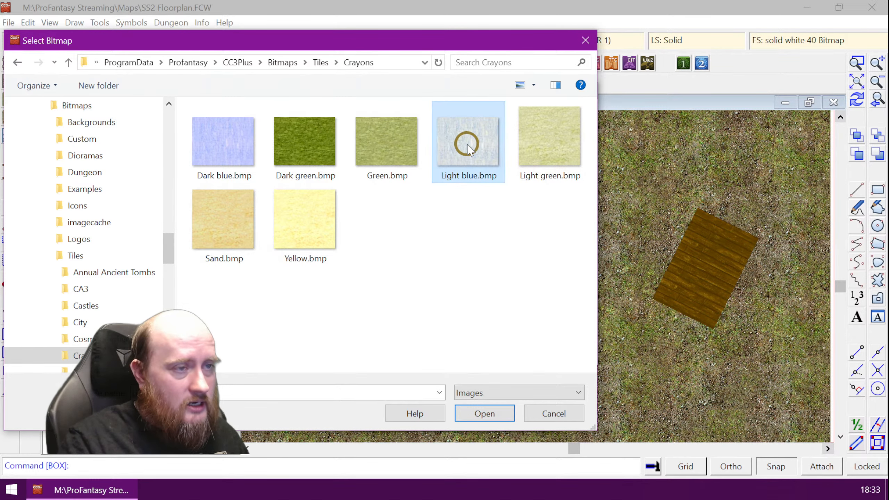
click(479, 409)
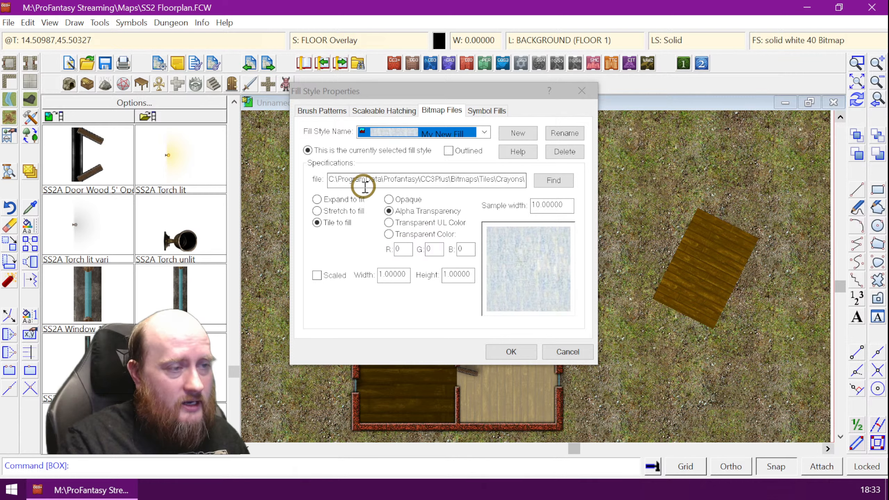
Enable scaling for My New Fill with a width of 5 and a height of 5, and accept the fill style properties
click(317, 275)
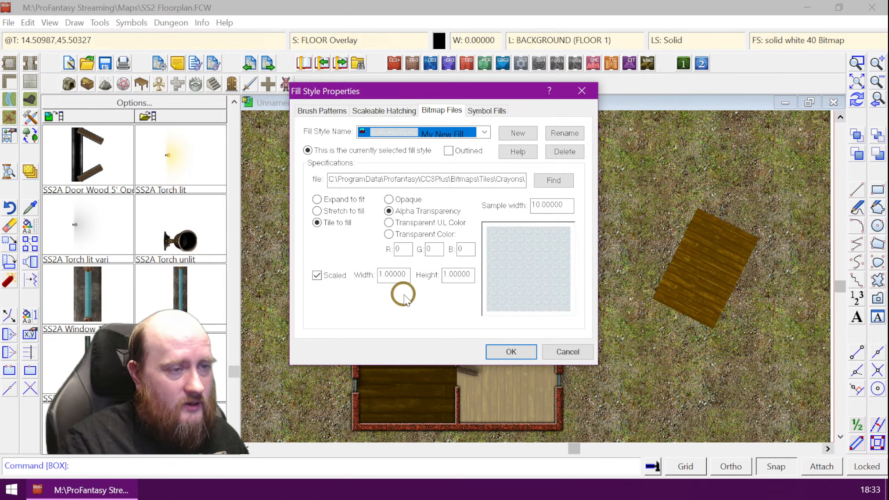
drag(407, 276, 346, 272)
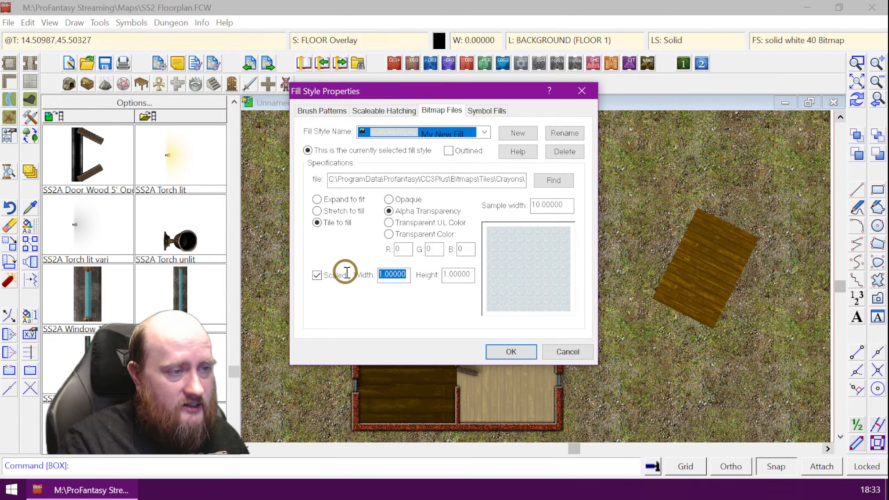
text(5)
drag(469, 275, 423, 274)
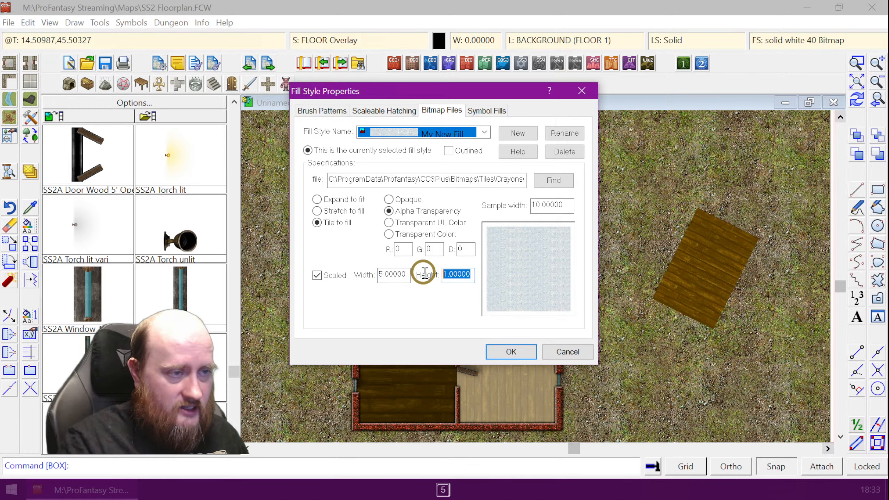
text(5)
click(509, 351)
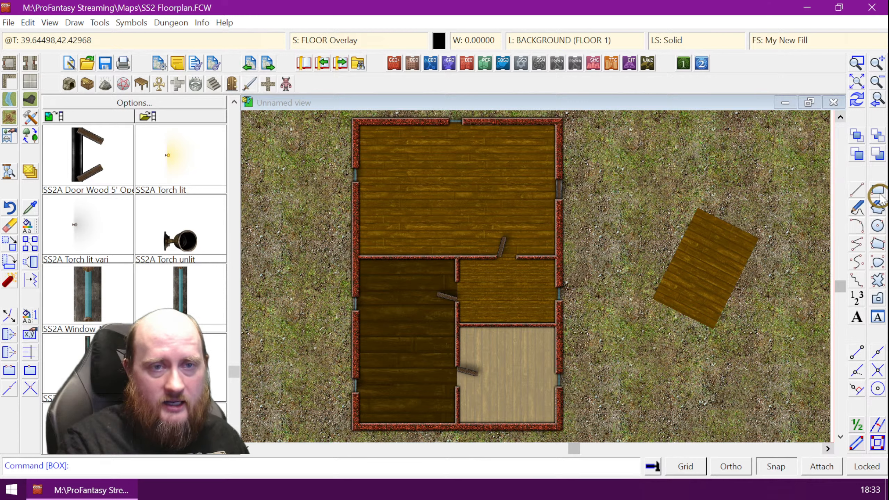
Draw a box filled with My New Fill on the grass east of the house, overlapping the rotated wooden floor
click(615, 158)
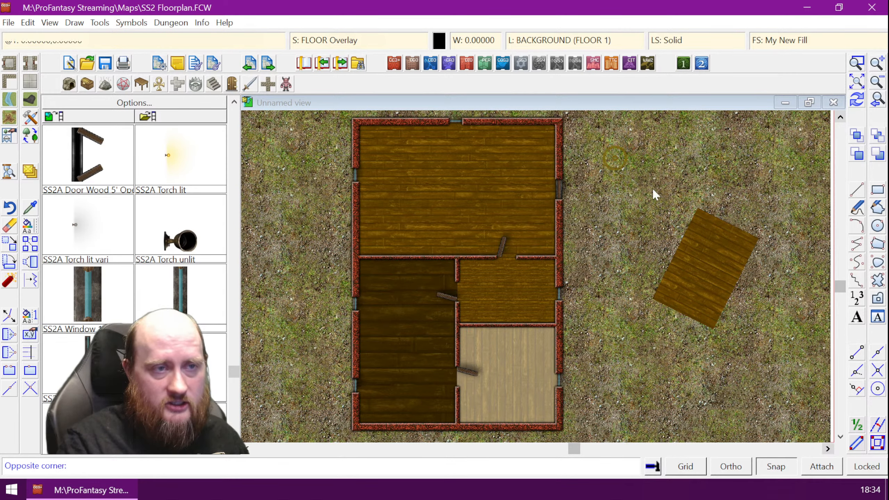
click(723, 245)
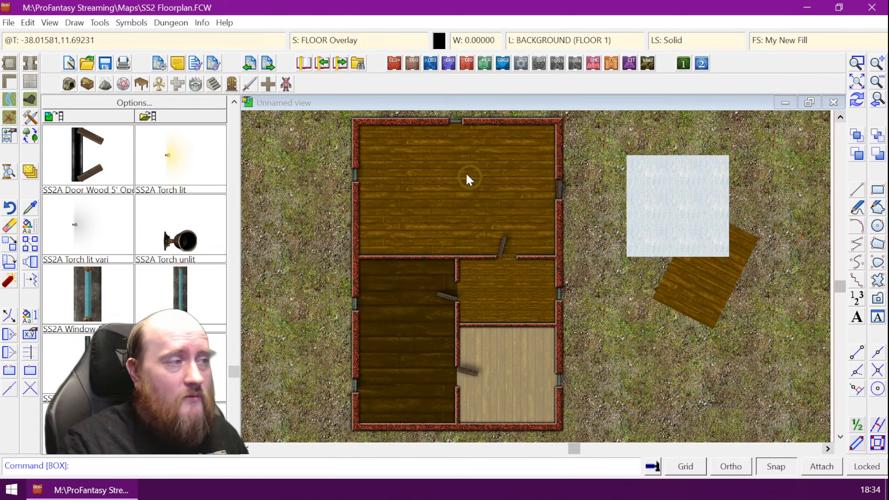
click(100, 22)
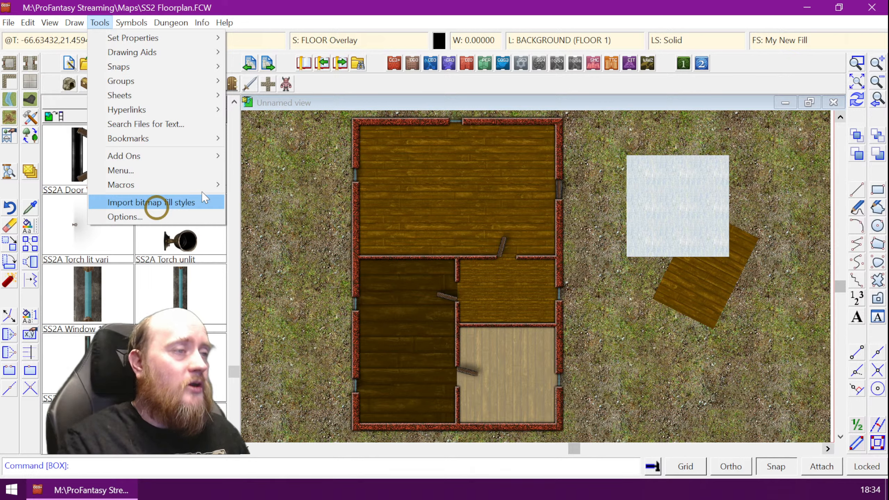
click(337, 13)
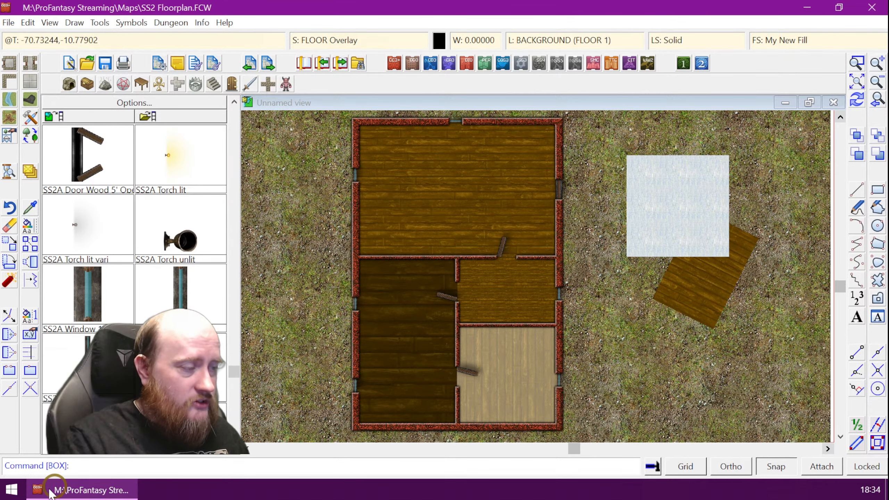
Launch a second CC3+ instance and create a new floorplan in the SS3 Modern Bitmap A style, sized 1000 by 800, with self-decided settings
click(12, 490)
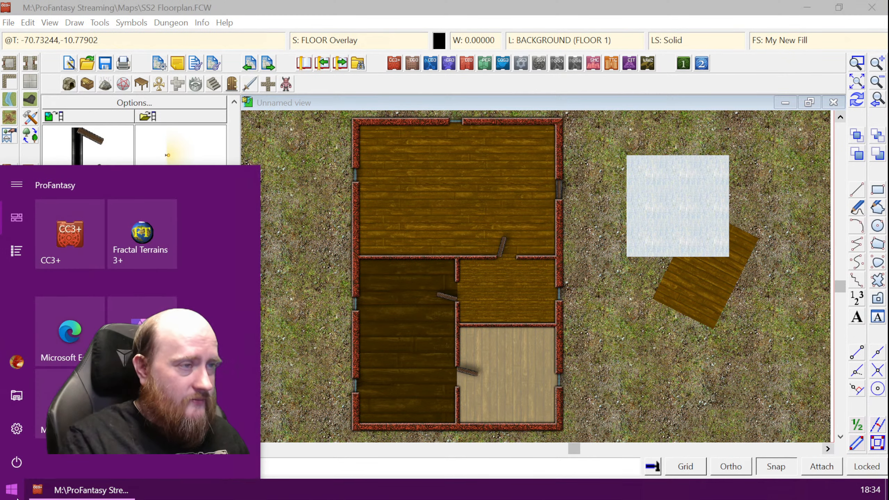
click(80, 228)
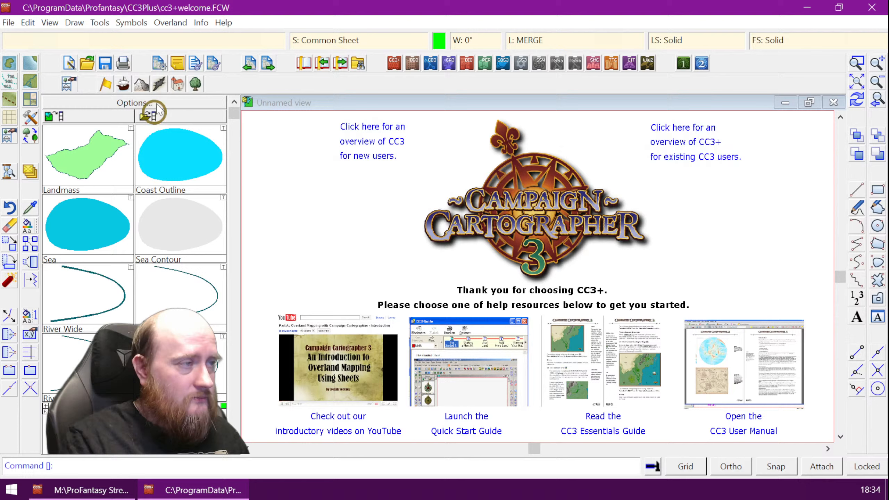
click(69, 63)
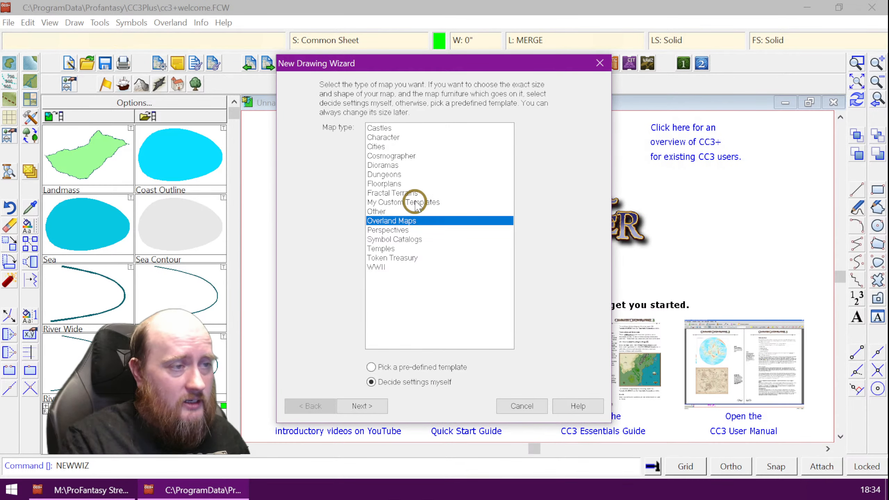
click(399, 184)
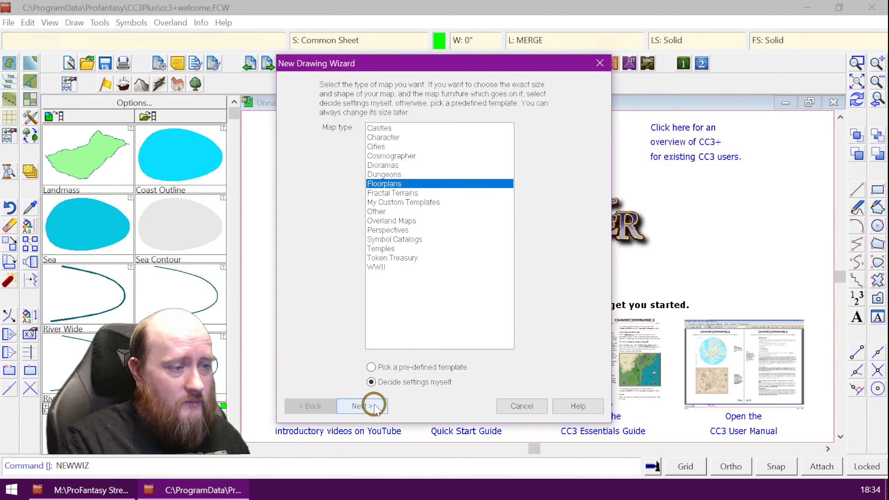
click(383, 407)
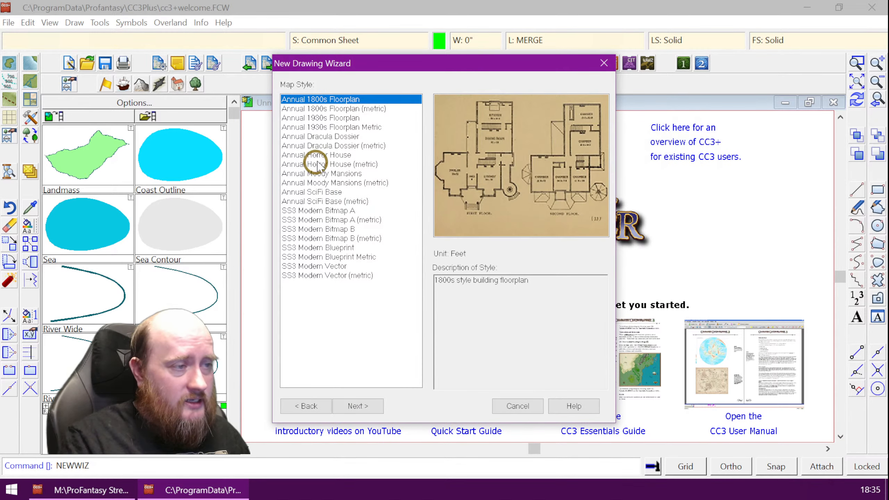
click(312, 210)
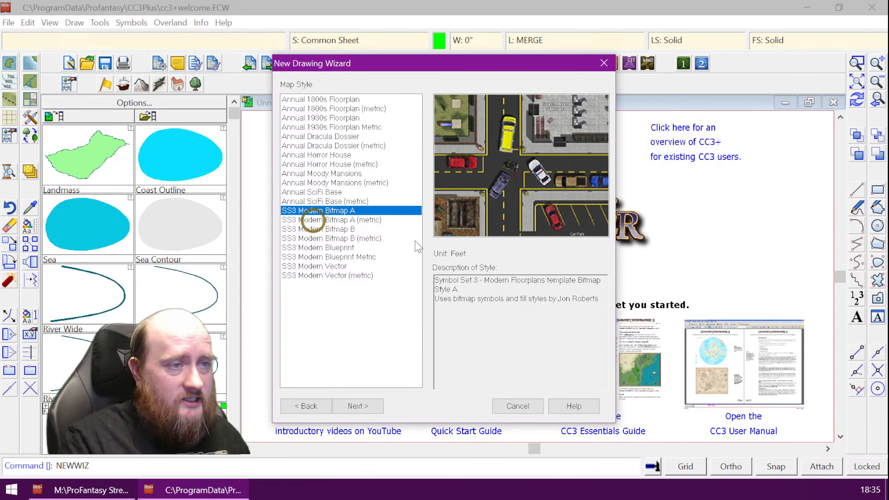
click(534, 189)
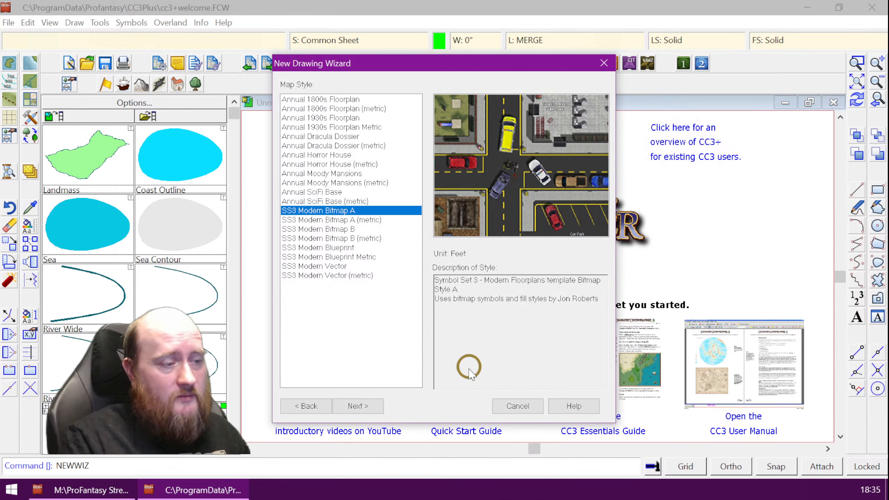
click(366, 410)
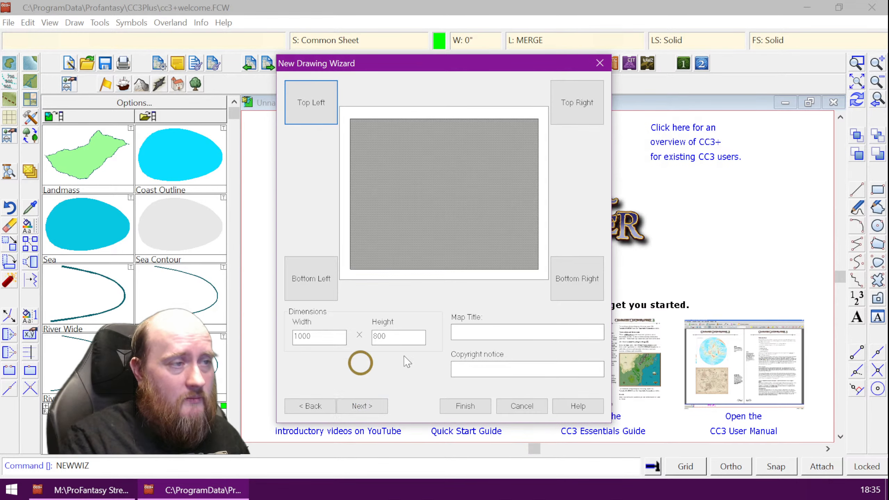
click(453, 406)
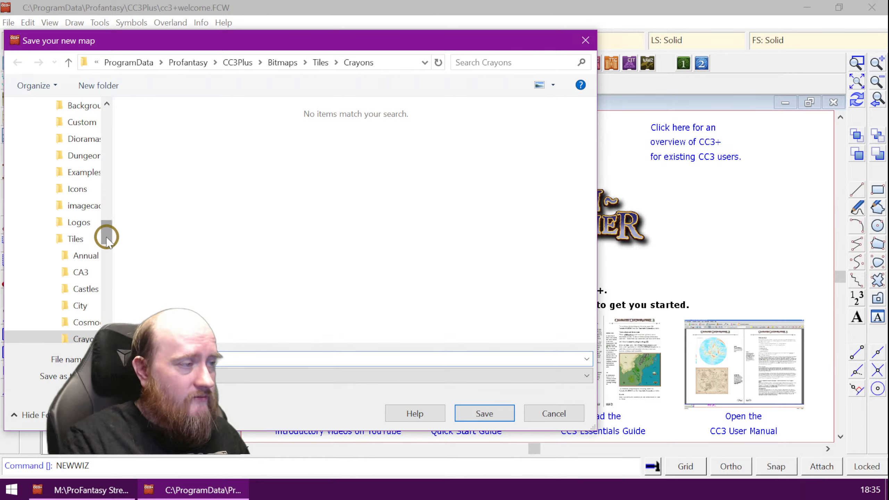
Save the new map as temp in the ProFantasy Streaming Maps folder, replacing the existing file
drag(107, 235, 109, 123)
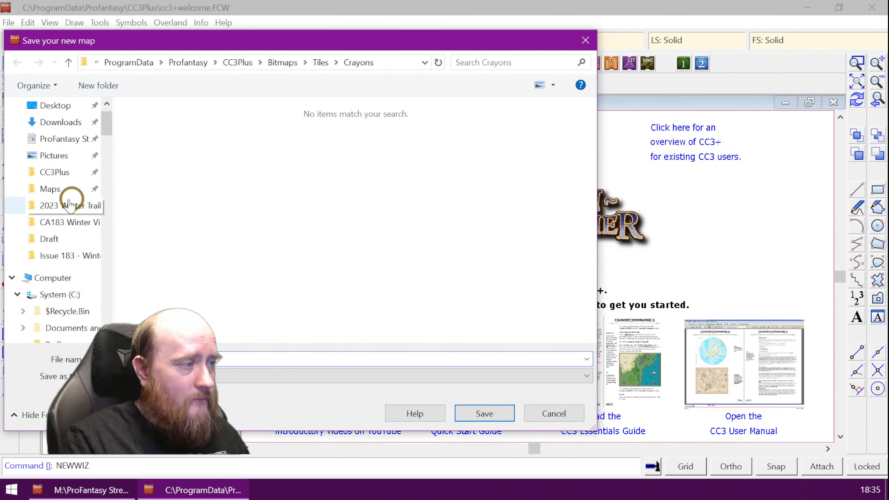
click(58, 190)
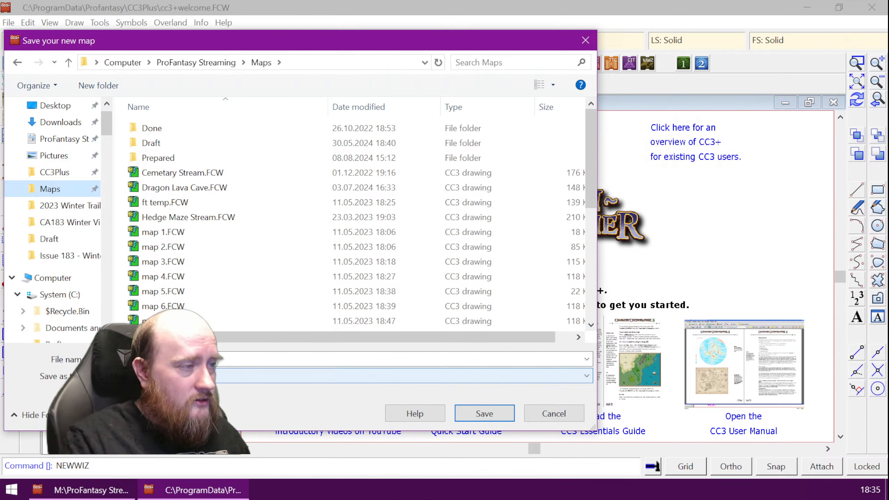
click(168, 360)
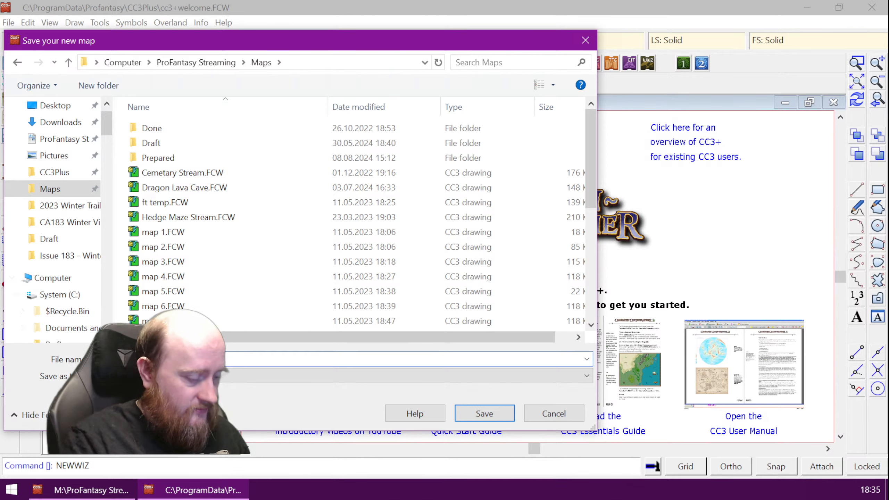
text(temp)
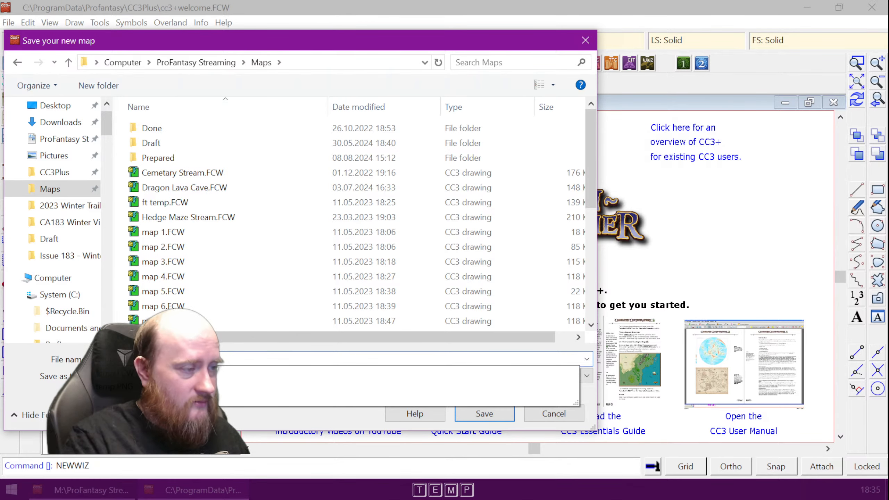
key(Return)
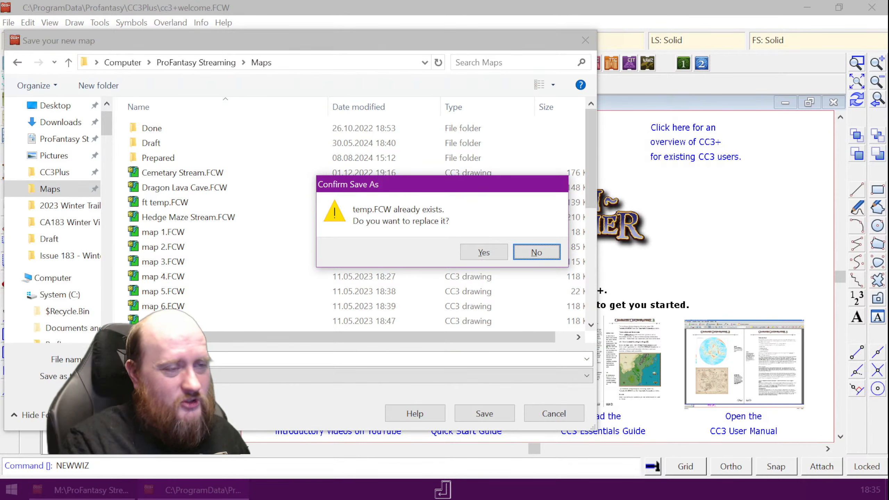
click(480, 259)
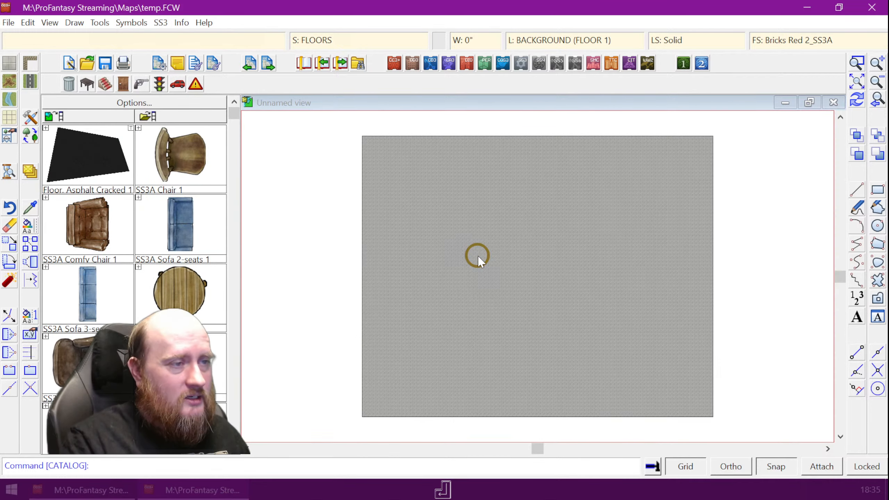
Examine the bitmap fill styles available in the new SS3 map without changing the current fill
click(779, 48)
click(484, 132)
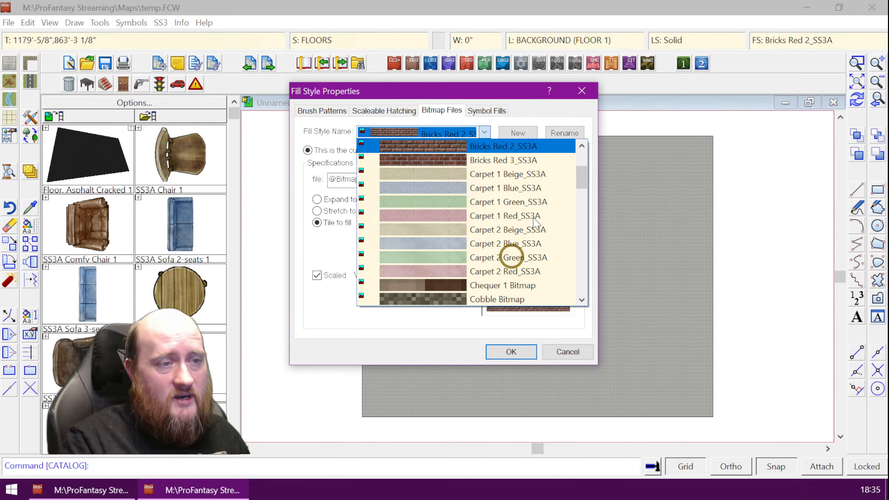
click(462, 339)
click(551, 351)
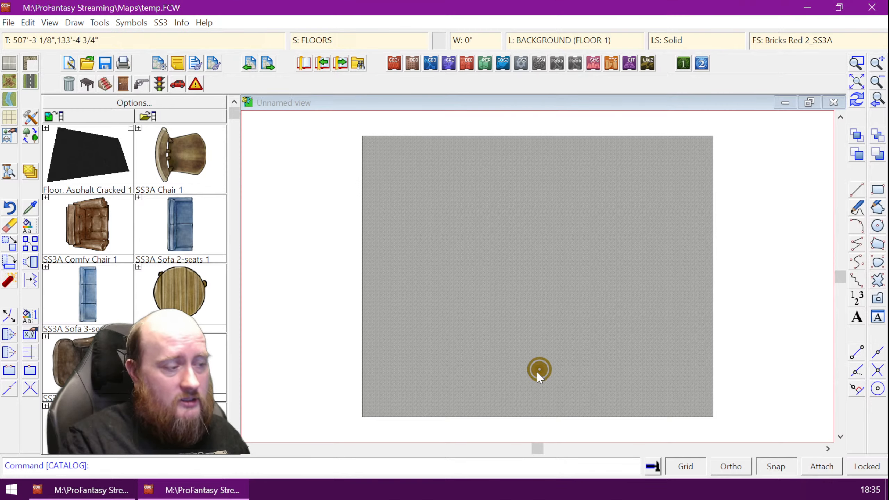
Switch back to the SS2 Floorplan drawing, insert temp.FCW from the Maps folder and cancel its placement so only its definitions come in
click(106, 488)
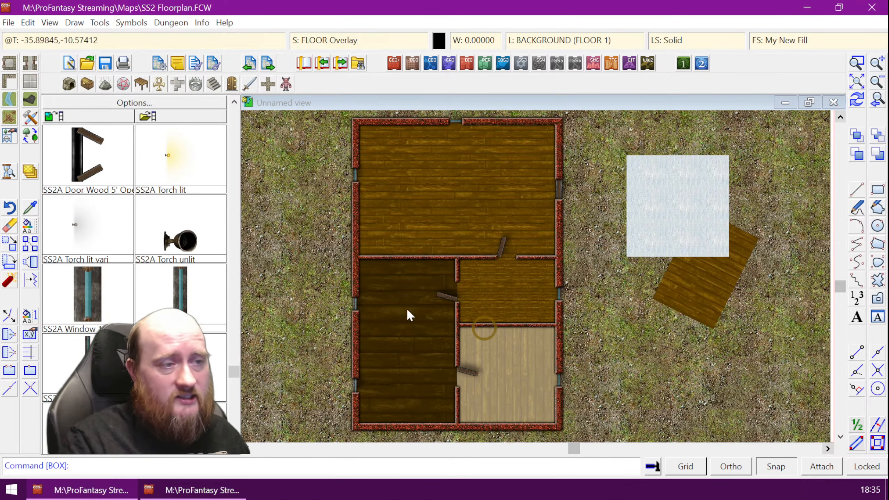
click(95, 25)
mouse_move(70, 28)
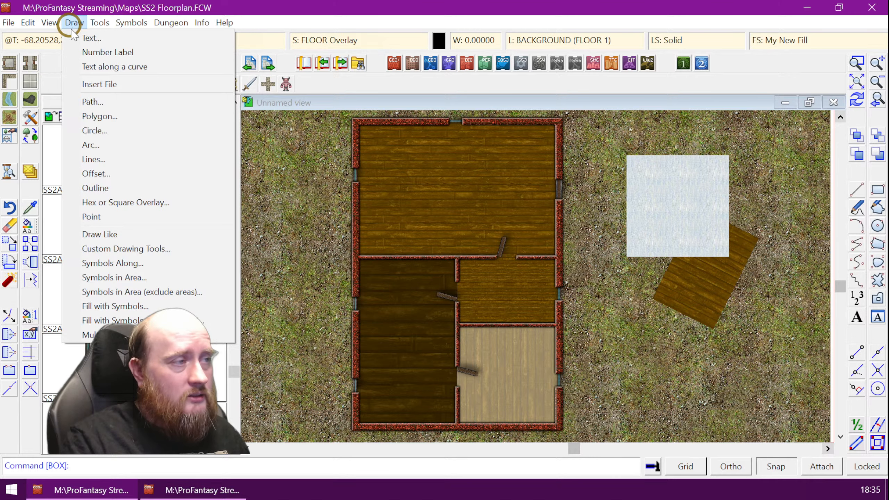
click(92, 84)
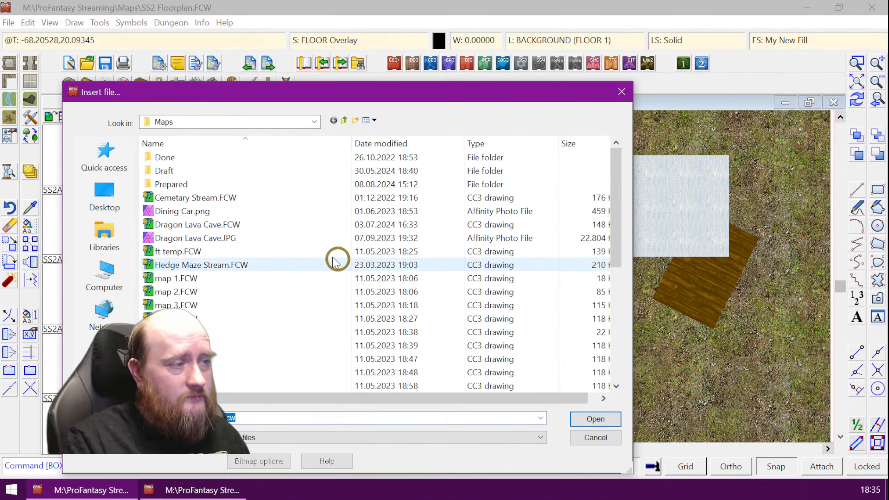
scroll(327, 261, down, 5)
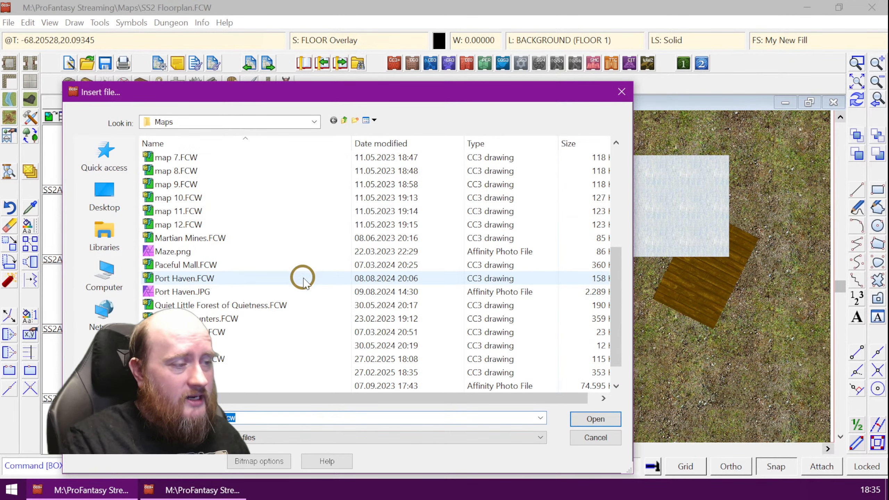
click(238, 372)
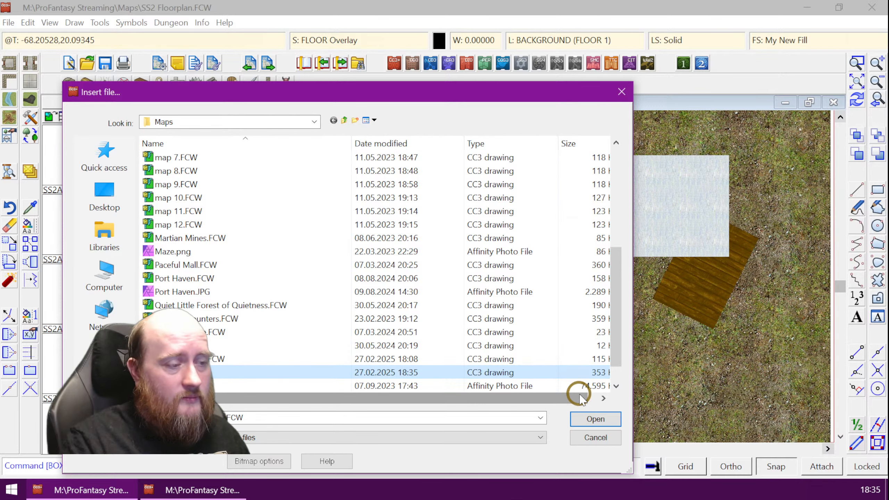
click(595, 416)
click(411, 261)
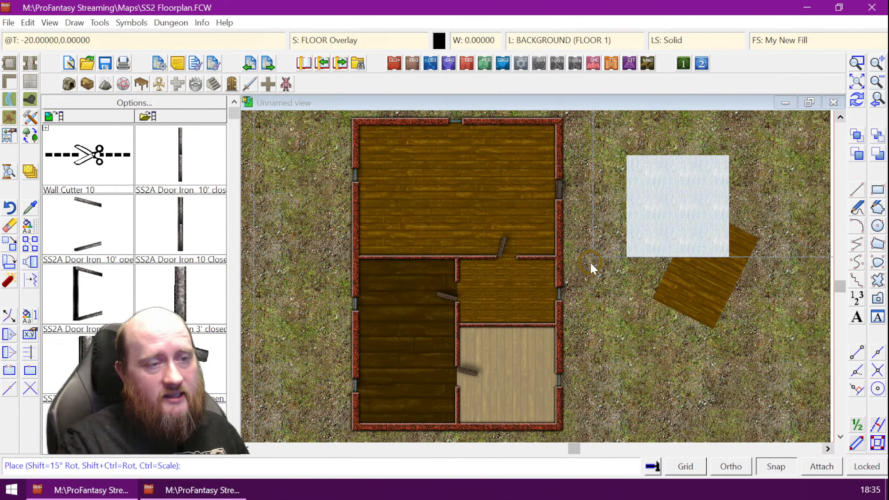
key(Escape)
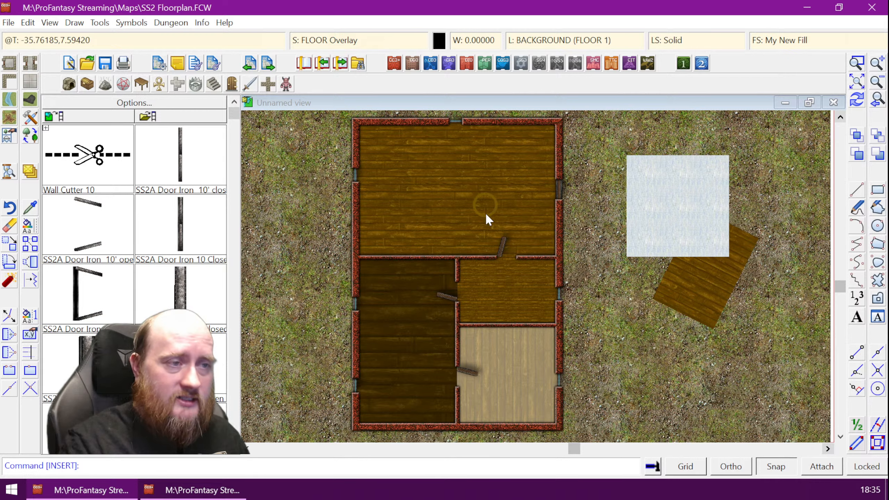
Make the bitmap fill style Parquet Light_SS3A the current fill
click(781, 41)
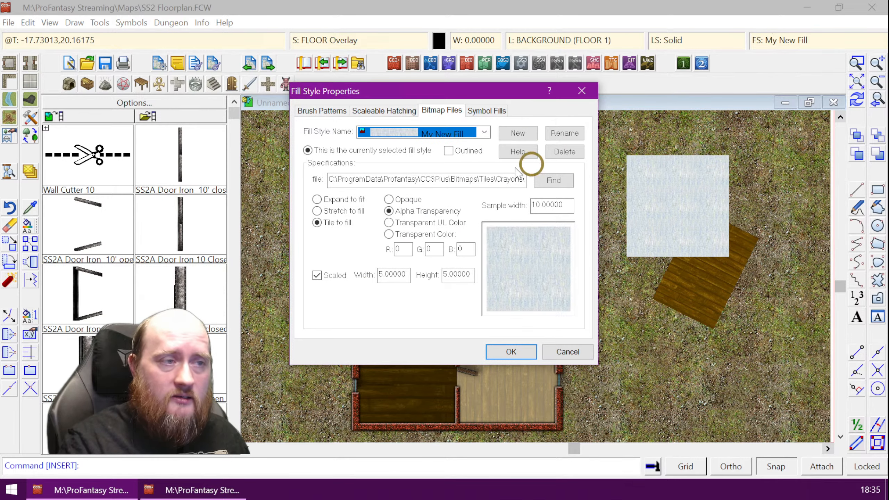
click(483, 133)
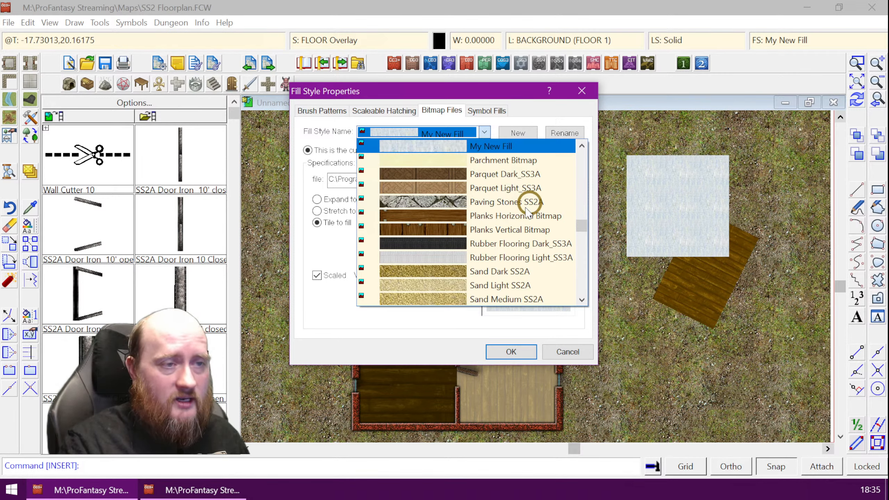
click(502, 190)
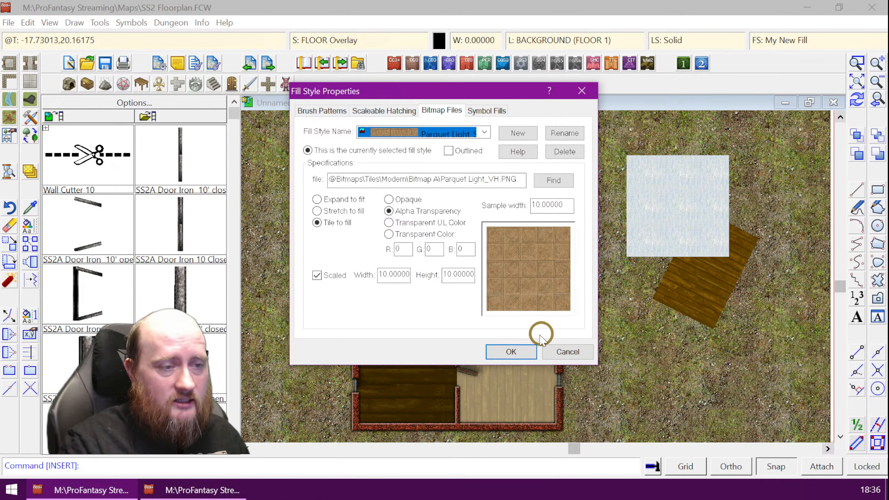
click(512, 351)
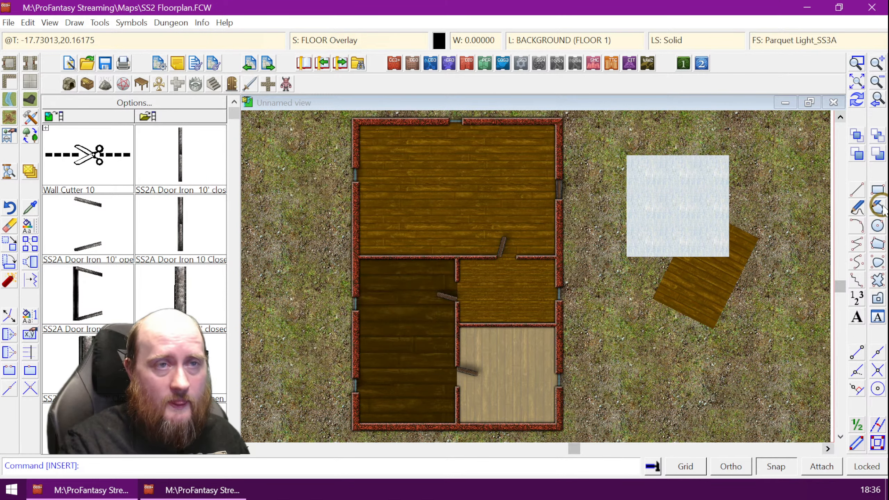
Draw a box in the parquet fill on the grass outside the building, below the light blue square
click(878, 190)
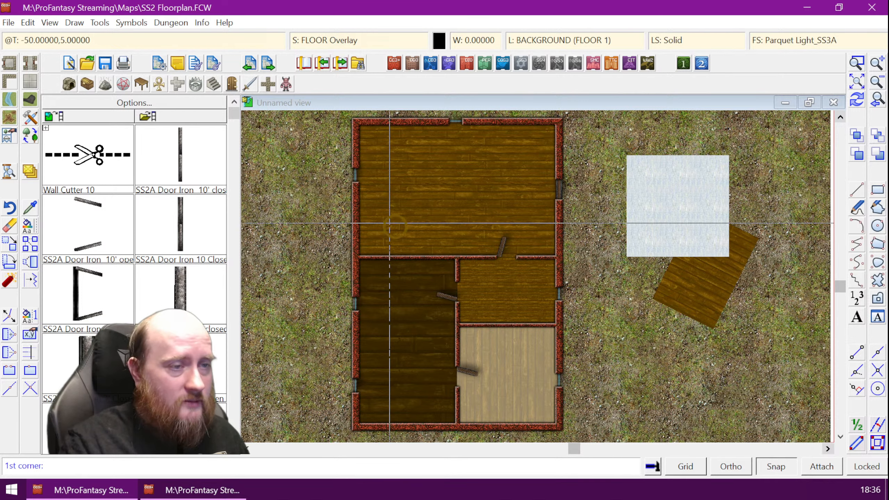
click(595, 289)
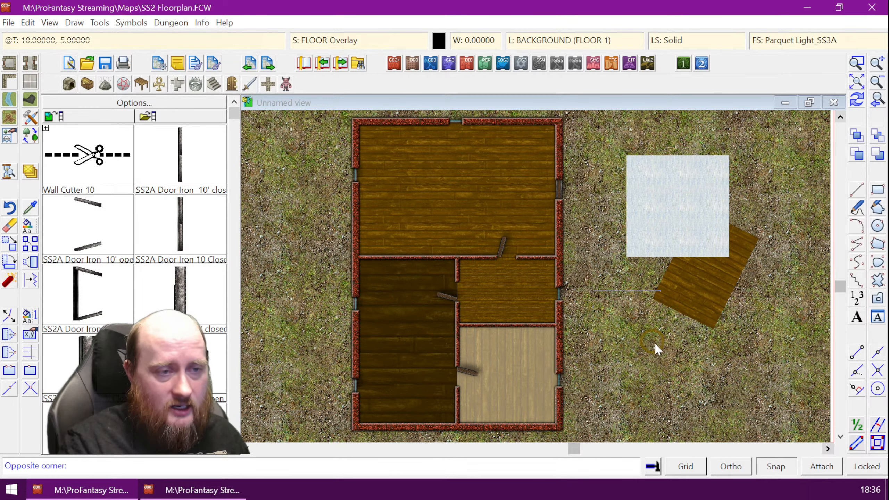
click(694, 393)
scroll(690, 385, up, 2)
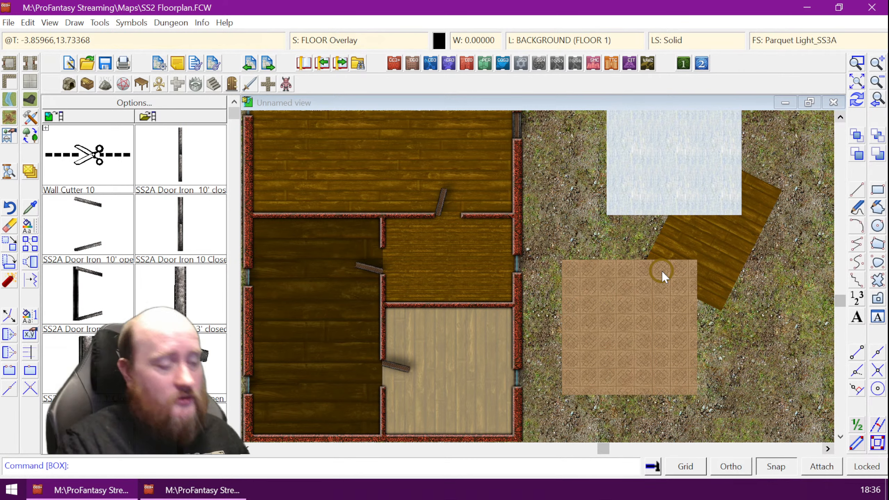
Look through the bitmap fill styles now available in the floorplan, without changing the current fill
click(776, 40)
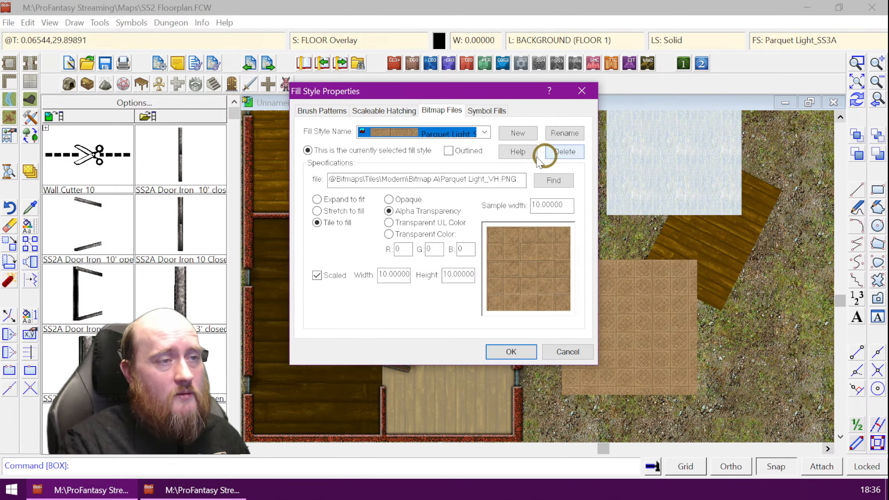
click(485, 132)
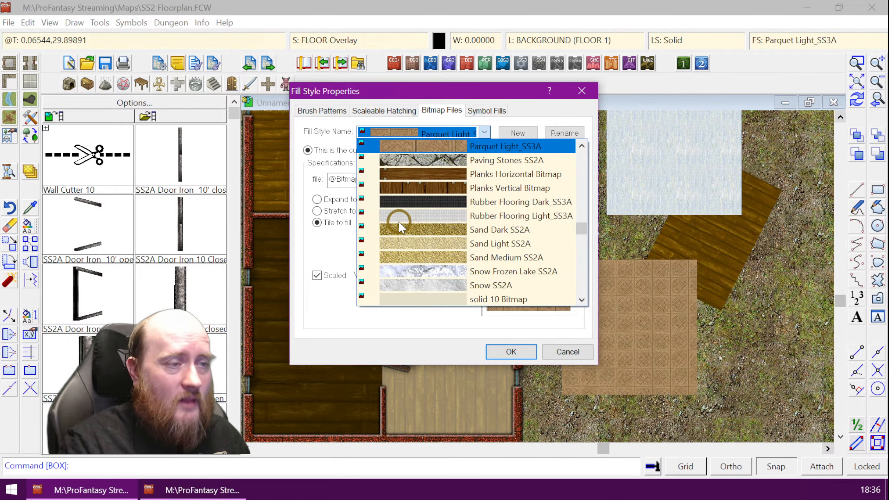
scroll(403, 232, down, 10)
scroll(410, 242, up, 15)
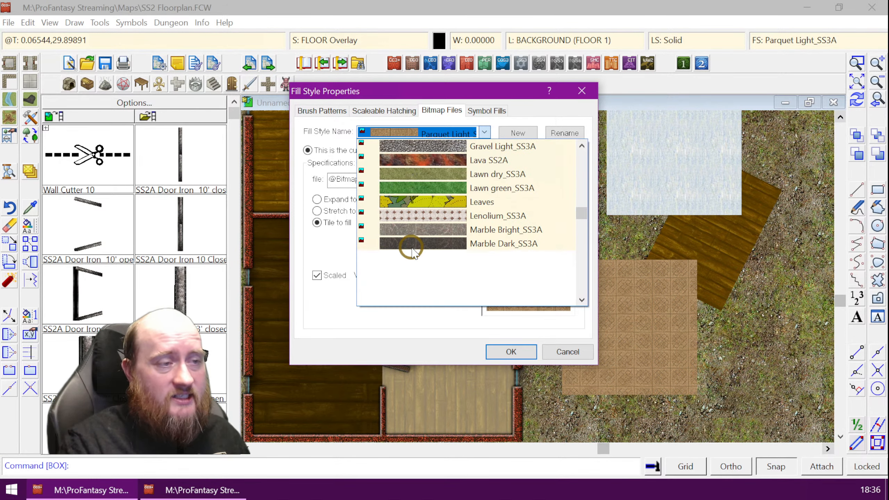
scroll(415, 248, up, 5)
click(483, 94)
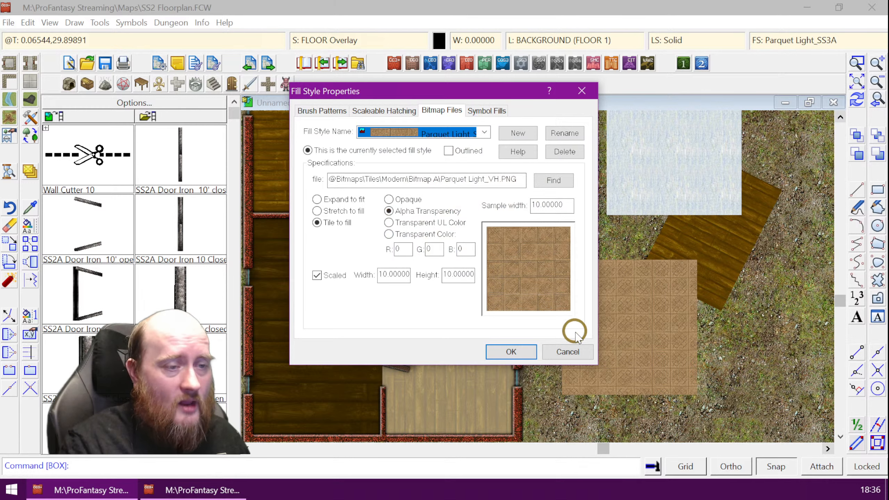
click(567, 351)
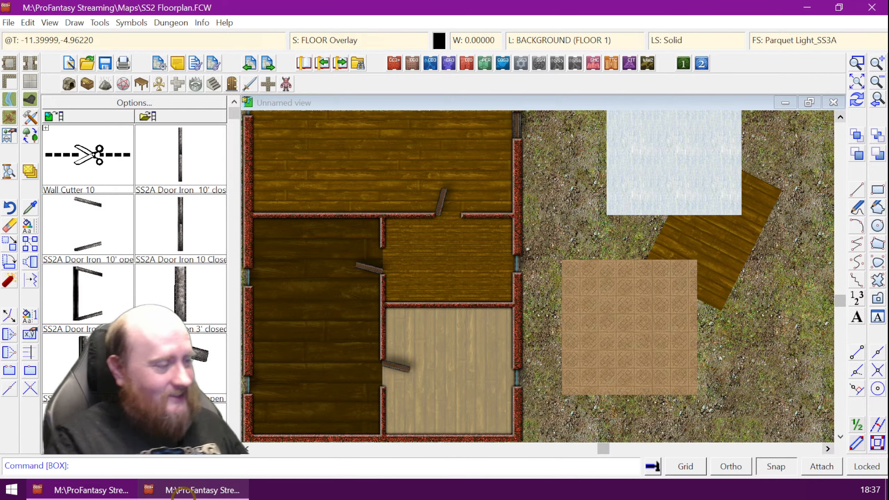
Switch to Microsoft Edge and search the web for free textures seamless tile png
click(12, 489)
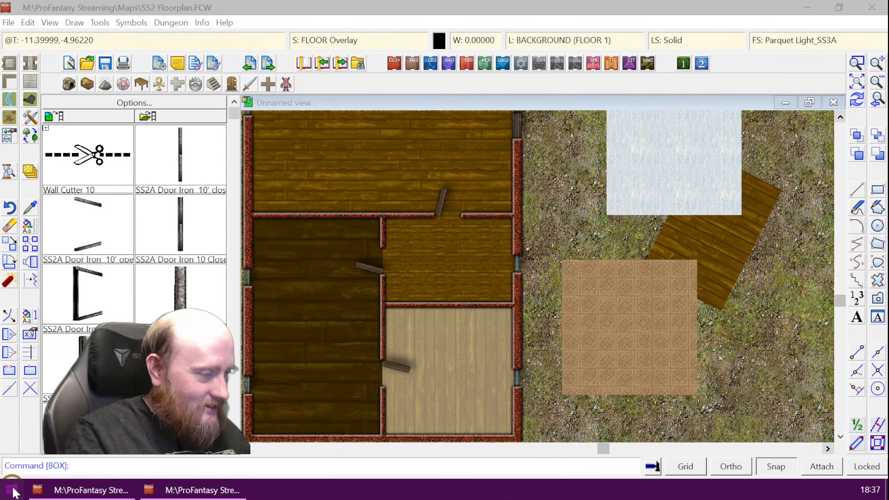
click(80, 330)
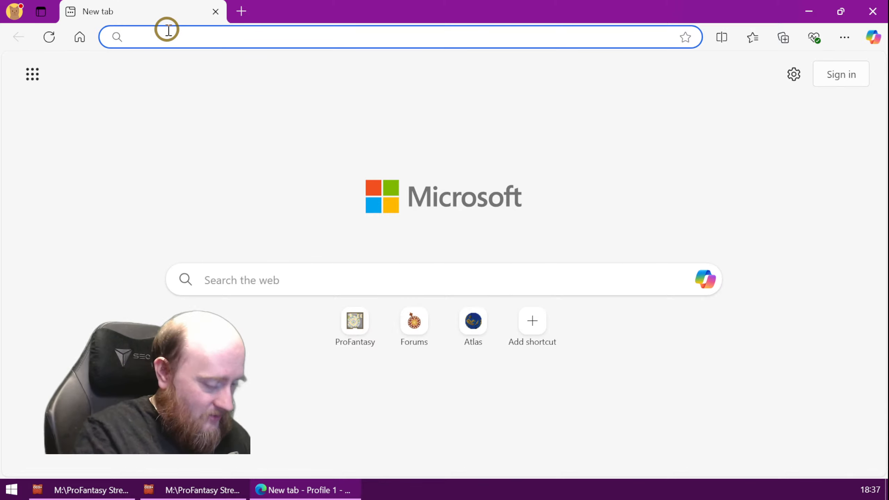
text(free)
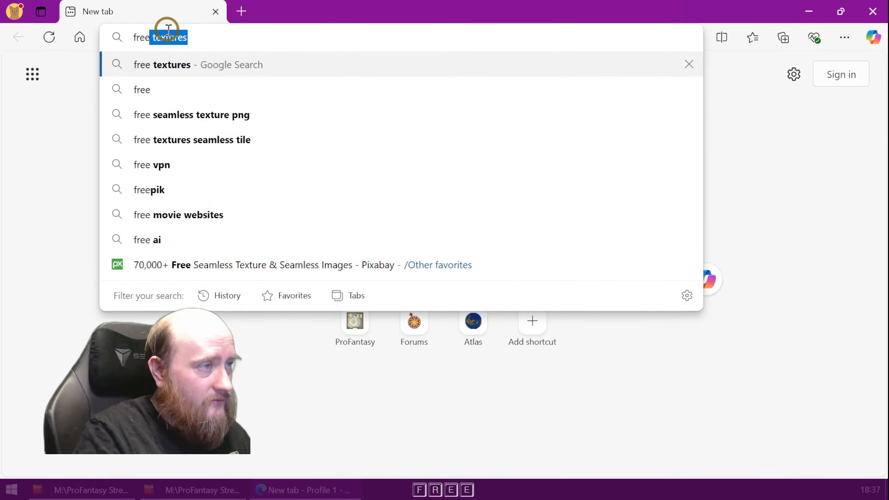
text( tex)
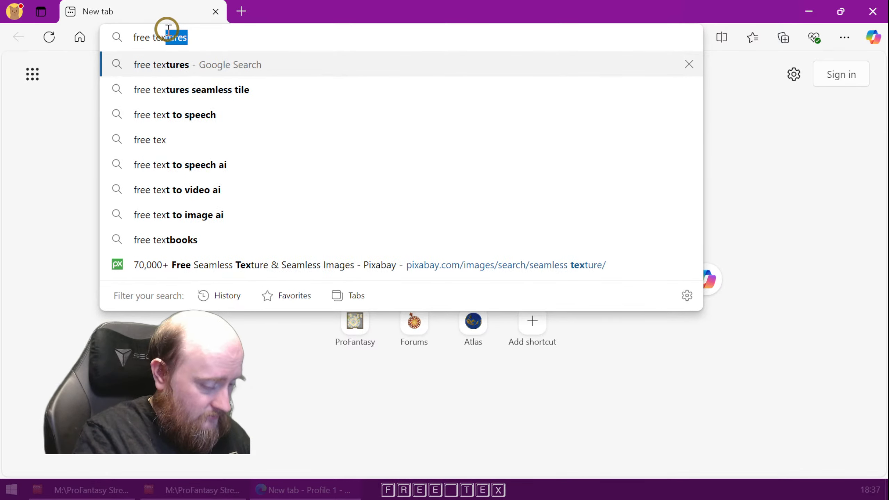
text(tures )
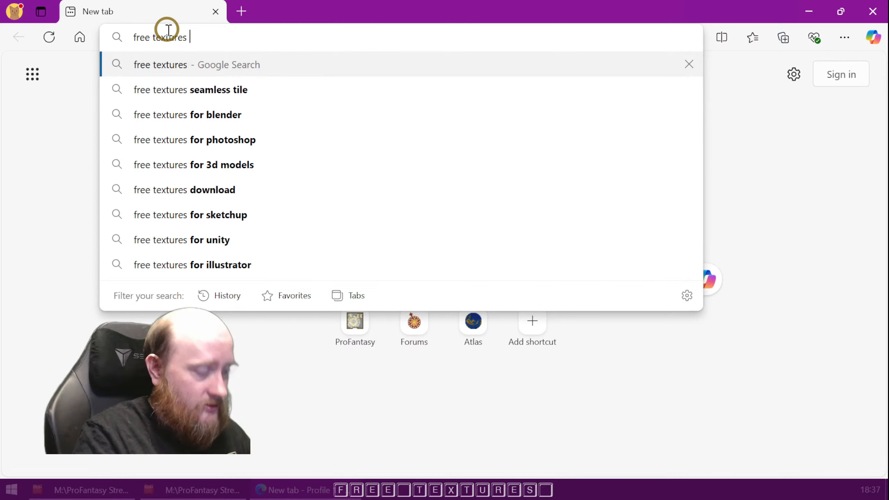
text(seamless til)
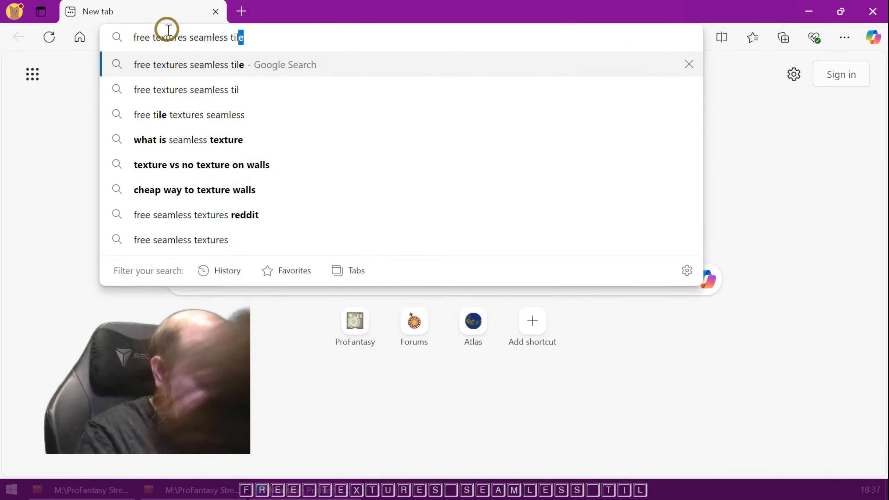
text(e png)
key(Return)
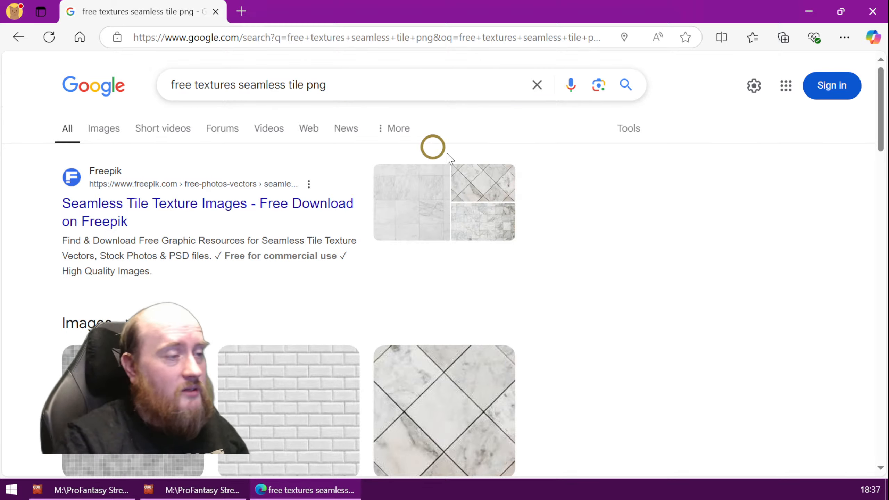
Examine the search results for sites offering free seamless tile textures, including their images and descriptions
scroll(425, 348, down, 5)
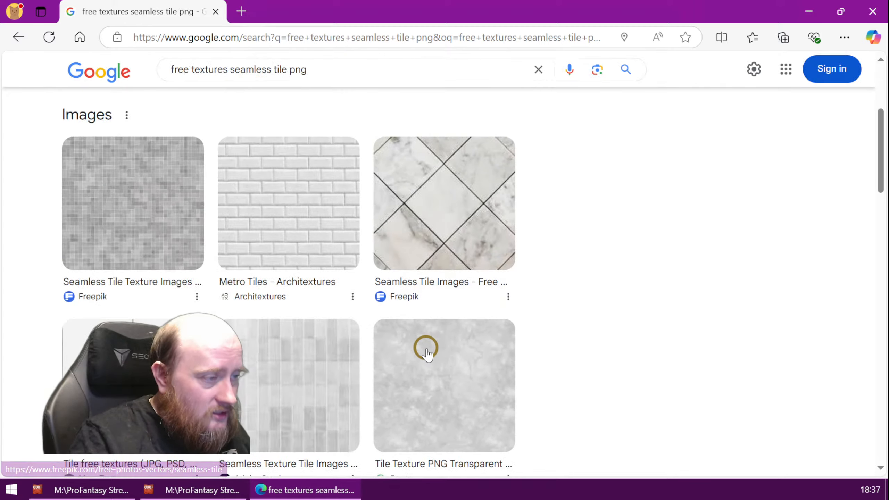
scroll(557, 302, down, 3)
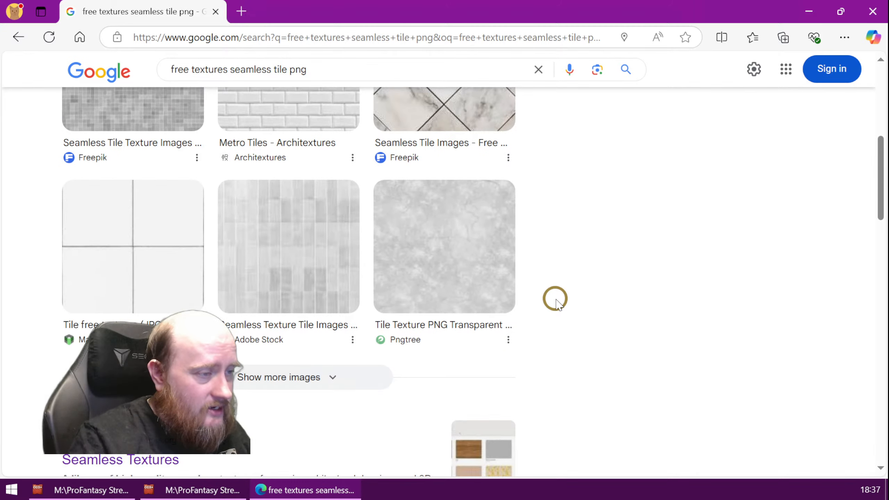
scroll(557, 302, down, 5)
scroll(378, 277, down, 8)
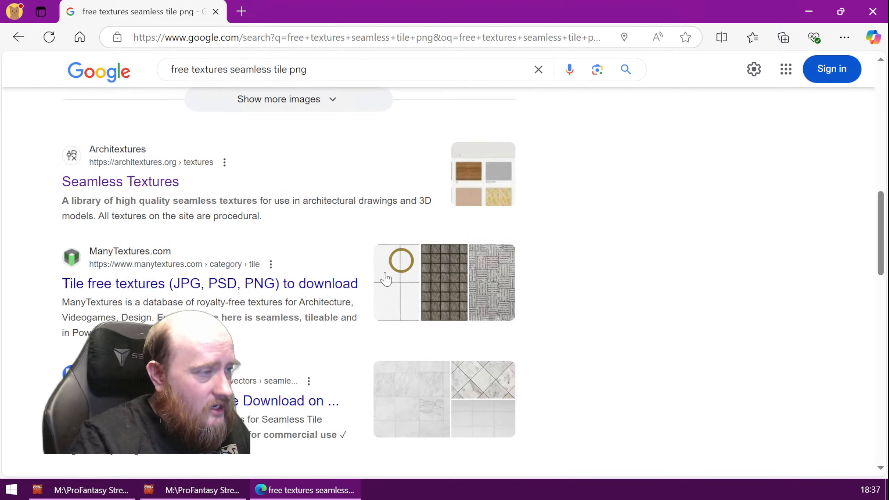
scroll(378, 277, down, 3)
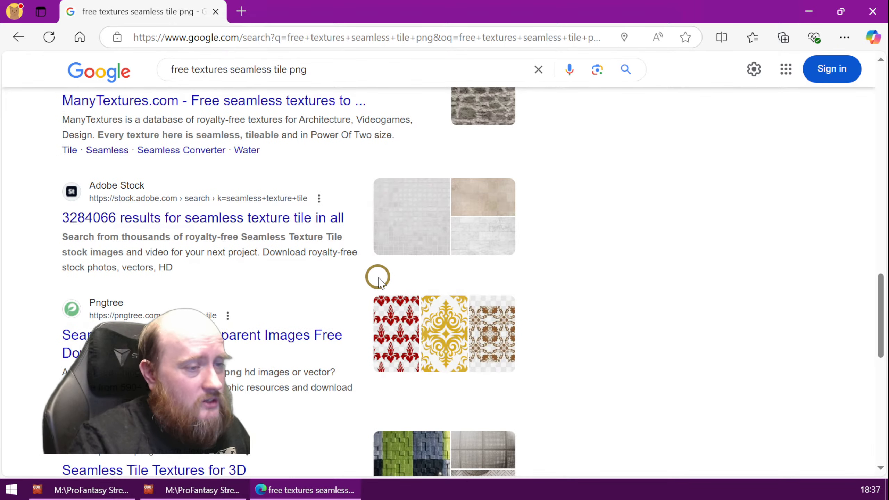
scroll(430, 294, down, 2)
scroll(310, 220, up, 9)
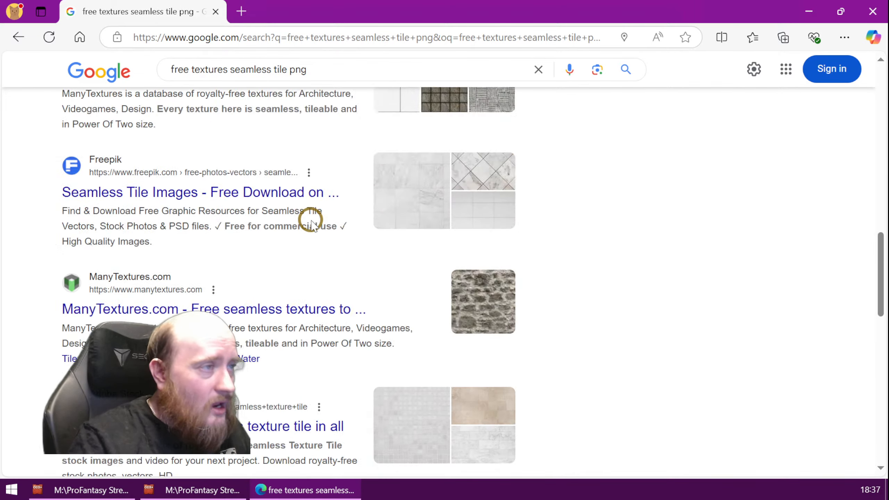
scroll(745, 96, up, 4)
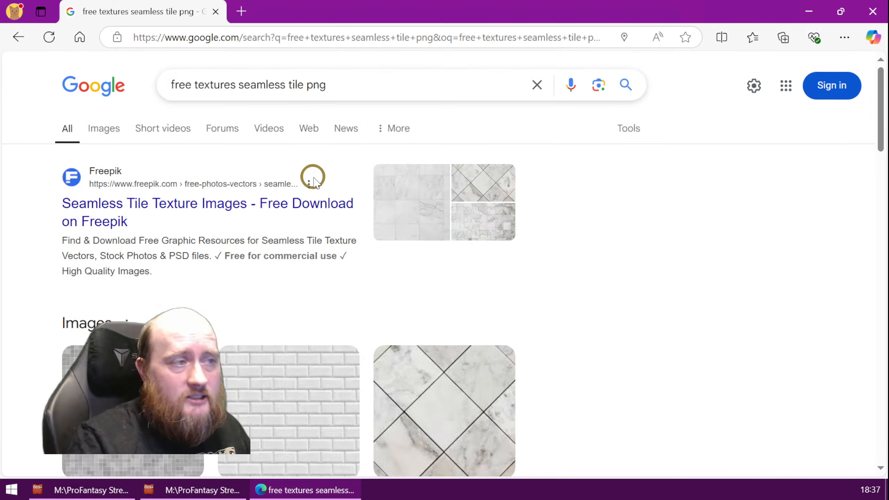
Open the Pixabay seamless texture page from the saved favorites and go to the site's License Summary
click(752, 37)
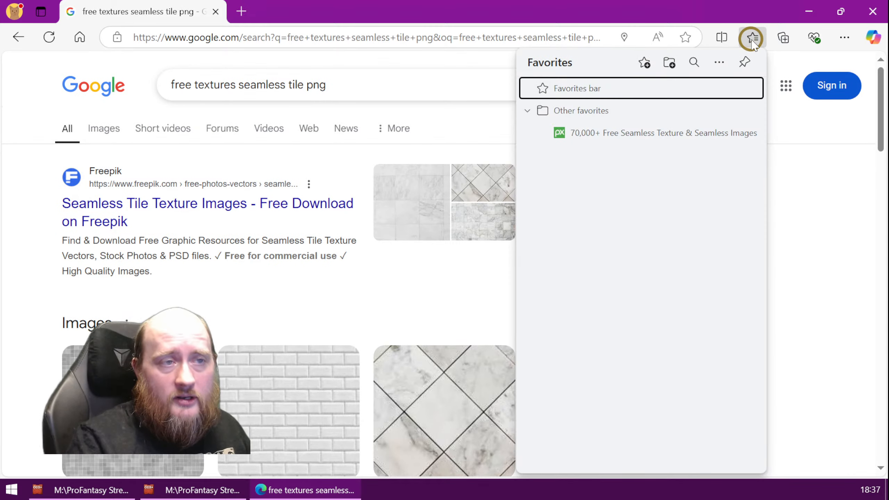
click(621, 133)
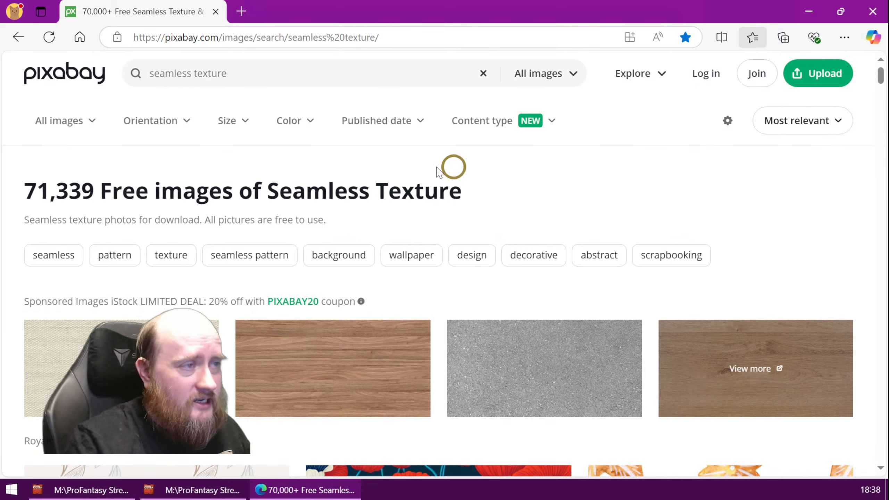
click(662, 75)
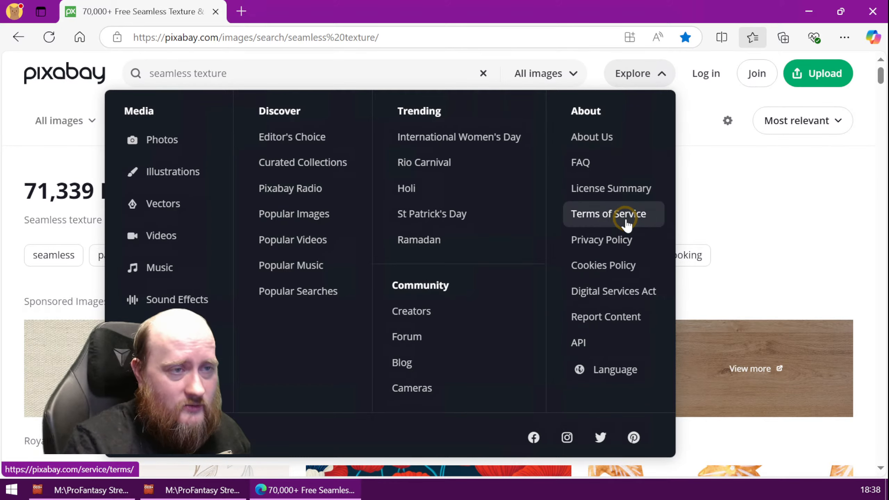
click(627, 188)
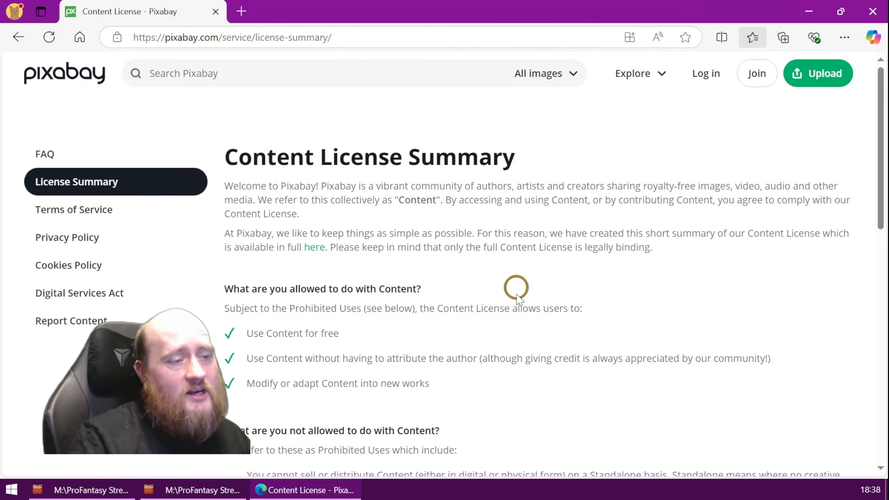
Read the allowed and prohibited uses in Pixabay's Content License Summary
scroll(560, 305, down, 4)
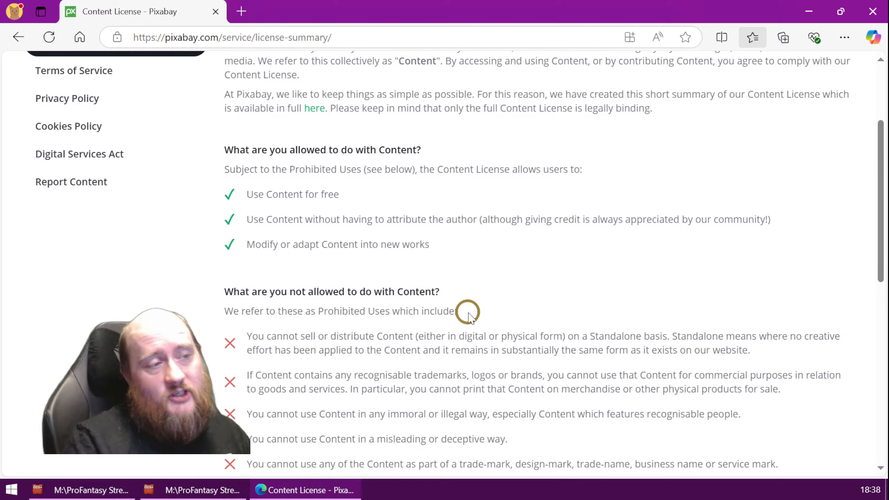
scroll(484, 302, down, 2)
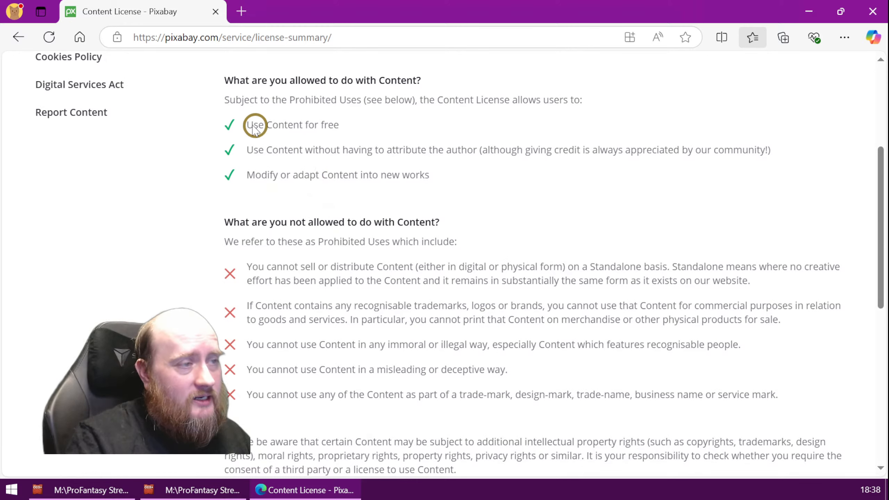
drag(249, 125, 772, 417)
click(313, 149)
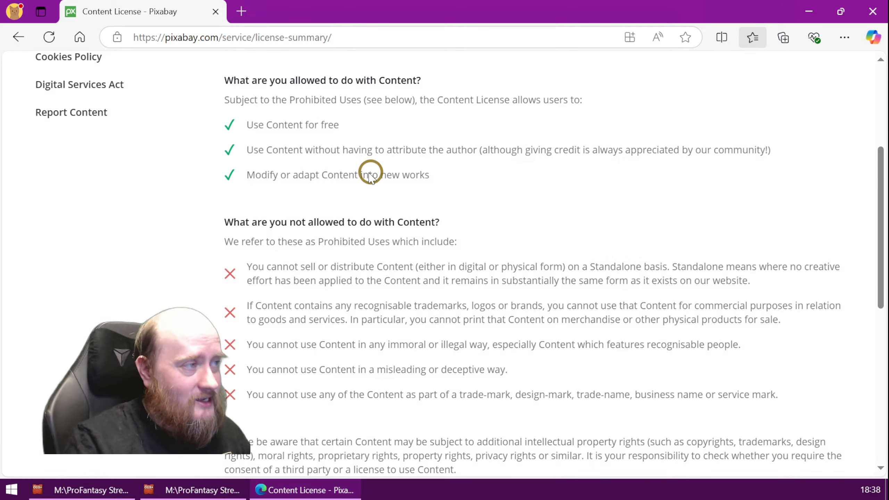
scroll(392, 196, up, 5)
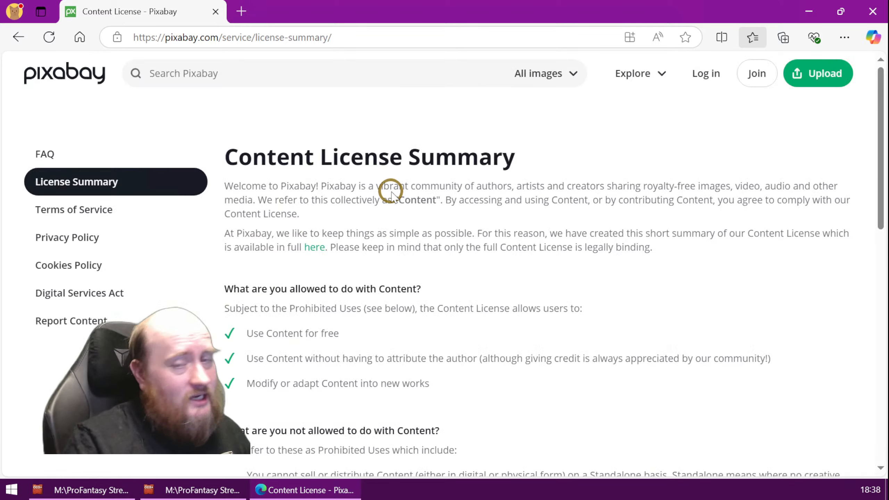
Return to the Pixabay seamless texture results and browse the listed images for usable fill textures
click(18, 37)
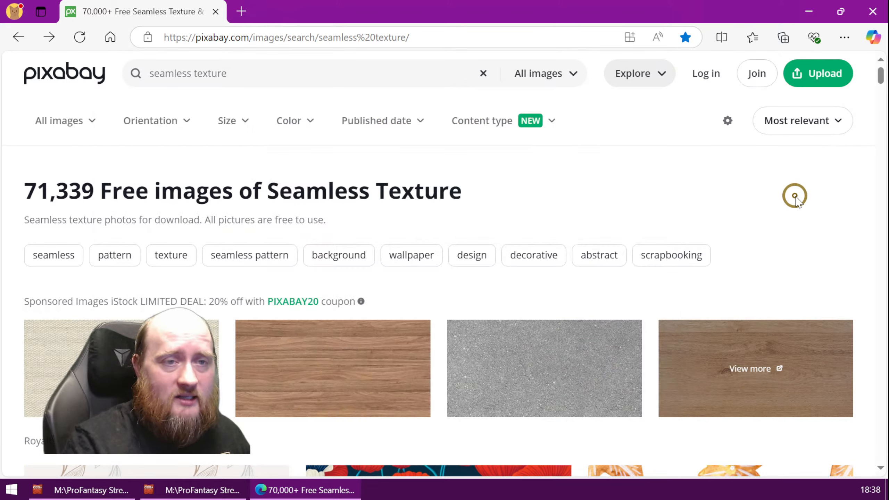
scroll(648, 191, down, 5)
scroll(638, 196, down, 4)
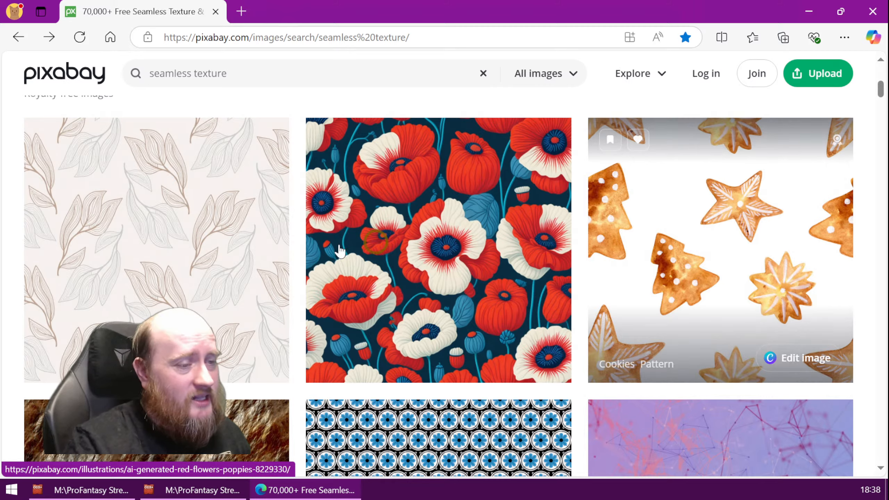
scroll(324, 241, down, 5)
scroll(324, 241, down, 2)
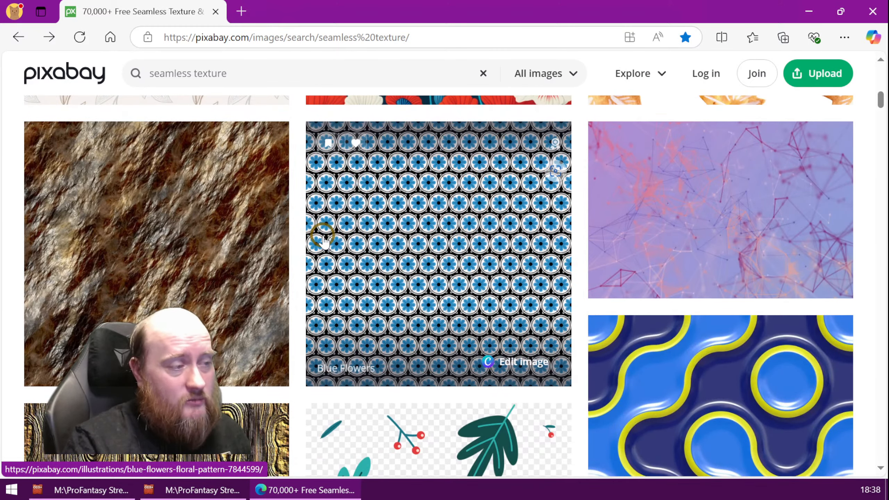
scroll(324, 241, down, 10)
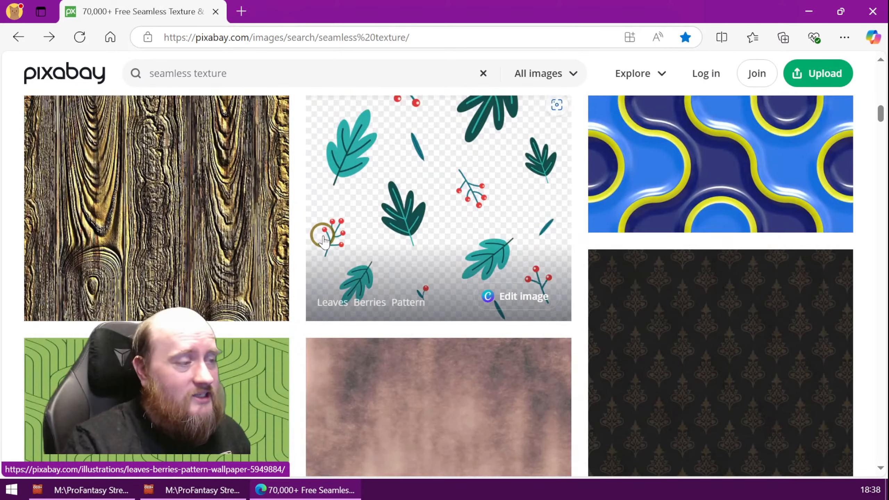
scroll(301, 247, up, 2)
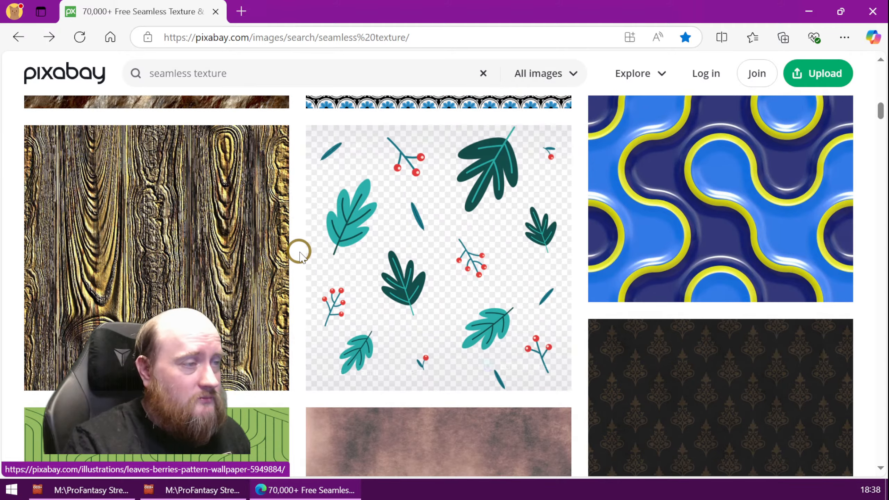
scroll(403, 270, up, 8)
scroll(403, 269, up, 10)
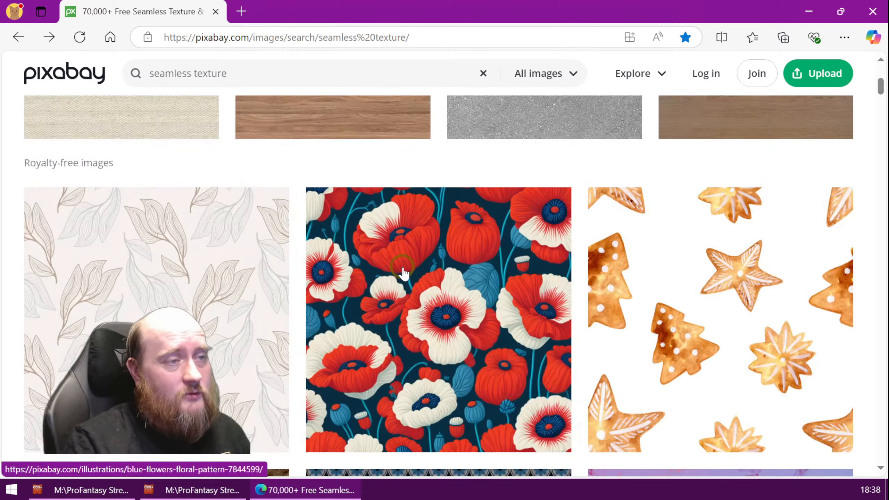
scroll(404, 270, down, 6)
scroll(404, 270, down, 12)
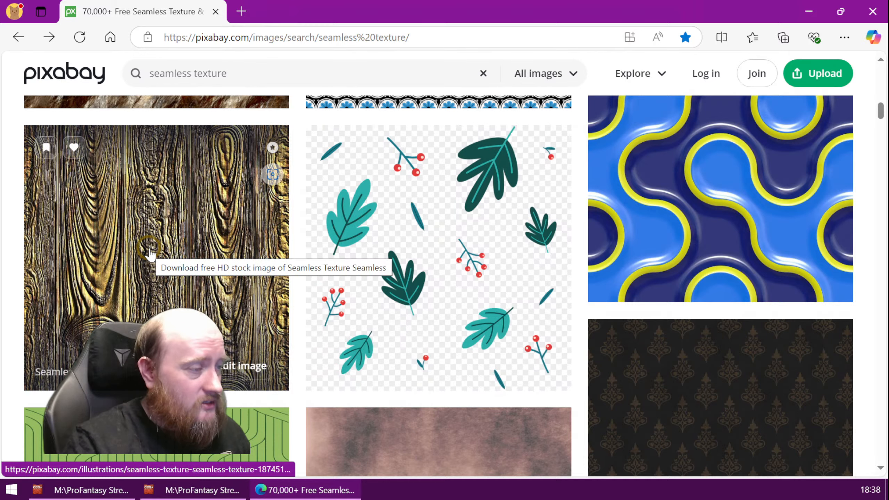
Open the dark wood plank texture's page, check its available download sizes, and return to the search results
click(136, 240)
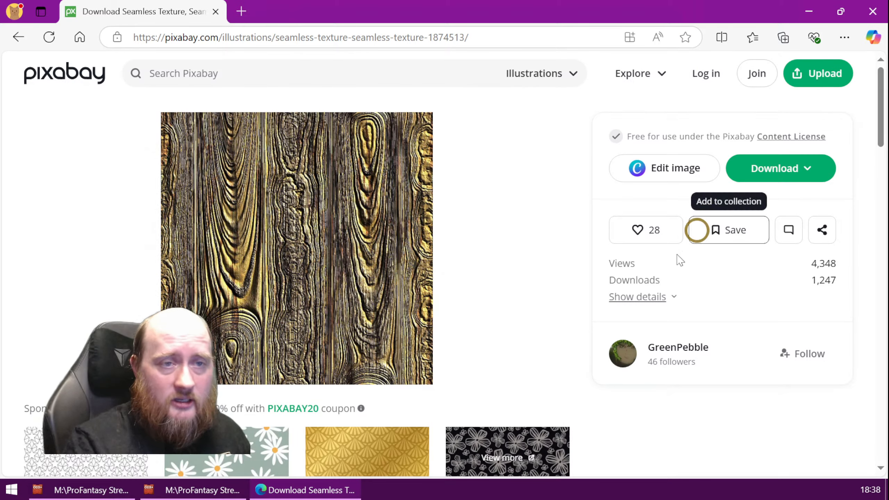
click(817, 171)
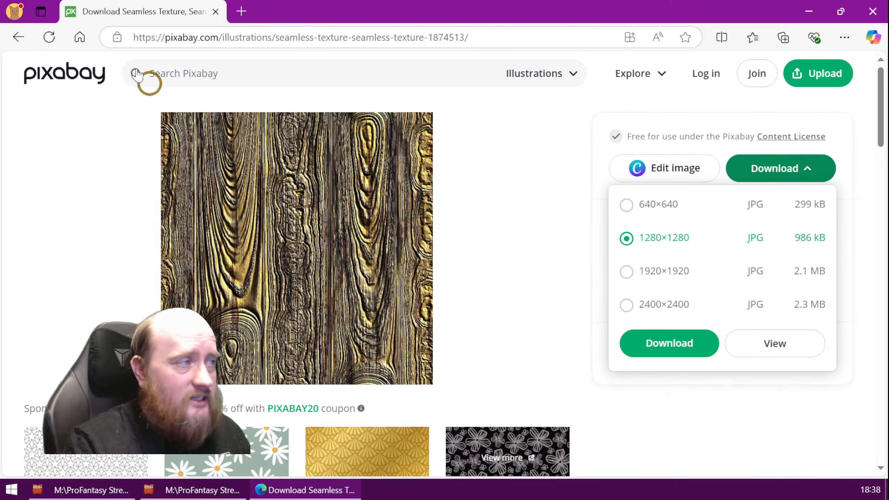
click(18, 37)
Open the pale leaves pattern from the results and download it as a 1280×1280 PNG
scroll(139, 286, up, 10)
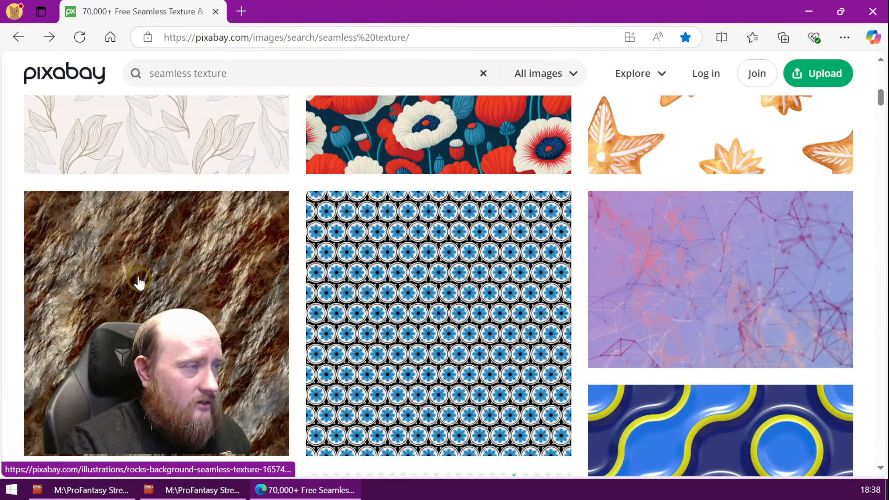
click(138, 285)
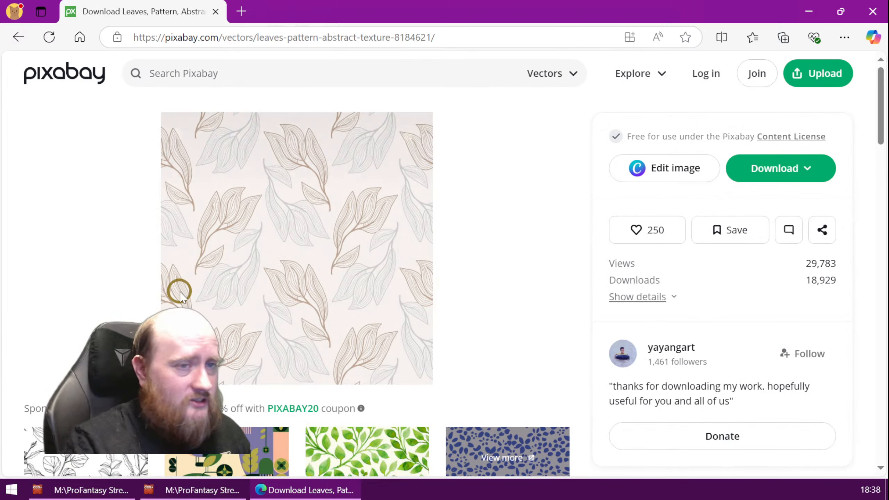
click(816, 173)
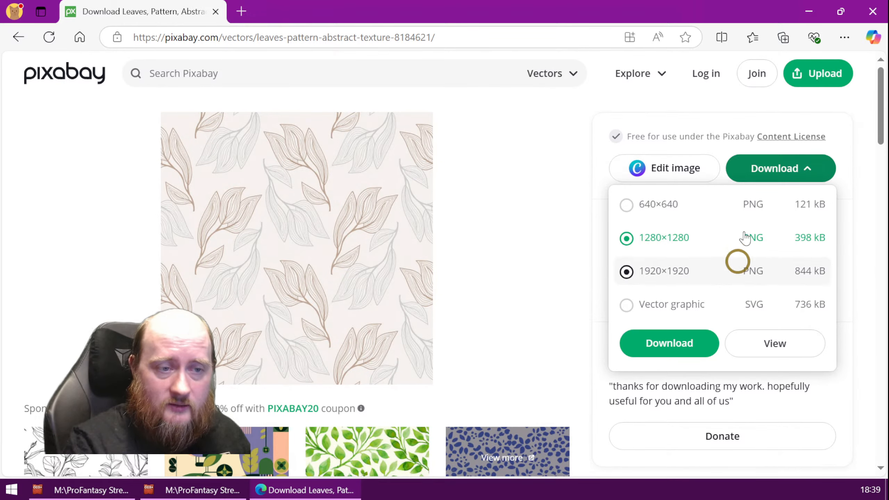
click(670, 343)
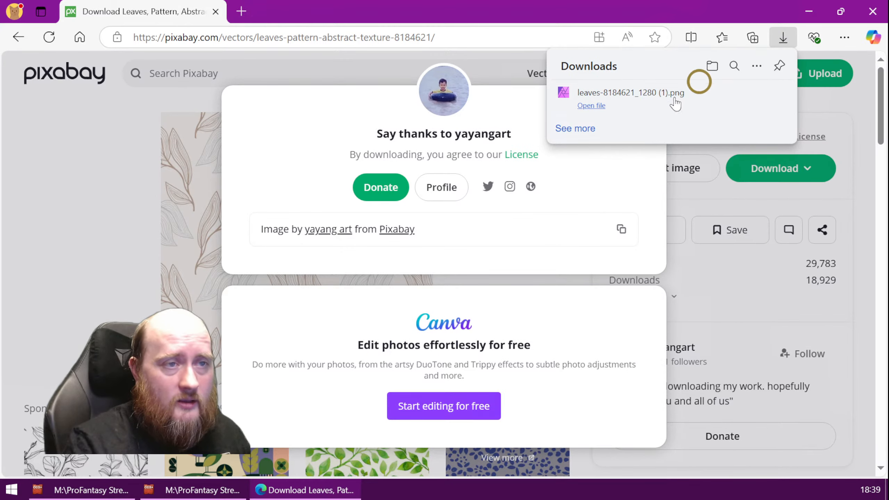
Show the downloaded image in its Downloads folder and copy the file leaves-8184621_1280.png
mouse_move(726, 109)
click(751, 101)
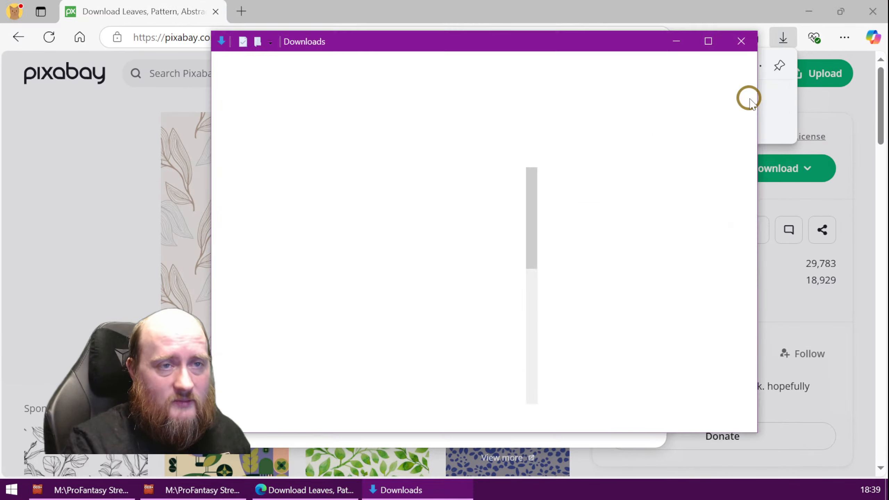
click(426, 183)
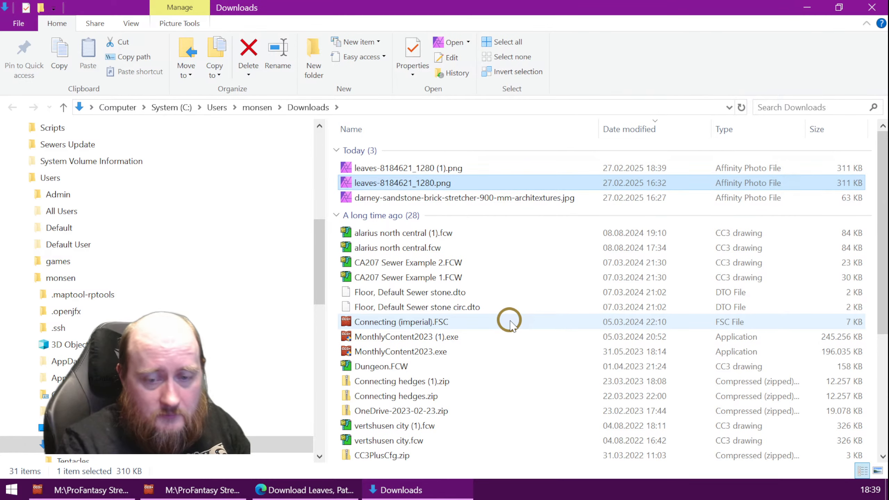
click(413, 278)
click(428, 183)
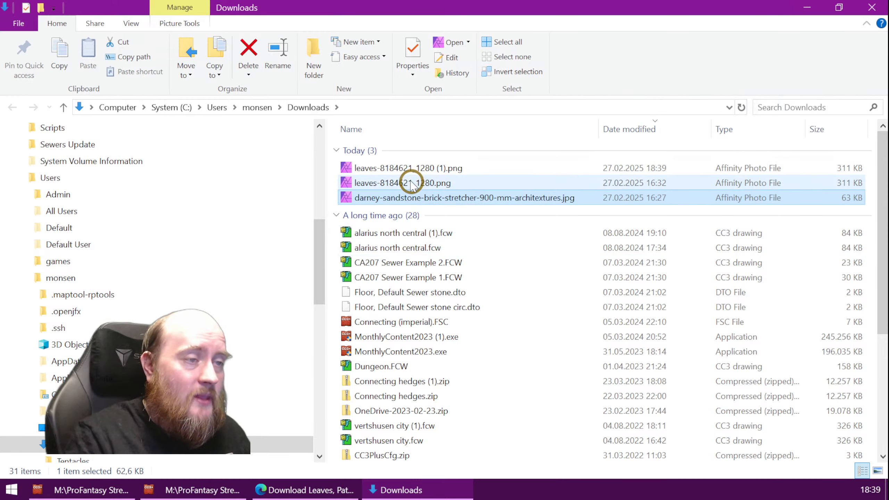
click(434, 186)
key(ctrl)
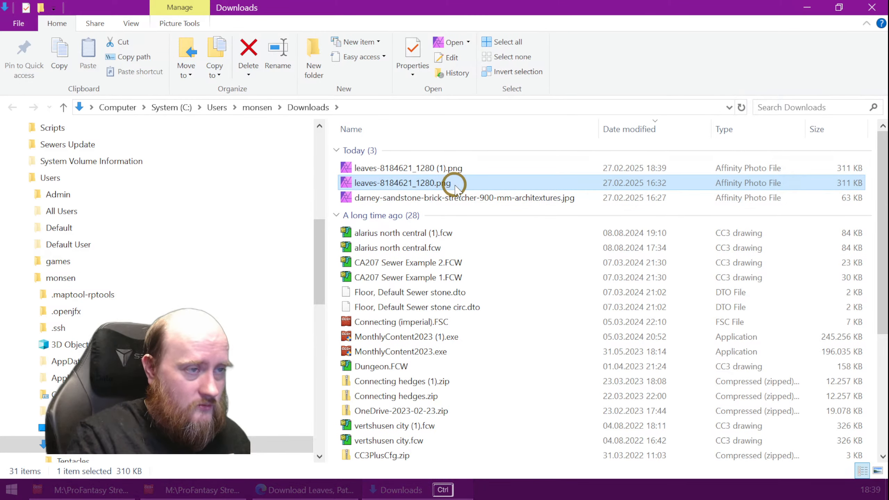
key(ctrl+c)
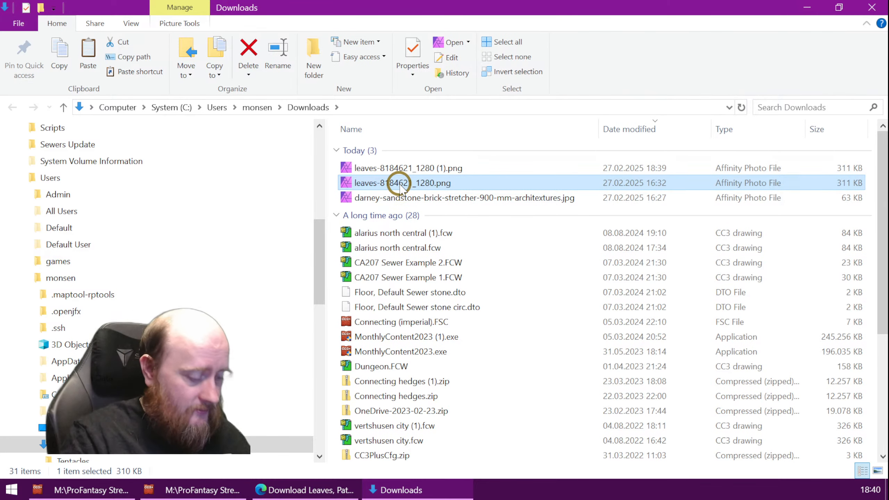
key(ctrl+c)
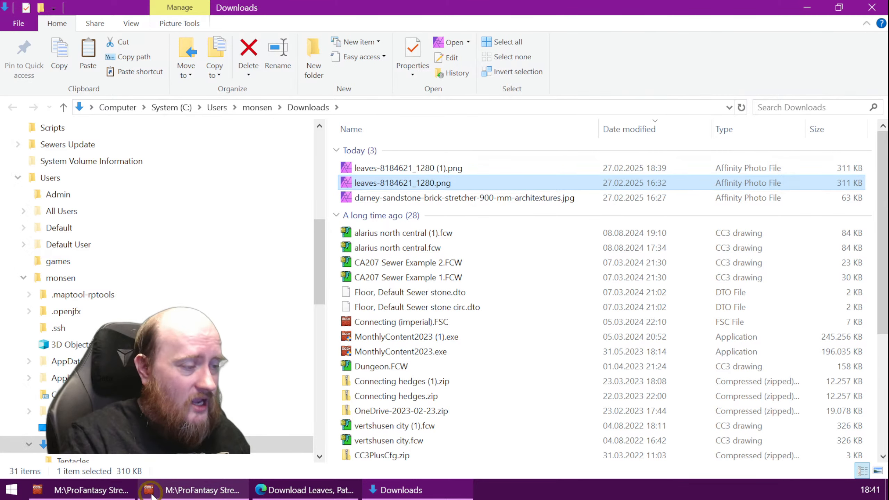
Switch to the SS2 Floorplan drawing in CC3+ and open the program's data folder with the OPENDOC command and @, maximizing its window
click(98, 492)
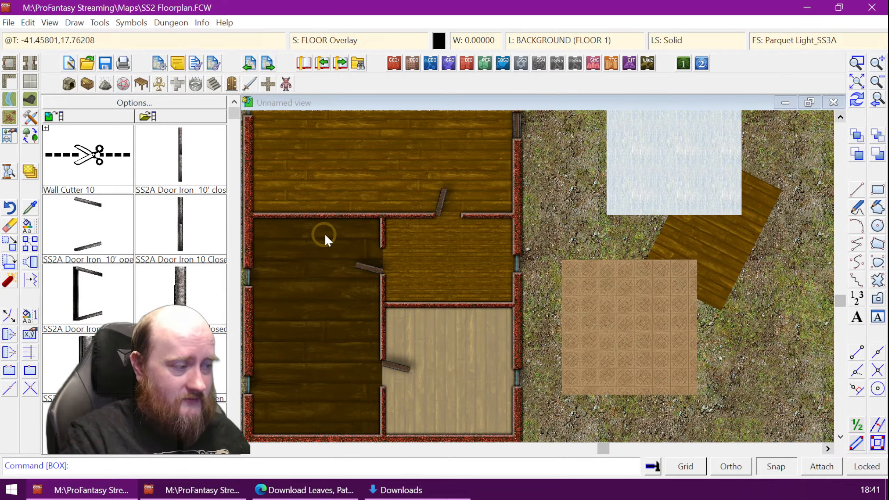
text(op)
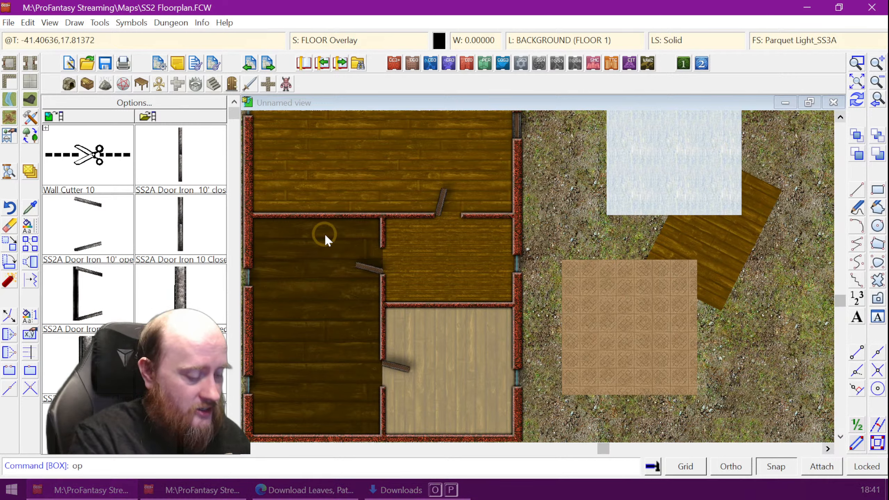
text(endoc)
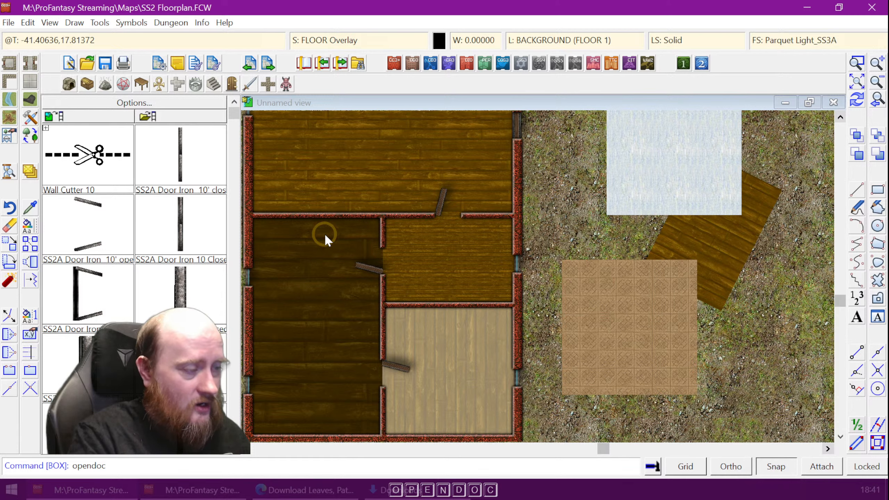
key(Return)
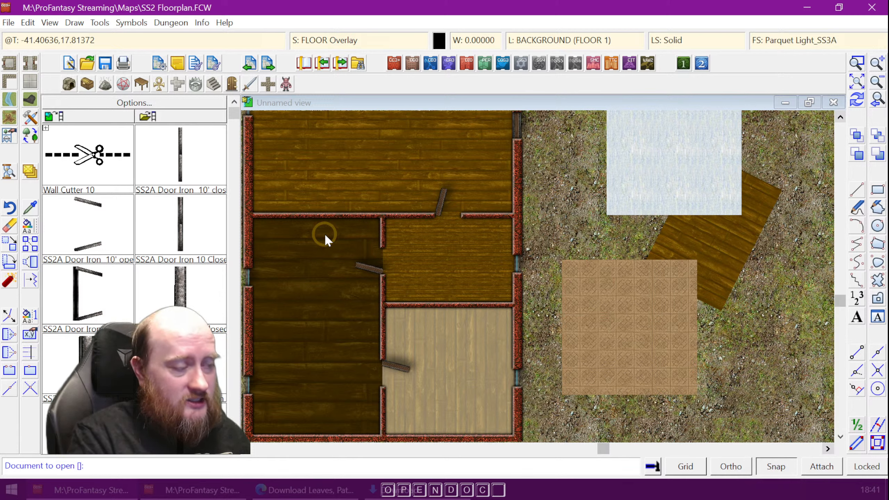
text(@)
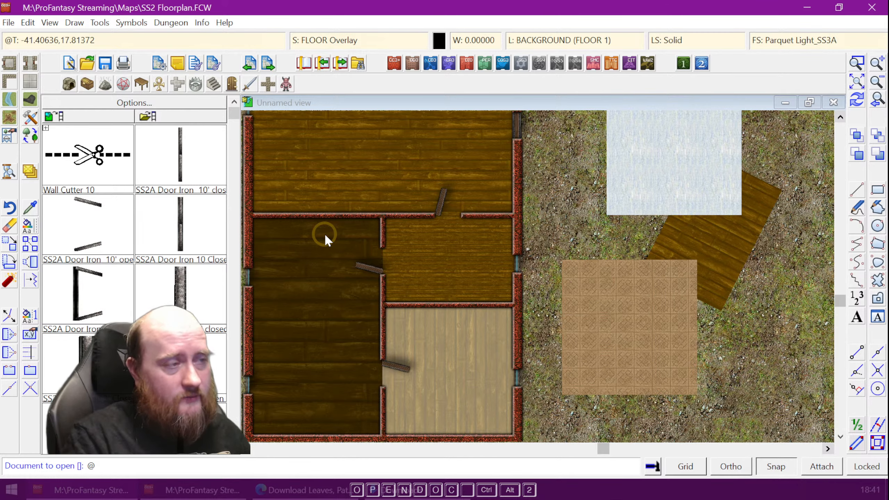
key(Return)
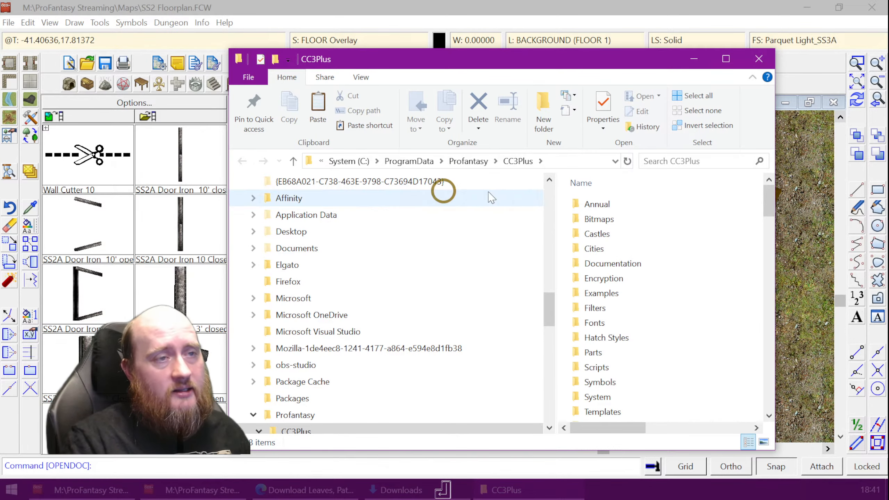
click(726, 58)
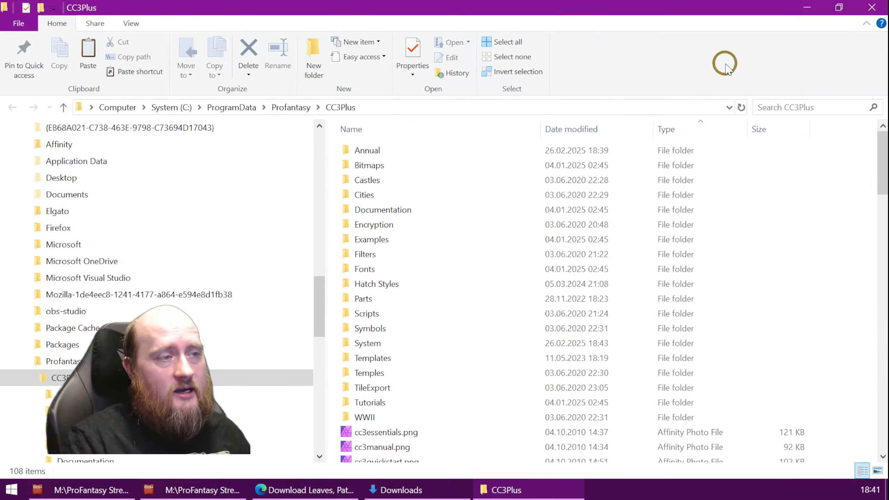
Show the full path of the CC3Plus data folder and go to its Bitmaps\Tiles\User subfolder
scroll(635, 301, down, 4)
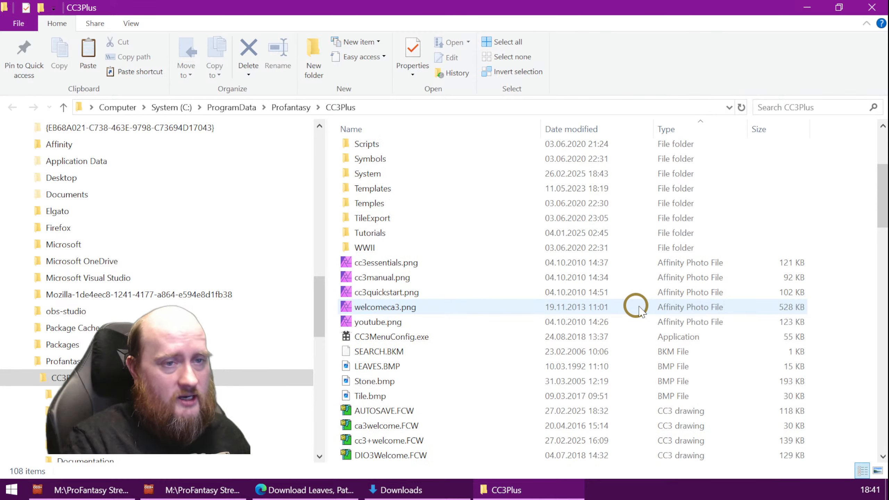
scroll(637, 308, up, 4)
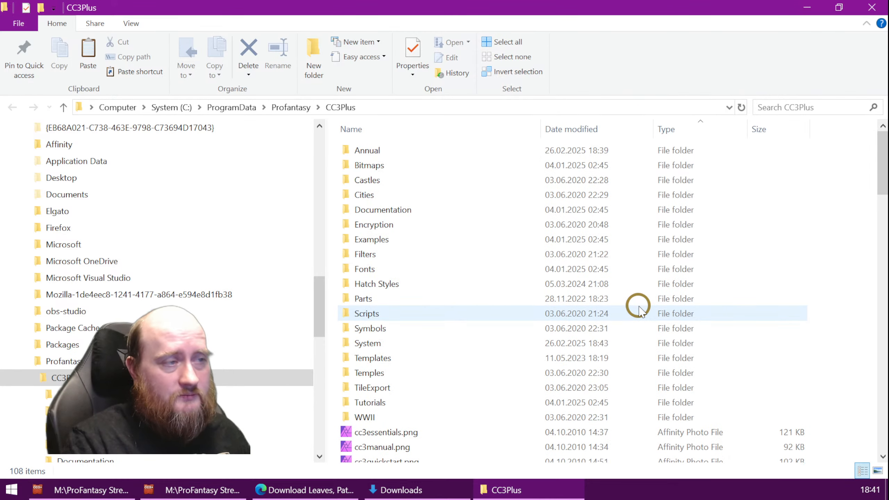
click(382, 108)
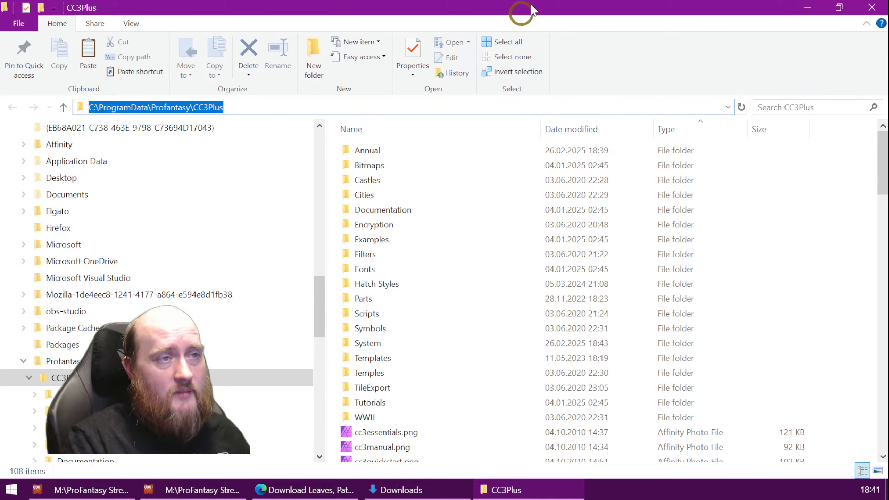
double_click(383, 167)
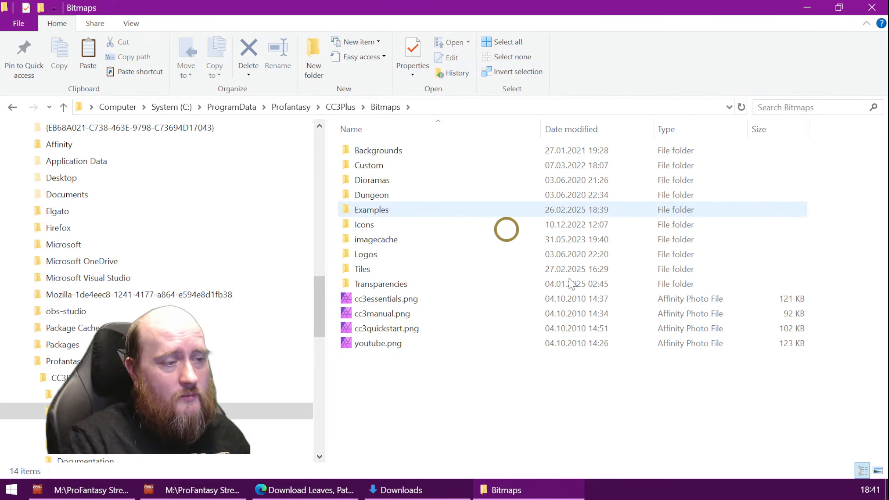
double_click(366, 269)
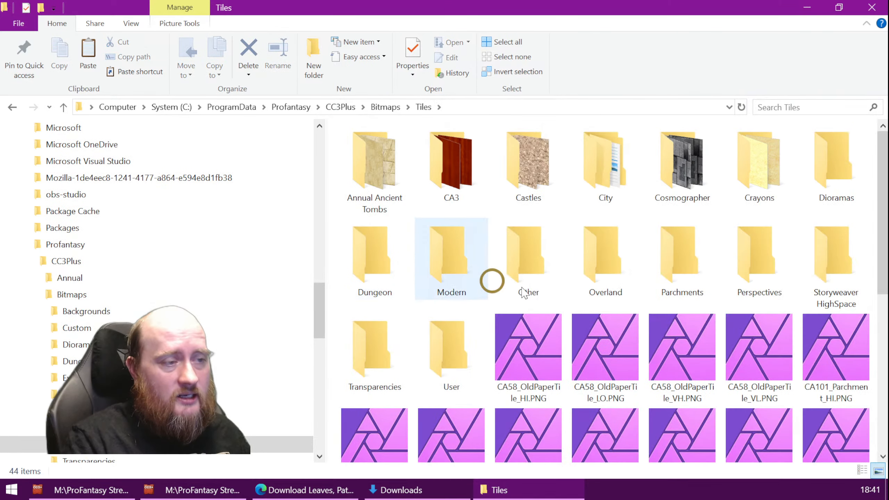
click(450, 350)
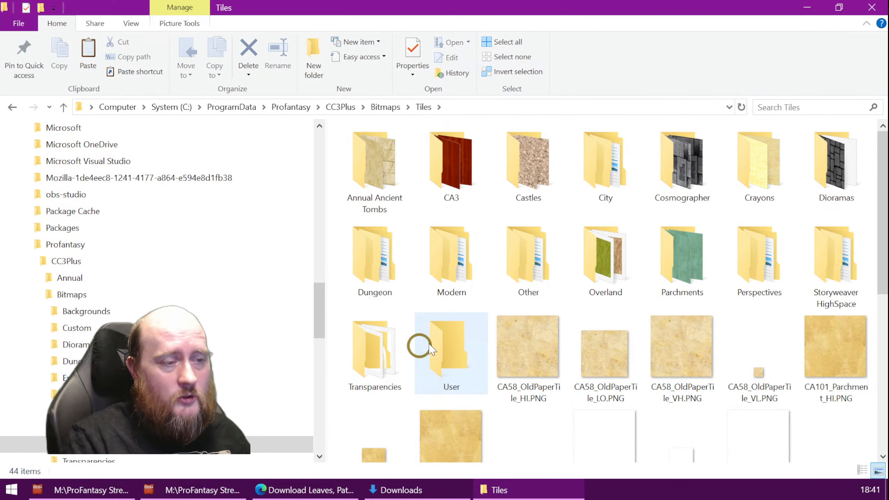
double_click(455, 353)
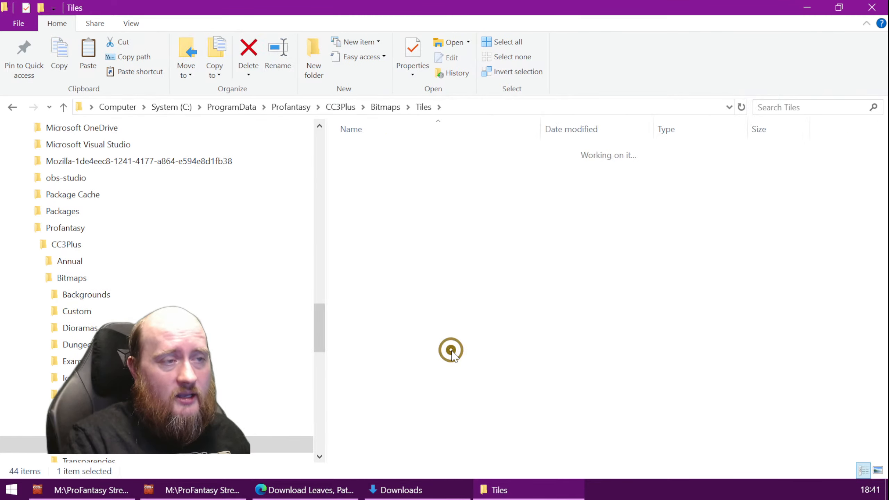
Create a folder named Live Stream Textures inside the User tiles folder and open it
right_click(406, 245)
mouse_move(451, 410)
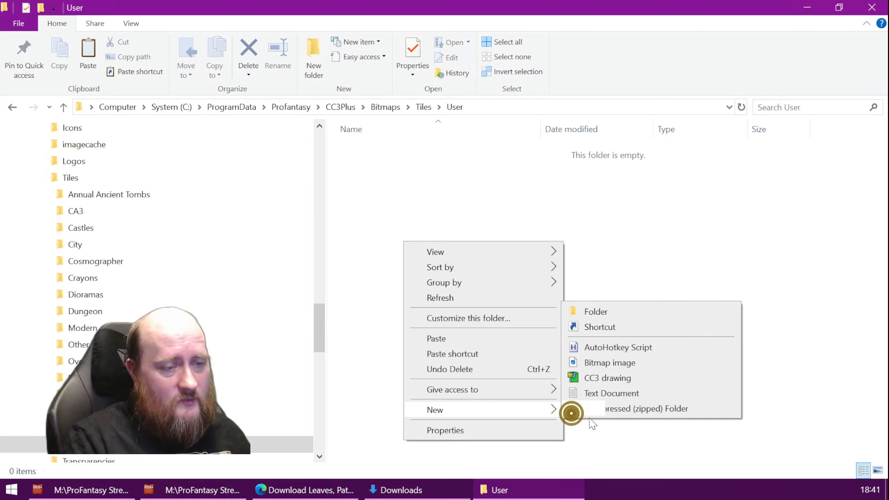
click(601, 313)
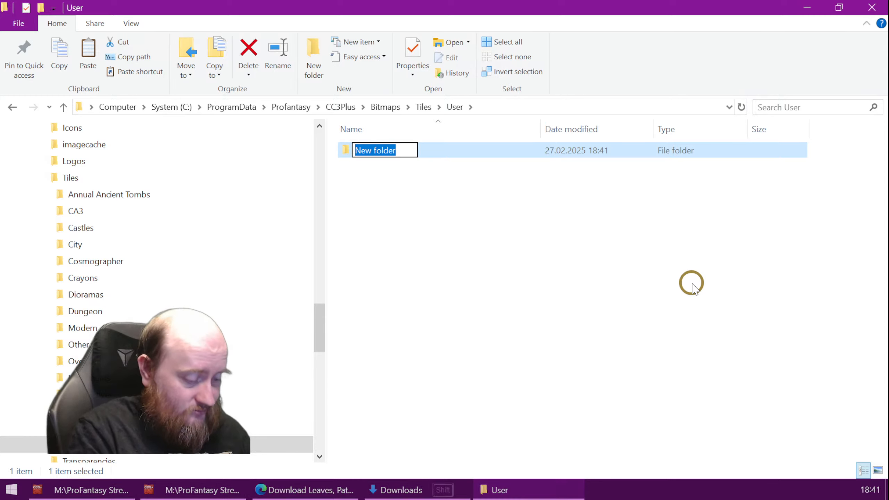
text(Live Strewam)
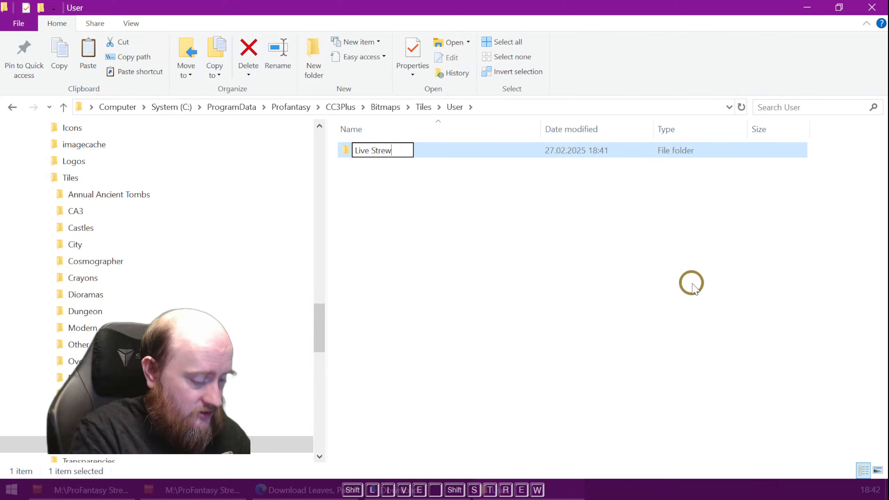
key(BackSpace)
key(BackSpace)
key(BackSpace)
key(BackSpace)
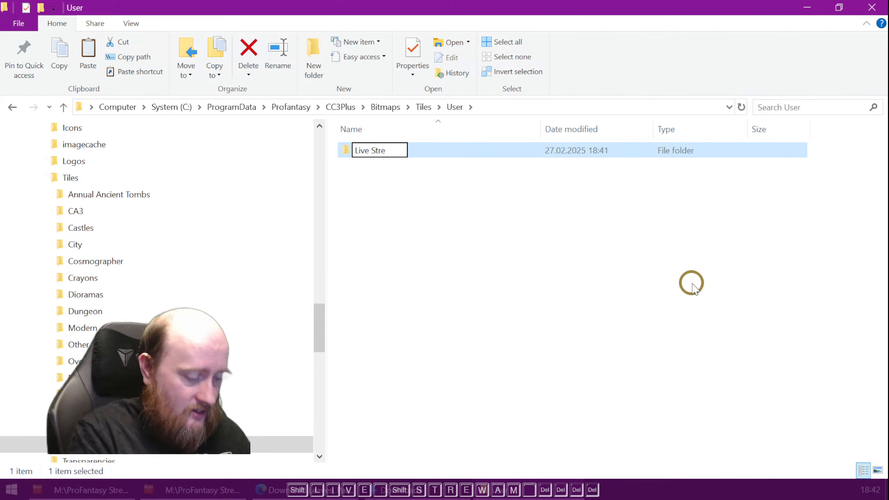
text(am Textur)
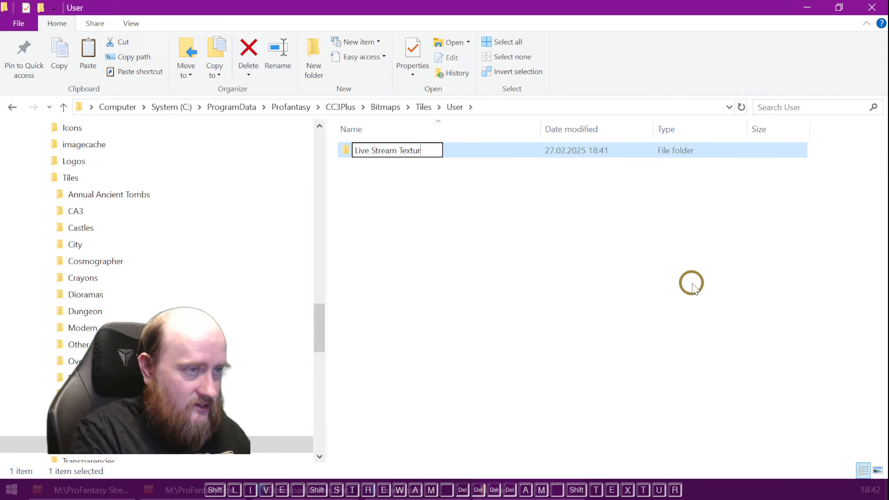
text(es)
key(Return)
key(Return)
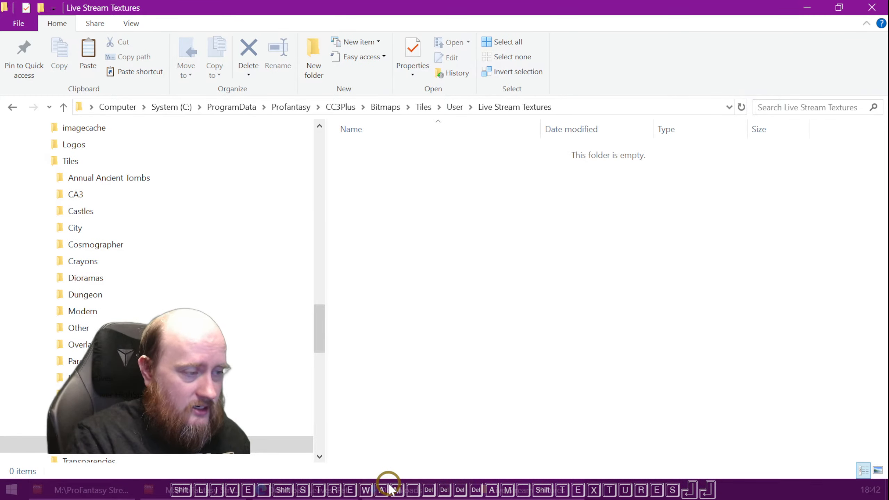
Copy leaves-8184621_1280.png from the Downloads folder and paste it into the Live Stream Textures folder
click(270, 490)
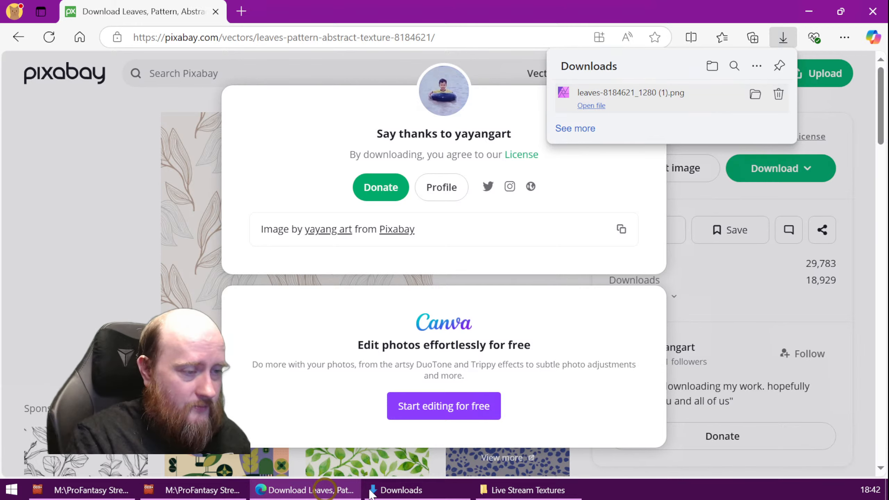
click(420, 490)
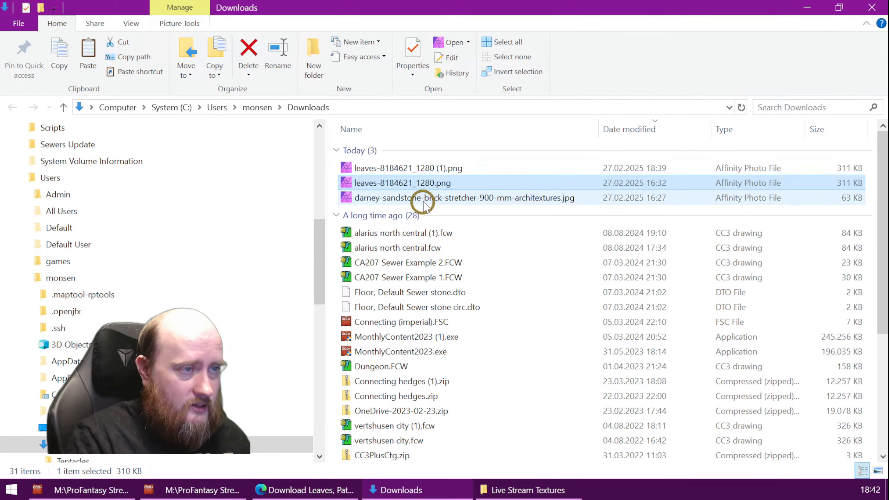
right_click(422, 182)
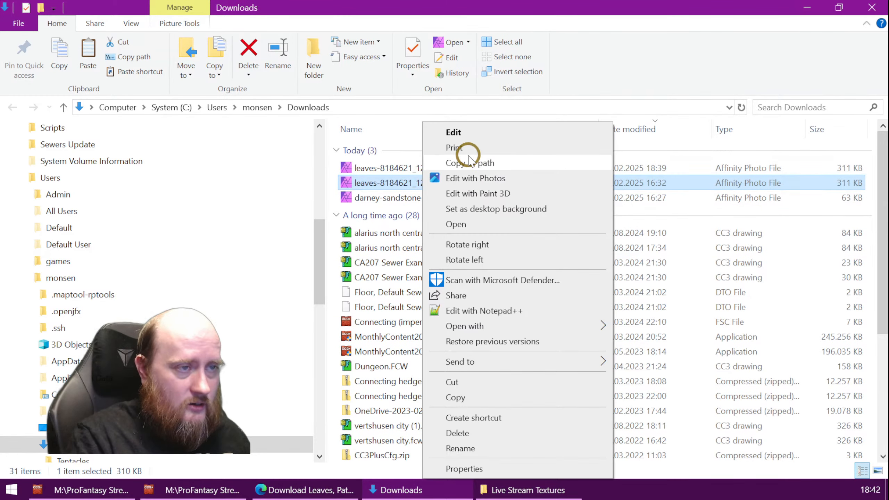
click(462, 398)
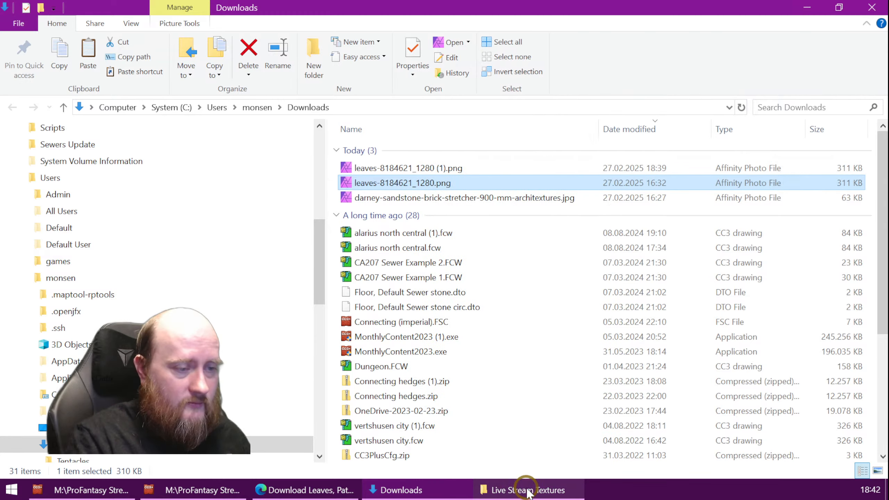
click(529, 490)
right_click(393, 206)
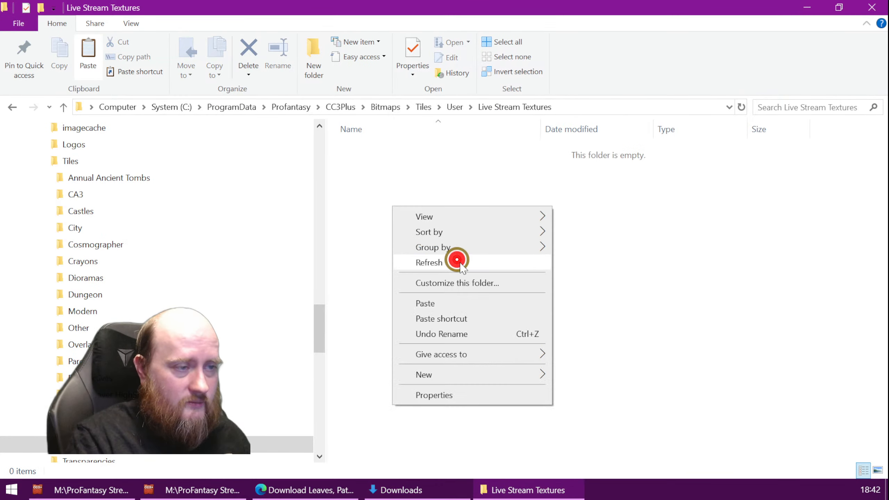
click(446, 308)
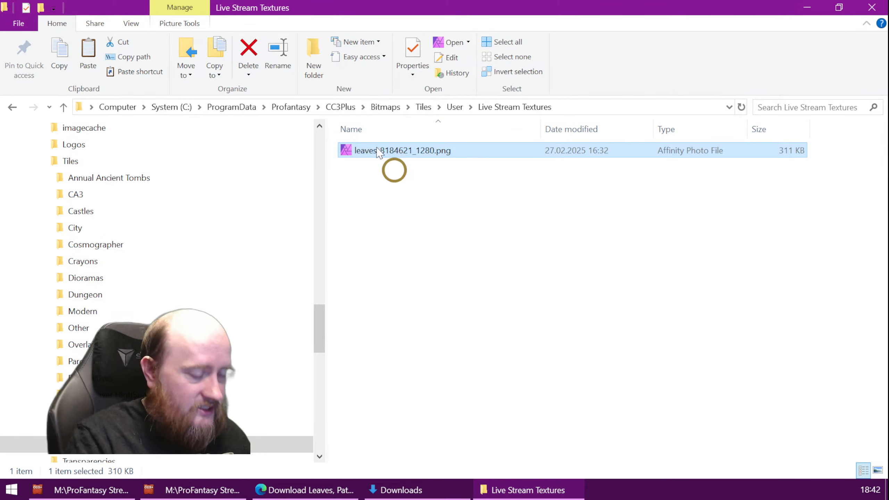
Switch to the SS2 Floorplan drawing in CC3+ and start importing bitmap fill styles with Bitmaps\Tiles\User\Live Stream Textures as the source folder
click(88, 489)
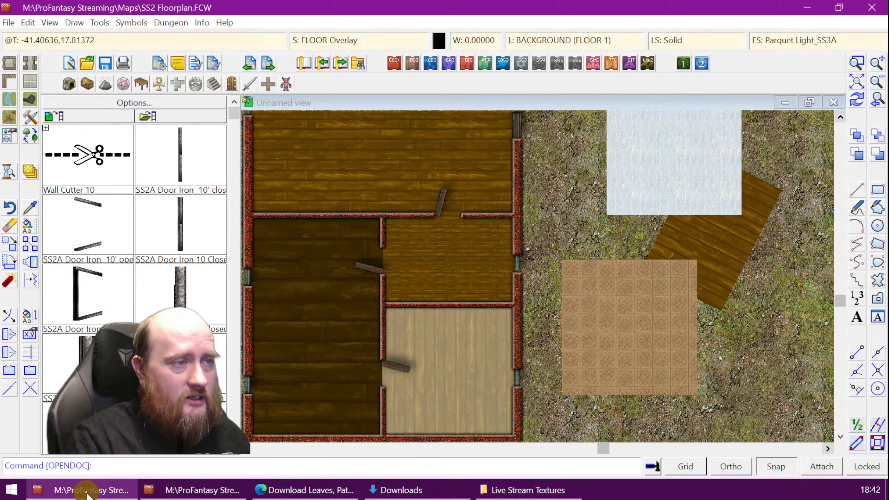
click(100, 22)
click(162, 207)
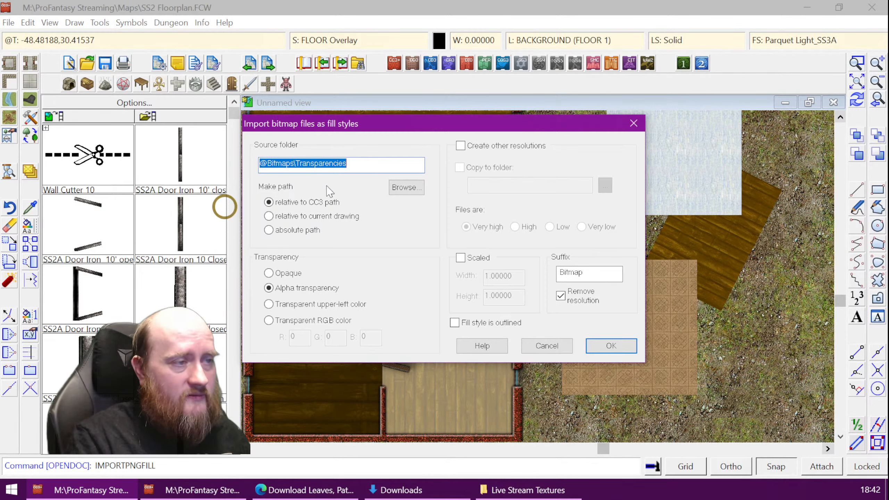
click(408, 184)
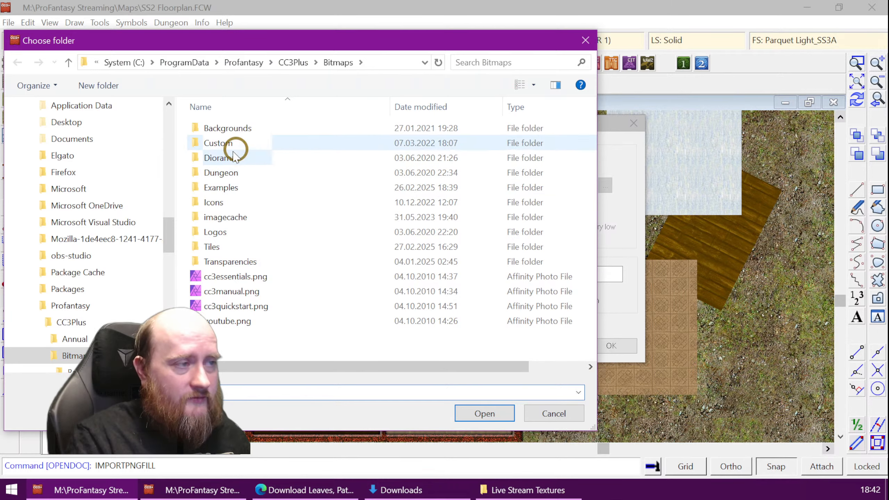
double_click(213, 246)
scroll(391, 318, down, 5)
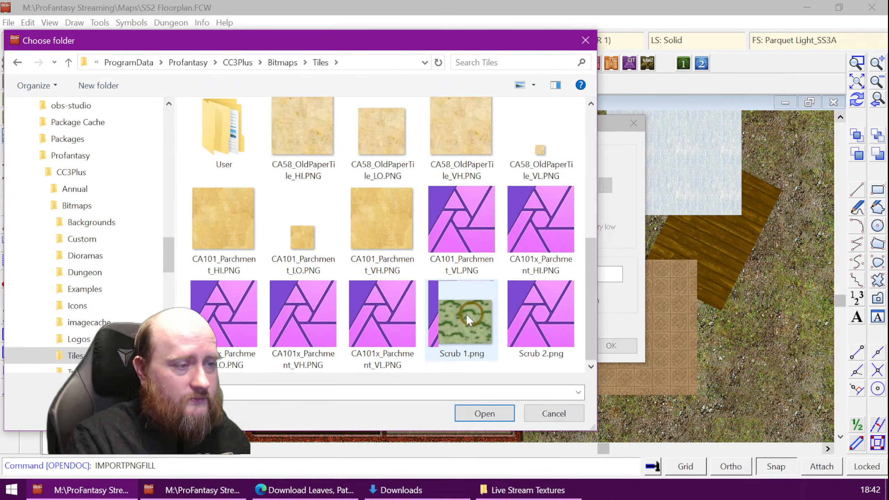
double_click(227, 168)
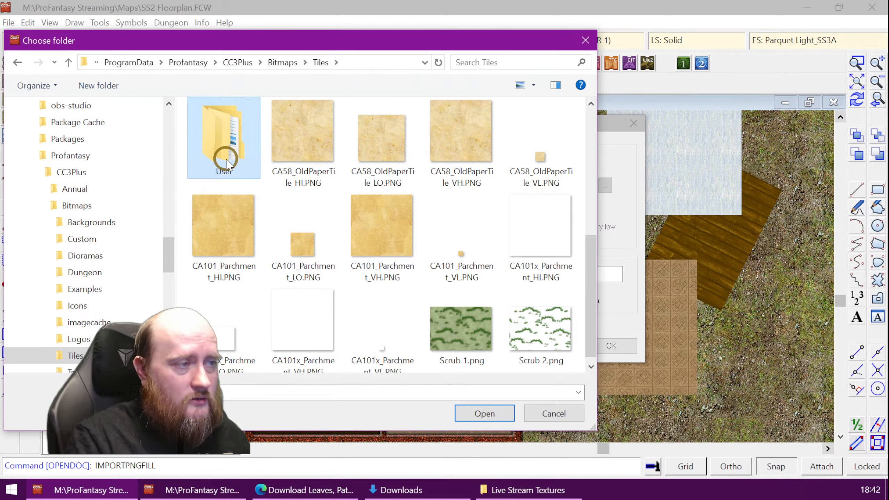
double_click(251, 130)
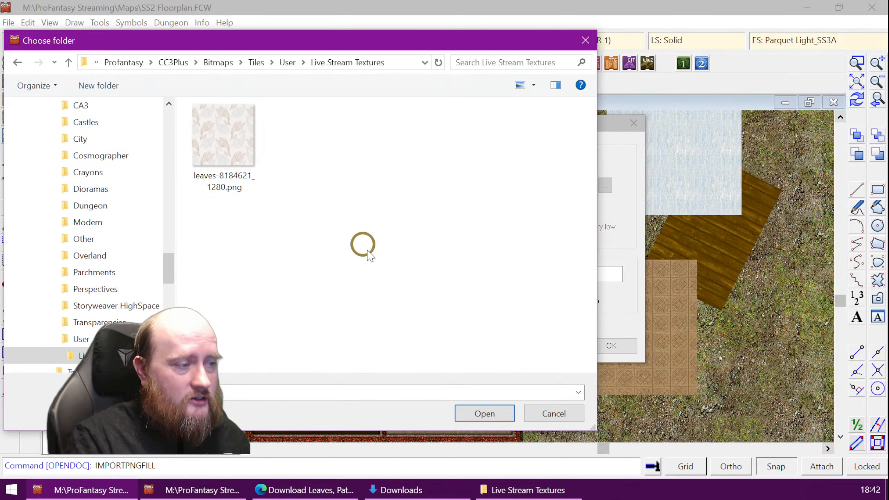
click(258, 155)
click(523, 399)
click(494, 415)
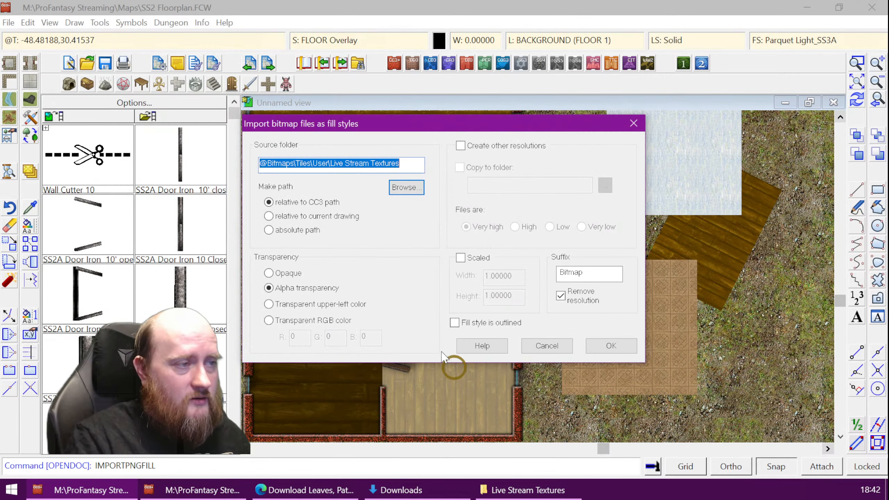
Have the import create other resolutions from Very high files and scale the fills to width 10 and height 10
click(461, 148)
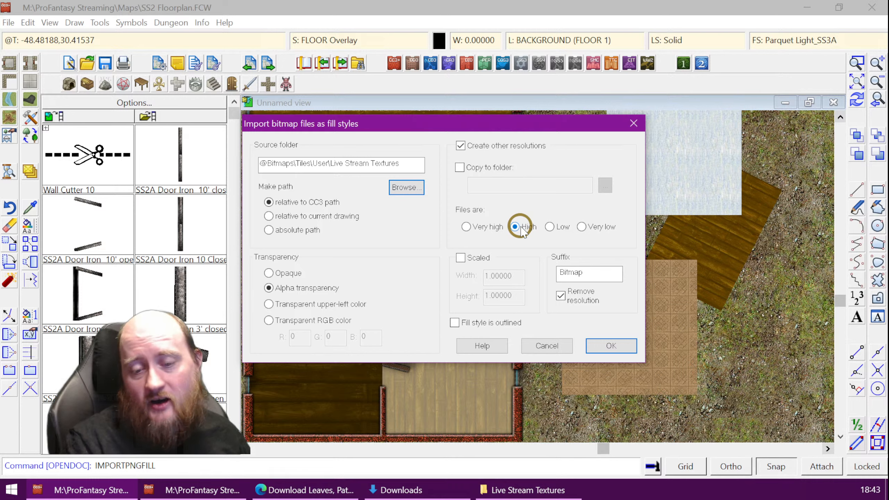
click(471, 227)
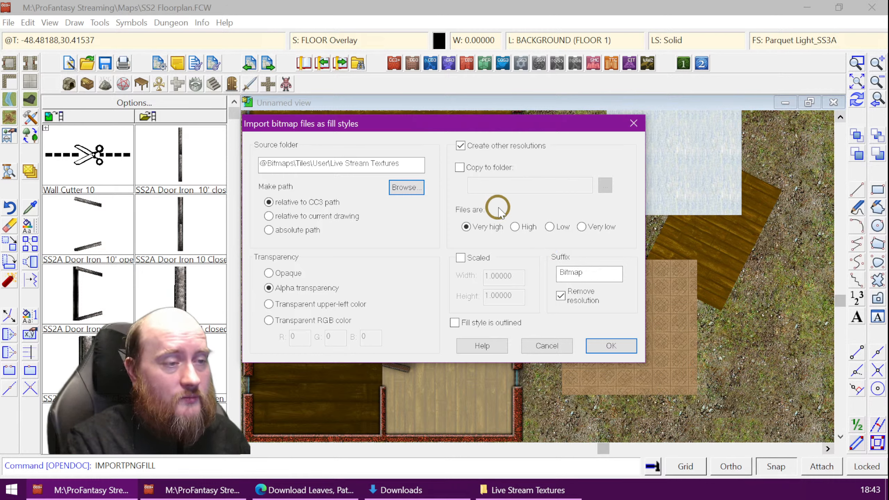
click(472, 258)
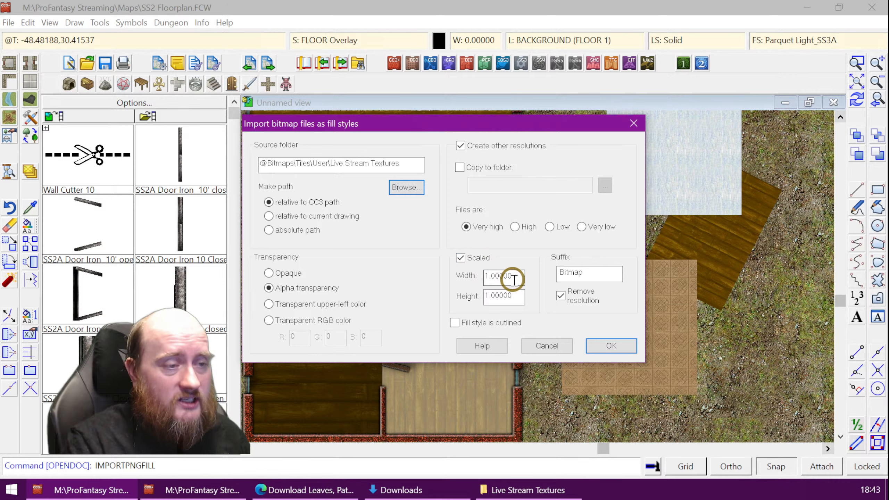
drag(513, 276, 458, 279)
text(10)
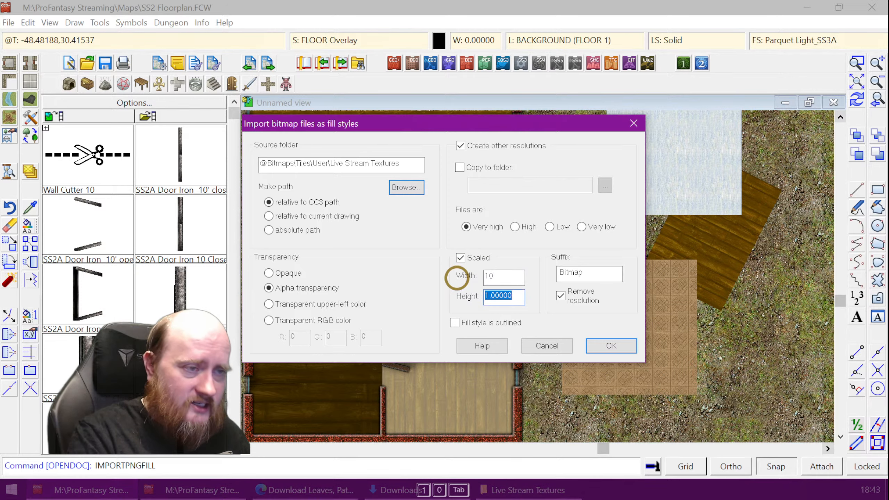
key(Tab)
text(10)
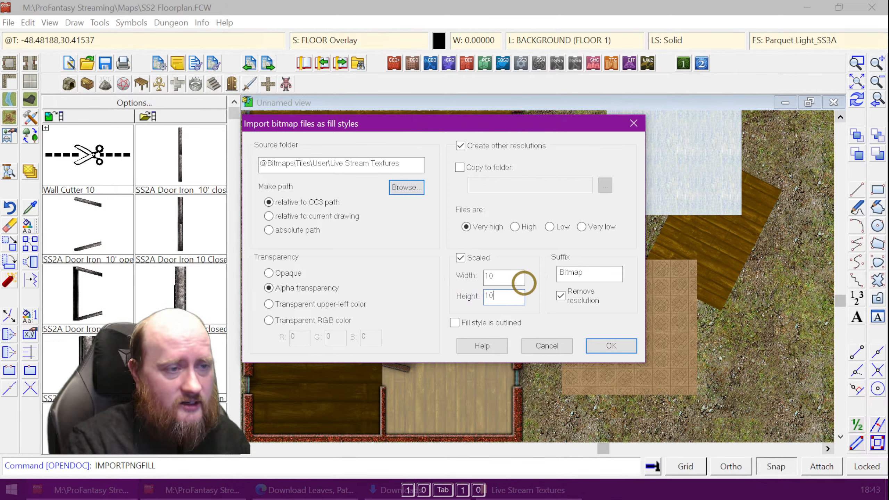
click(508, 277)
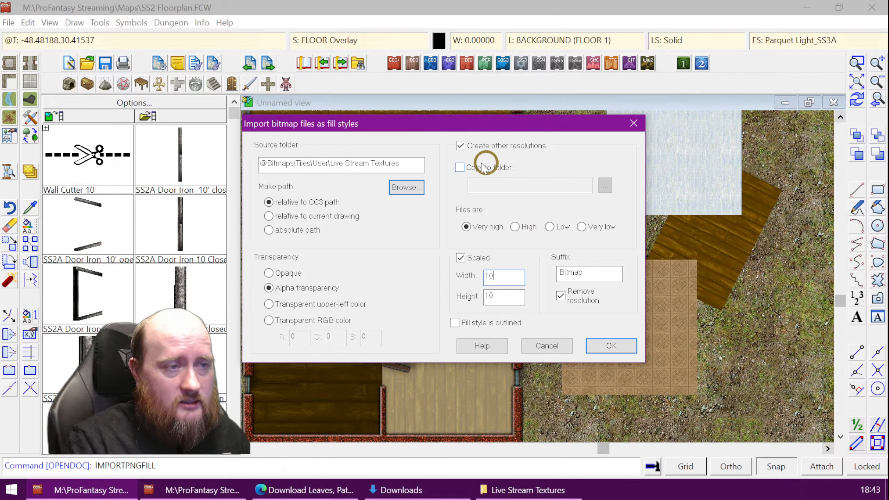
Replace the fill name suffix with LS and import the bitmap fill into the drawing
double_click(591, 275)
key(Delete)
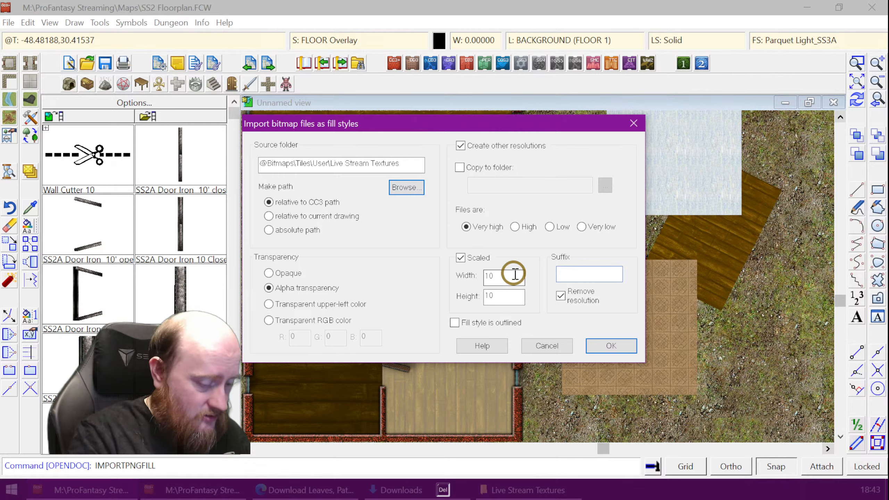
text(LS)
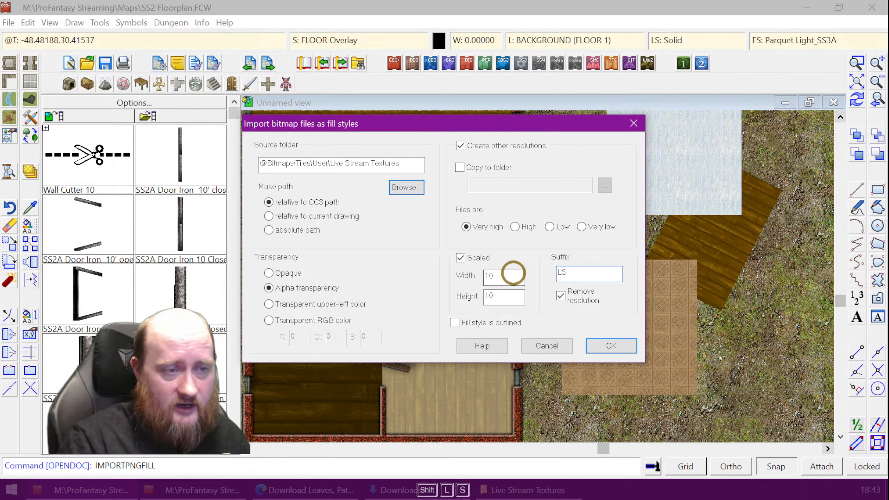
key(Left)
key(Left)
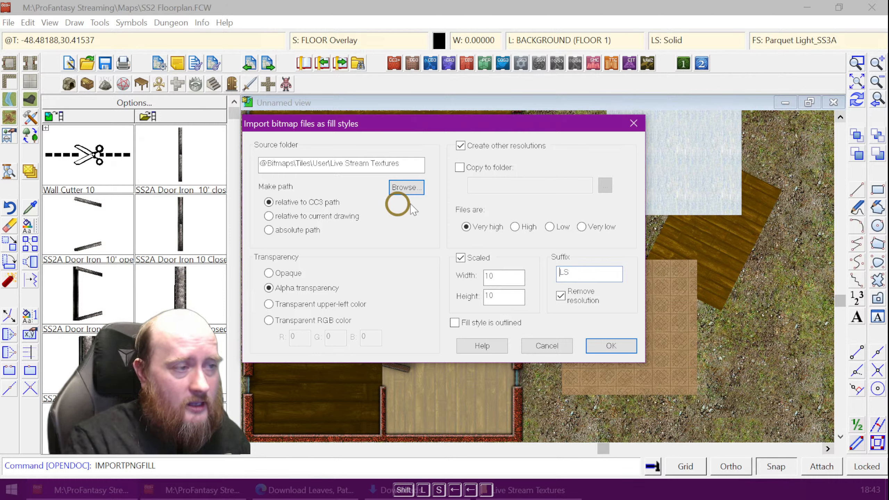
click(613, 346)
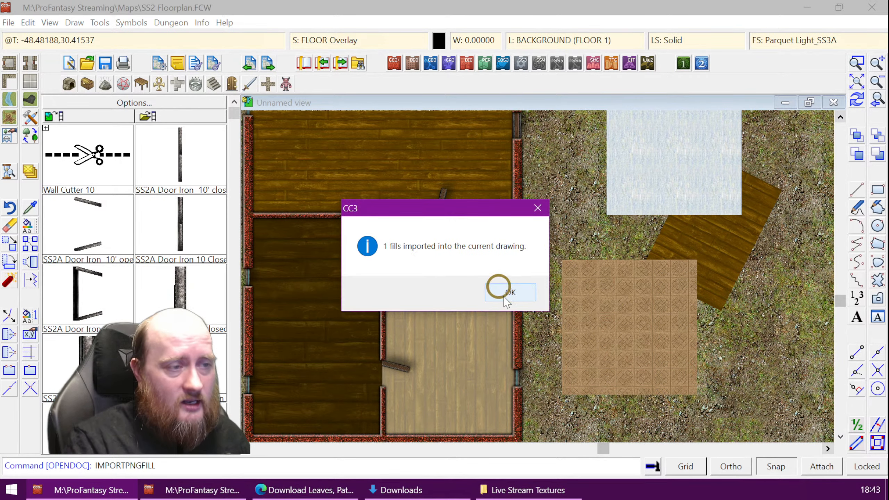
click(506, 294)
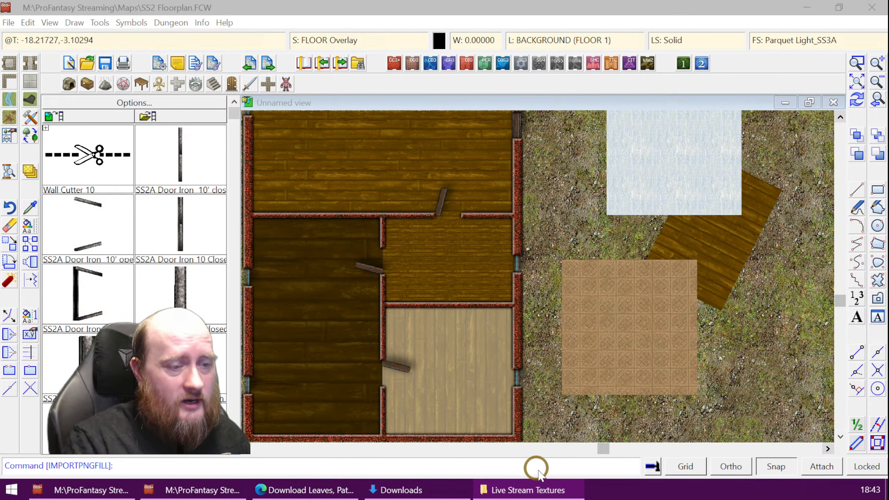
Switch to the Live Stream Textures folder and examine the leaves image files for each resolution, especially the VH and VL versions
click(522, 490)
click(504, 490)
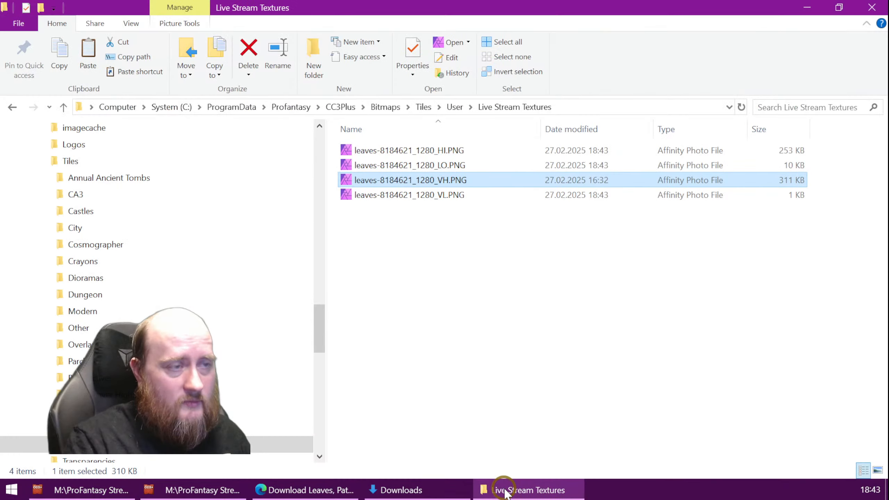
click(467, 296)
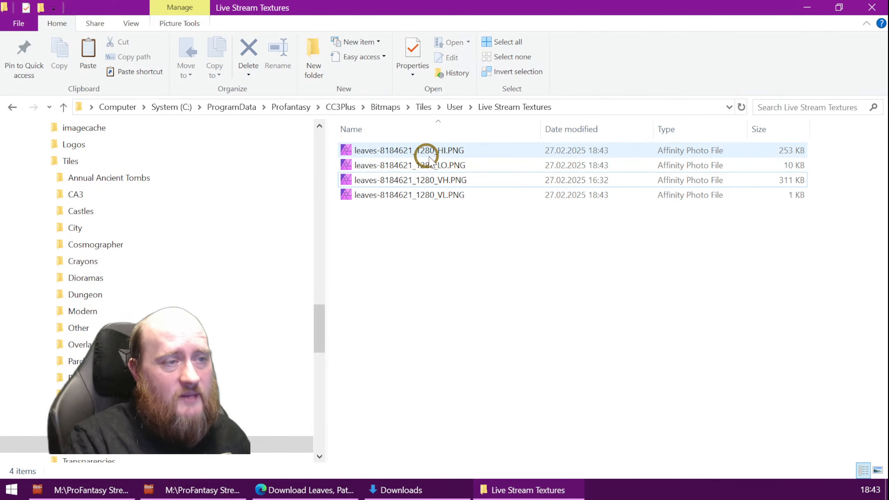
click(406, 180)
click(405, 194)
click(413, 180)
click(444, 183)
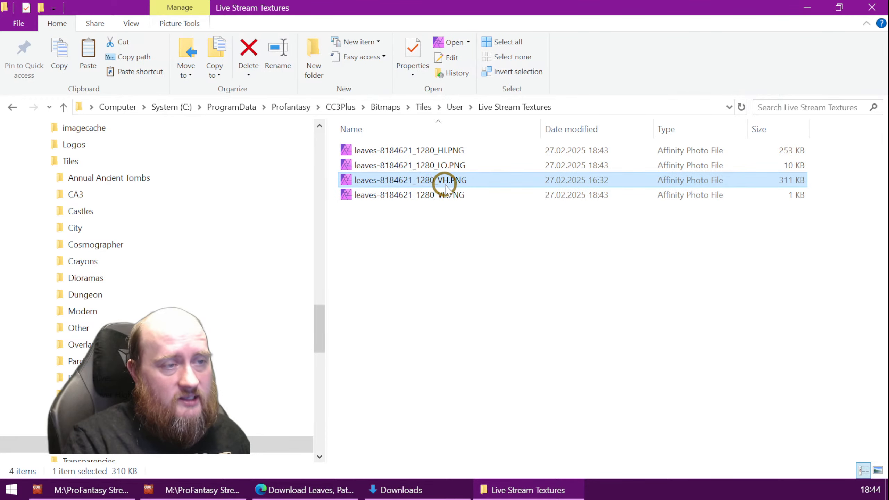
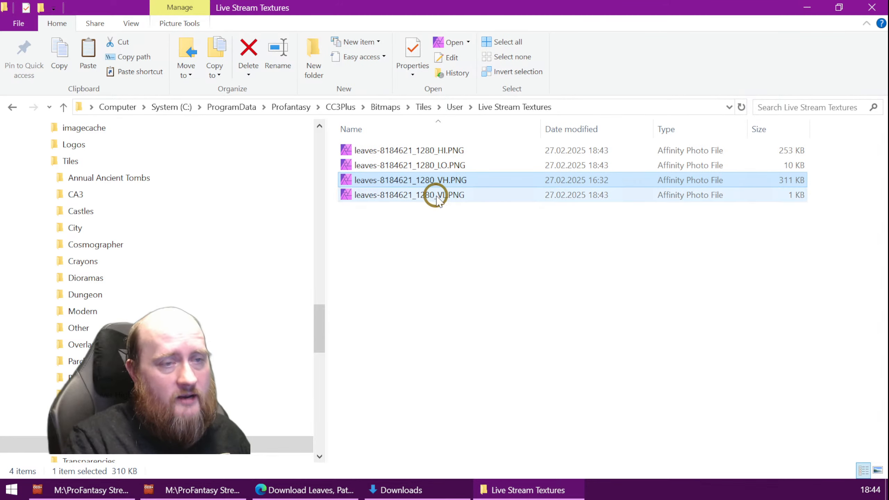
click(364, 193)
click(436, 180)
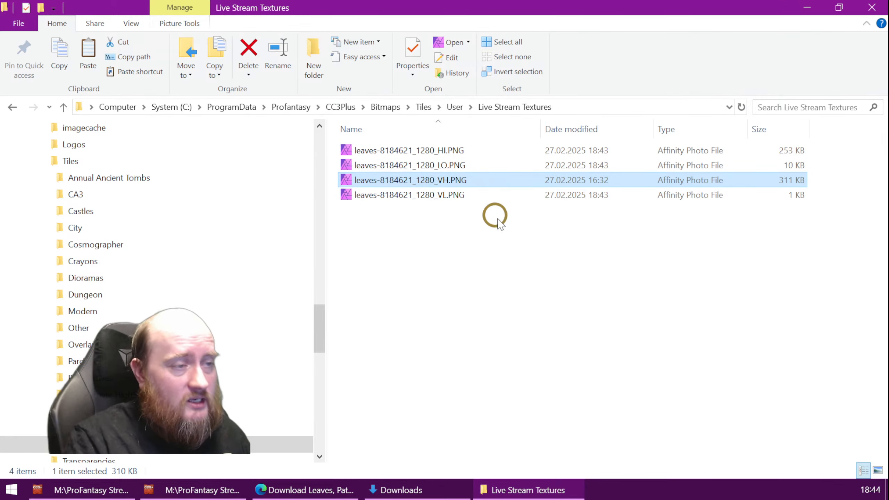
Switch to the SS2 Floorplan drawing in CC3+ and make leaves-8184621_1280 LS the current bitmap fill style
click(95, 489)
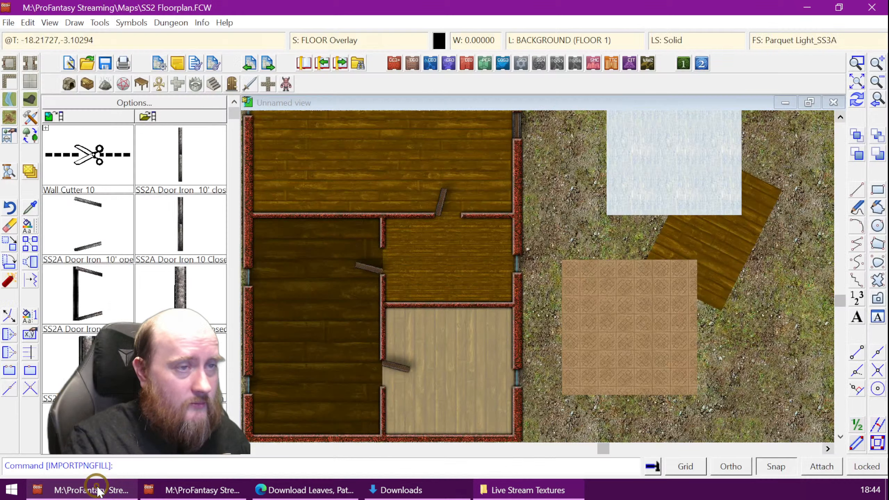
click(809, 40)
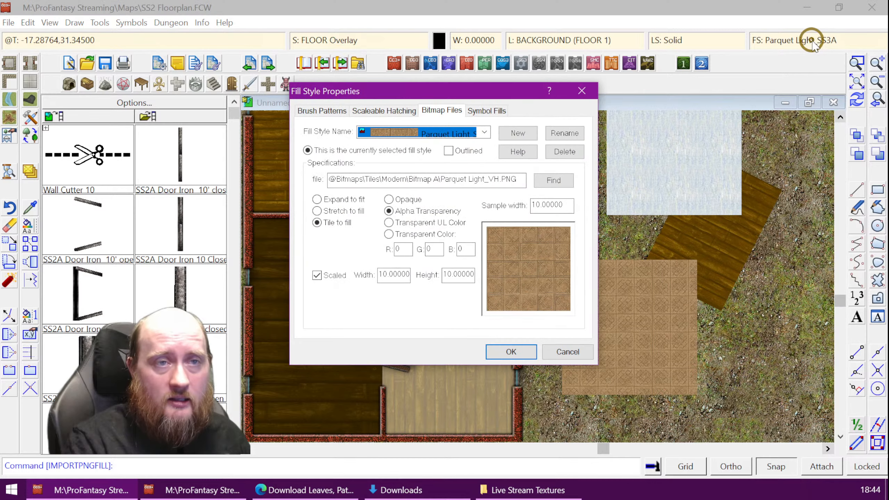
click(484, 133)
click(485, 133)
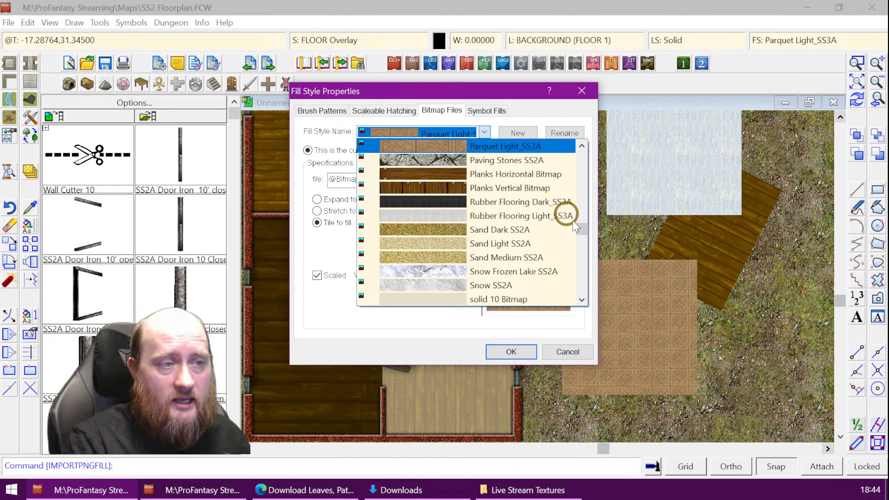
click(522, 488)
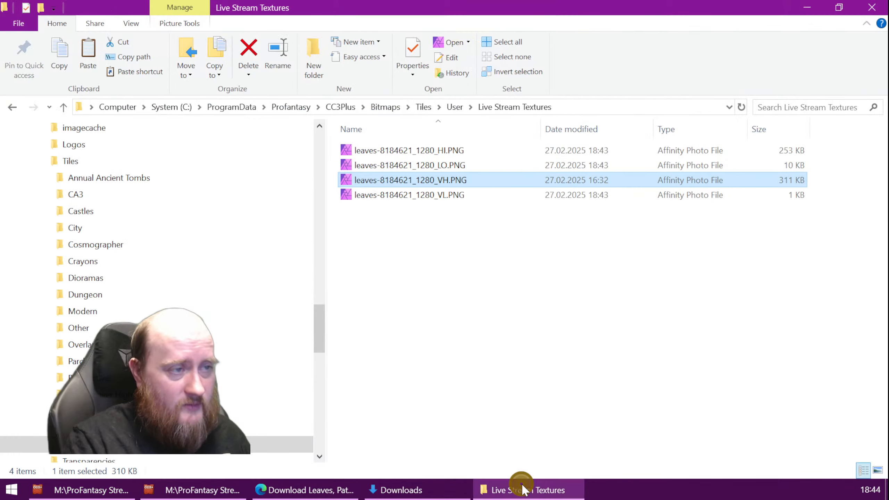
click(114, 489)
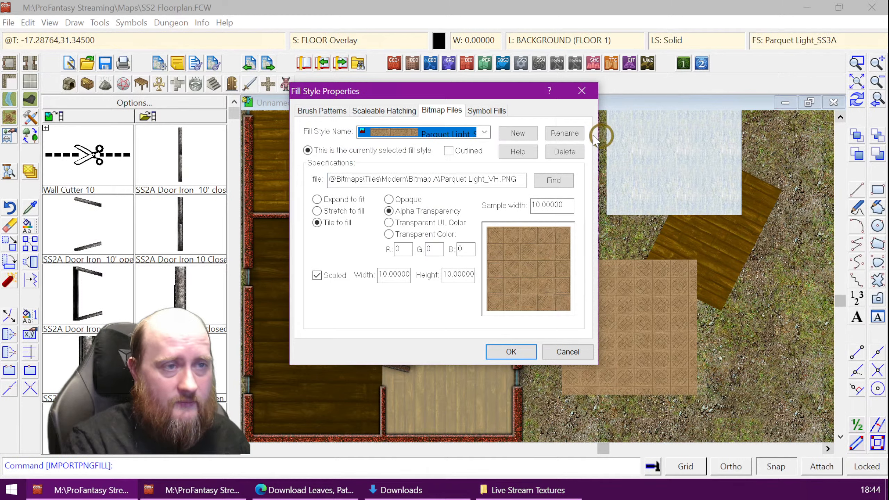
click(480, 135)
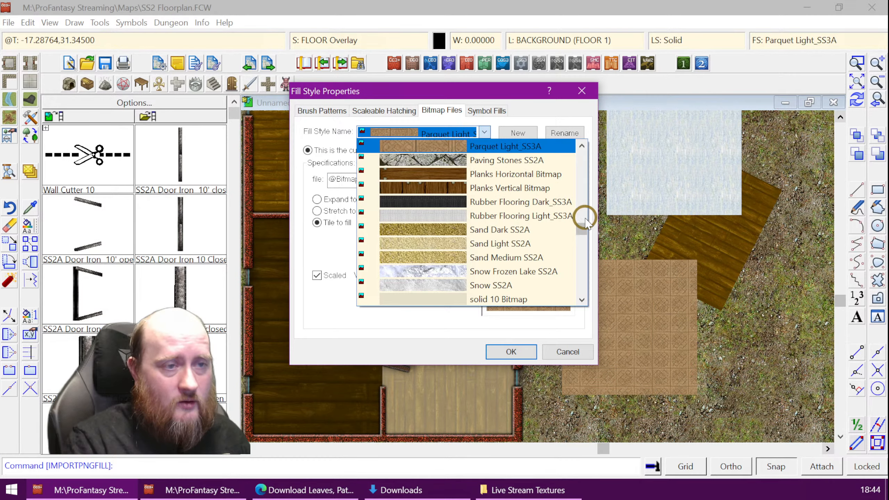
mouse_move(582, 227)
mouse_down()
mouse_move(578, 202)
mouse_move(580, 210)
mouse_up()
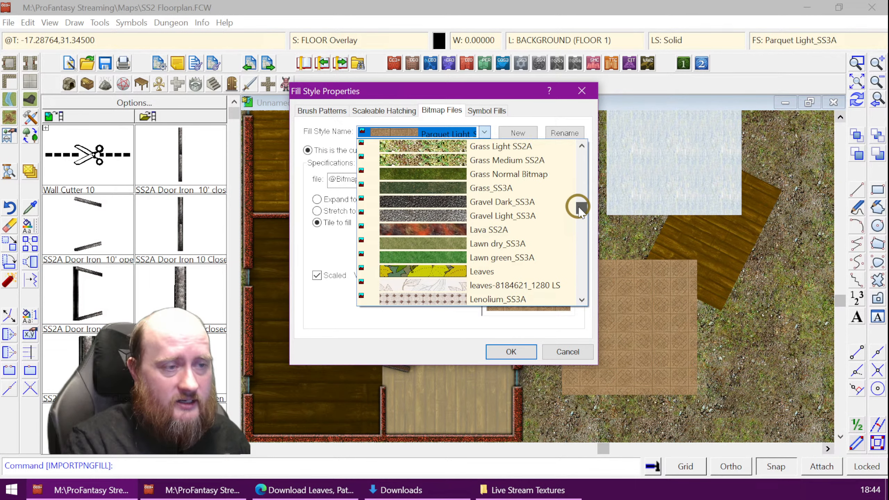
click(494, 285)
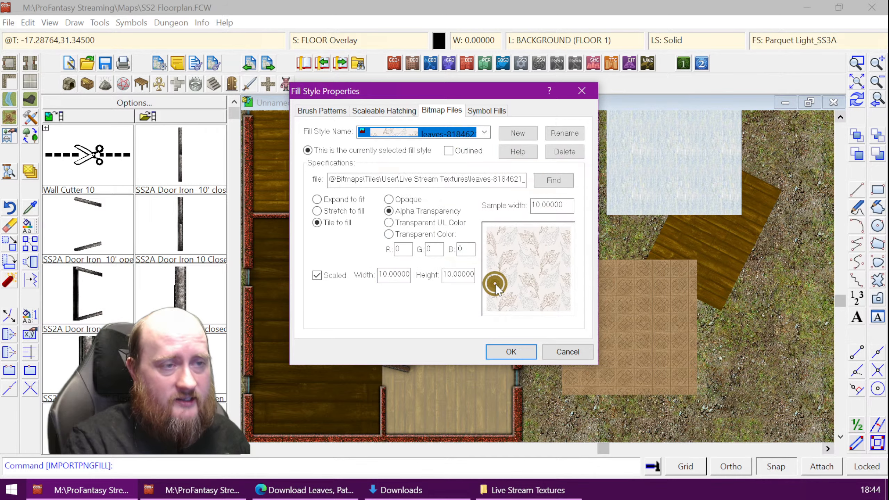
click(511, 351)
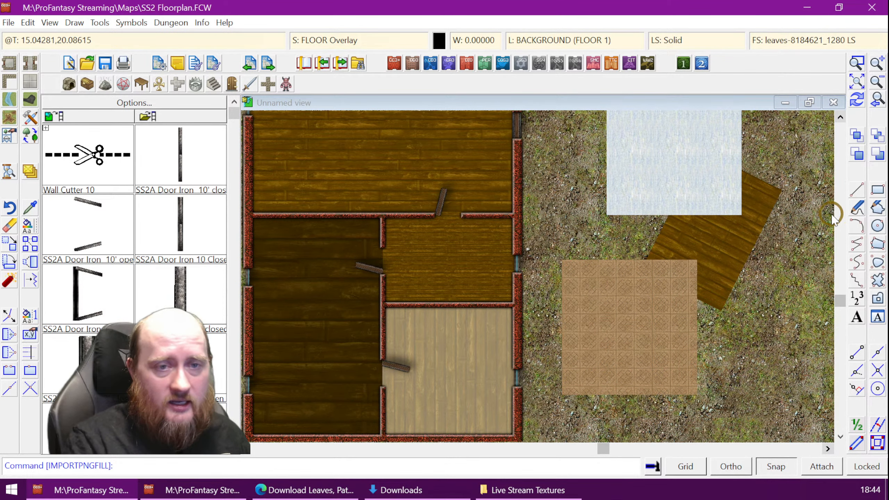
Try a filled box with the leaves fill over the small middle room, redraw the view, and undo the box
click(877, 190)
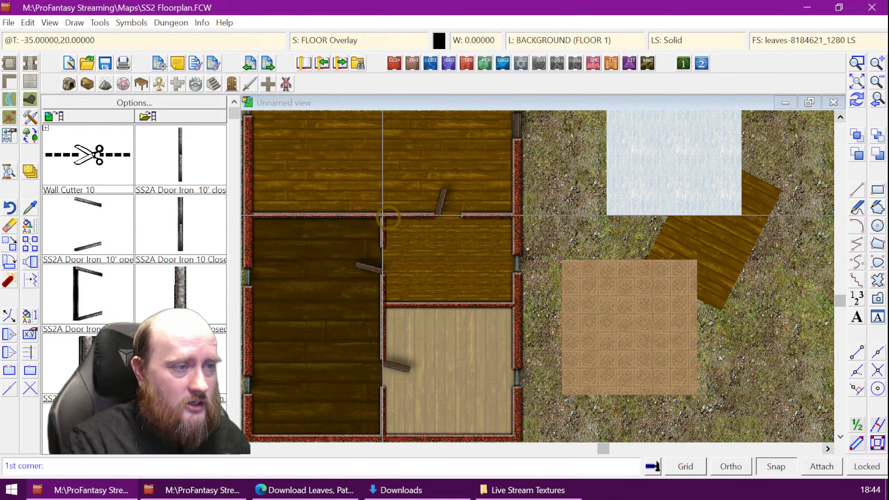
click(383, 216)
click(513, 298)
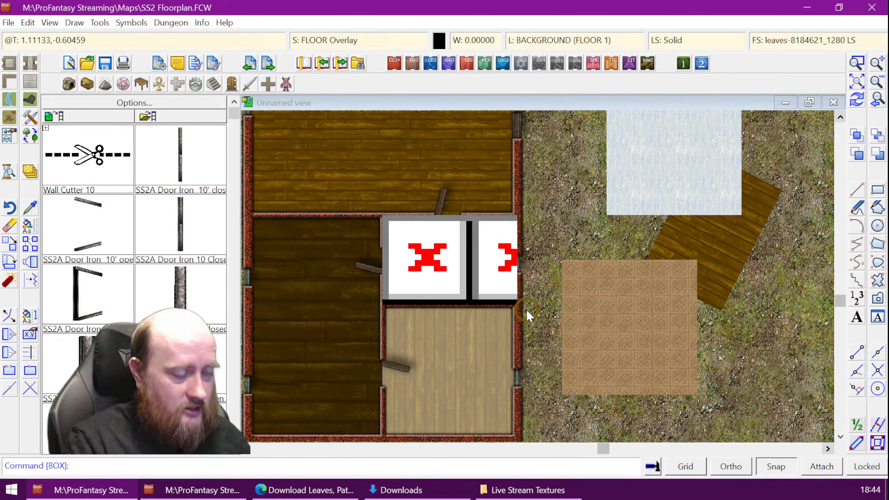
key(ctrl+r)
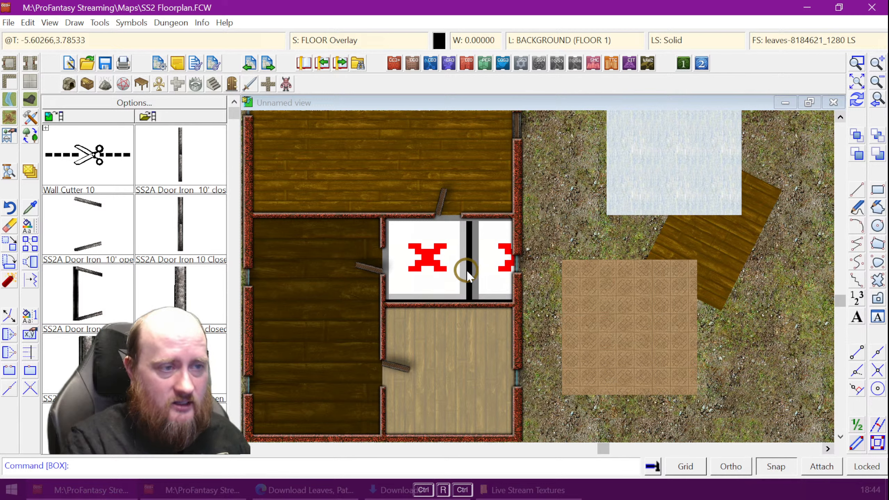
key(ctrl+z)
Check the leaves fill style's file path and reselect leaves-8184621_1280_VH.PNG from the Live Stream Textures folder as its bitmap
click(807, 45)
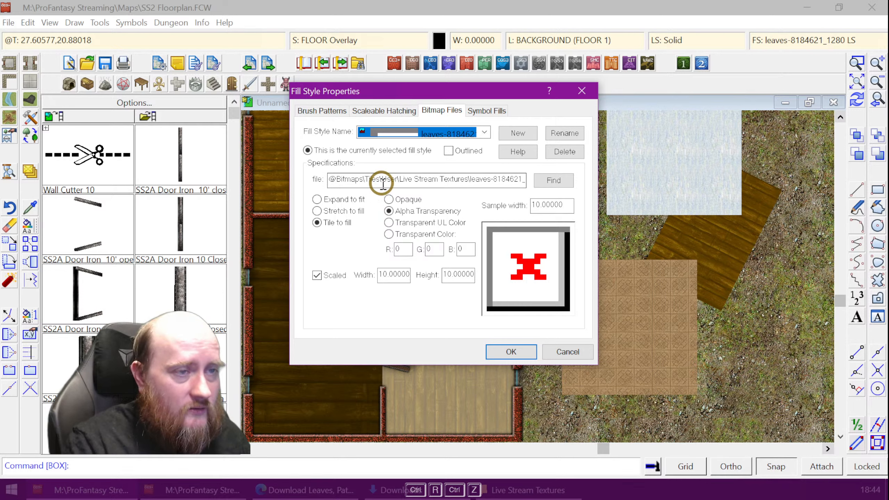
drag(383, 182, 559, 173)
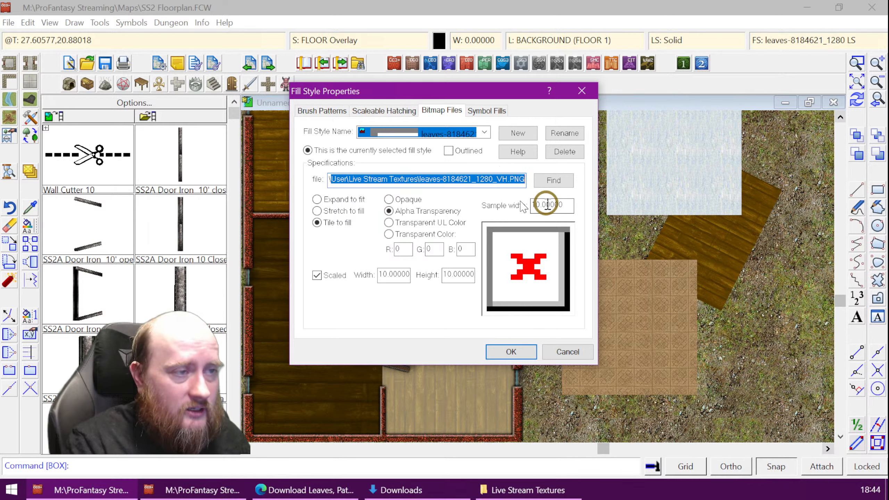
drag(434, 184, 298, 181)
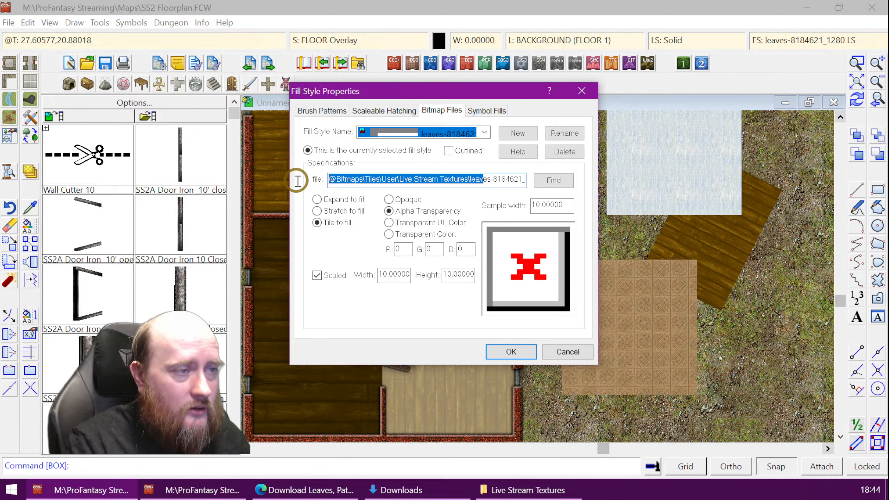
click(555, 180)
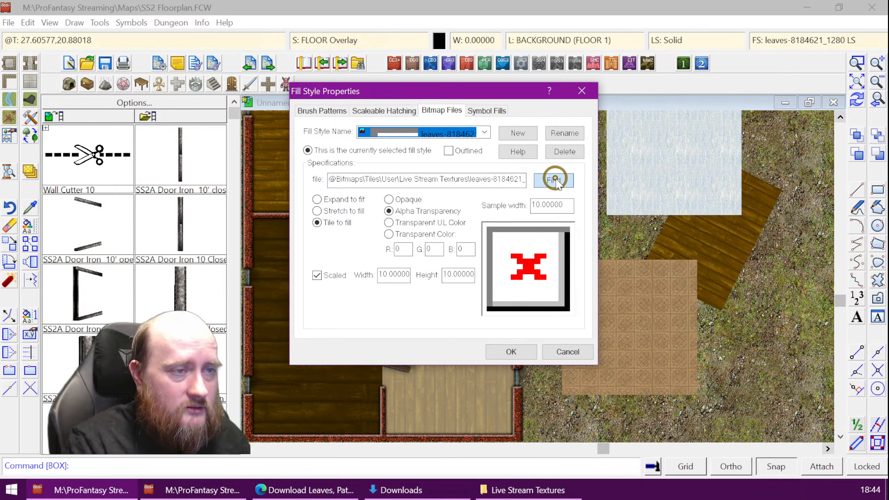
click(498, 165)
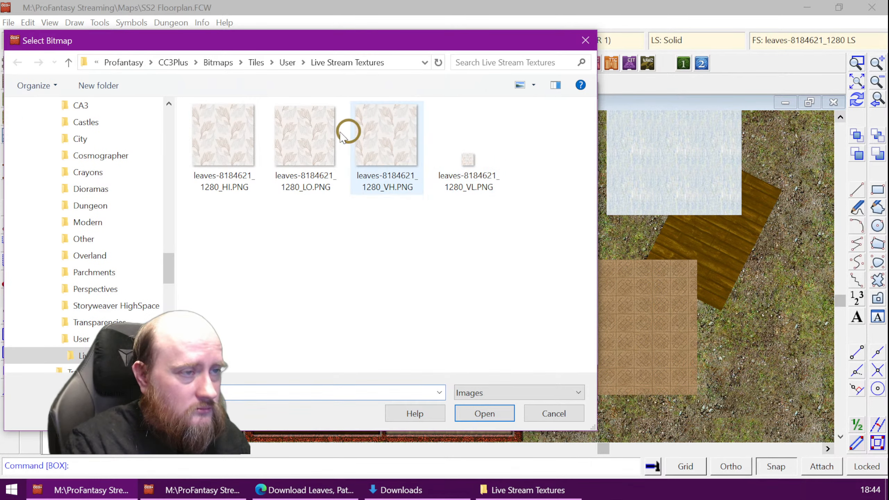
click(221, 159)
click(439, 182)
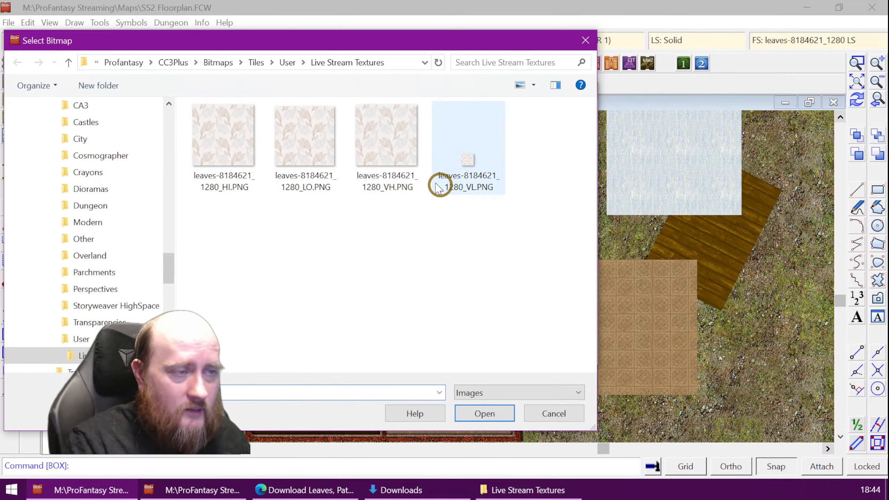
double_click(391, 147)
click(556, 238)
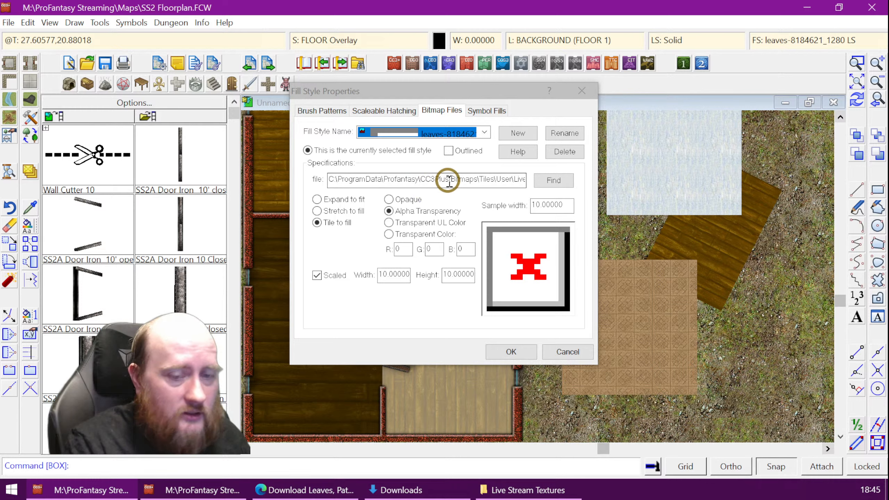
Replace the C:\ProgramData\Profantasy\CC3Plus\ part of the fill's file path with @ and apply the fill style properties
drag(450, 181, 332, 184)
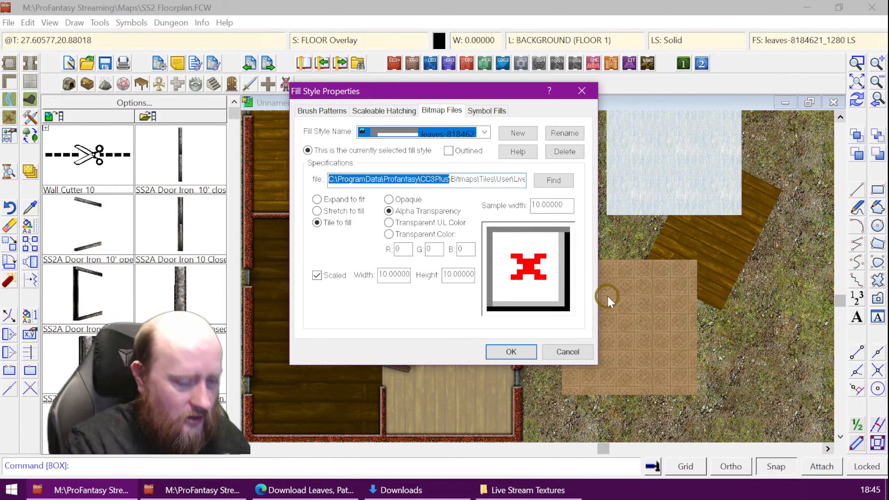
text(@)
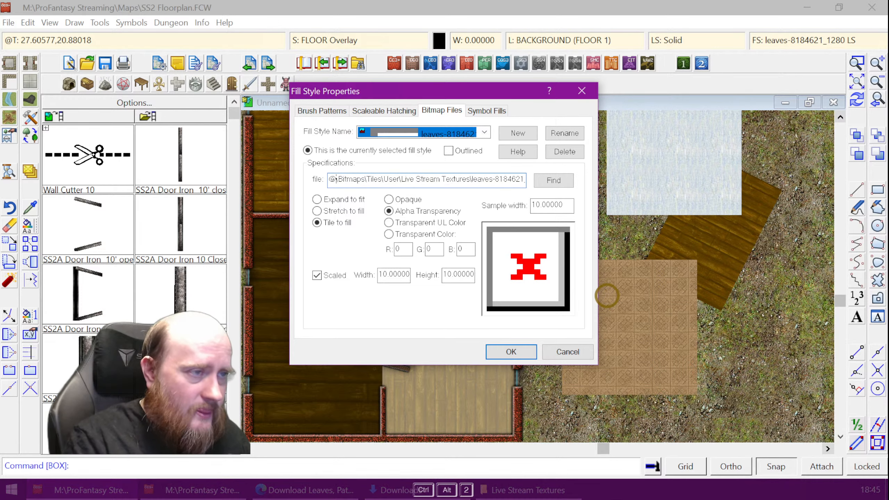
key(Delete)
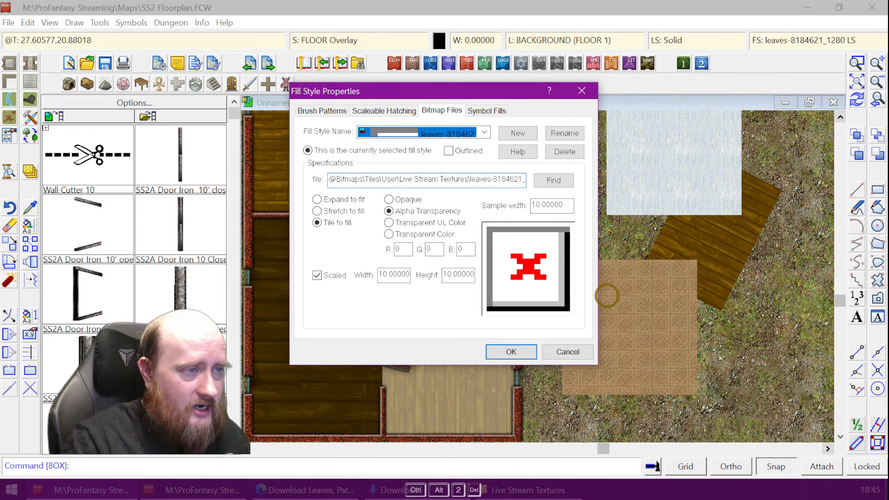
click(514, 351)
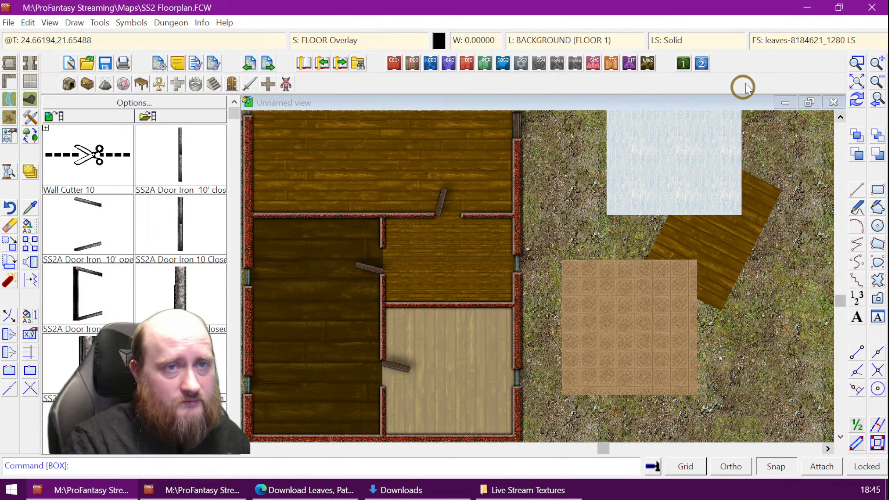
Inspect the end of the leaves fill style's file path in its properties, leaving the settings as they are
click(778, 44)
drag(433, 179, 536, 174)
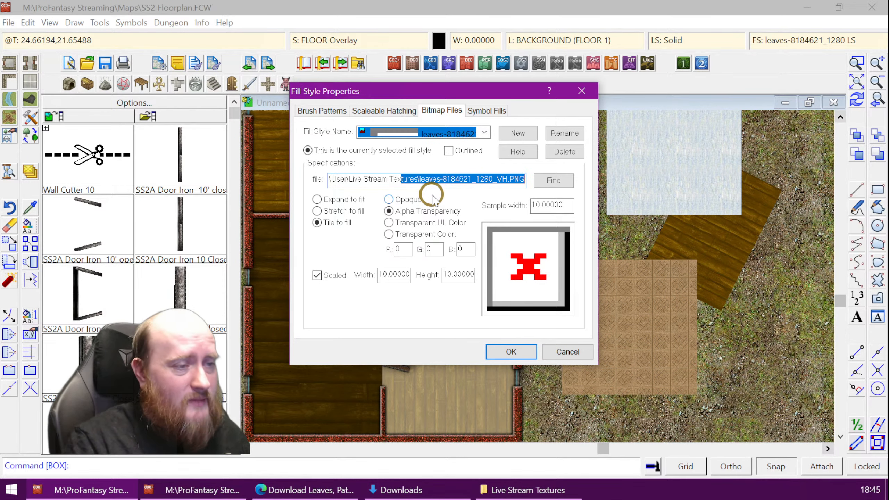
click(568, 352)
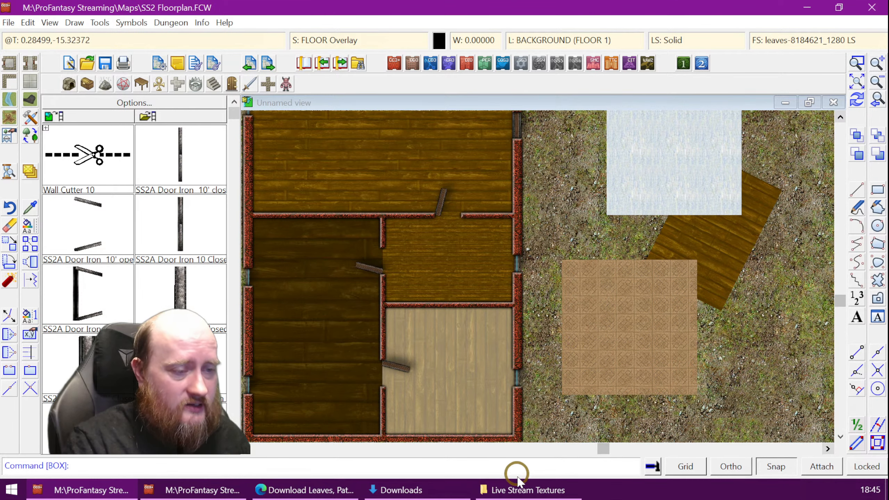
Switch to the Live Stream Textures folder and delete the VL, LO and HI versions of the leaves image
click(516, 490)
click(387, 261)
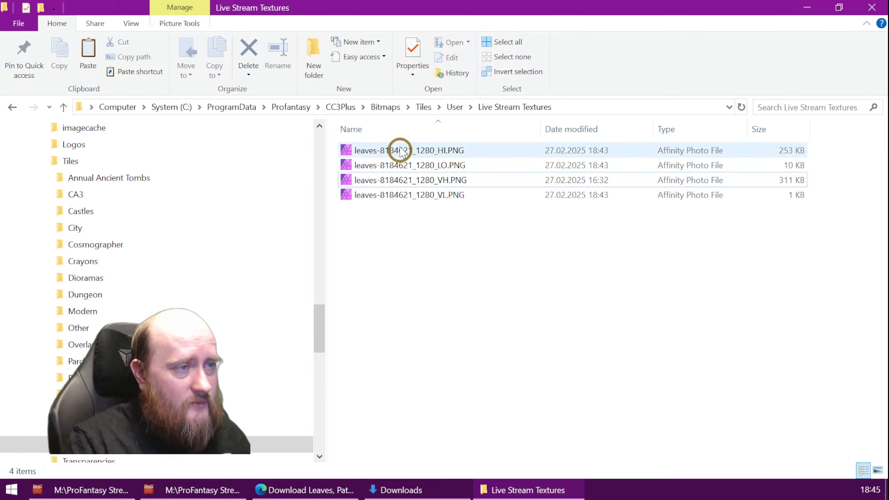
click(403, 199)
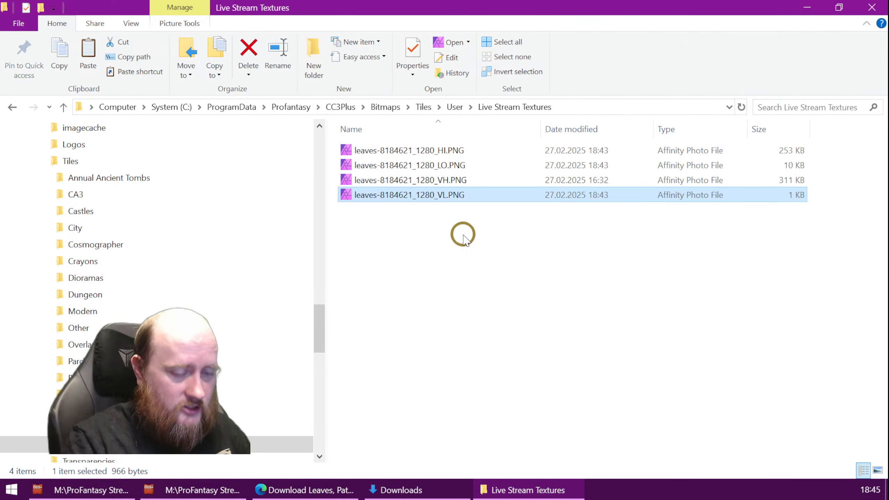
key(Delete)
click(429, 165)
key(Delete)
click(431, 155)
key(Delete)
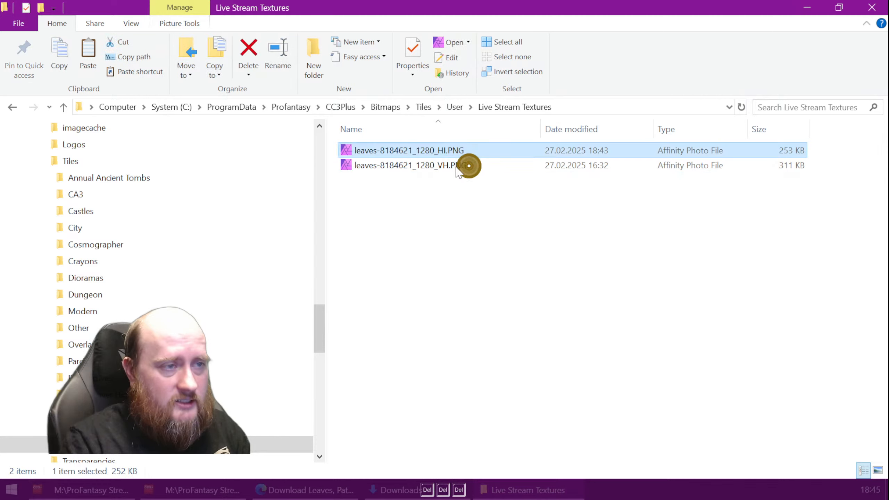
Rename the remaining leaves-8184621_1280_VH.PNG file as l.PNG
click(411, 151)
key(F2)
key(Left)
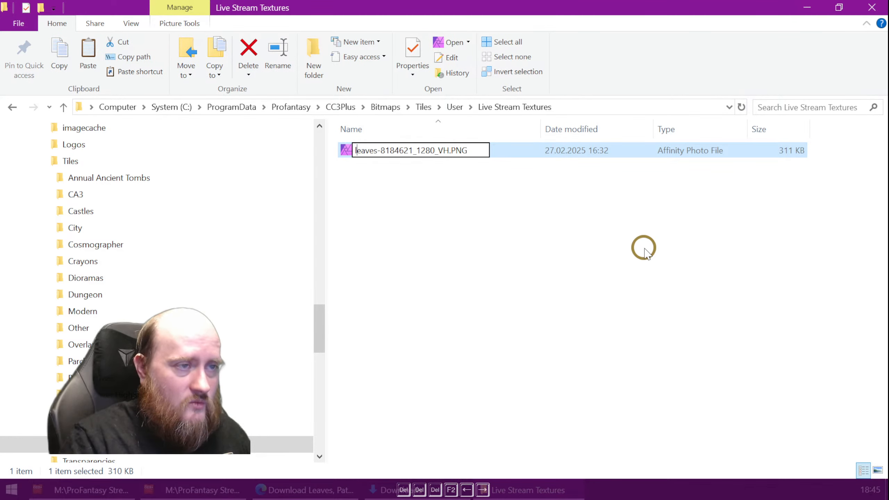
key(Right)
key(Right)
key(Right)
key(Right)
key(Right)
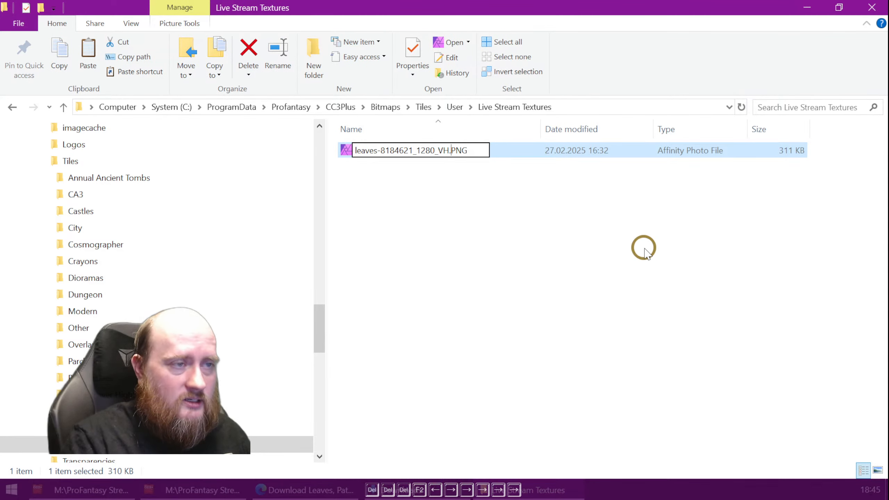
key(Left)
key(Left)
key(Left)
key(Left)
key(Left)
key(Left)
key(Left)
key(Left)
key(Left)
key(Left)
key(Left)
key(Left)
key(Left)
key(Delete)
key(Delete)
key(Delete)
key(Delete)
key(Delete)
key(Delete)
key(Delete)
key(Delete)
key(Delete)
key(Delete)
key(Delete)
key(Delete)
key(Delete)
key(BackSpace)
key(BackSpace)
key(BackSpace)
key(BackSpace)
key(BackSpace)
key(BackSpace)
key(BackSpace)
key(BackSpace)
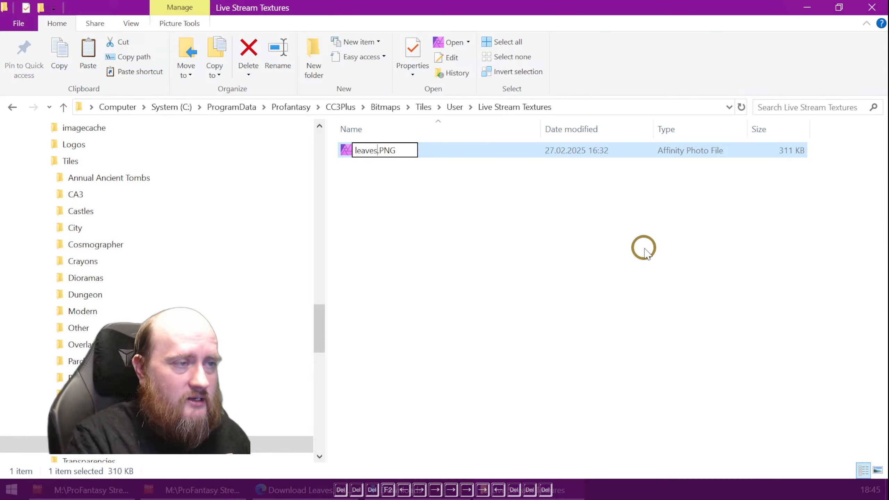
key(Return)
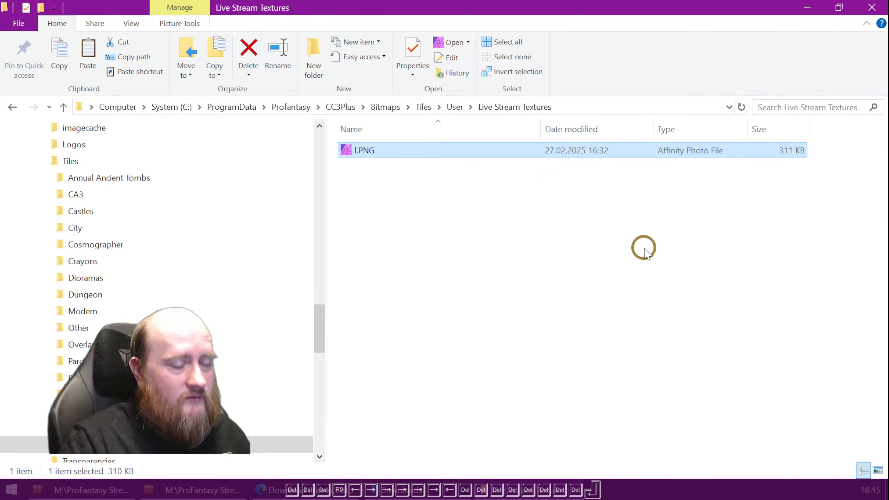
Go up to the User tiles folder and rename its Live Stream Textures folder as Live
click(511, 108)
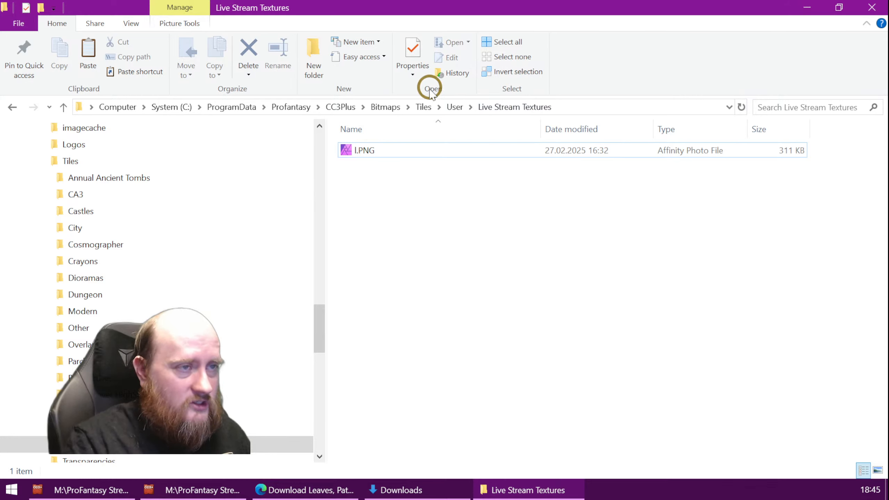
click(454, 107)
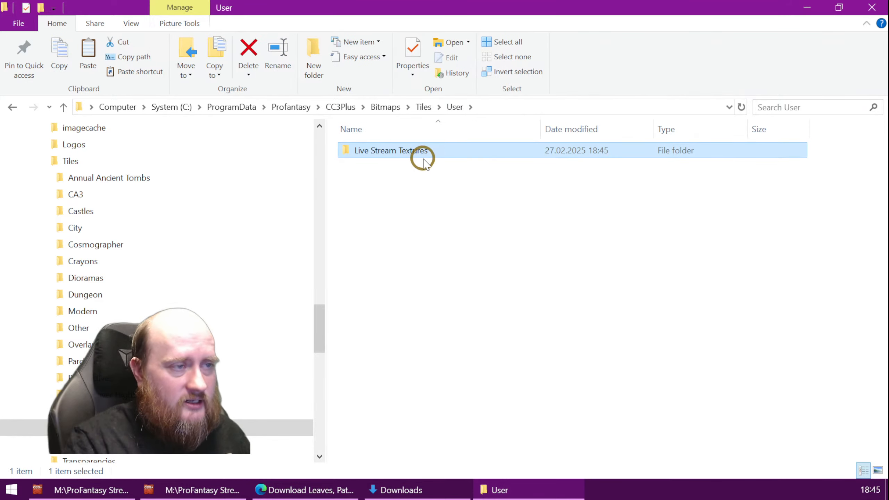
key(F2)
key(Right)
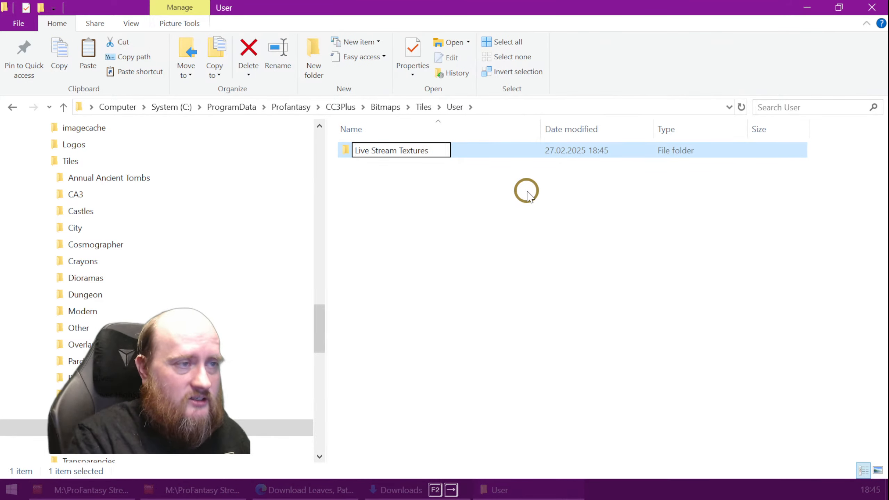
key(BackSpace)
key(BackSpace)
key(BackSpace)
key(BackSpace)
key(BackSpace)
key(BackSpace)
key(BackSpace)
key(BackSpace)
key(BackSpace)
key(BackSpace)
key(BackSpace)
key(BackSpace)
key(BackSpace)
key(BackSpace)
key(BackSpace)
text(e)
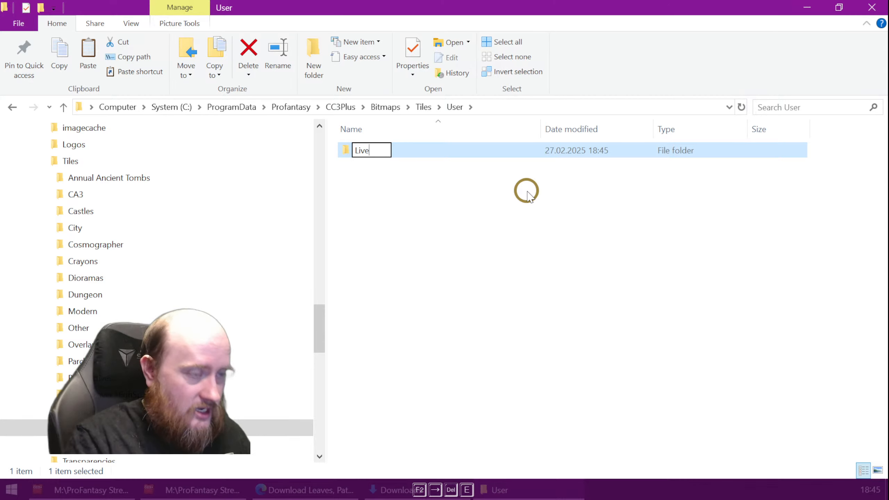
key(Return)
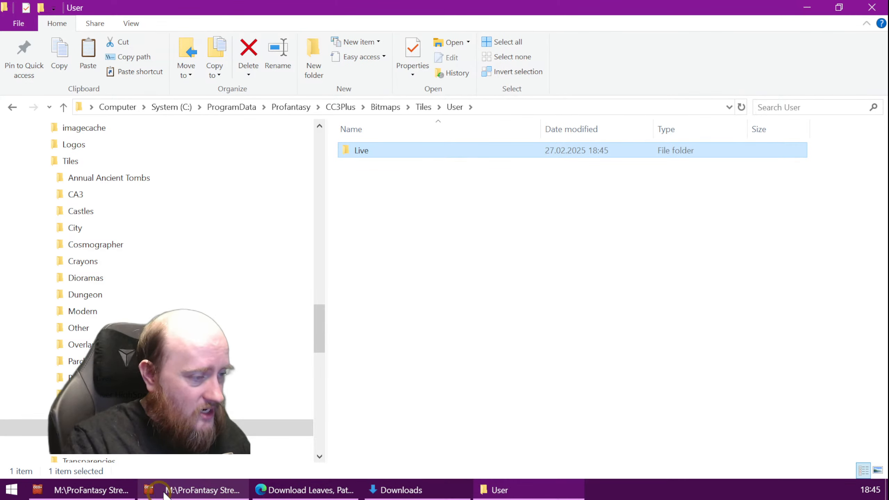
Switch back to the SS2 Floorplan drawing and delete its broken leaves-8184621_1280 LS bitmap fill style
click(189, 490)
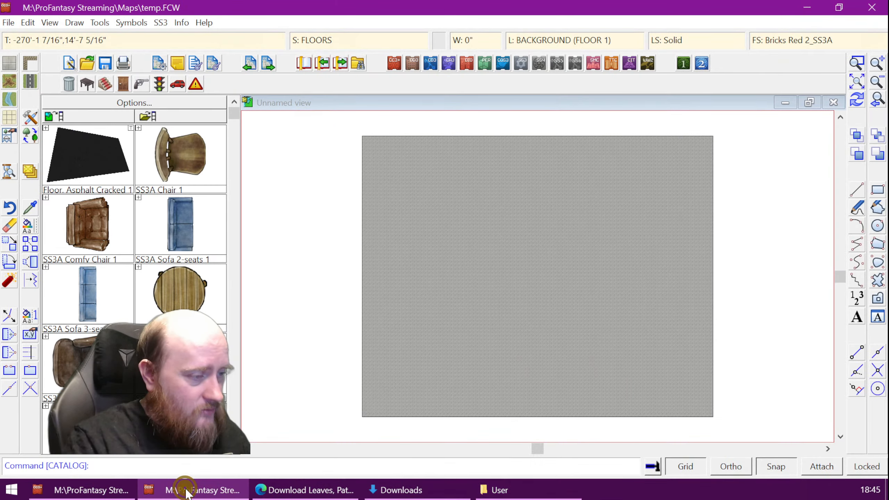
click(91, 489)
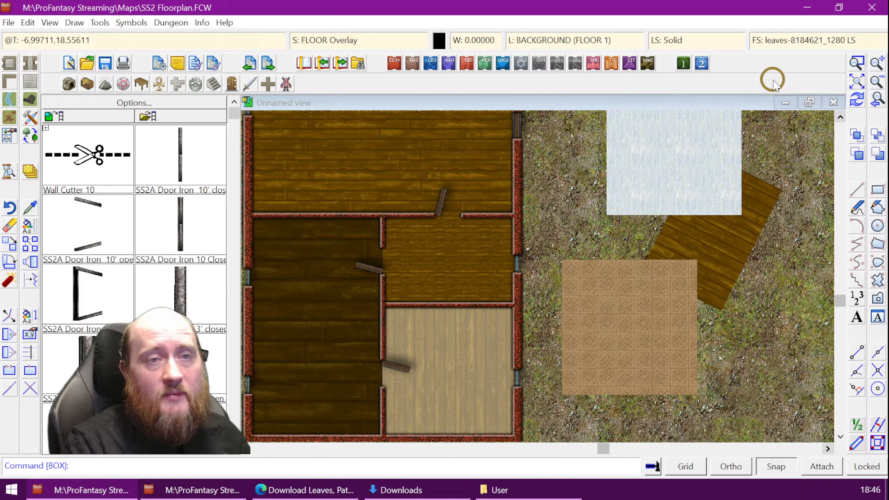
click(784, 43)
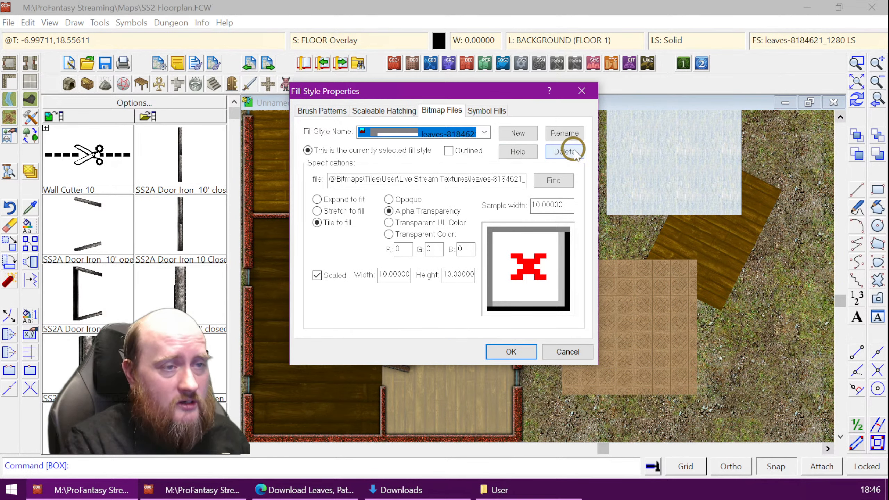
click(511, 352)
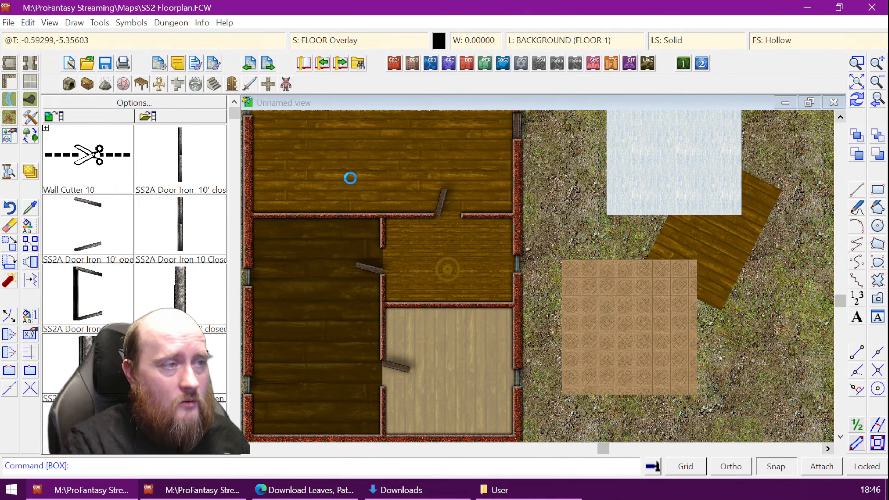
click(101, 22)
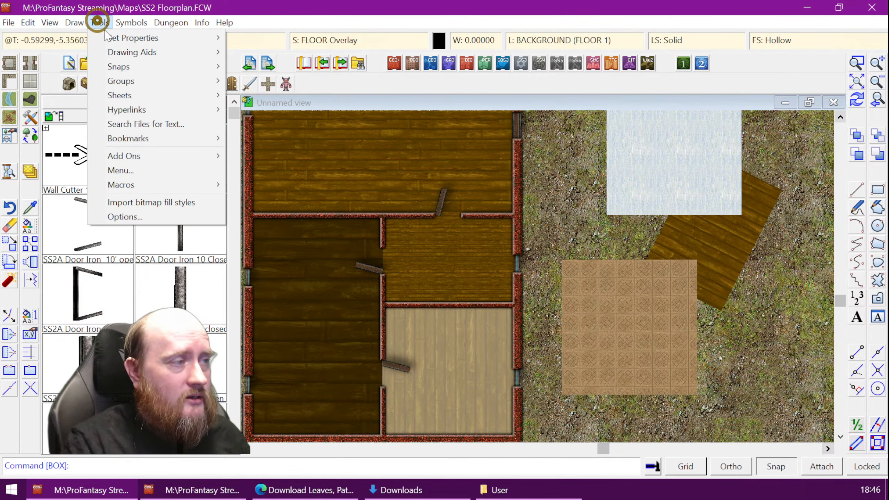
click(142, 200)
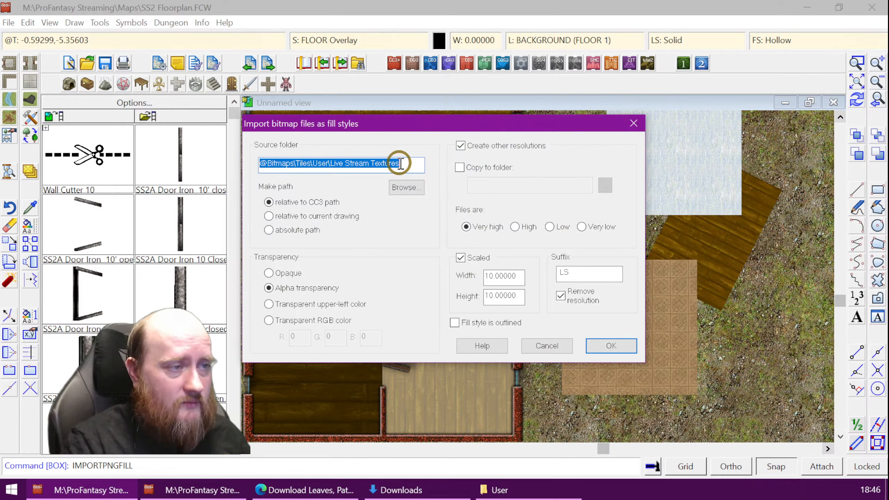
drag(401, 164, 351, 171)
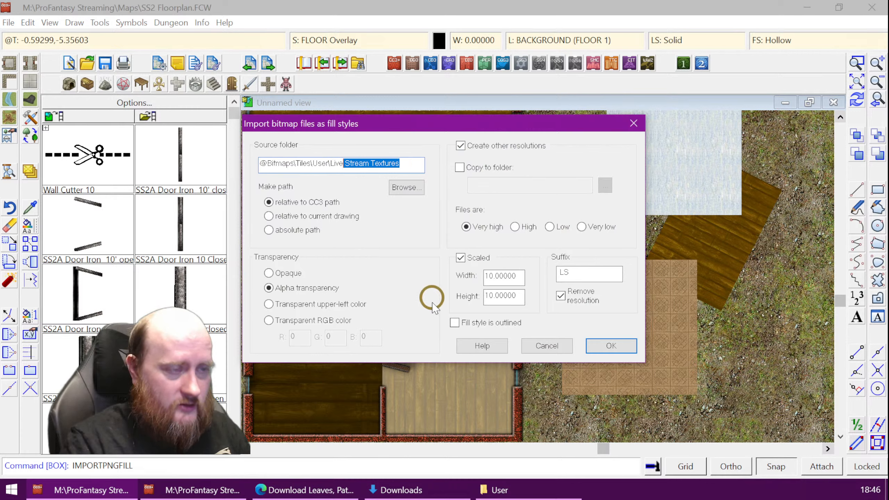
key(Delete)
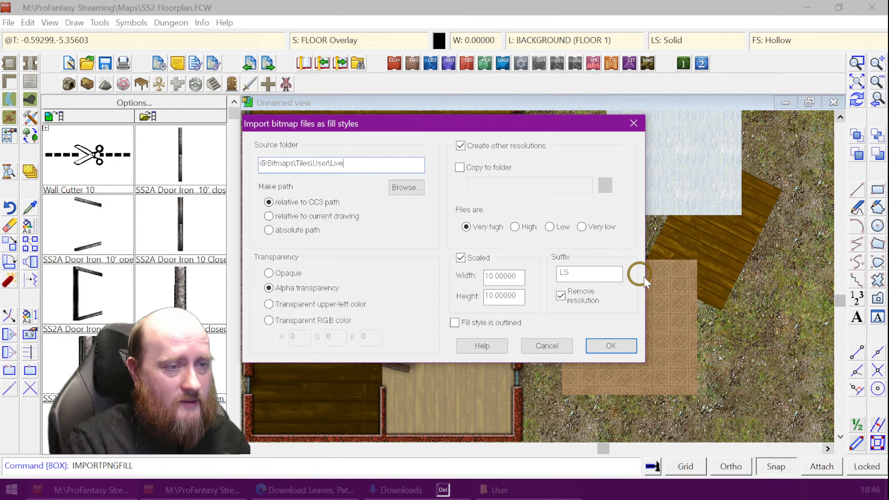
click(619, 349)
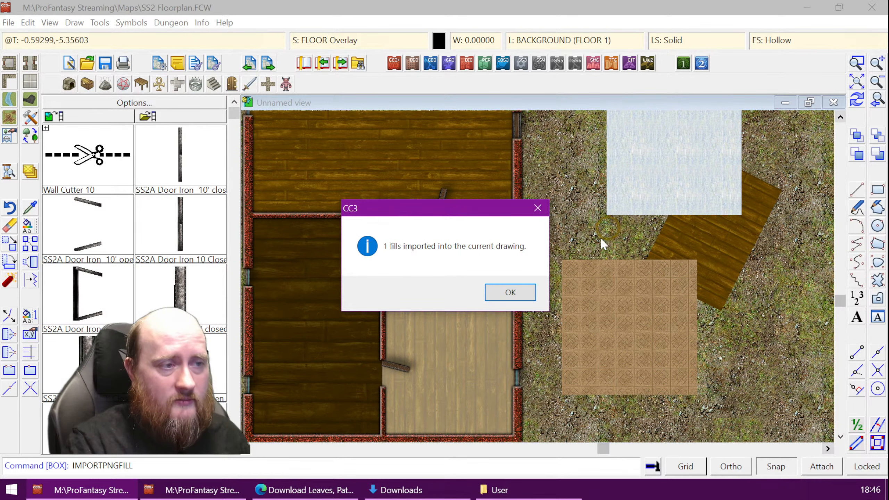
click(510, 292)
Make the imported l LS bitmap fill the current fill style
click(780, 41)
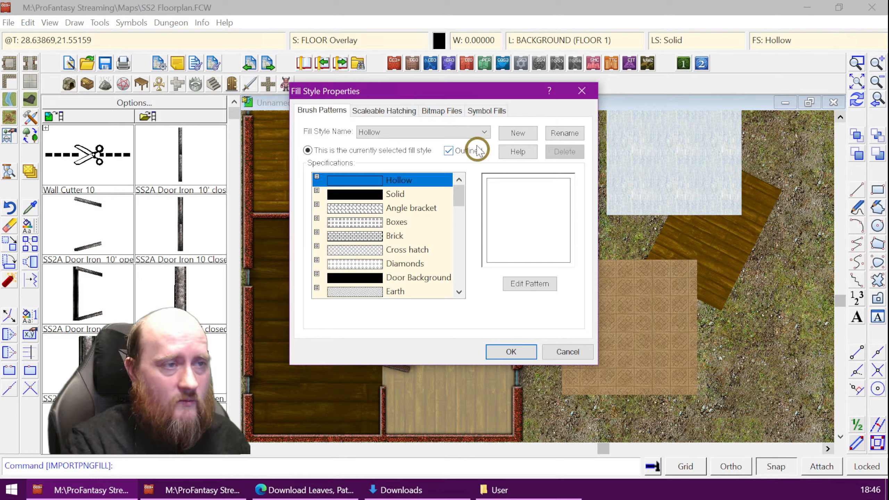
click(442, 111)
click(485, 132)
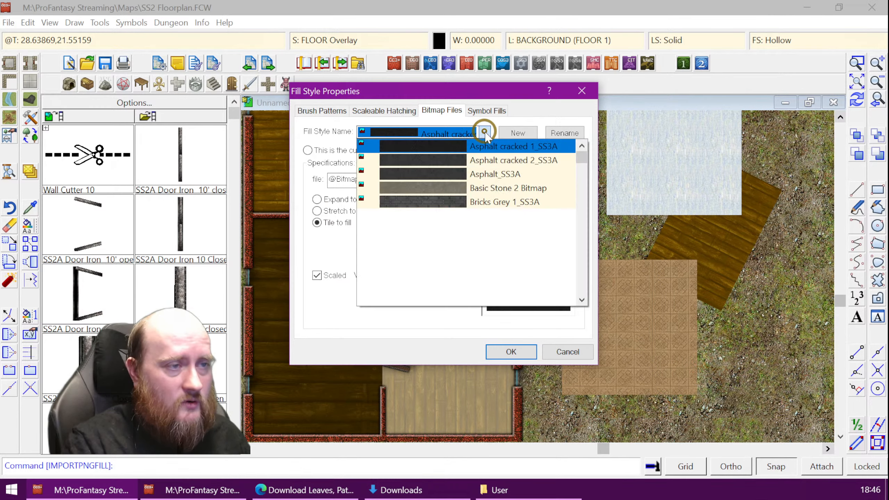
scroll(530, 210, down, 3)
scroll(531, 214, down, 5)
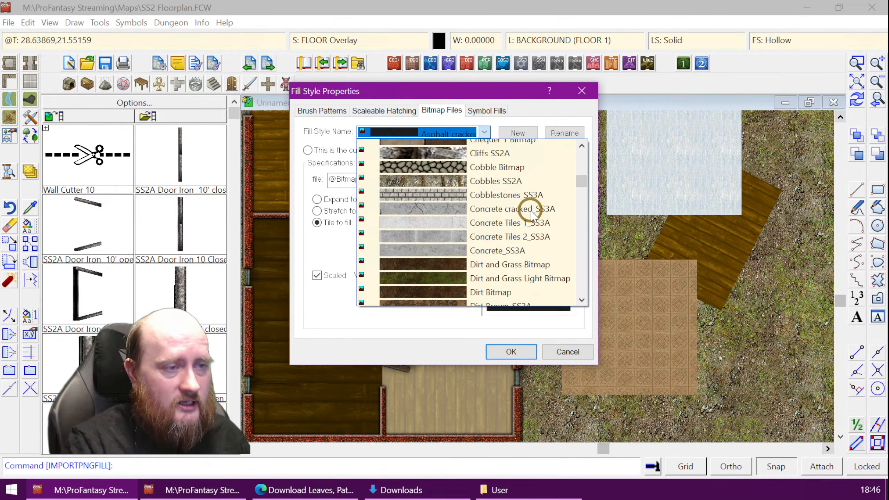
scroll(530, 219, down, 4)
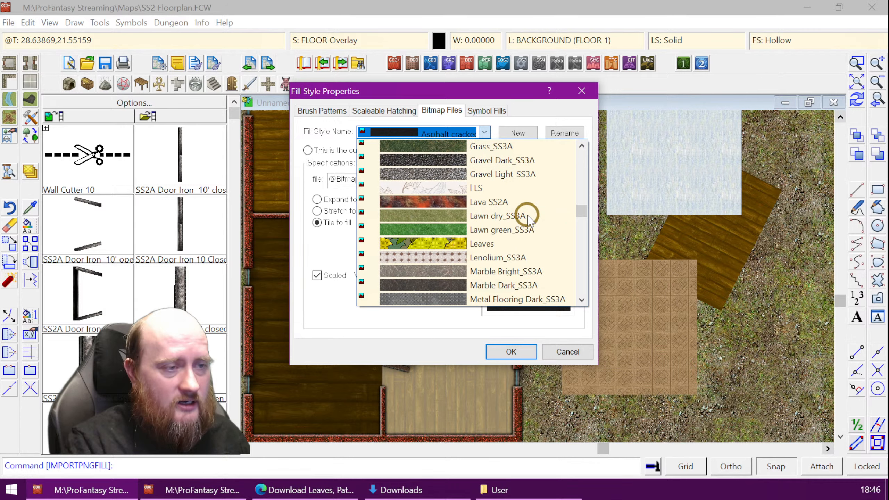
click(456, 186)
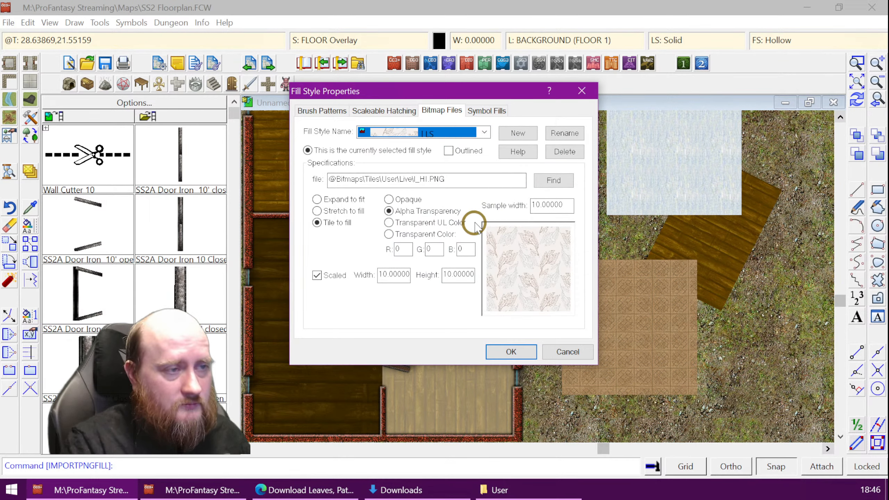
click(512, 351)
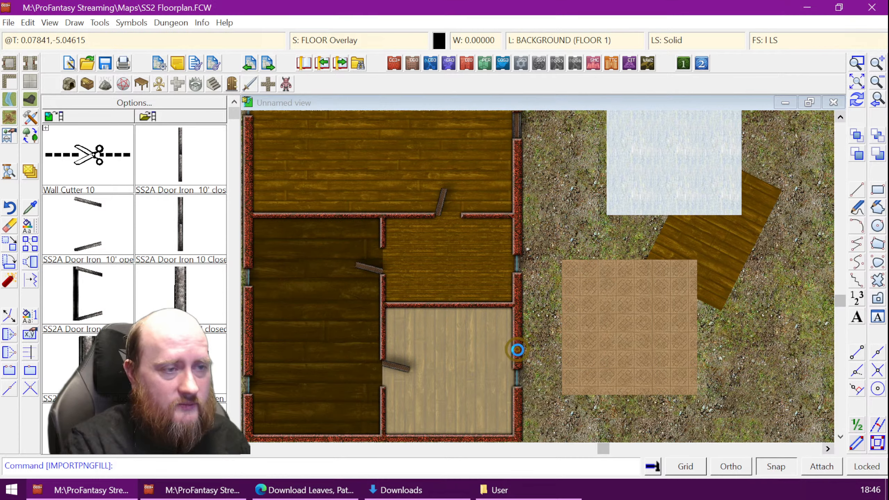
Draw a square box with the l LS fill beside the building's outer wall, overlapping the sample floor squares
click(878, 190)
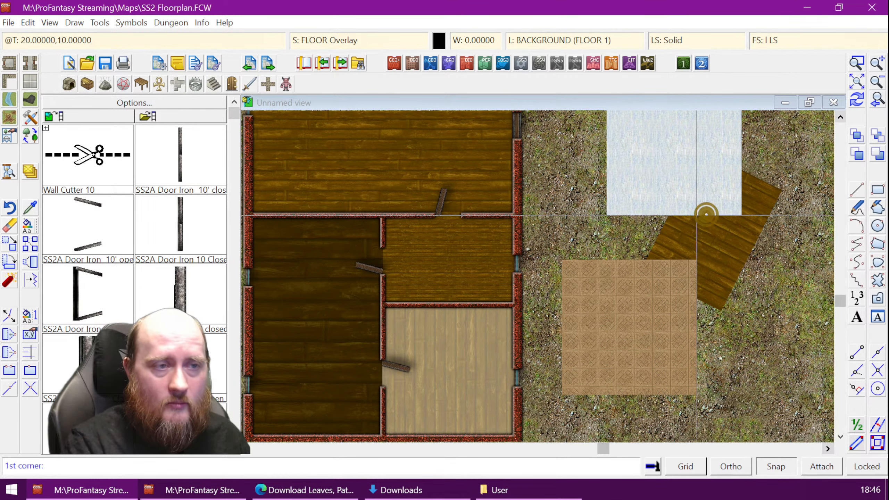
click(518, 171)
click(688, 340)
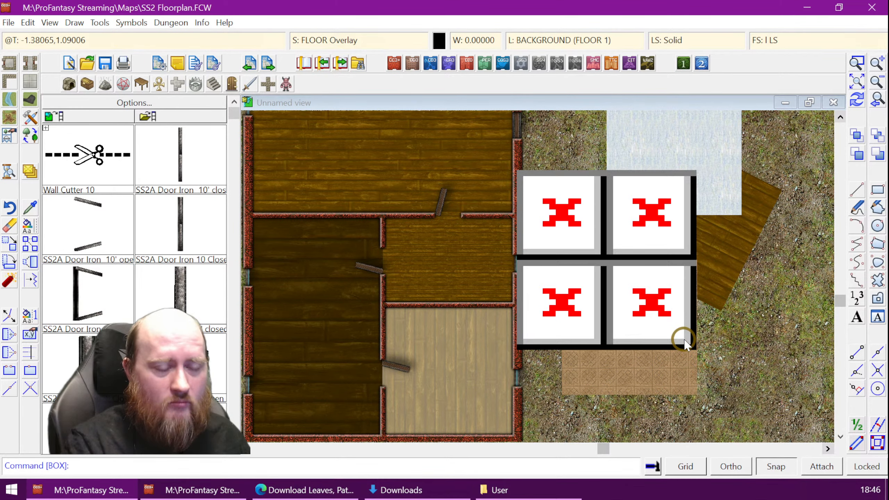
scroll(714, 350, up, 5)
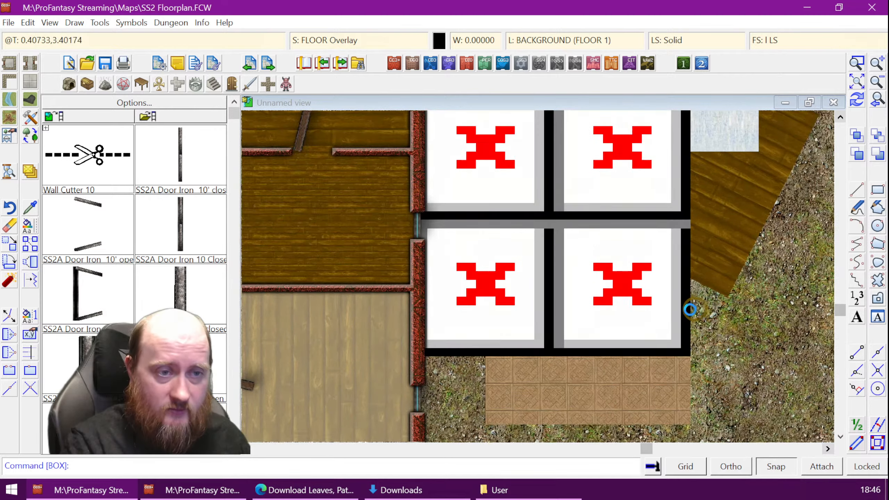
Inspect the l LS fill style's file path and preview in its properties, leaving the settings as they are
click(10, 225)
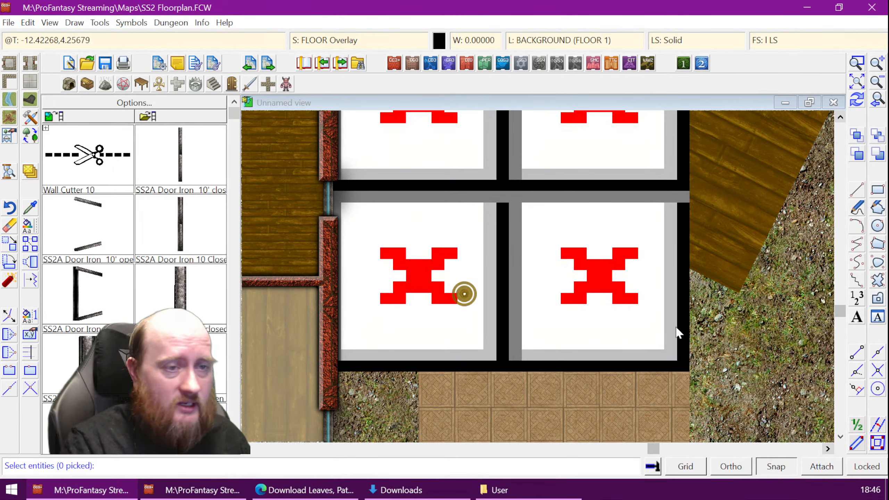
click(691, 294)
click(776, 40)
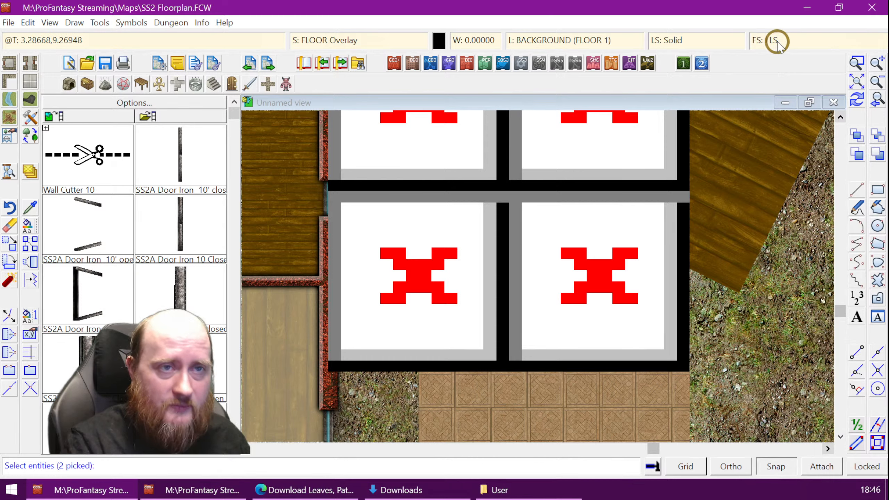
click(516, 286)
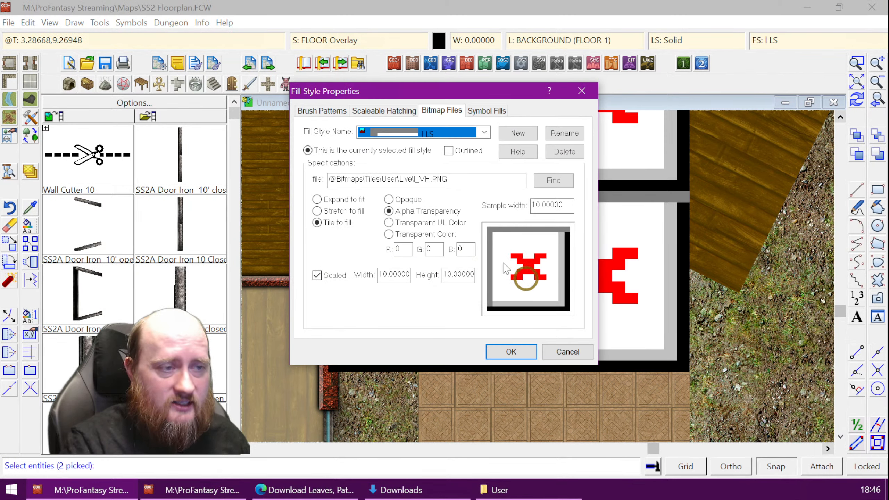
click(567, 352)
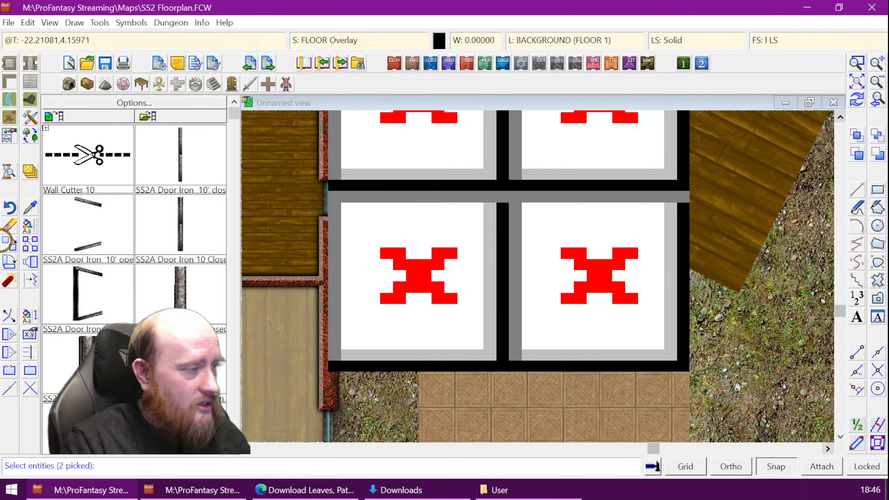
Clear the bitmap cache in the display speed settings and apply them
click(10, 174)
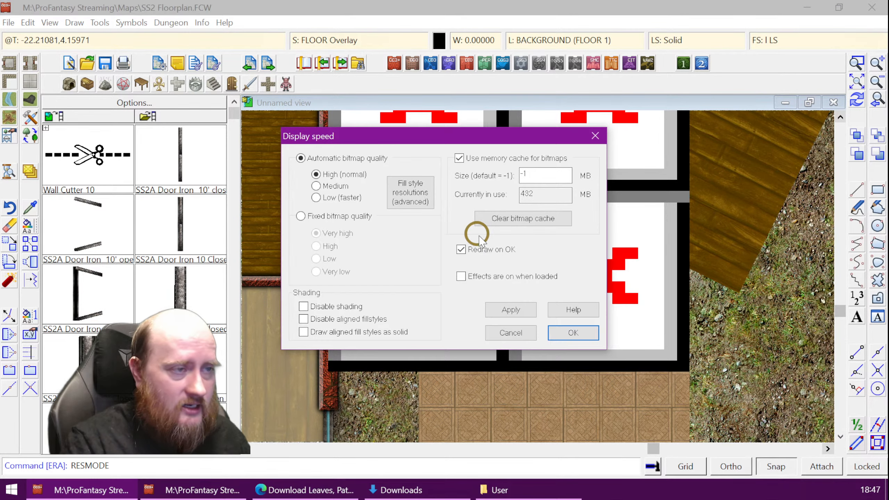
click(496, 224)
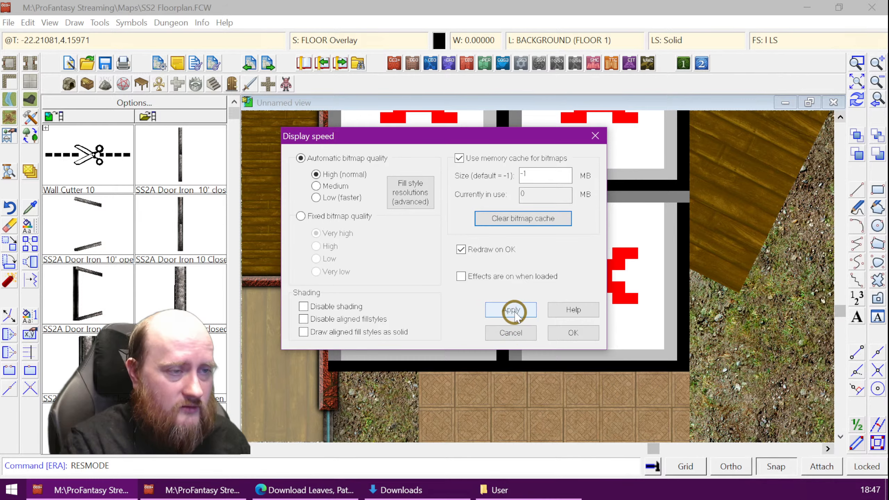
click(504, 308)
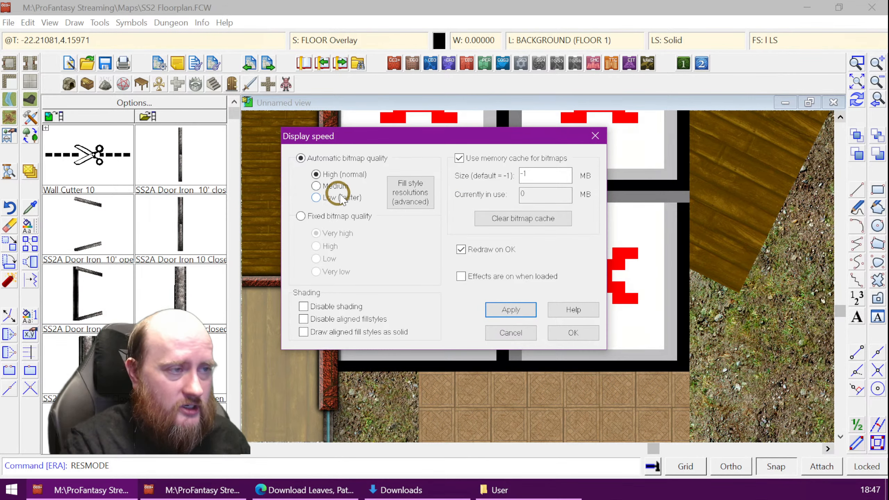
Apply a fixed bitmap quality of Very low and move the display speed dialog off the leaves-filled box
click(300, 216)
click(317, 271)
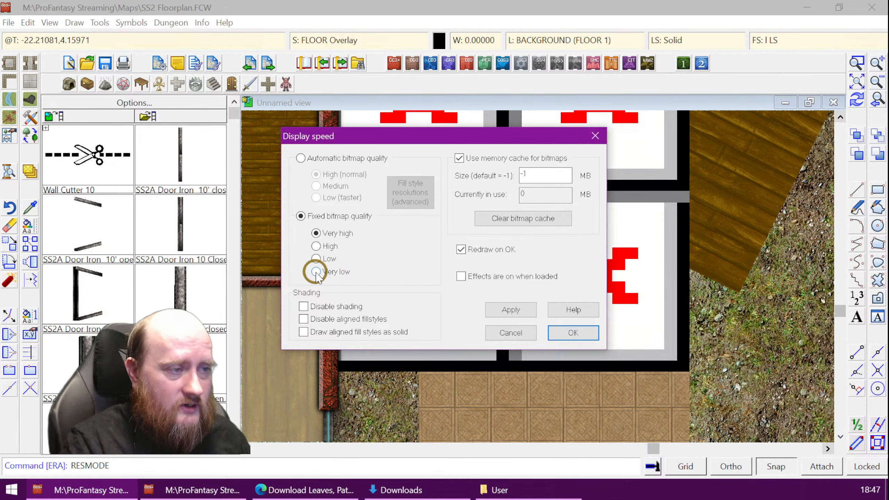
click(513, 315)
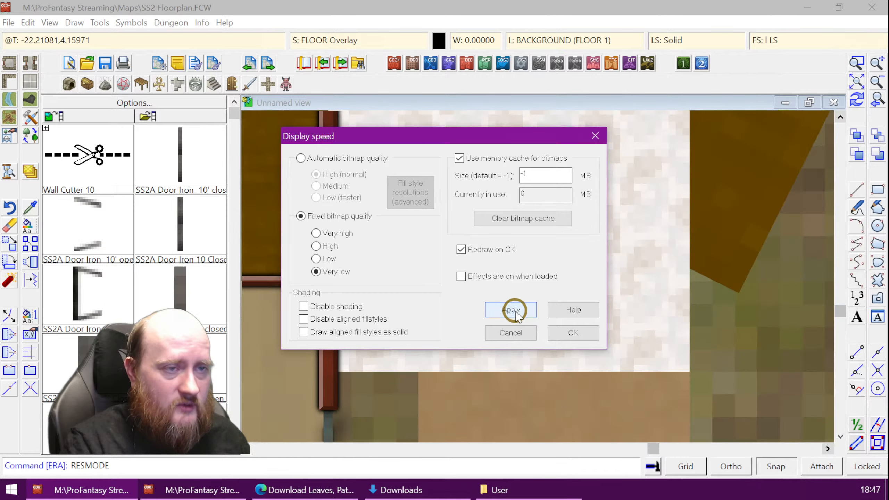
drag(408, 140, 416, 272)
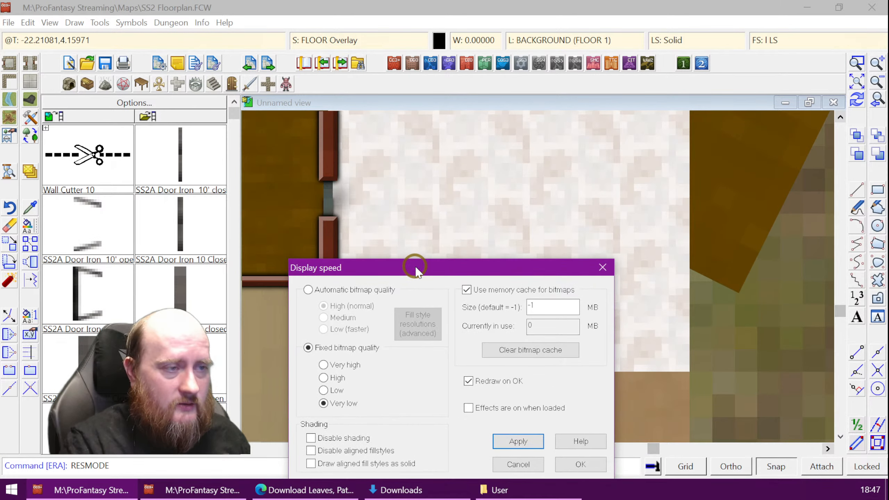
drag(489, 270, 671, 179)
Test the leaves-filled box at the fixed bitmap qualities Low, High and Very high, applying each in turn
click(507, 301)
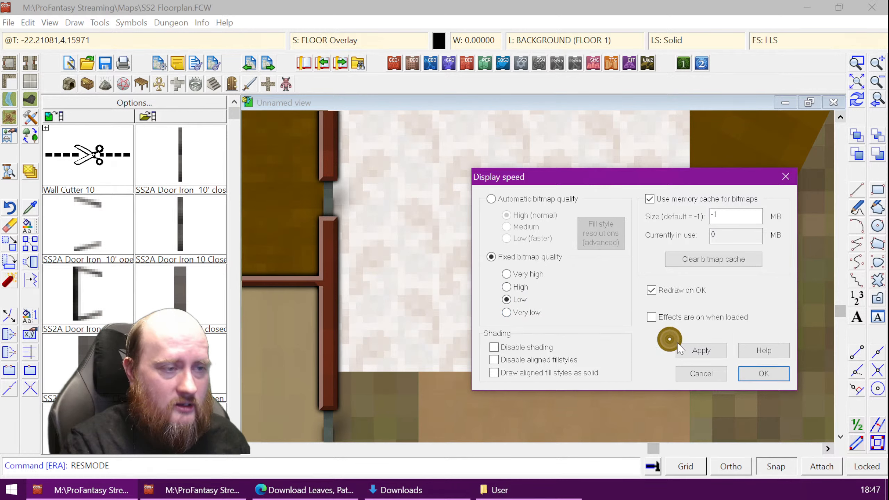
click(704, 351)
click(507, 288)
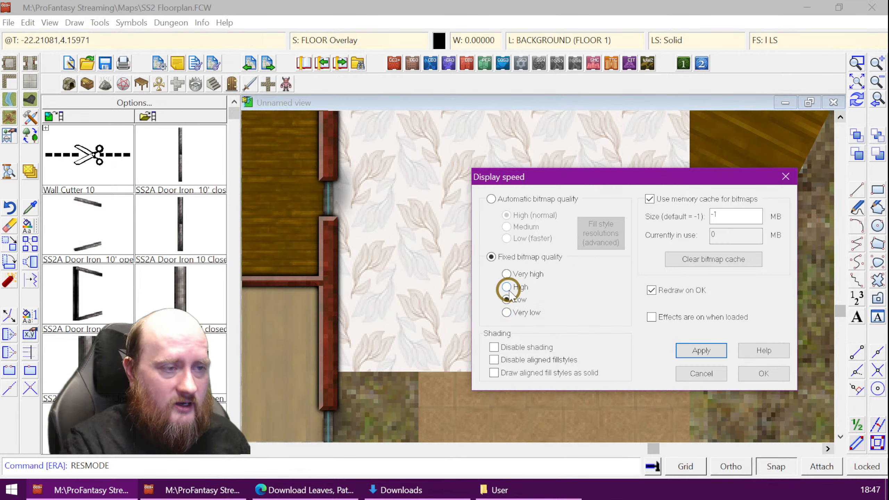
click(700, 348)
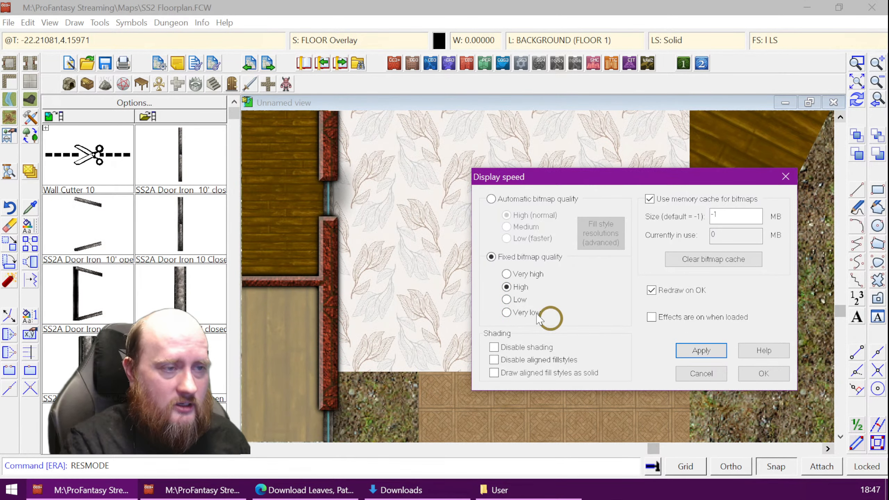
click(508, 274)
click(703, 349)
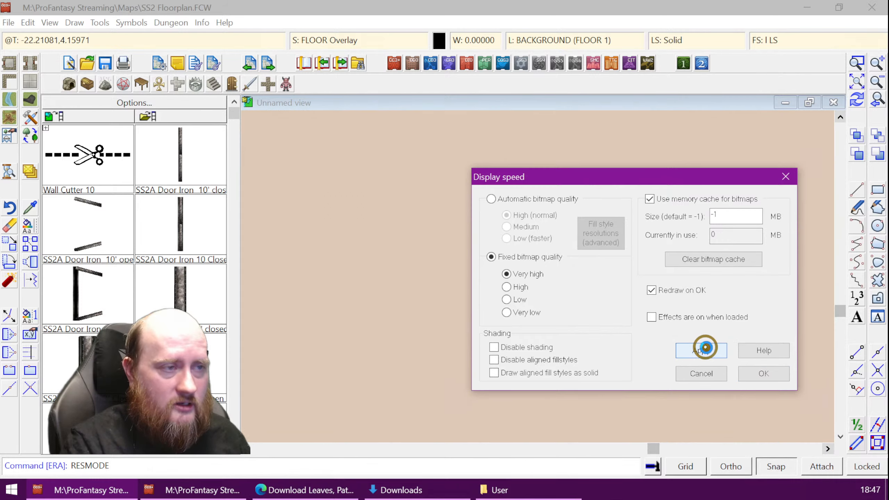
Compare the leaves fill again by applying High and Very high fixed bitmap quality once more
click(507, 287)
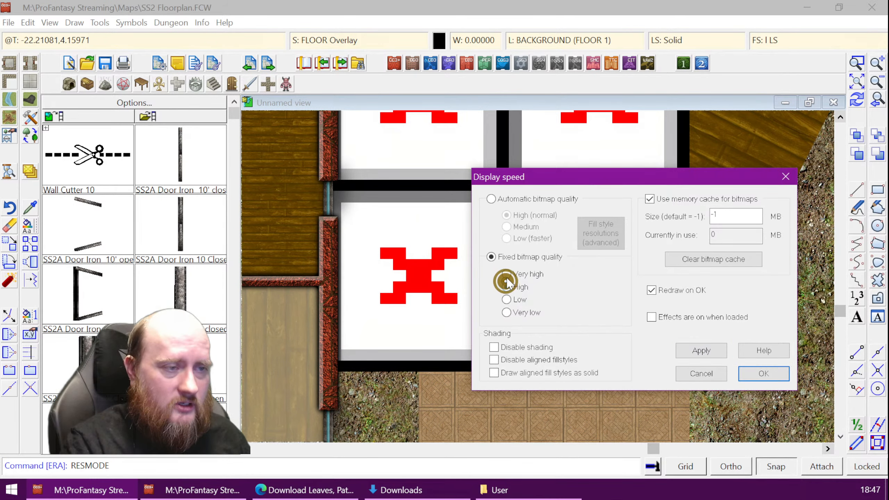
click(701, 350)
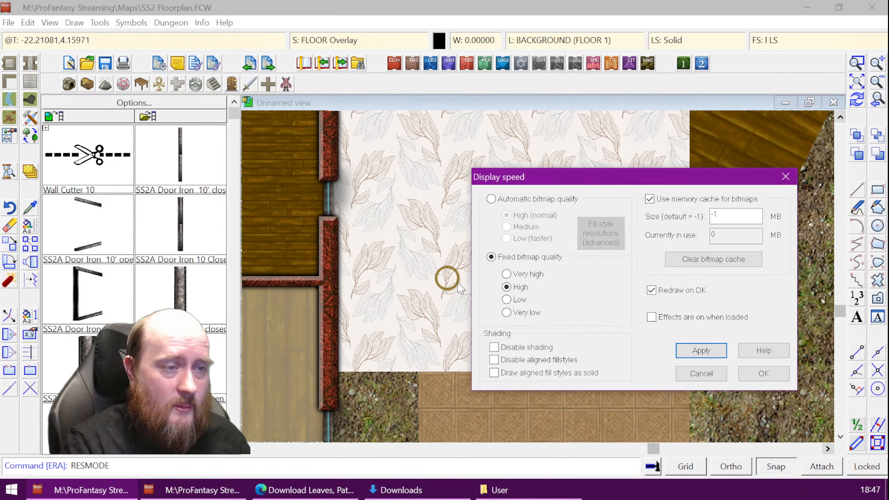
click(506, 274)
click(686, 346)
click(701, 346)
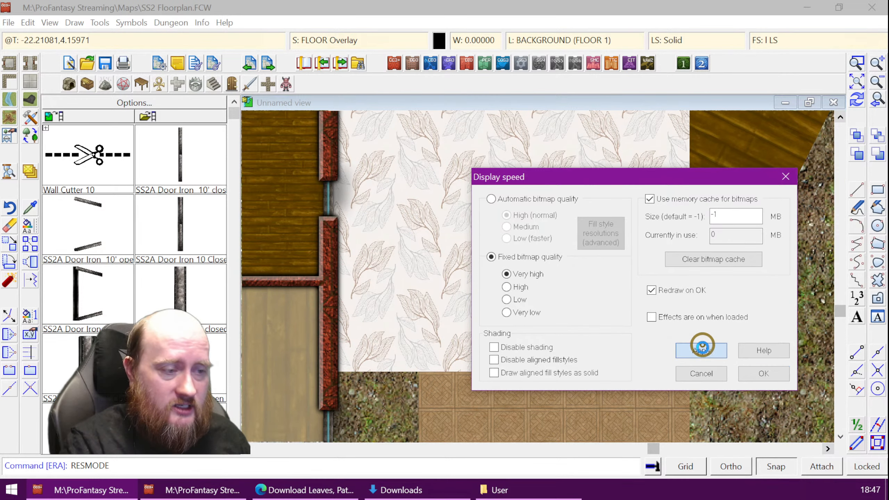
Switch to the User tiles folder, view l_VH.PNG from the Live subfolder in Affinity Photo, and close the image
click(504, 487)
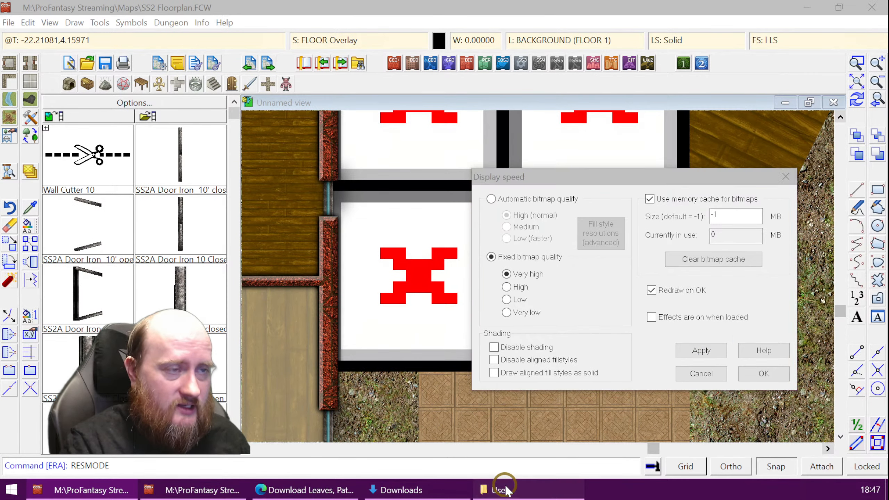
click(374, 157)
double_click(360, 153)
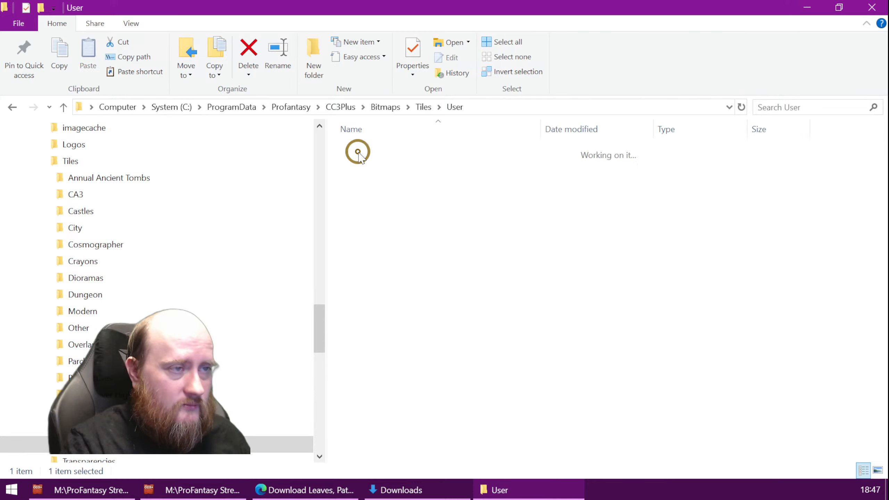
click(545, 170)
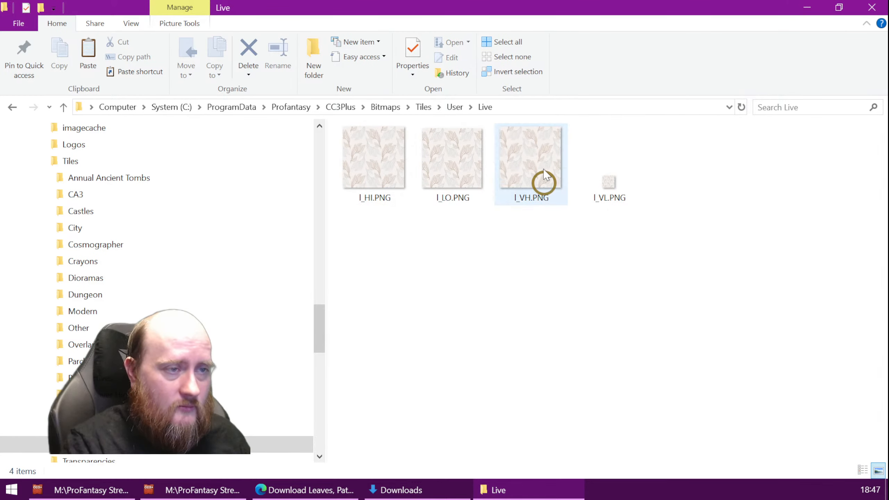
double_click(545, 171)
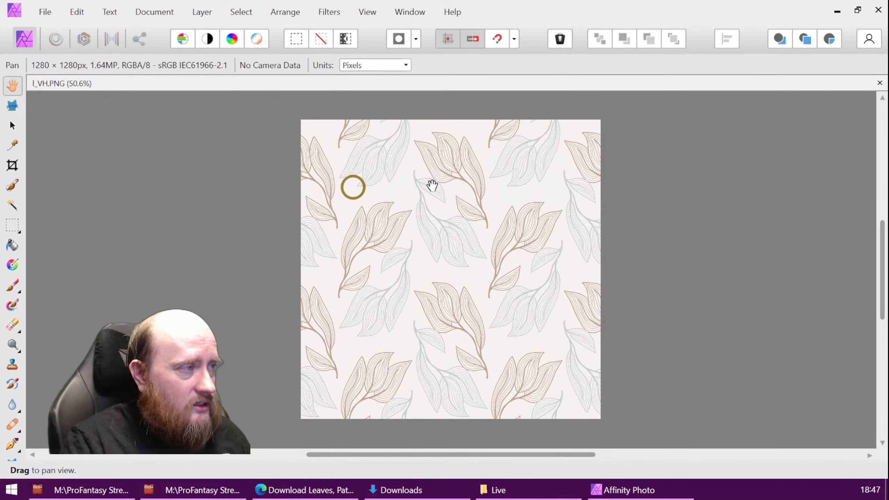
click(878, 10)
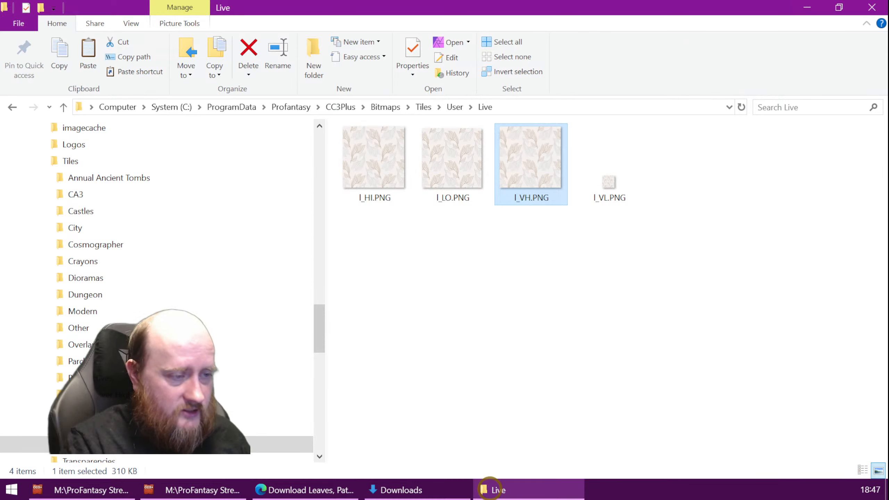
Open l_VH.PNG in Affinity Photo again, export it over the existing file in Bitmaps\Tiles\User\Live, and minimize the program
double_click(542, 174)
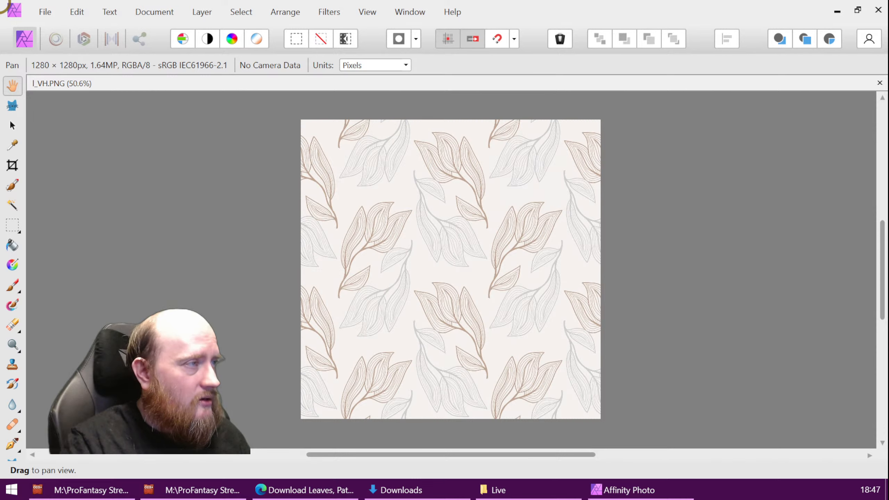
click(189, 13)
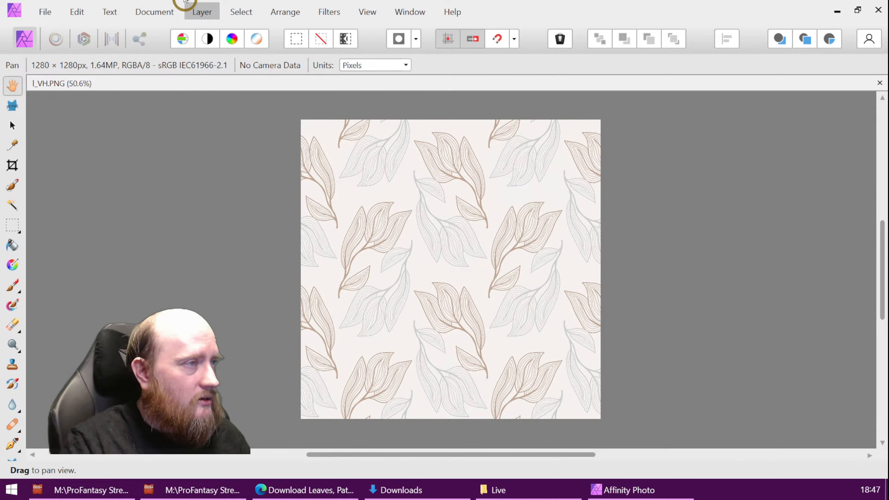
click(45, 11)
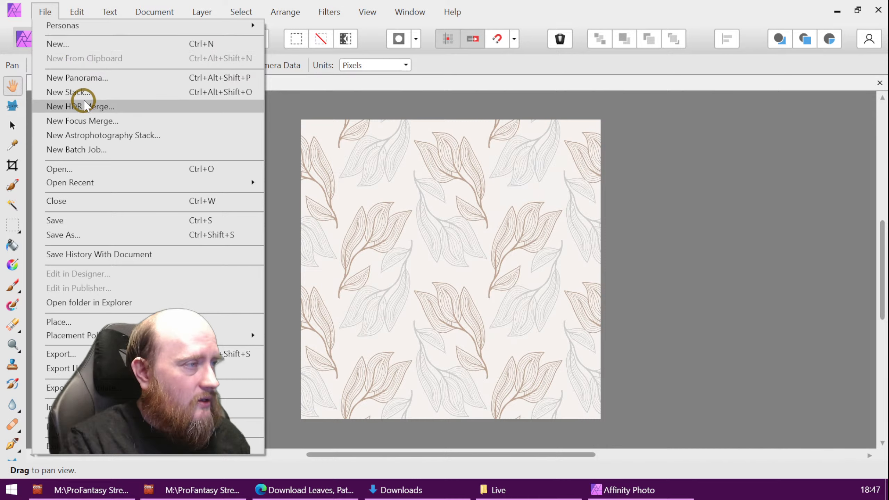
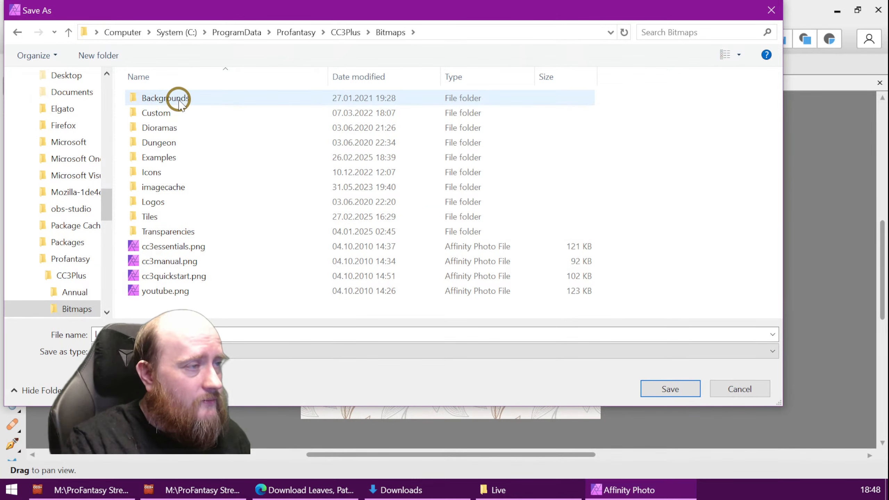
double_click(156, 218)
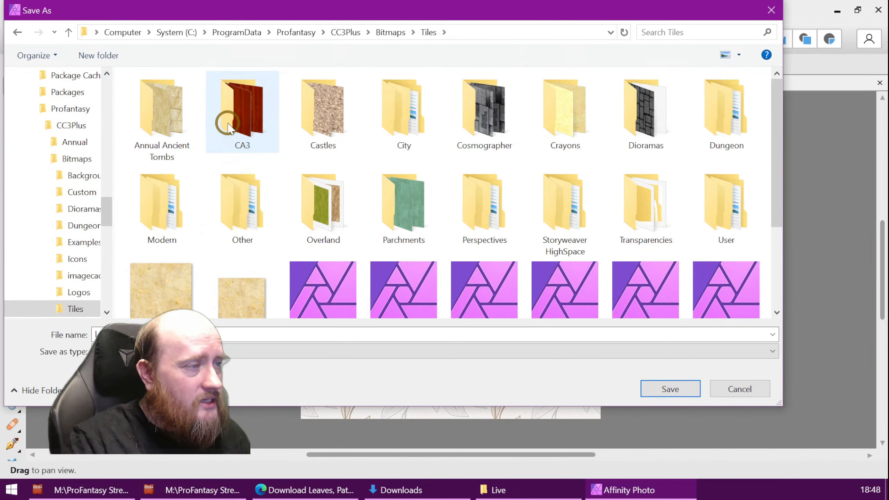
double_click(728, 202)
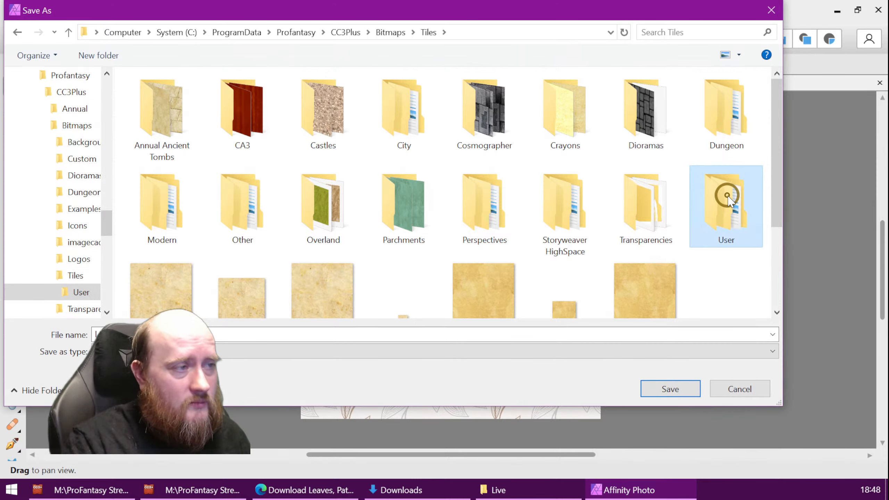
double_click(167, 98)
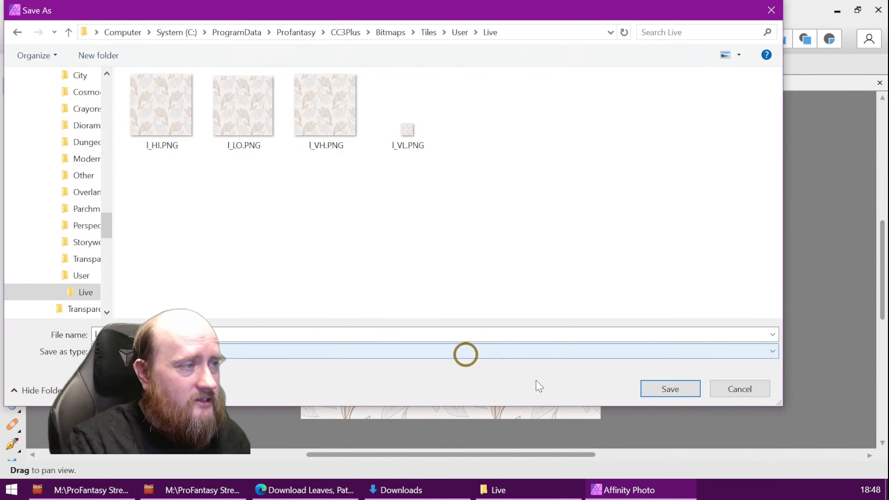
click(668, 389)
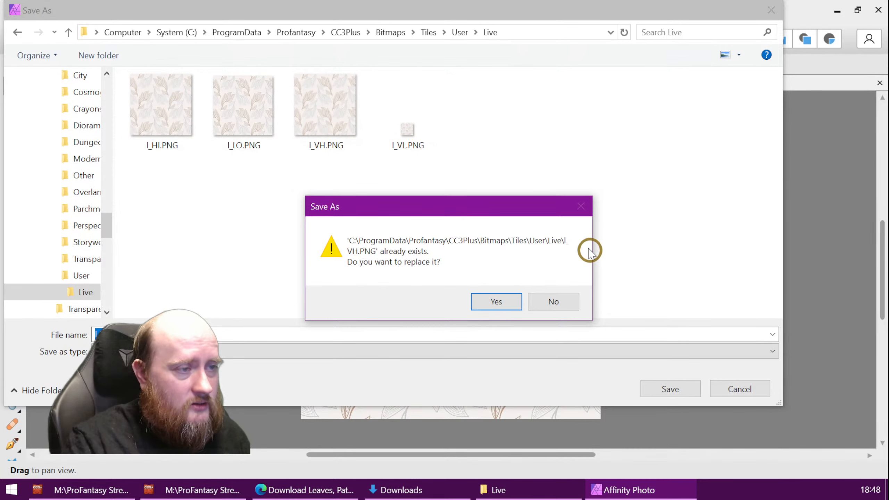
click(488, 301)
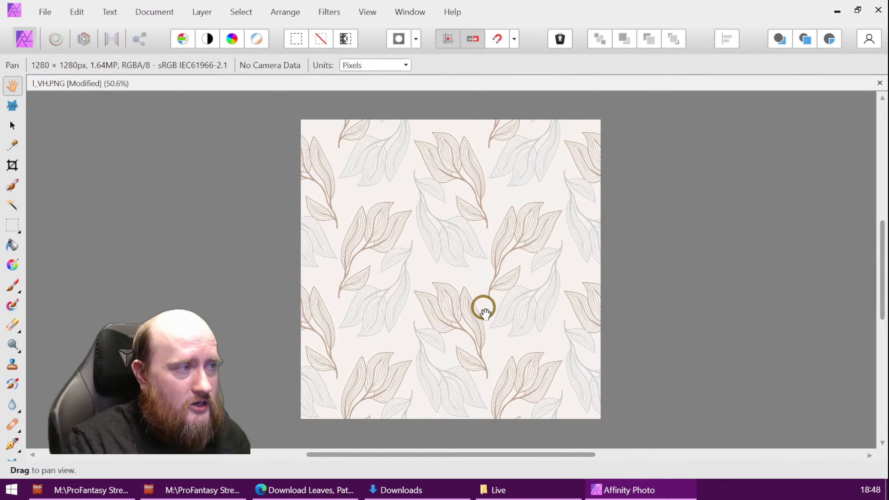
click(837, 13)
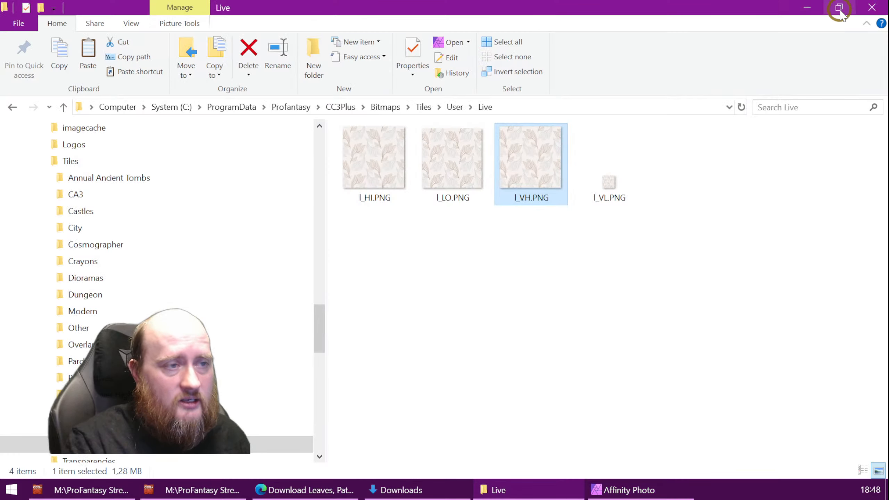
Switch back to the CC3+ floorplan, clear the bitmap cache, and redraw the leaves fill at Very high fixed quality
click(117, 492)
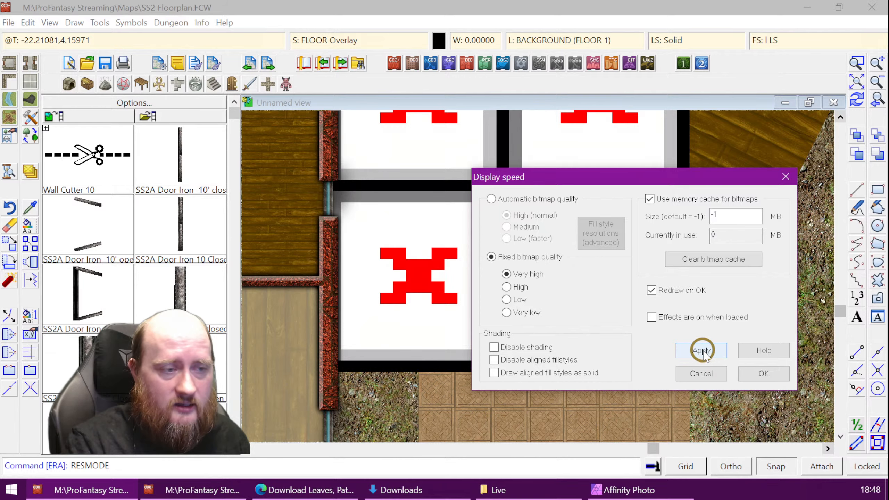
click(707, 261)
click(707, 350)
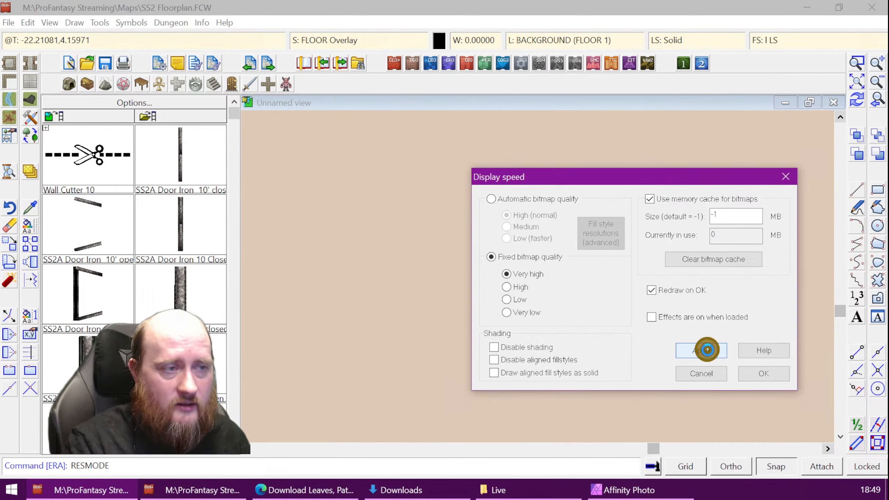
click(765, 374)
scroll(532, 226, down, 1)
scroll(533, 227, down, 4)
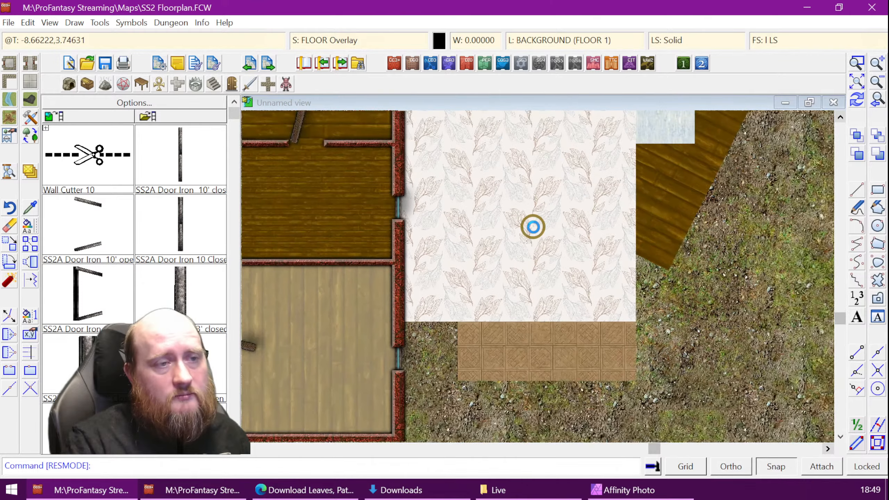
scroll(530, 216, up, 2)
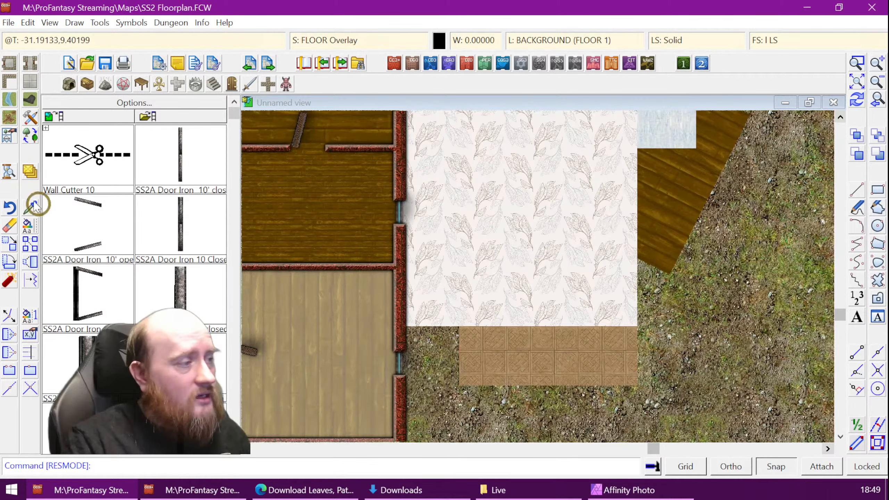
Set the display speed to automatic bitmap quality and confirm the settings
click(10, 172)
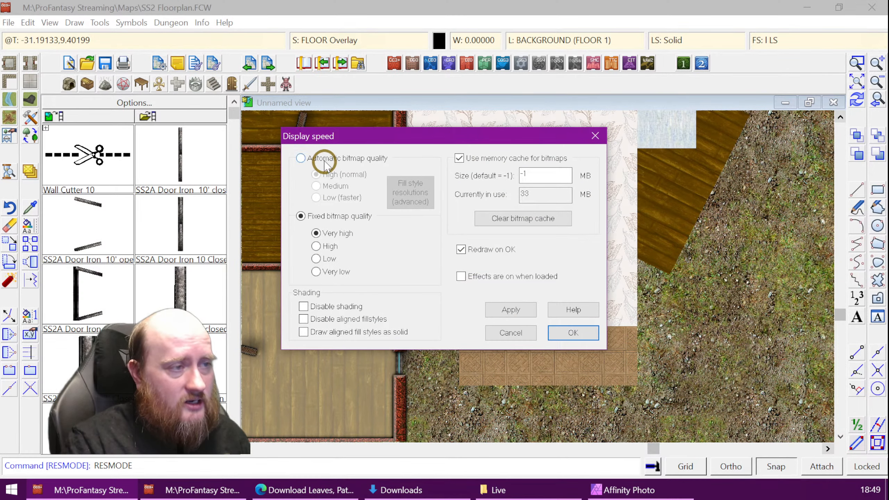
click(301, 158)
click(574, 332)
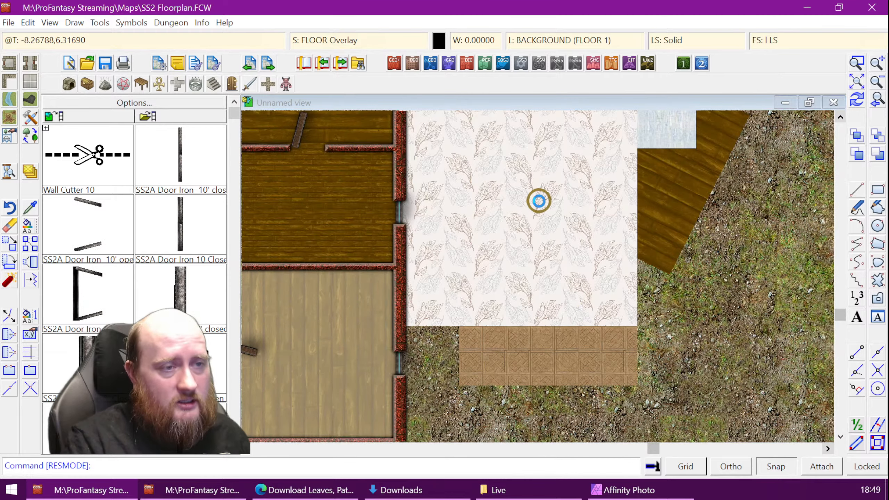
Examine how the leaves fill renders at close and distant zoom levels, ending with the full extents of the floorplan
scroll(536, 203, up, 4)
scroll(536, 204, up, 4)
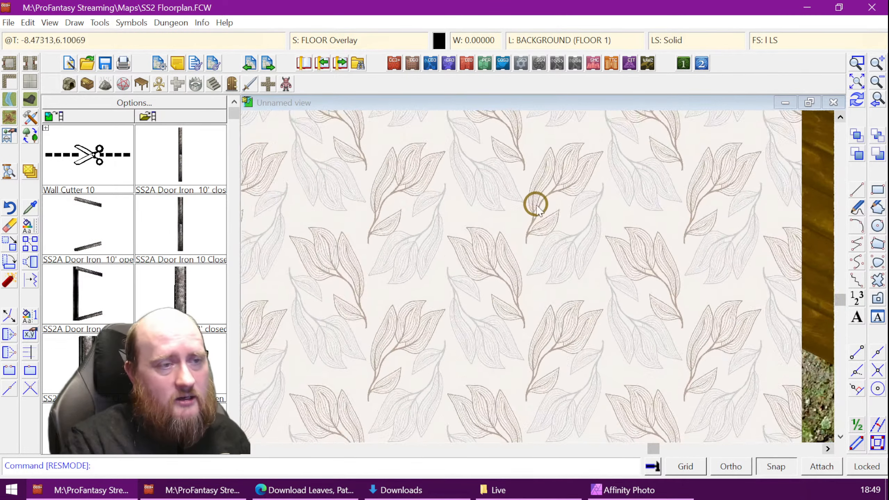
scroll(548, 275, down, 4)
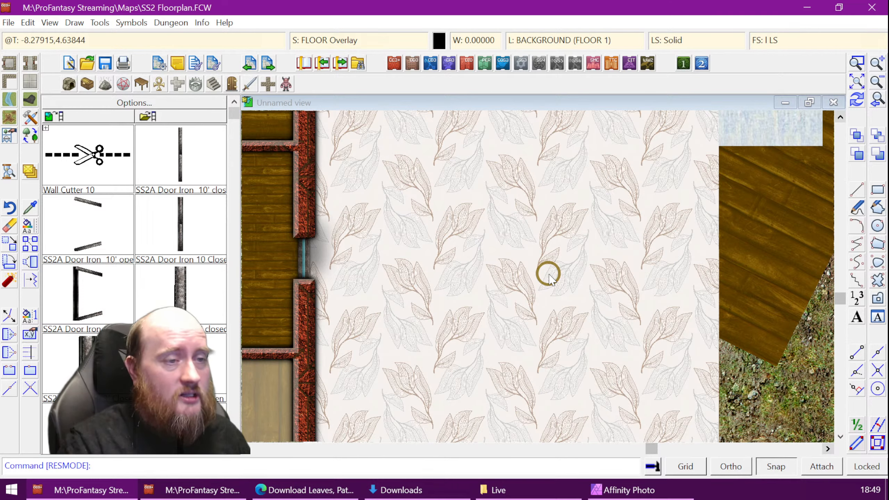
scroll(548, 274, down, 5)
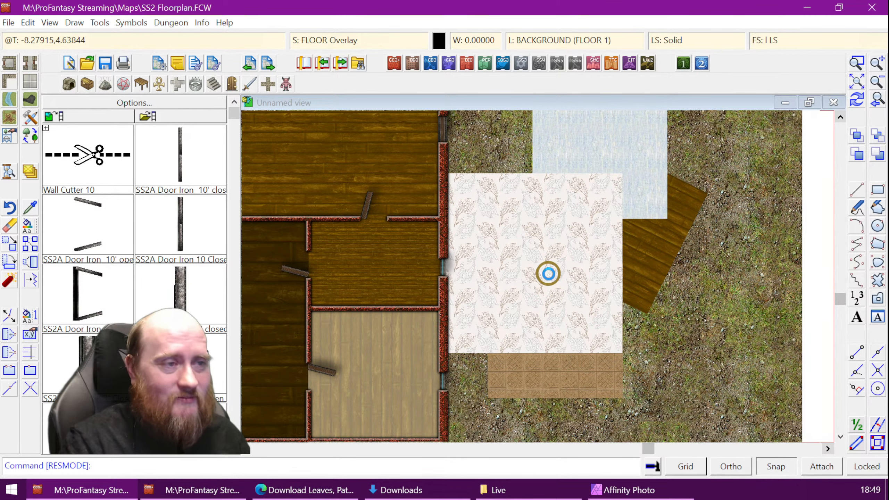
scroll(548, 274, up, 5)
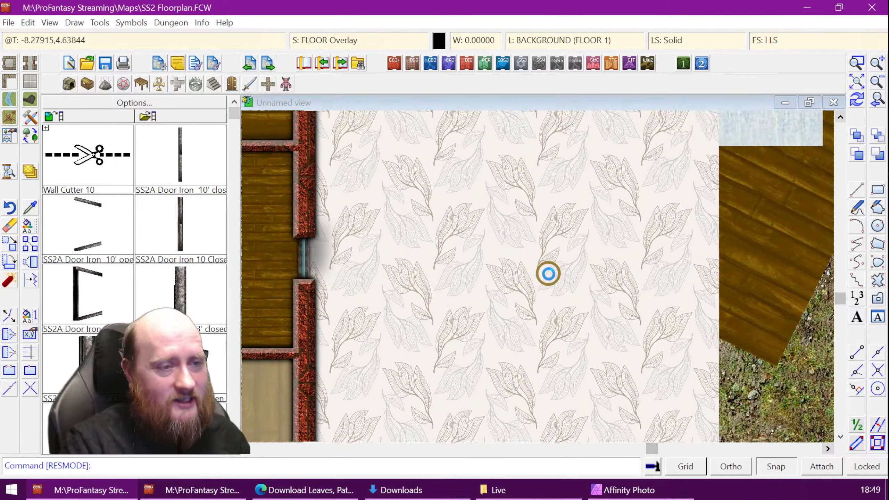
scroll(548, 274, up, 5)
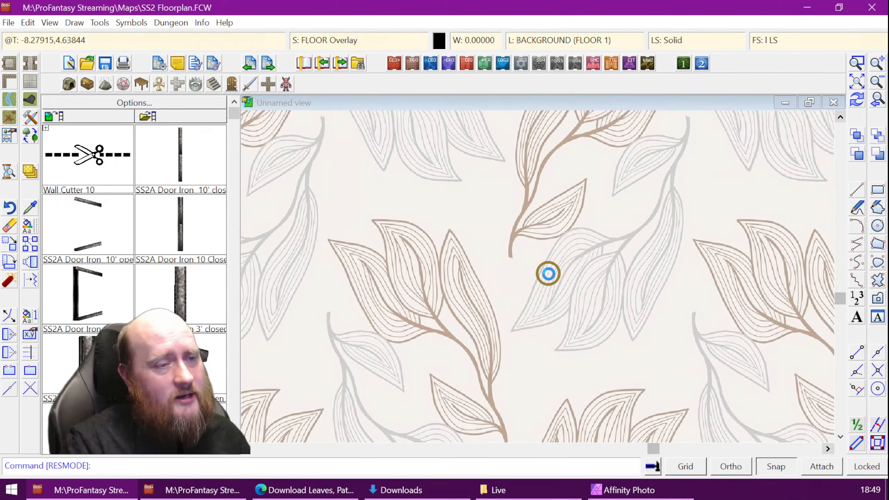
scroll(548, 273, down, 5)
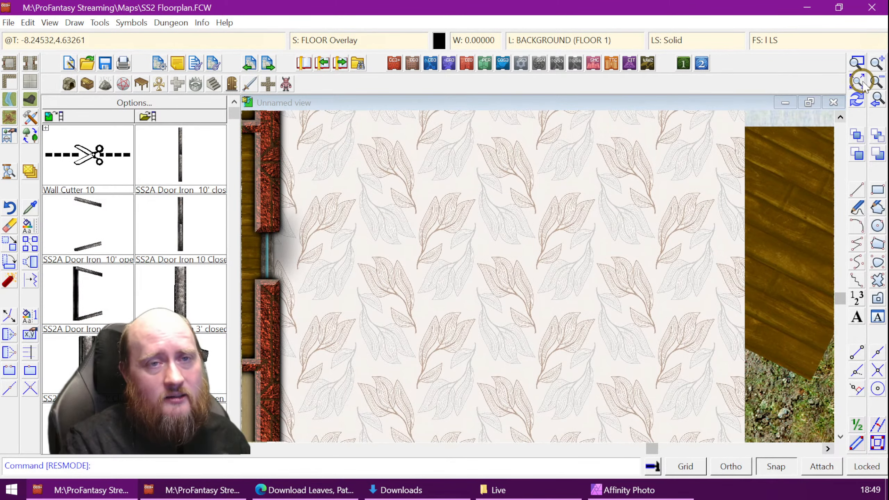
click(859, 82)
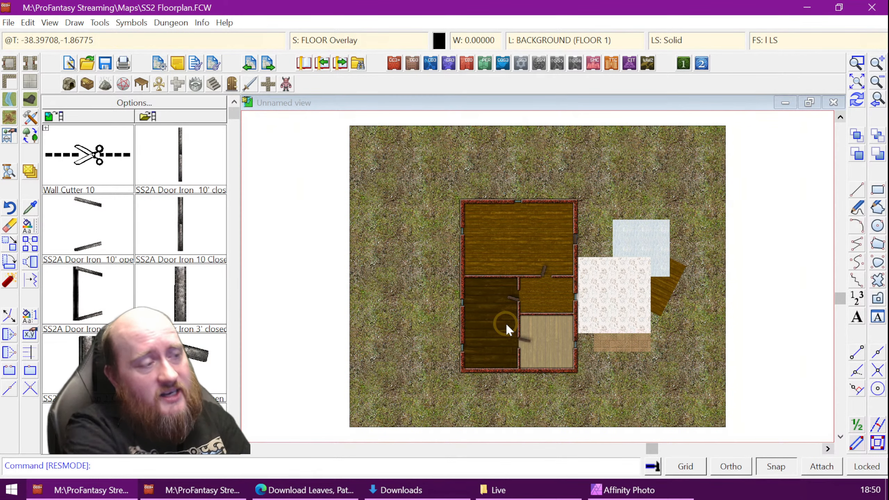
Inspect the leaves fill beside the house up close and from farther out under automatic bitmap quality
scroll(623, 320, up, 1)
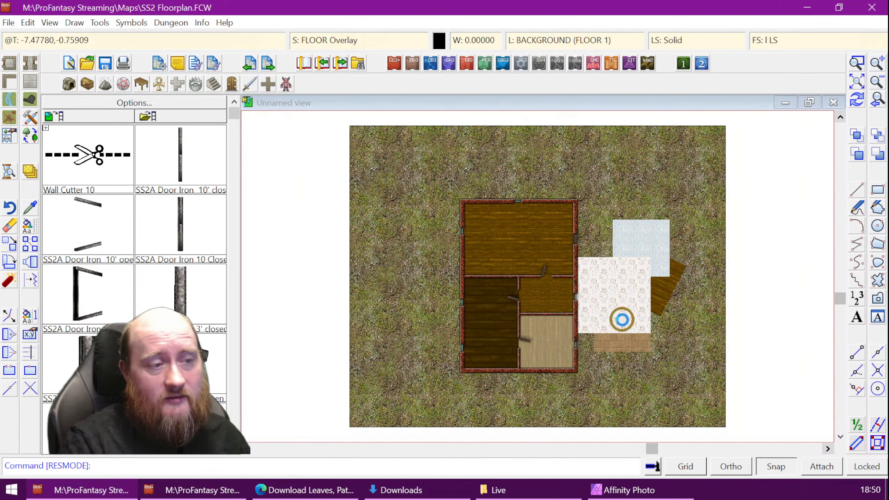
scroll(498, 292, up, 4)
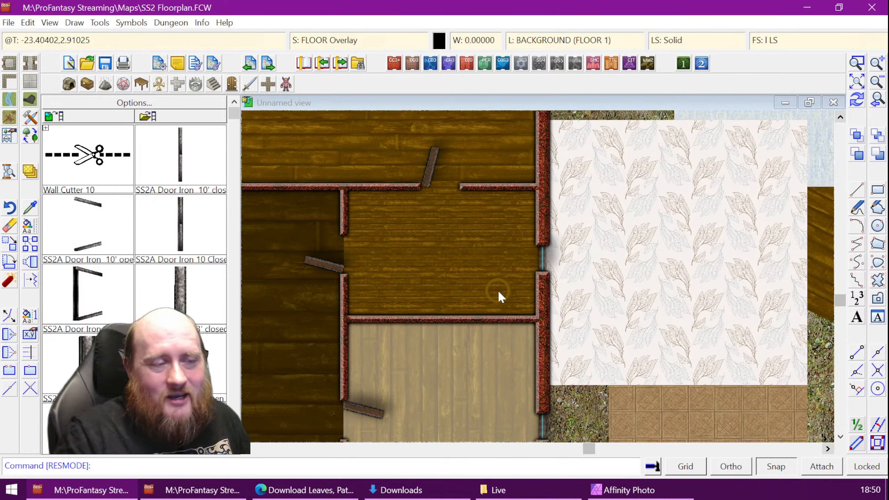
scroll(643, 297, down, 4)
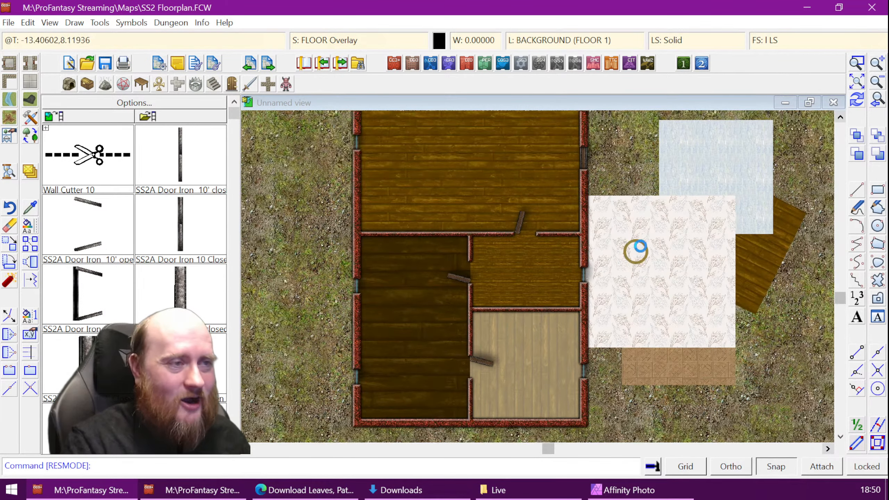
scroll(649, 247, down, 2)
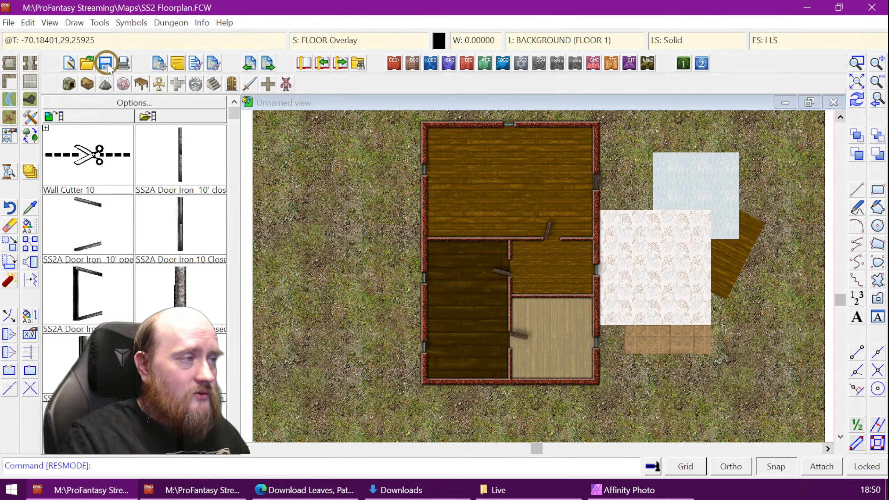
Open the Example.FCW map from the UserManual tutorials and look closely at the farmland around Snowport
click(9, 22)
click(244, 249)
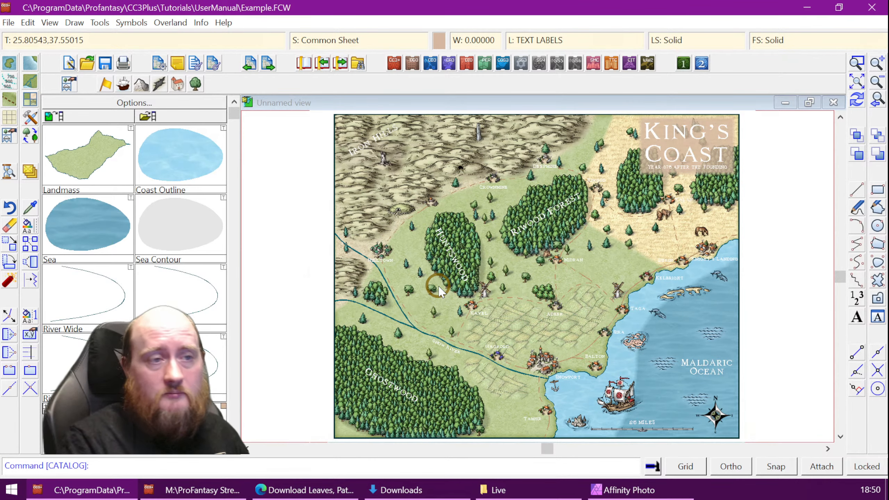
click(854, 64)
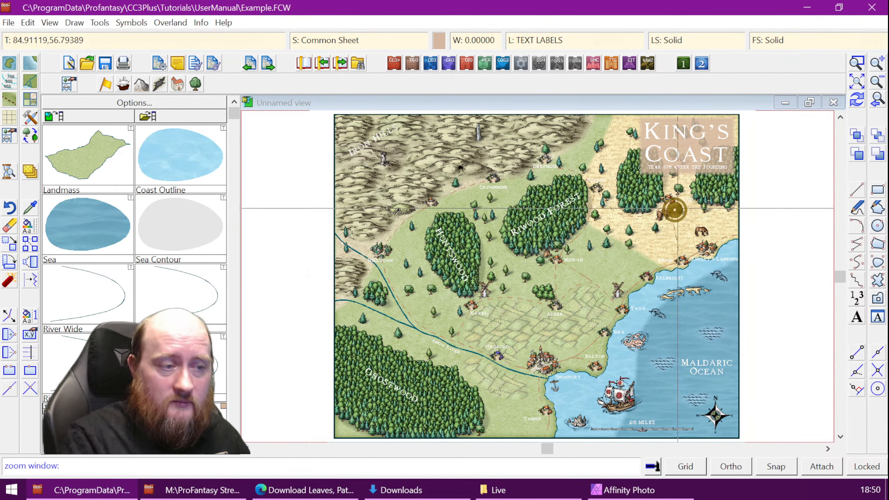
click(439, 274)
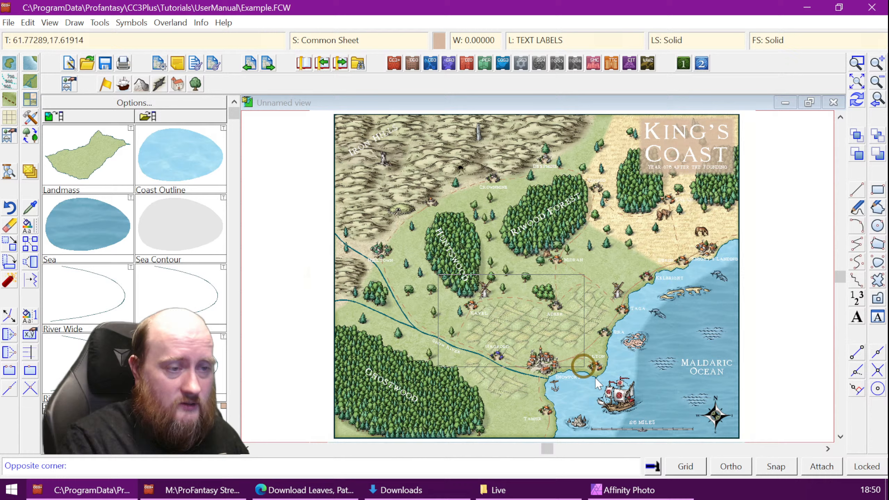
click(640, 404)
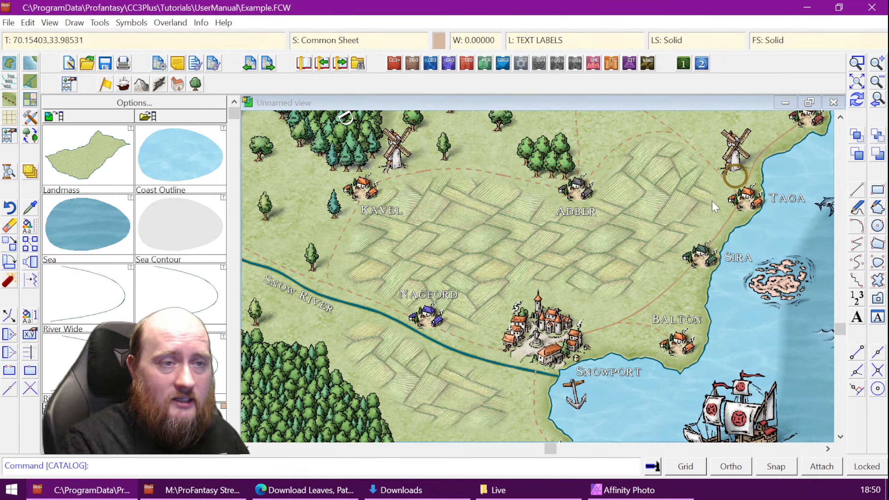
click(857, 81)
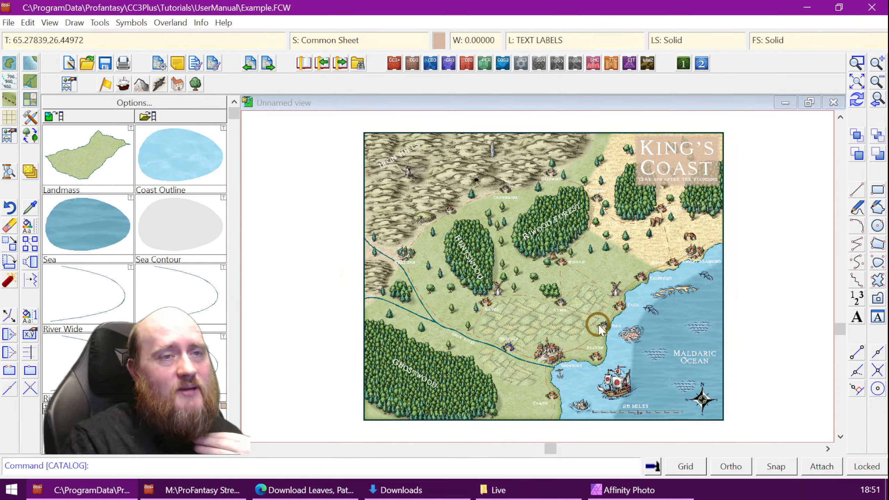
Browse the bitmap file fill styles available in the King's Coast map down to the water fills, and leave the fill style unchanged
click(776, 40)
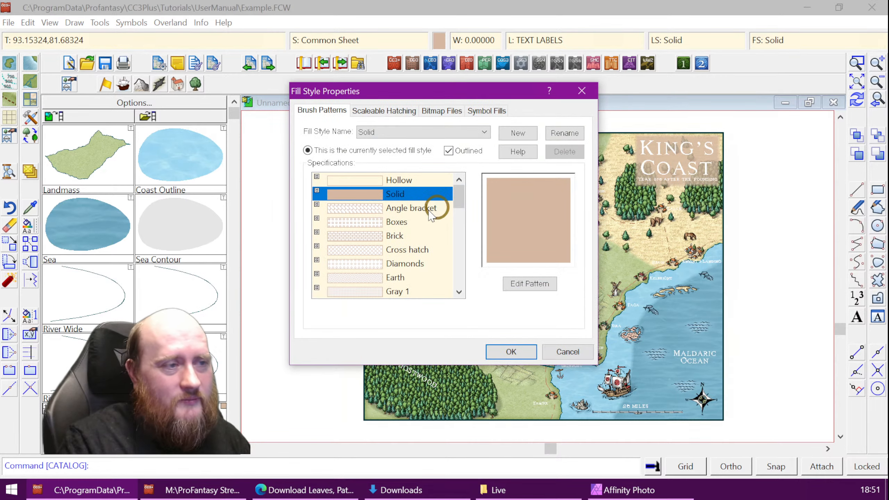
click(442, 111)
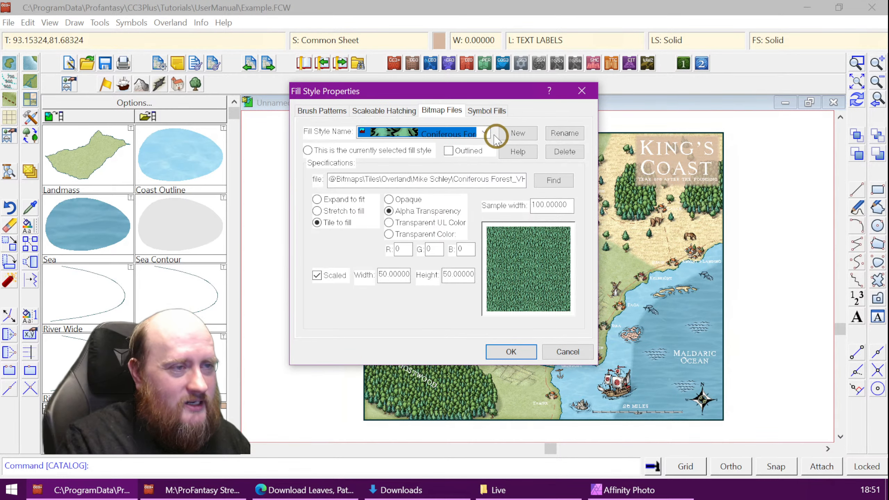
click(484, 132)
scroll(533, 219, down, 3)
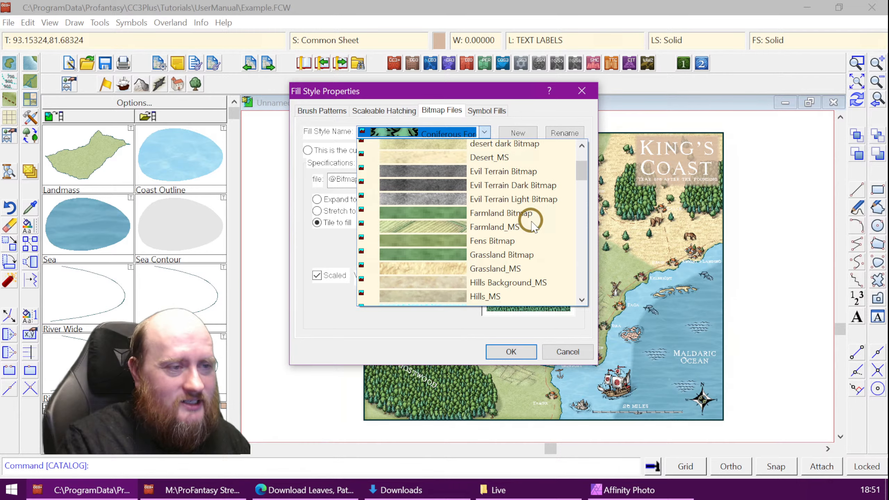
scroll(502, 177, down, 5)
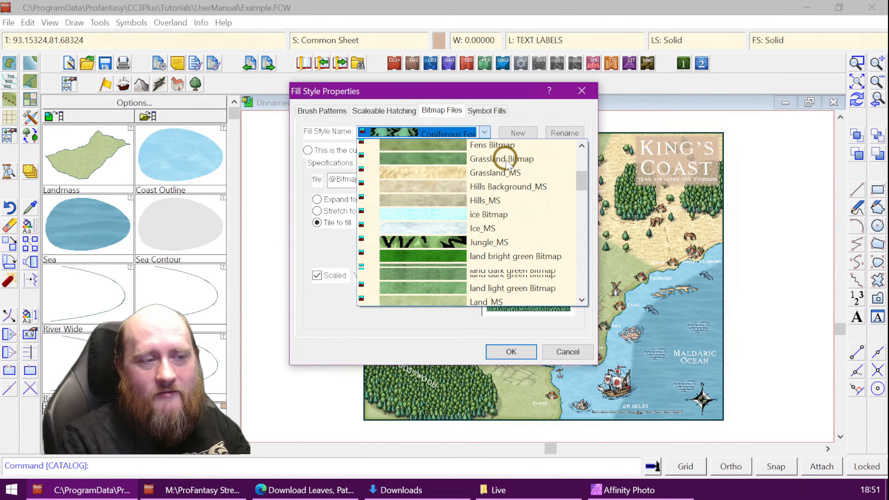
scroll(524, 226, down, 10)
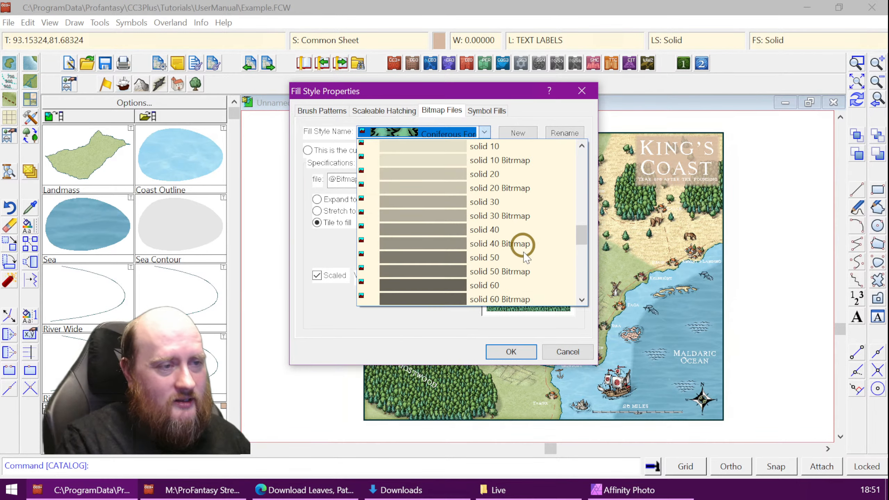
scroll(535, 266, down, 4)
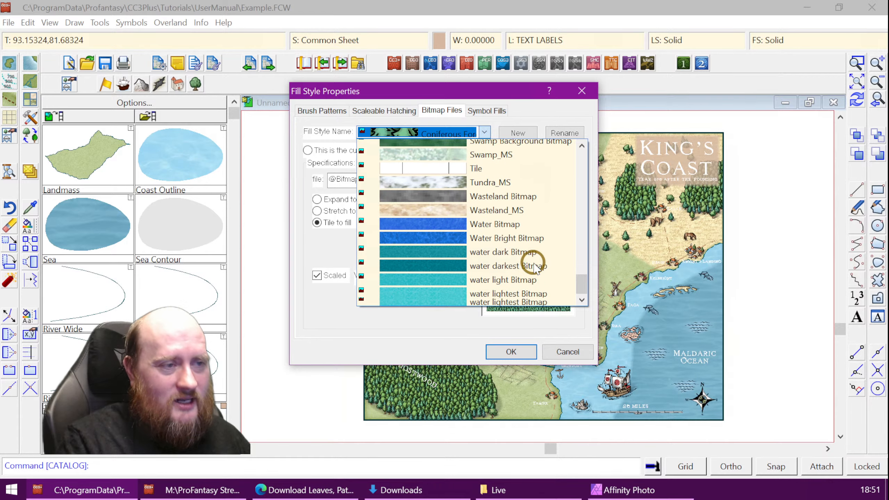
scroll(535, 267, up, 2)
scroll(535, 267, down, 2)
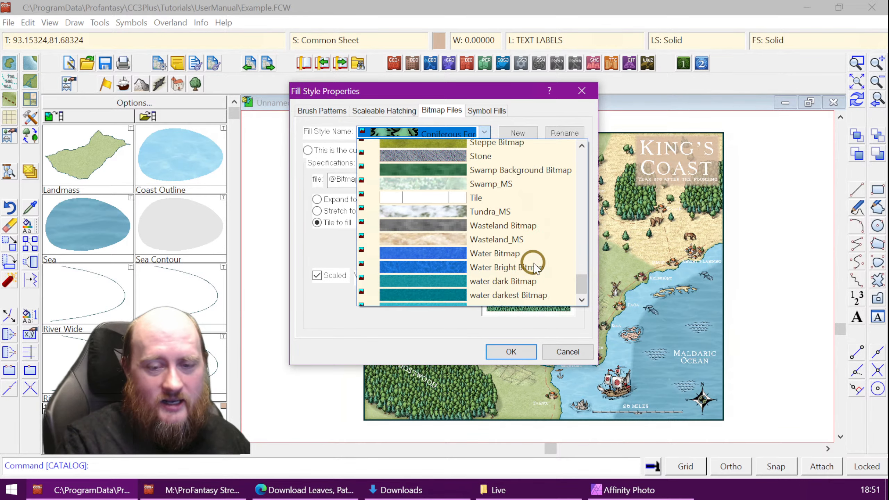
click(487, 91)
click(570, 352)
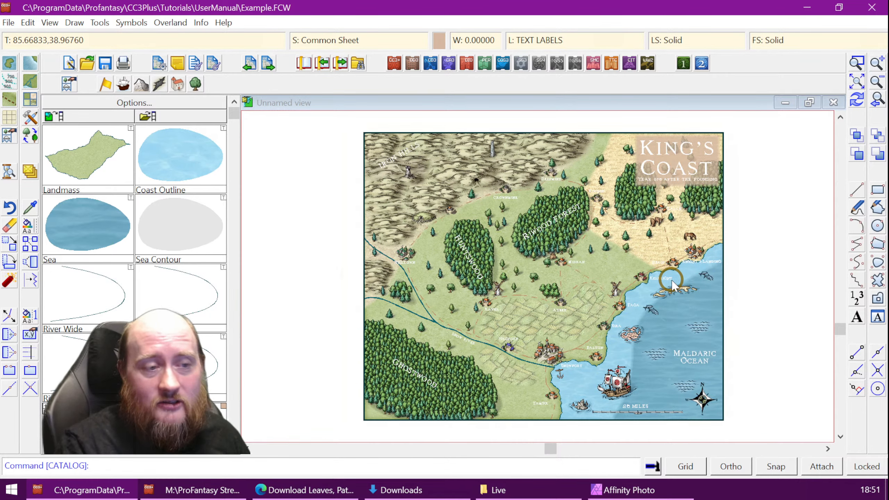
List the properties of the farmland polygon south of the Snow River to check its sheet and fill style
click(857, 64)
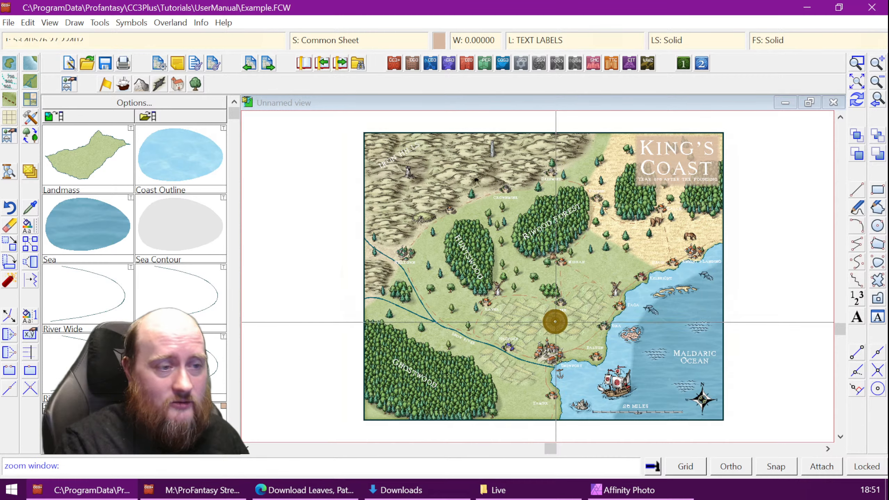
click(458, 262)
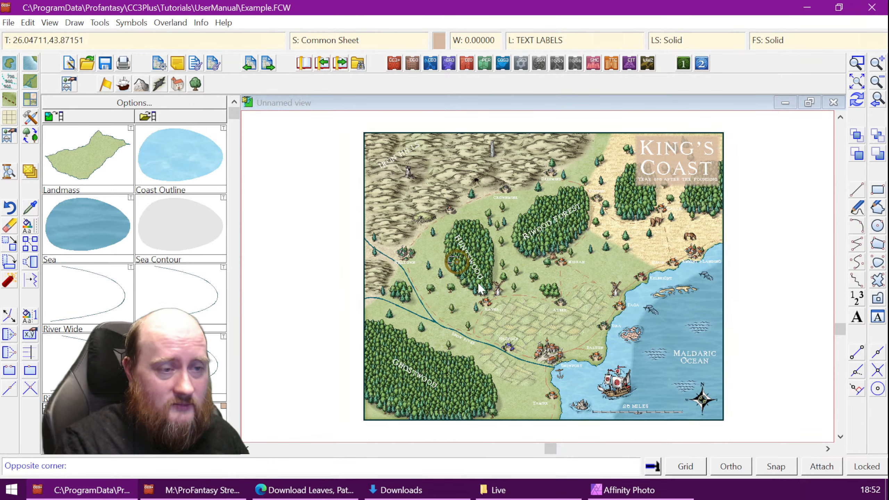
click(653, 403)
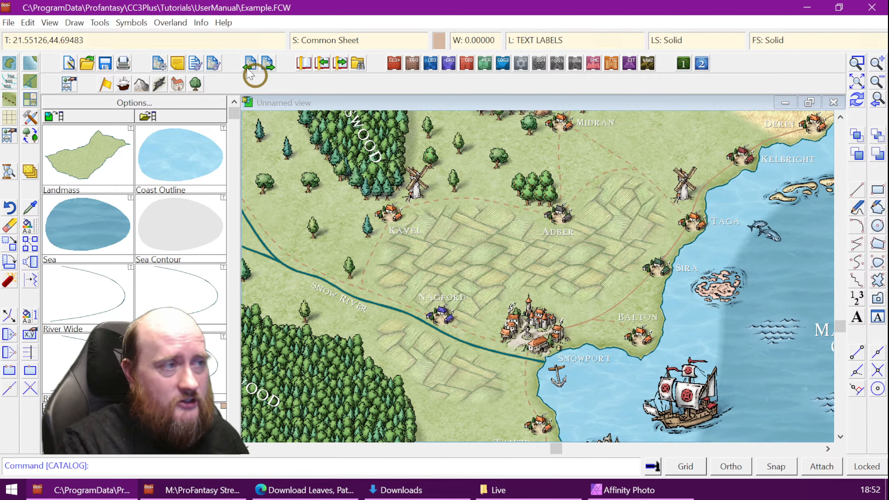
click(201, 23)
click(210, 38)
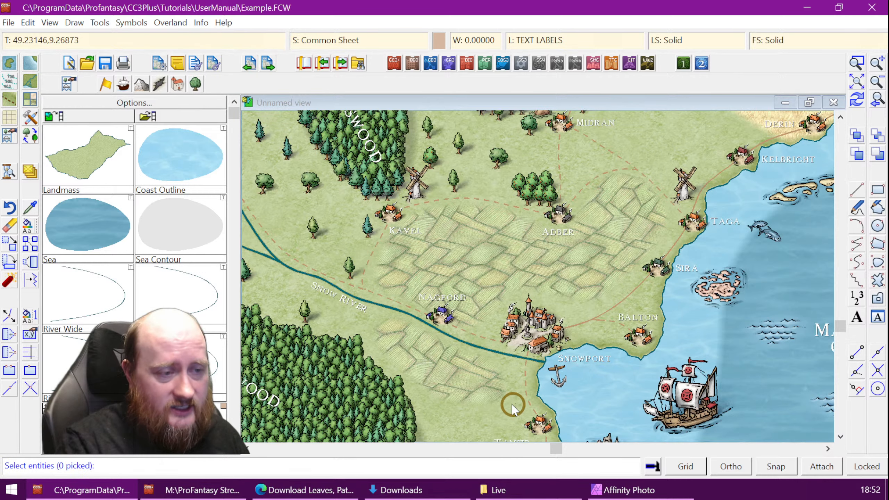
click(489, 382)
right_click(490, 382)
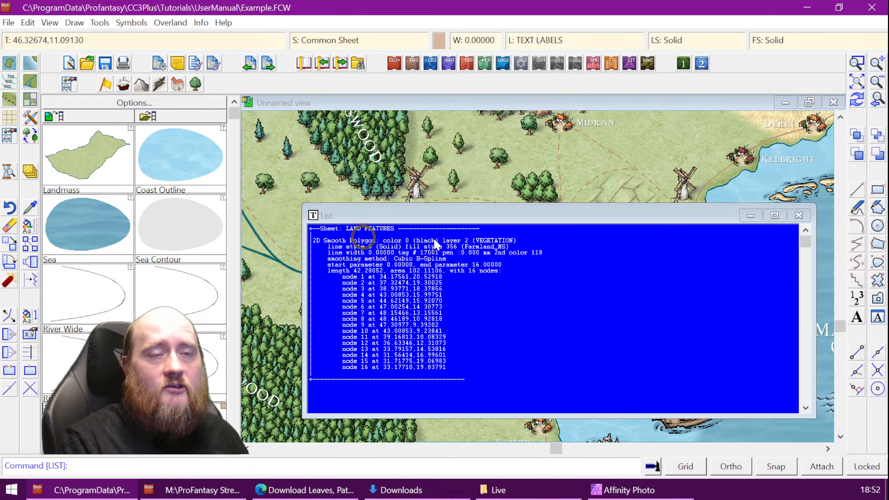
click(799, 216)
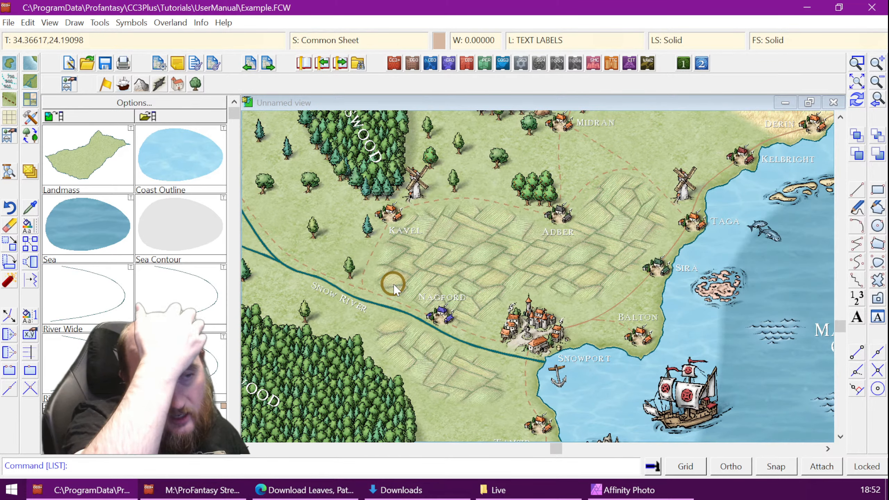
Open the drawing's sheets and effects settings and make LAND FEATURES the active sheet
click(29, 171)
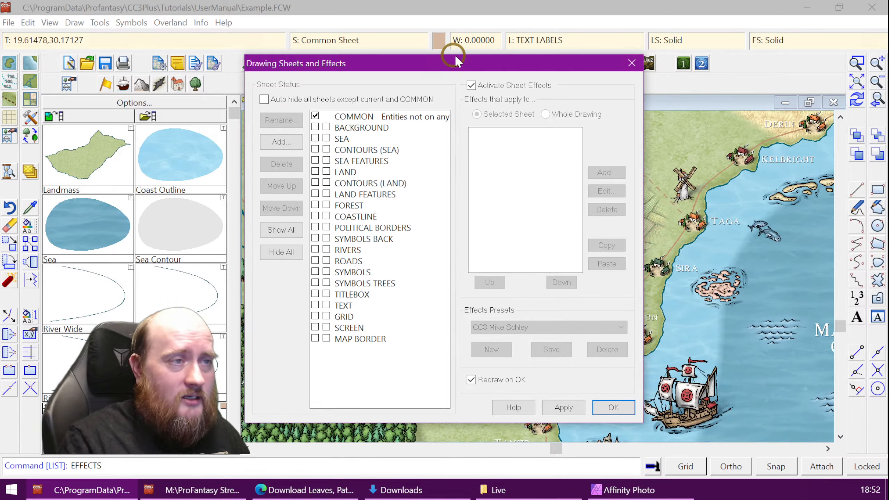
mouse_move(451, 64)
mouse_down()
mouse_move(161, 60)
mouse_move(178, 62)
mouse_move(142, 49)
mouse_move(154, 50)
mouse_up()
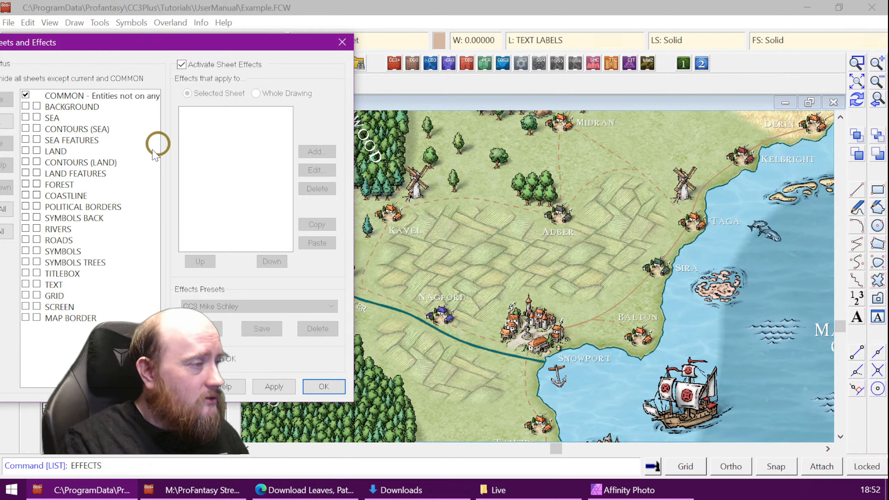
click(78, 176)
click(25, 172)
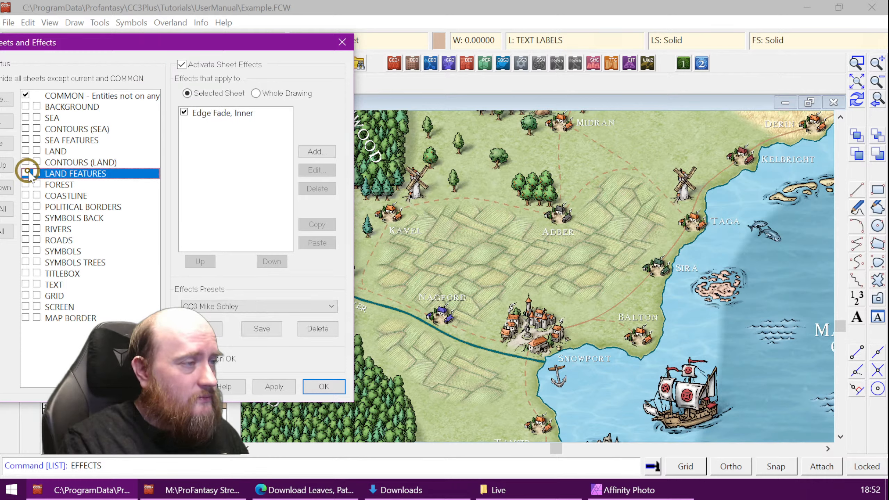
Start adding an RGB Matrix Process effect to the LAND FEATURES sheet, using the predefined Unity matrix
click(316, 152)
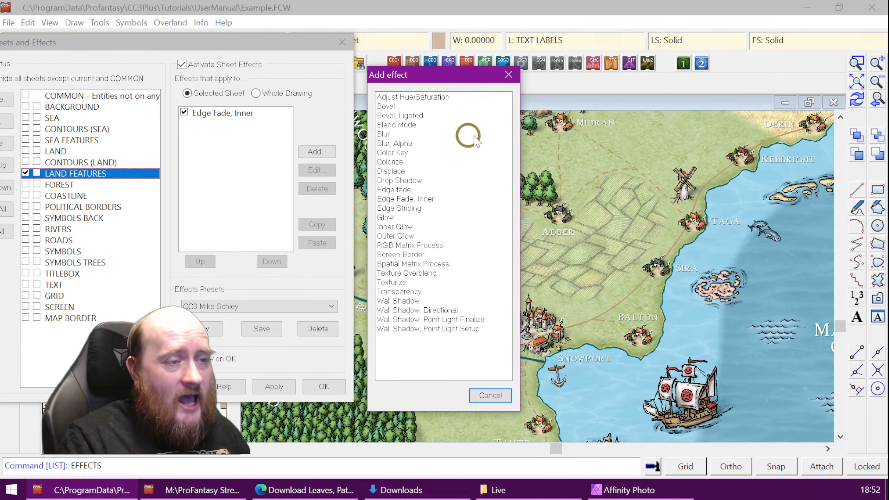
double_click(406, 246)
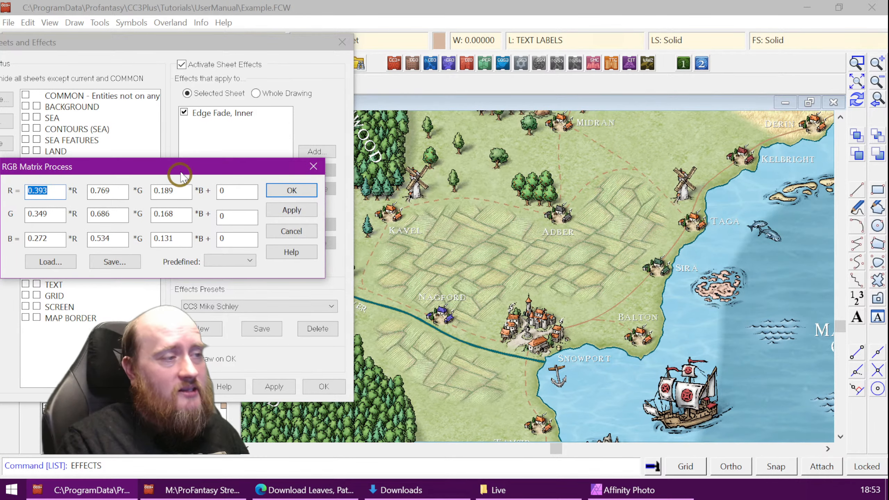
drag(176, 166, 553, 52)
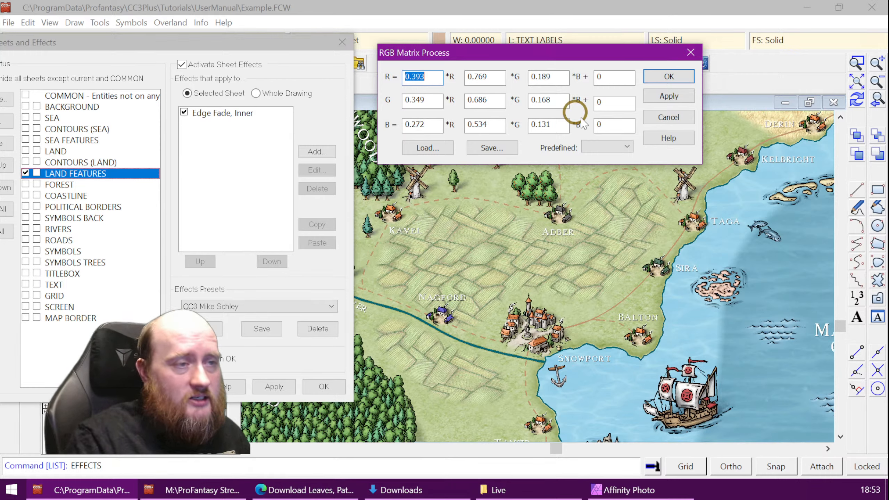
click(602, 147)
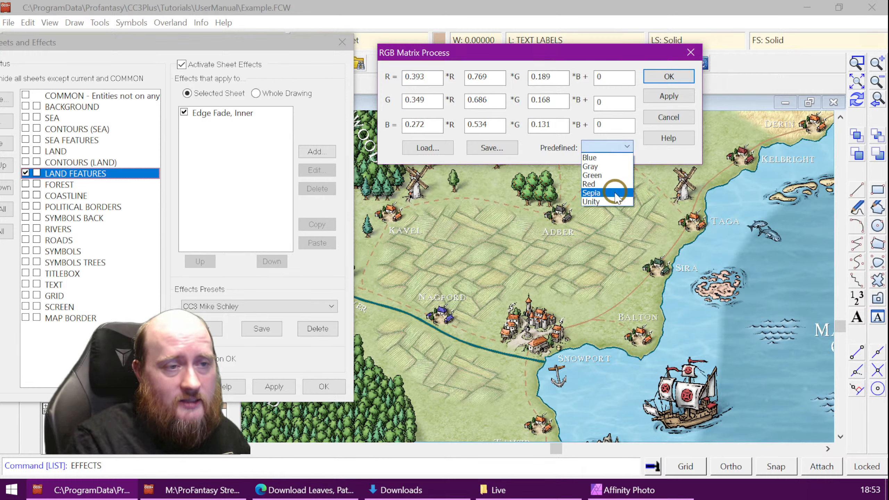
click(603, 202)
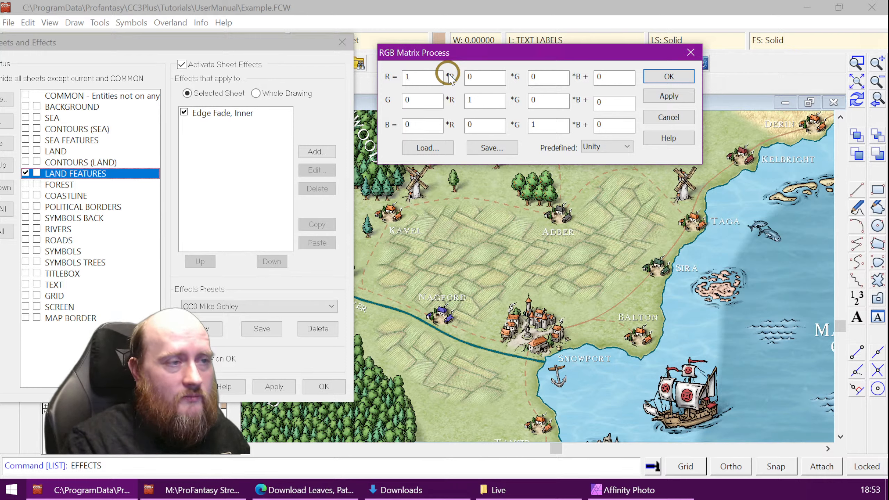
Swap the red and blue channels in the matrix, using R = 1*B and B = 1*R with their own coefficients at 0, and preview it
double_click(405, 124)
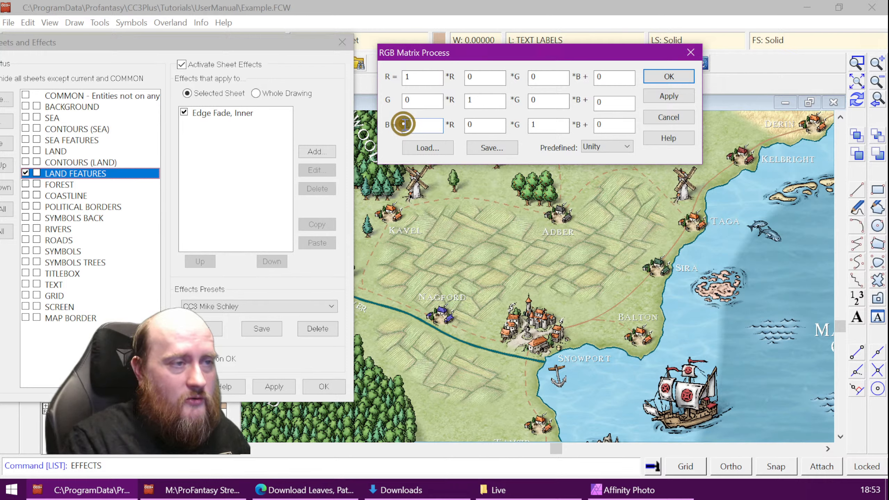
text(1)
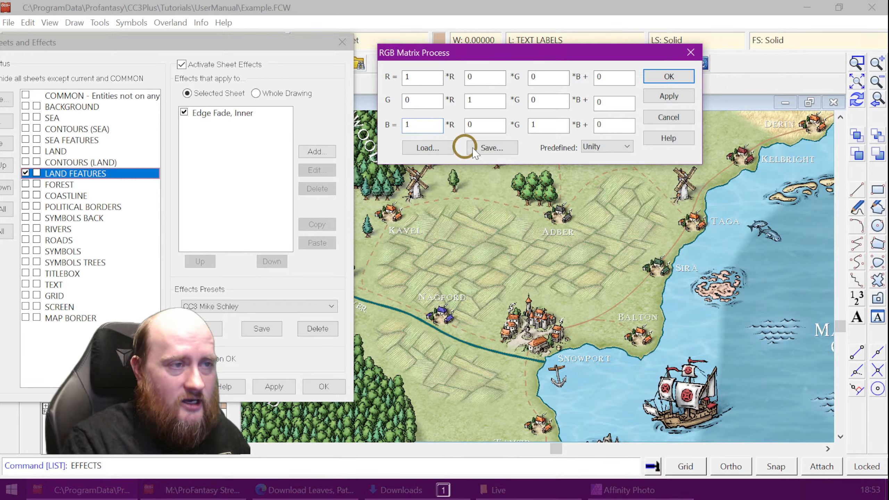
double_click(539, 125)
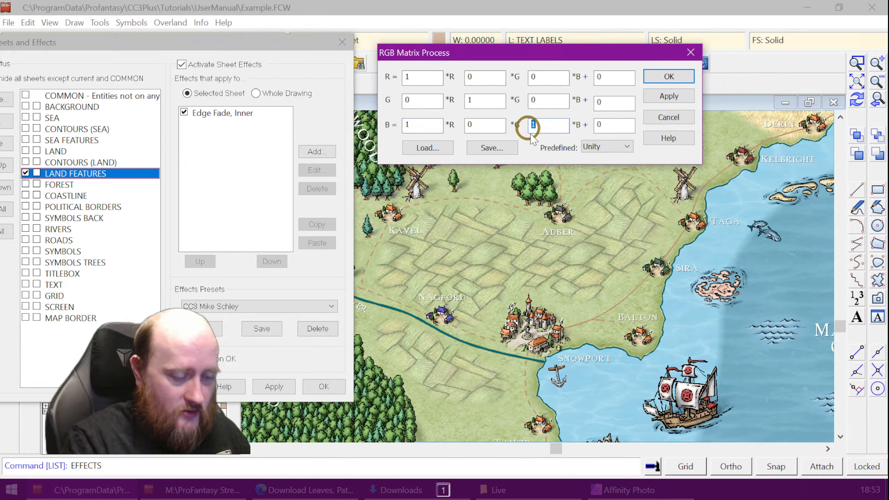
text(0)
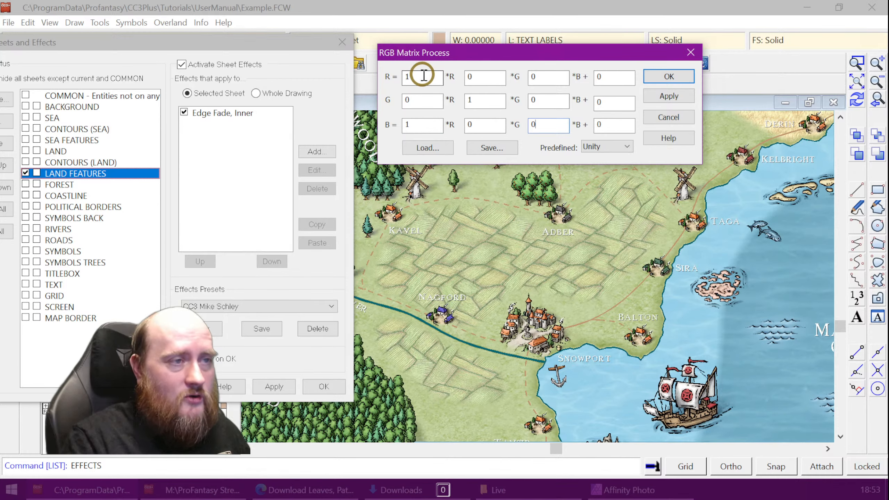
double_click(406, 76)
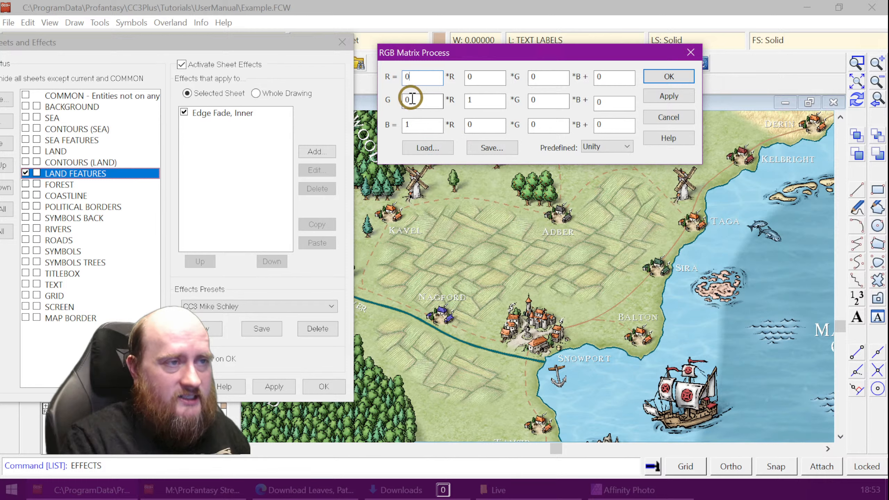
text(0)
double_click(536, 77)
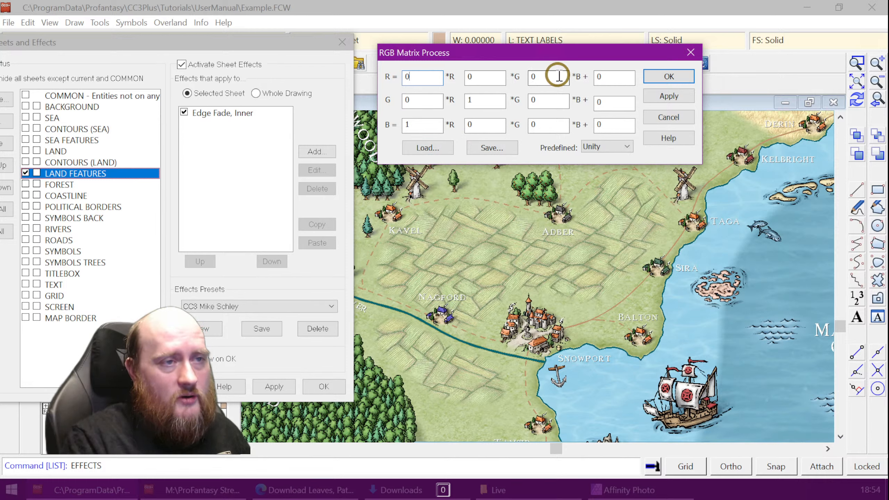
key(BackSpace)
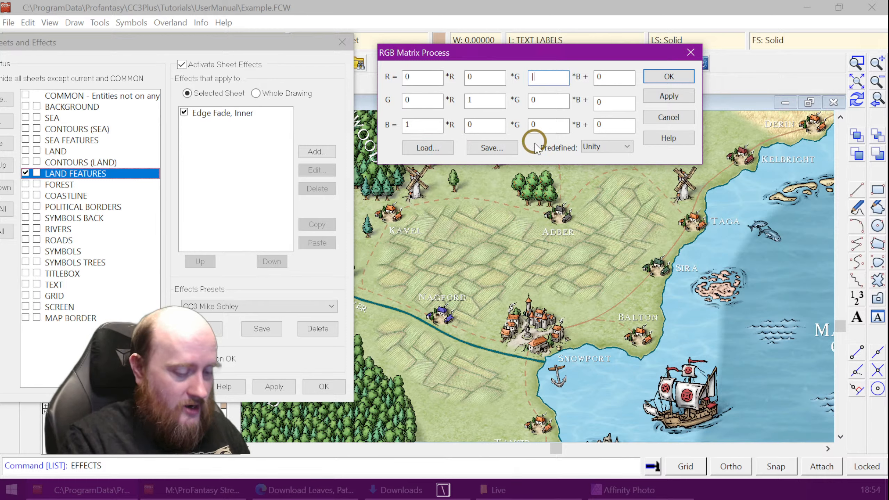
text(1)
click(541, 103)
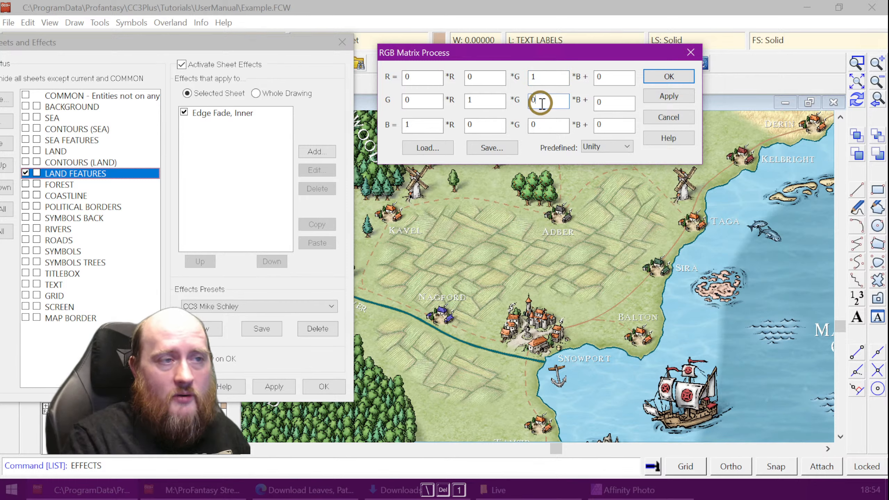
click(663, 100)
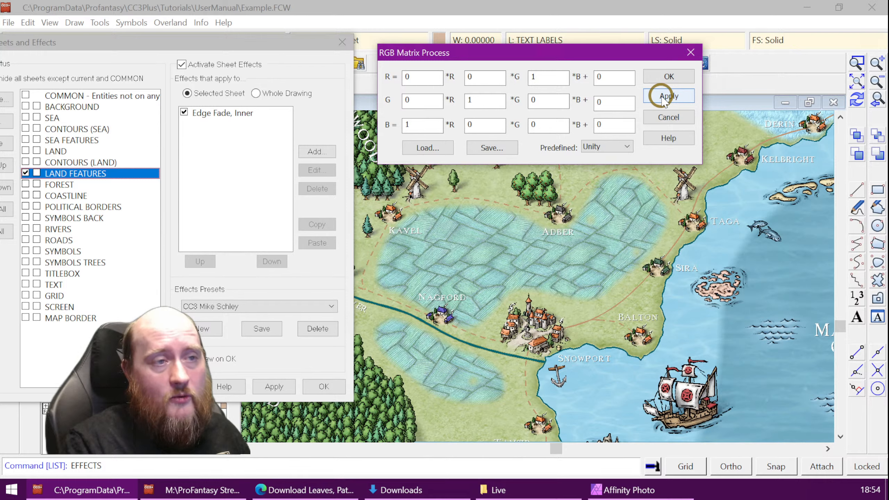
Restore the unity matrix by setting R = 1*R, G = 1*G and B = 1*B with swapped coefficients at 0, and preview it
click(546, 79)
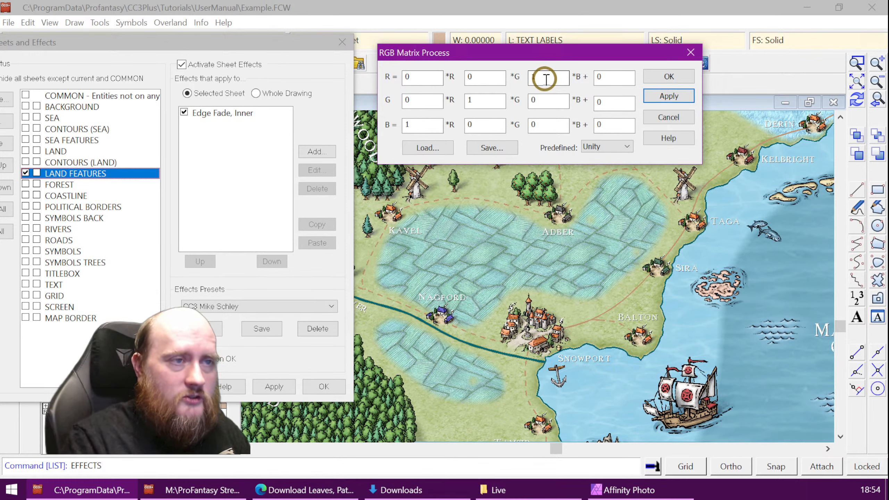
click(528, 80)
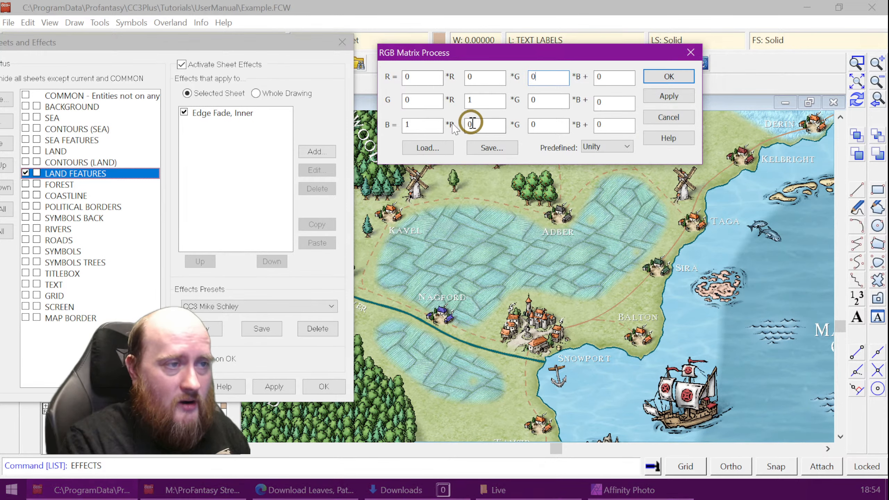
double_click(428, 125)
key(Delete)
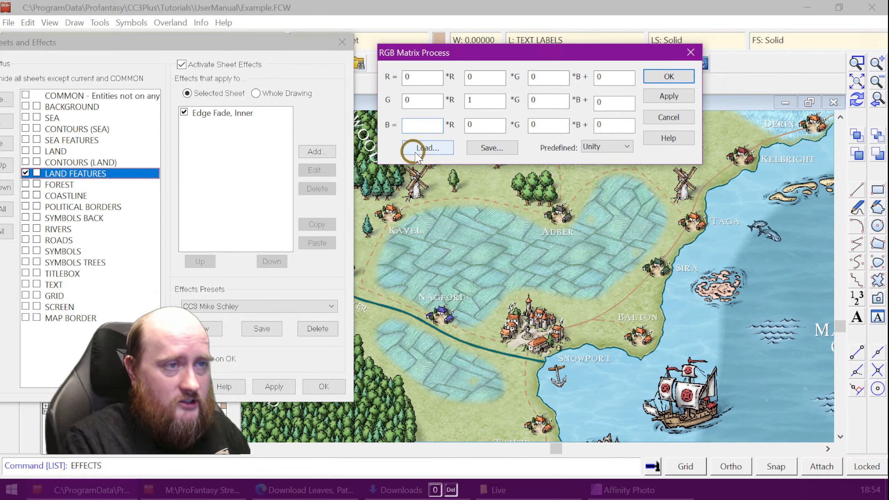
text(0)
double_click(409, 76)
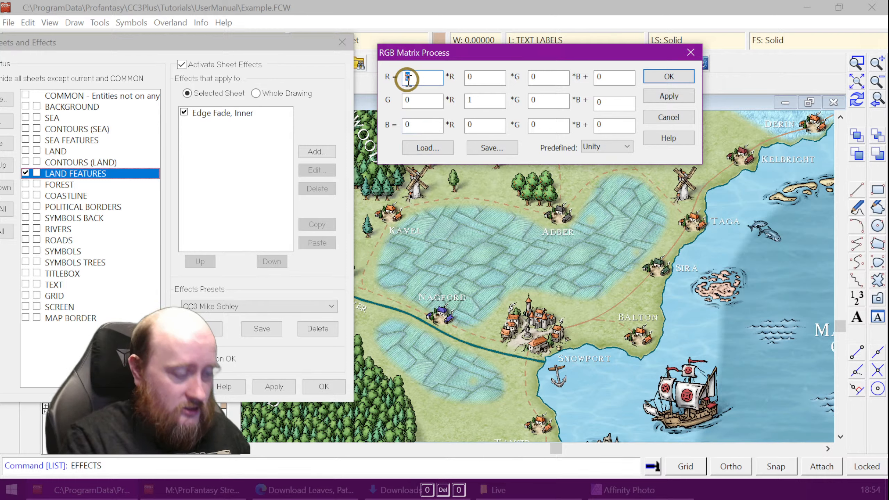
text(1)
double_click(536, 125)
text(1)
double_click(485, 100)
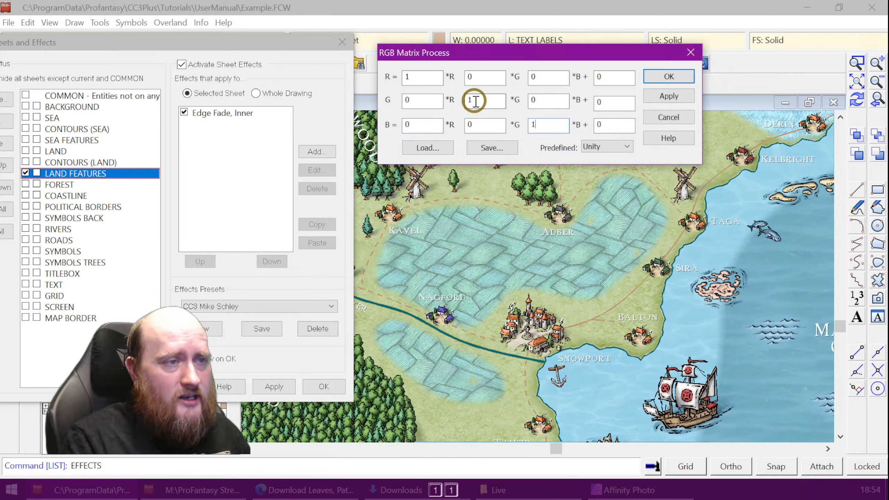
text(1)
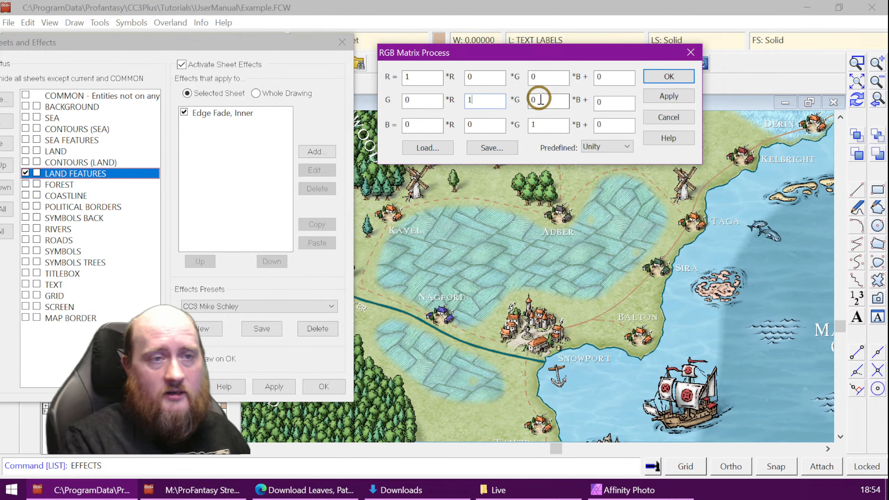
click(669, 96)
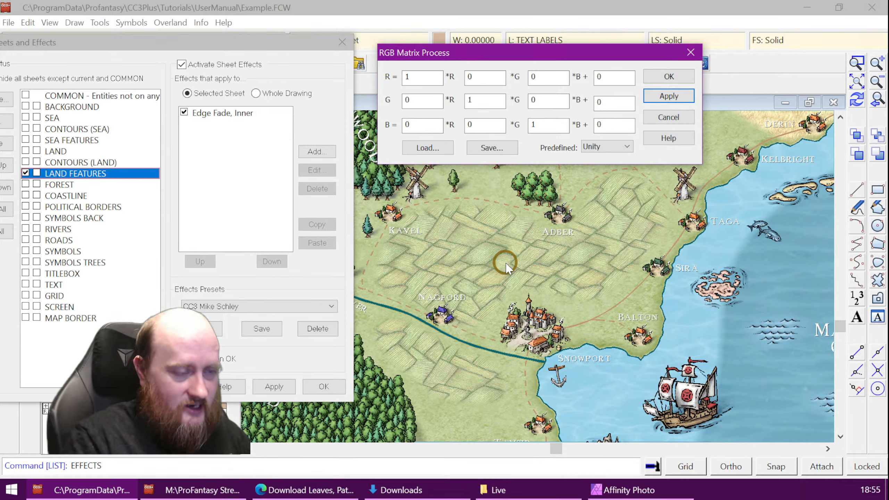
Make the farmland greyscale from its green channel by setting only the G coefficient to 1 in all three rows, and preview it
double_click(533, 125)
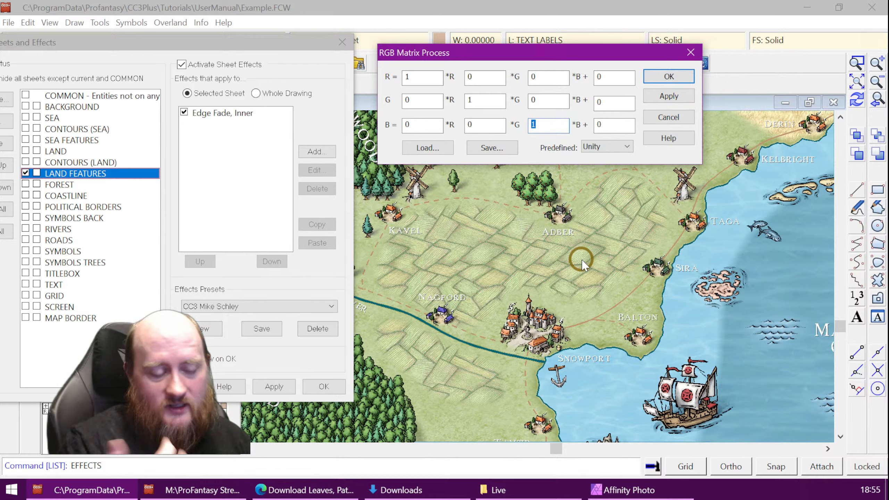
text(0)
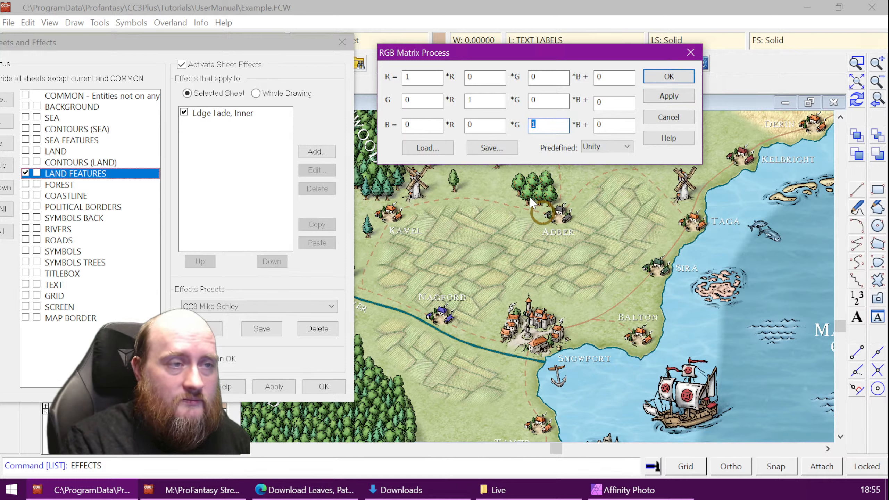
double_click(414, 84)
text(0)
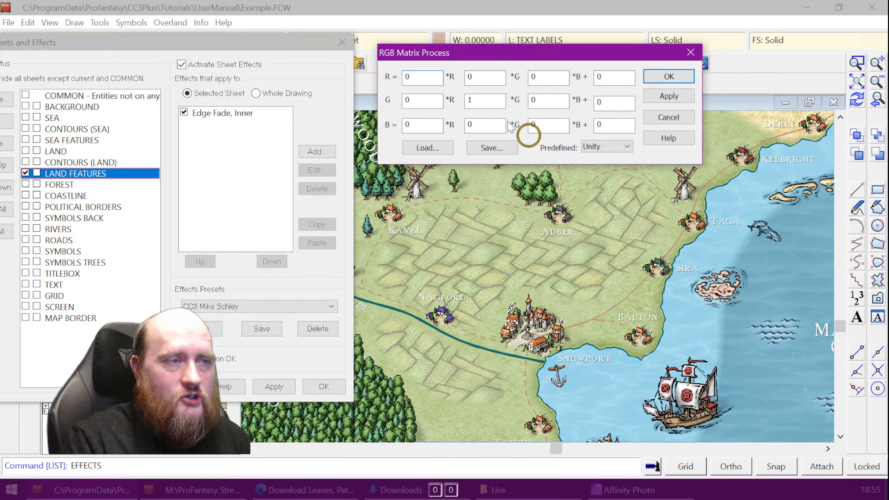
click(469, 77)
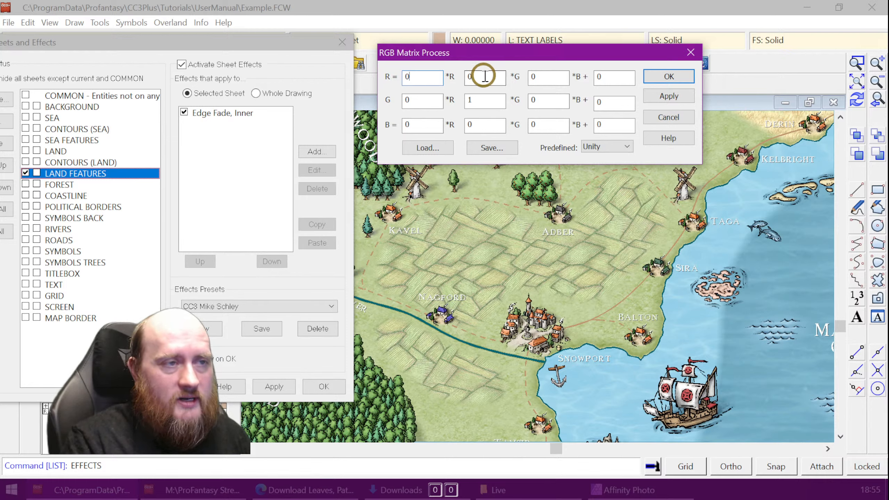
text(1)
double_click(485, 121)
text(1)
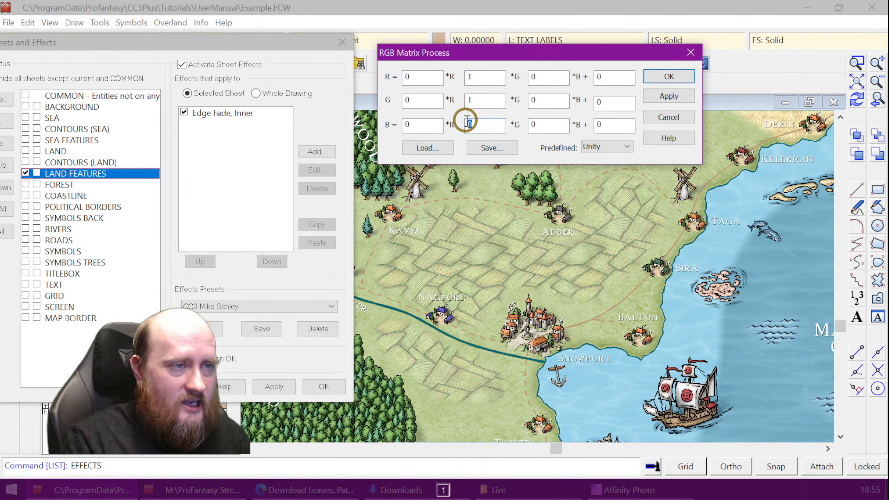
click(486, 104)
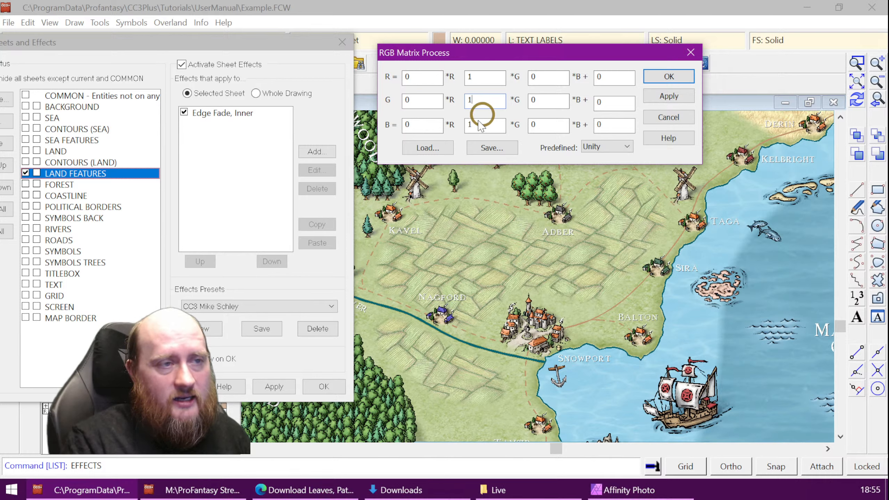
click(670, 96)
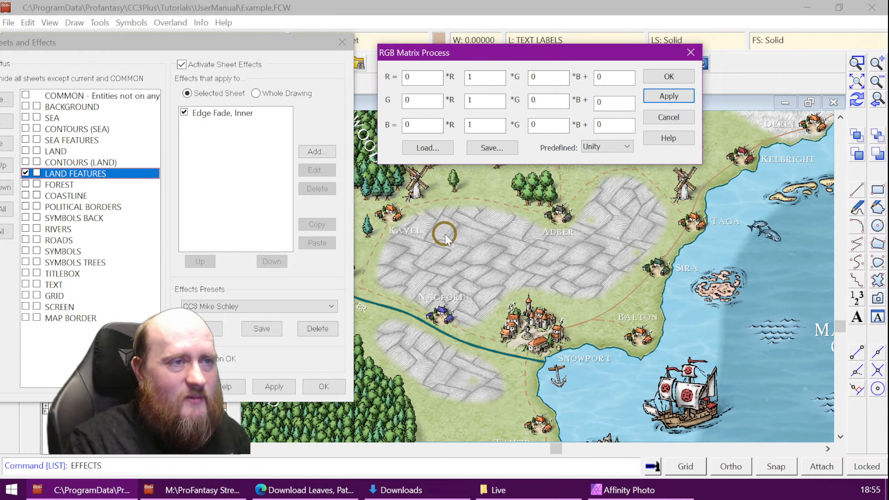
Set the G coefficient to 1.2 in the R and G rows, and open the B row's G coefficient for editing
click(471, 77)
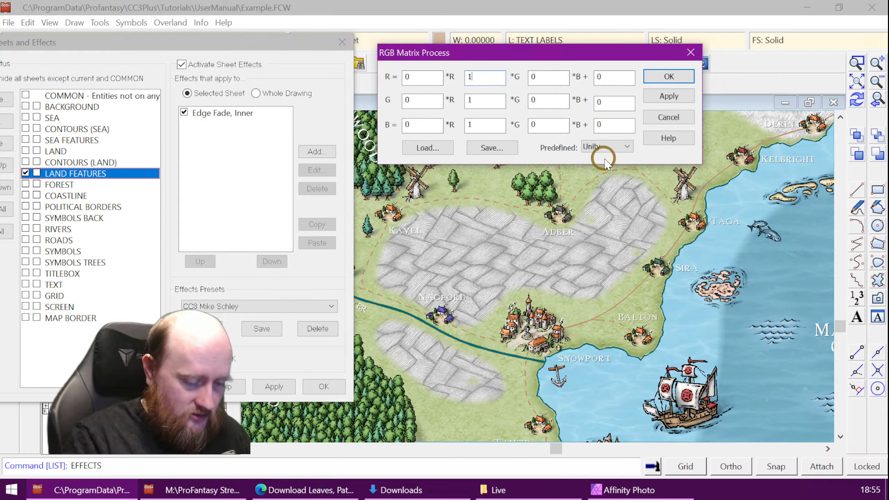
text(.2)
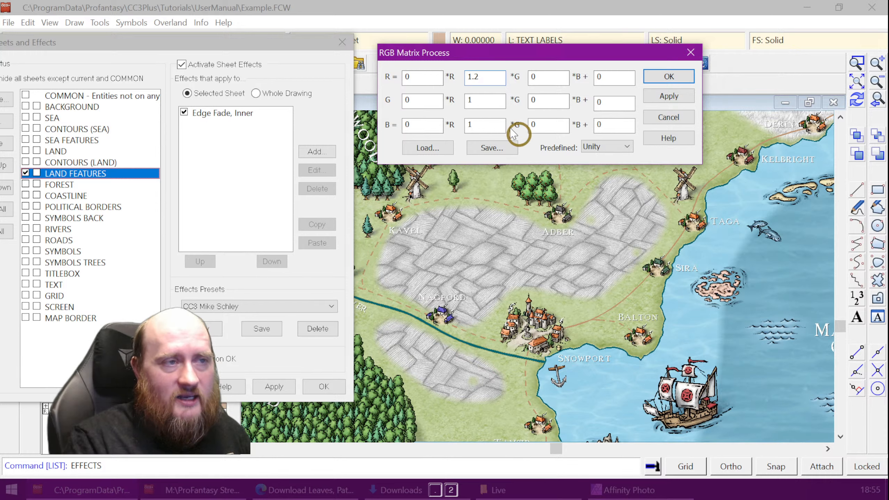
text(.2)
click(524, 130)
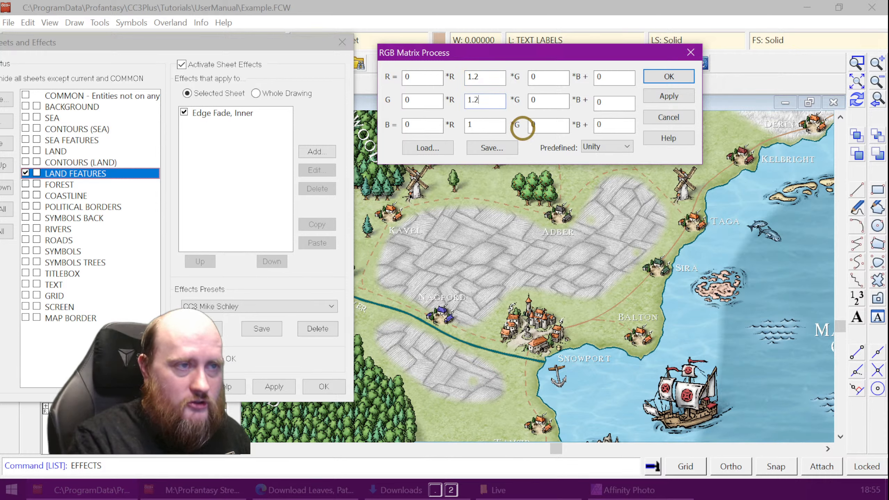
click(475, 119)
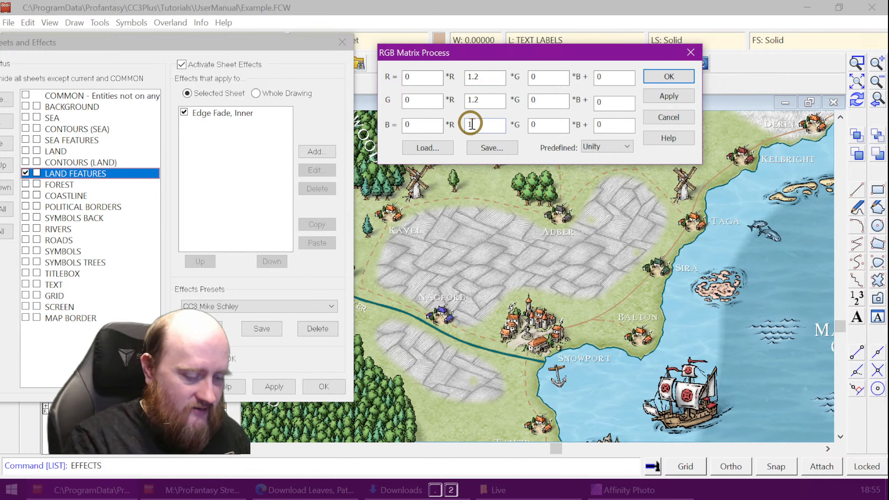
Set the blue row's green multiplier to 1.2 in the LAND FEATURES sheet's RGB Matrix Process and apply the sheet effects to the map
text(.2)
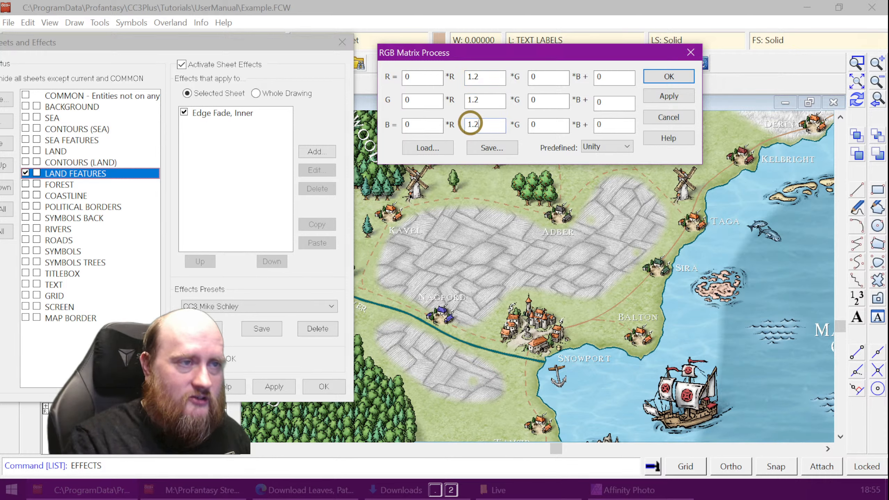
click(663, 97)
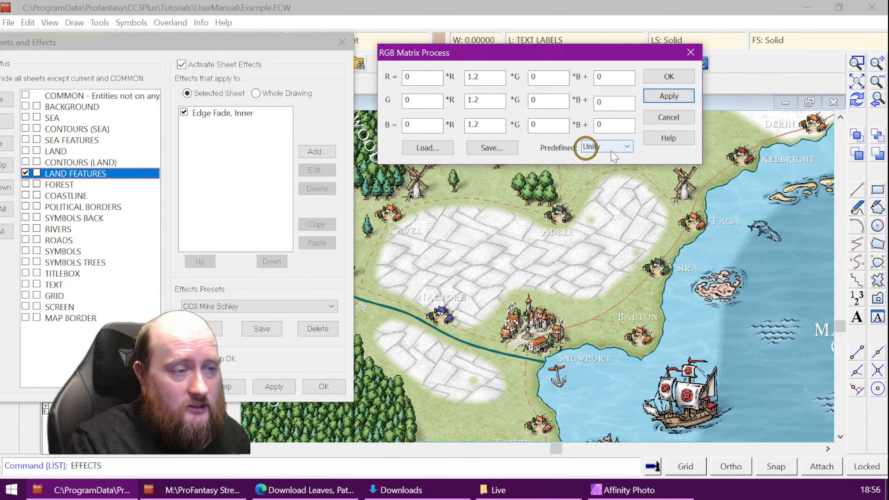
click(678, 100)
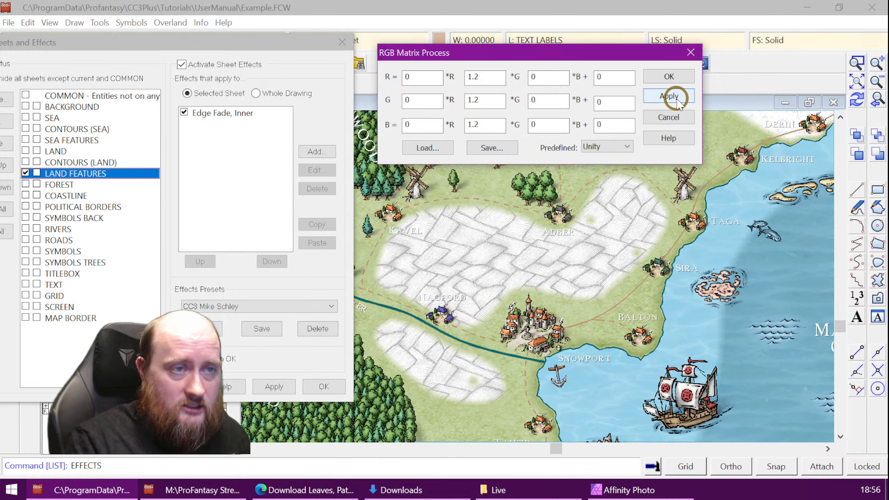
click(670, 77)
click(284, 384)
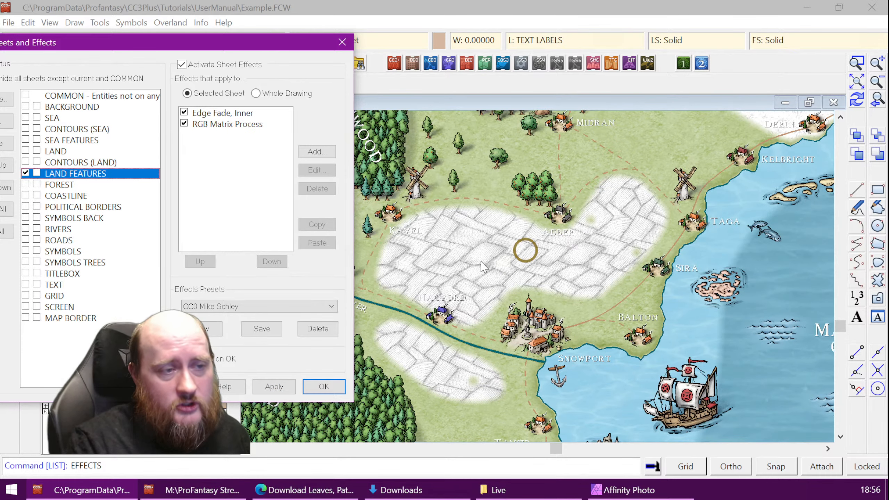
click(273, 386)
click(323, 387)
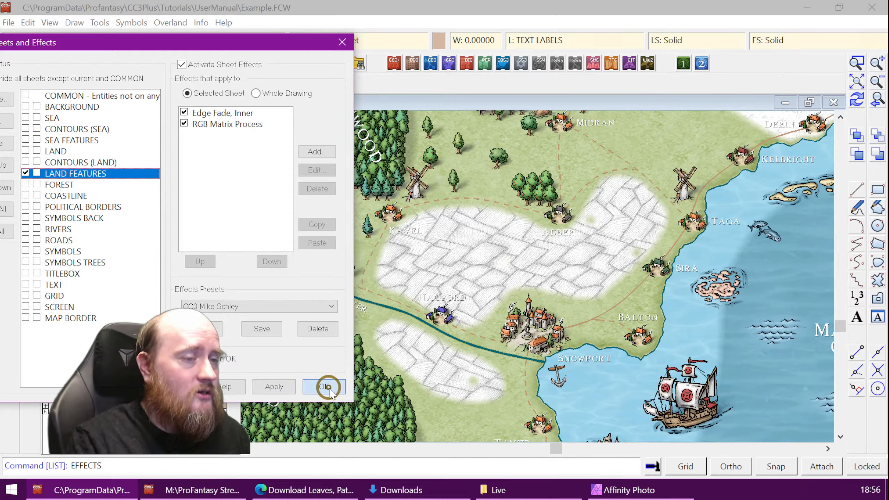
Examine the land textures across the whole map, up close south of the King's Coast title and around Hilltown
click(857, 82)
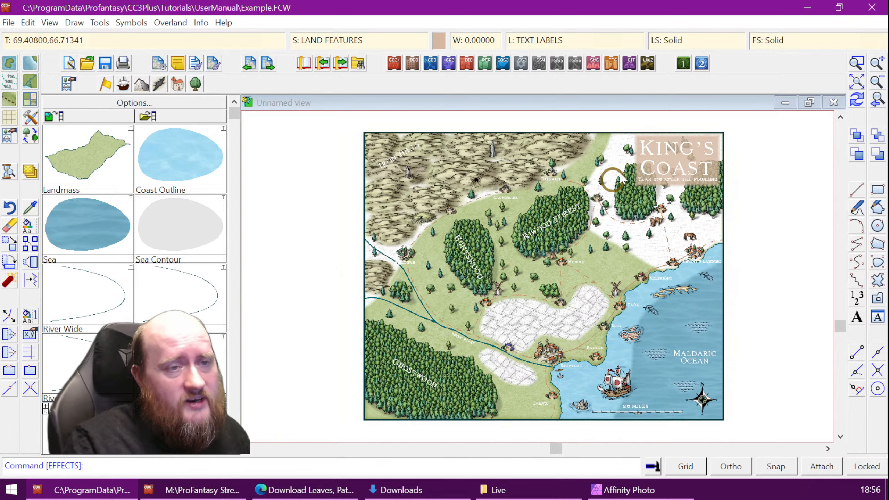
click(858, 63)
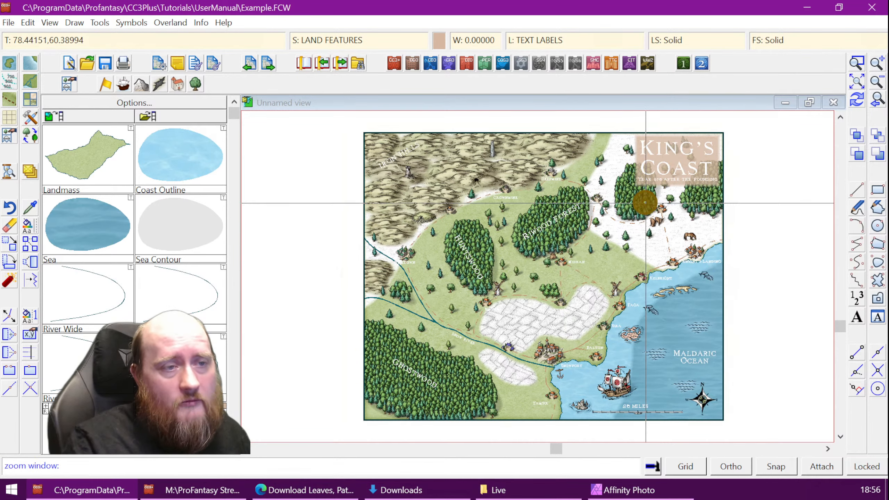
click(568, 177)
click(689, 288)
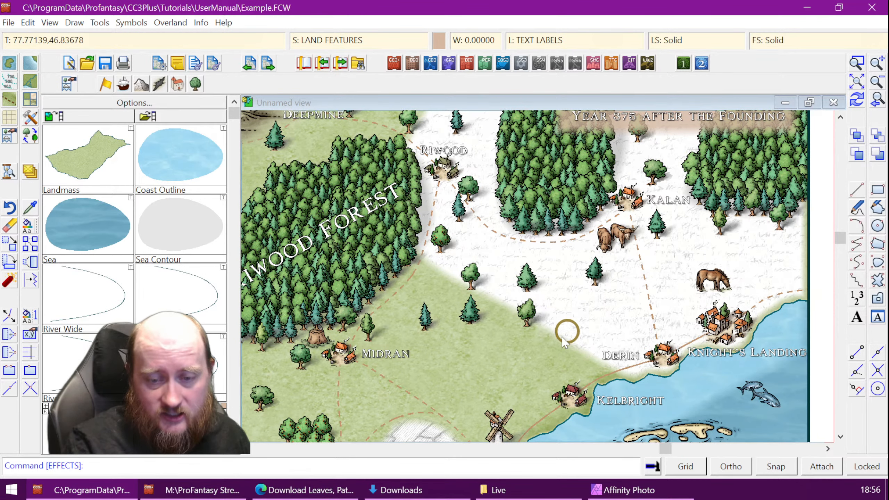
click(856, 84)
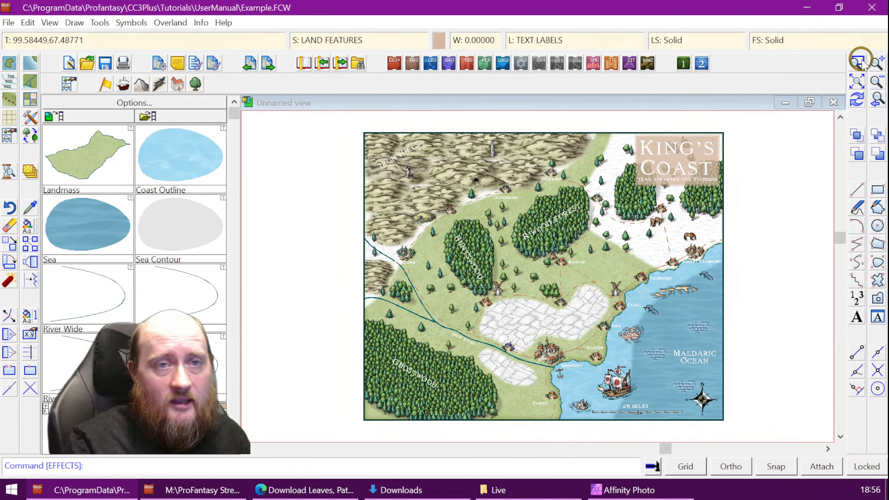
click(856, 63)
drag(387, 231, 435, 303)
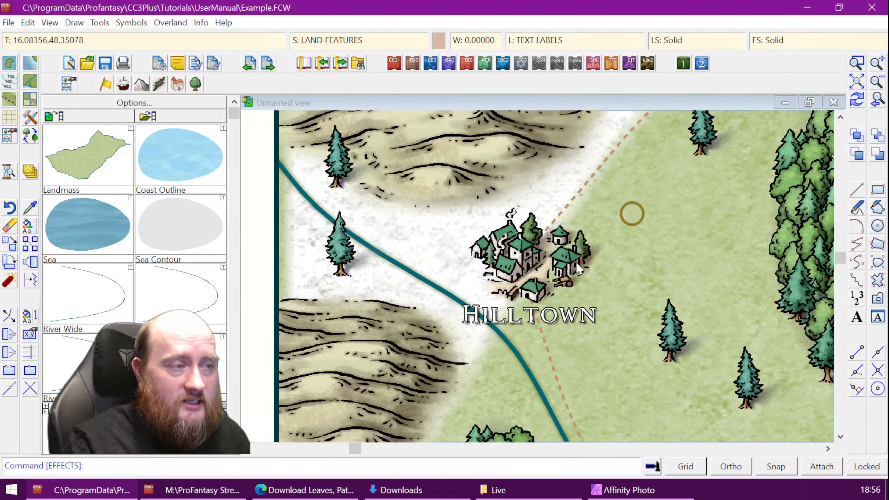
click(858, 81)
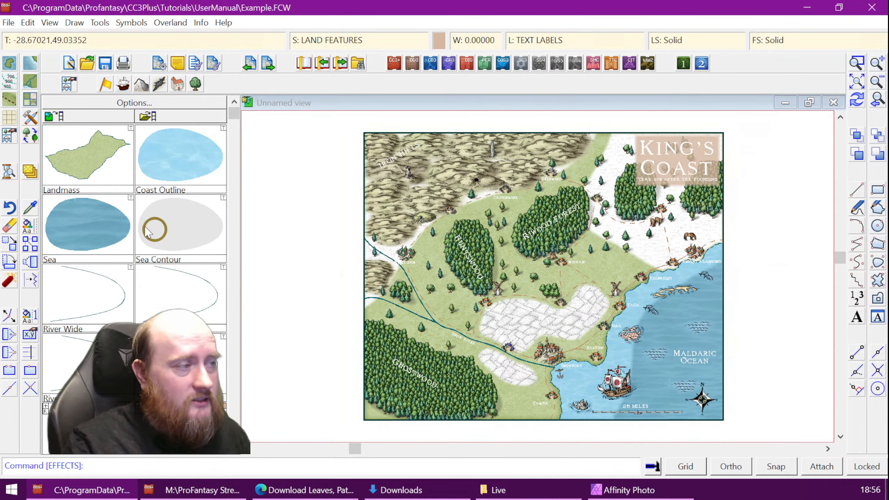
Add an RGB Matrix Process effect to the LAND sheet, starting from the predefined Unity matrix
click(30, 172)
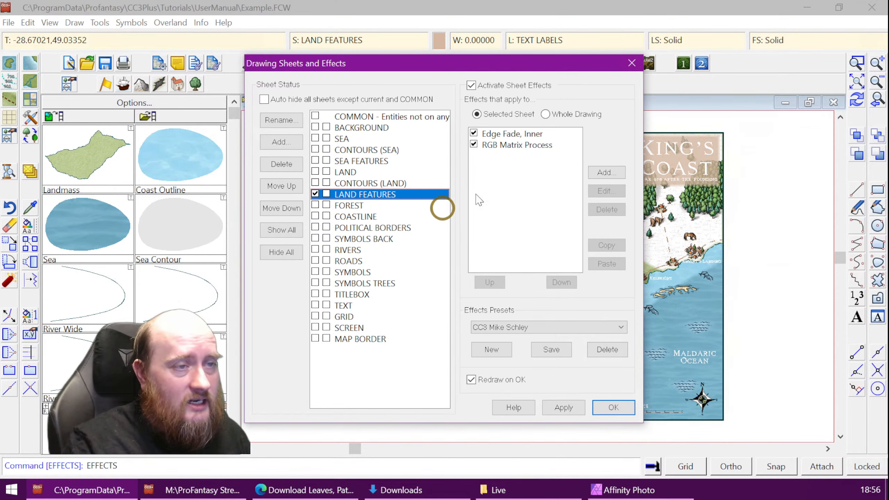
click(349, 172)
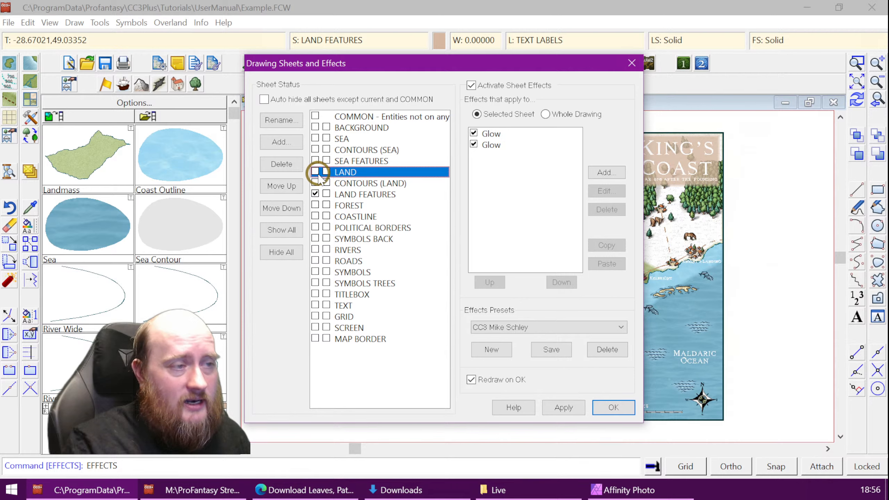
click(599, 172)
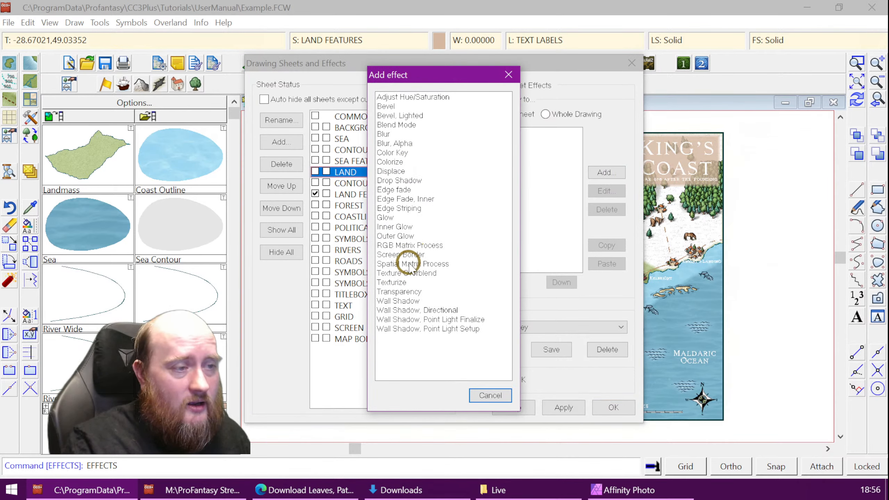
double_click(409, 245)
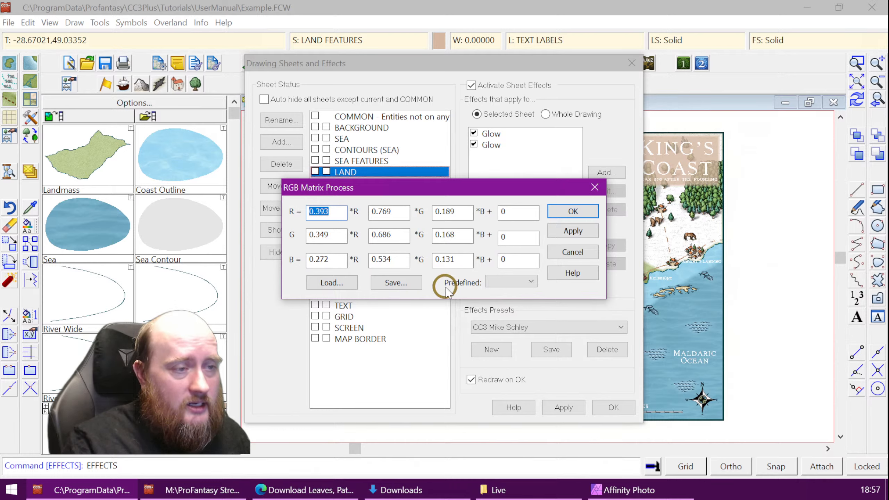
click(498, 280)
click(504, 338)
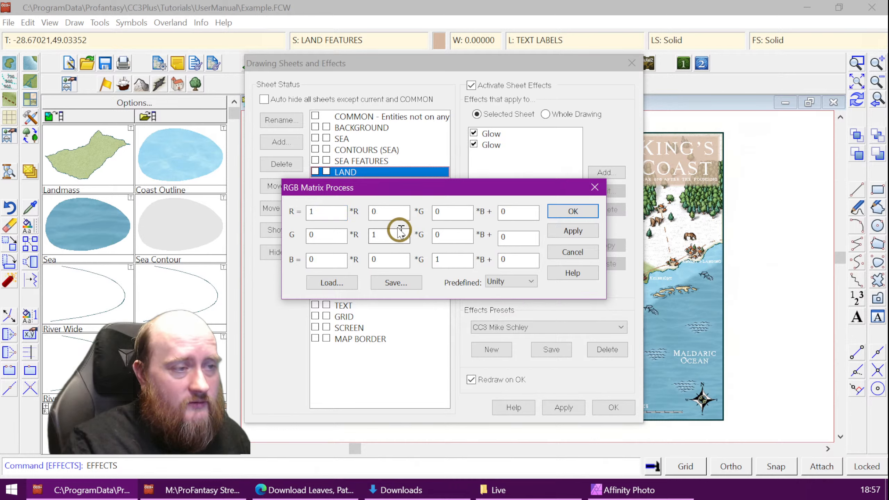
Set the green multiplier to 1.2 in the red, green and blue rows of the matrix and accept the effect
drag(399, 210, 305, 201)
text(1.2)
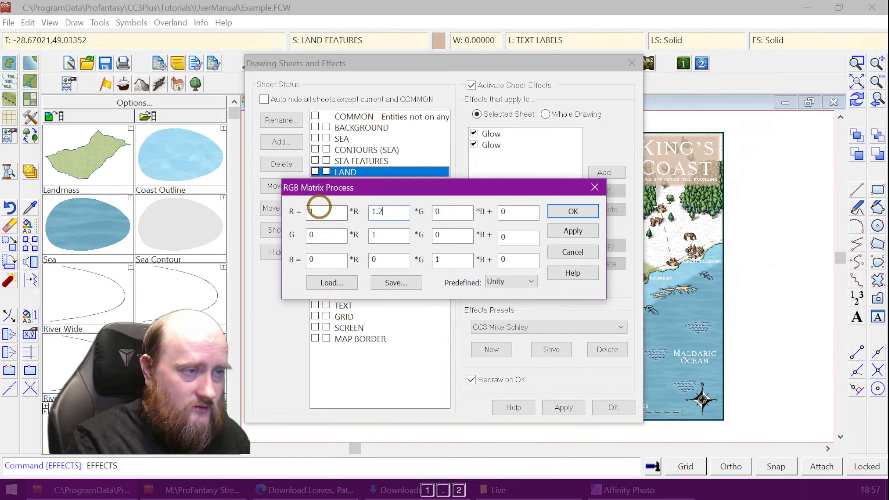
key(Tab)
key(Tab)
key(Tab)
key(Tab)
text(1.2)
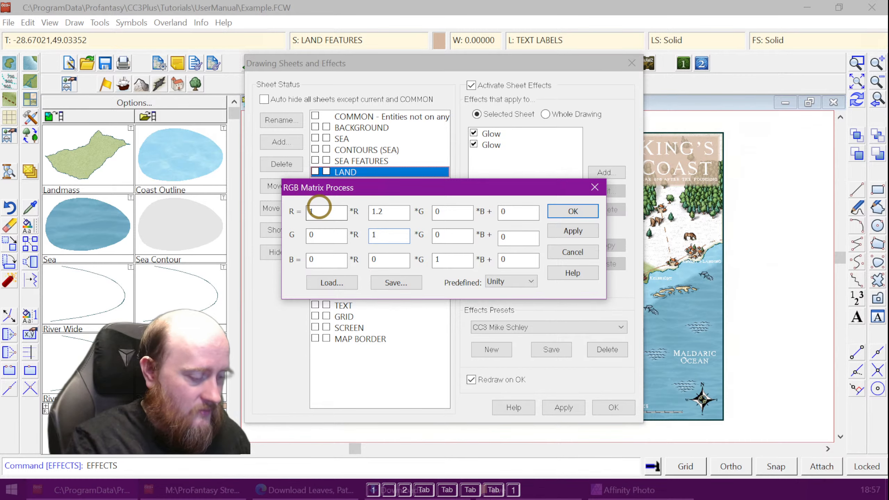
key(Tab)
key(Tab)
key(Tab)
key(Tab)
text(1.2)
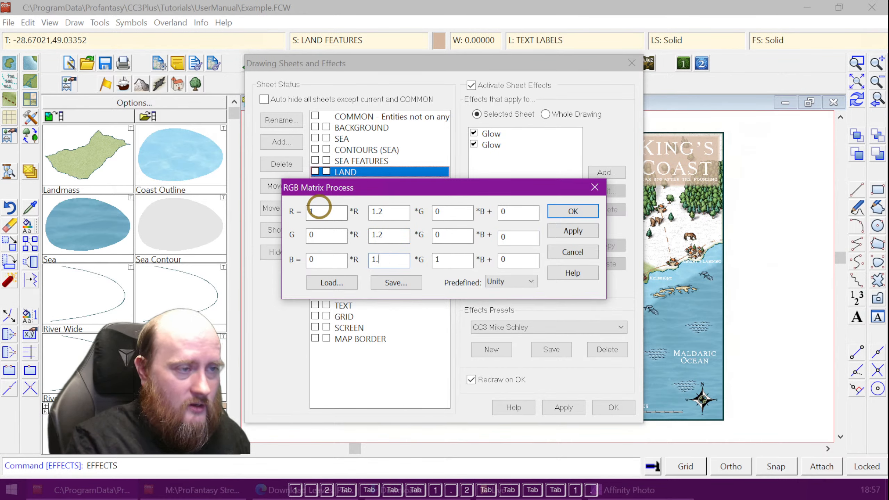
click(571, 230)
click(573, 212)
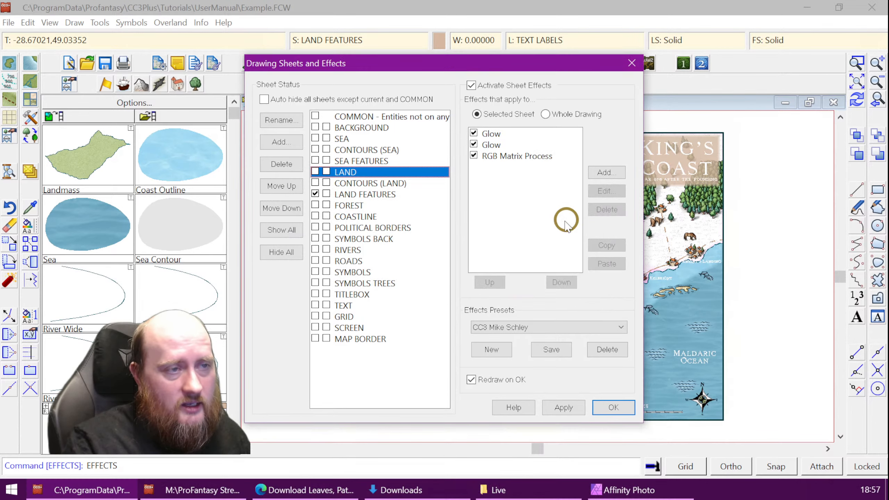
Move the LAND sheet's RGB Matrix Process above both Glow effects and return it to the end of the effect list
click(516, 158)
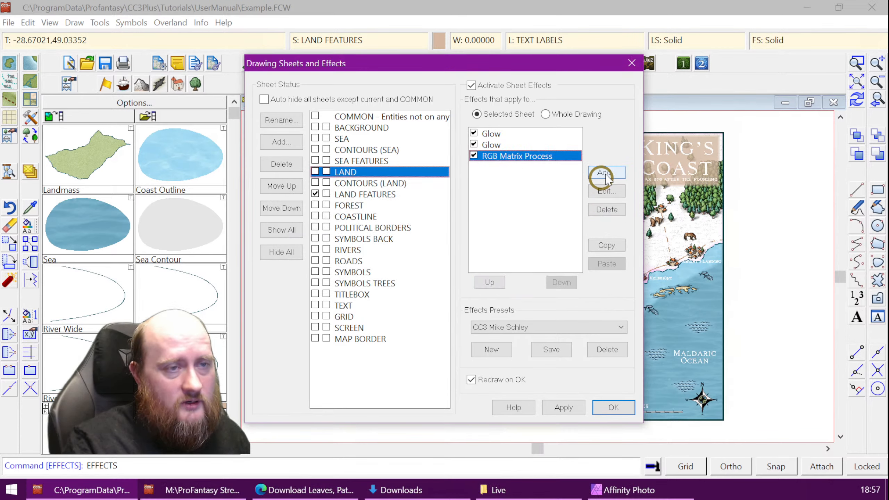
double_click(490, 283)
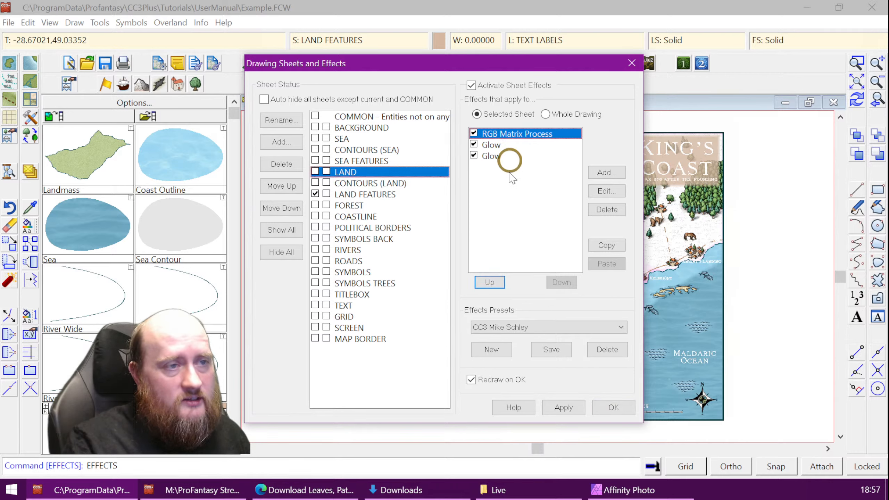
click(491, 153)
click(505, 135)
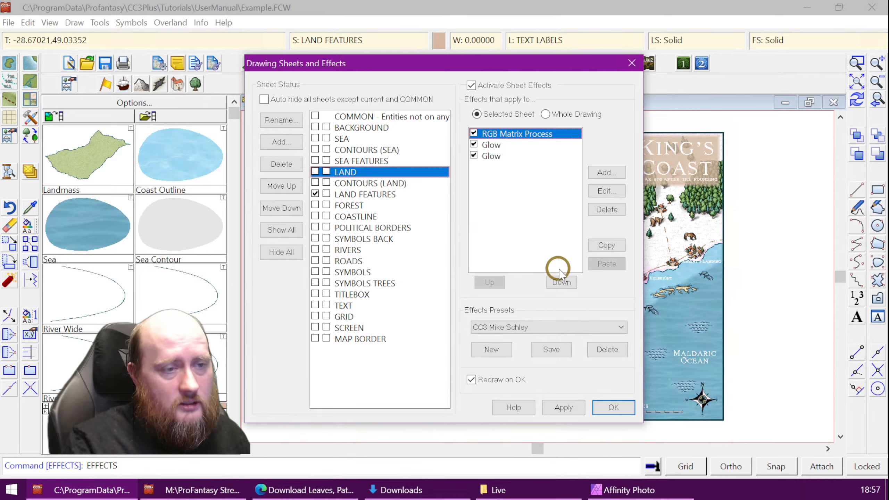
double_click(560, 283)
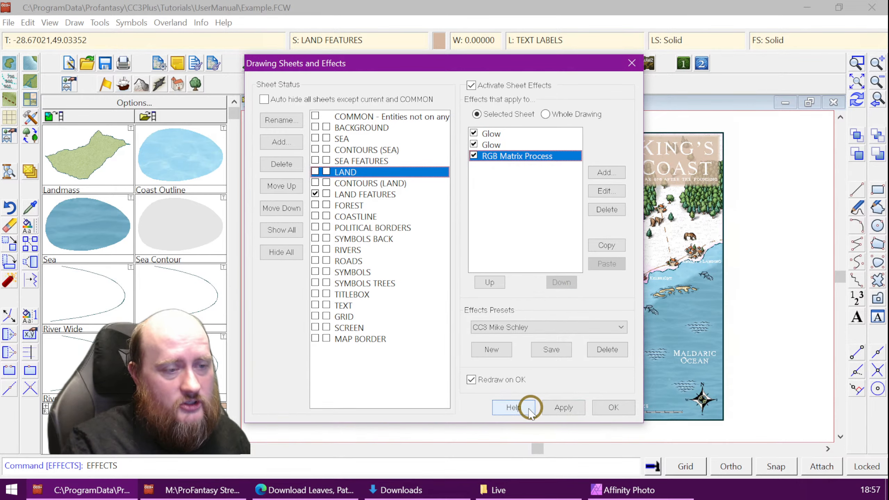
Apply the LAND sheet's effects to the map and inspect the land colour around the coastal towns up close
click(611, 408)
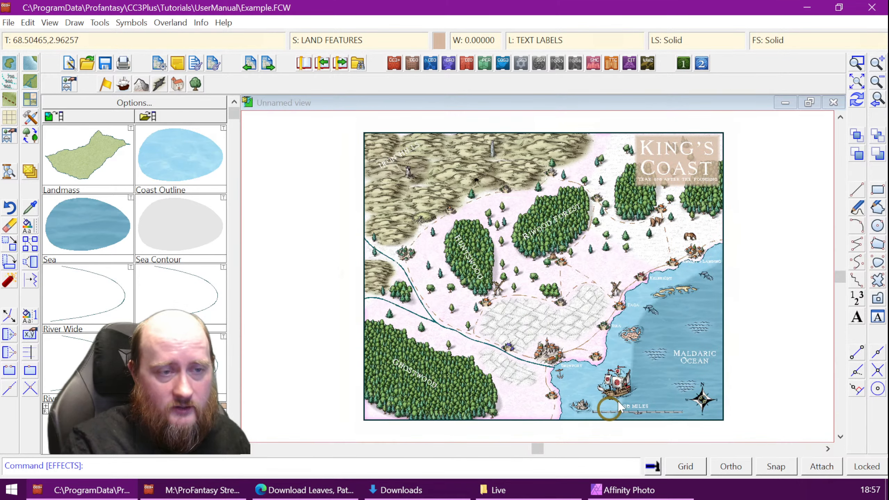
scroll(672, 374, up, 4)
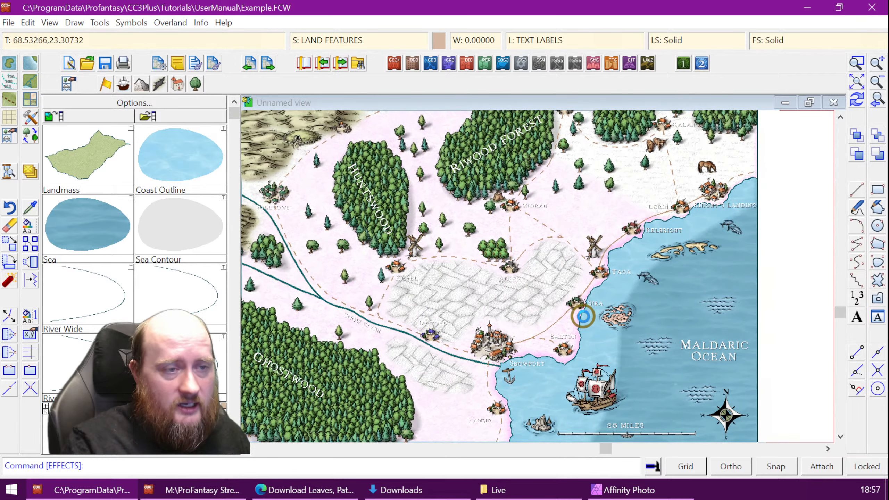
scroll(583, 312, up, 3)
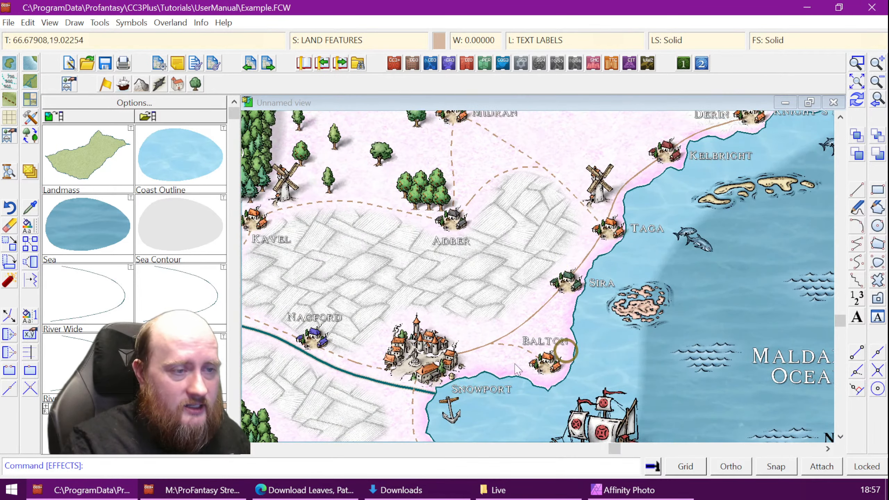
click(840, 117)
click(840, 116)
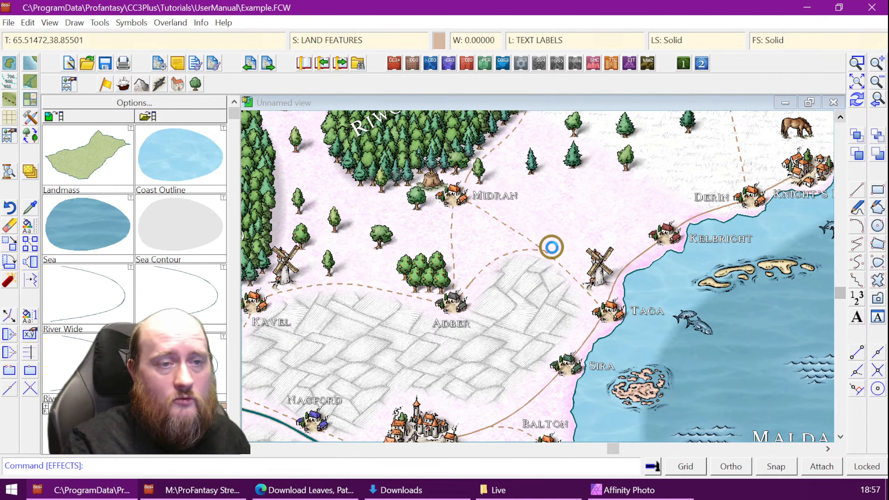
scroll(517, 290, down, 2)
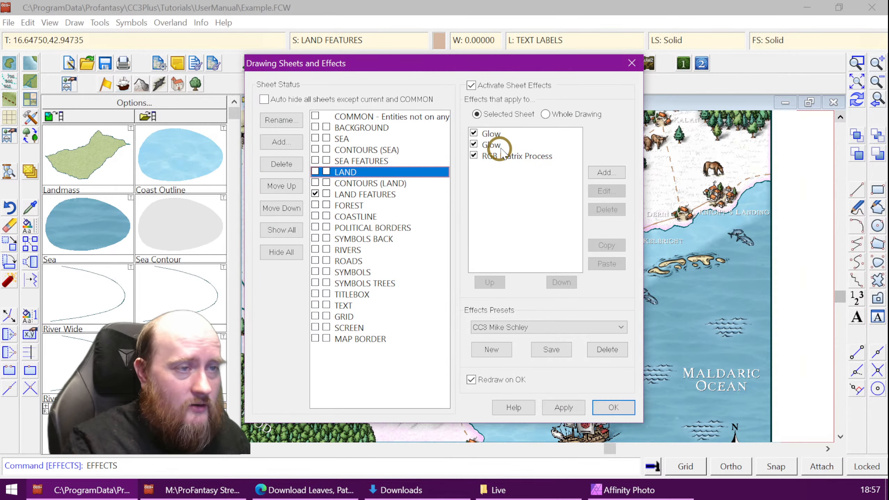
Edit the LAND sheet's RGB Matrix Process, setting the red row's red multiplier and the blue row's blue multiplier to 0
click(502, 155)
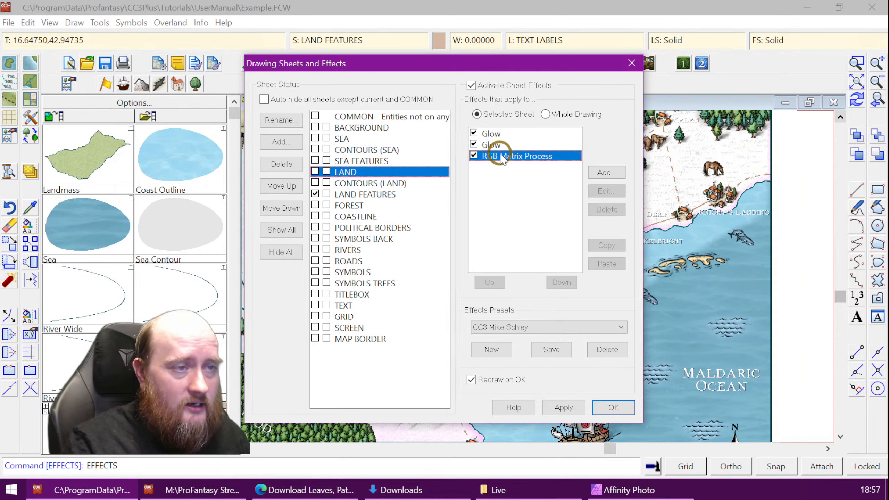
click(606, 191)
double_click(536, 210)
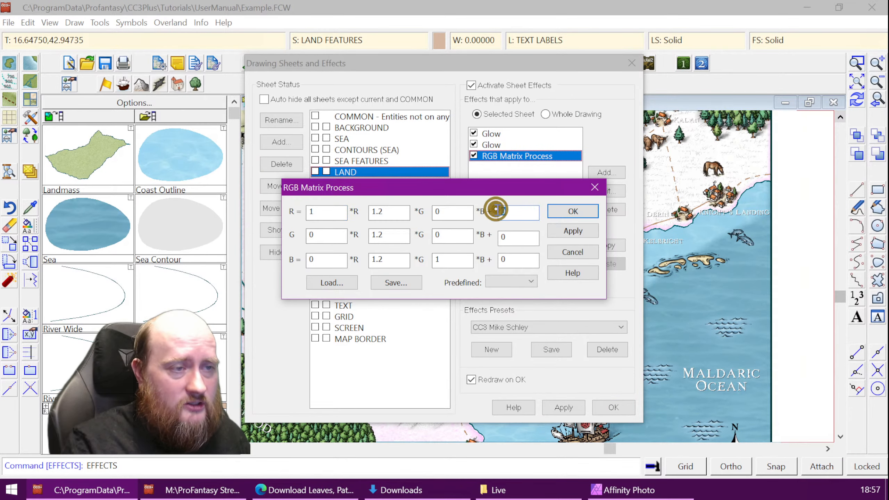
double_click(462, 263)
key(BackSpace)
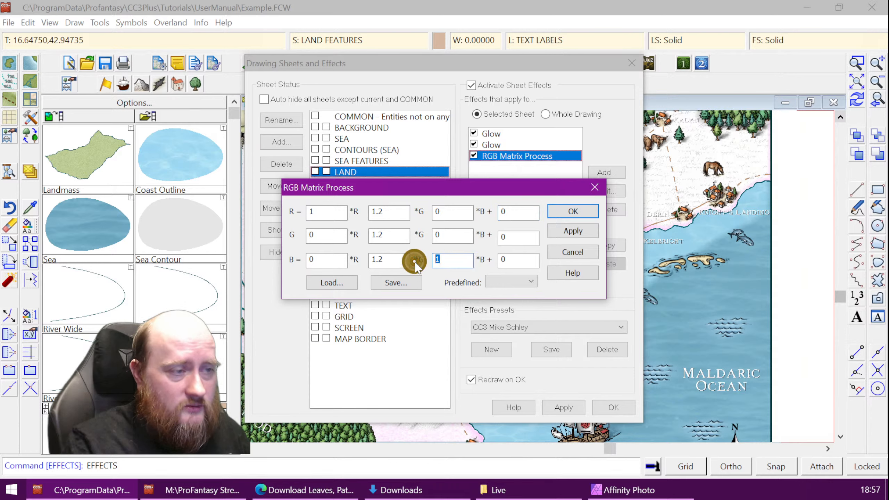
double_click(326, 212)
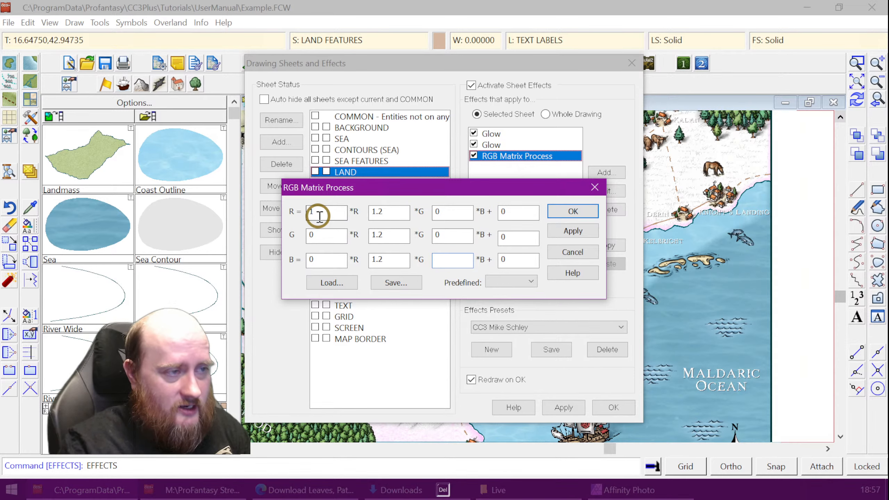
text(0)
click(452, 260)
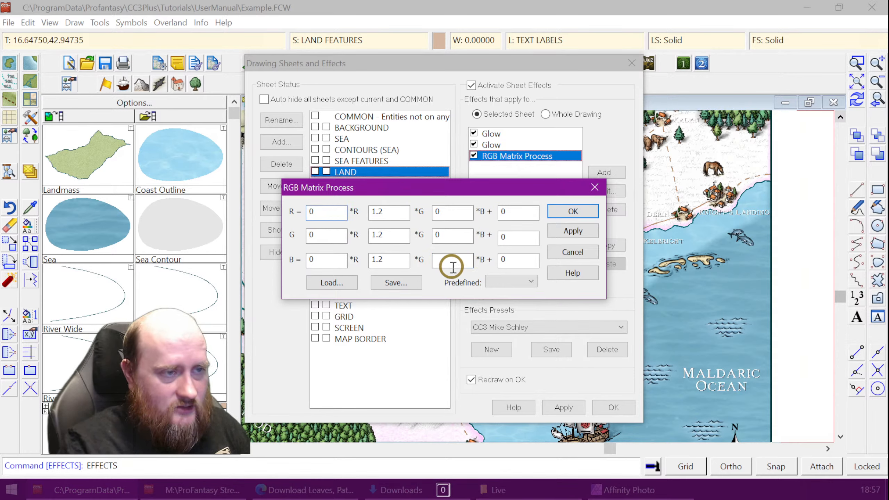
text(0)
click(571, 211)
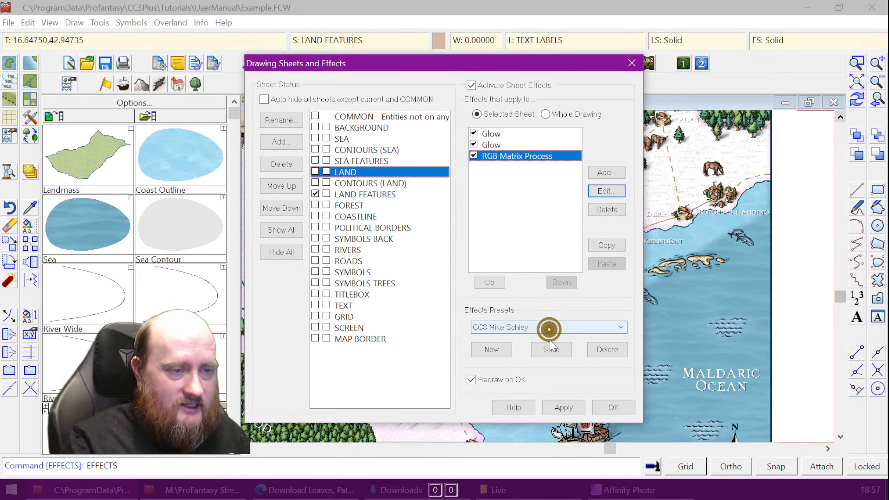
Apply the LAND sheet's edited effects to the map and accept the sheet effect settings
click(565, 407)
drag(504, 69, 256, 60)
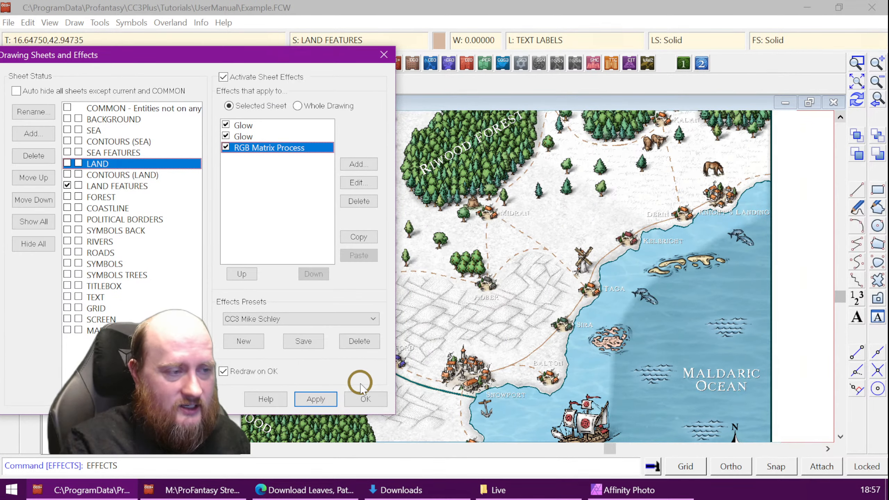
click(364, 398)
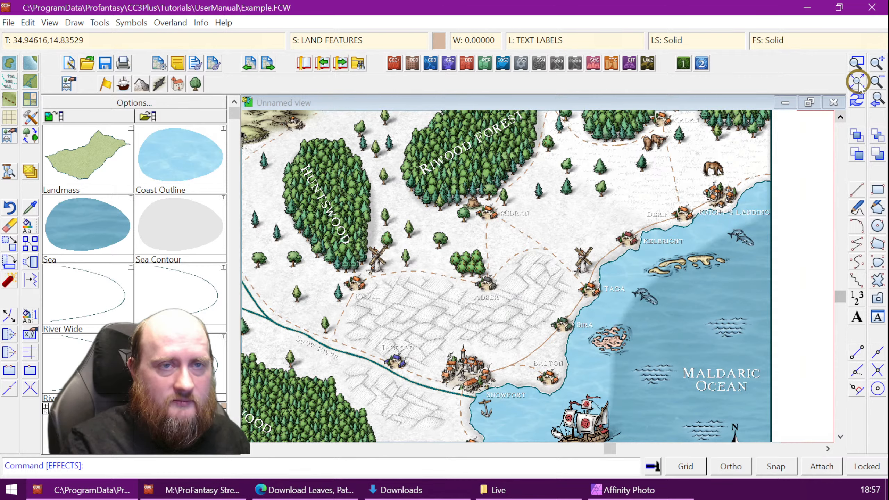
Examine the recoloured land across the whole map and up close on the farmland between Kavel, Sira and Snowport
click(857, 82)
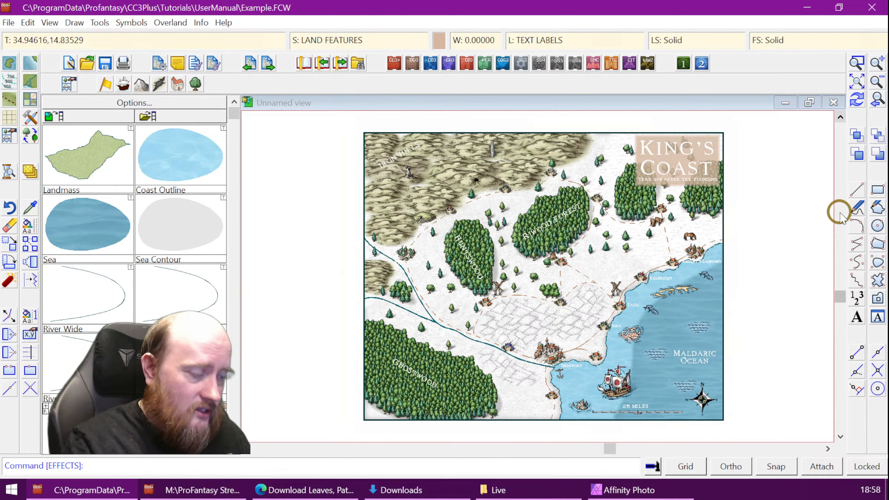
scroll(670, 353, up, 2)
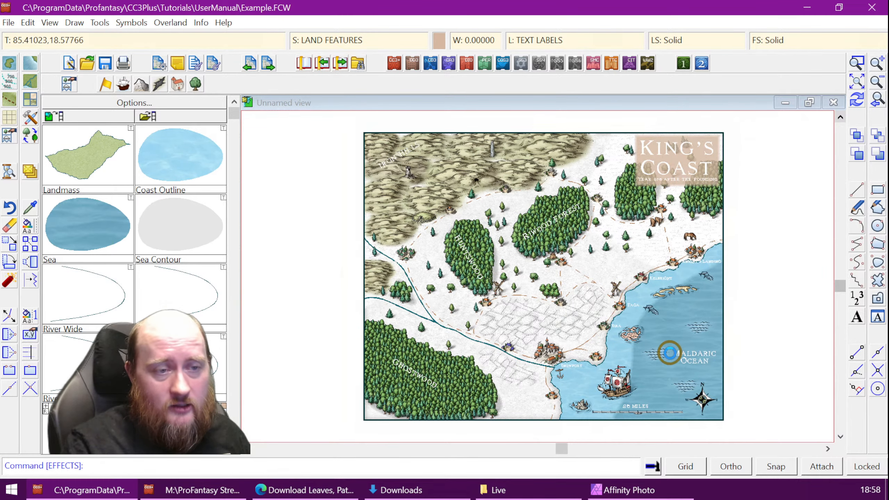
scroll(670, 353, up, 3)
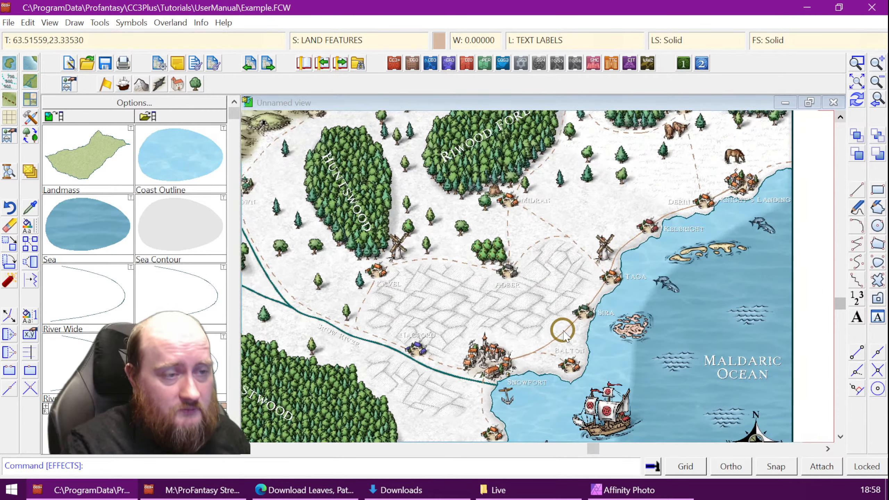
scroll(563, 330, up, 3)
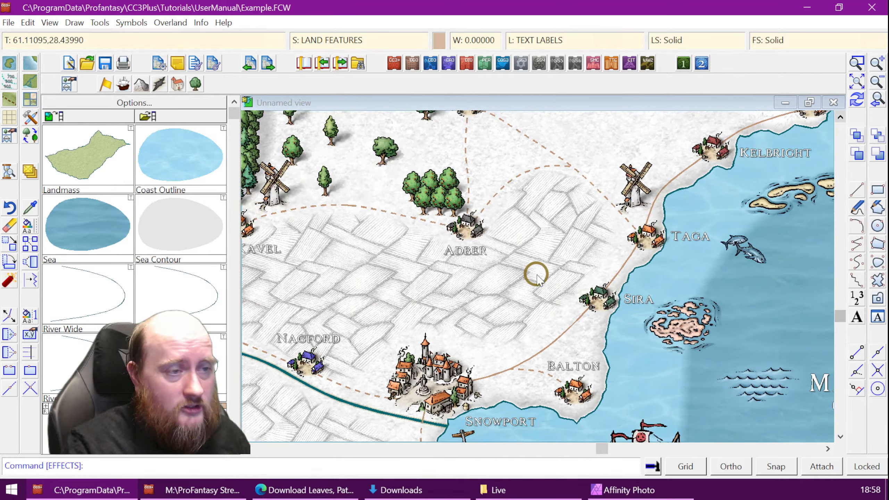
click(247, 451)
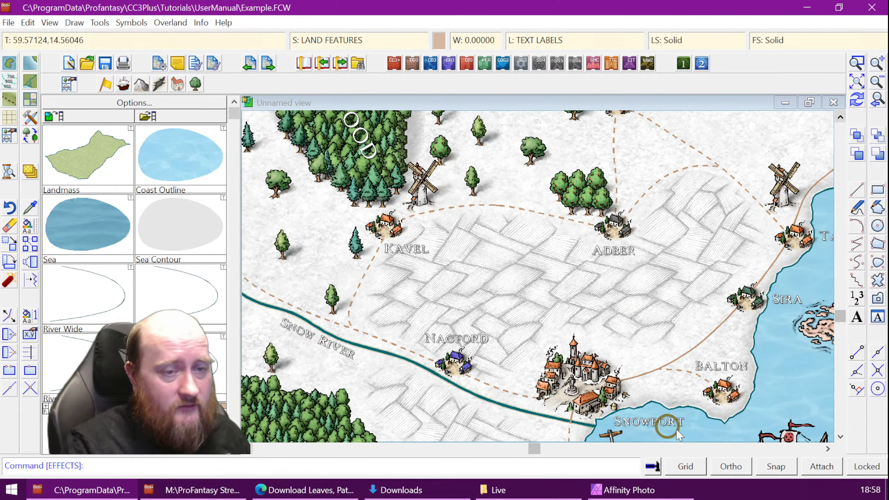
click(841, 436)
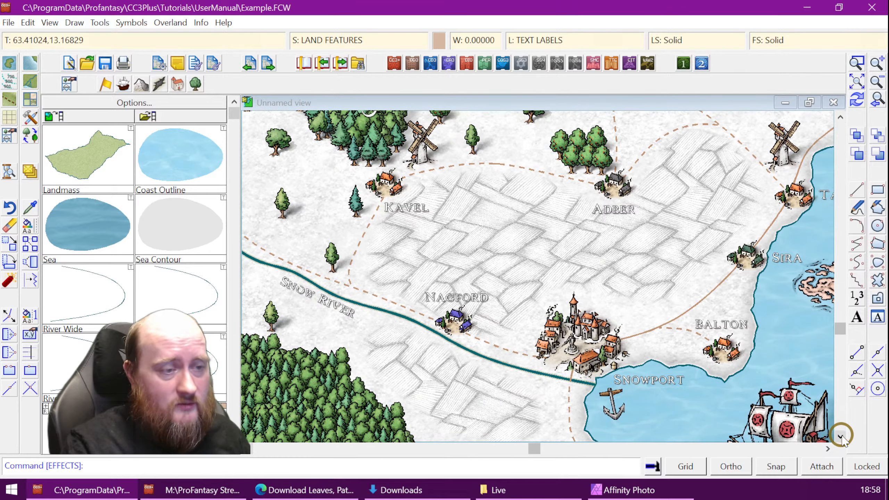
click(841, 436)
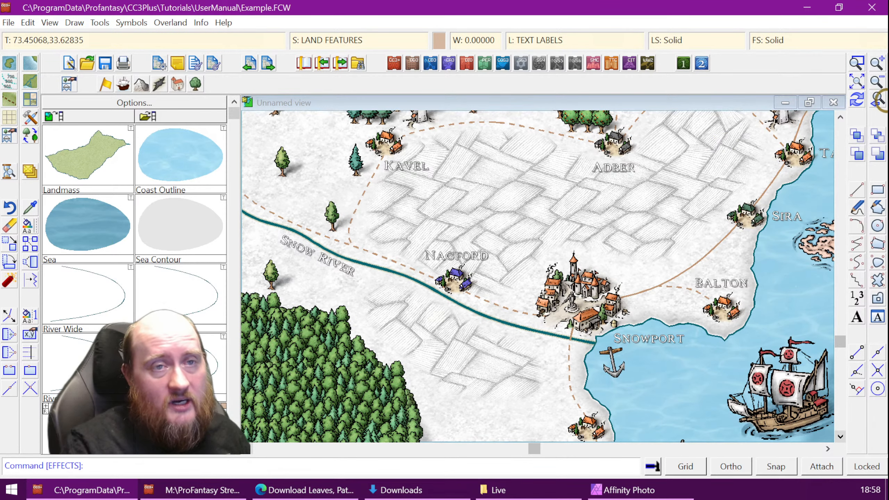
click(854, 83)
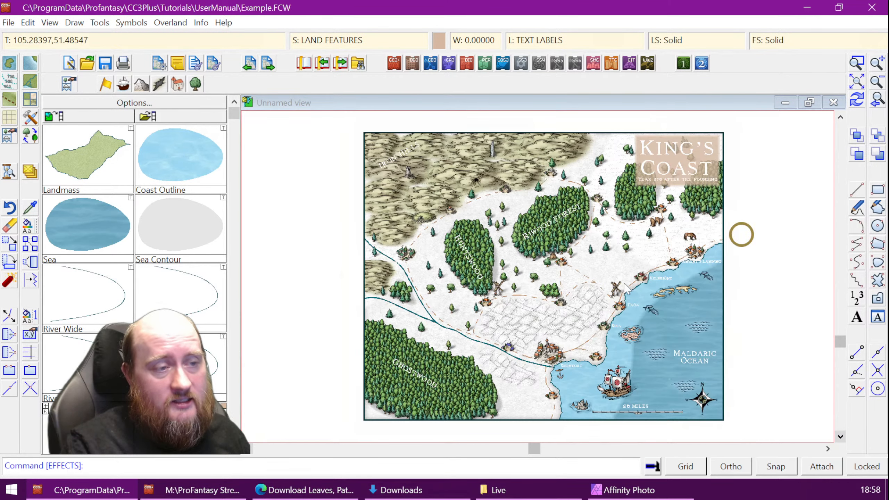
Place a snowy pine copse from the vegetation symbols just east of the windmill near Kavel
click(195, 84)
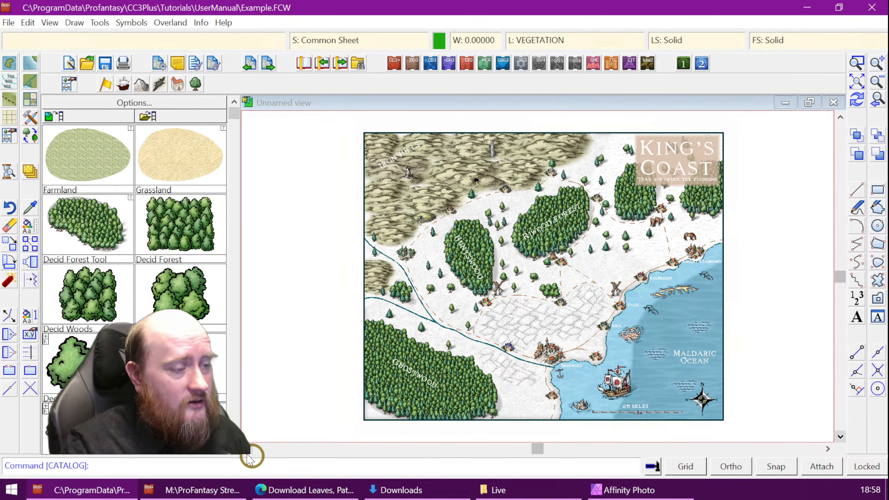
click(236, 452)
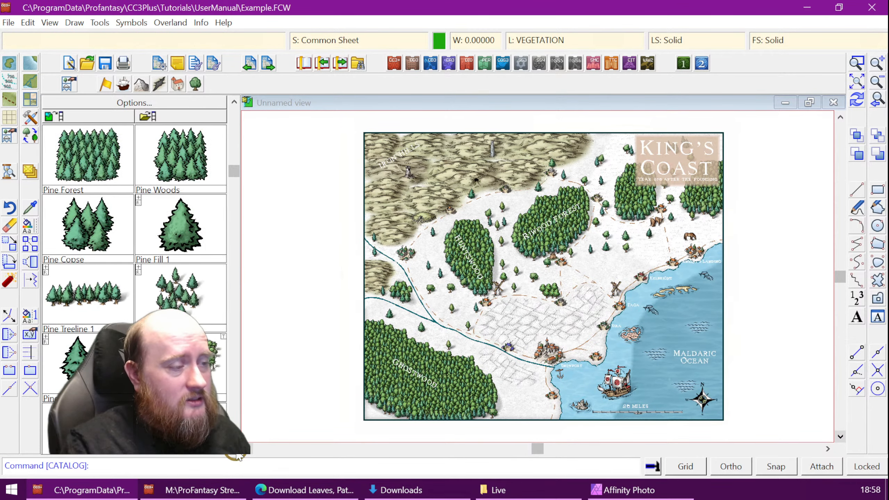
click(236, 454)
click(236, 454)
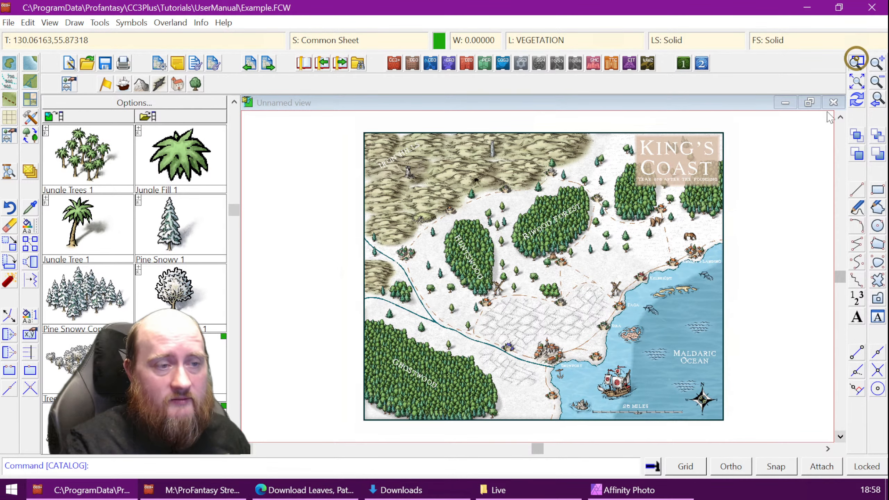
click(856, 60)
click(485, 255)
click(591, 329)
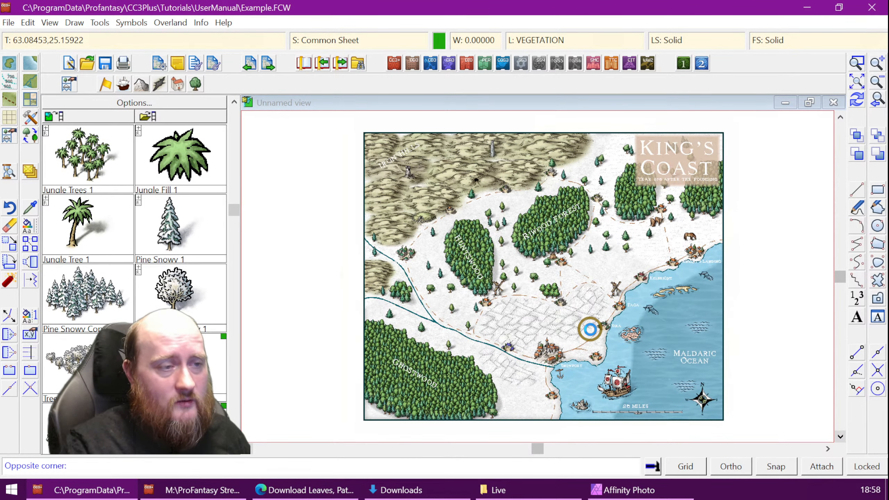
click(113, 288)
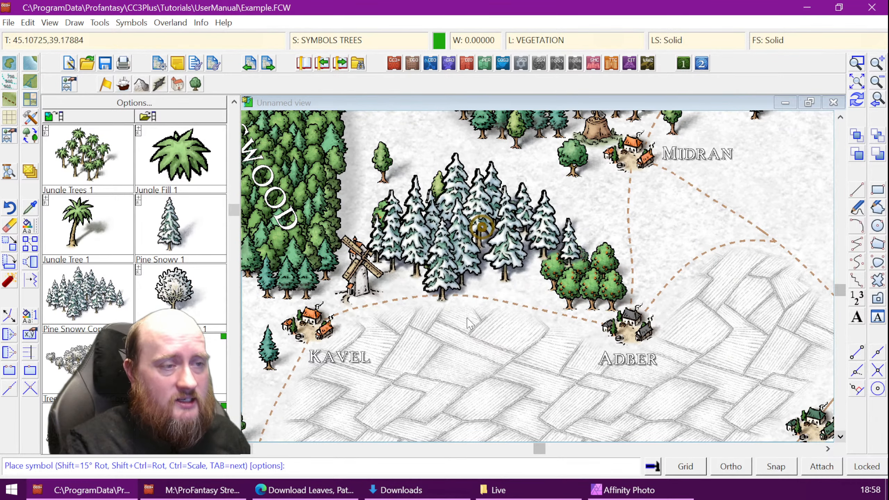
click(464, 226)
Place three single snowy deciduous trees between Midran and Adber, one west and two east of the dashed road
click(185, 299)
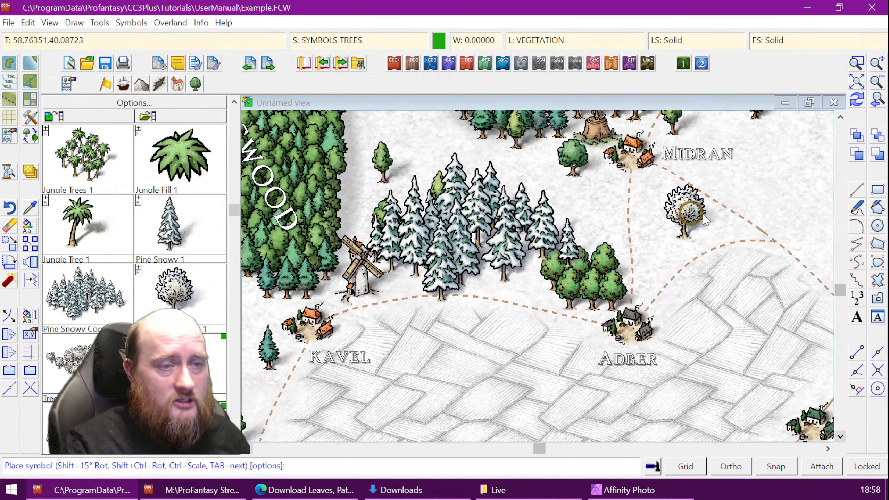
click(670, 235)
click(759, 195)
click(801, 231)
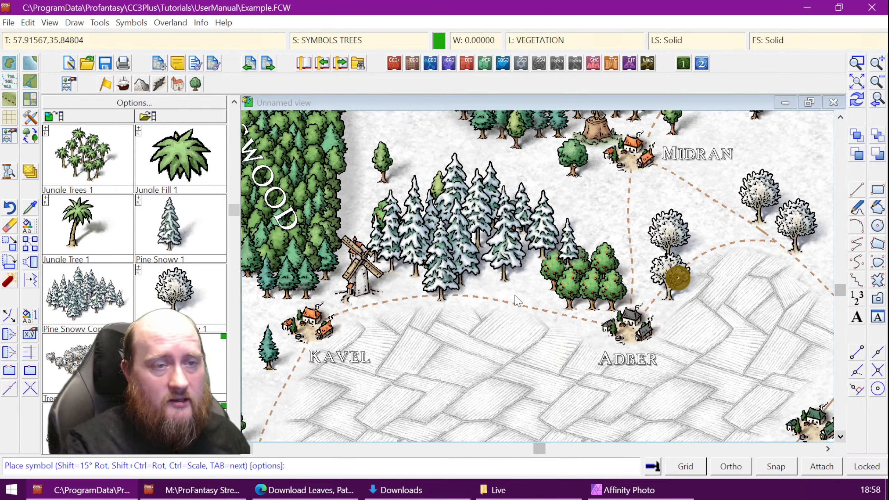
Place three single snow-covered pines on the farmland midway between Kavel and Adber, east of Adber, and just below Kavel
click(489, 365)
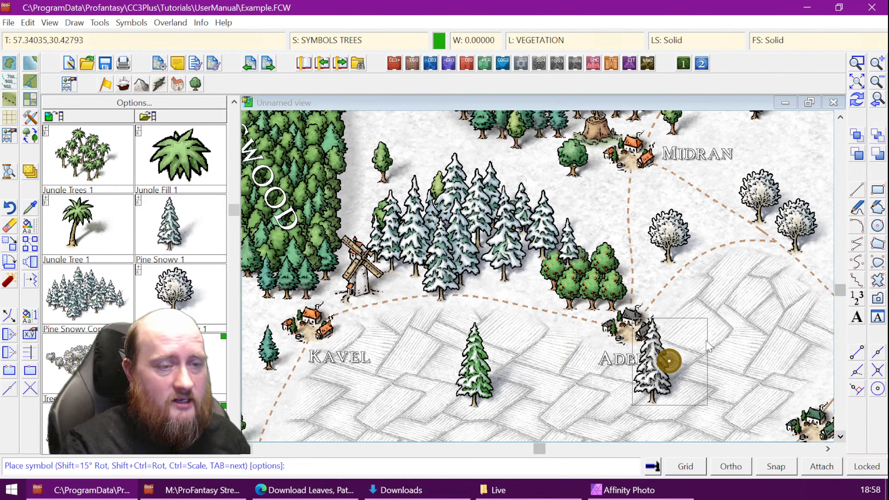
click(719, 293)
click(342, 377)
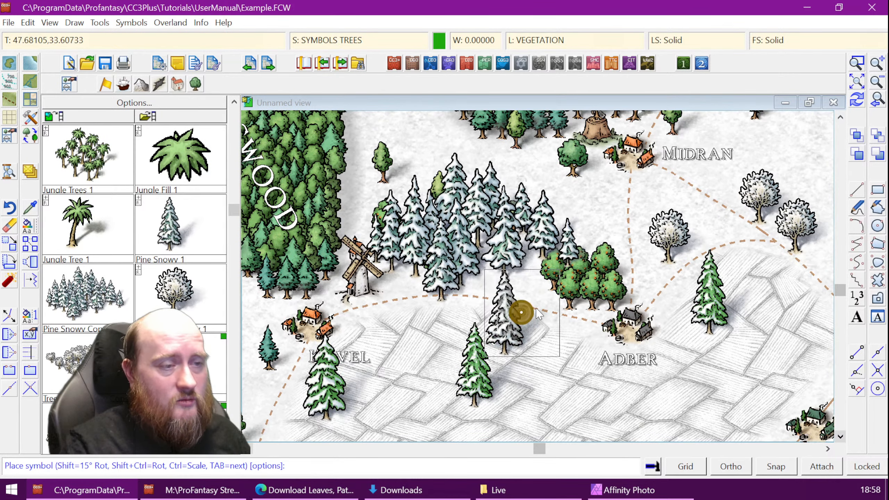
right_click(536, 308)
click(508, 207)
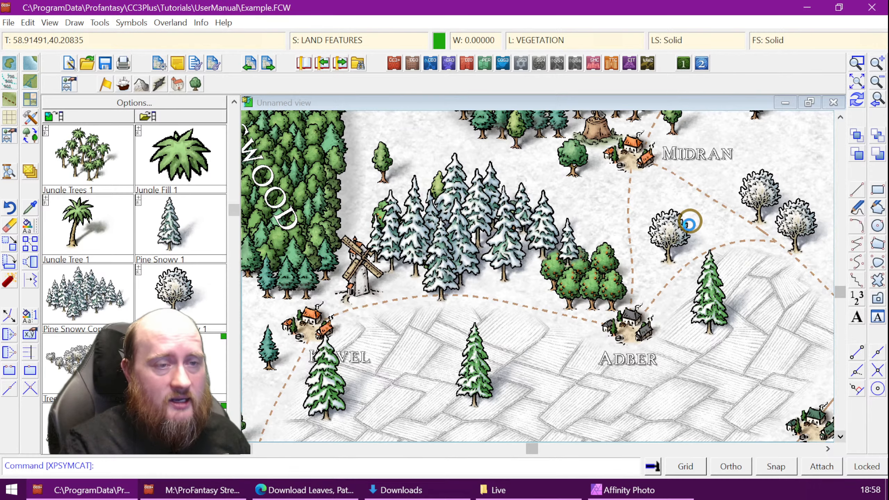
Examine the placed snowy trees against the pale land across the whole map and up close around the farmland
scroll(695, 212, down, 2)
scroll(652, 300, down, 3)
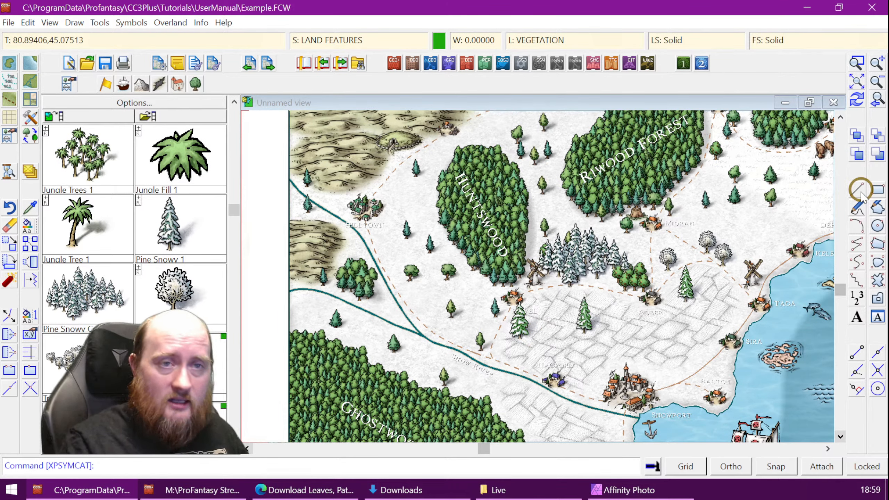
click(857, 82)
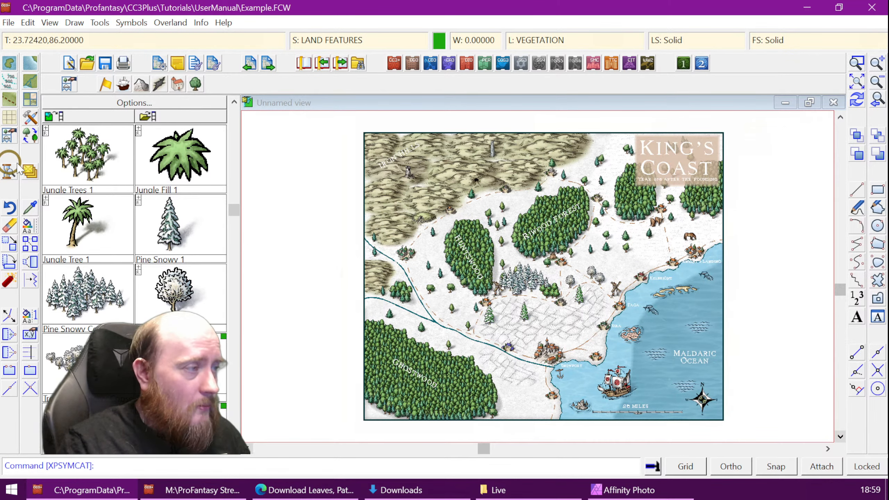
click(8, 23)
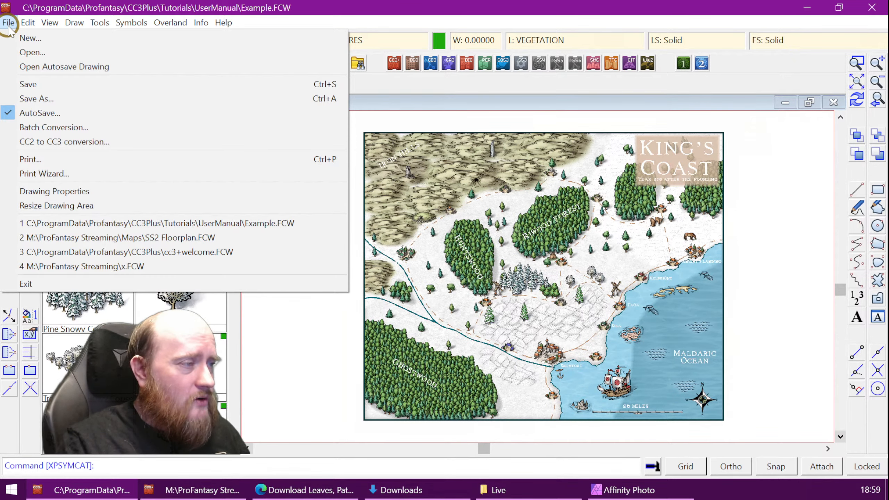
click(195, 6)
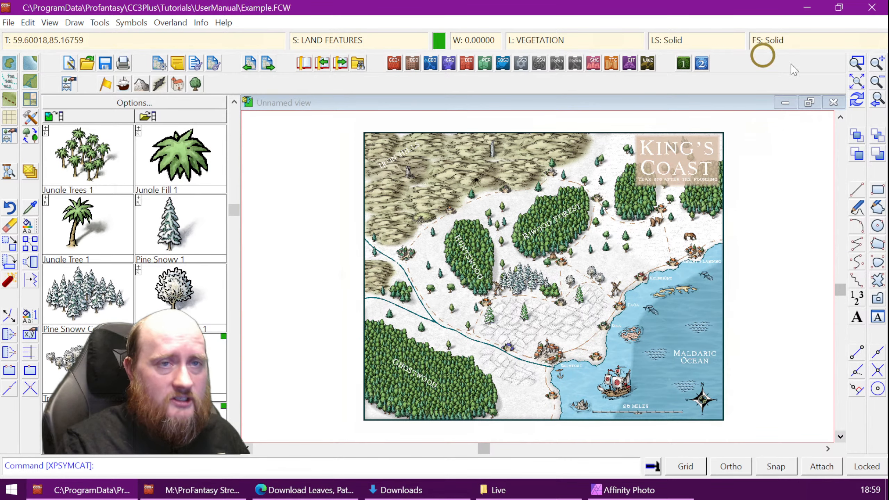
click(854, 64)
click(457, 246)
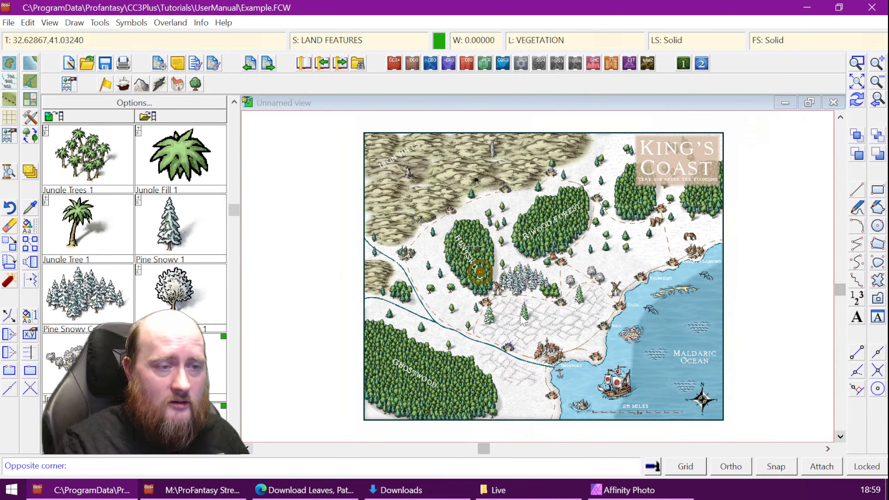
click(654, 390)
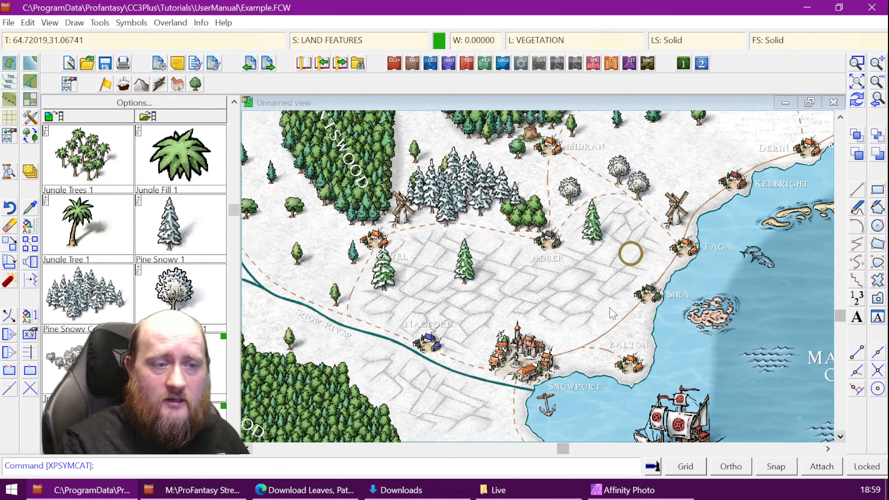
Load Yellow.ColorMatrix from the CC3Plus folder into the LAND FEATURES sheet's RGB Matrix Process effect and accept it
click(31, 171)
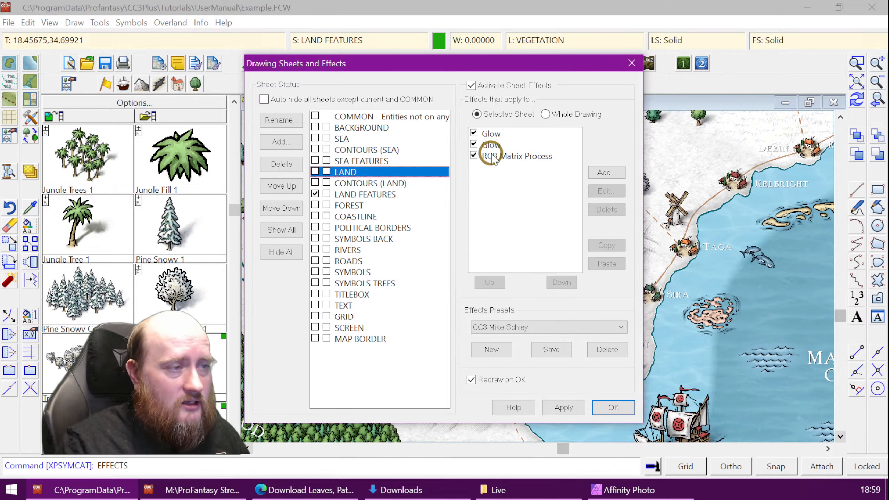
click(364, 197)
click(480, 179)
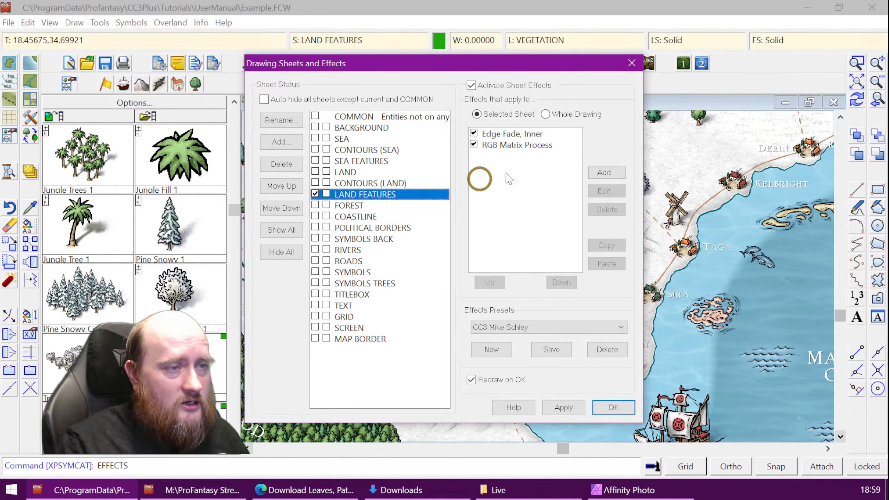
click(504, 146)
click(604, 191)
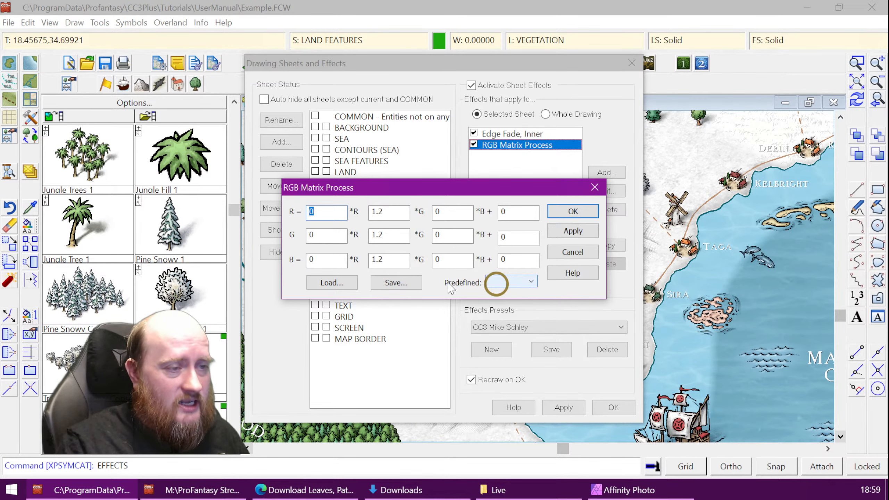
click(332, 282)
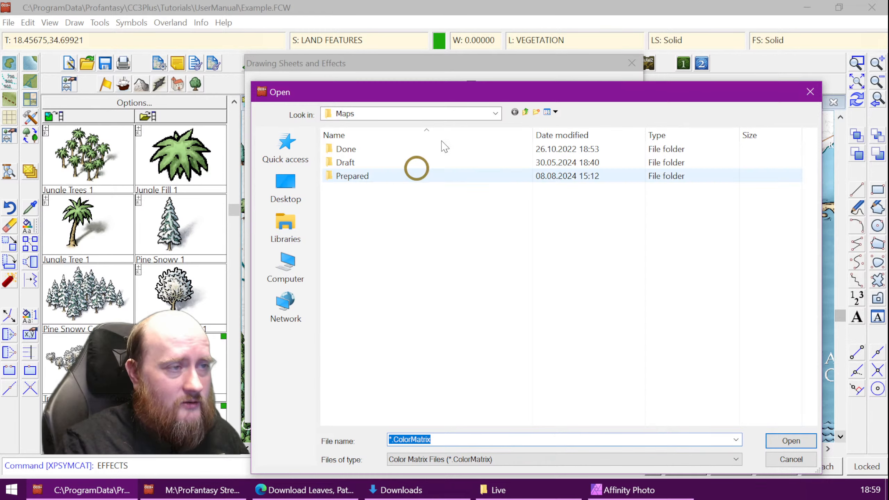
click(285, 150)
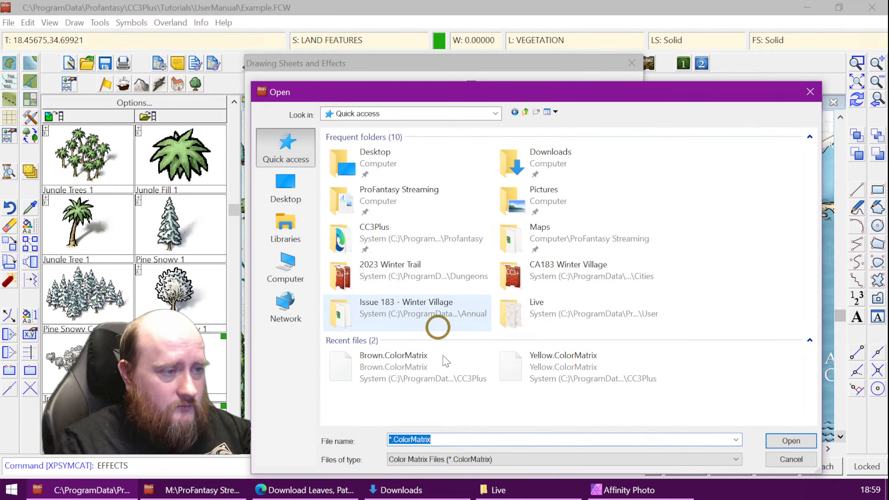
double_click(385, 234)
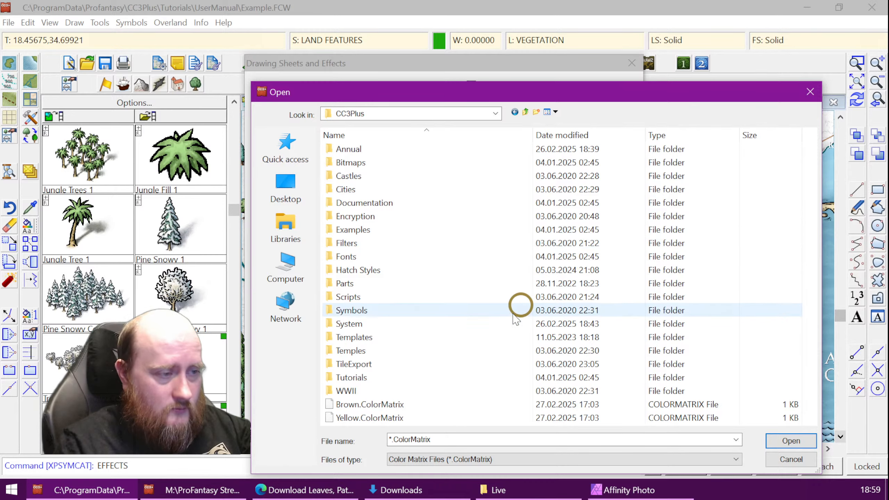
double_click(360, 418)
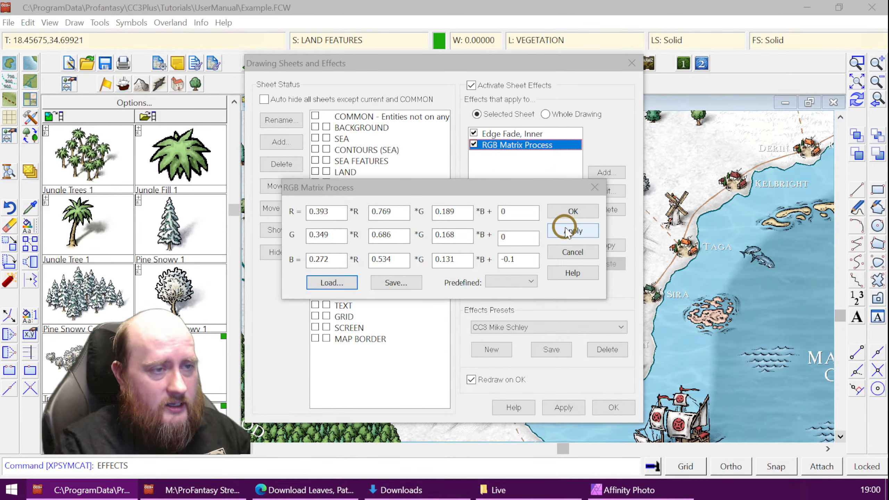
click(564, 210)
Apply the LAND FEATURES sheet's effects to the map, keeping the sheet settings open and clear of the farmland
drag(472, 66, 89, 34)
click(147, 188)
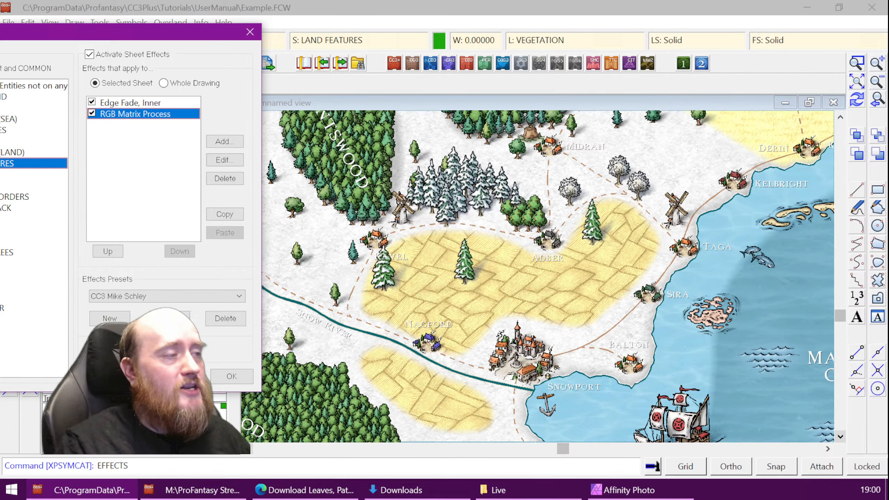
drag(89, 35, 180, 33)
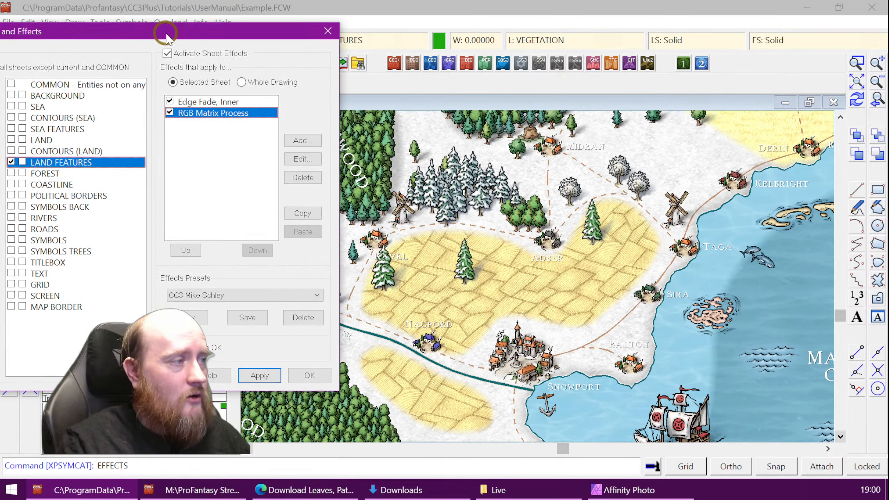
Switch off the LAND sheet's RGB Matrix Process effect and apply it to the map
click(51, 141)
click(182, 122)
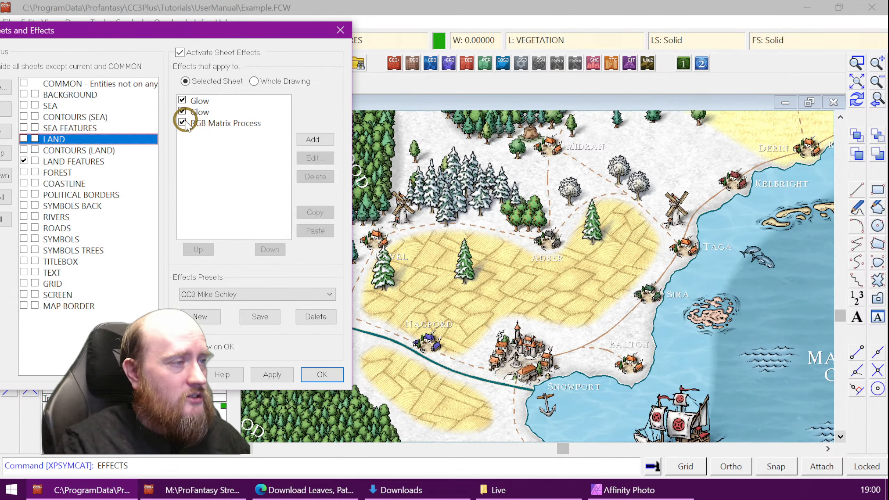
click(183, 122)
drag(220, 35, 121, 34)
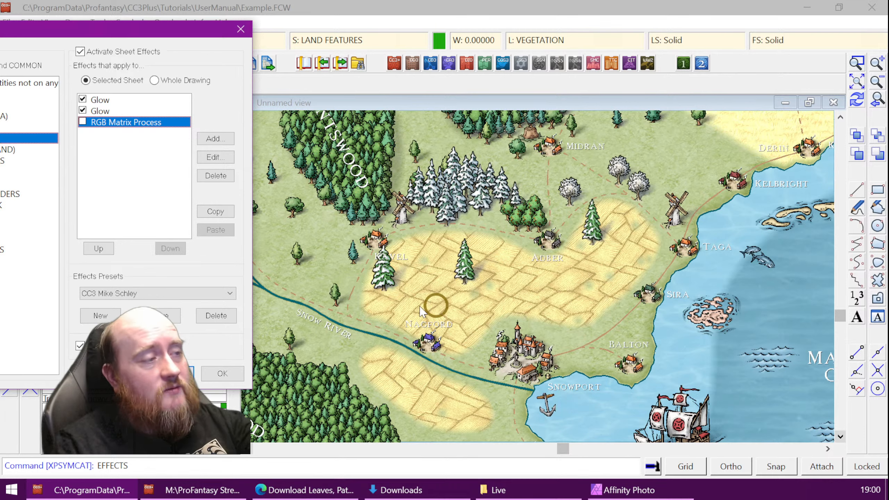
drag(122, 32, 228, 26)
Set the red and green constant offsets of the LAND FEATURES sheet's RGB Matrix Process effect to -0.1 and accept the sheet settings
click(91, 156)
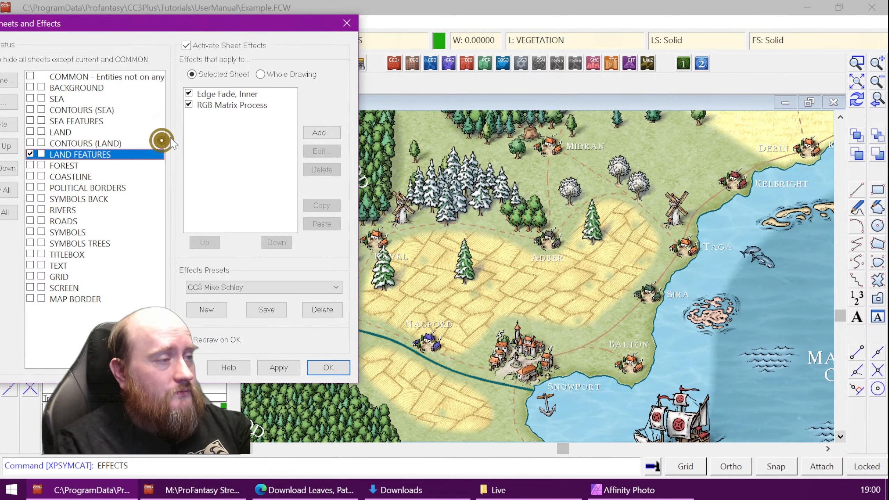
click(225, 106)
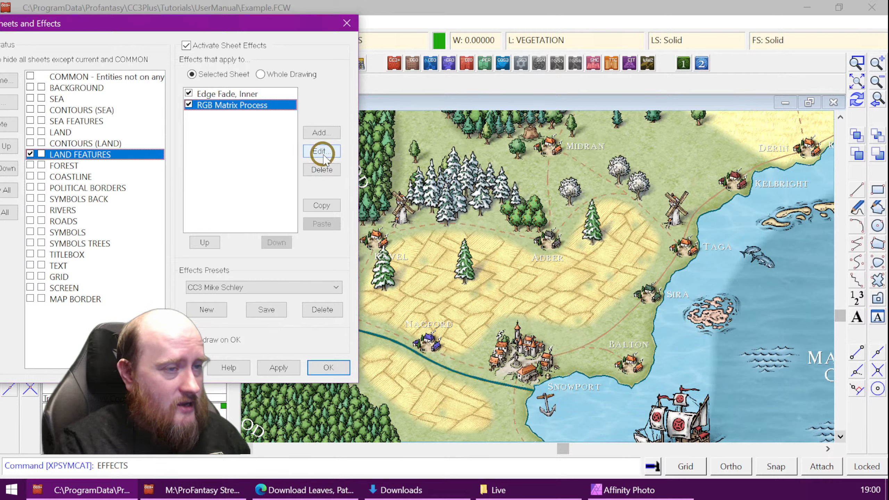
click(322, 153)
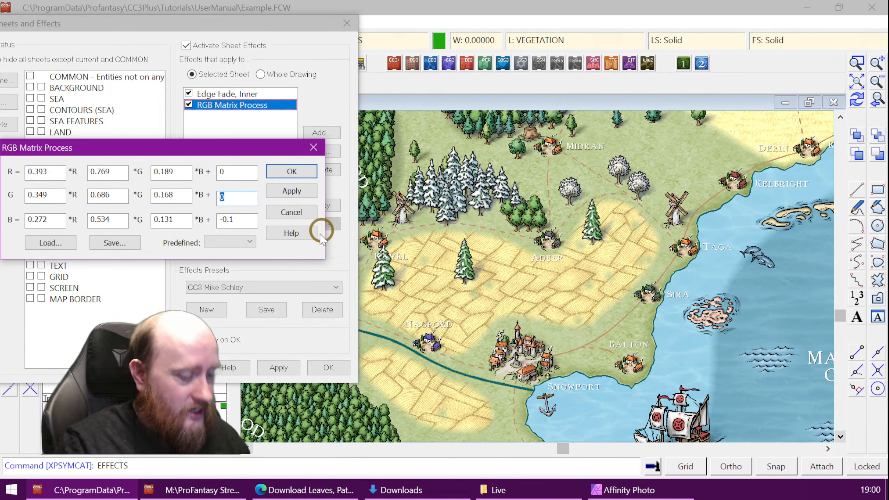
text(-0.1)
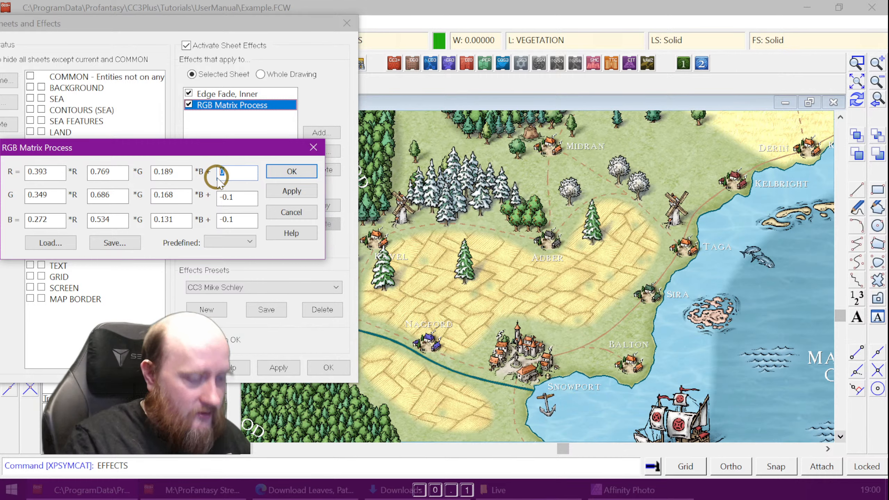
text(-0.1)
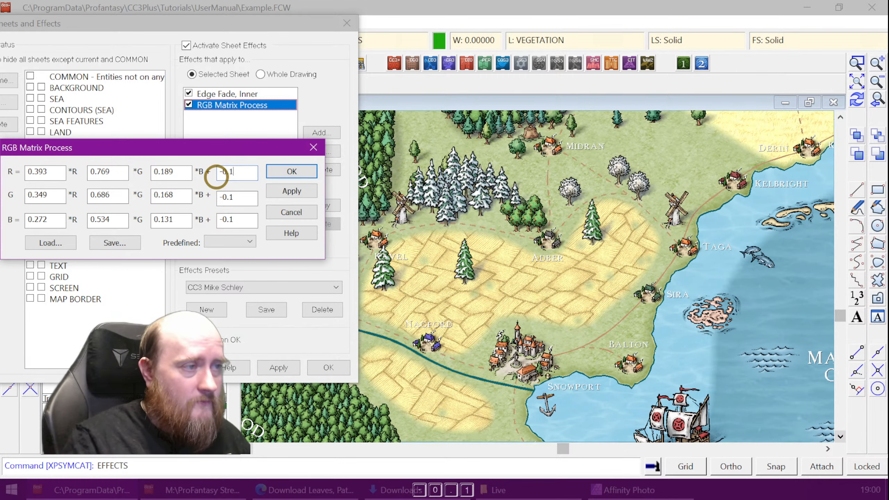
click(271, 197)
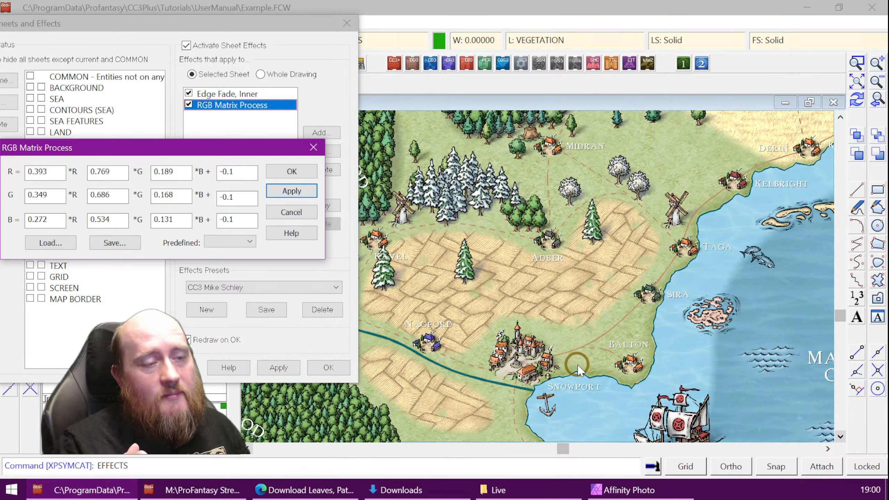
click(314, 177)
click(325, 369)
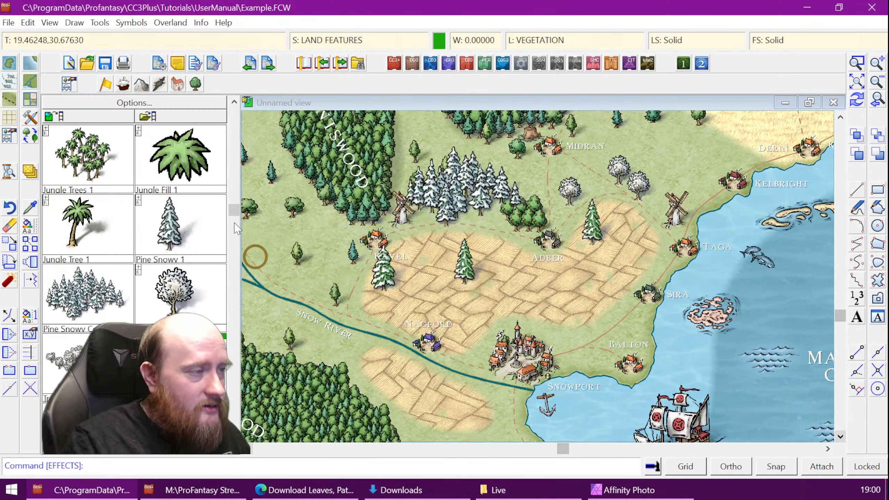
Place three Giant Dead Tree 1 symbols on the farmland: north of Nagford, west of Adber, and southeast of Adber
click(233, 103)
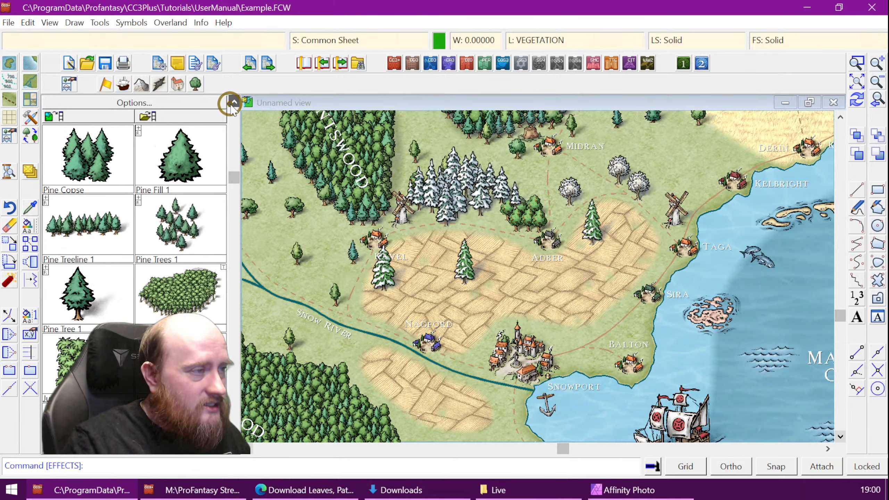
click(230, 103)
click(230, 103)
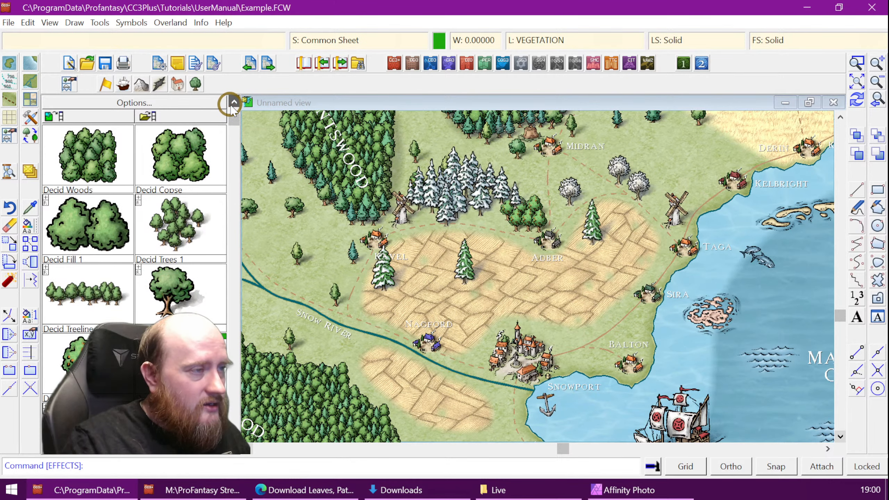
click(230, 104)
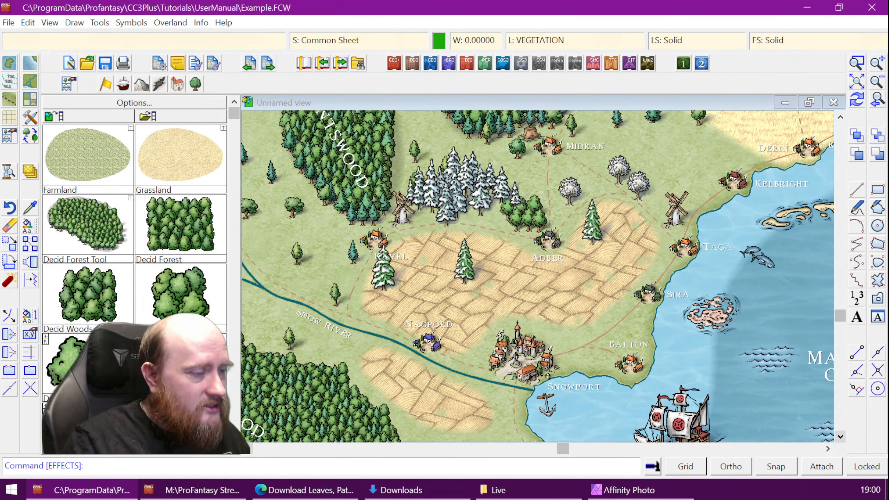
scroll(210, 410, down, 5)
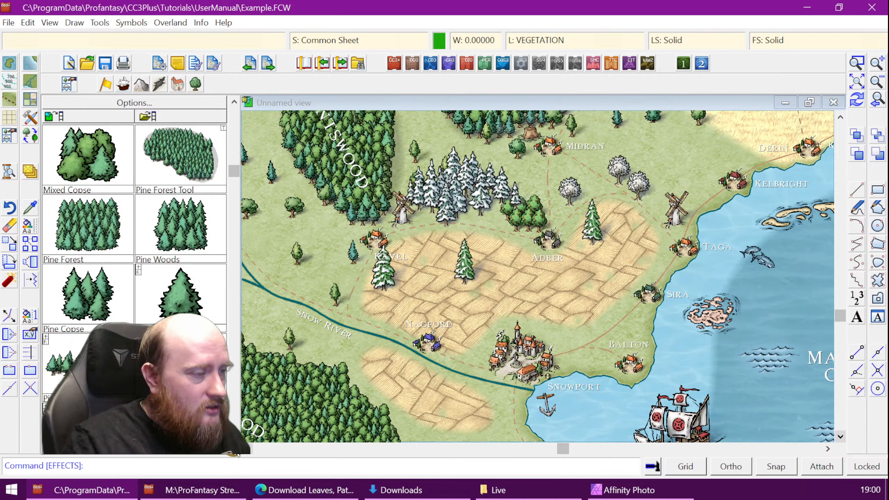
scroll(210, 410, down, 8)
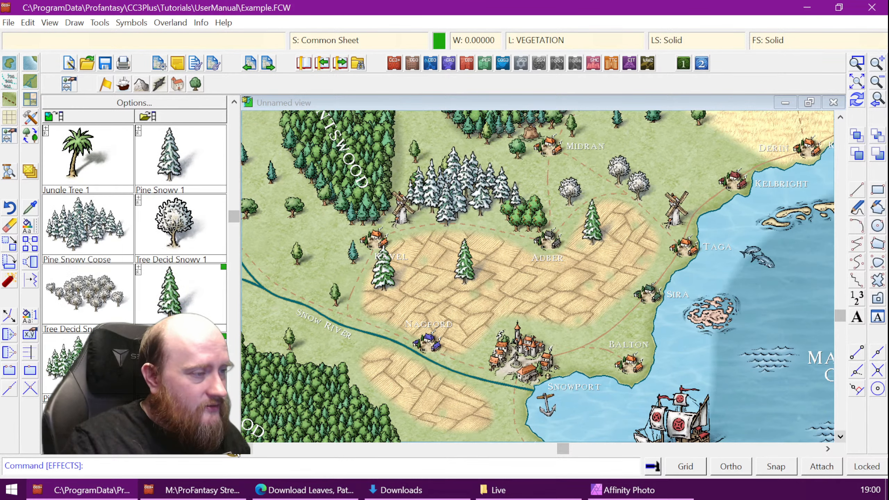
scroll(210, 410, down, 5)
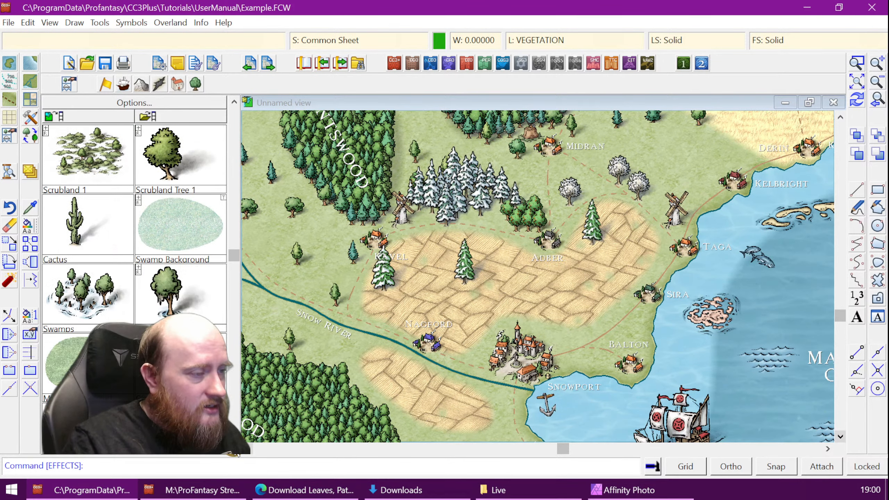
scroll(134, 228, down, 4)
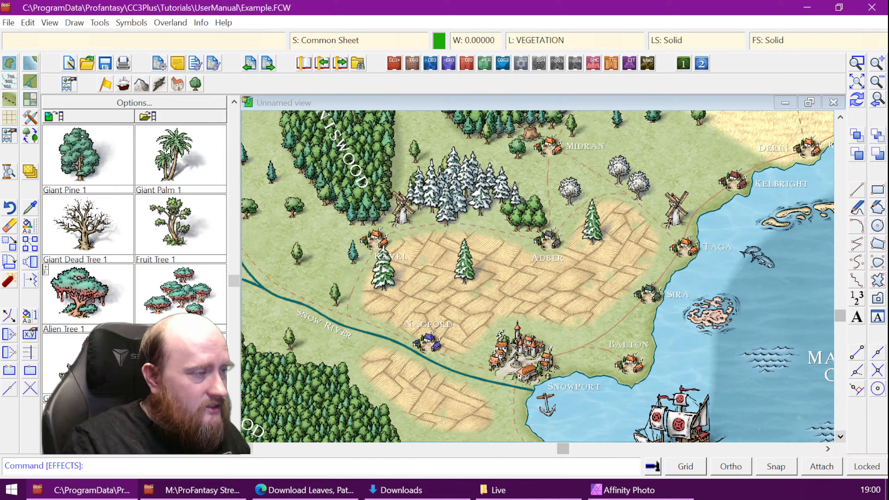
click(80, 225)
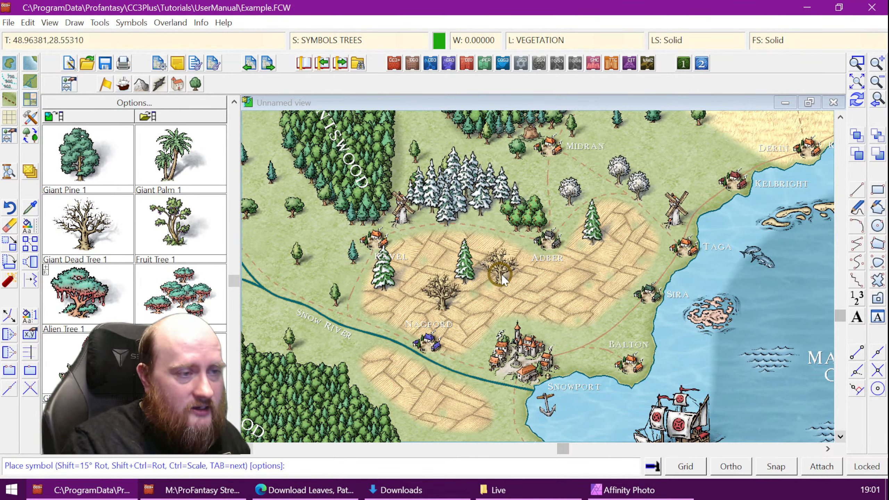
click(503, 272)
click(572, 286)
right_click(482, 345)
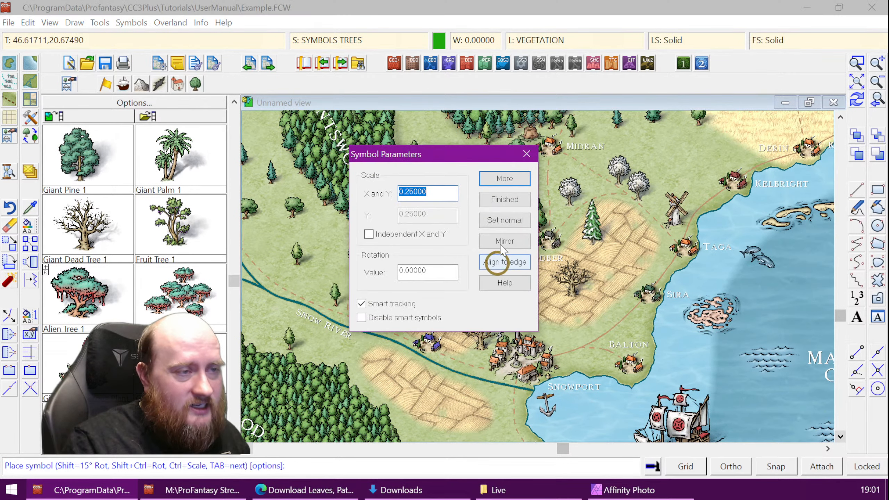
click(513, 182)
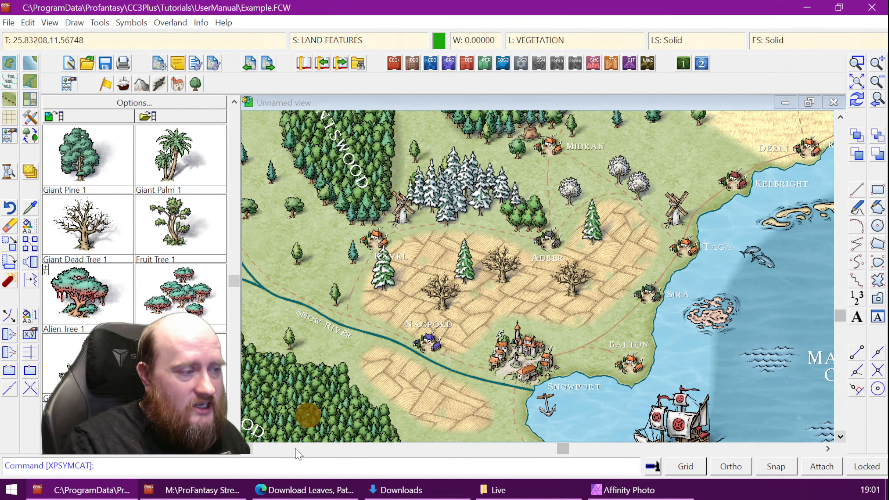
click(234, 449)
click(233, 448)
click(234, 449)
click(234, 449)
click(234, 448)
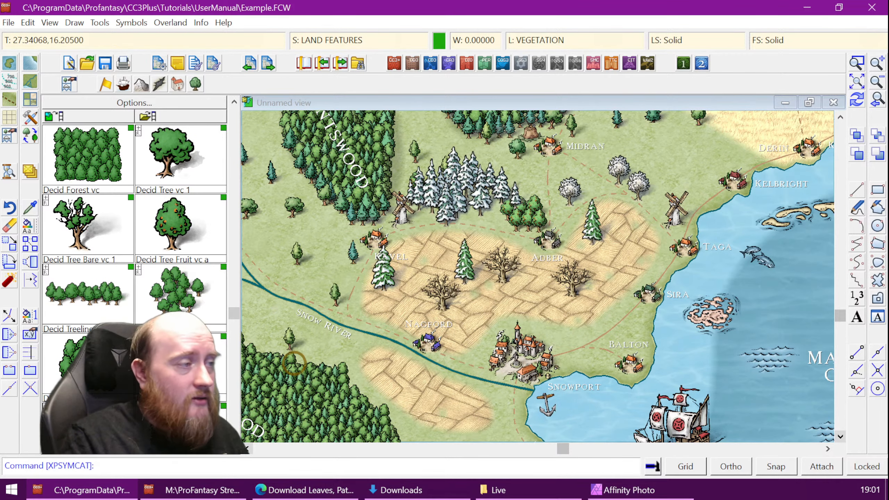
Reopen the recent drawing Example.FCW without saving the current changes
click(8, 22)
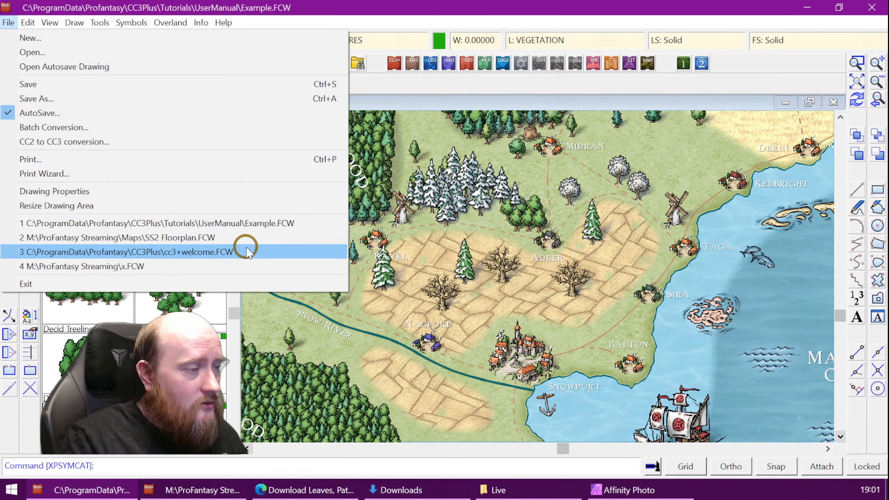
click(236, 223)
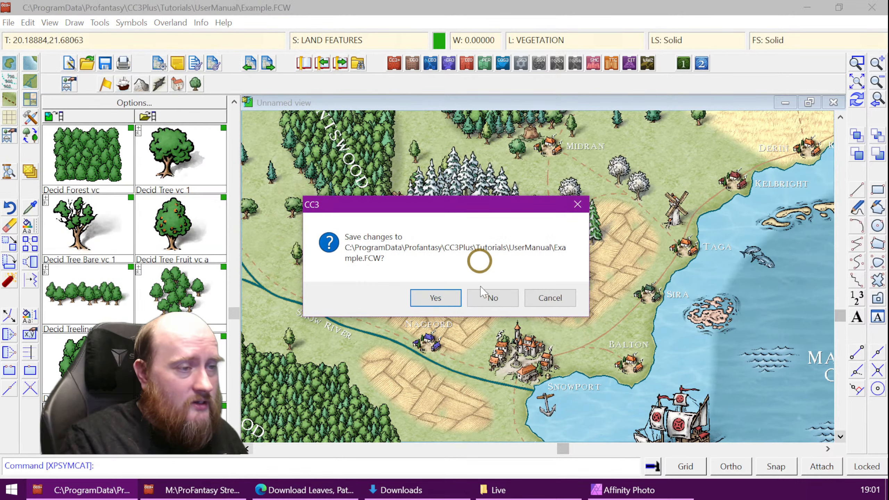
click(494, 297)
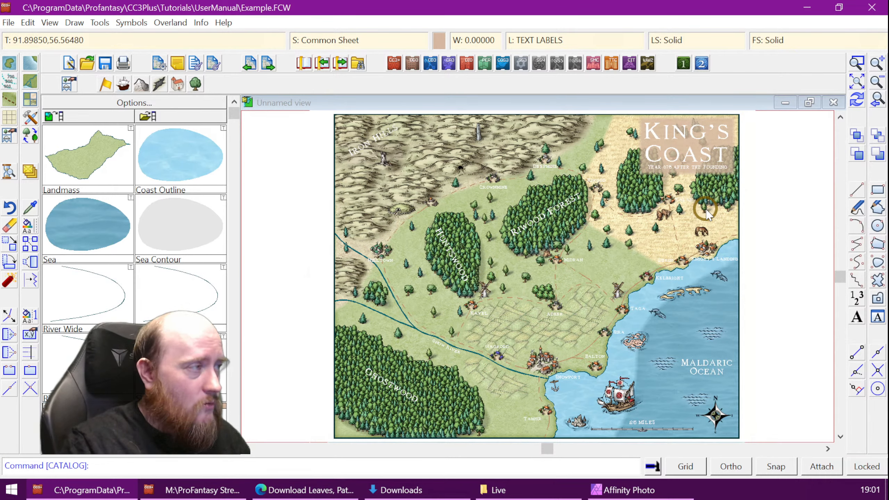
Add a Colorize effect to the LAND FEATURES sheet, keeping its settings clear of the farmland around Kavel and Adber
click(215, 140)
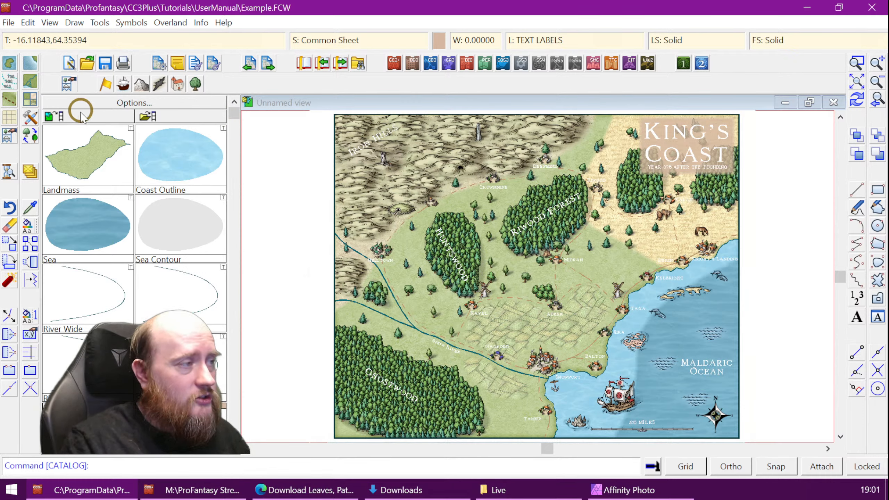
click(858, 61)
click(440, 226)
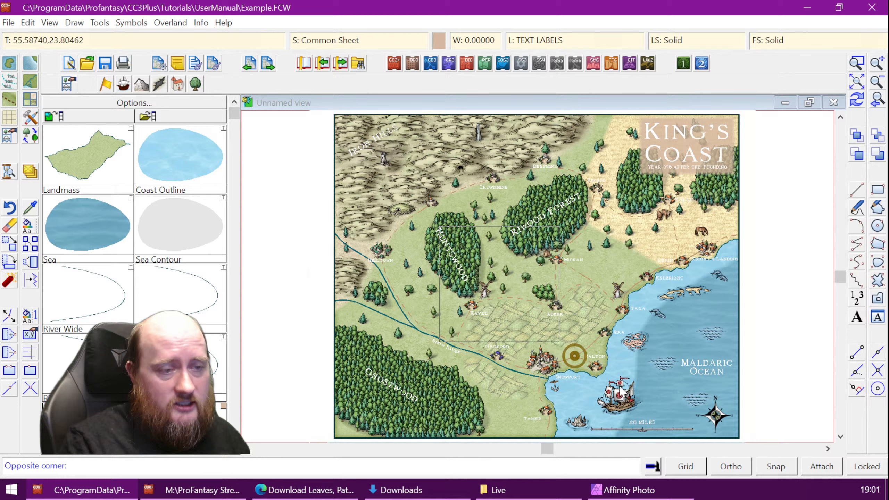
click(662, 392)
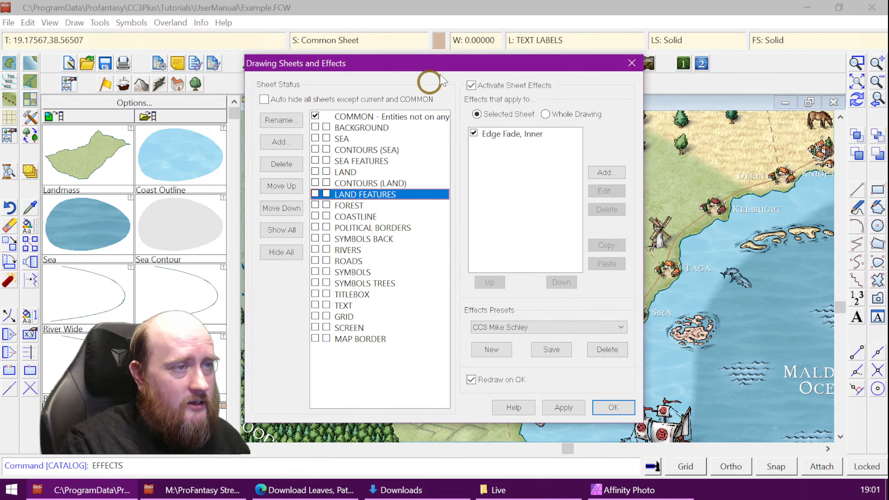
drag(443, 63, 61, 59)
click(212, 168)
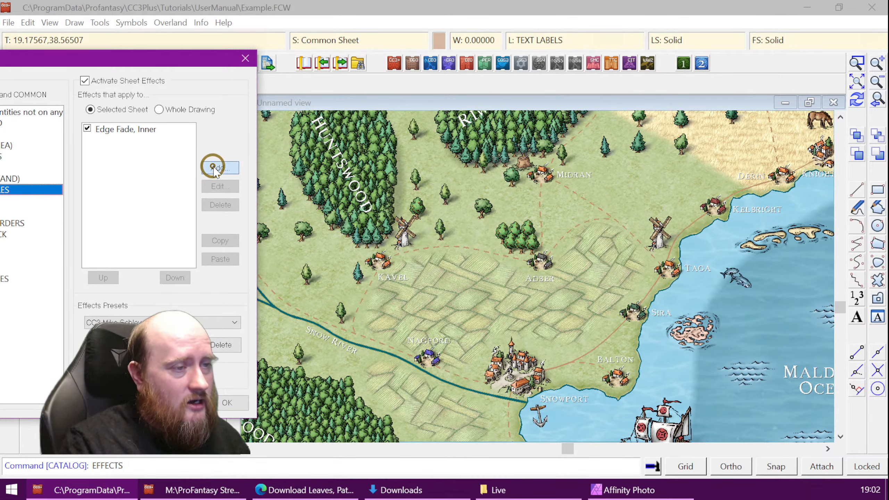
double_click(396, 163)
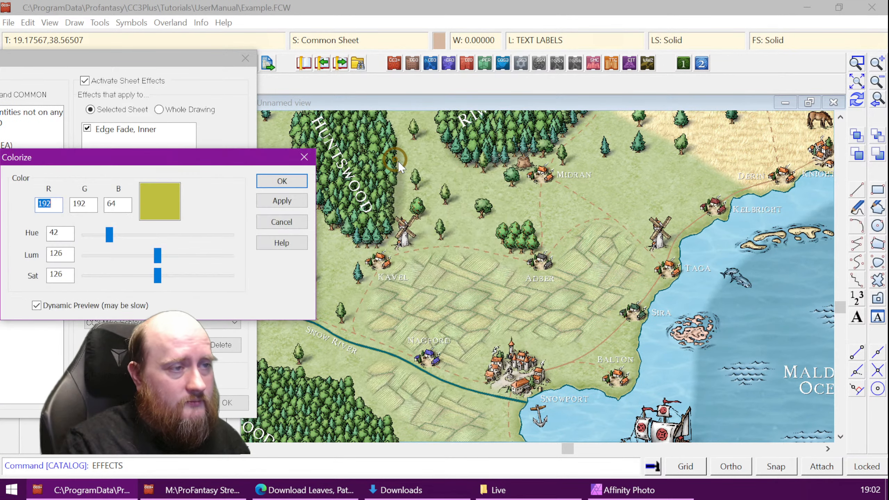
drag(217, 157, 259, 20)
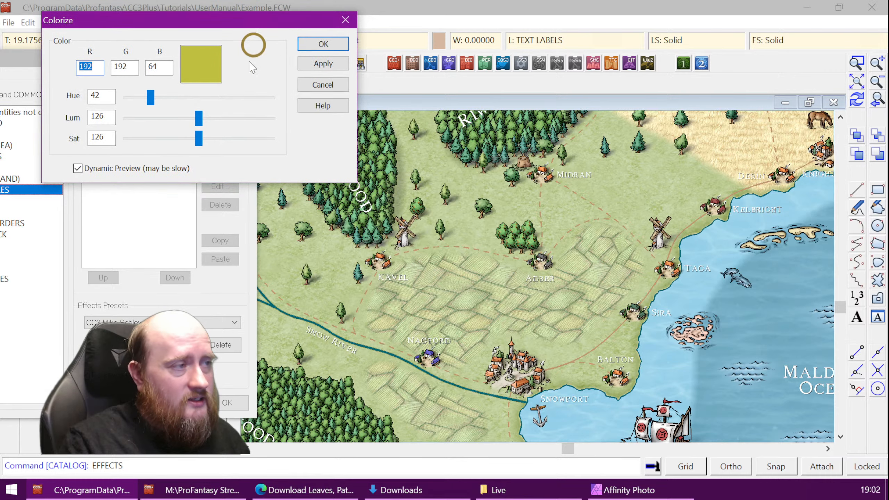
Set the Colorize effect's colour to white (255, 255, 255) and preview it on the map
click(202, 69)
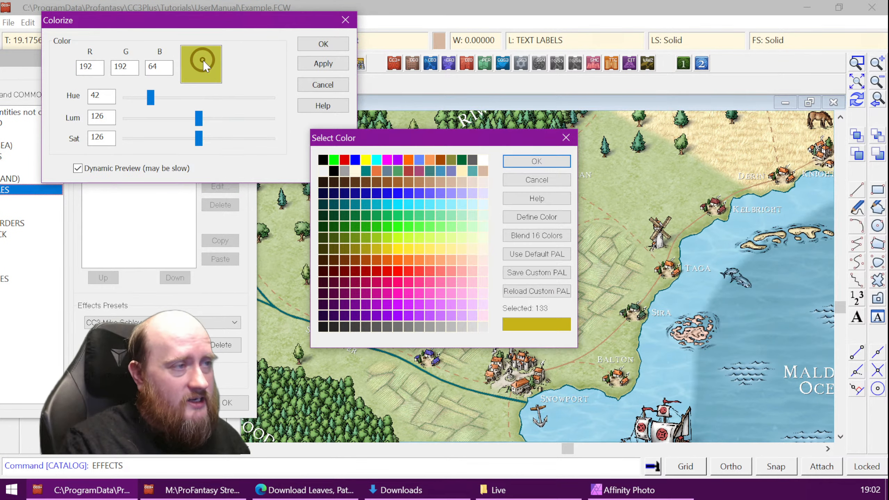
click(484, 160)
click(537, 161)
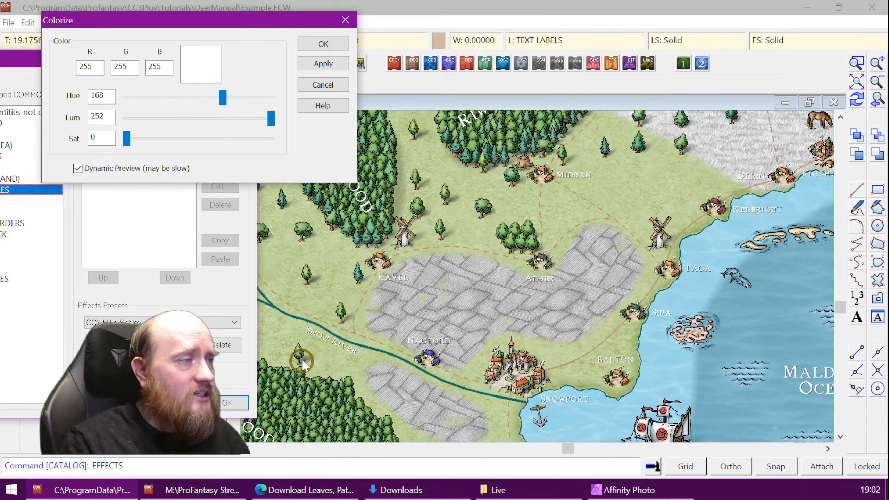
Change the Colorize effect's colour to orange, palette colour 152
click(206, 71)
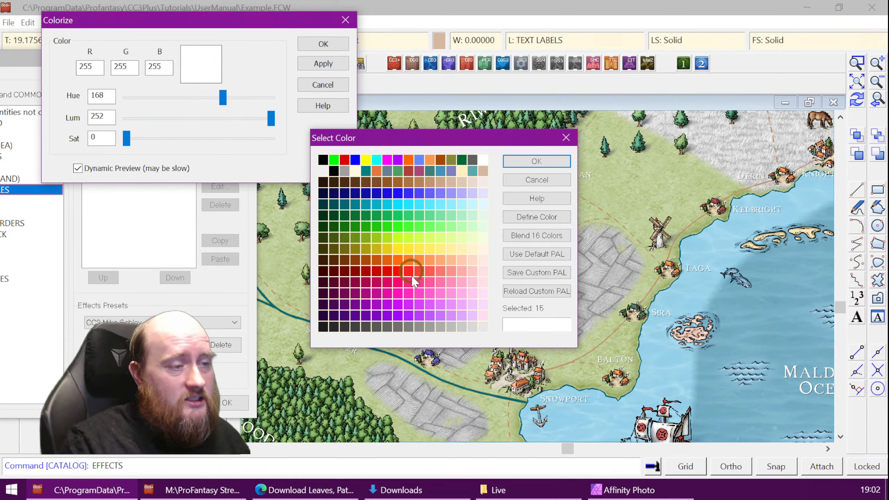
click(412, 262)
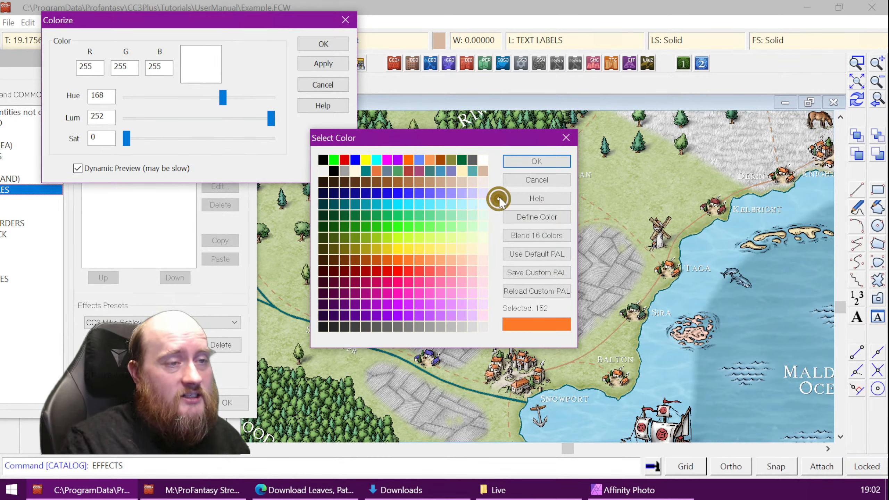
click(525, 161)
Preview the Colorize effect in purple, palette colour 216, and rework it into dark olive with hue 54, luminance 49 and saturation 35
click(206, 67)
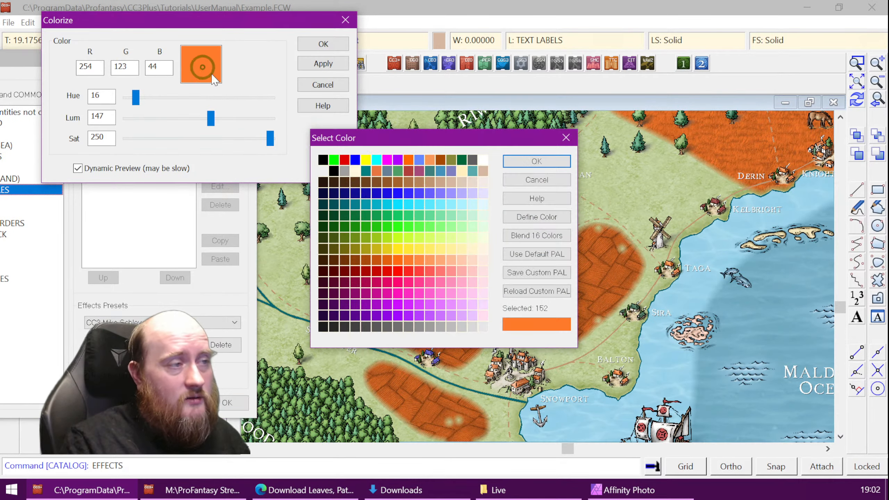
click(408, 301)
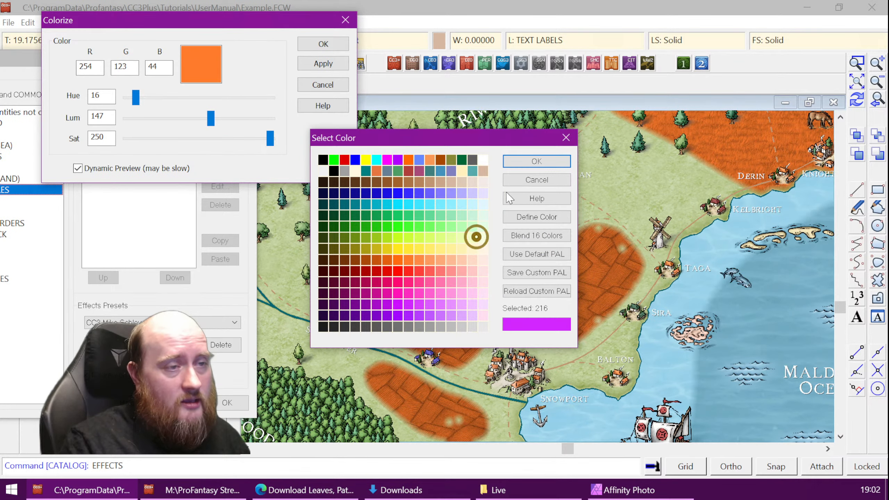
click(513, 162)
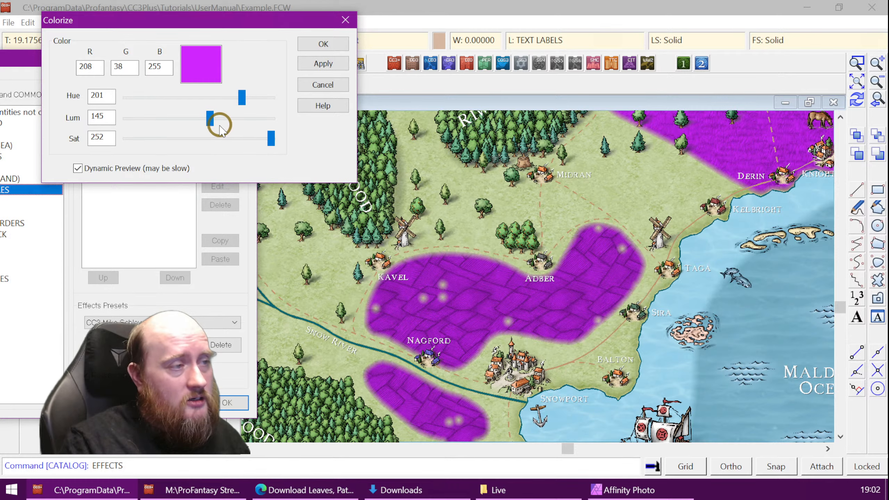
drag(209, 119, 150, 125)
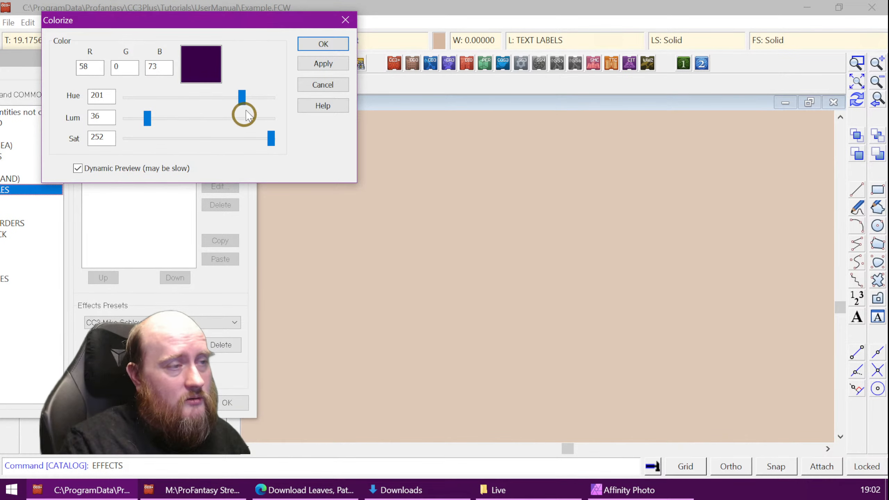
drag(242, 97, 164, 105)
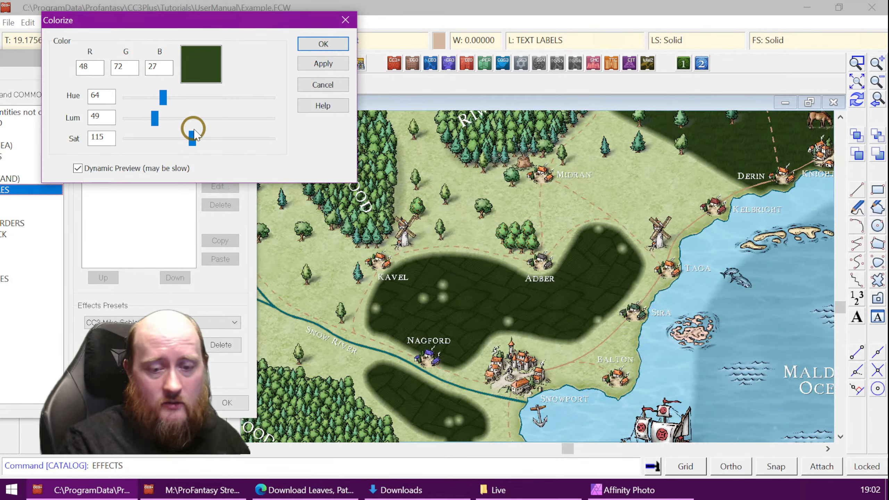
drag(193, 140, 147, 139)
Preview the Colorize effect on the farmland in yellow-green, palette colour 123, followed by red, palette colour 170
click(220, 72)
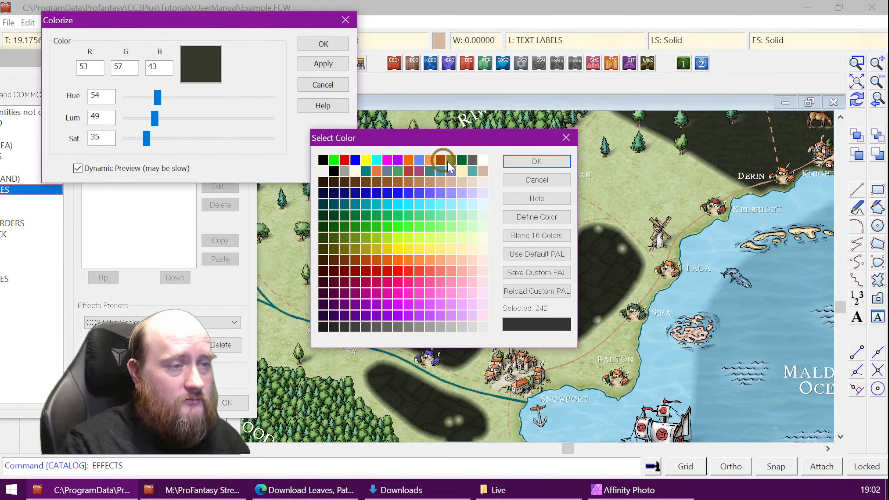
click(437, 235)
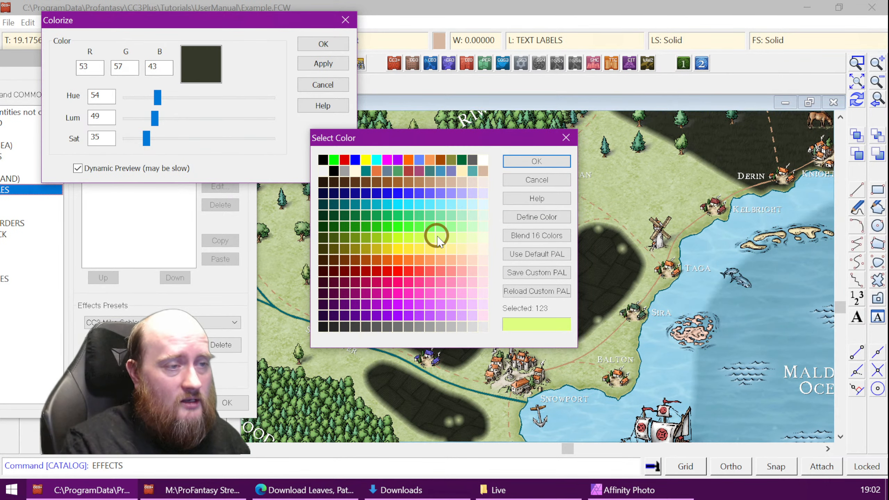
click(526, 163)
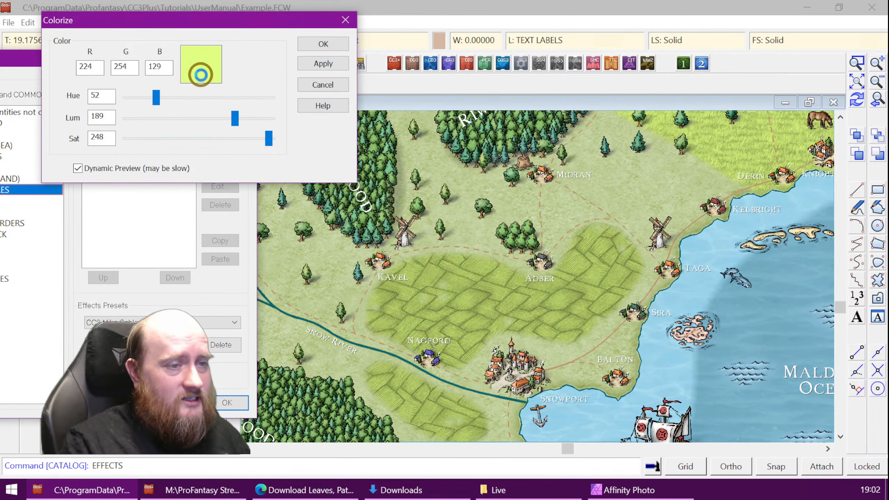
click(201, 75)
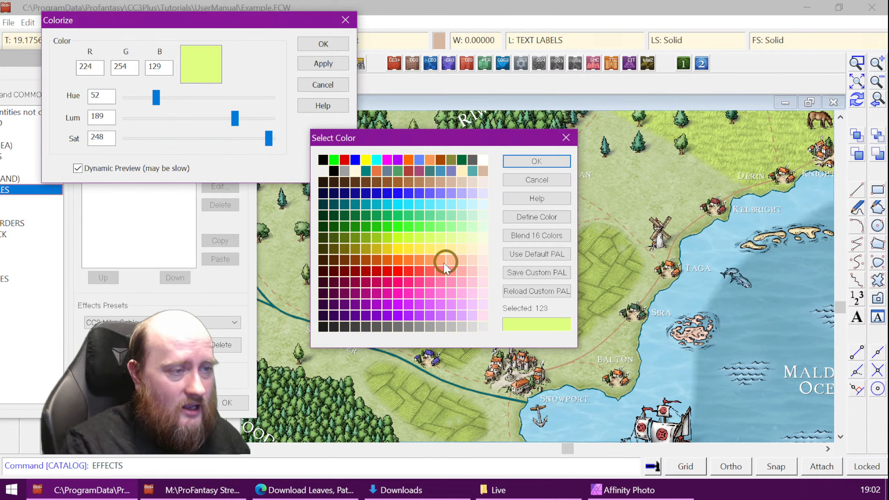
click(432, 270)
click(536, 161)
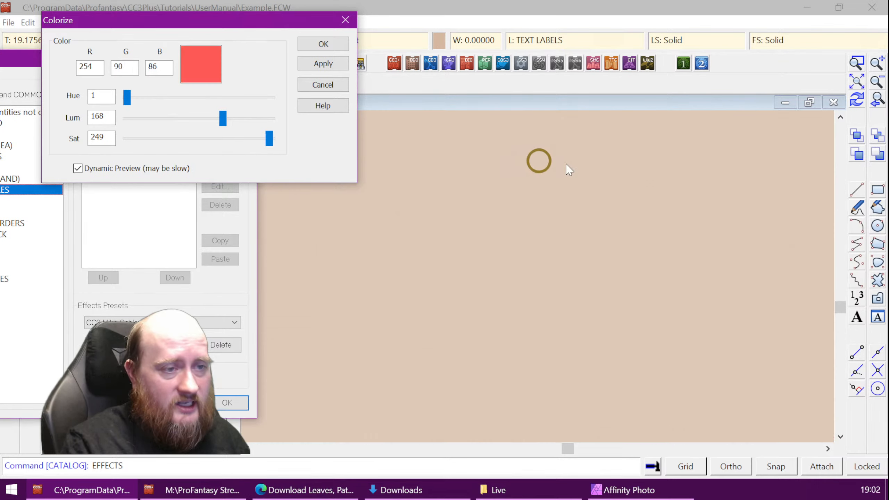
Preview the Colorize effect in light orange, palette colour 10, followed by tan (214, 185, 161)
click(210, 71)
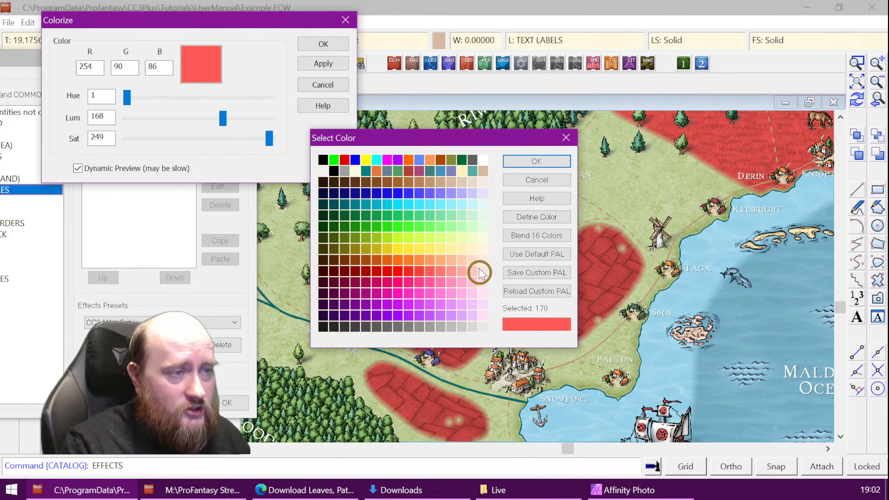
click(482, 171)
click(529, 160)
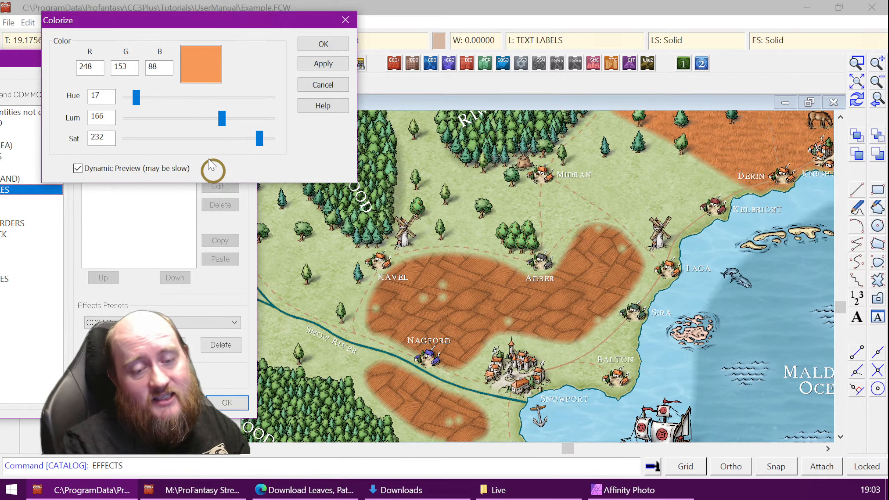
click(197, 70)
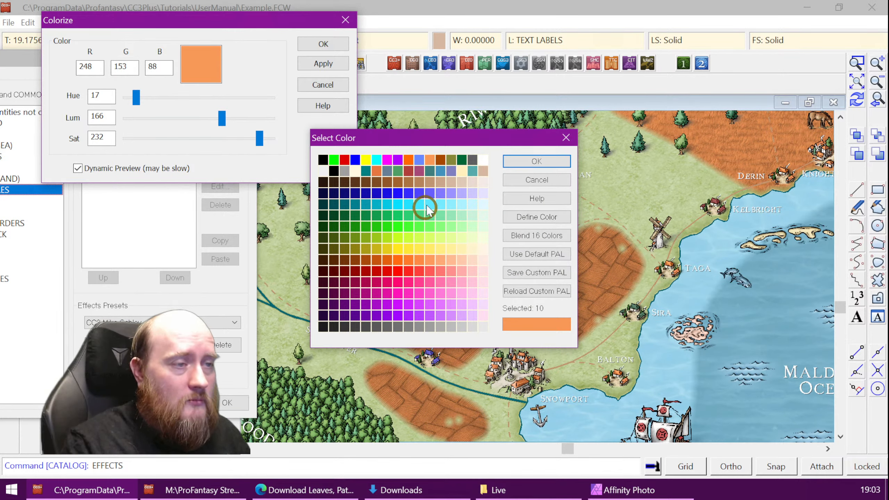
click(452, 183)
click(527, 164)
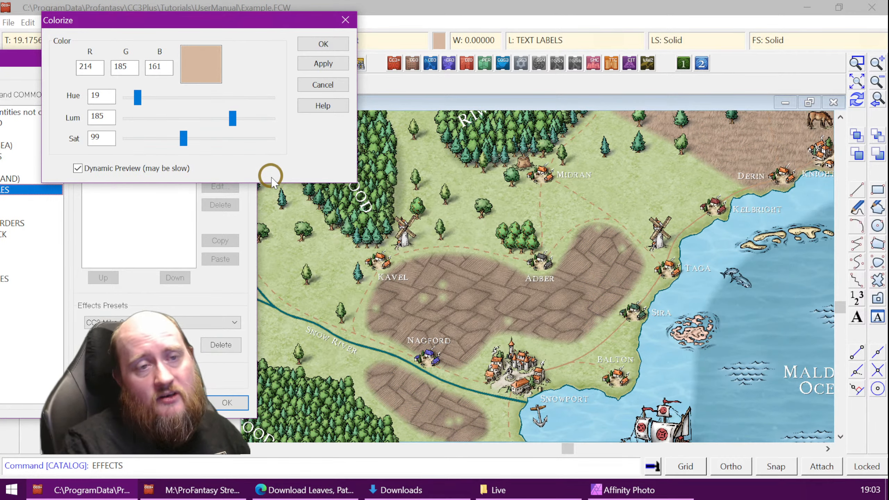
Preview the Colorize effect in dark red, palette colour 164, followed by green (34, 197, 69)
click(206, 66)
click(367, 291)
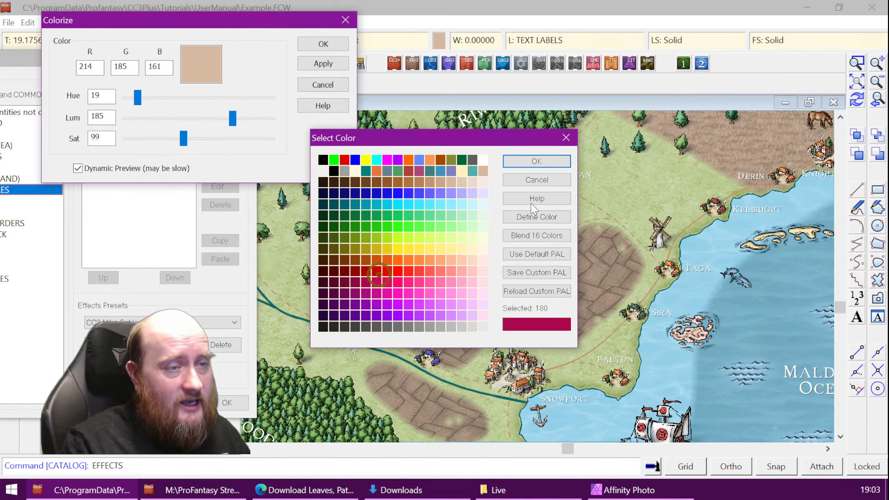
click(555, 162)
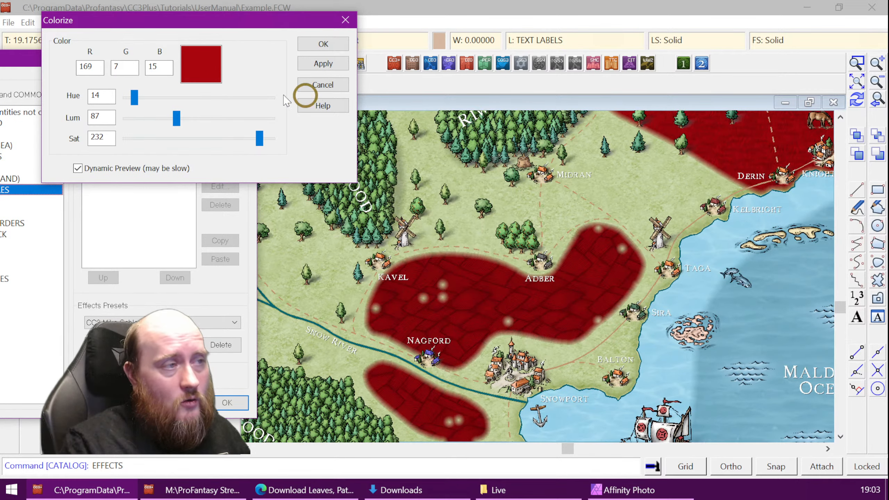
click(199, 68)
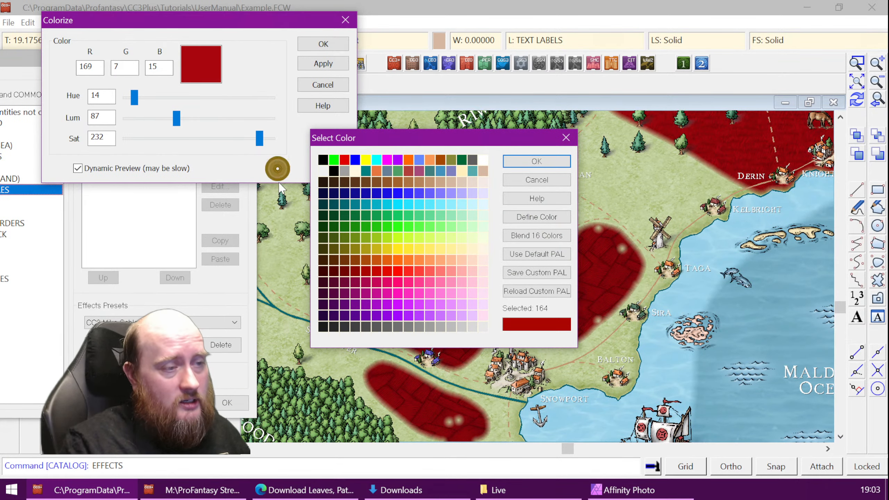
click(376, 227)
click(535, 162)
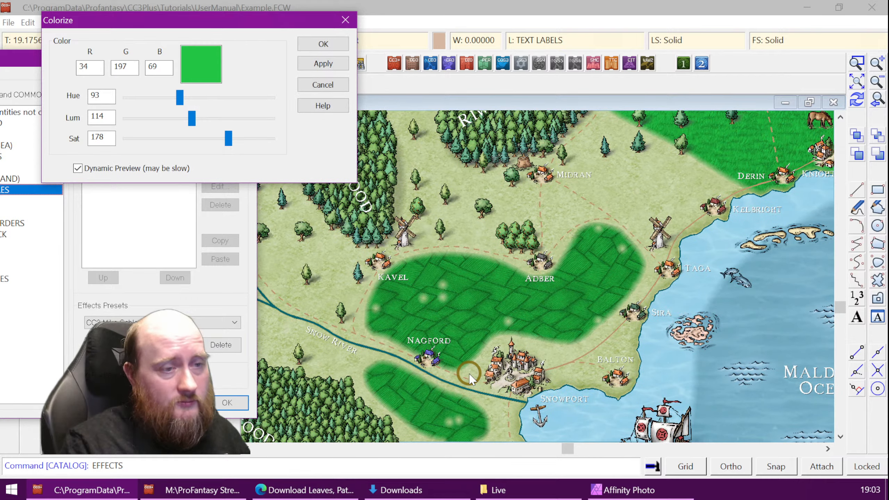
Preview the Colorize effect in pale yellow-green (242, 254, 201) and discard the effect without adding it to the sheet
click(200, 67)
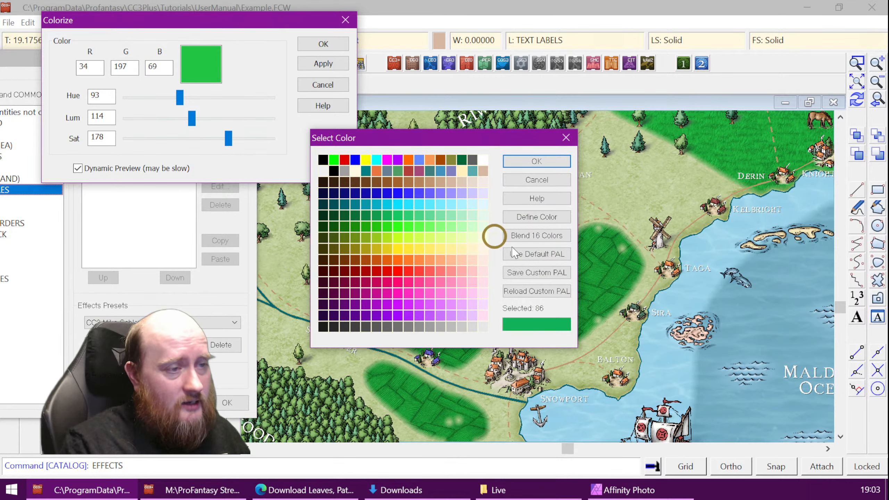
click(472, 238)
click(518, 162)
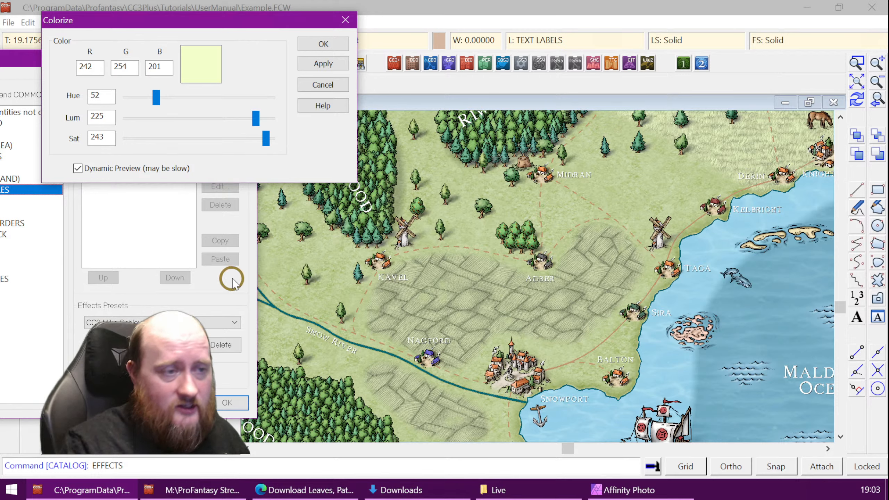
click(214, 39)
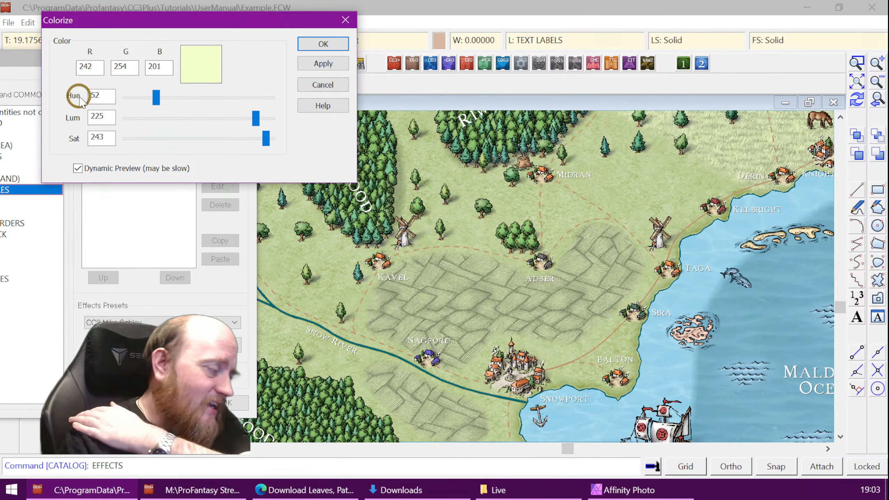
click(345, 19)
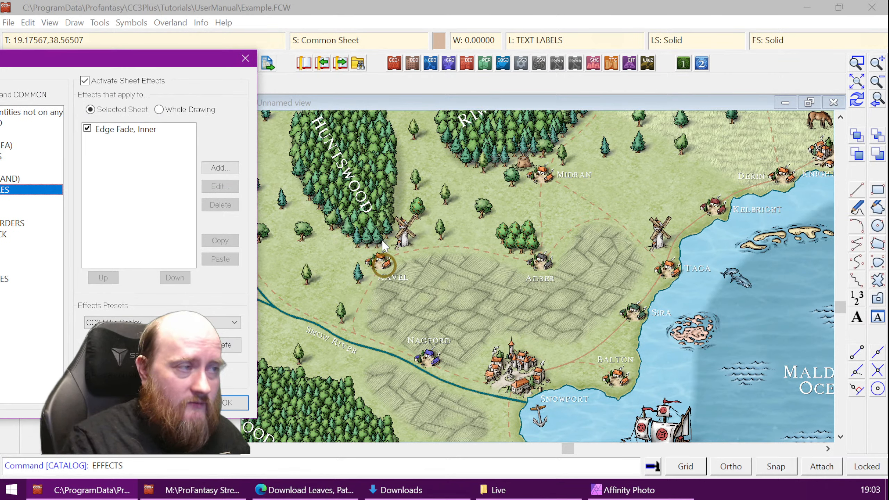
Disable the sheet's Edge Fade, Inner effect and add a Colorize effect, applying its default colour (192, 192, 64) to the map
click(124, 130)
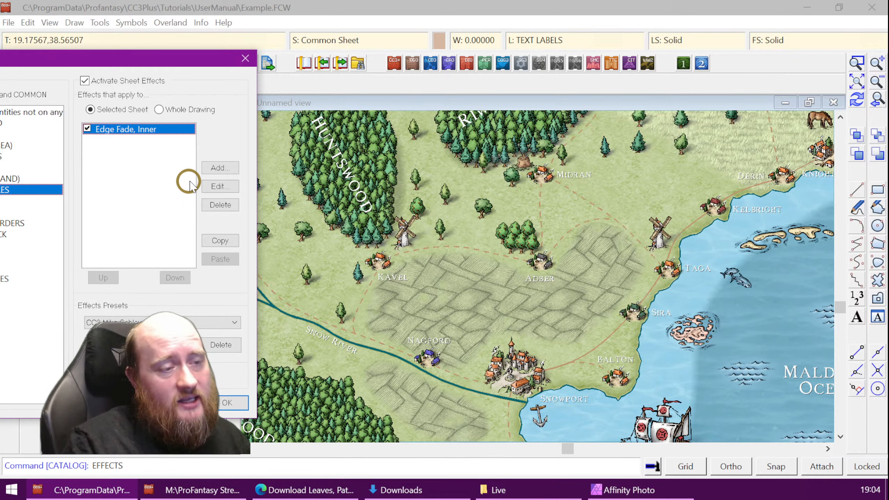
click(87, 128)
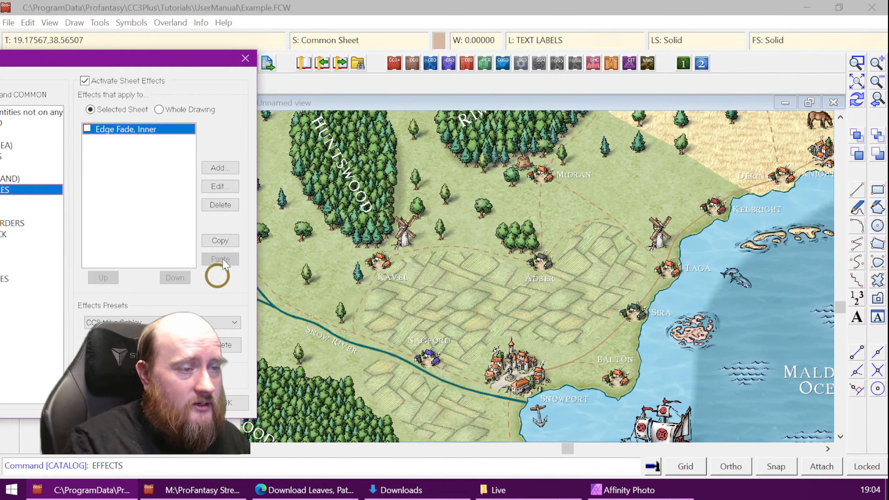
click(220, 167)
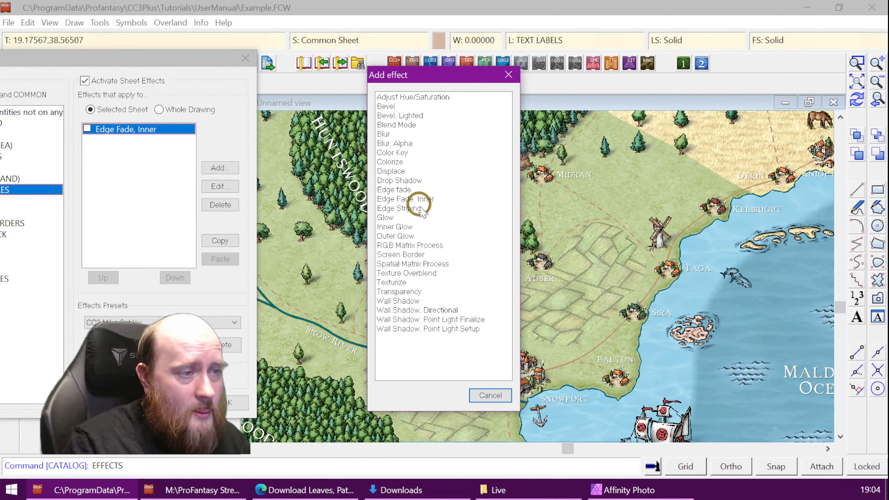
double_click(393, 162)
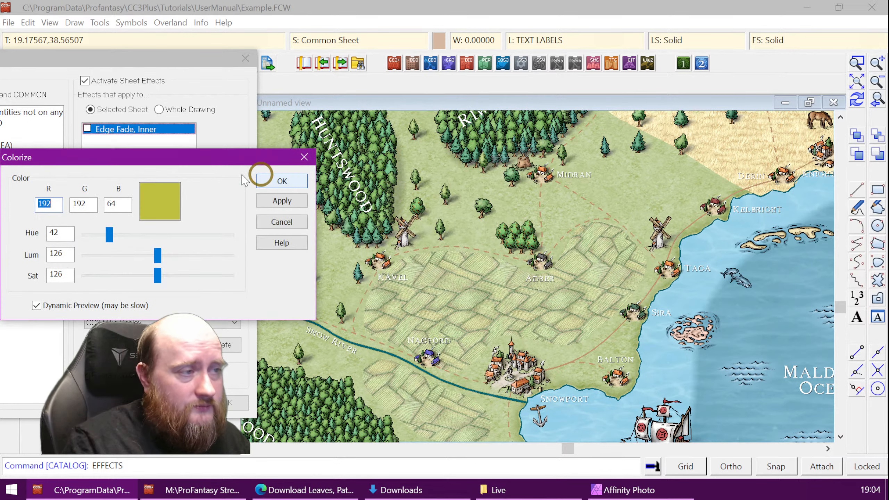
drag(258, 158, 255, 44)
click(308, 85)
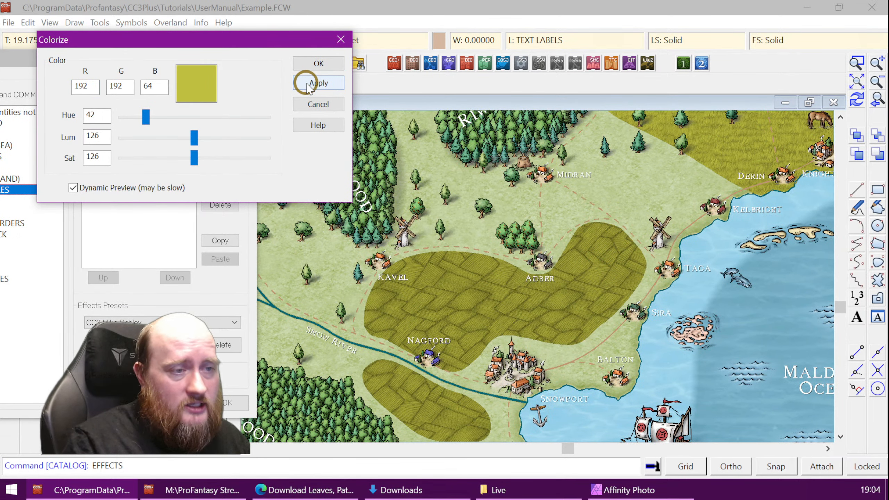
Preview the new Colorize effect in bright green (90, 253, 124), followed by pale blue, palette colour 78
click(215, 97)
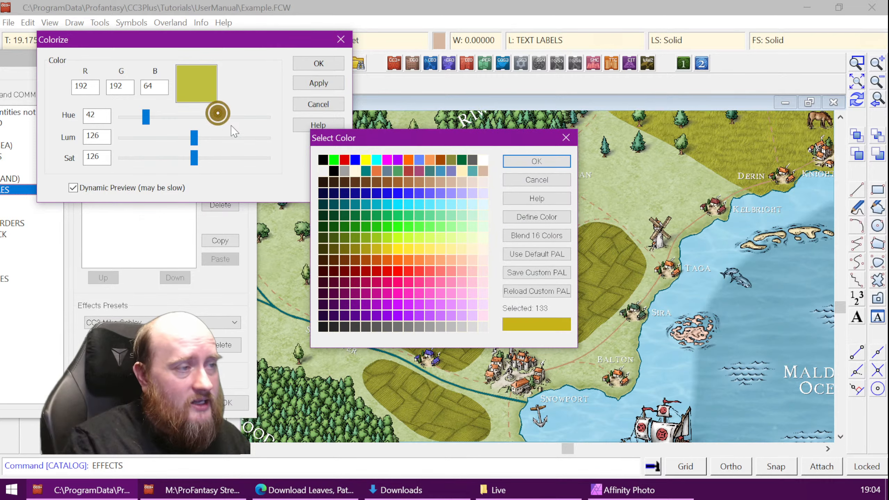
click(418, 227)
click(512, 163)
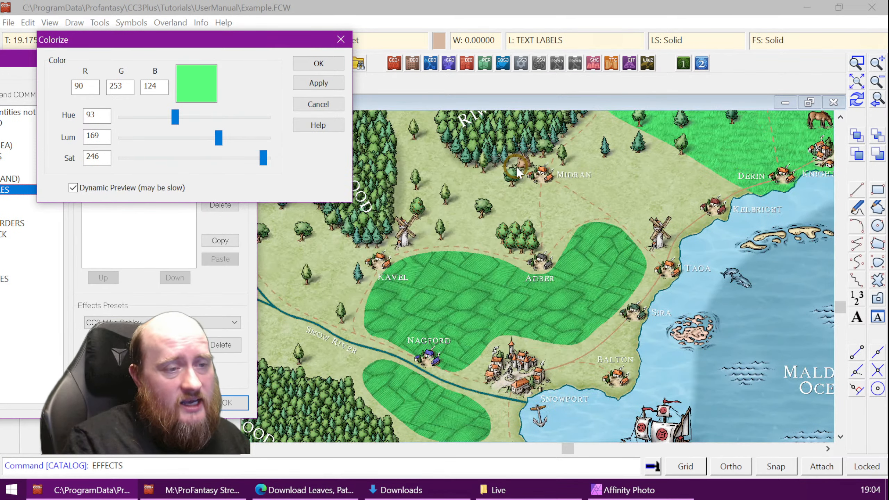
click(242, 167)
click(209, 84)
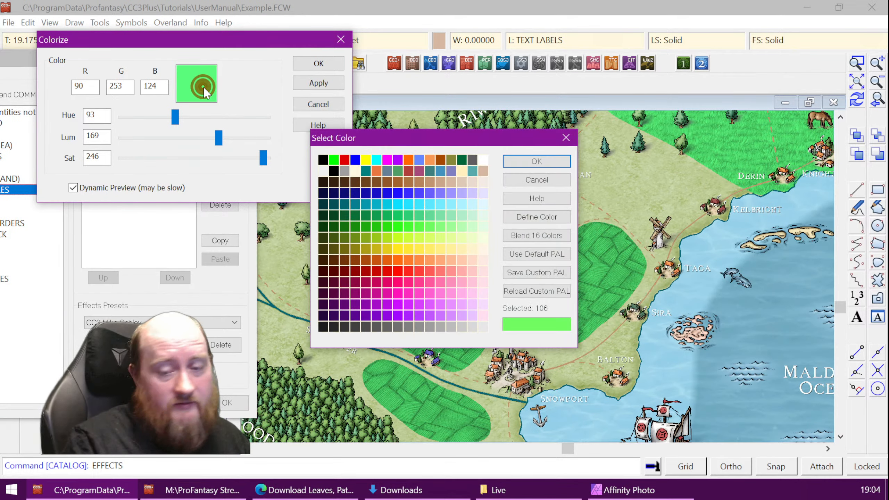
click(462, 204)
click(521, 163)
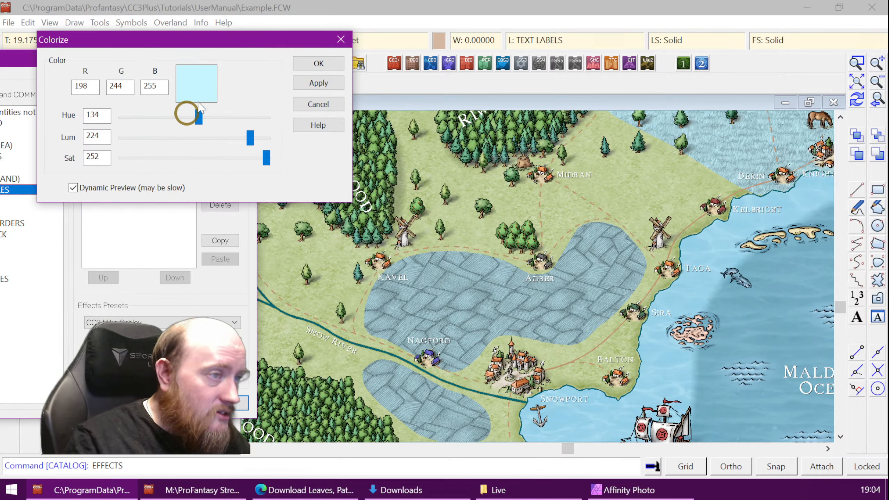
Change the Colorize effect's colour to crimson (254, 17, 90) and preview it on the farmland
click(186, 84)
click(398, 303)
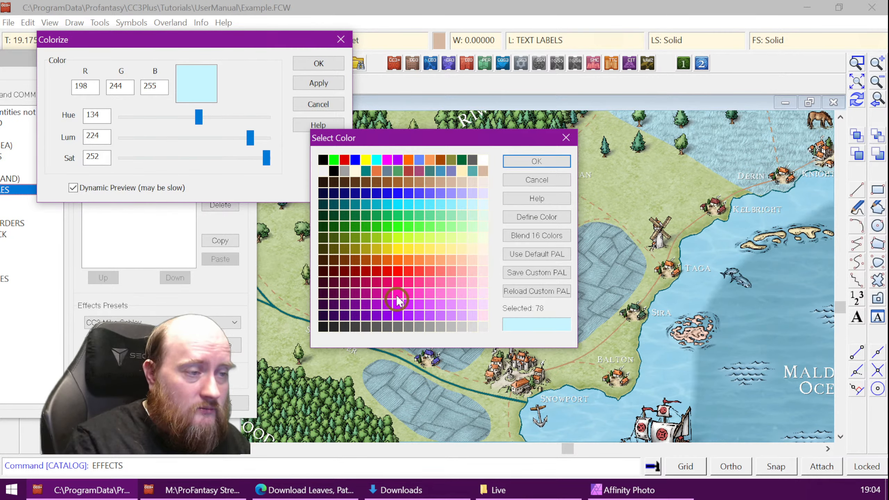
click(505, 162)
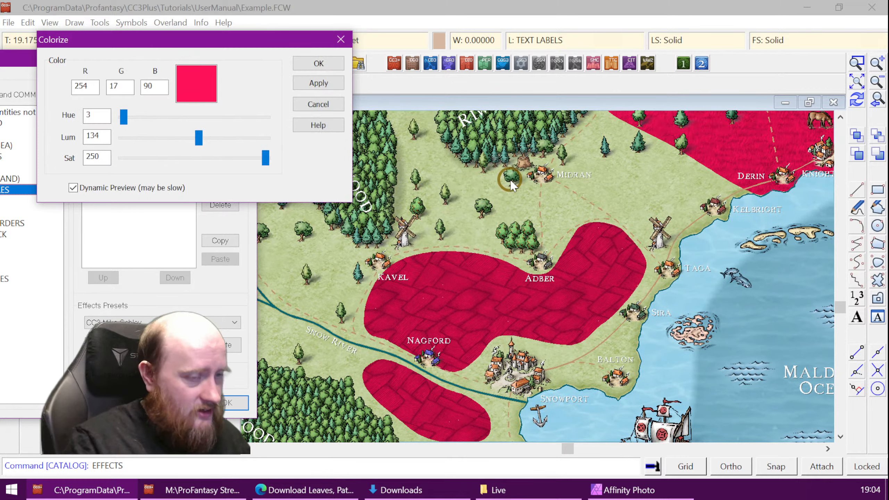
Preview the Colorize effect in pale yellow-green (230, 254, 153), palette colour 124
click(205, 98)
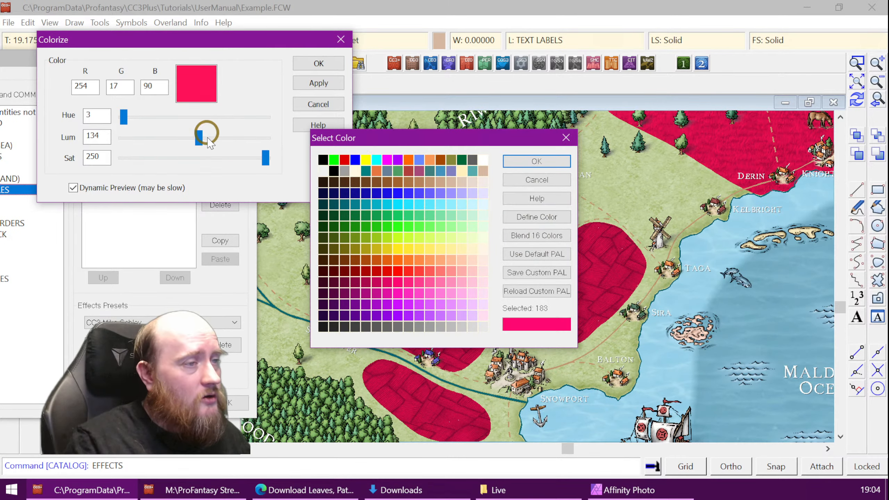
click(451, 237)
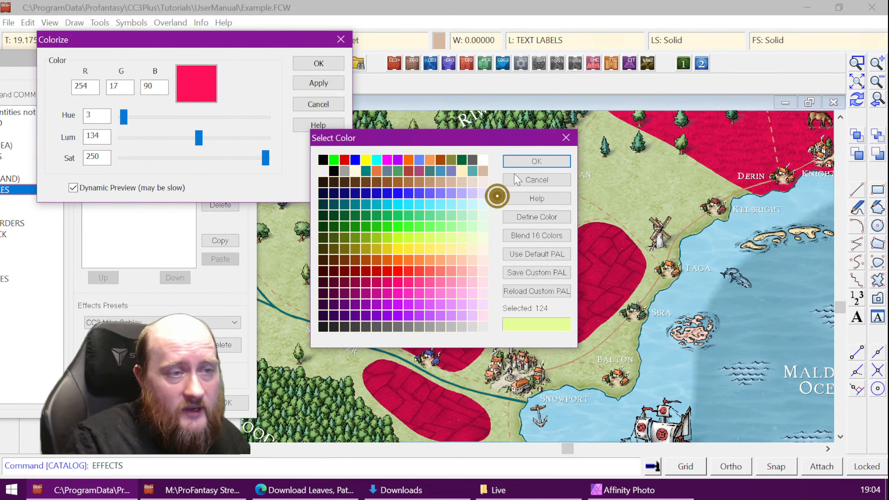
click(531, 164)
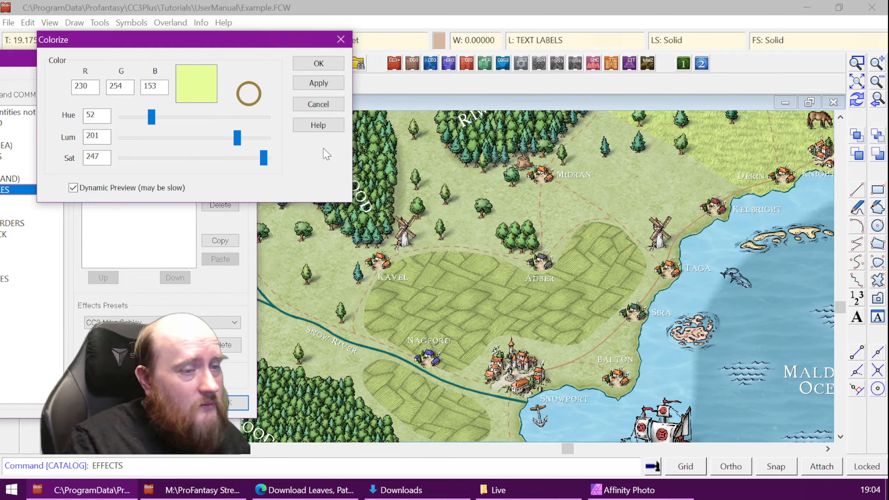
Set the Colorize effect's colour to light cyan-blue (117, 236, 255), palette colour 75, and accept it
click(206, 81)
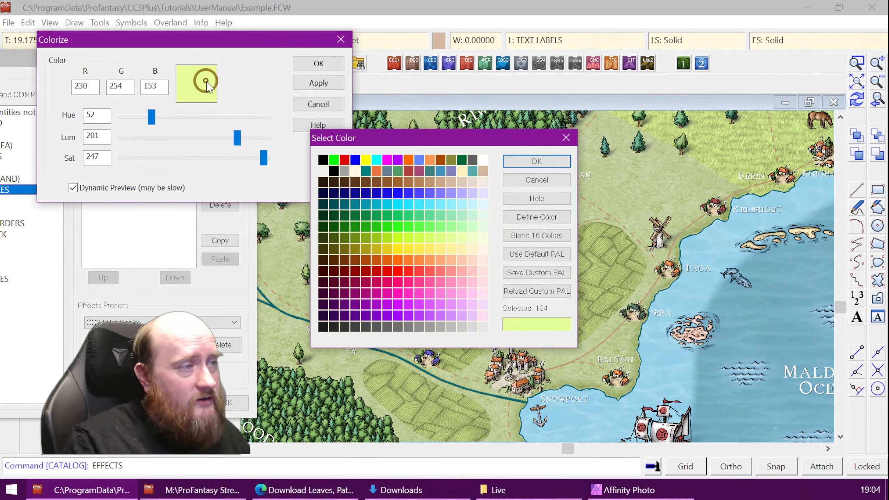
click(440, 204)
click(533, 165)
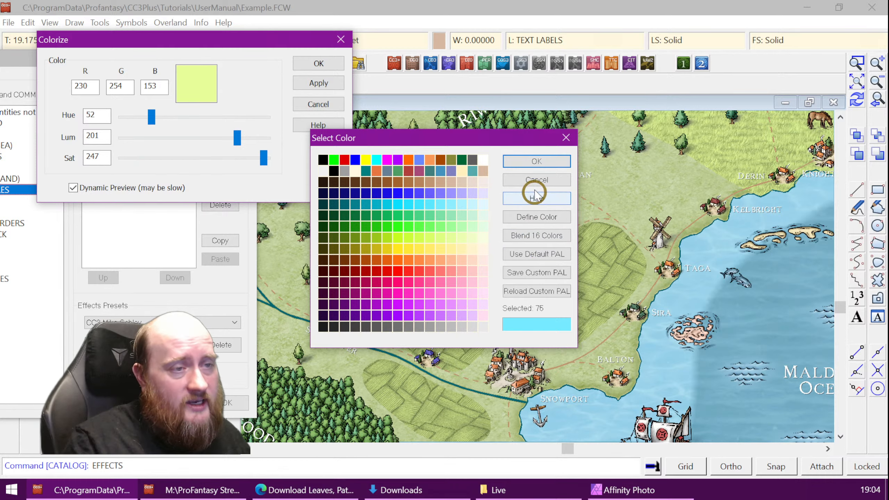
click(534, 162)
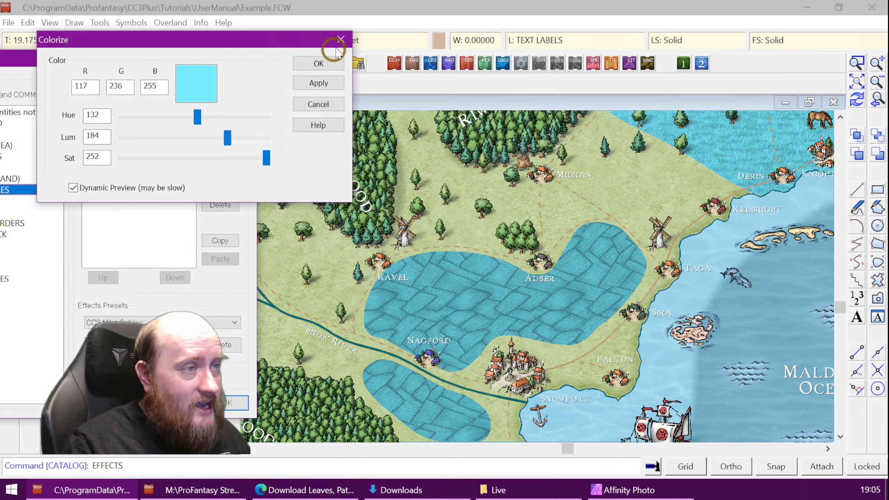
click(319, 64)
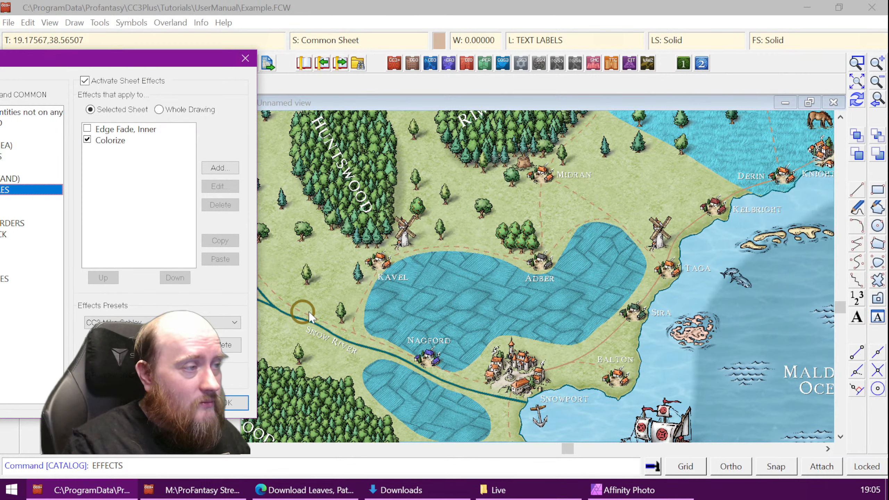
Disable Colorize, inspect the Adjust Hue / Saturation effect's settings without adding it, and close the sheet effects
click(88, 139)
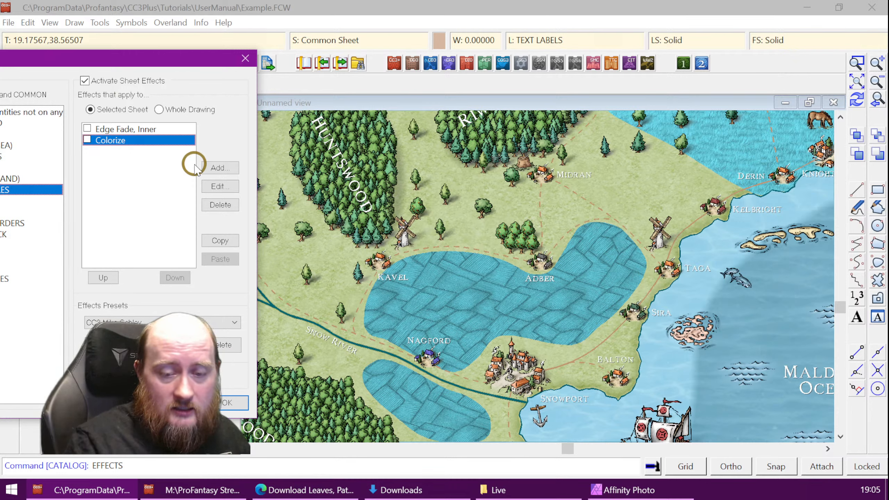
click(209, 168)
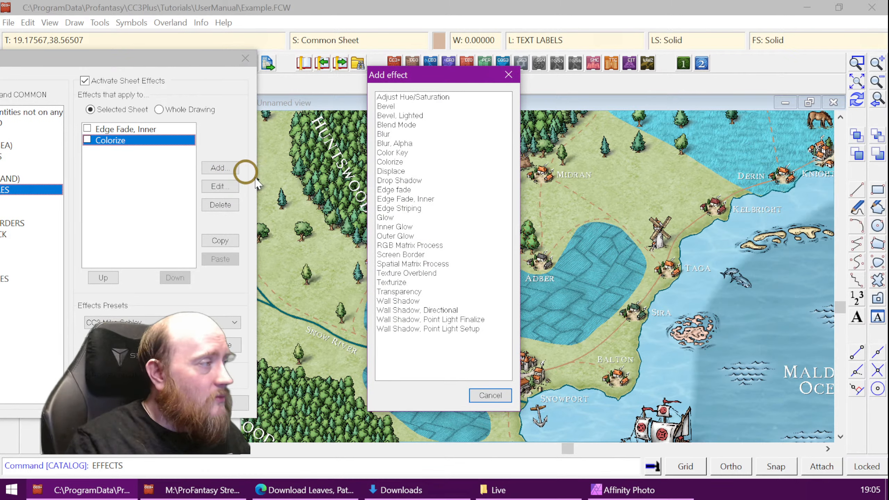
double_click(411, 97)
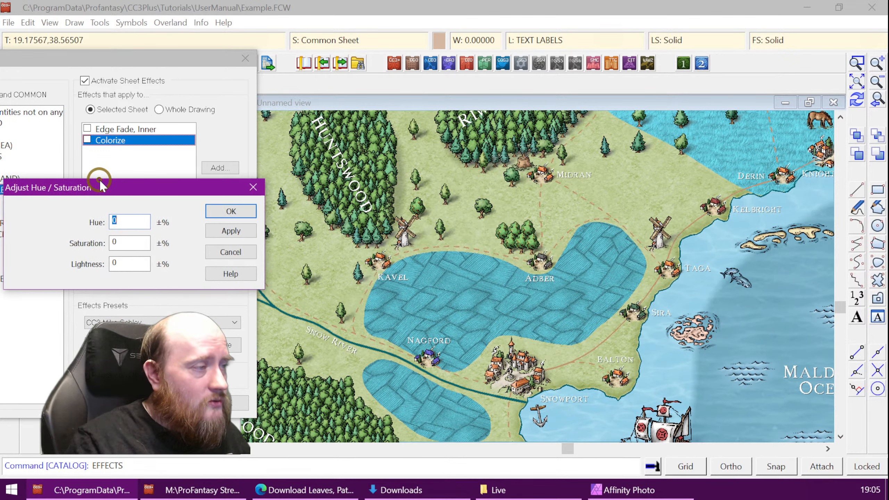
drag(99, 185, 206, 128)
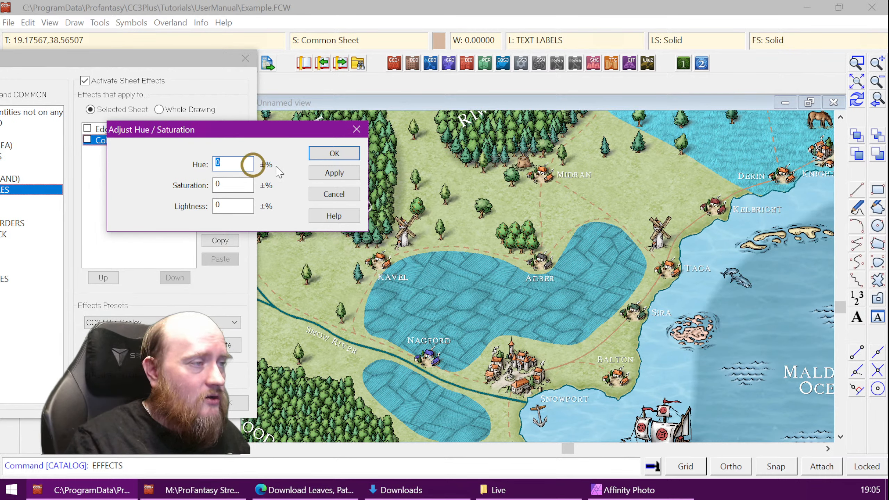
click(357, 131)
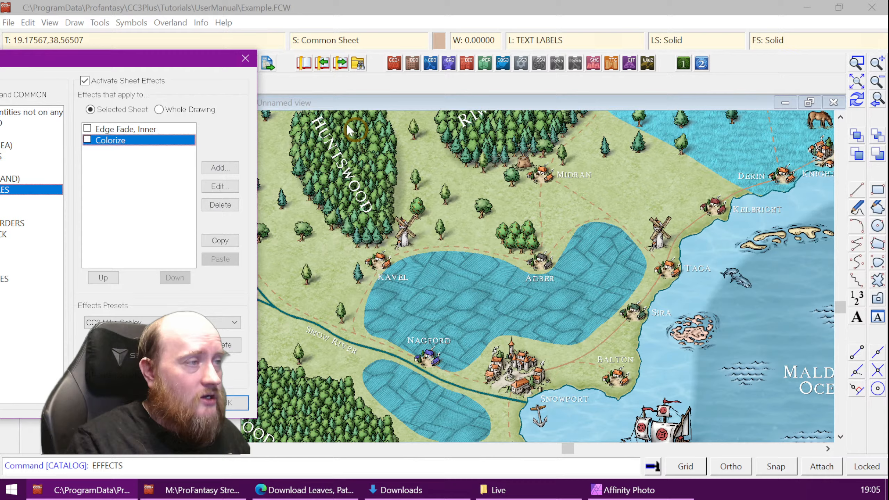
click(252, 59)
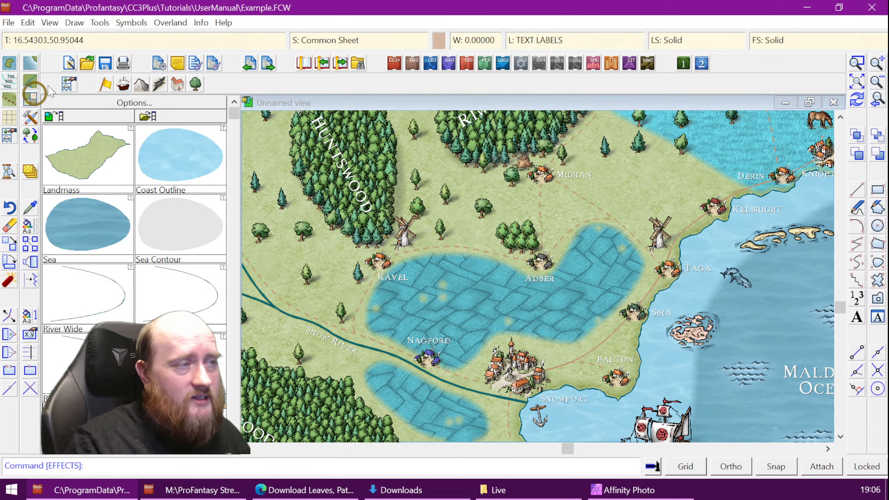
Start a new drawing of map type Overland Maps with self-decided settings, discarding the changes to the Example map
click(68, 64)
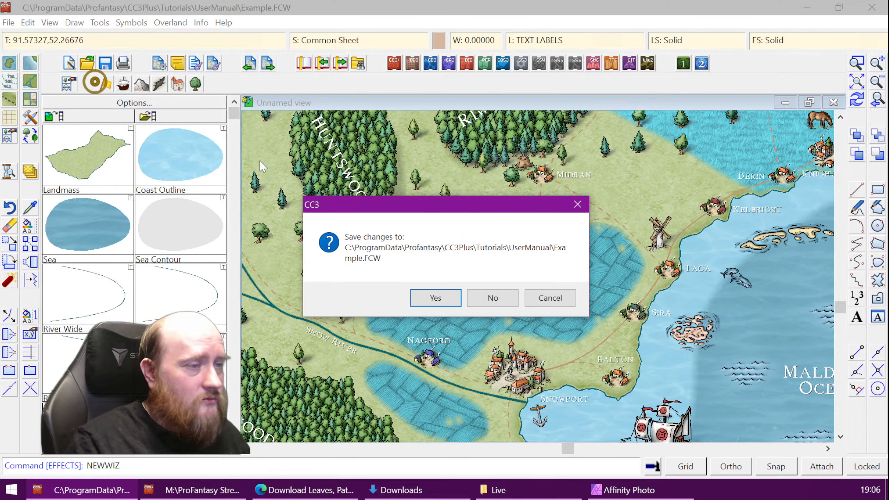
click(492, 297)
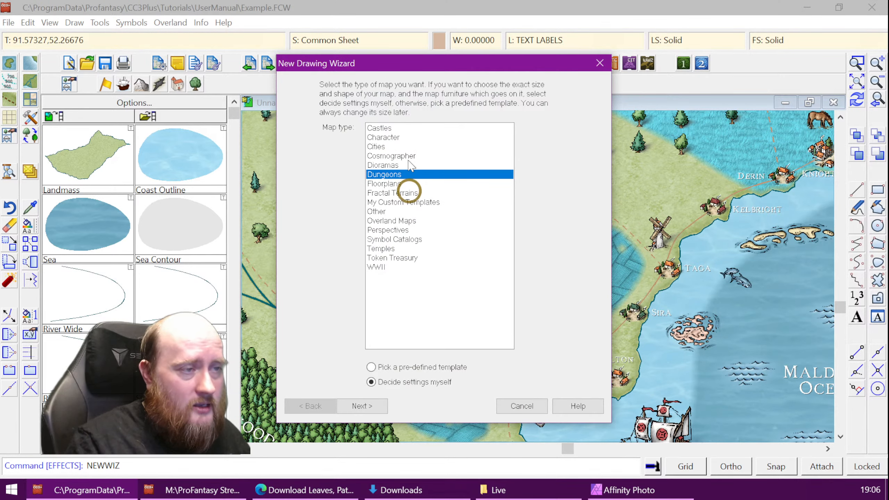
click(388, 221)
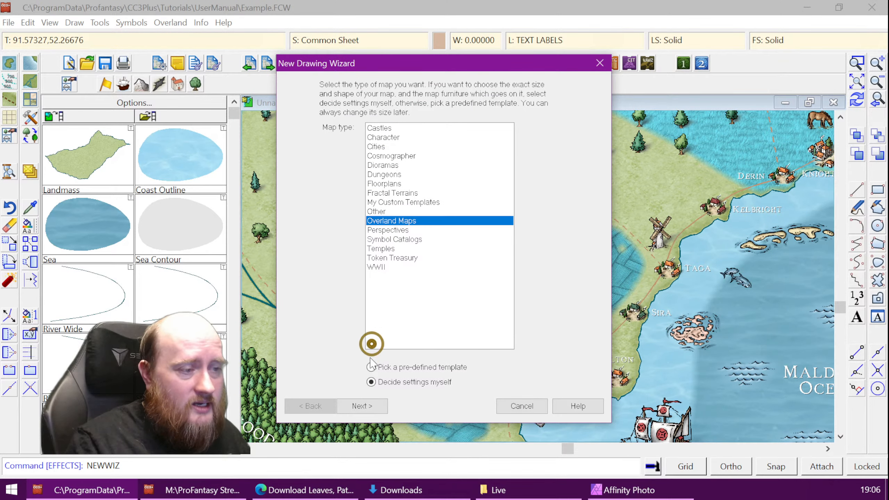
click(363, 407)
Choose the CC3 Mike Schley Overland style for the new map
scroll(350, 242, down, 20)
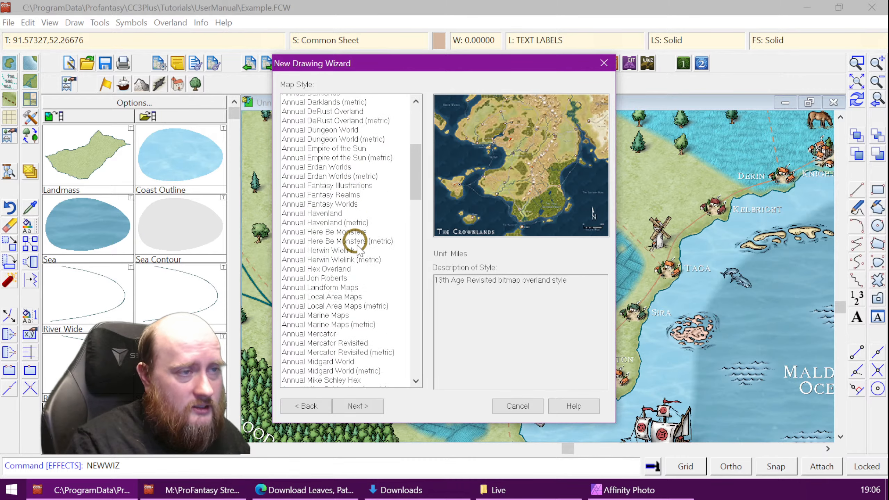
scroll(343, 319, down, 15)
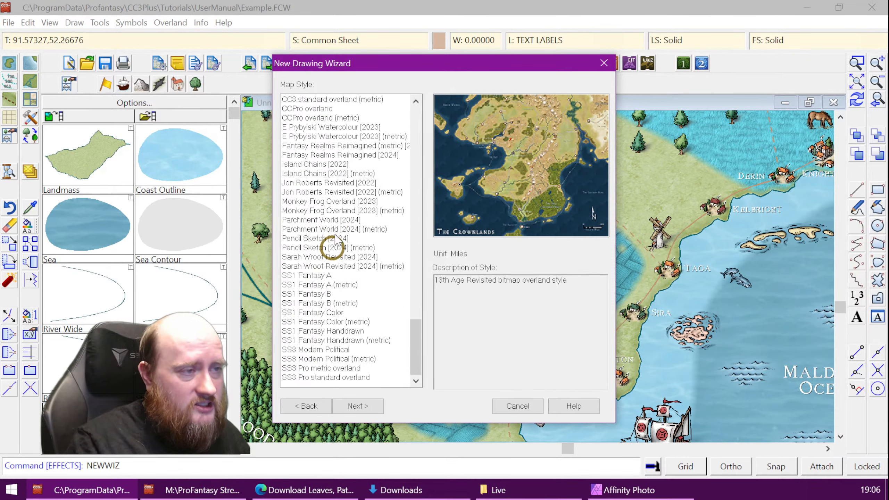
drag(406, 341, 407, 304)
click(353, 192)
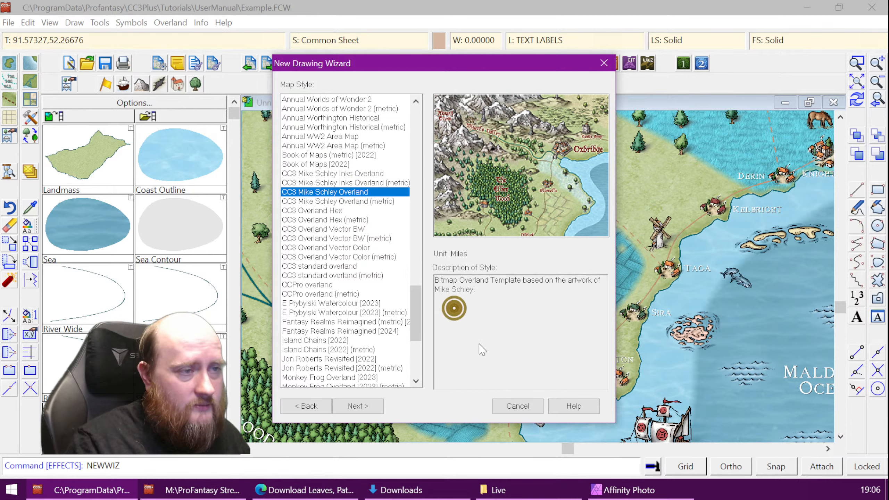
click(374, 406)
Set the new map's dimensions to 50 wide by 50 high
drag(346, 334, 251, 337)
key(BackSpace)
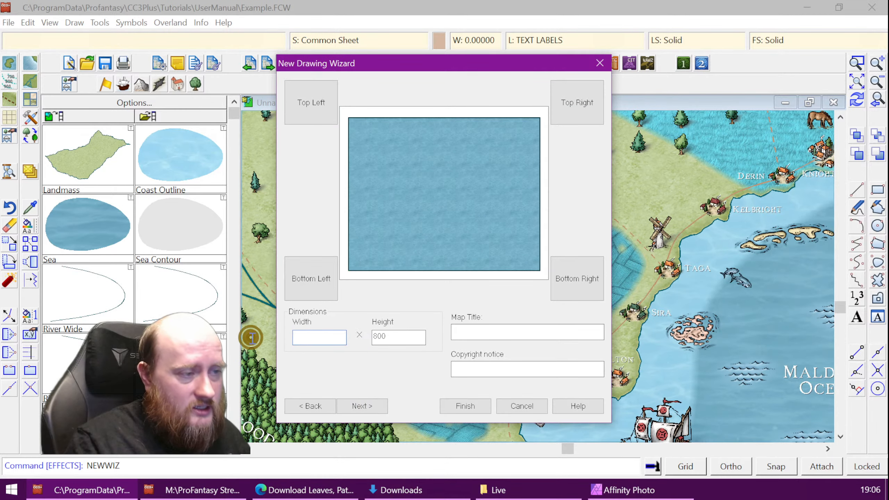
text(50)
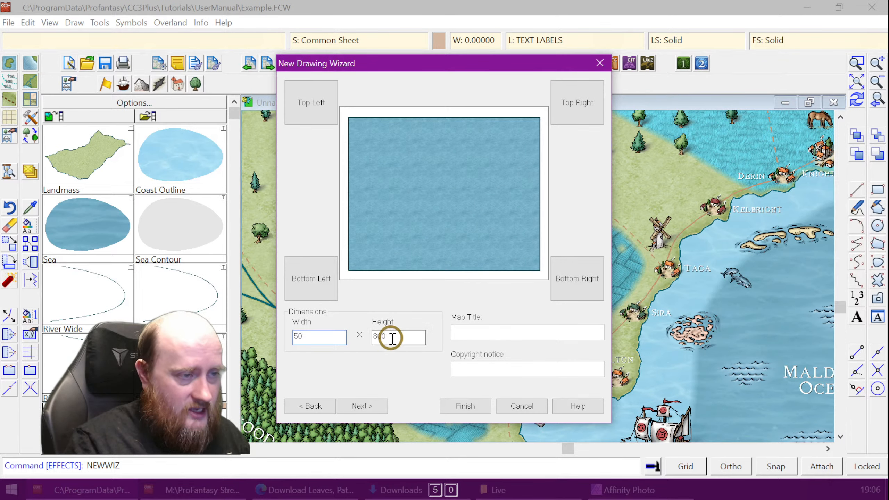
drag(391, 336, 351, 338)
text(50)
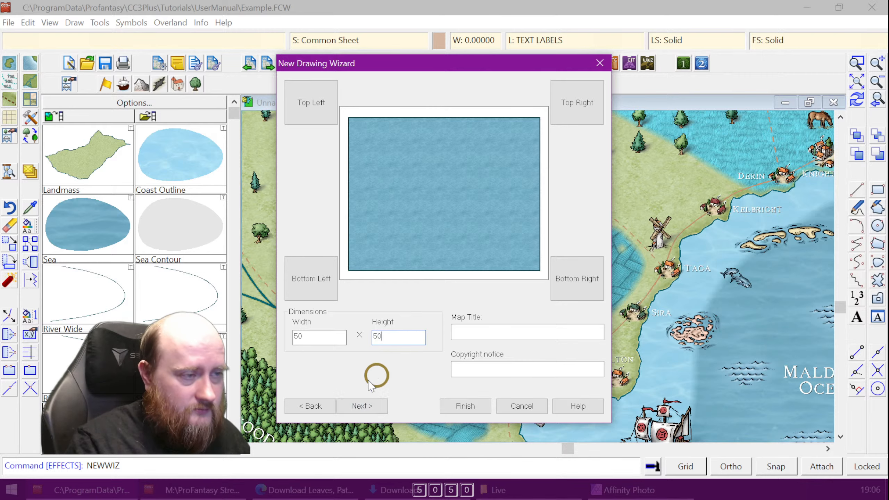
click(360, 407)
Set the map background's fill style to Land_MS and finish the new drawing's setup
click(481, 329)
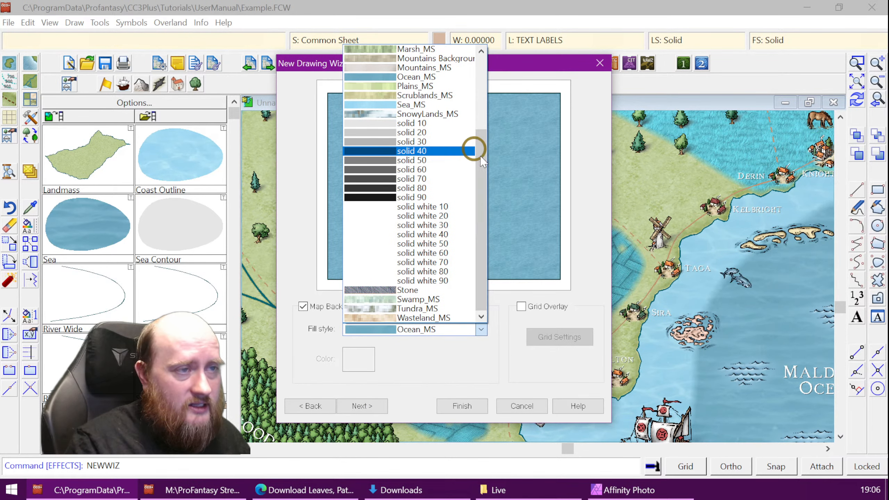
drag(480, 156, 484, 86)
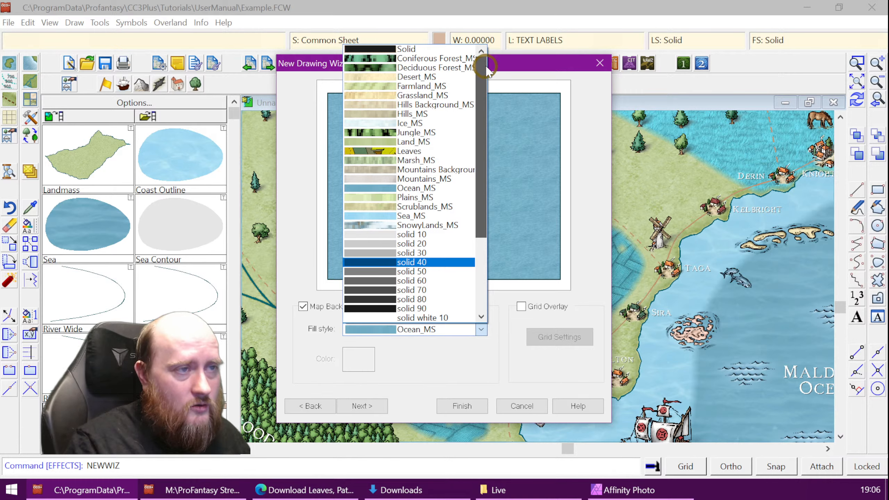
click(420, 142)
click(455, 406)
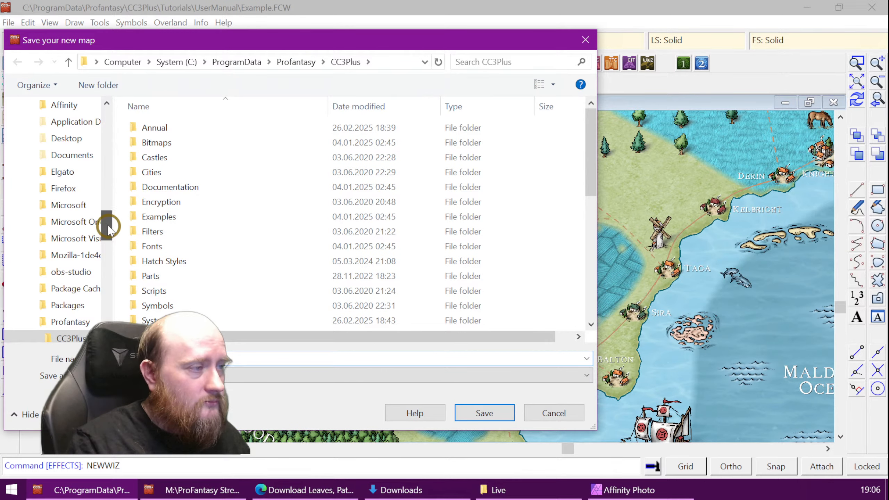
Save the new map as x in the Maps folder, replacing the existing file
drag(107, 224, 107, 120)
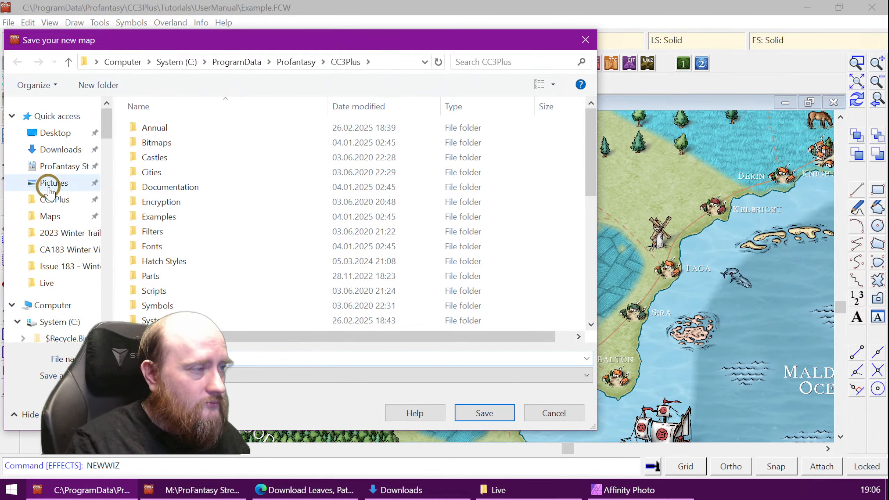
click(48, 215)
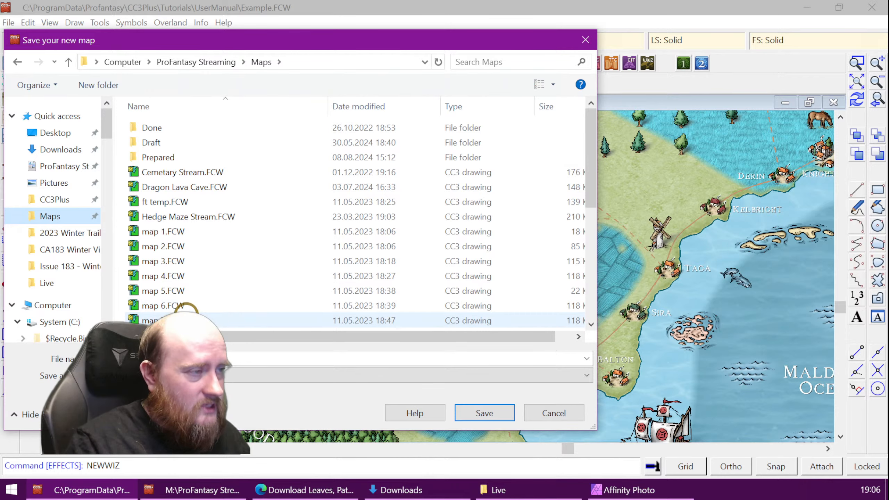
click(203, 359)
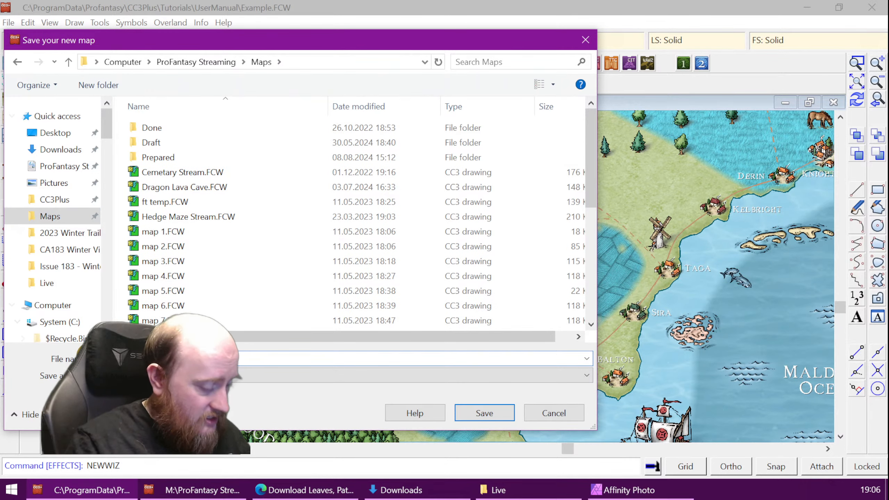
text(x)
key(Return)
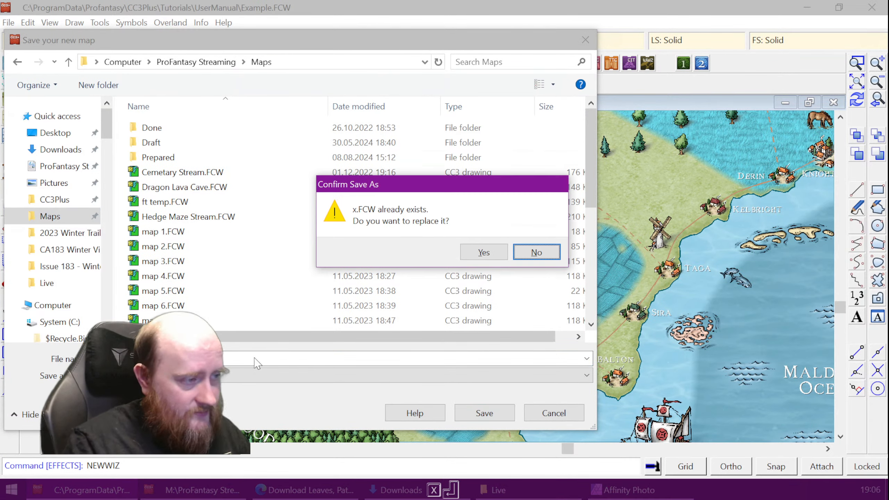
click(481, 253)
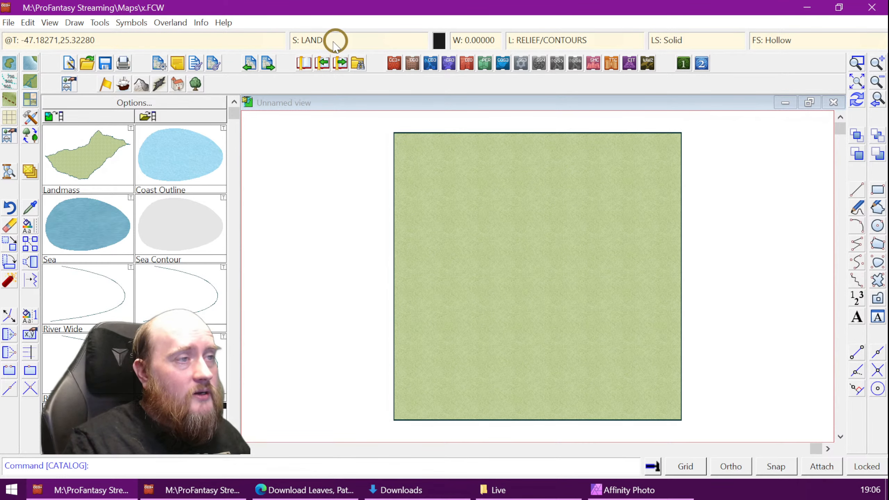
Add a new drawing sheet named LAYER1 directly after the LAND FEATURES sheet
click(320, 41)
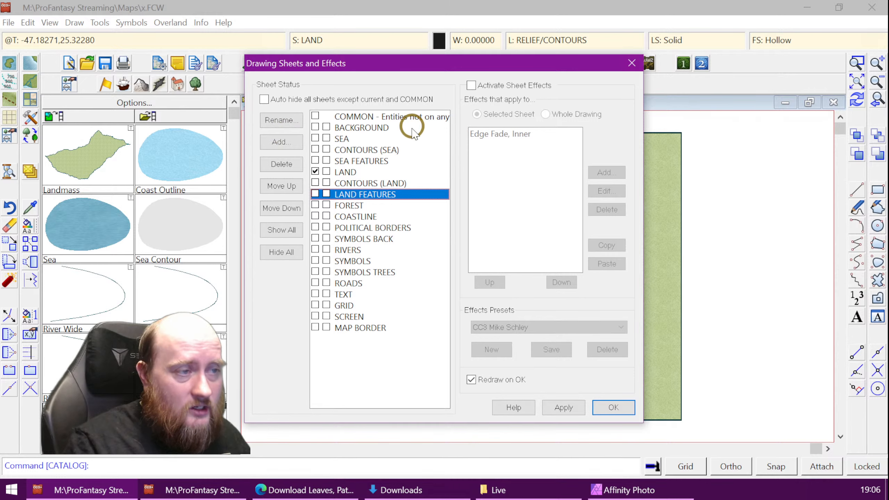
click(278, 141)
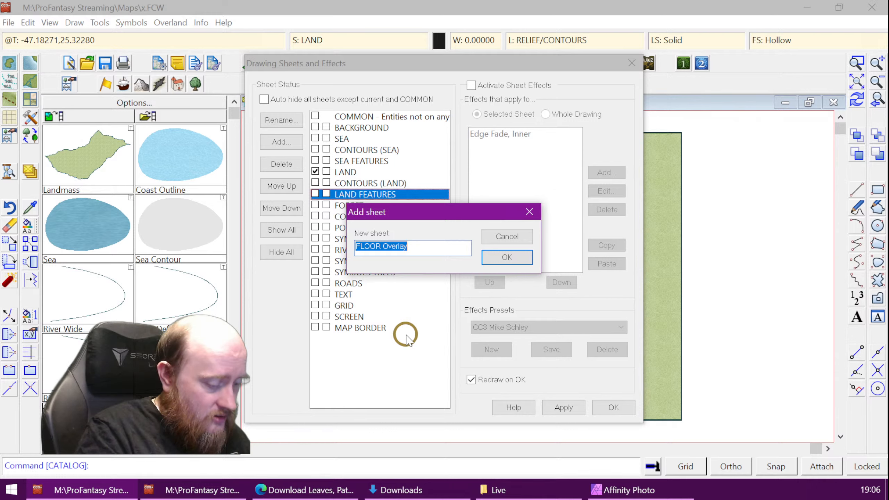
text(LAYER1)
key(Return)
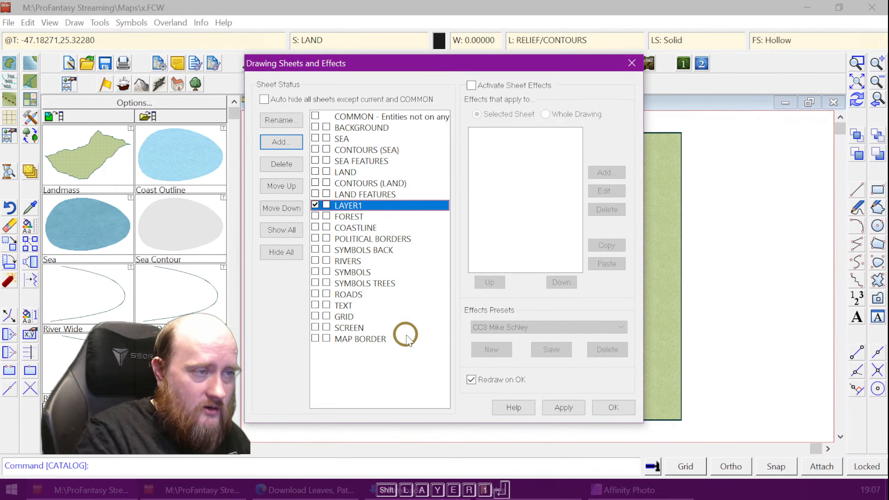
Hide all sheets except LAYER1 and accept the sheet settings
key(space)
key(space)
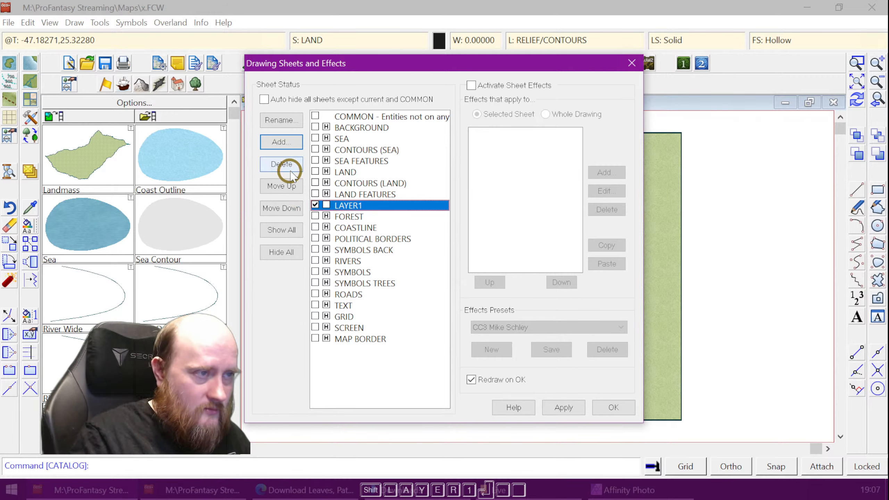
key(Return)
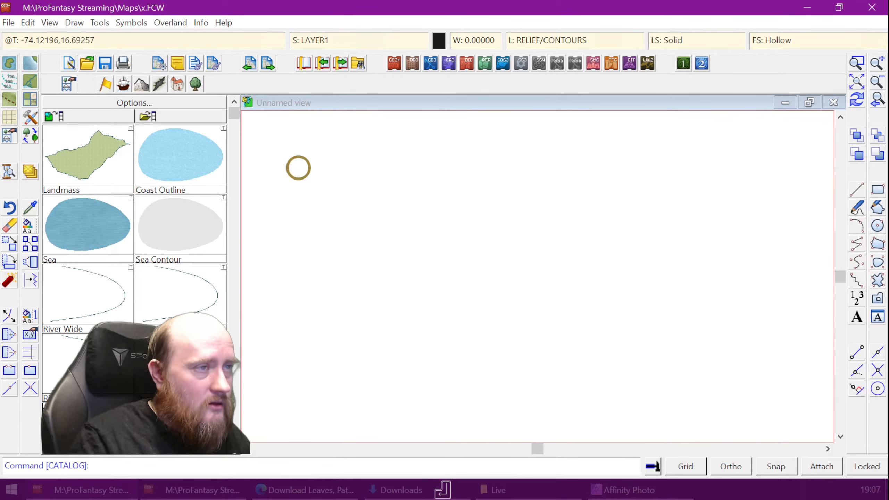
Show all drawing sheets and add a new sheet named LAYER2 directly after LAYER1
click(338, 41)
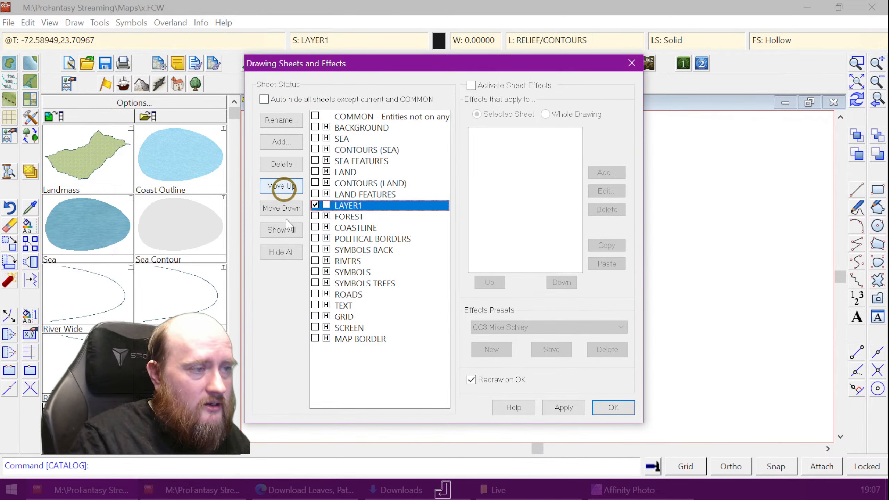
click(279, 231)
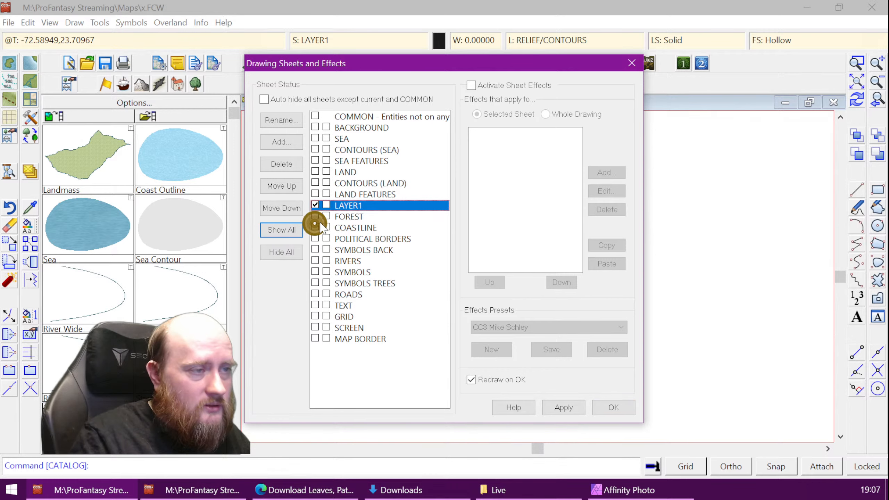
click(291, 139)
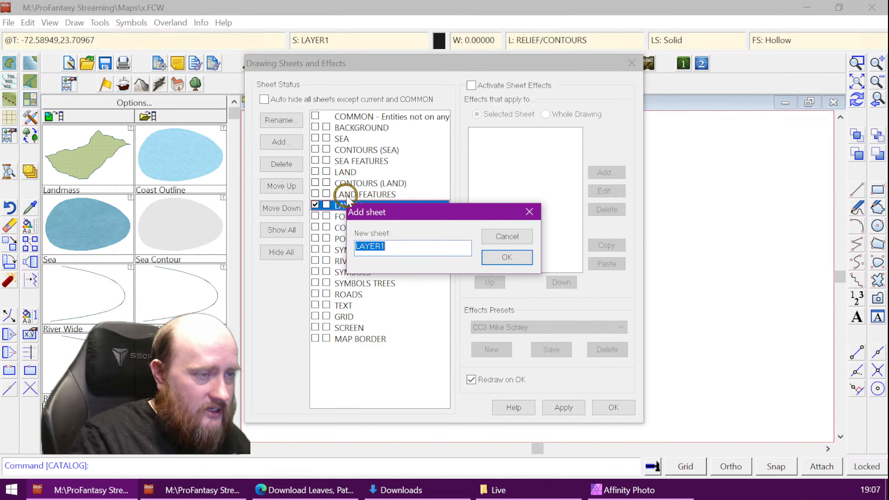
key(End)
key(BackSpace)
text(2)
key(Return)
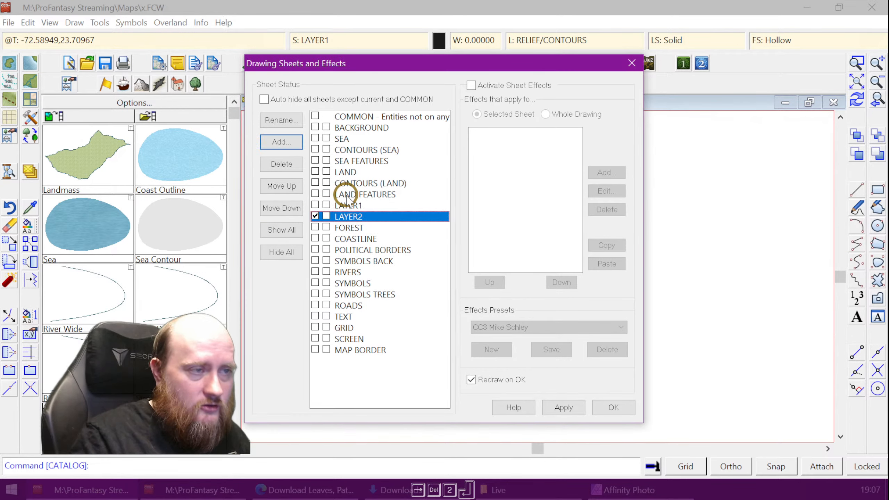
Add two more drawing sheets named LAYER3 and LAYER4 directly after LAYER2
click(281, 143)
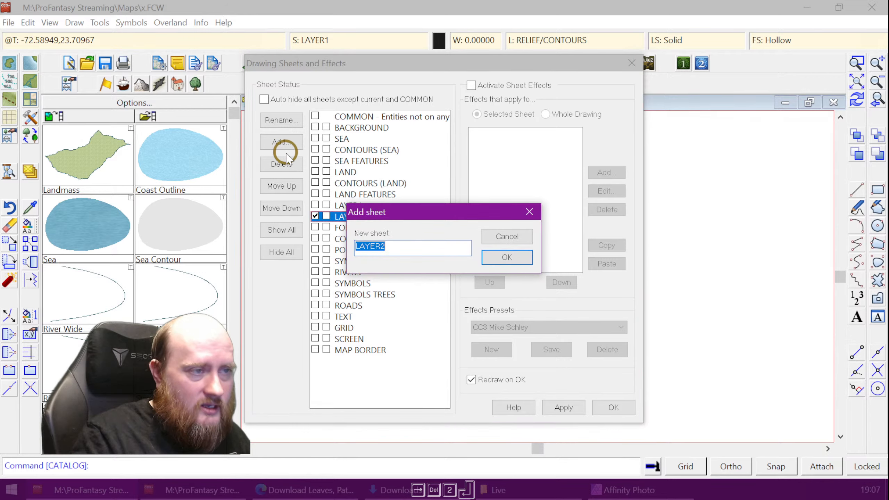
key(End)
text(3)
key(Return)
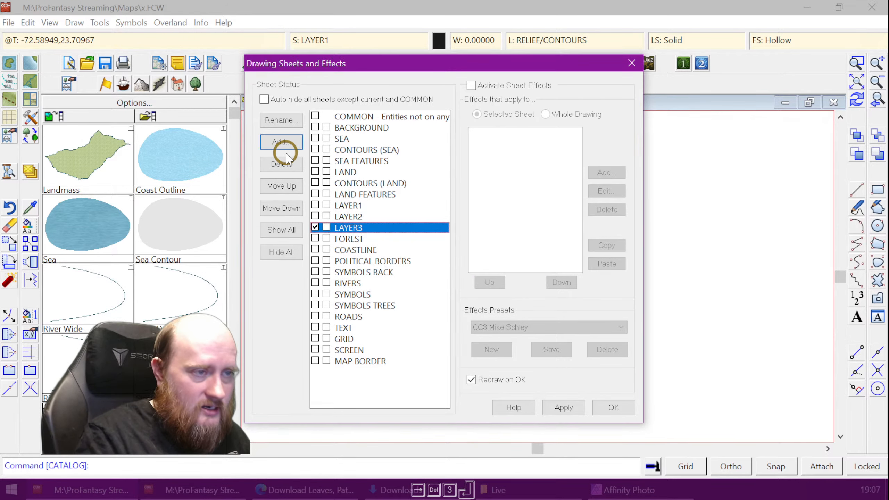
click(281, 142)
key(End)
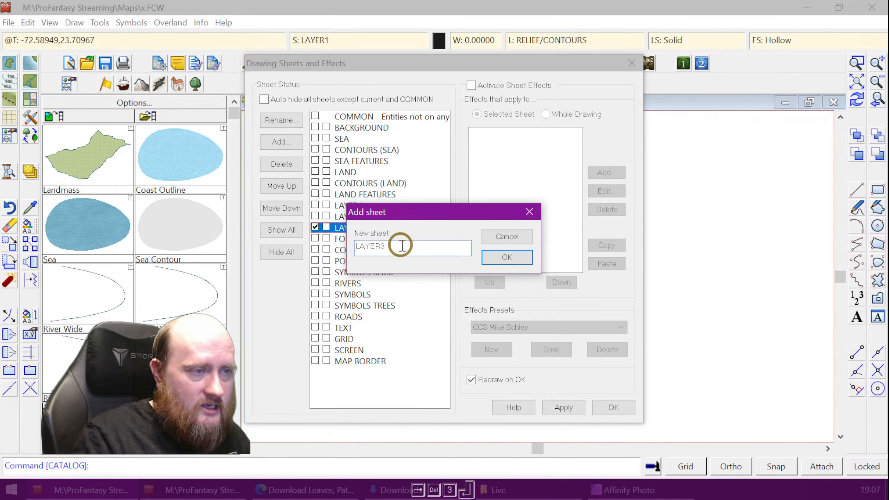
key(BackSpace)
text(4)
key(Return)
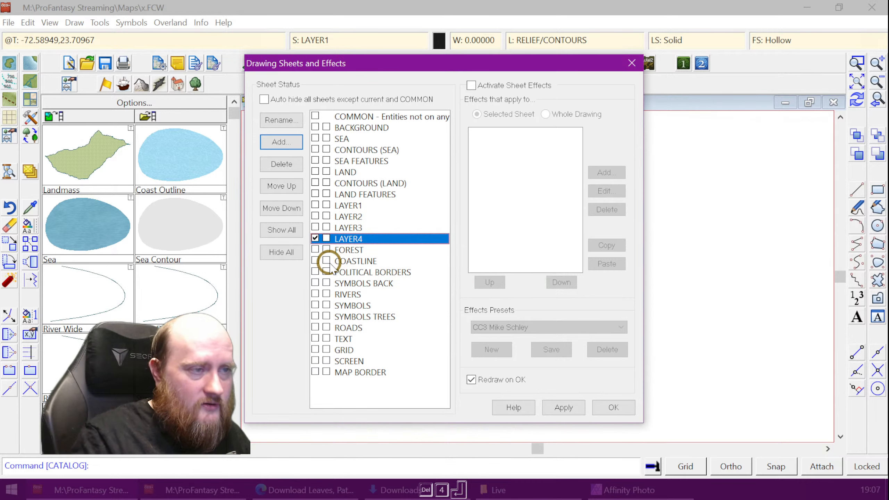
Add a drawing sheet named LAYER5 directly after LAYER4
click(264, 148)
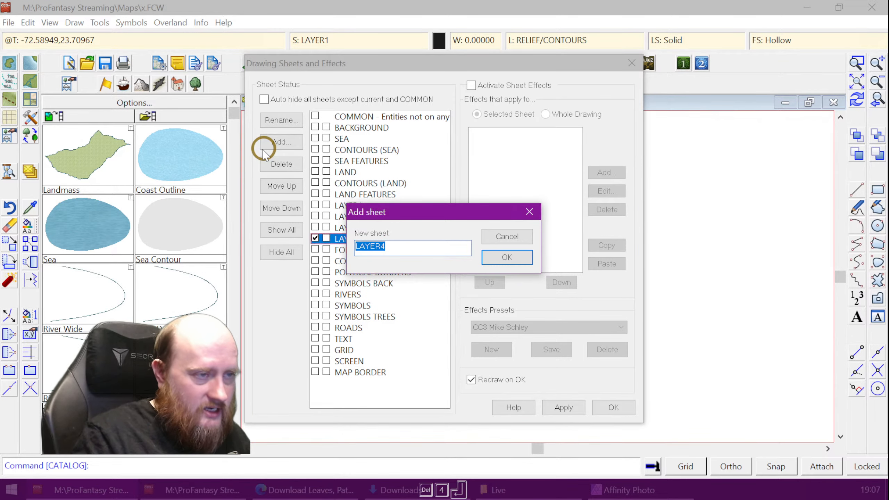
key(End)
key(BackSpace)
text(5)
key(Return)
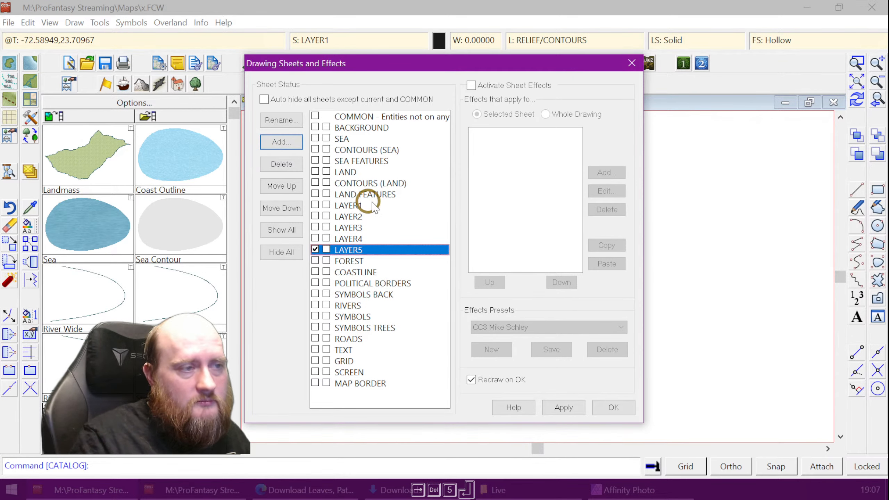
Activate sheet effects and add an Adjust Hue/Saturation effect with a hue of 5% to the LAYER1 sheet
click(361, 207)
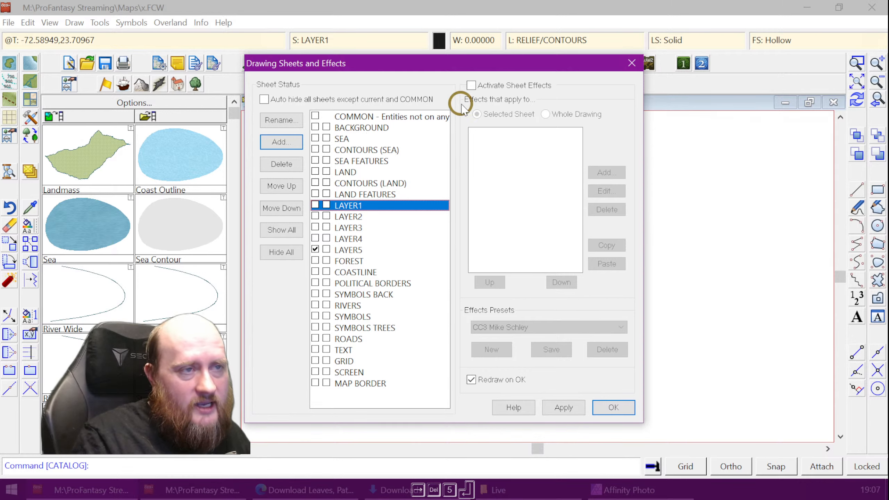
click(471, 86)
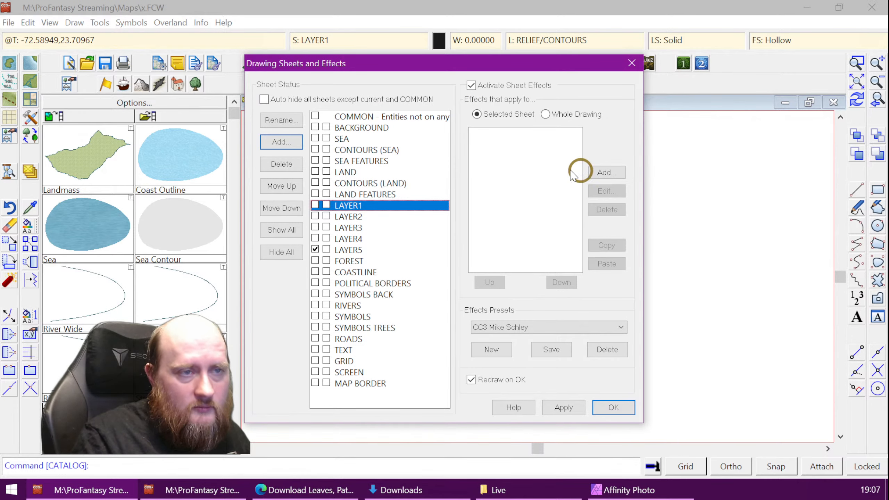
click(606, 173)
click(417, 98)
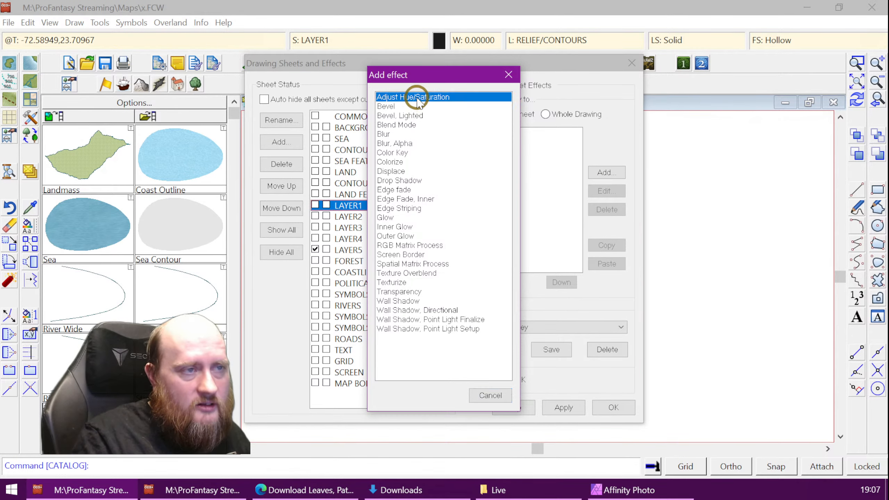
double_click(417, 98)
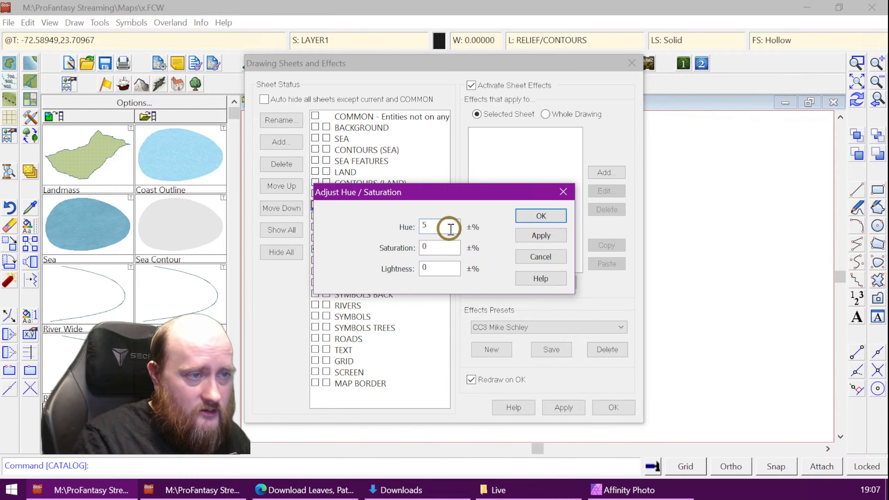
text(5)
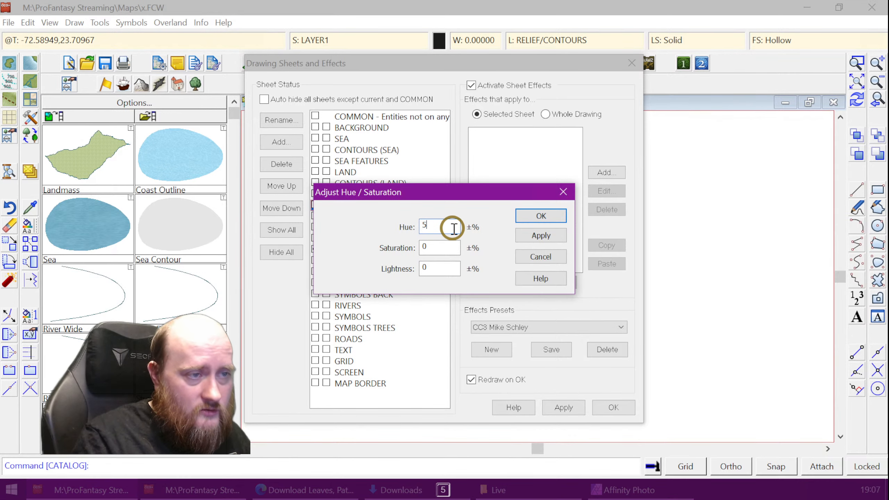
click(541, 216)
Copy the Adjust Hue/Saturation effect from LAYER1 and paste it onto the LAYER2 sheet
click(514, 135)
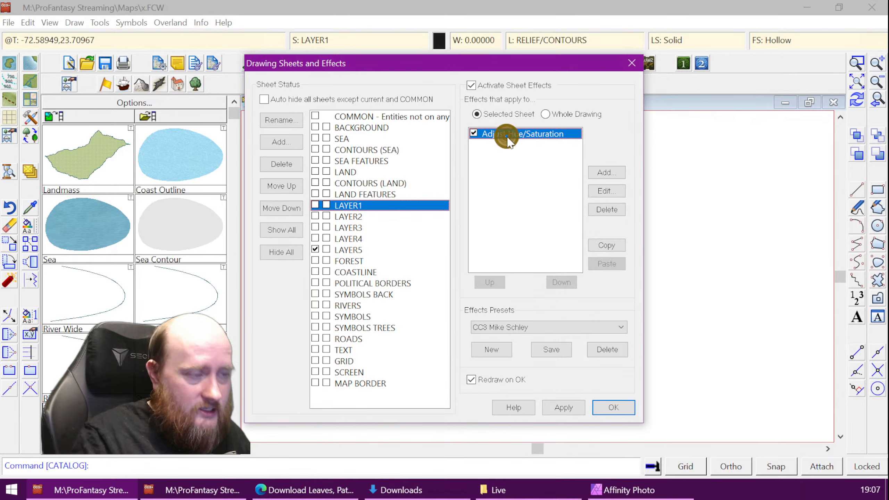
click(607, 246)
click(377, 217)
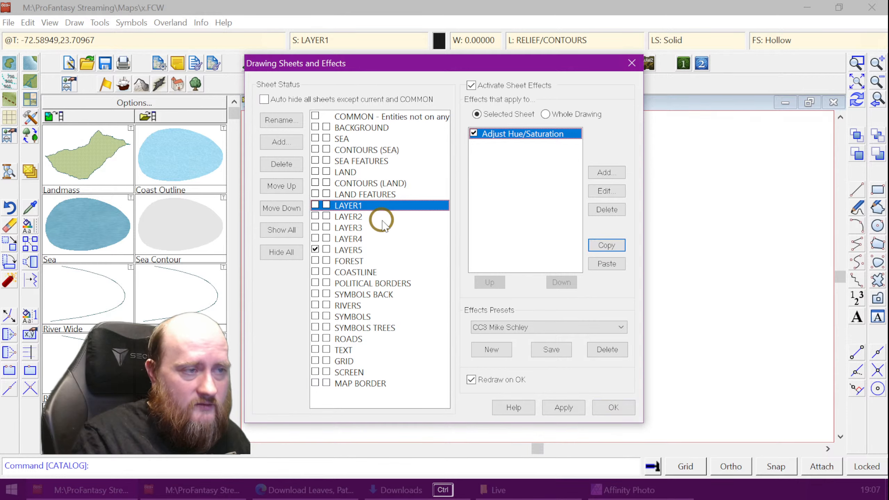
click(562, 203)
click(607, 264)
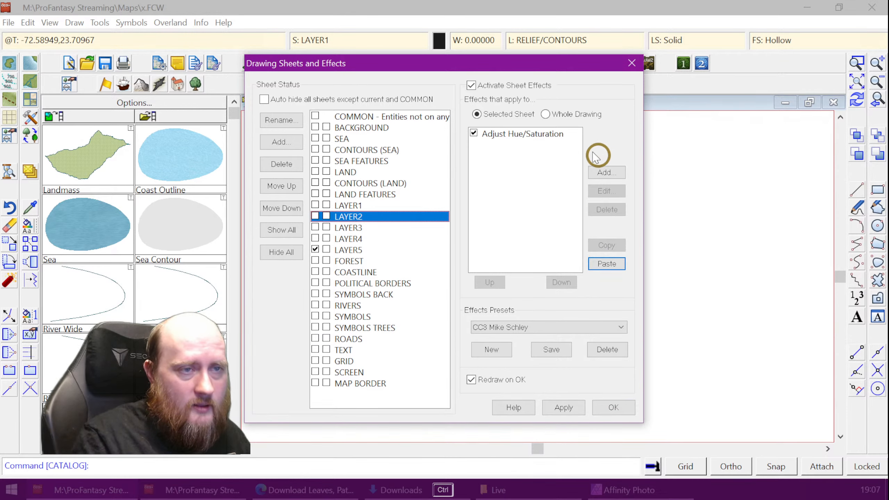
Set the hue of LAYER2's Adjust Hue/Saturation effect to 10%
click(549, 135)
click(600, 191)
click(429, 226)
text(10)
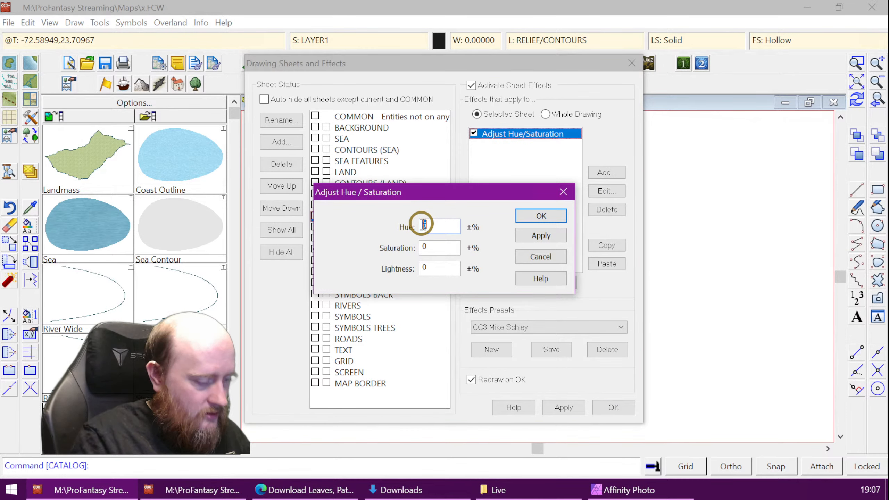
click(539, 214)
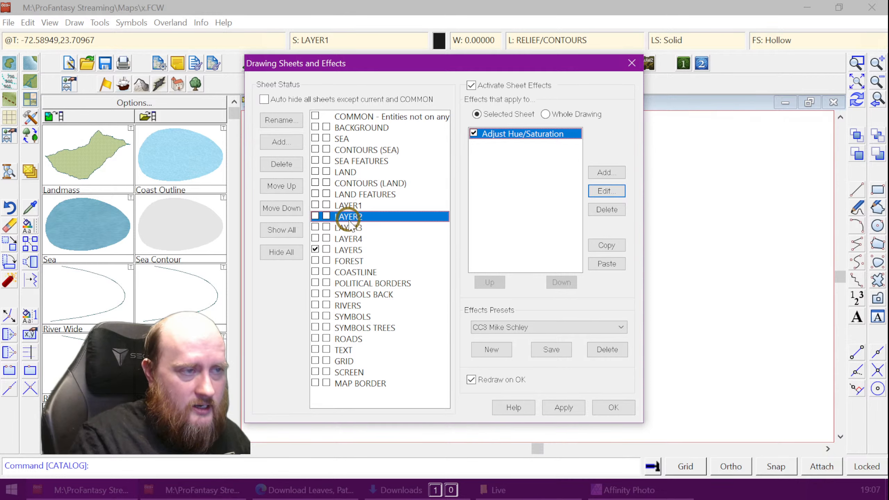
Paste the copied Adjust Hue/Saturation effect onto the LAYER3 sheet and set its hue to 15%
click(350, 227)
click(607, 263)
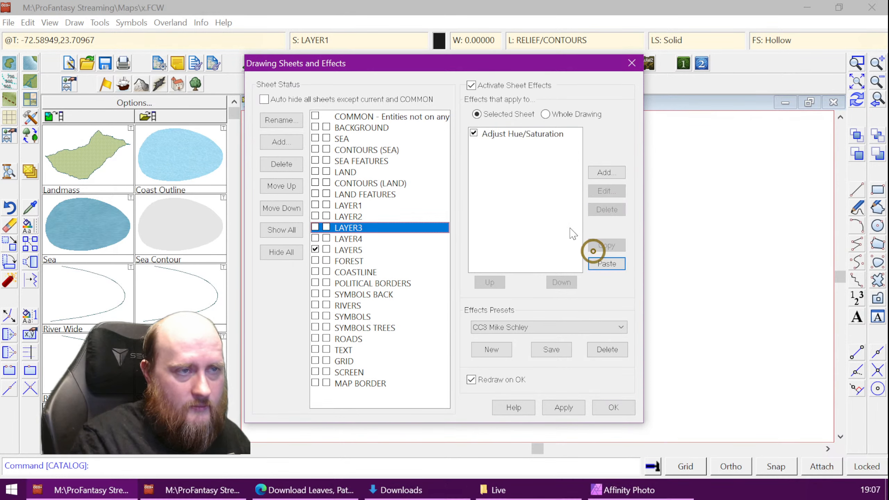
click(522, 133)
double_click(504, 180)
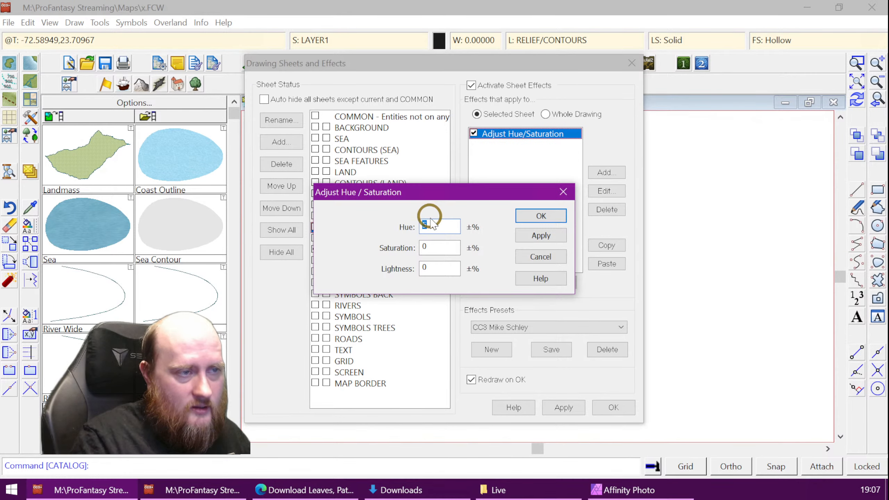
text(15)
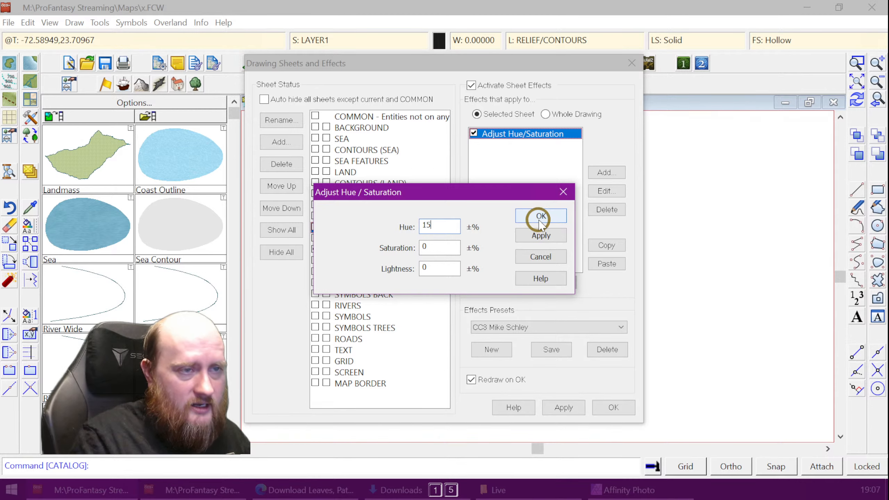
click(541, 215)
Paste the copied Adjust Hue/Saturation effect onto the LAYER4 sheet and set its hue to 20%
click(350, 239)
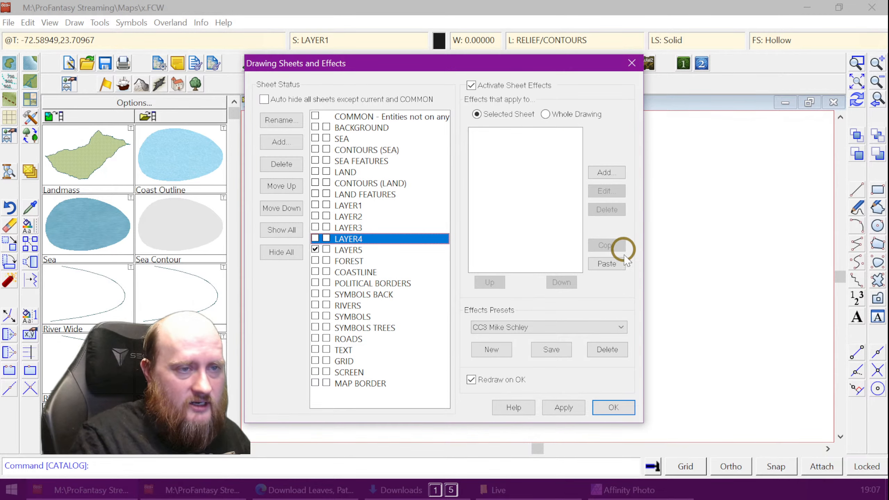
click(602, 172)
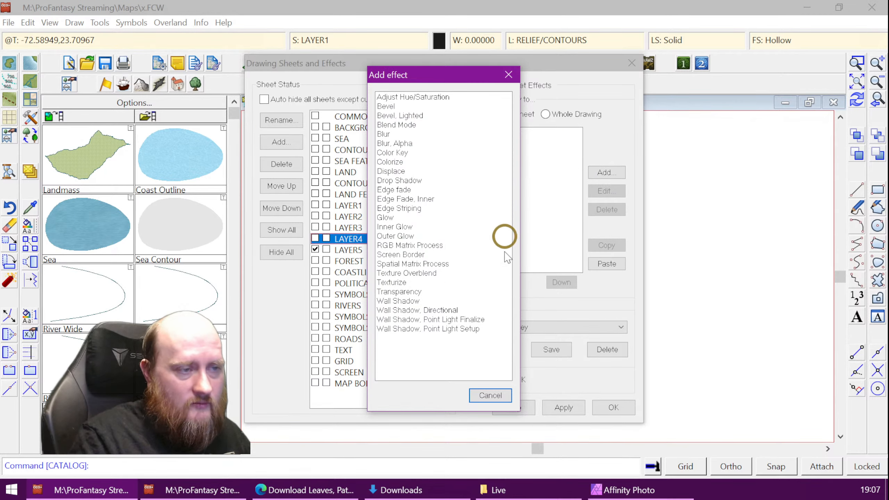
click(490, 395)
click(612, 259)
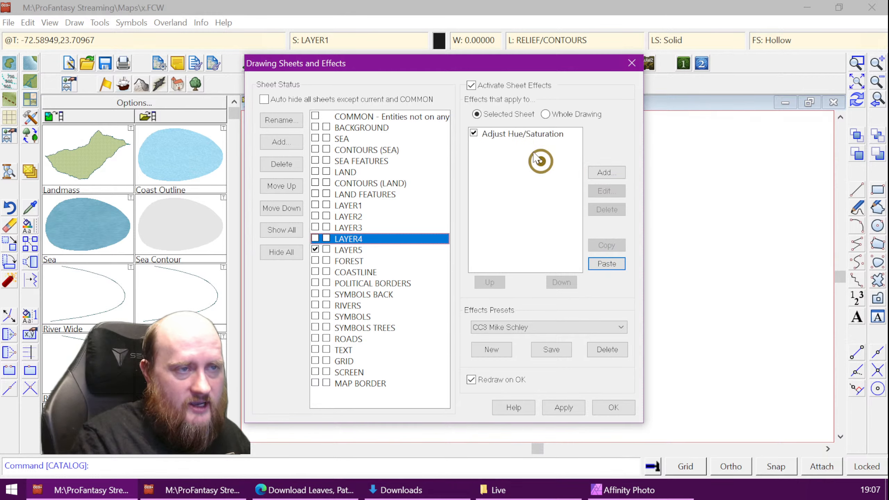
click(526, 133)
click(609, 191)
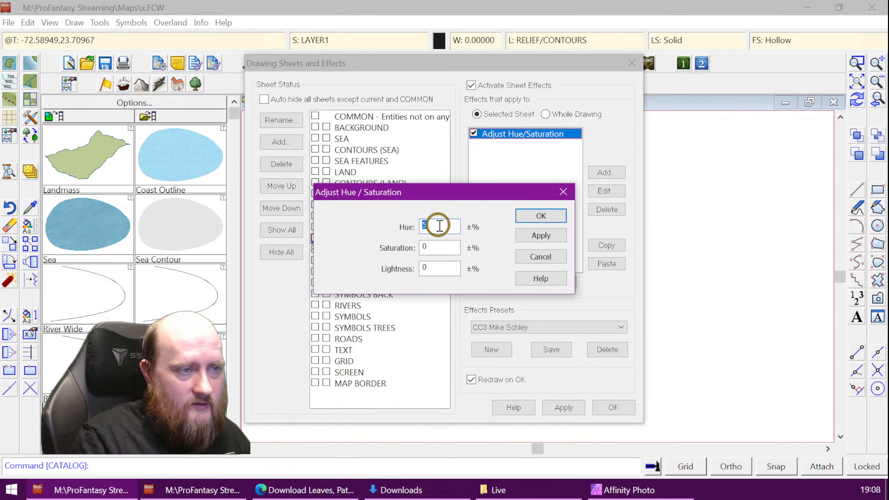
text(20)
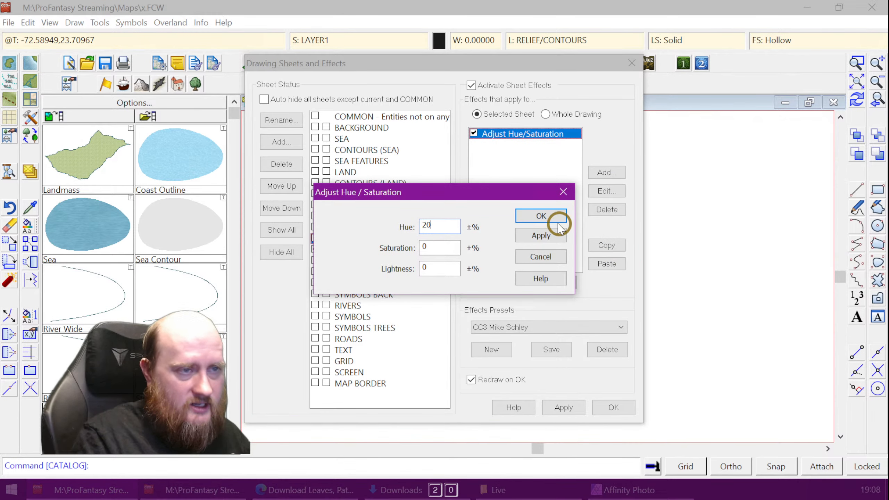
click(541, 216)
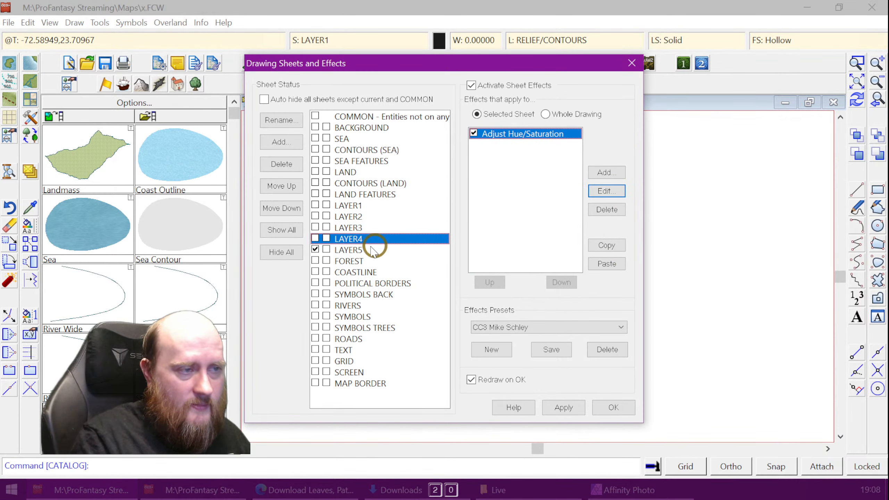
Paste the copied Adjust Hue/Saturation effect onto the LAYER5 sheet and set its hue to 25%
click(350, 249)
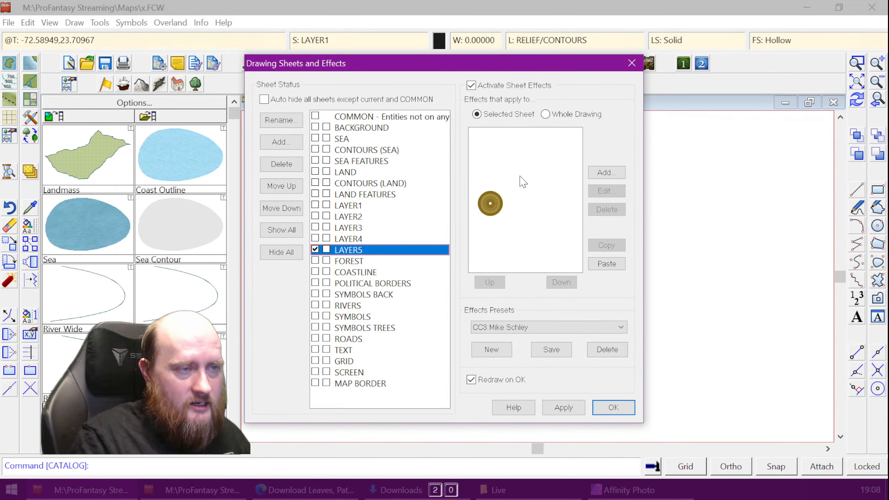
click(606, 263)
click(515, 134)
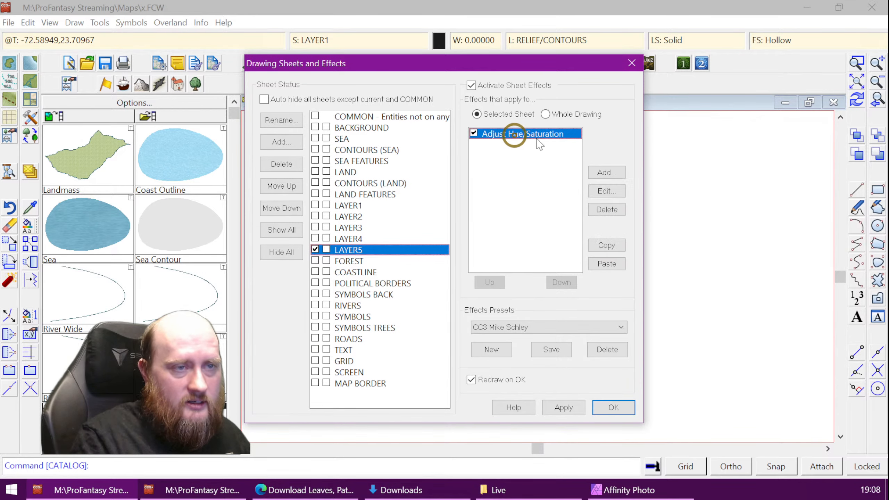
click(606, 192)
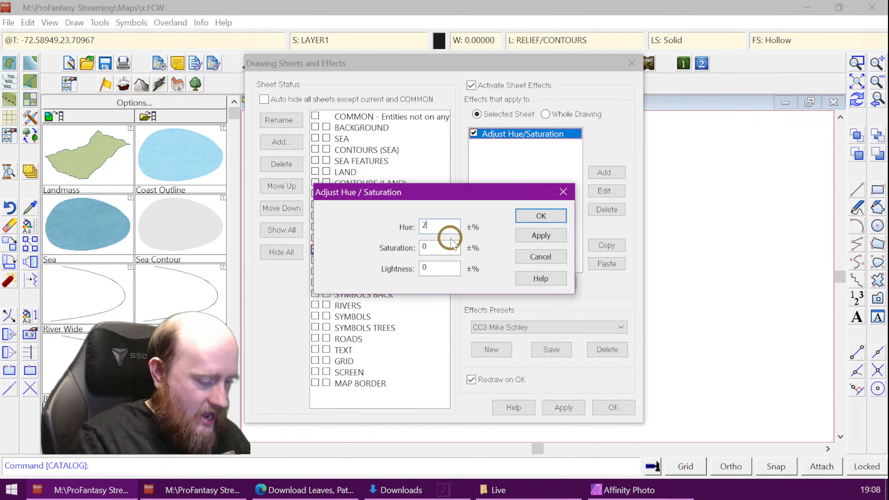
text(25)
click(541, 235)
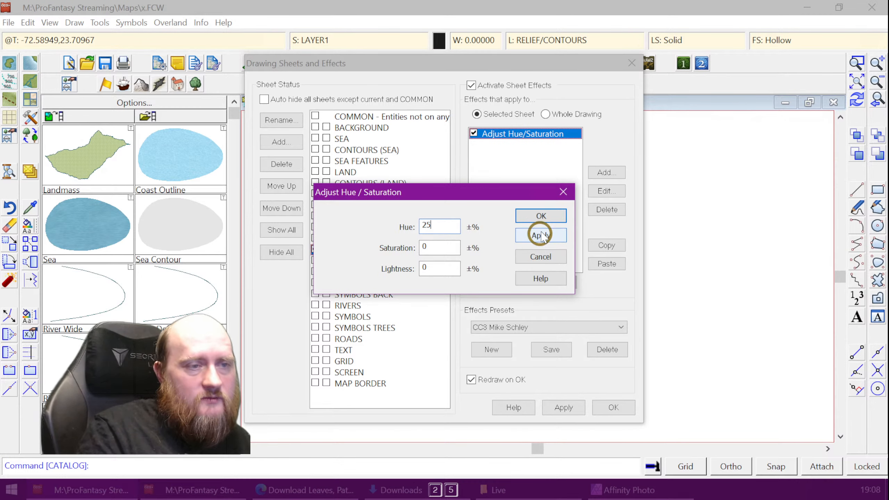
click(535, 214)
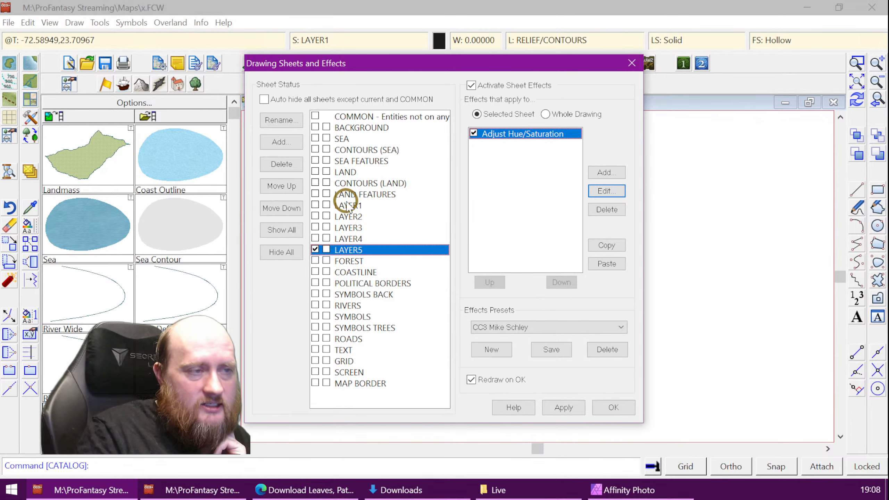
Make LAYER1 the current sheet and apply the sheet settings
click(324, 205)
click(316, 205)
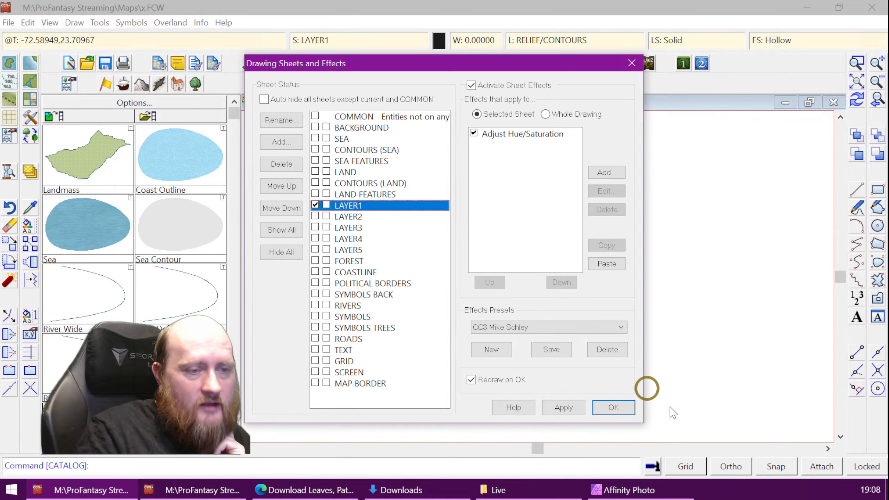
click(615, 408)
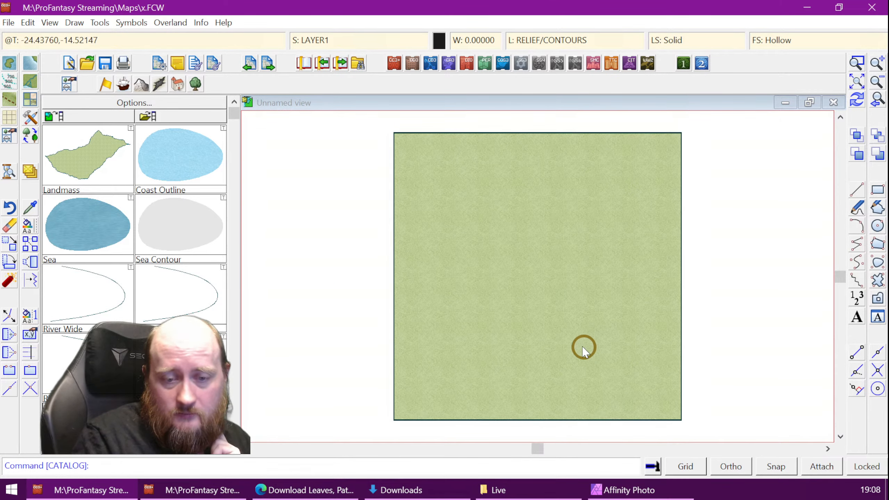
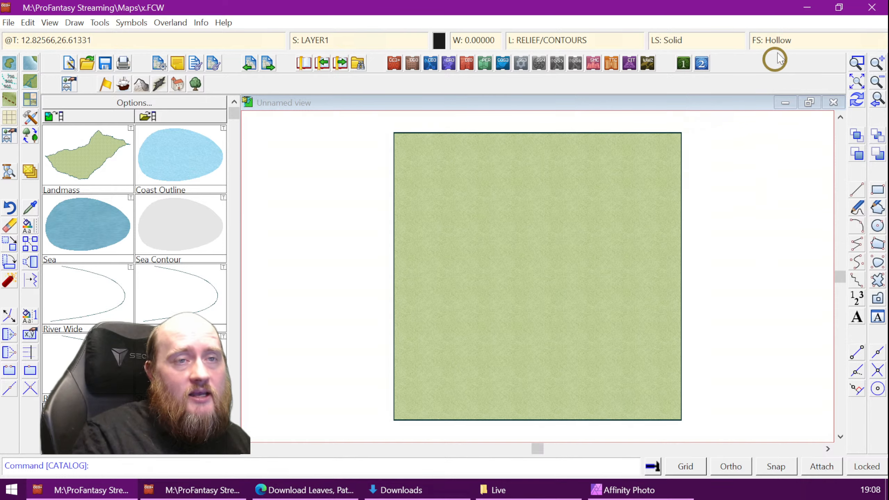
Set the current fill style to the Land_MS bitmap fill
click(777, 40)
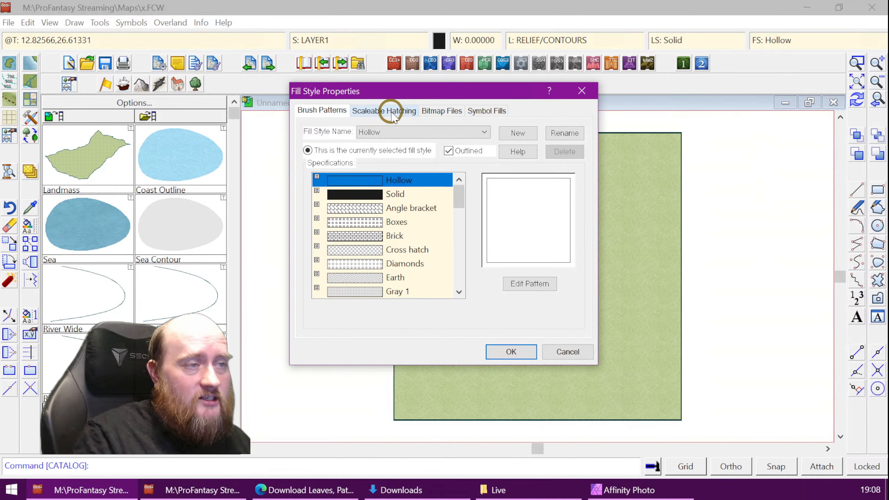
click(440, 111)
click(488, 111)
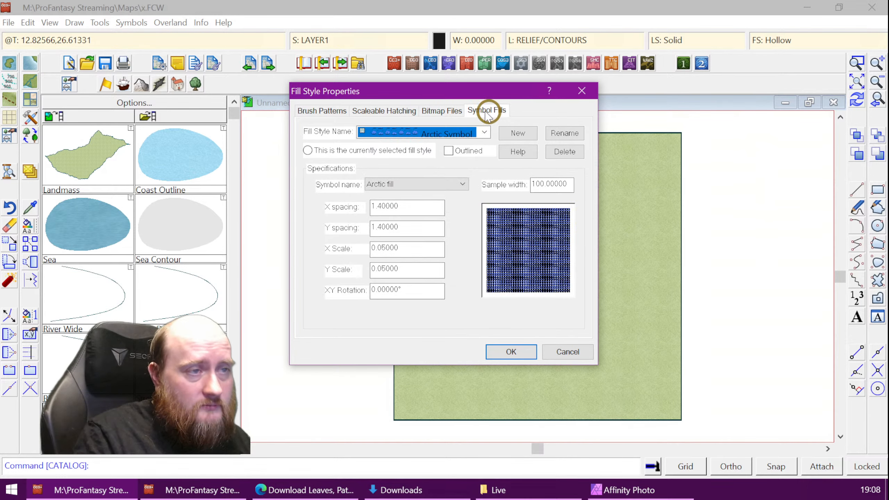
click(450, 110)
click(485, 132)
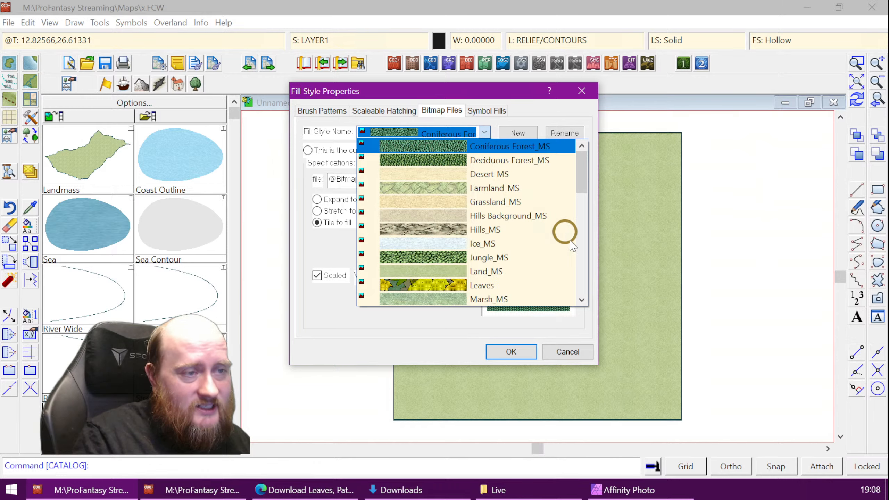
drag(579, 178, 488, 228)
click(491, 231)
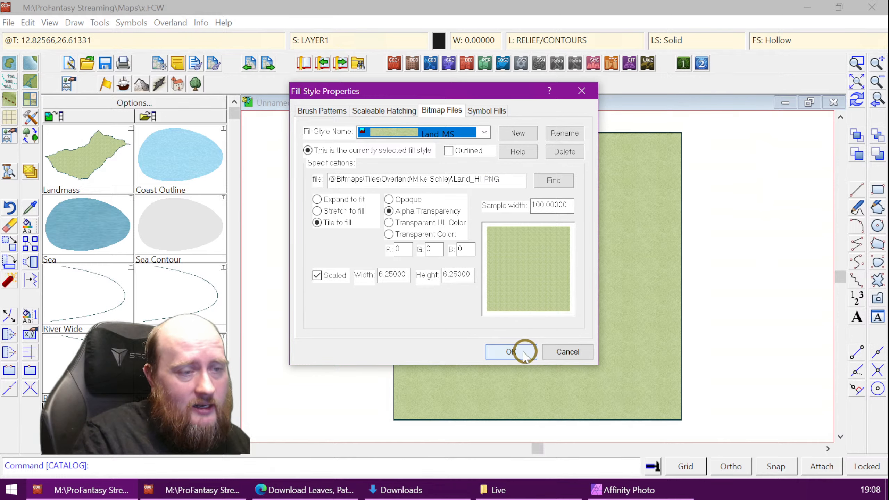
click(510, 351)
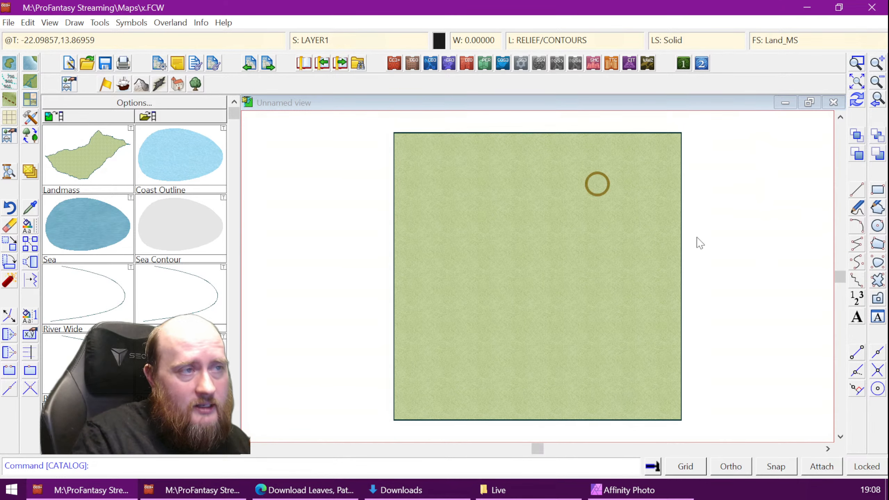
Draw a large filled circle on LAYER1 around the middle of the map, covering most of its width, and redraw the view
click(878, 227)
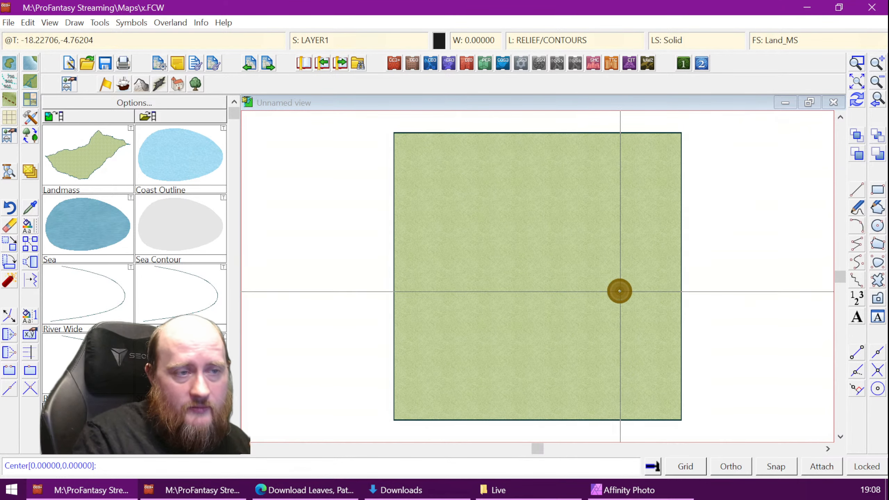
click(532, 266)
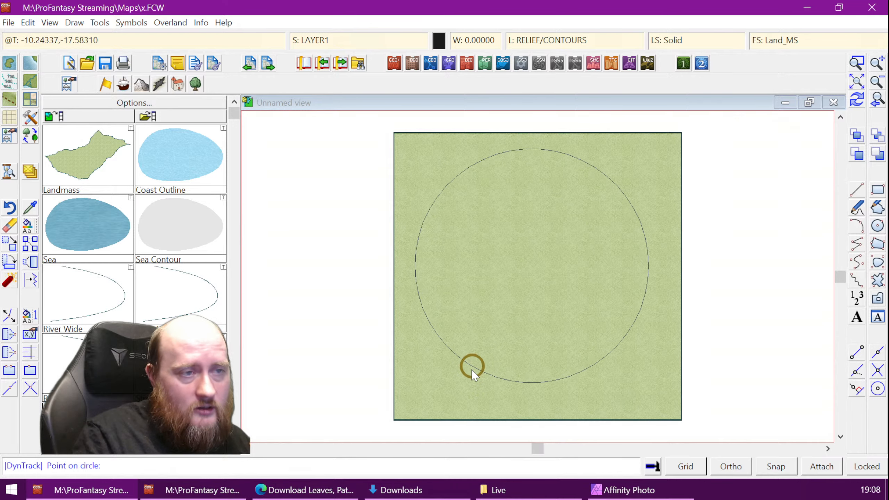
click(473, 369)
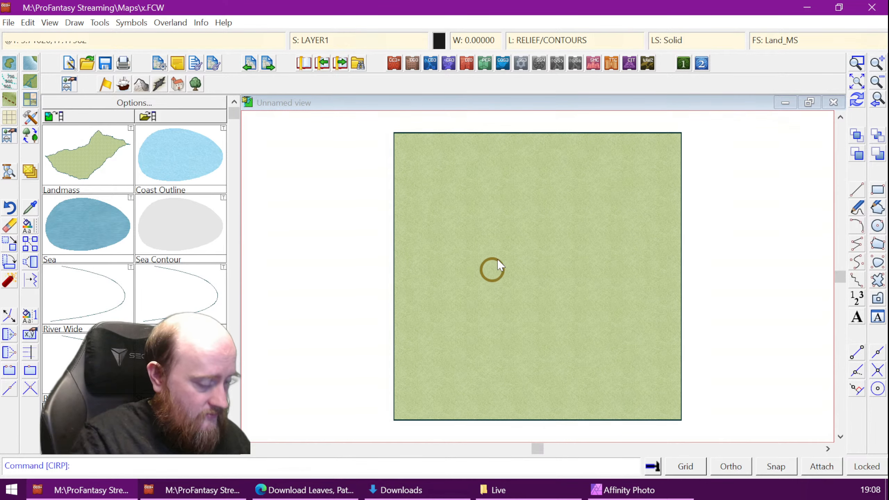
key(ctrl+r)
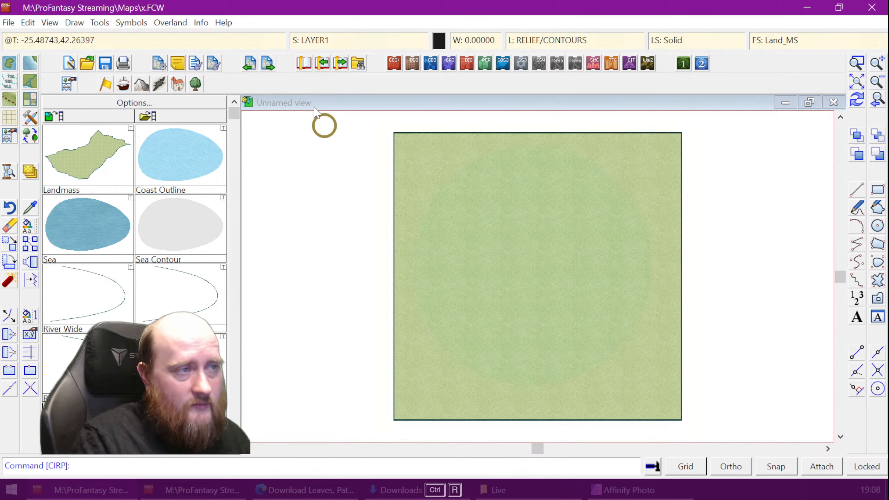
Make LAYER2 the current sheet, draw a slightly smaller filled circle inside the LAYER1 circle, and redraw the view
click(324, 41)
click(316, 208)
click(318, 217)
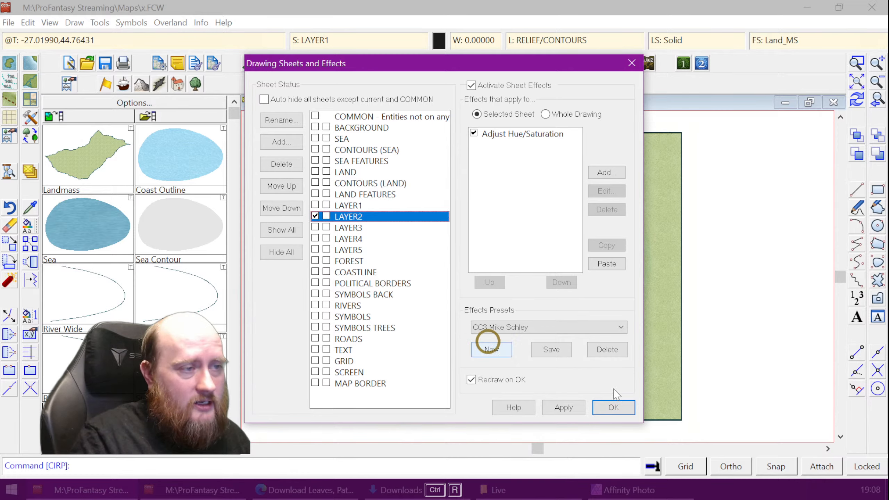
click(614, 407)
click(877, 227)
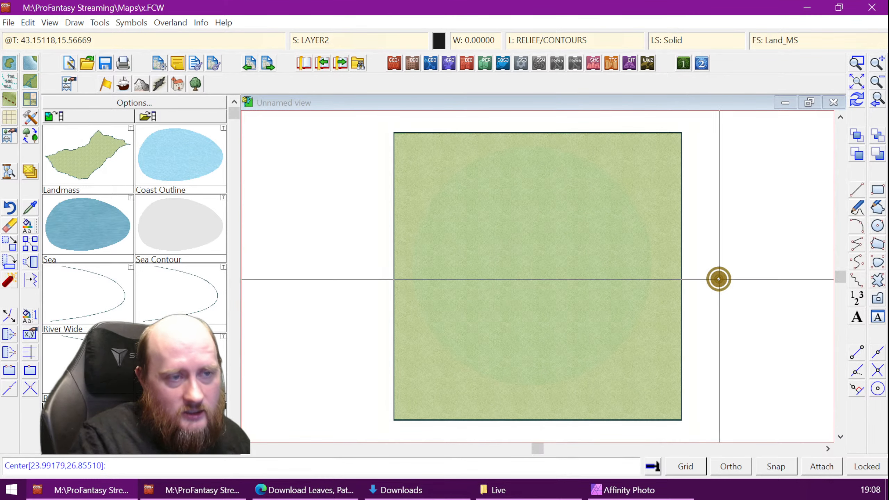
click(516, 263)
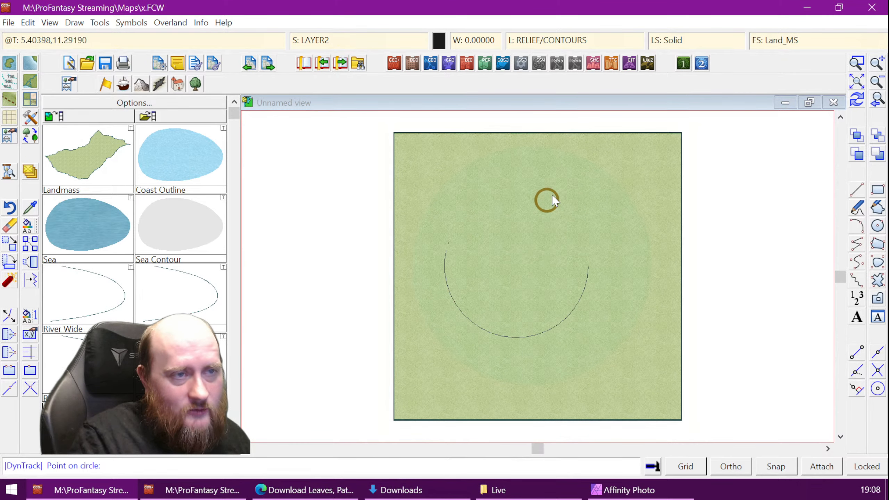
click(568, 184)
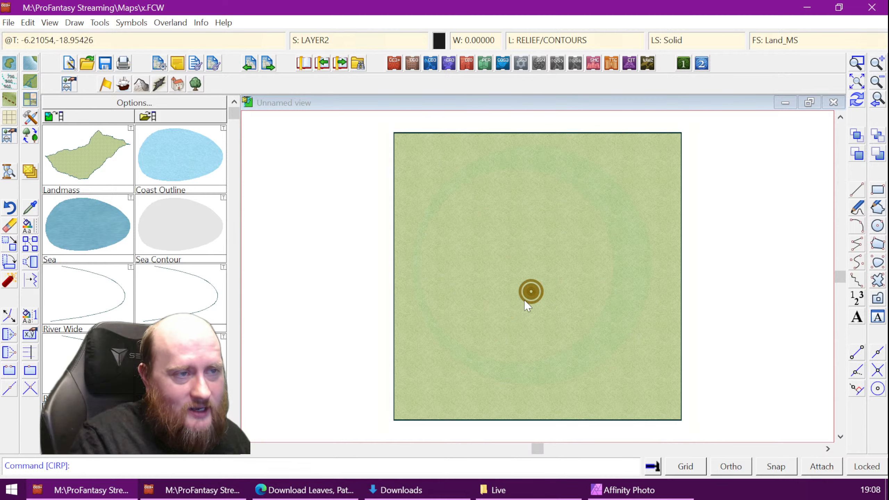
key(ctrl+r)
Make LAYER3 the current sheet and draw a smaller filled circle inside the LAYER2 circle
click(314, 47)
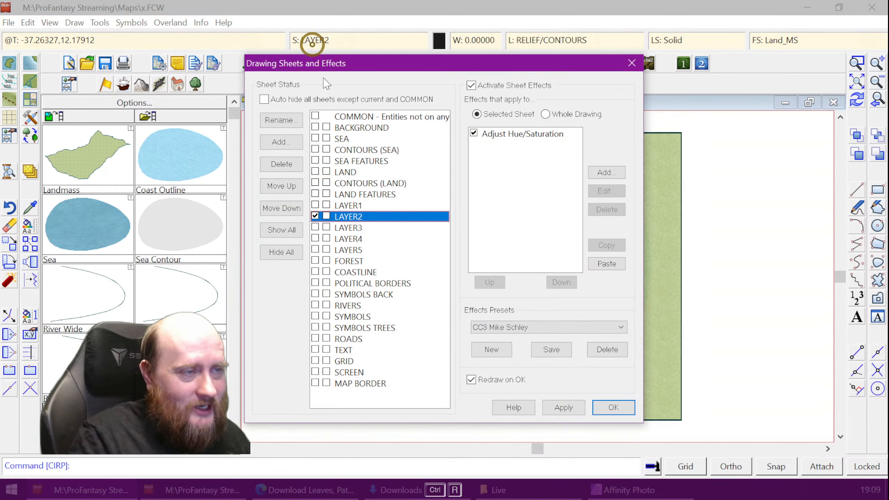
click(315, 216)
click(317, 228)
click(620, 407)
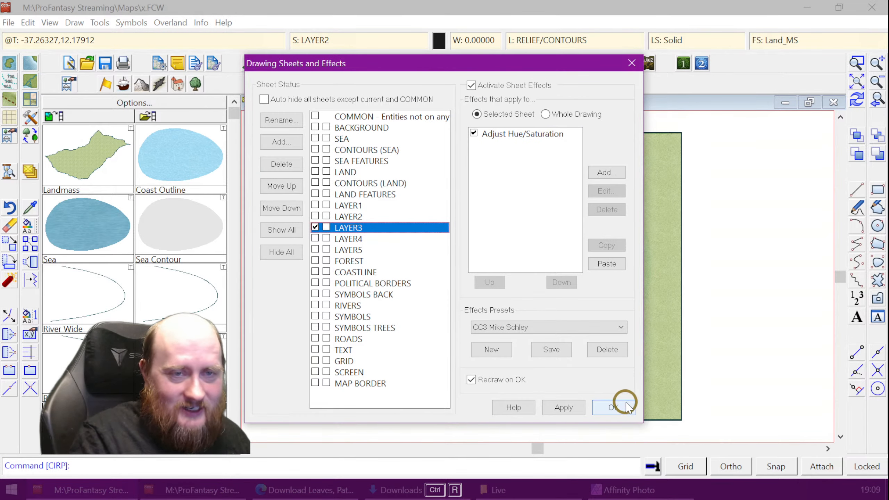
click(879, 224)
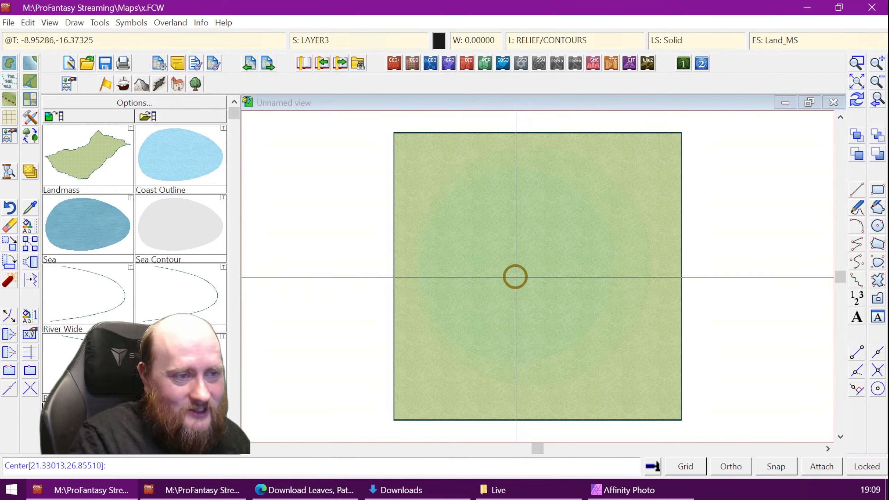
click(514, 264)
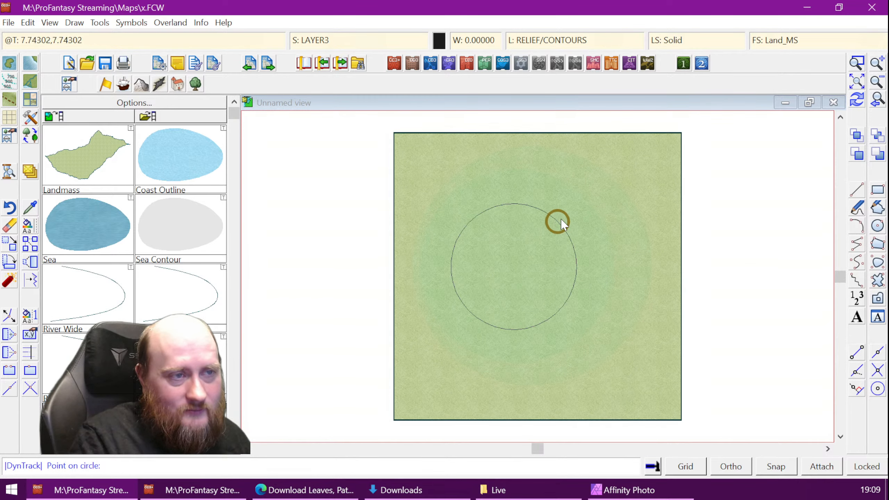
click(590, 248)
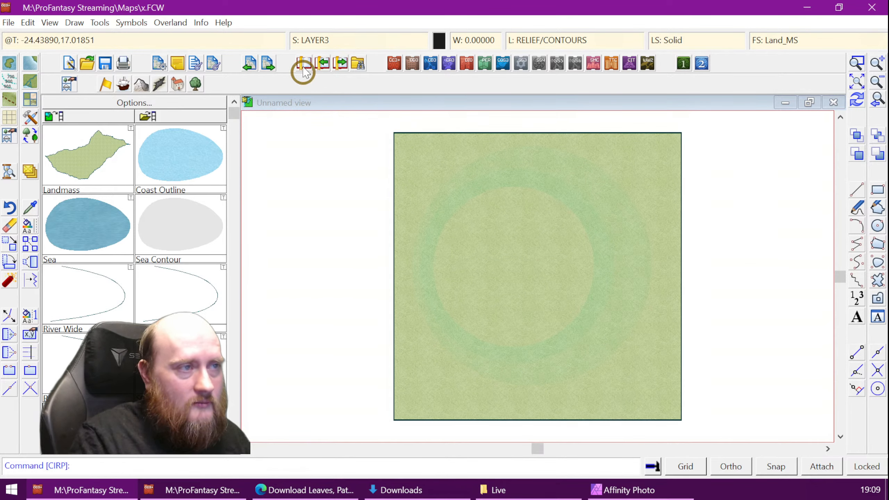
Make LAYER4 the current sheet and draw a smaller filled circle inside the LAYER3 circle
click(304, 39)
click(315, 238)
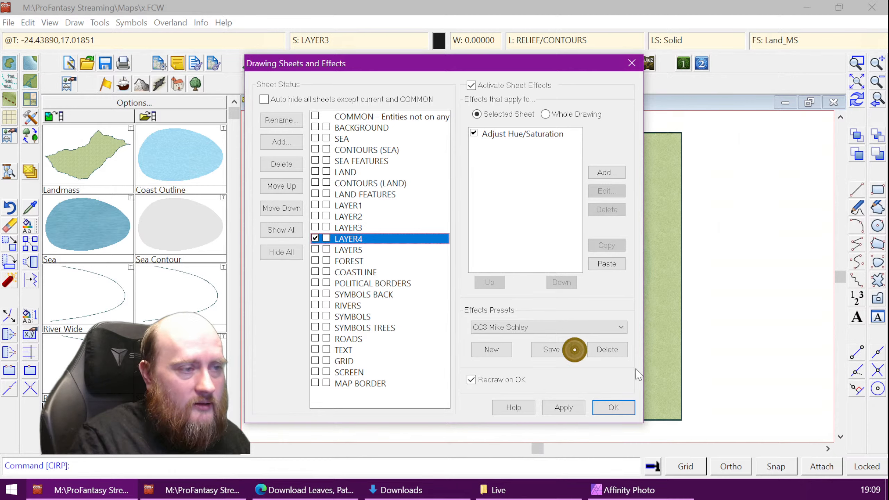
click(613, 408)
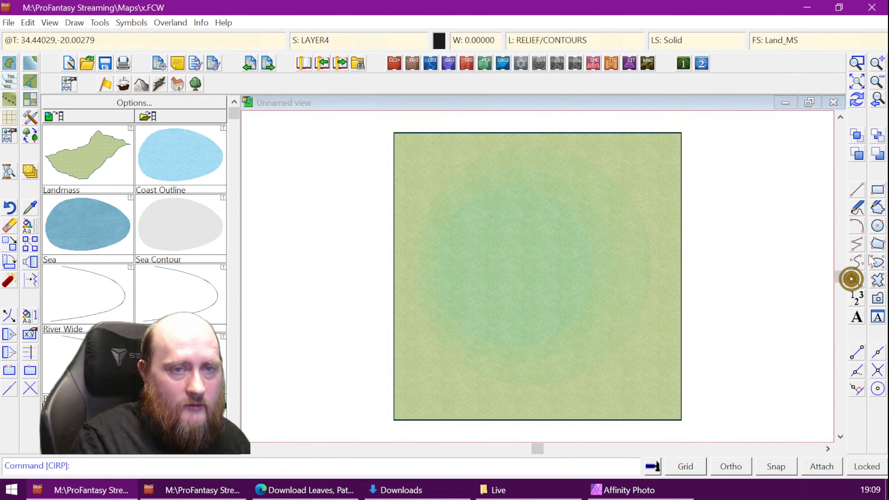
click(878, 226)
click(506, 268)
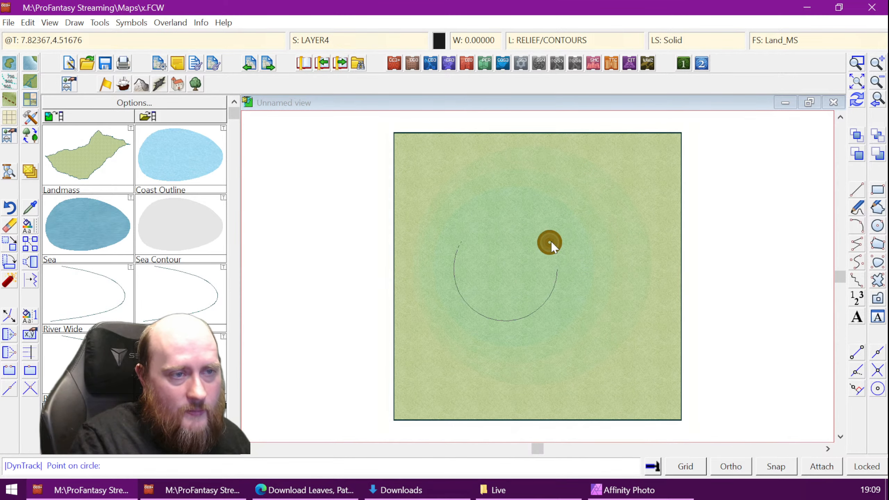
click(559, 239)
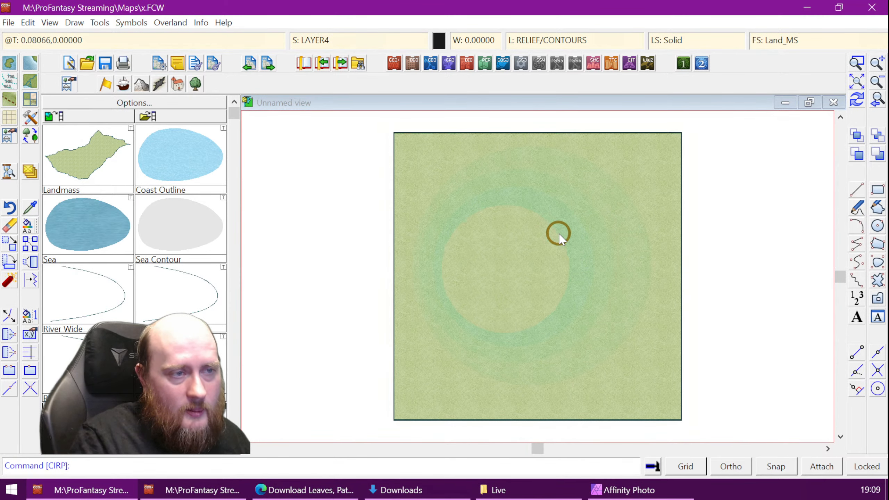
Make LAYER5 the current sheet, draw the smallest filled circle inside the LAYER4 circle, and redraw the view
click(324, 39)
click(325, 250)
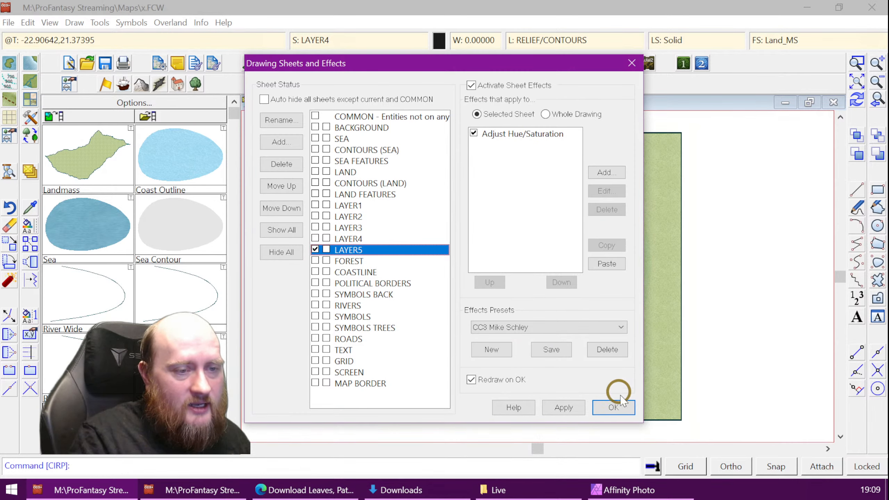
click(615, 407)
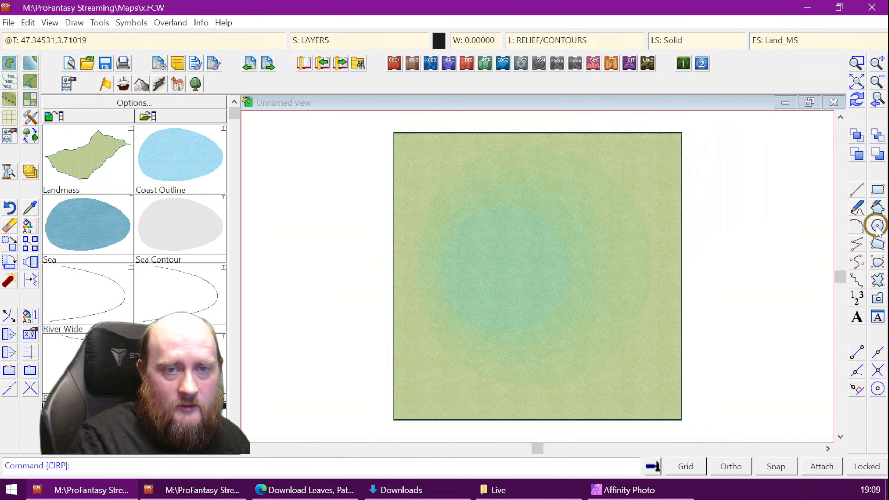
click(877, 227)
click(489, 267)
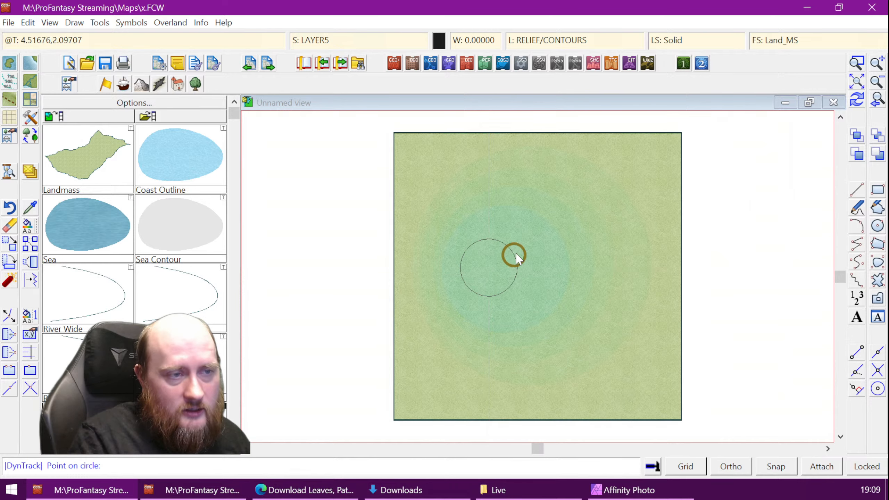
click(526, 247)
key(ctrl+r)
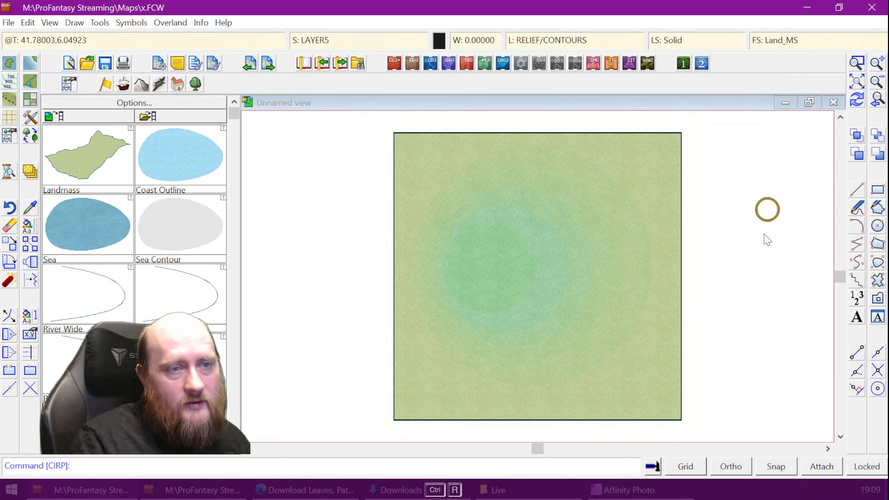
Examine the hue transitions between the nested circles up close, from a distance and in the full map view
click(856, 63)
click(375, 139)
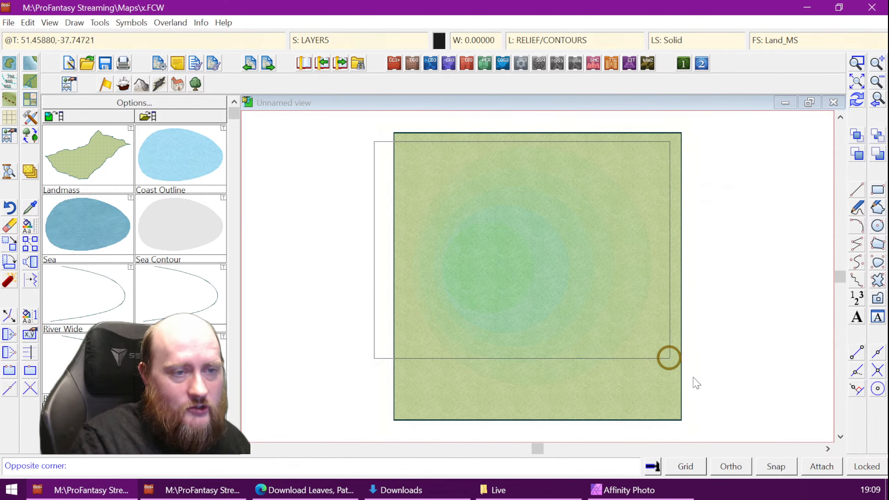
click(712, 398)
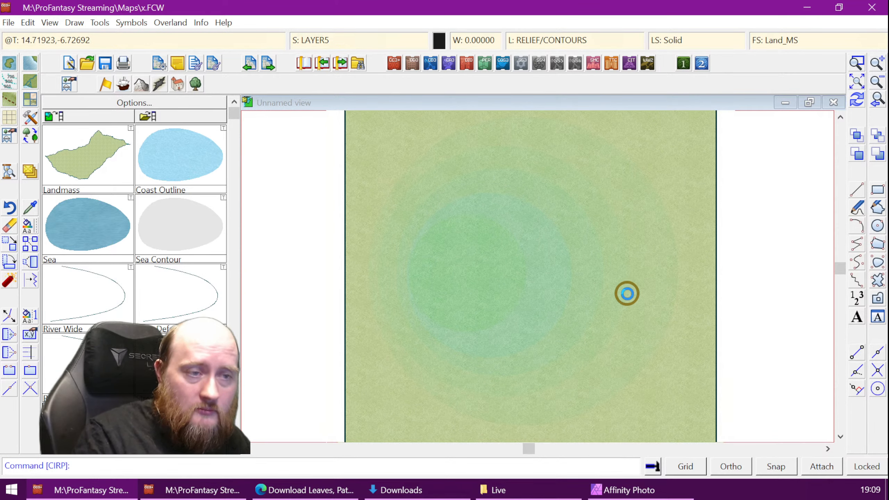
scroll(627, 294, down, 2)
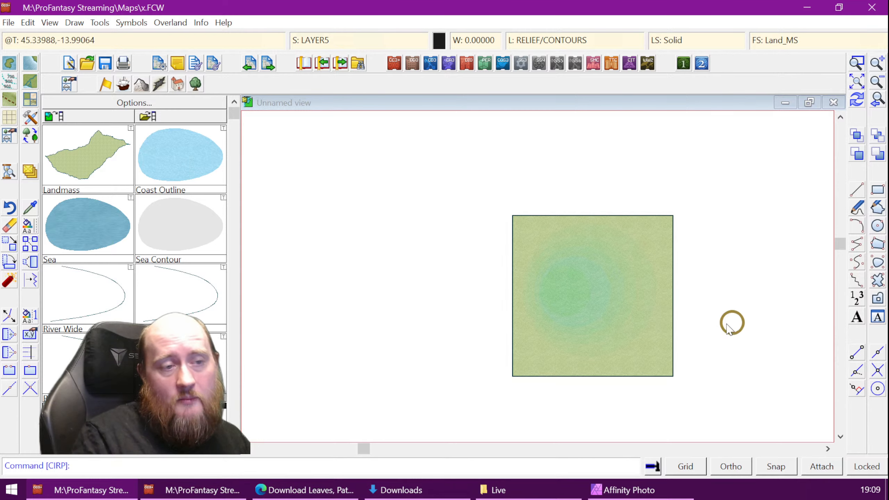
scroll(635, 330, up, 2)
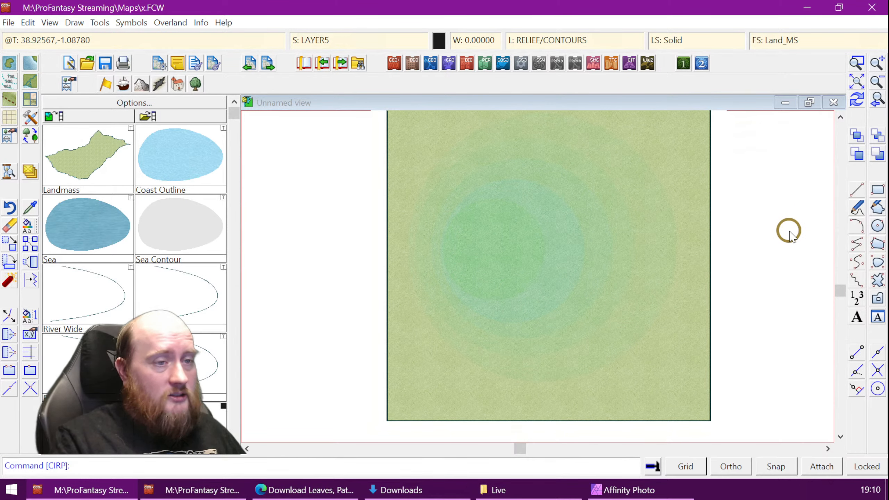
click(858, 84)
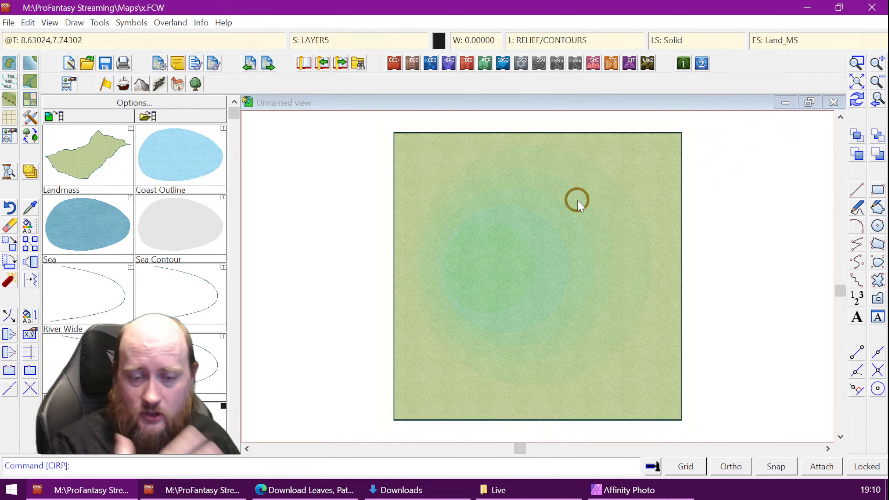
Erase all the nested circles from the map, including the land texture circle beneath them, and redraw the view
click(10, 226)
click(414, 161)
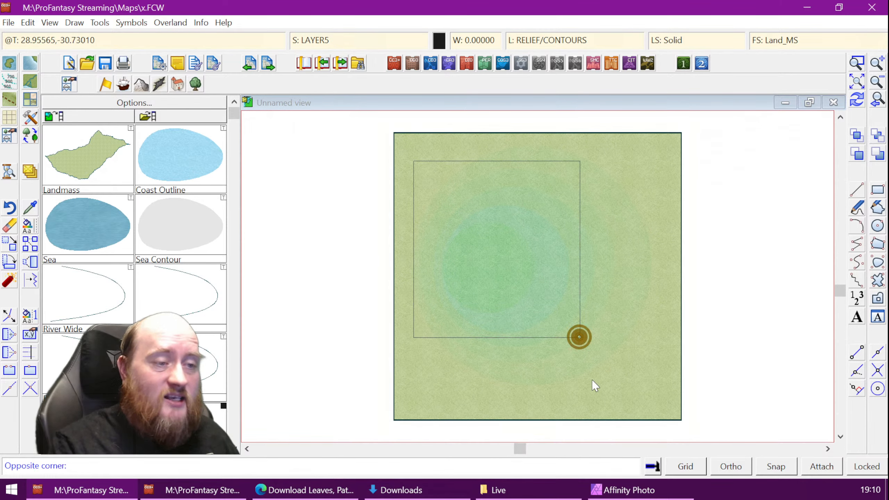
click(626, 382)
right_click(626, 383)
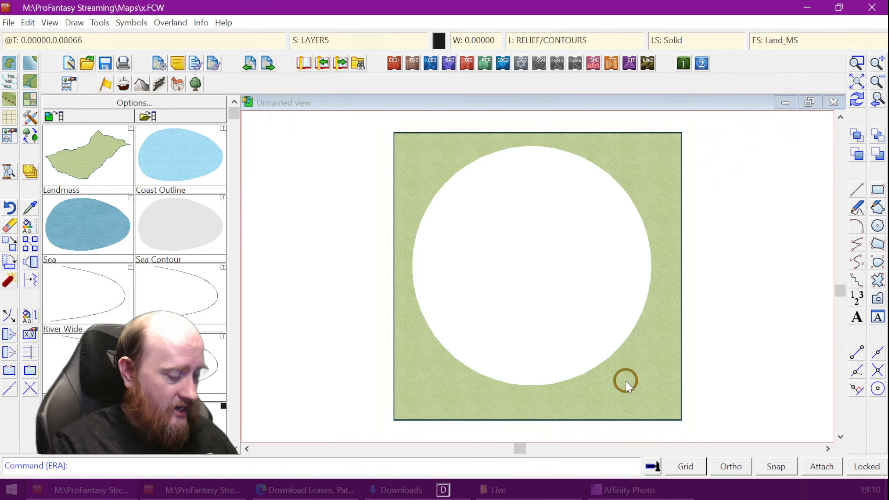
key(ctrl+r)
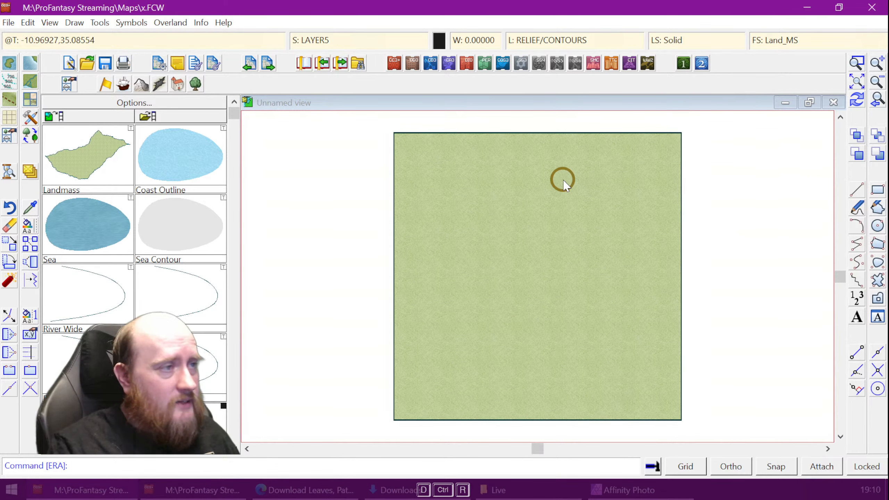
Make LAND the current sheet and add a new sheet named LAKE after it
click(331, 40)
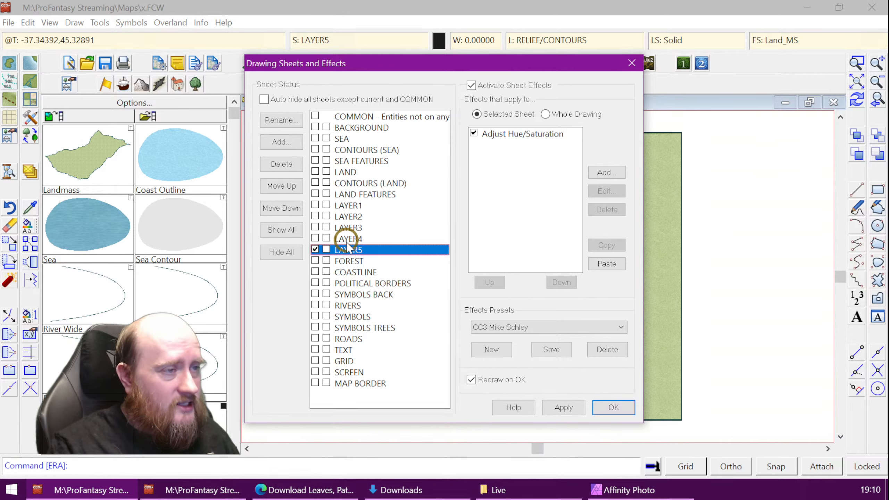
click(317, 173)
click(613, 407)
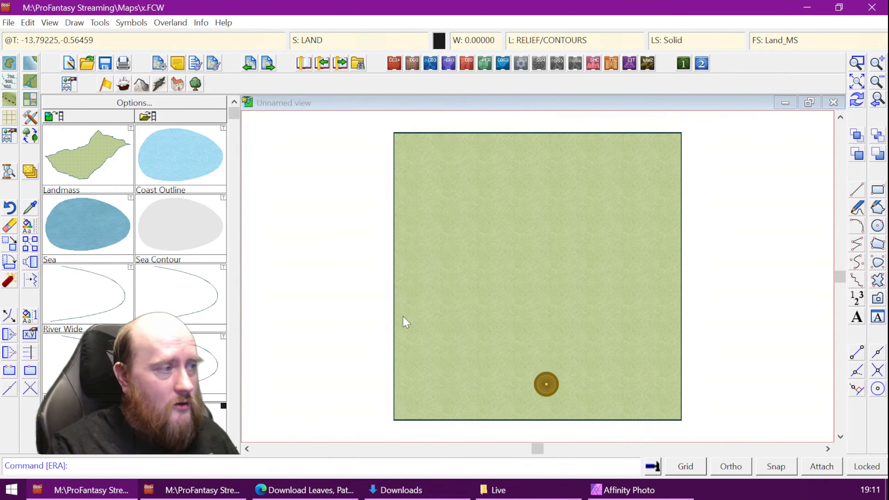
click(308, 40)
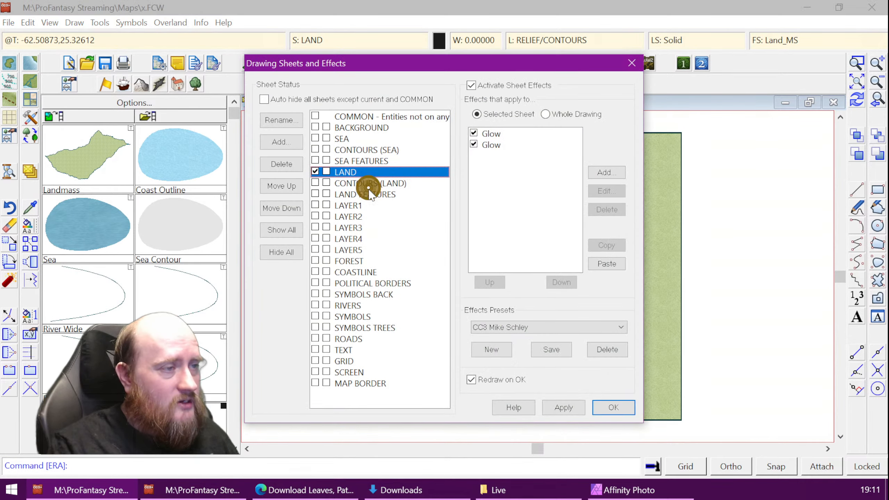
click(280, 142)
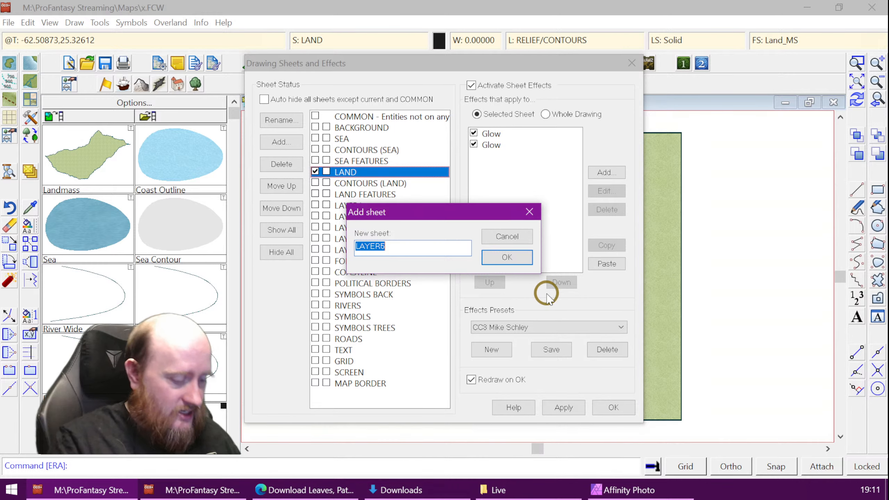
text(LAKE)
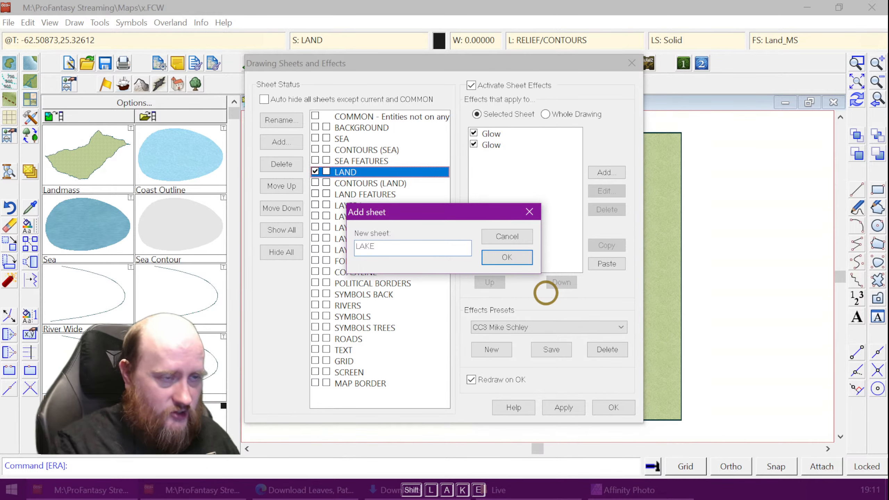
key(Return)
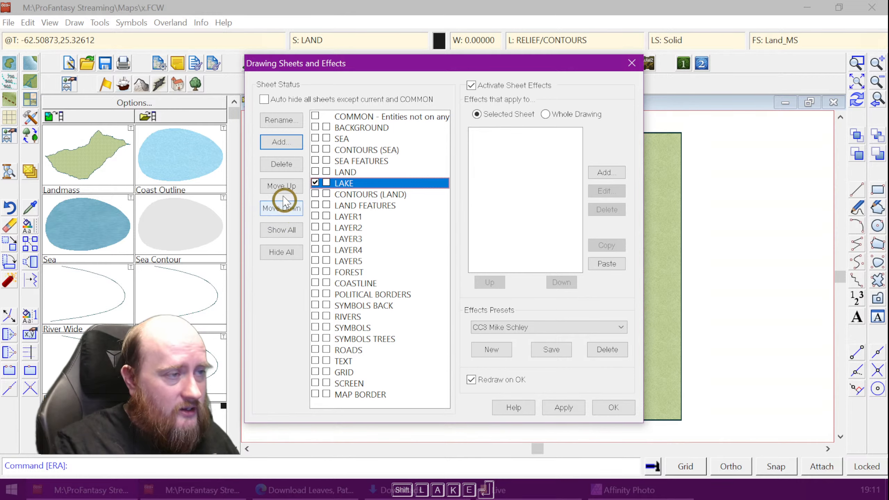
Reorder the LAKE sheet so it sits between LAND FEATURES and LAYER1, and accept the sheet changes
click(281, 208)
click(280, 208)
click(281, 208)
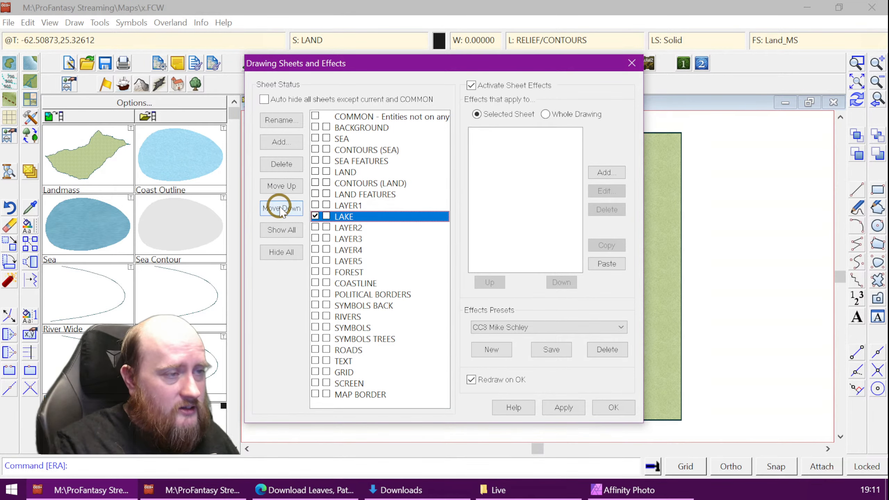
click(281, 186)
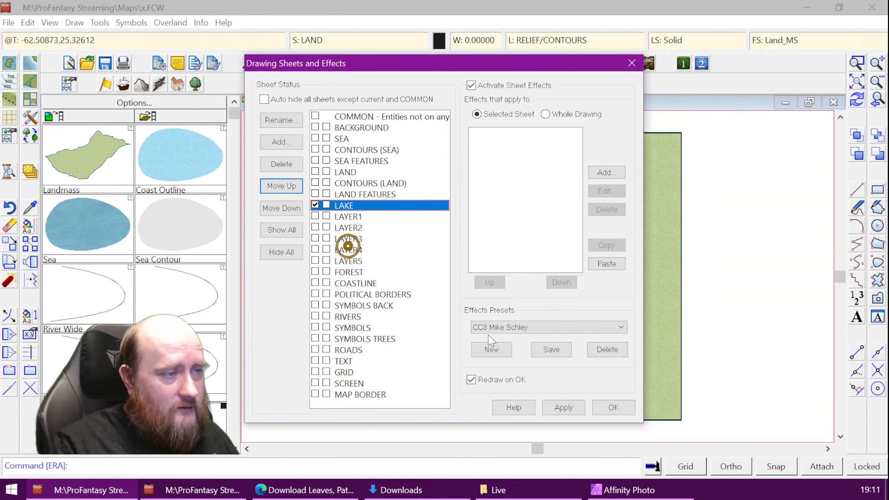
click(610, 409)
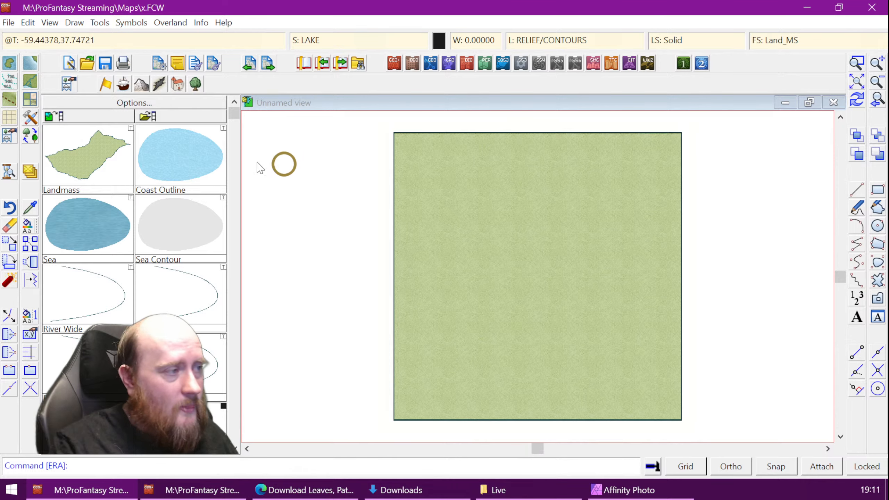
Draw a large lake as a smooth polygon with the Sea_MS fill across the middle of the map
click(793, 40)
click(484, 132)
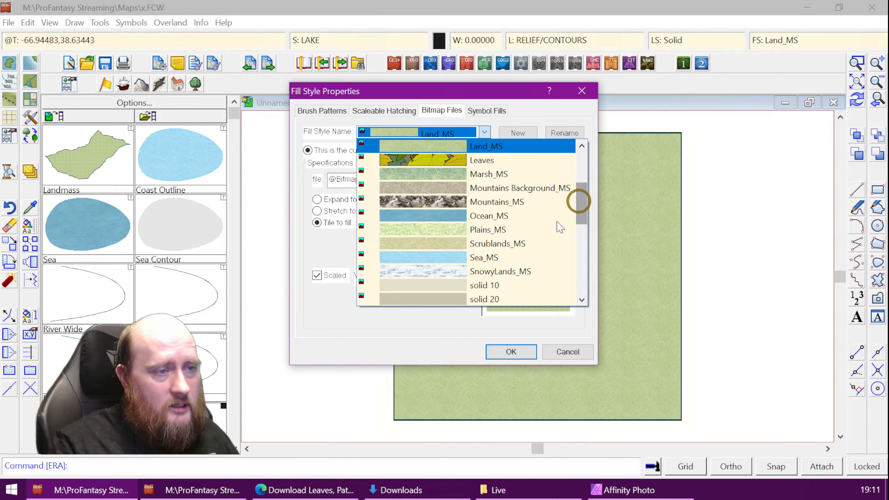
click(497, 257)
click(511, 351)
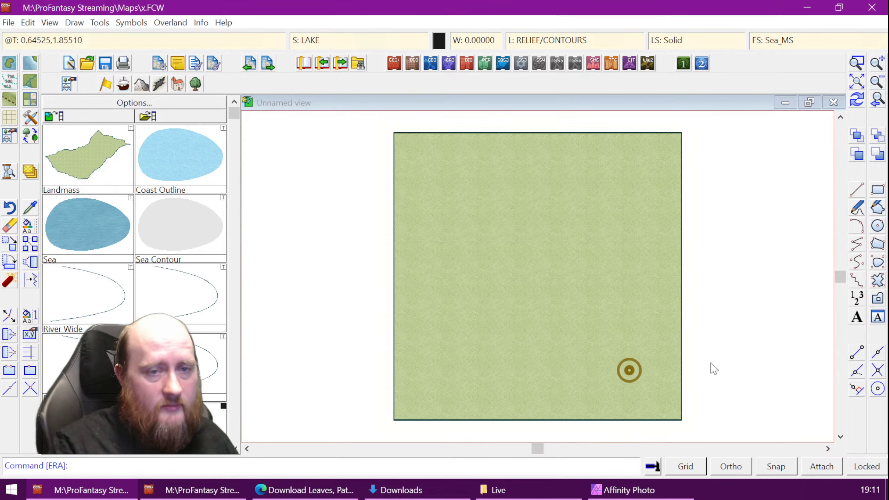
click(878, 263)
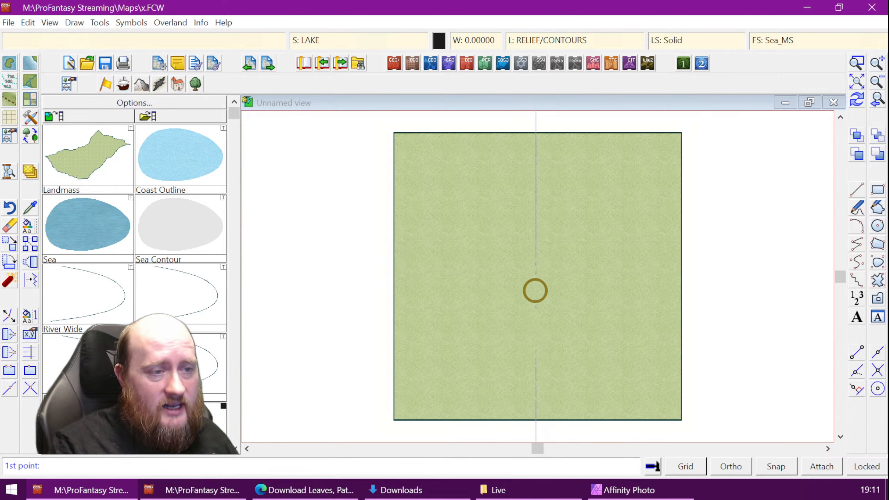
click(558, 387)
click(460, 324)
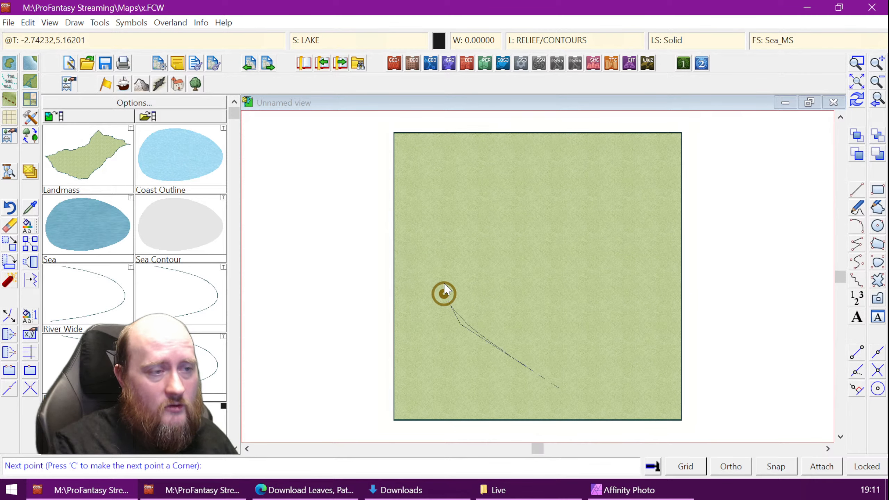
click(441, 232)
click(517, 177)
click(605, 213)
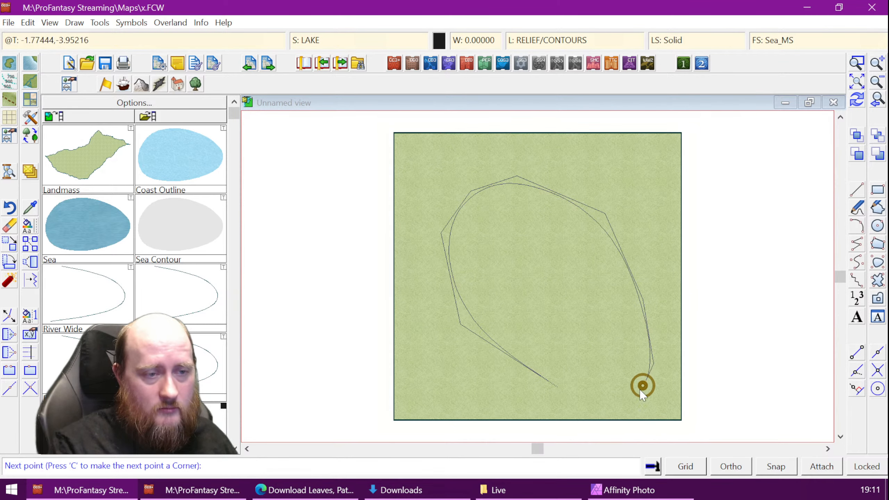
right_click(578, 395)
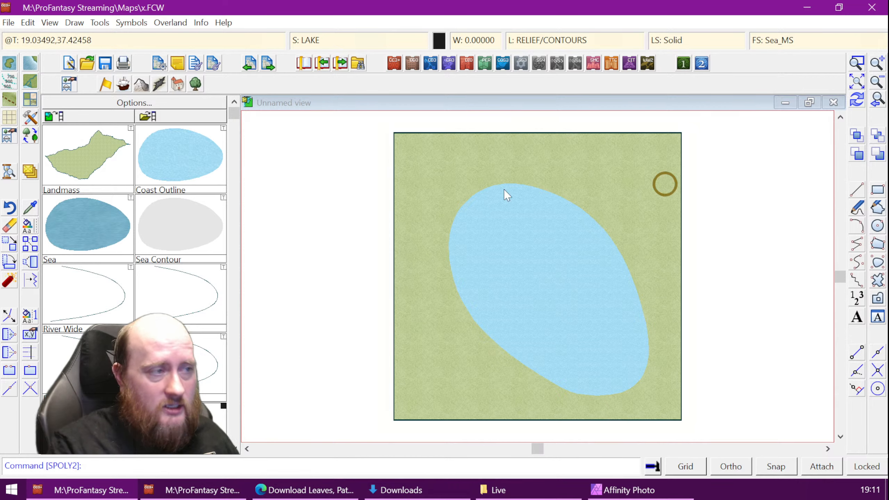
Draw a Terrain Default, Hills Back area over the map's upper-left half so its edge runs diagonally beneath the lake, and redraw the view
click(31, 99)
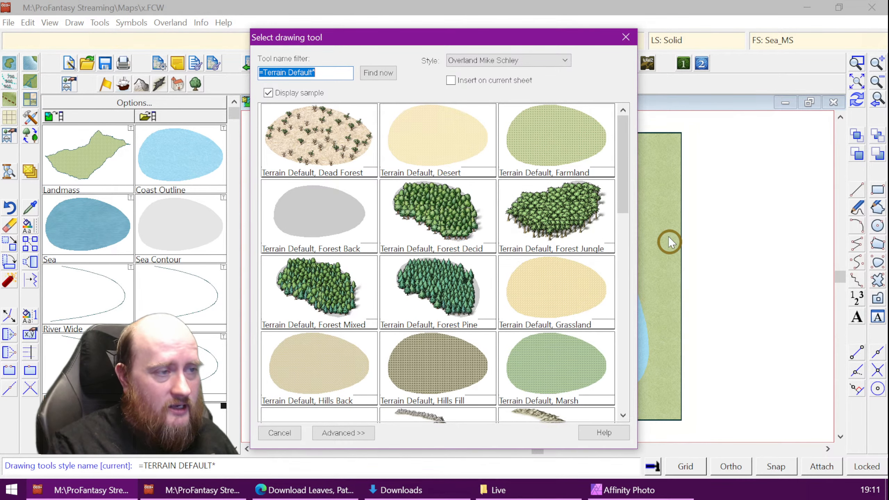
click(445, 379)
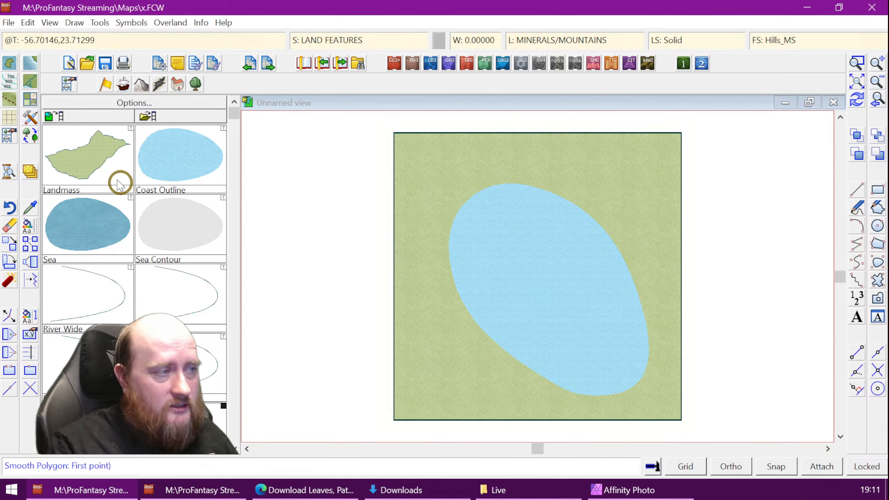
click(30, 101)
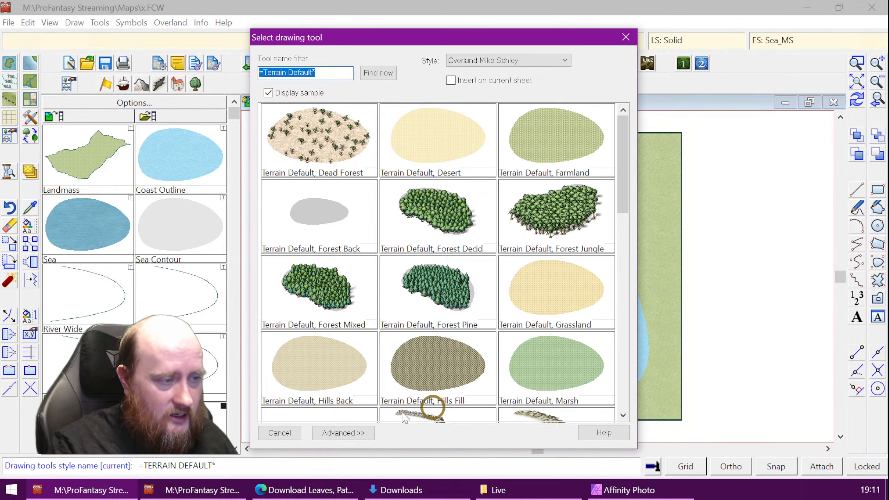
click(302, 377)
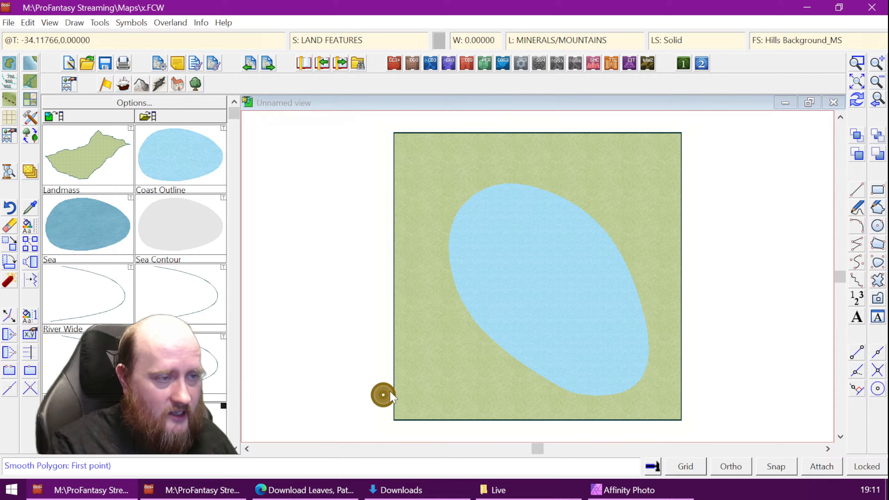
click(420, 386)
click(611, 242)
click(652, 155)
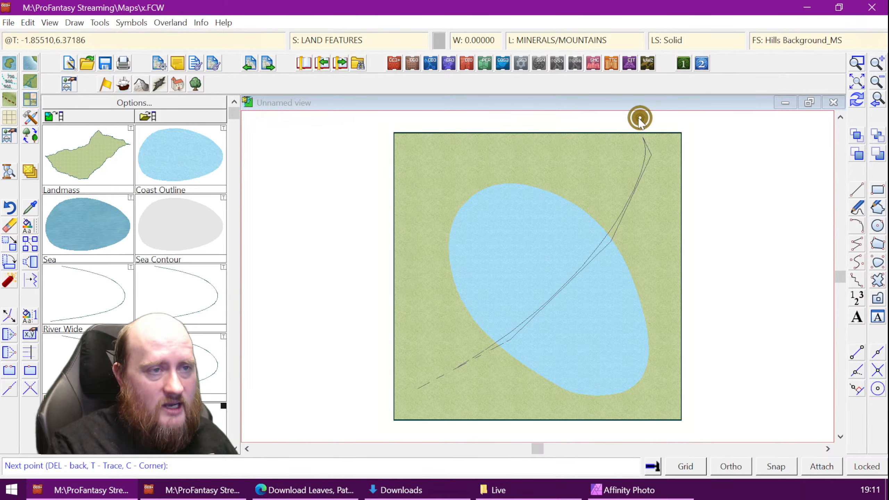
click(636, 118)
click(435, 121)
click(357, 389)
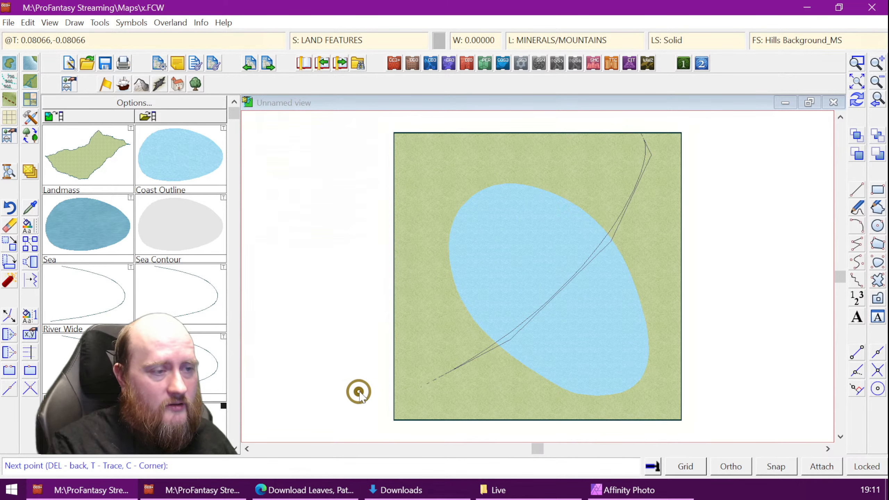
right_click(357, 389)
key(ctrl+r)
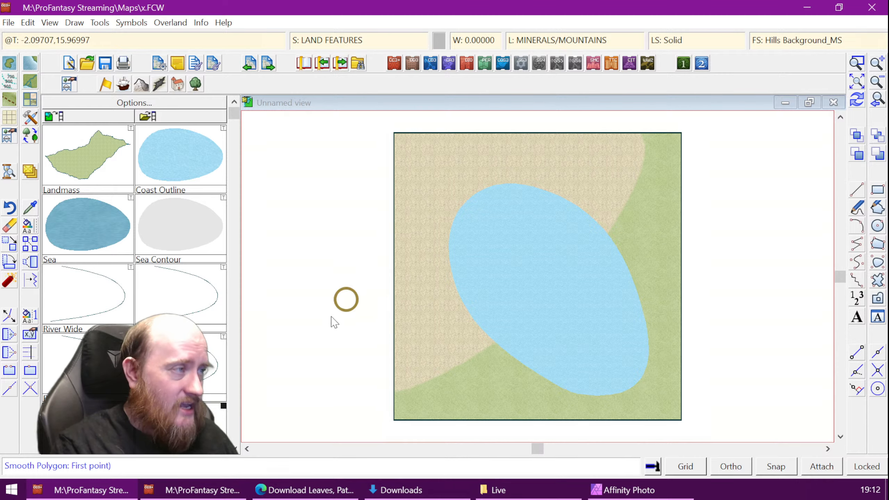
Add a Blend Mode effect to the LAKE sheet, keeping the lake in view beside the effect settings
click(30, 170)
mouse_move(533, 71)
mouse_down()
mouse_move(254, 87)
mouse_move(266, 84)
mouse_up()
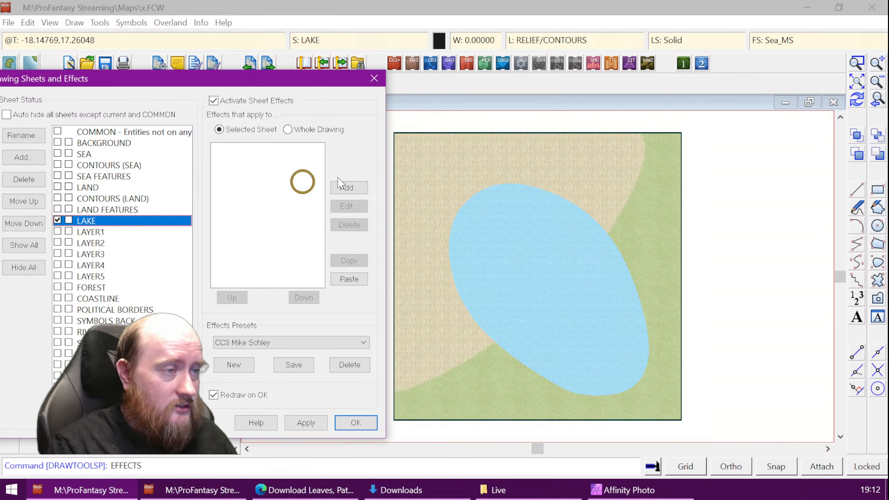
click(350, 188)
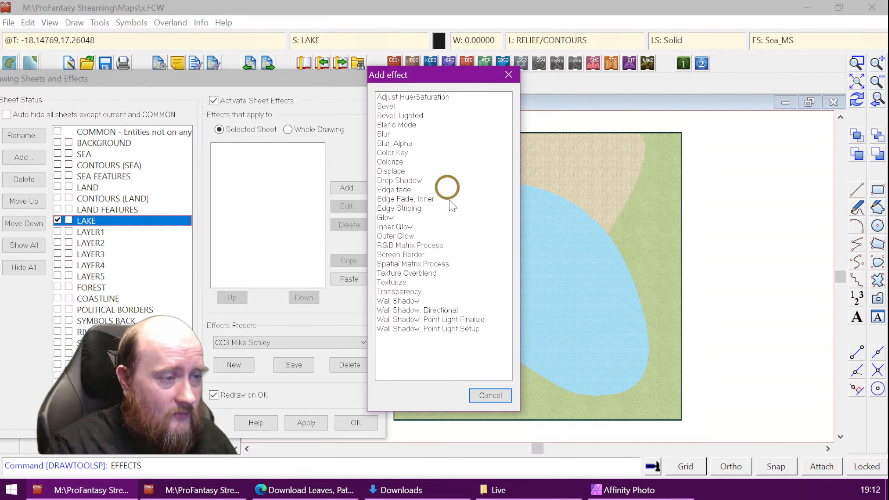
double_click(402, 125)
drag(204, 209, 267, 94)
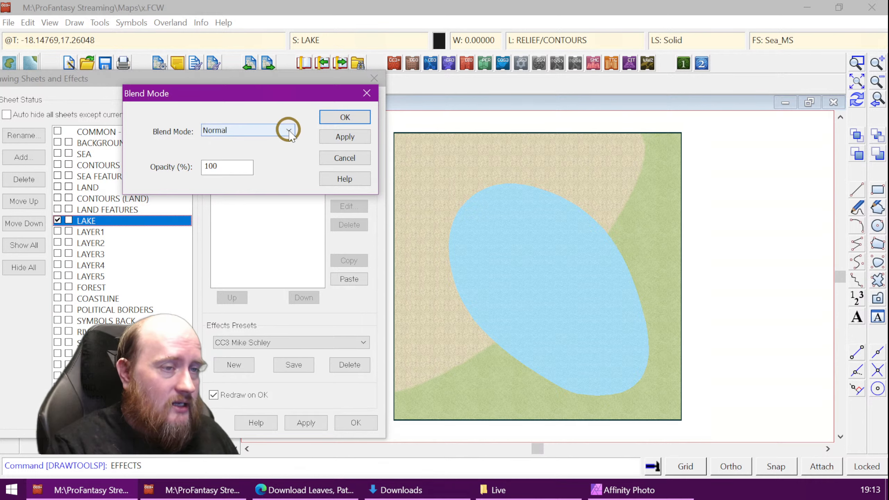
drag(278, 95, 270, 170)
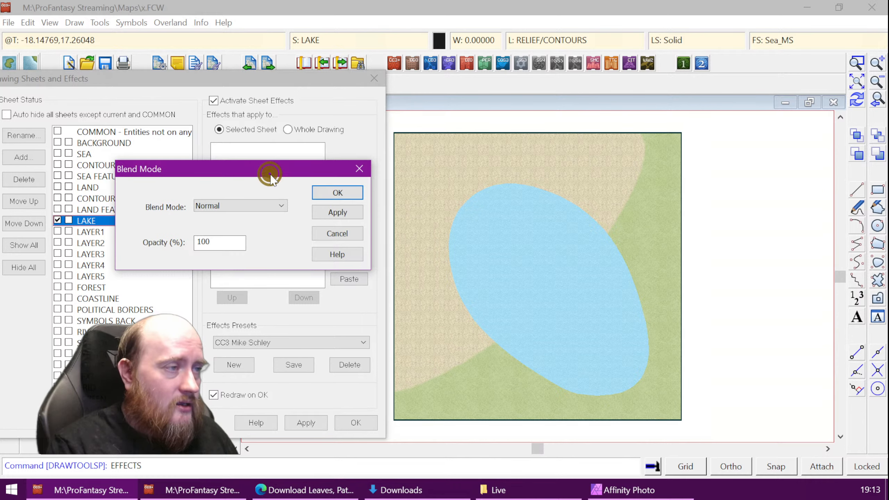
Try the Lighten and Darken blend modes on the lake, applying each one to compare the results
click(281, 206)
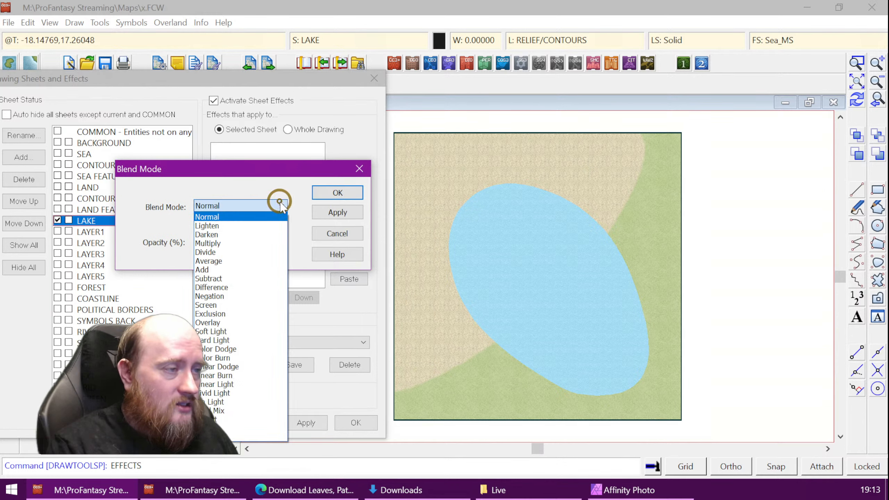
click(247, 226)
click(341, 212)
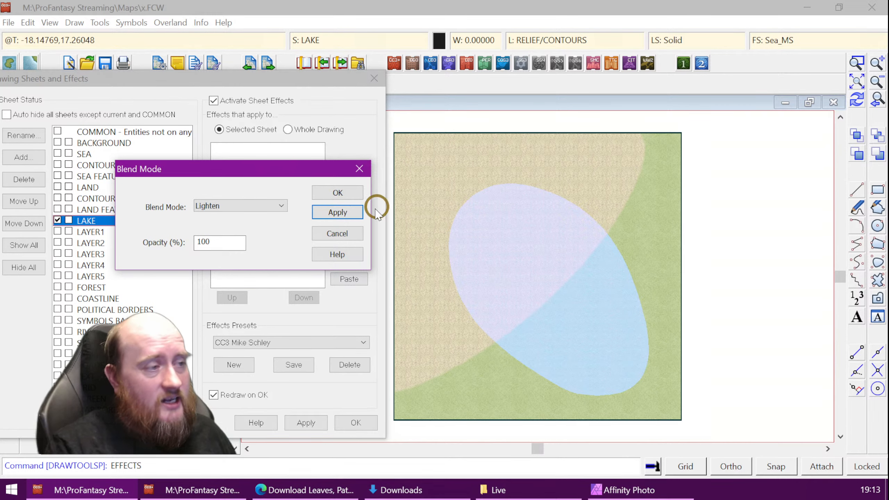
click(278, 206)
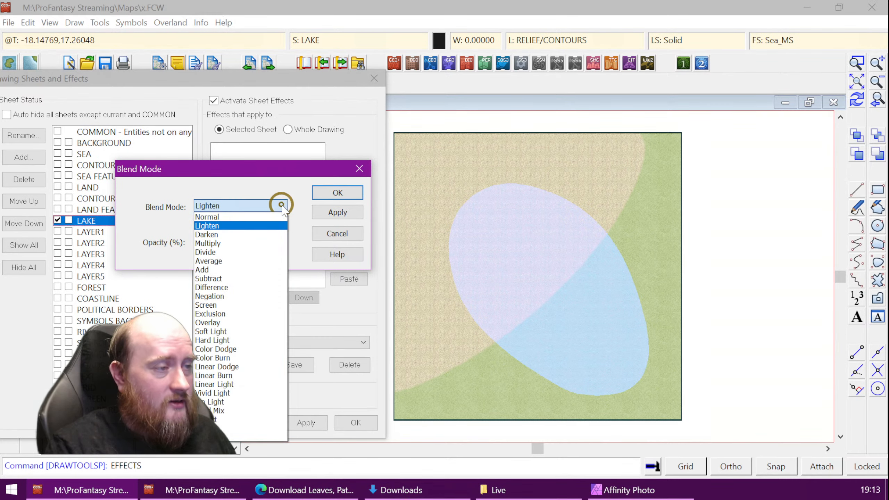
click(238, 234)
click(339, 212)
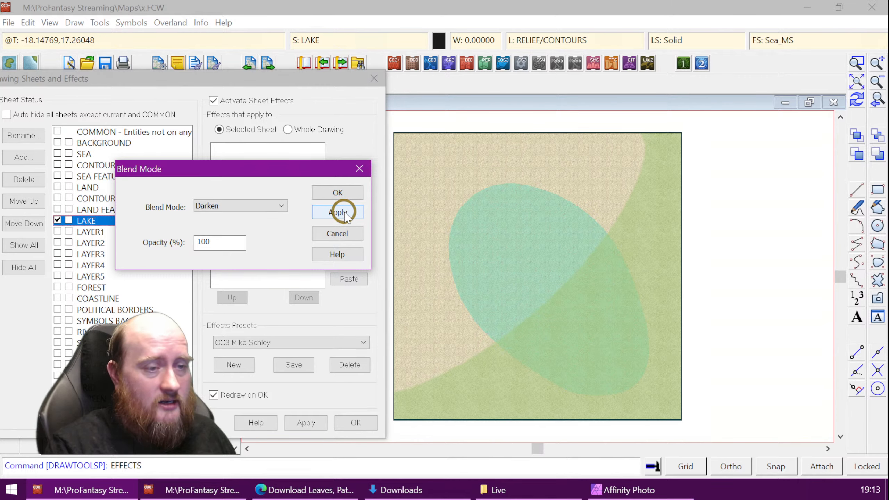
Try the Negation and Average blend modes on the lake at 100% opacity, applying each one to compare
click(282, 207)
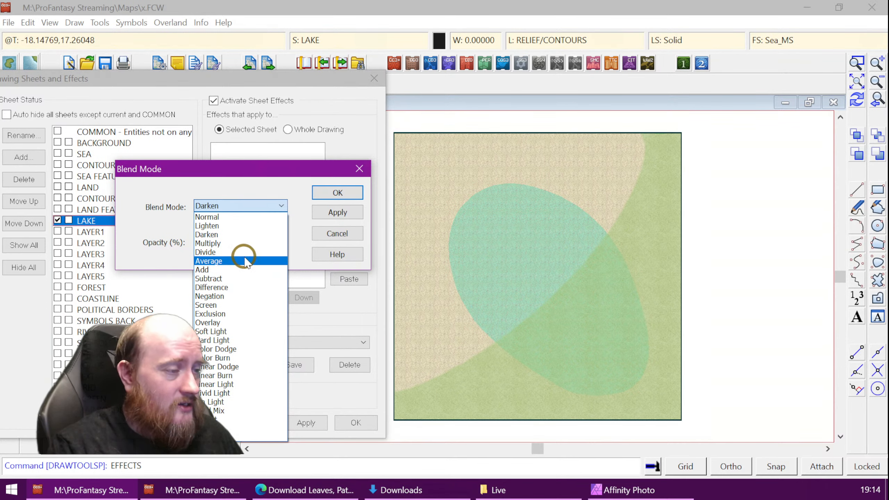
click(240, 297)
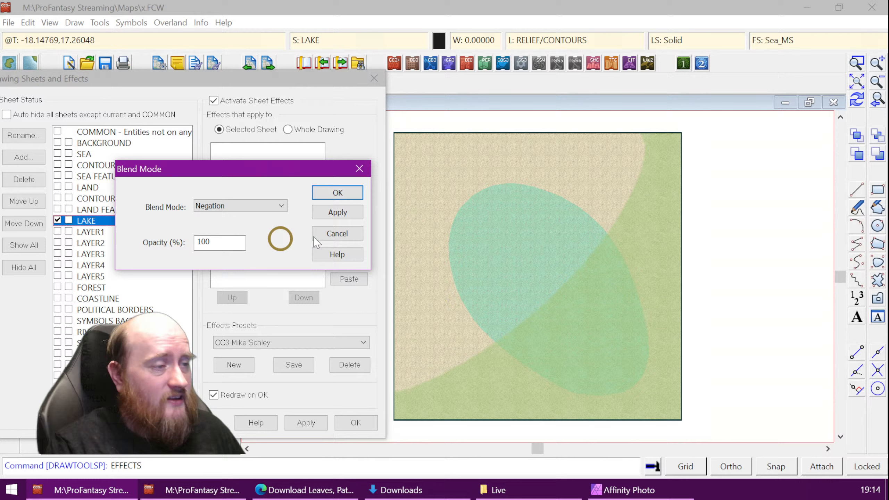
click(332, 213)
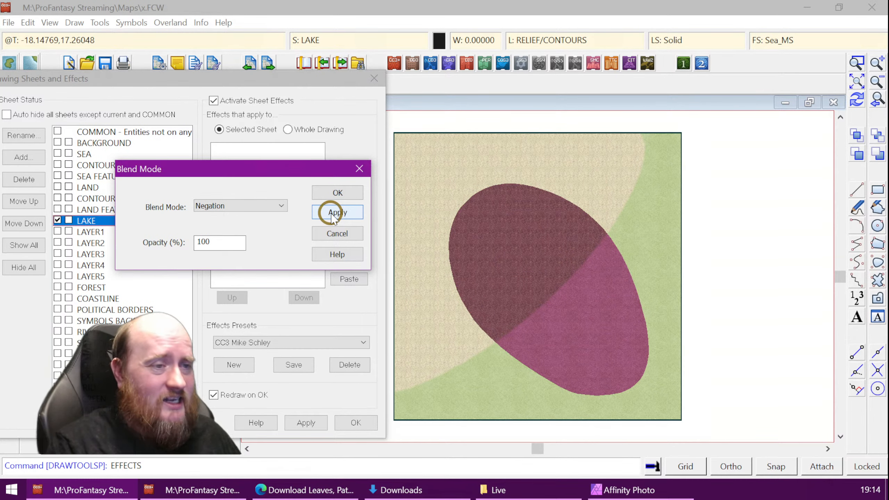
click(280, 206)
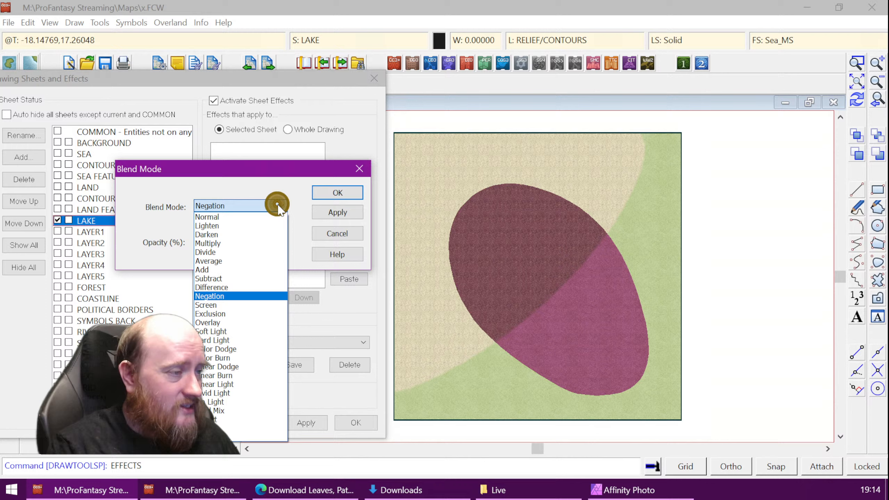
click(247, 261)
click(337, 212)
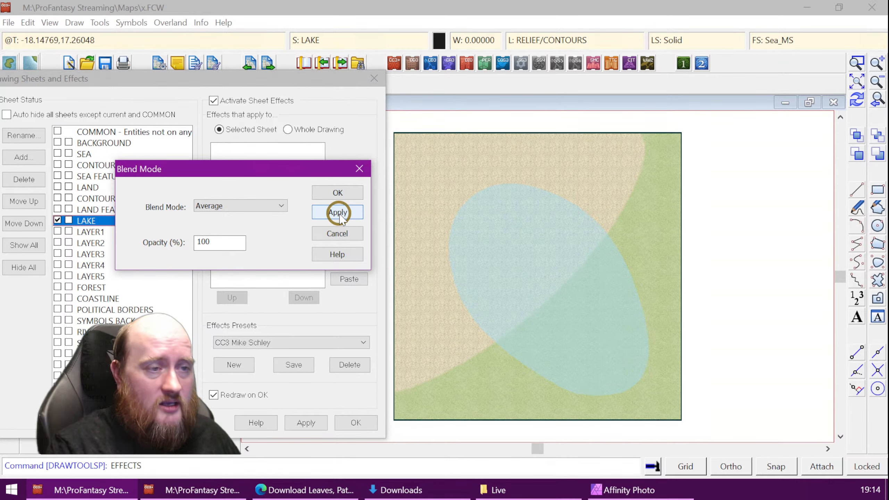
Set the lake's Average blend effect to 50% opacity and apply it
click(275, 206)
click(275, 205)
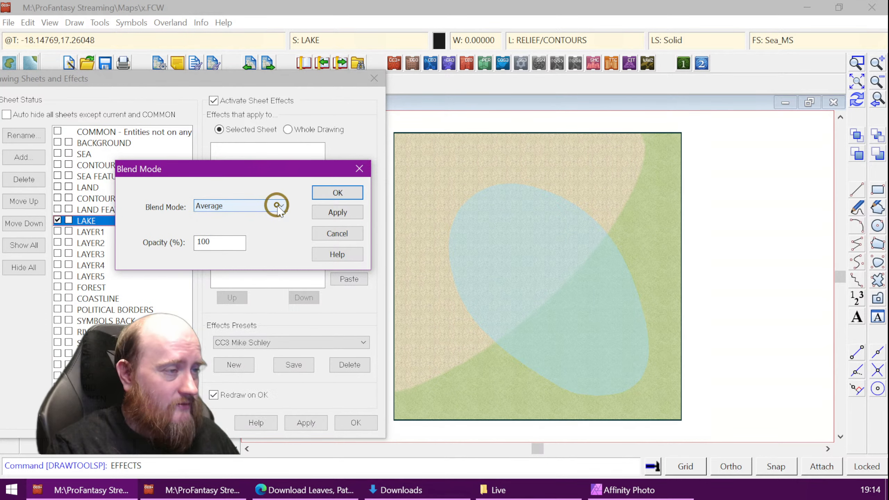
drag(233, 241, 179, 242)
text(50)
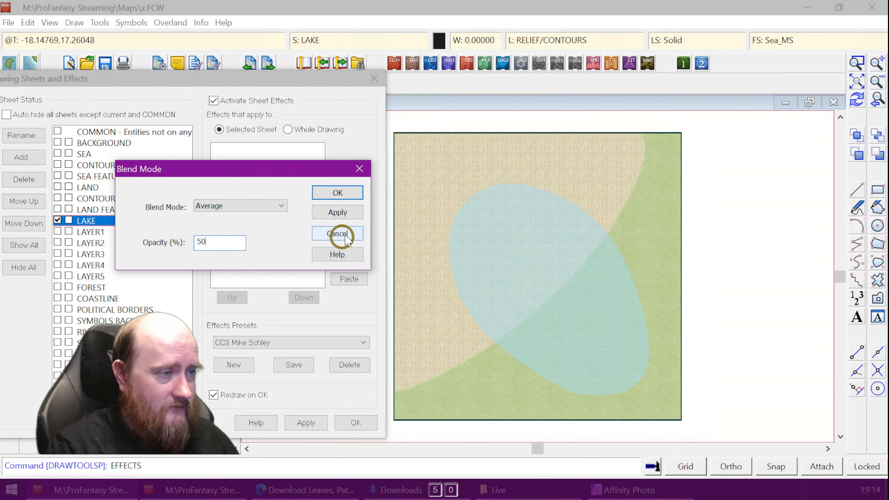
click(336, 212)
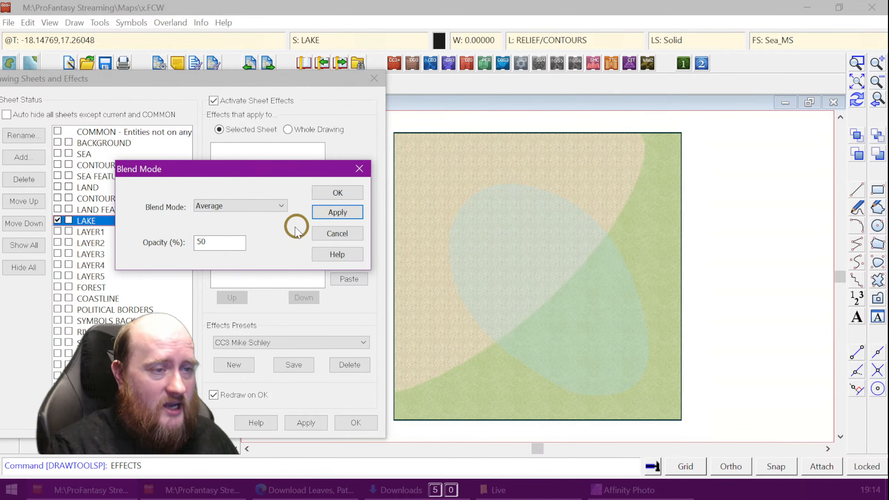
Try the Darken blend mode on the lake at 50% opacity, settle on Negation, and close the sheet effects settings
click(275, 212)
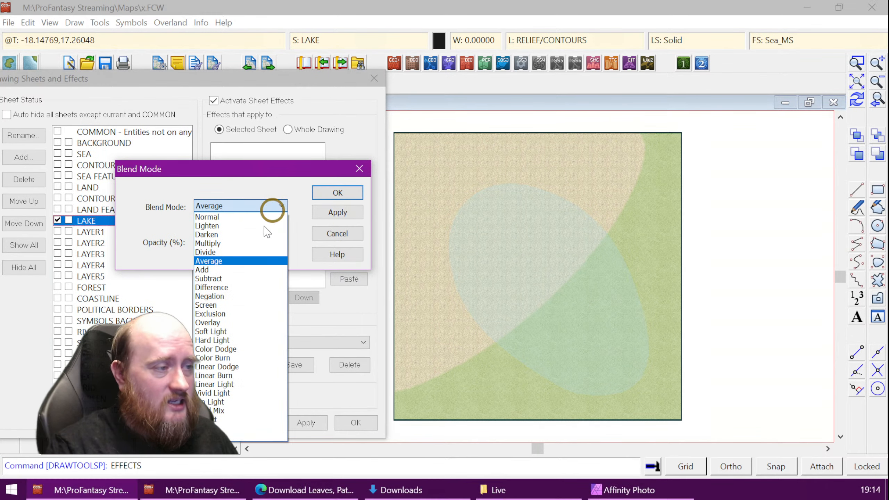
click(243, 234)
click(329, 216)
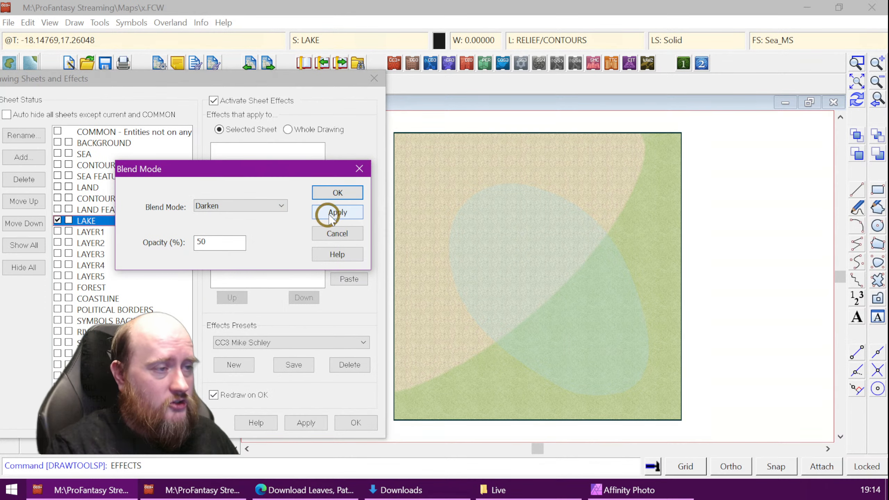
click(277, 206)
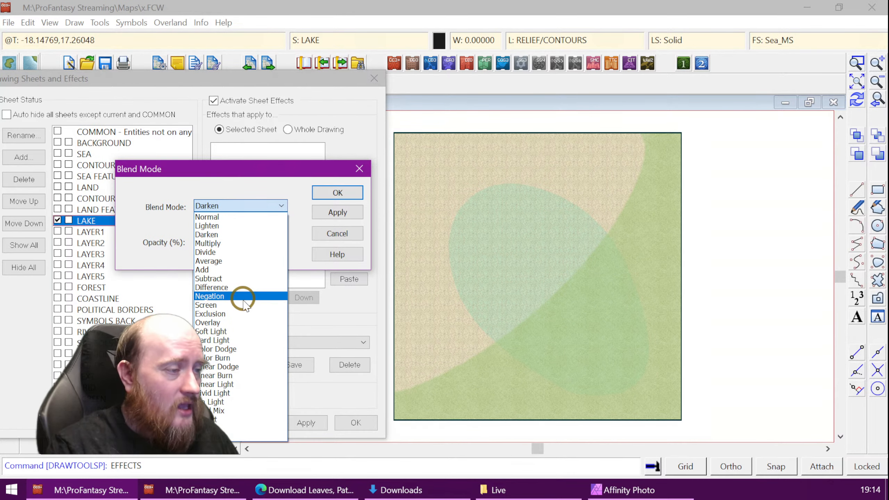
click(224, 296)
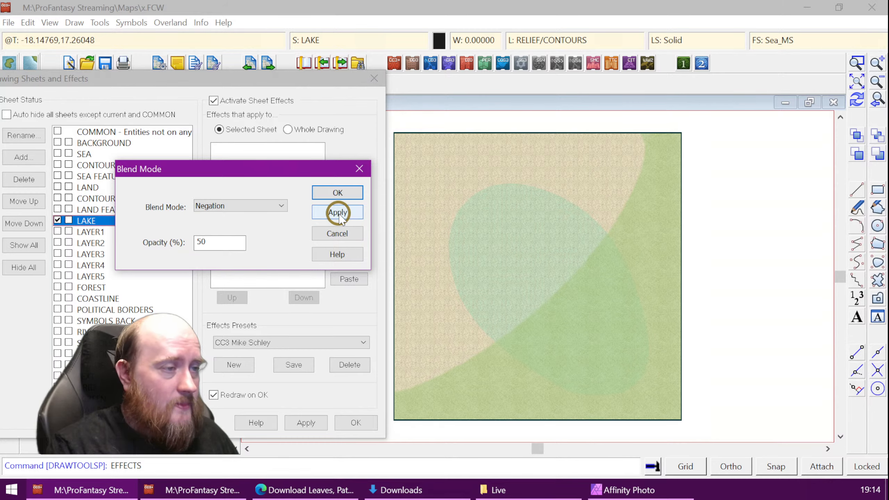
click(337, 215)
click(338, 193)
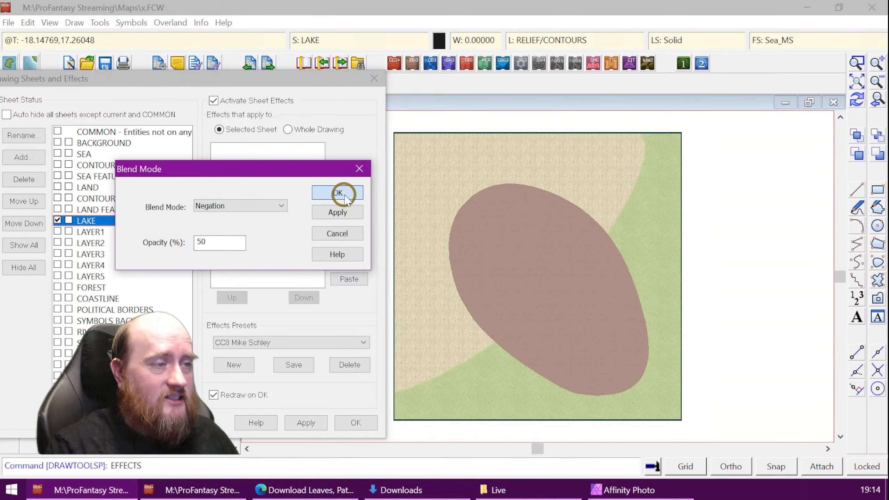
click(374, 78)
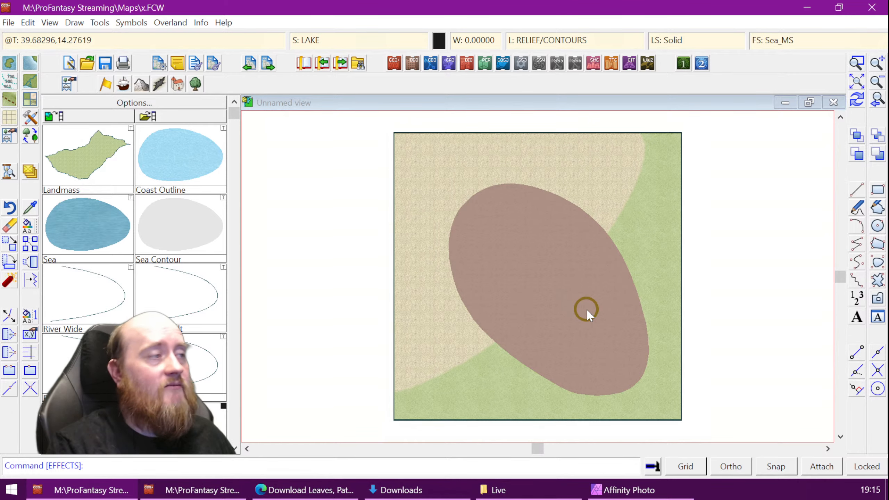
Open the recent Example.FCW drawing from the user manual tutorials without saving the changes to x.FCW
click(8, 23)
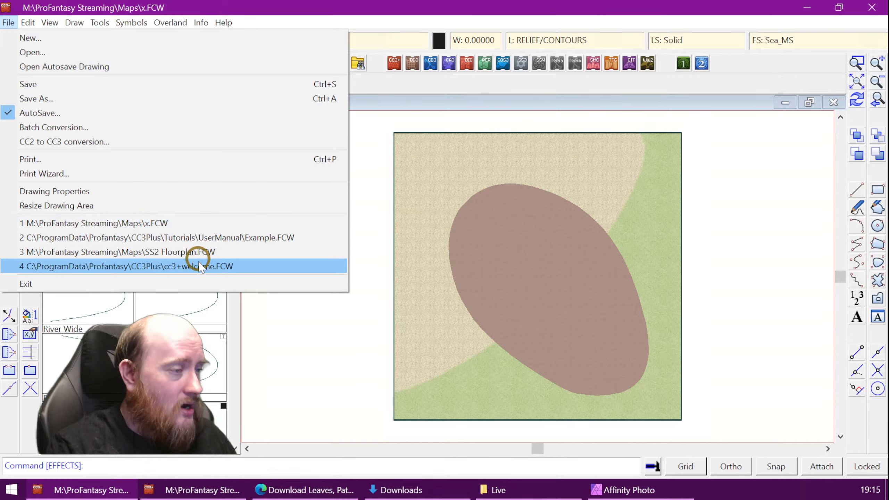
click(258, 238)
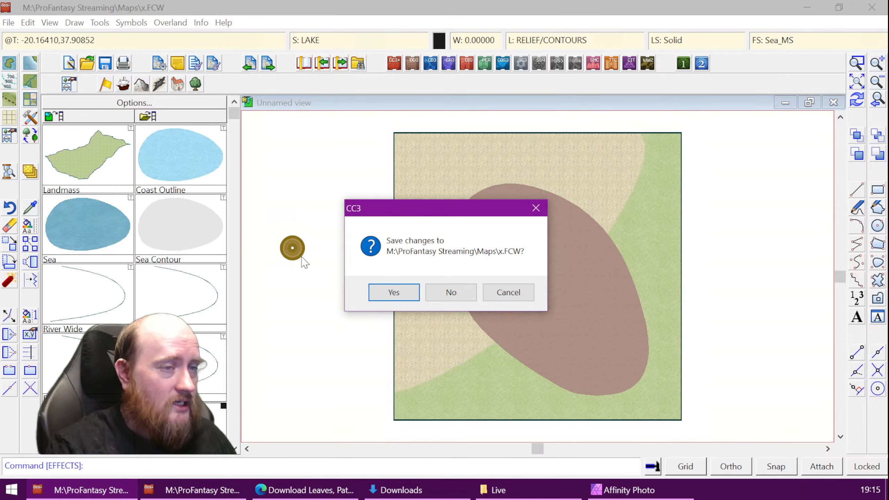
click(473, 291)
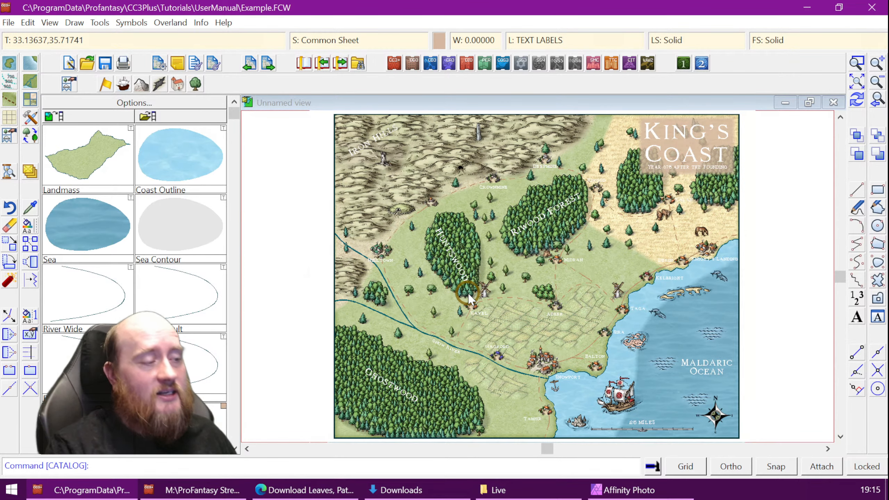
Create a new bitmap fill style named Parchment
click(786, 42)
click(434, 110)
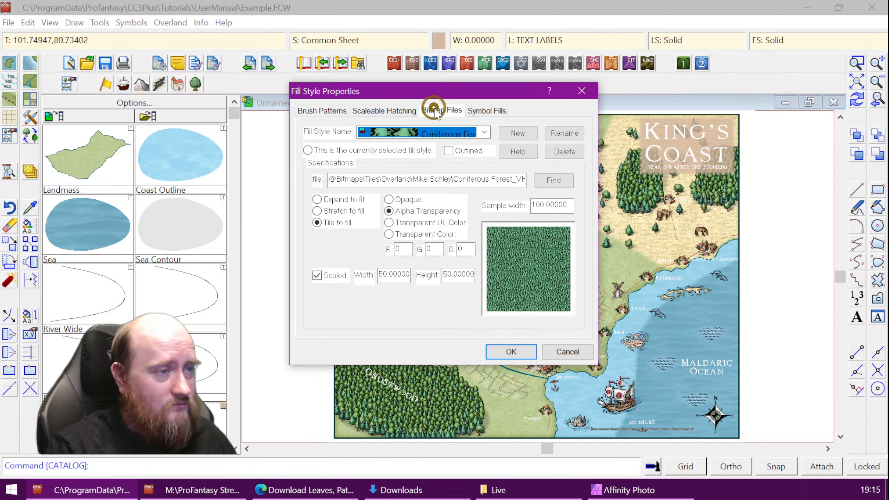
click(516, 134)
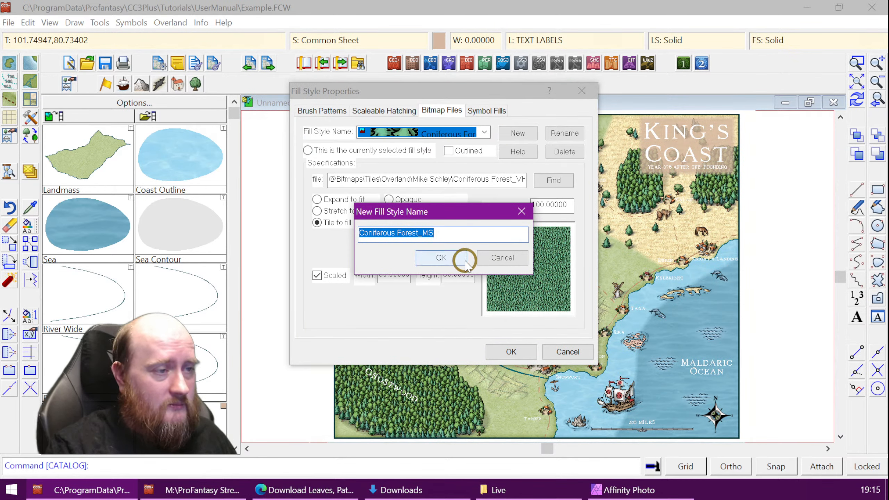
text(Parchment)
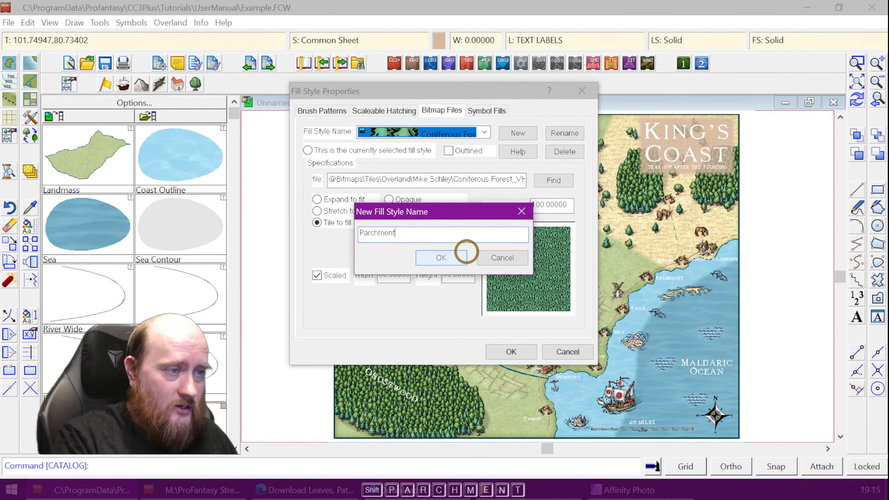
key(Return)
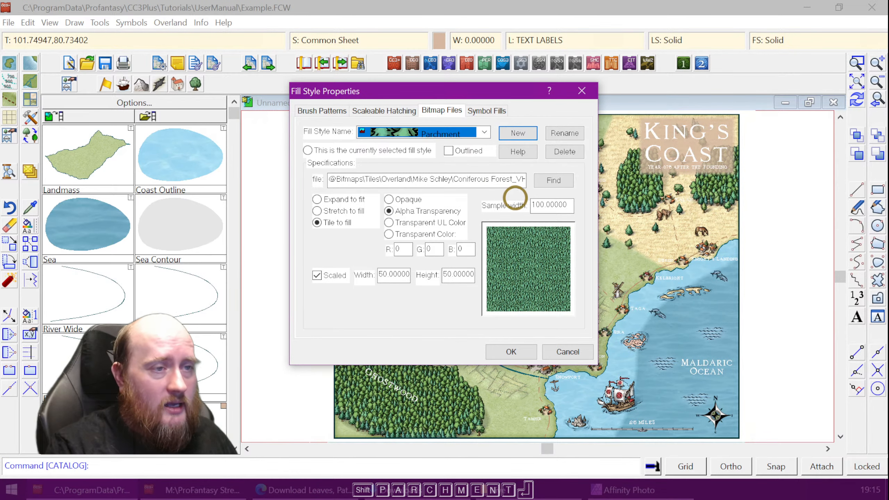
Assign CA_parchment01_VH.png from the Bitmaps\Backgrounds\Parchments folder to the Parchment fill style and turn off its scaling
click(554, 180)
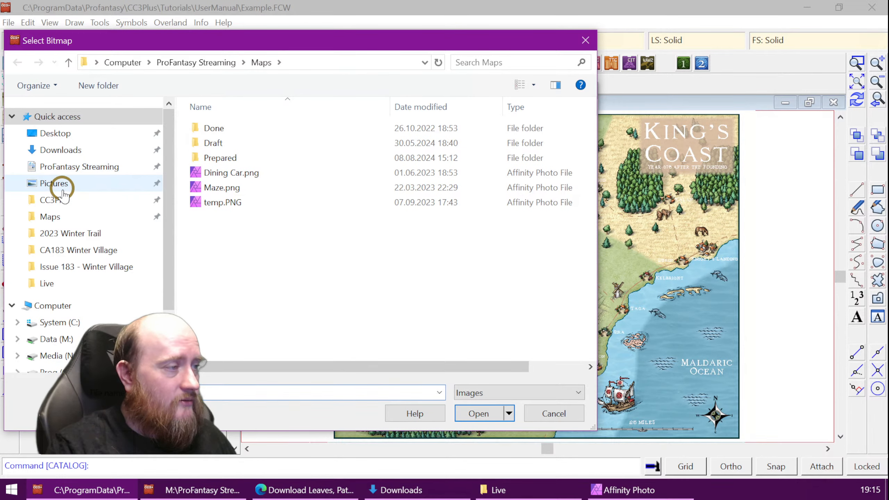
click(54, 199)
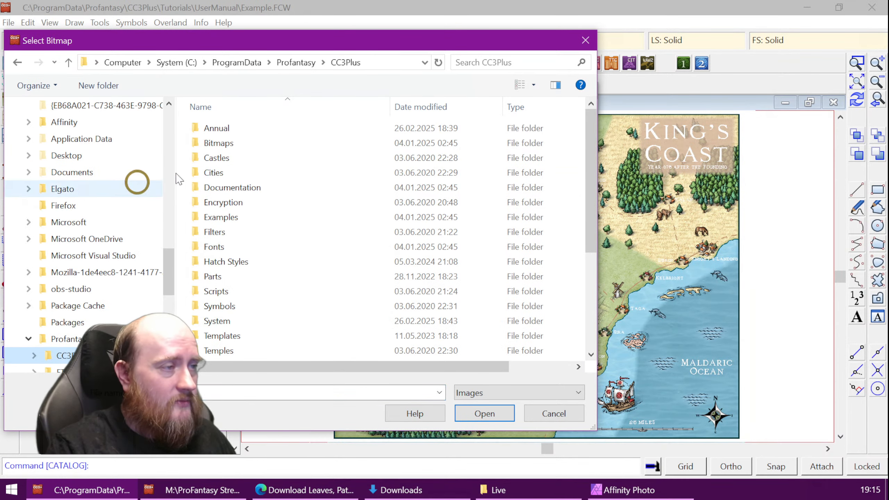
double_click(230, 144)
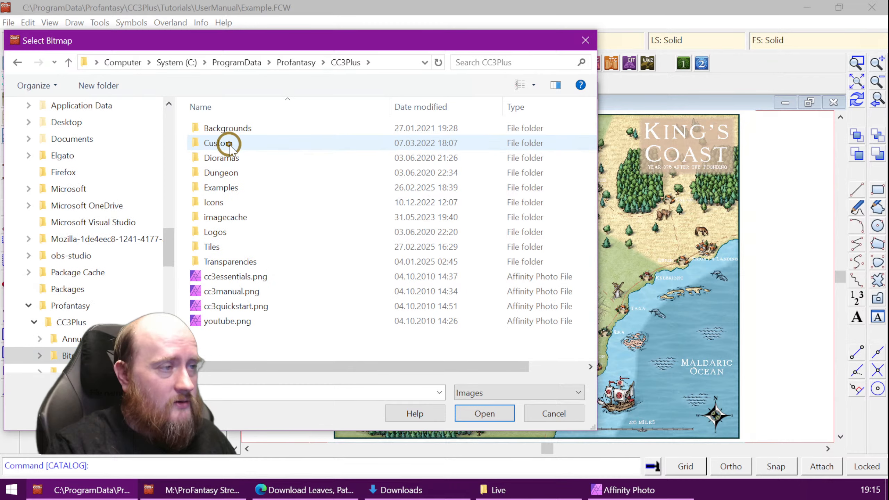
double_click(243, 127)
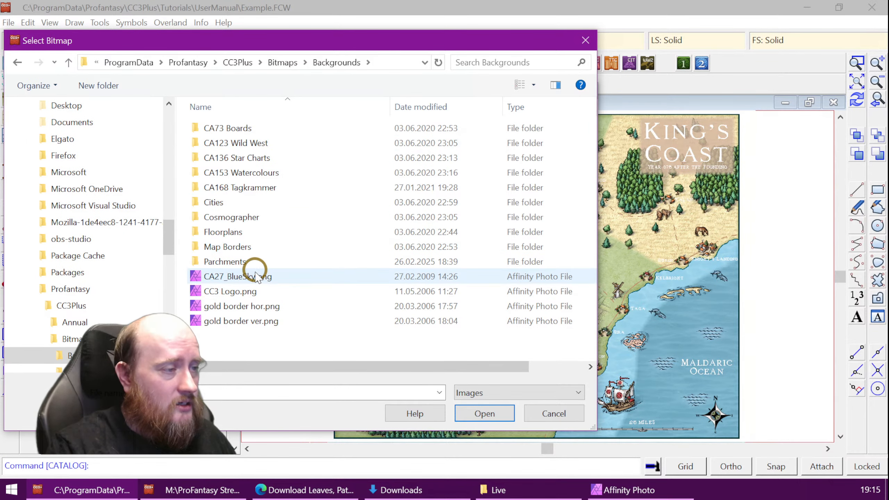
double_click(247, 259)
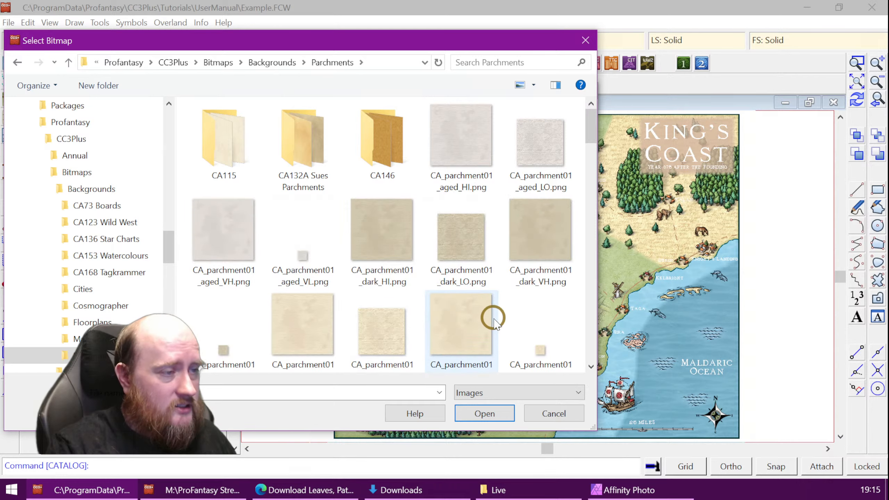
scroll(528, 284, down, 2)
scroll(528, 295, down, 2)
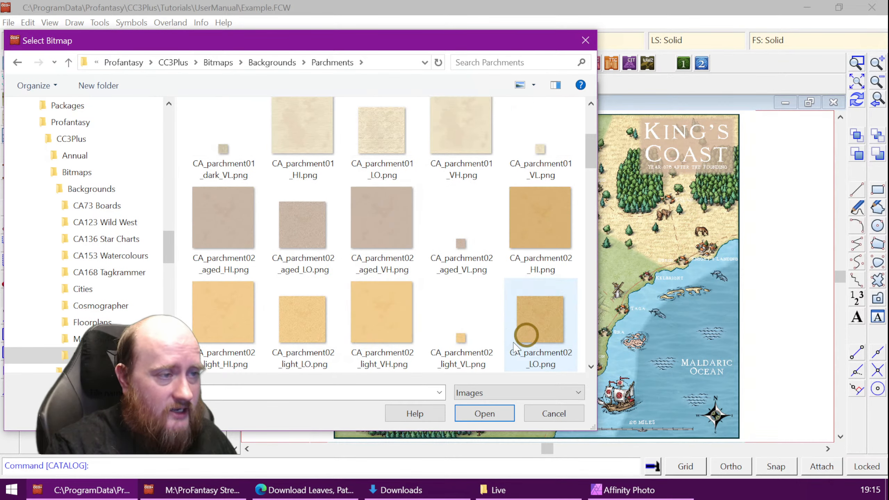
double_click(469, 133)
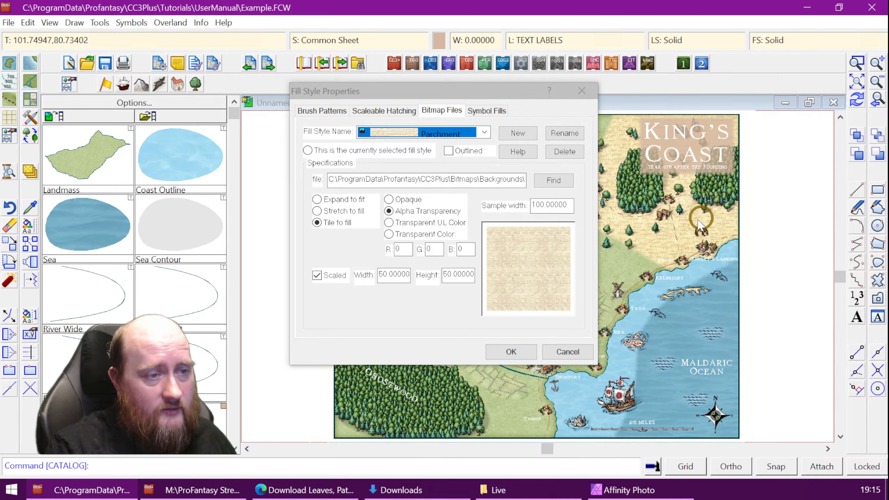
click(317, 275)
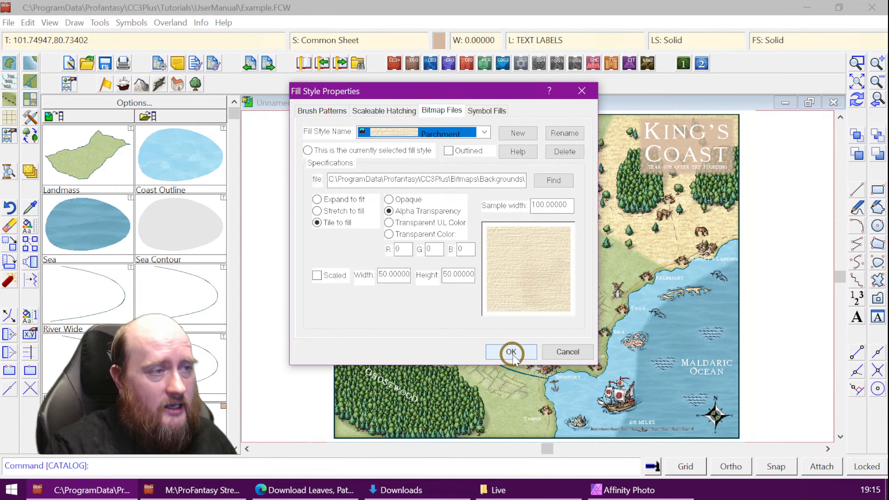
click(511, 352)
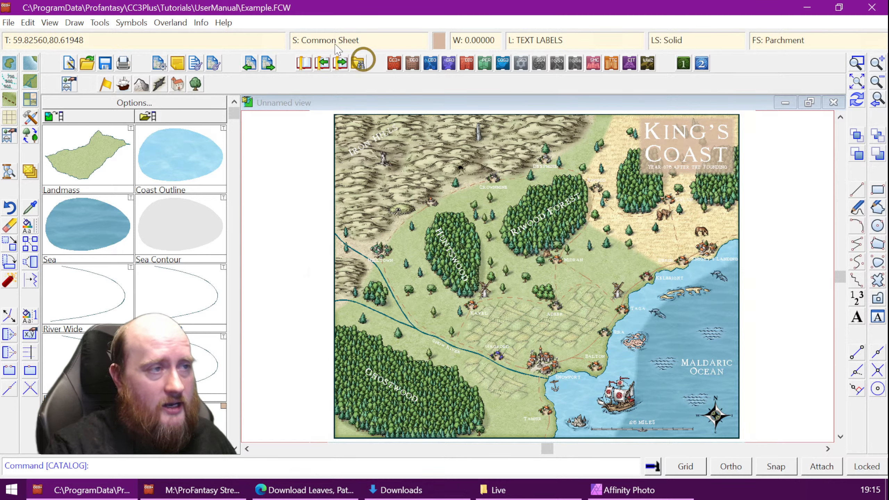
Add a new sheet named Parchment and move it up between the GRID and SCREEN sheets
click(322, 61)
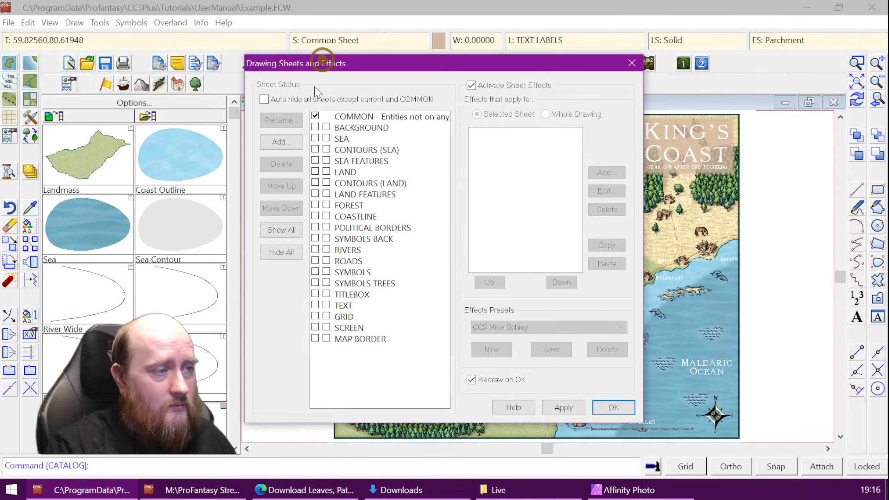
click(281, 142)
text(P)
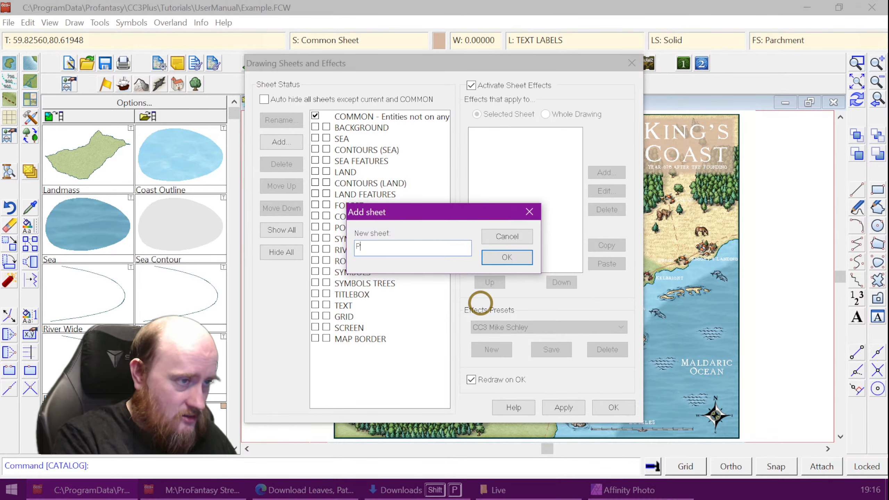
text(archment)
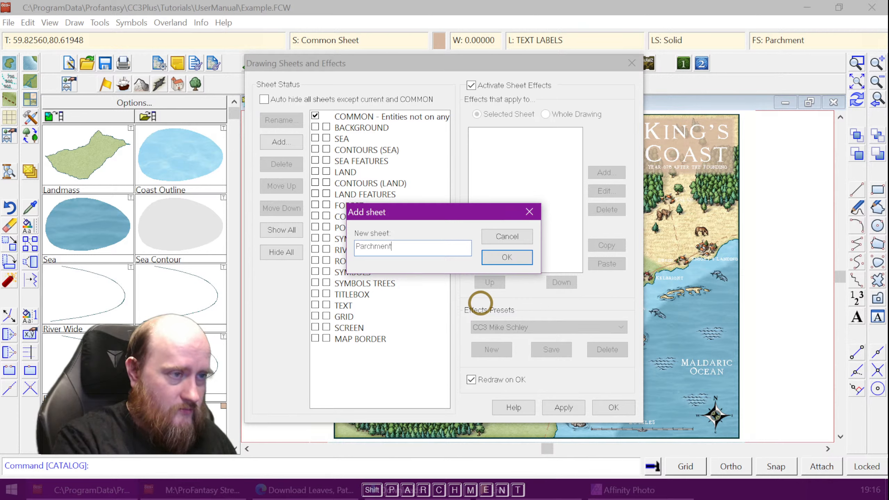
key(Return)
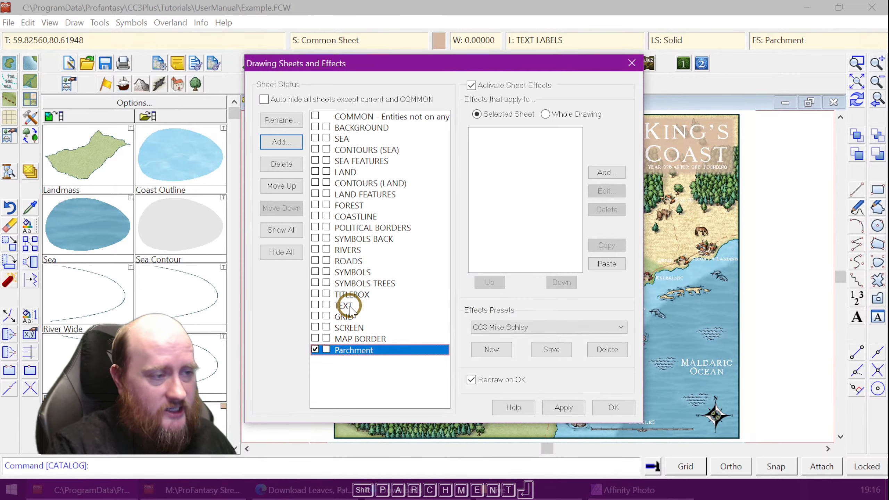
click(280, 186)
click(280, 187)
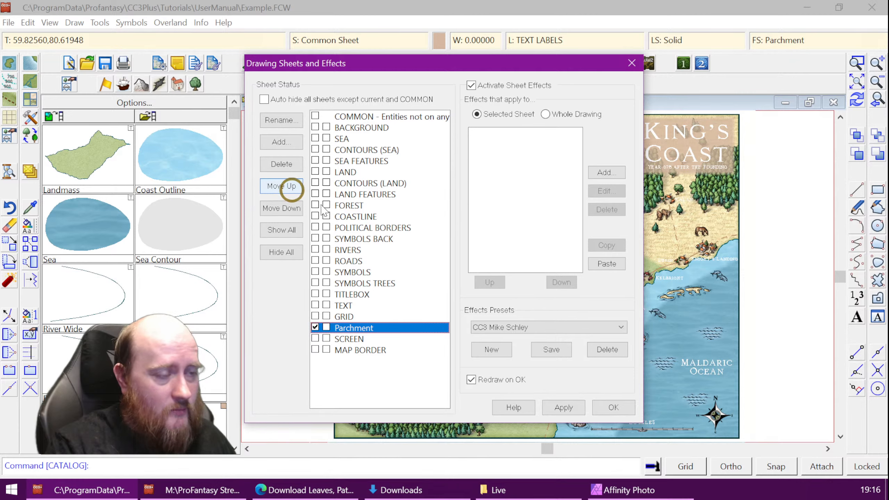
Draw a Parchment-filled box over the entire map on the Parchment sheet, with its corners snapped to the grid, and redraw the view
click(613, 407)
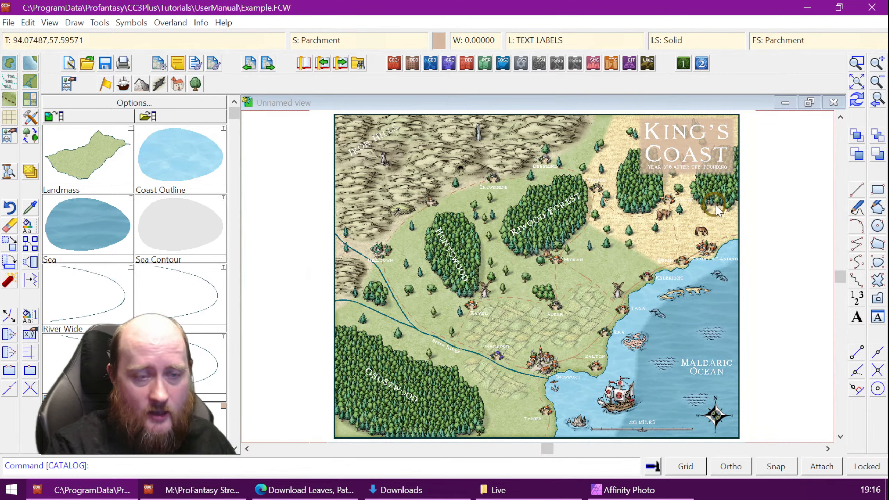
click(877, 188)
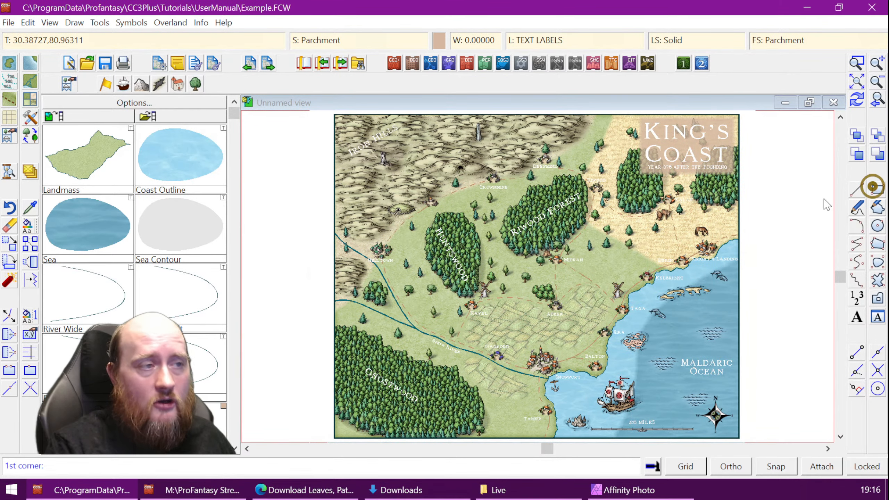
click(782, 467)
click(354, 123)
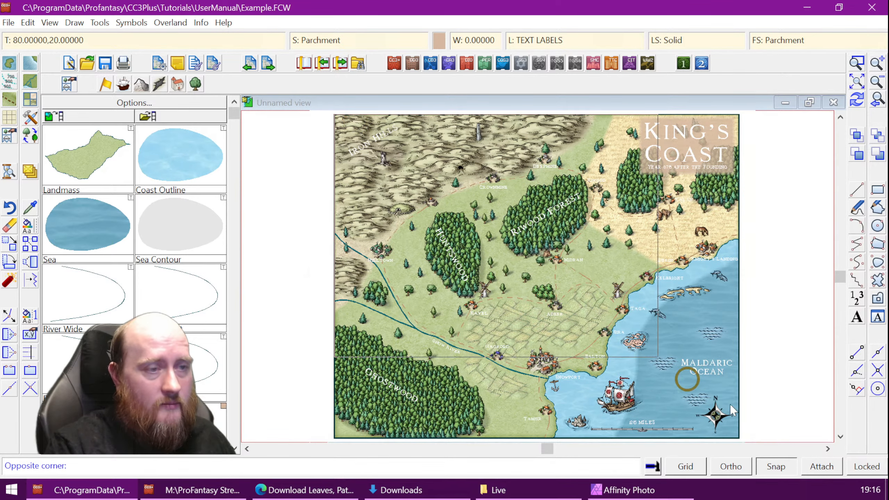
click(742, 435)
right_click(786, 279)
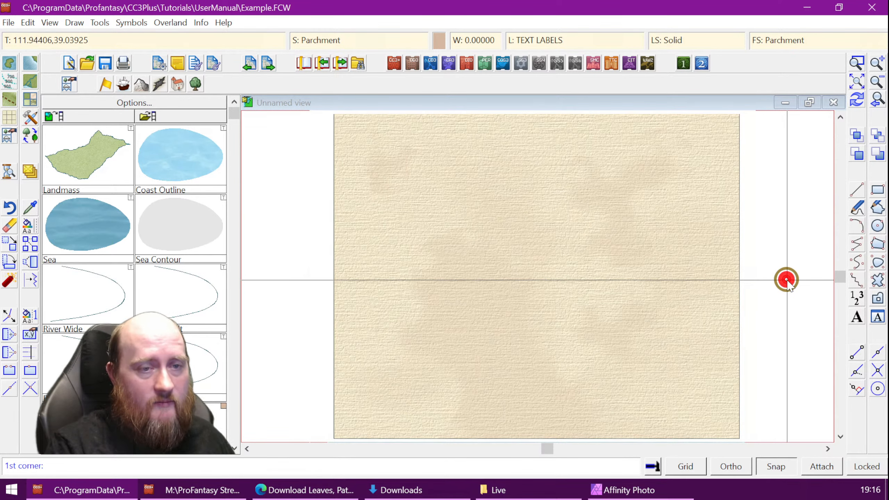
key(ctrl+r)
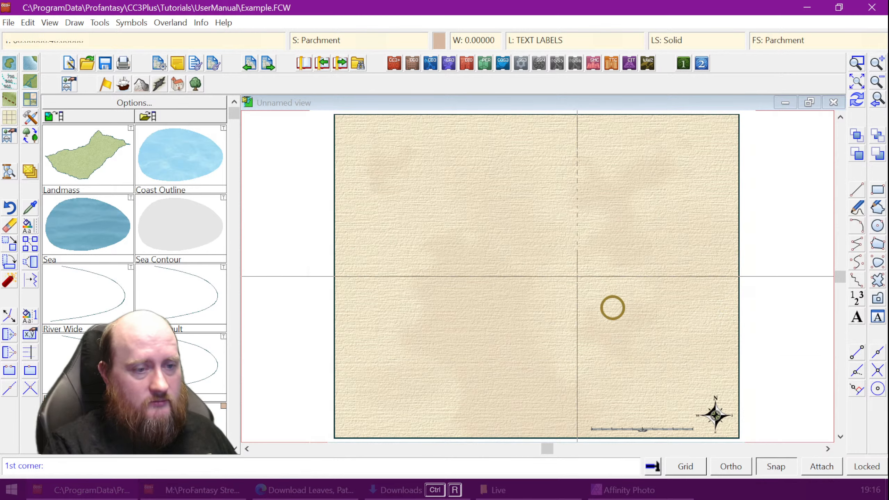
key(Escape)
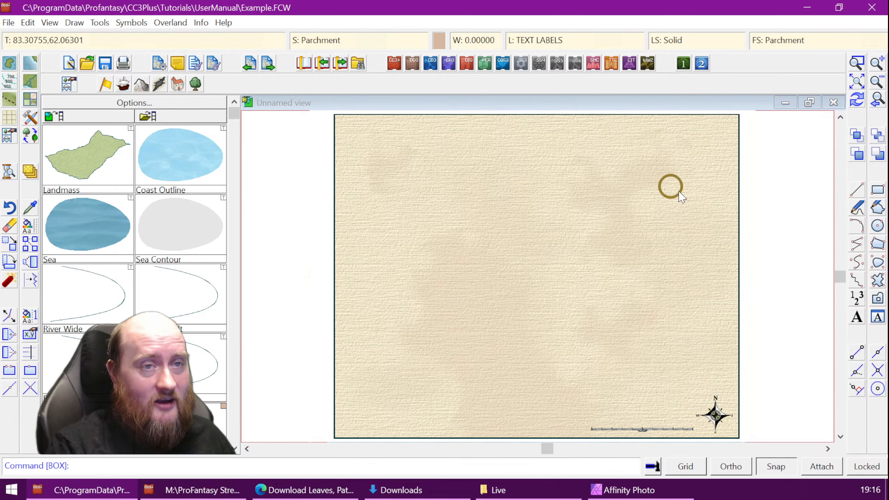
Add a Blend Mode effect set to Multiply to the Parchment sheet and apply it to the map
click(319, 39)
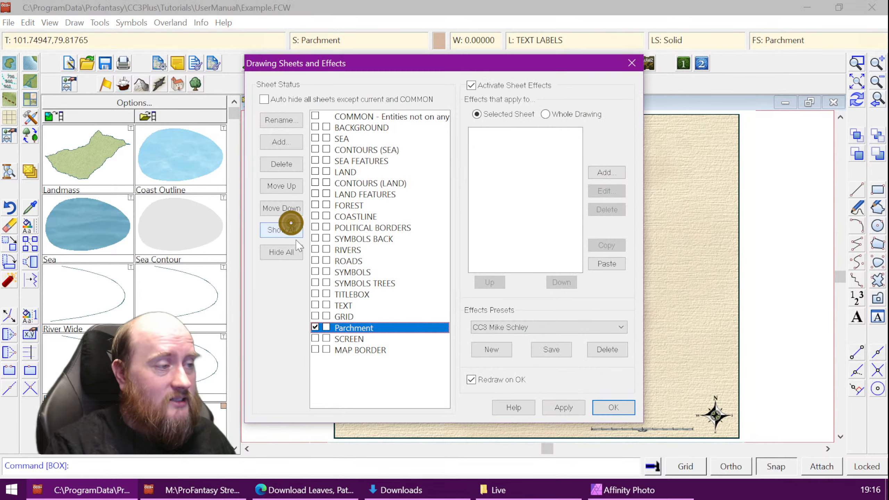
click(599, 173)
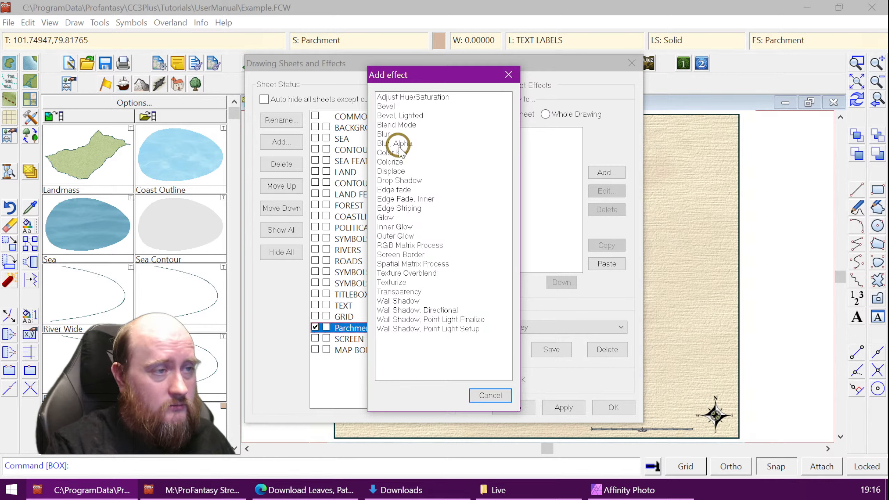
double_click(407, 124)
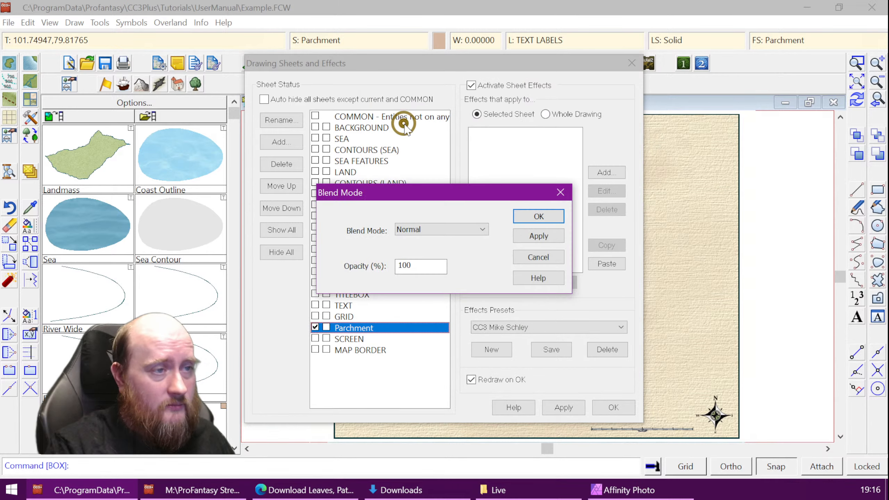
click(426, 230)
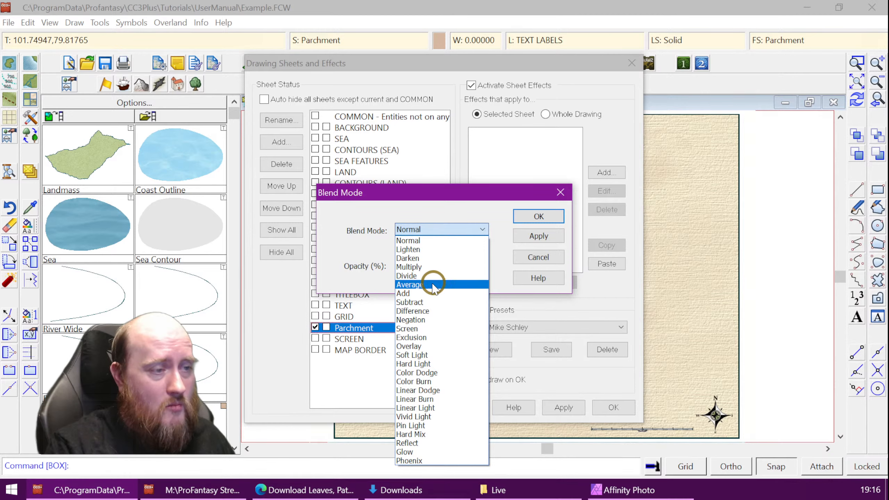
click(422, 268)
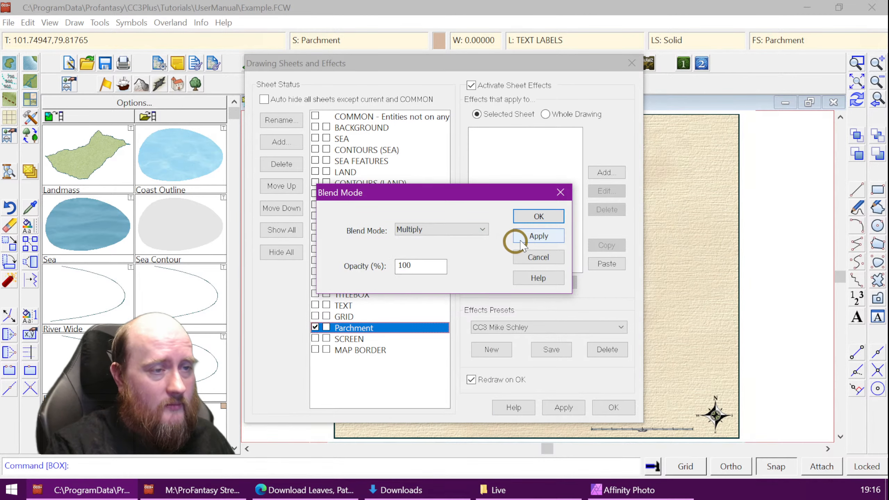
click(537, 215)
mouse_move(510, 64)
mouse_down()
mouse_move(165, 53)
mouse_move(181, 53)
mouse_up()
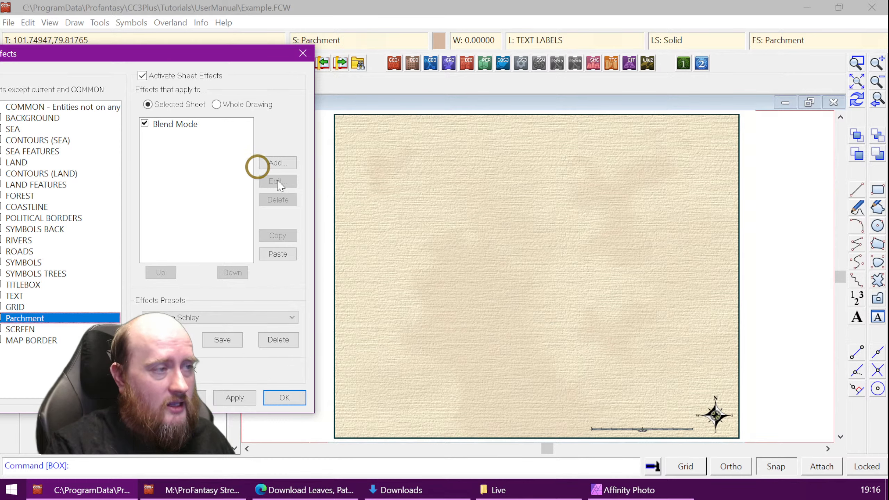
click(235, 399)
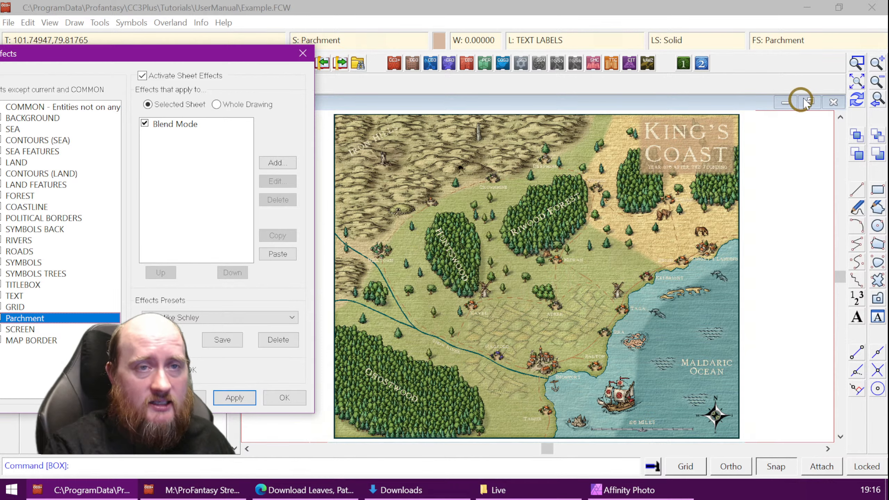
click(871, 66)
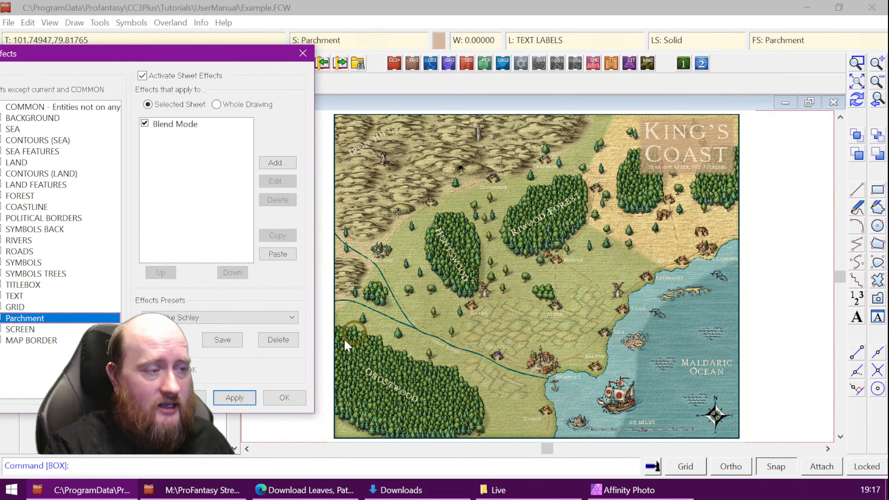
click(283, 397)
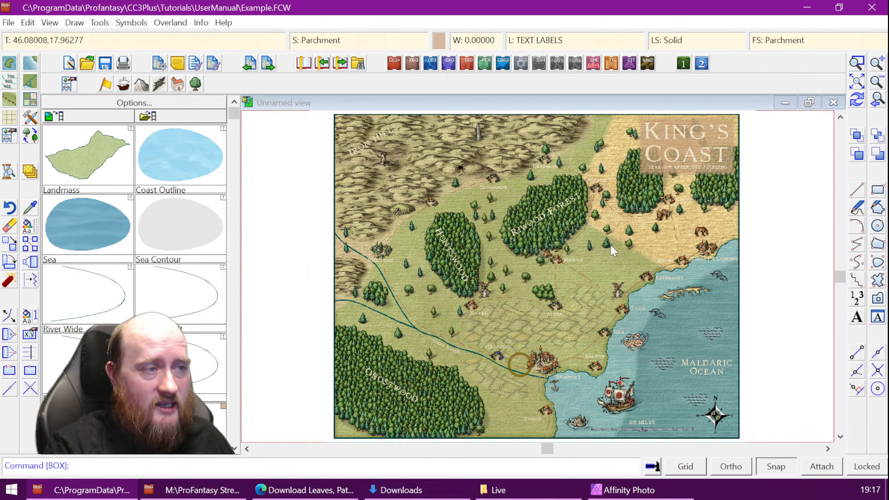
Examine the parchment texture blending up close around Knight's Landing and Derin, then return to the whole map
click(859, 63)
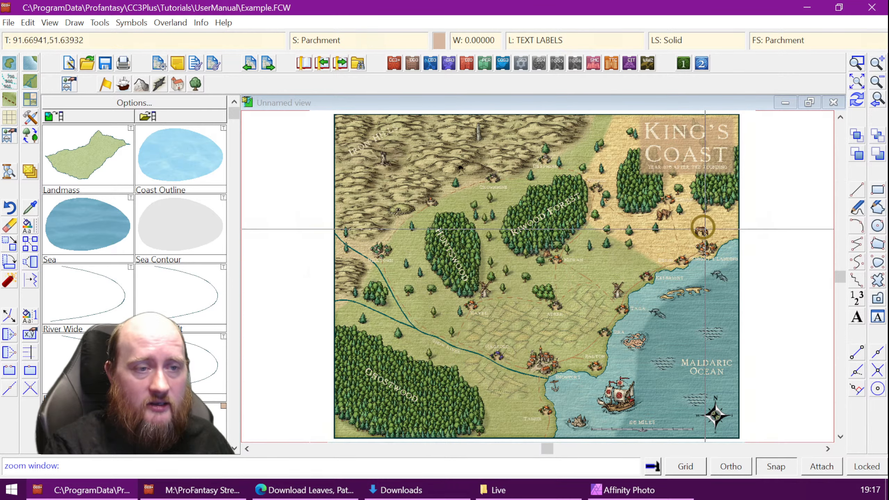
click(690, 212)
click(740, 285)
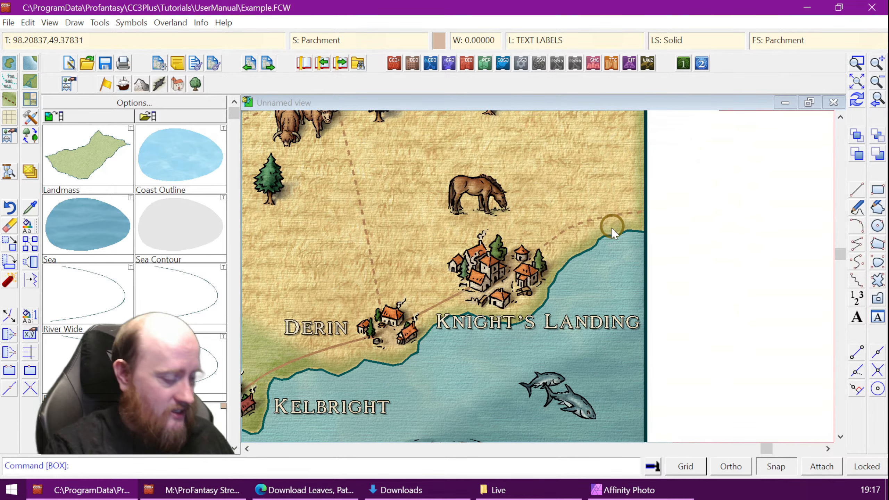
click(857, 83)
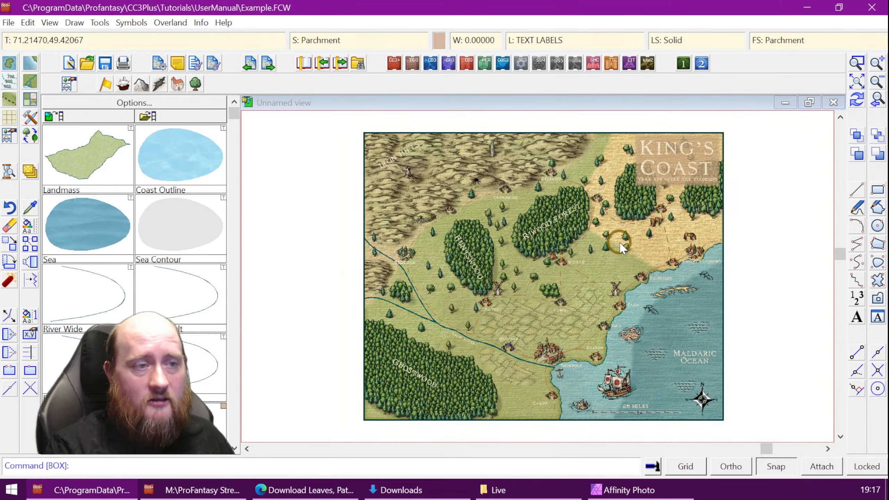